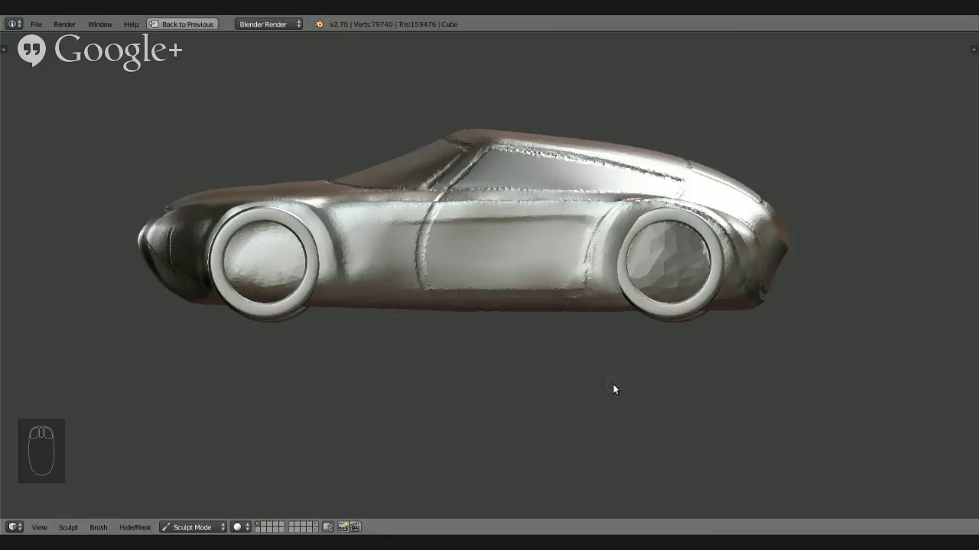
Examine the sculpted car body from the front, rear and above, including the roof, windscreen and rear window lines
left_click_drag(547, 276, 537, 221)
middle_click_drag(546, 298, 479, 299)
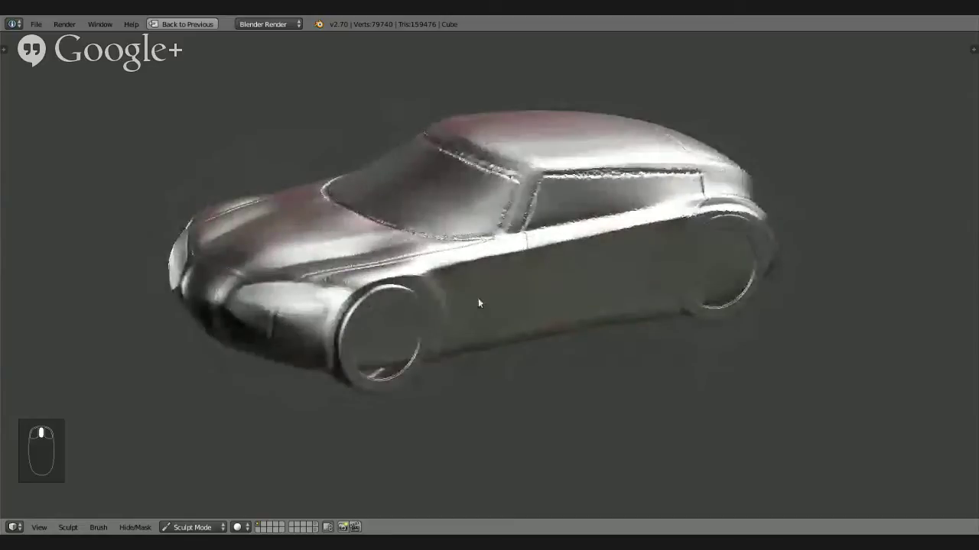
middle_click_drag(645, 269, 608, 285)
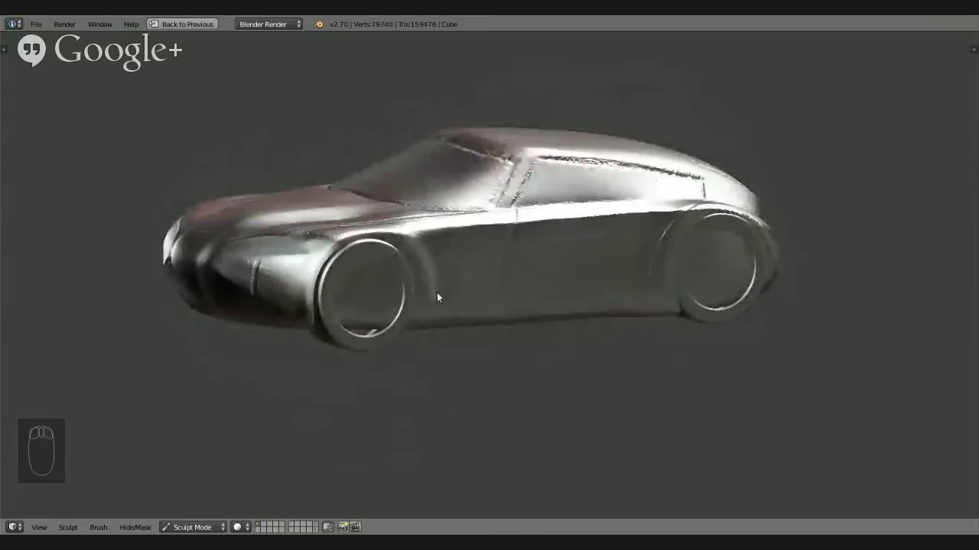
middle_click_drag(468, 293, 497, 288)
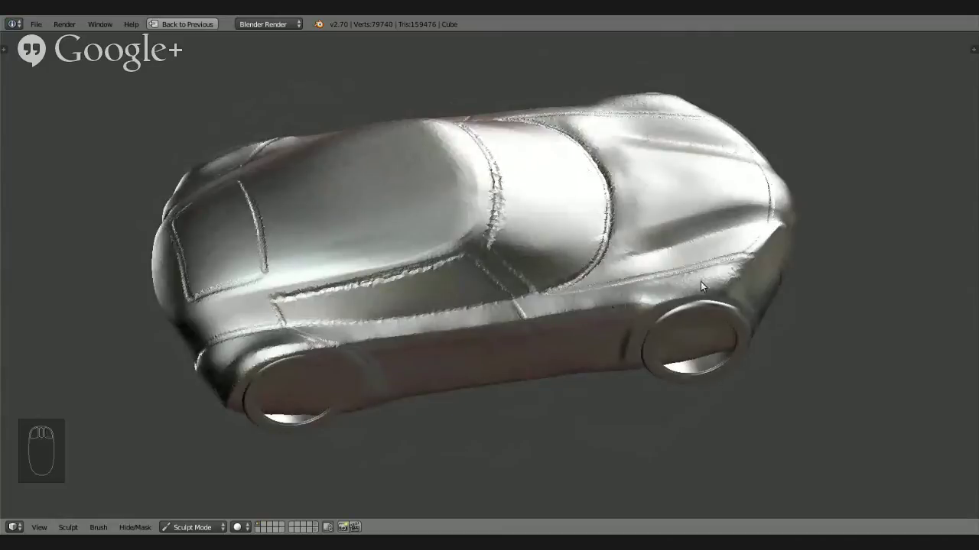
middle_click_drag(700, 281, 623, 267)
middle_click_drag(437, 314, 609, 310)
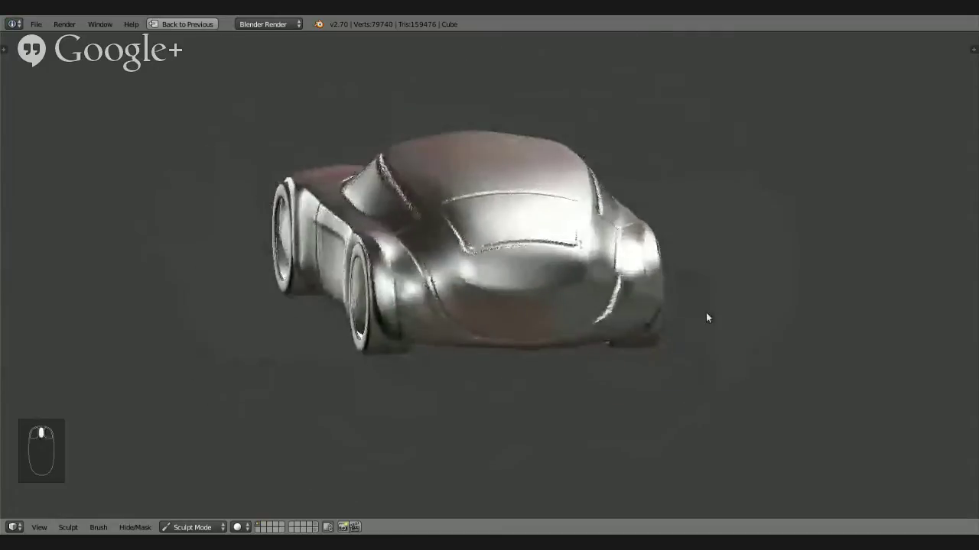
middle_click_drag(705, 313, 641, 260)
middle_click_drag(422, 248, 384, 277)
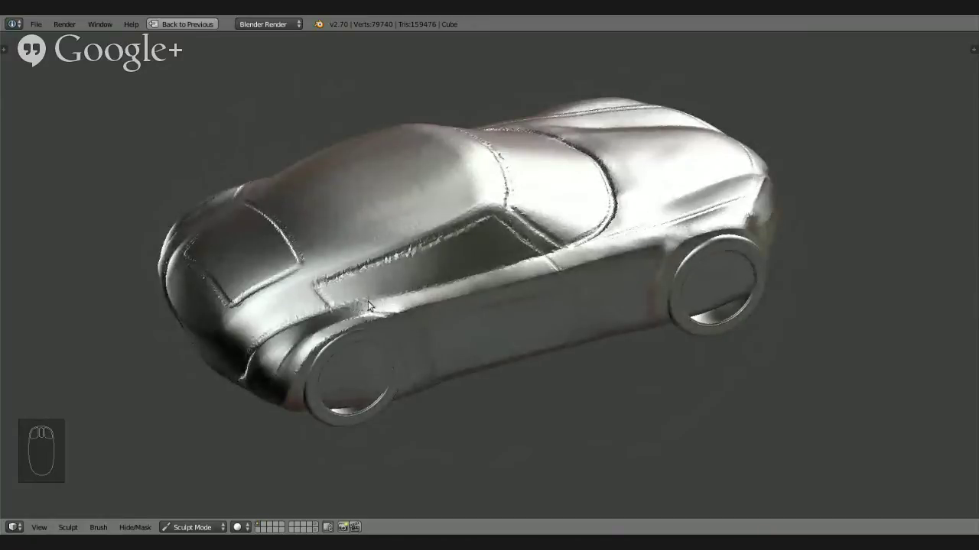
middle_click_drag(365, 319, 433, 376)
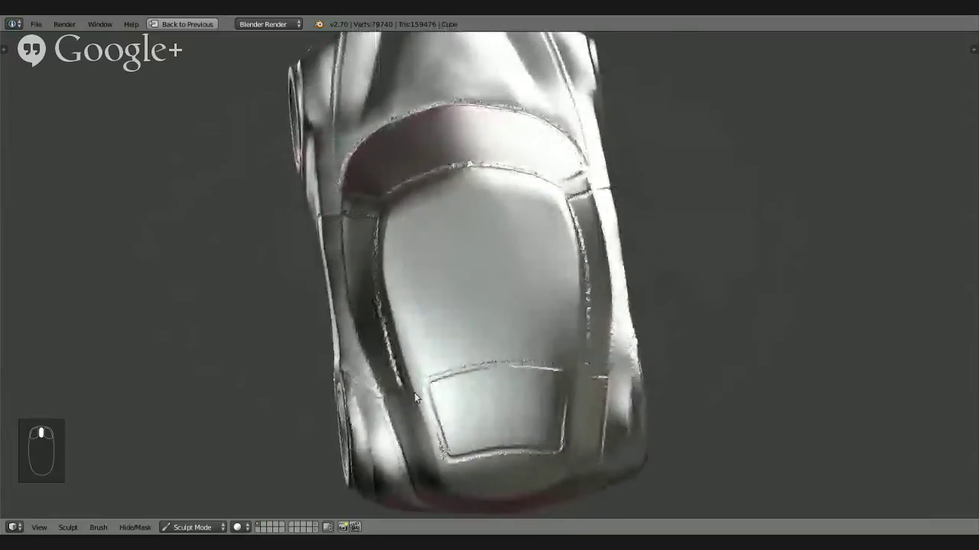
middle_click_drag(526, 385, 579, 251)
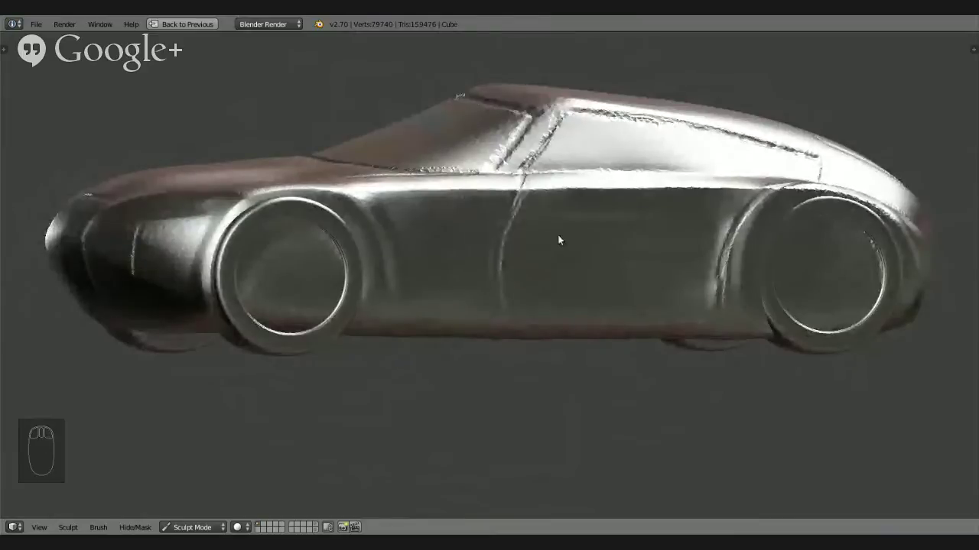
Inspect both sides of the sculpted car, checking the door seams, side windows, fenders and wheels
middle_click_drag(640, 245, 654, 228)
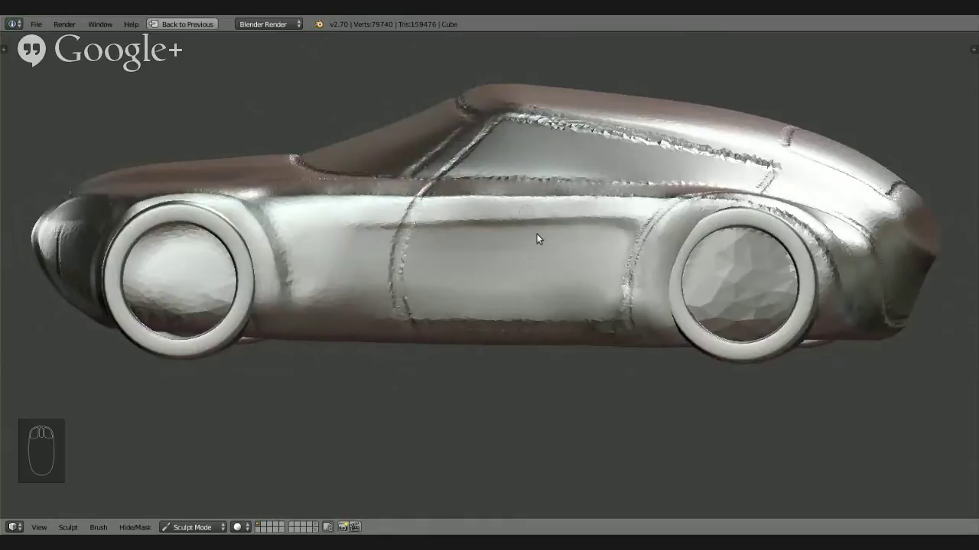
middle_click_drag(536, 233, 567, 260)
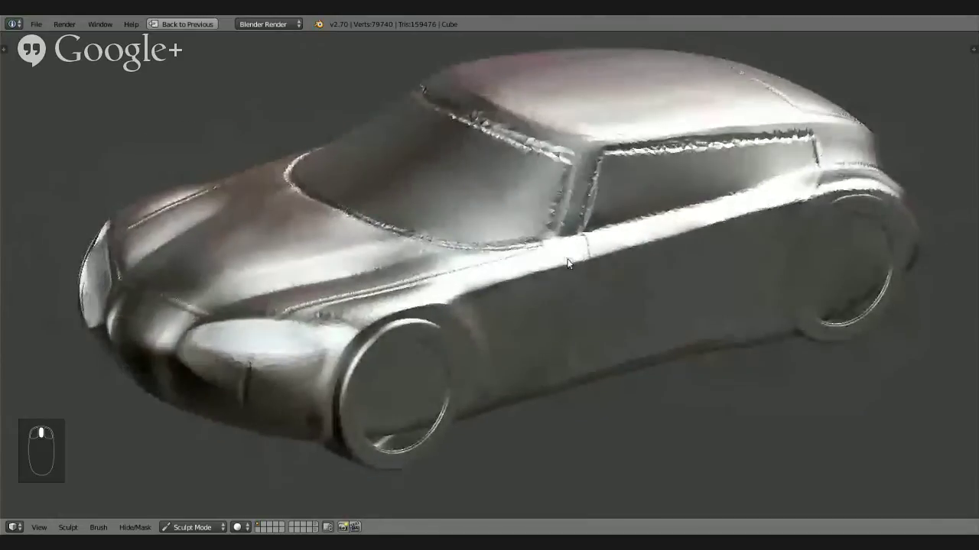
middle_click_drag(770, 202, 329, 239)
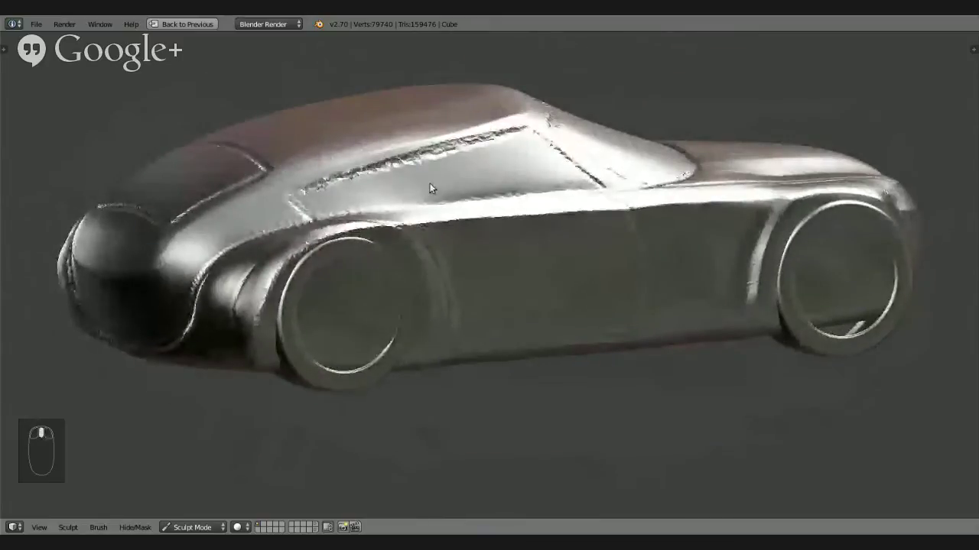
middle_click_drag(629, 230, 556, 283)
middle_click_drag(701, 195, 542, 210)
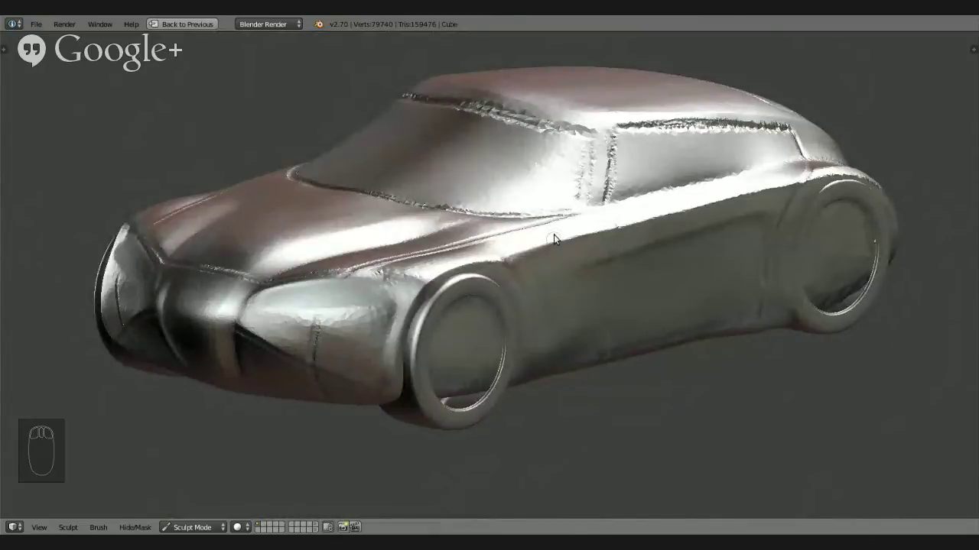
middle_click_drag(526, 225, 590, 168)
mouse_move(688, 164)
middle_mouse_down()
mouse_move(586, 164)
mouse_move(589, 172)
middle_mouse_up()
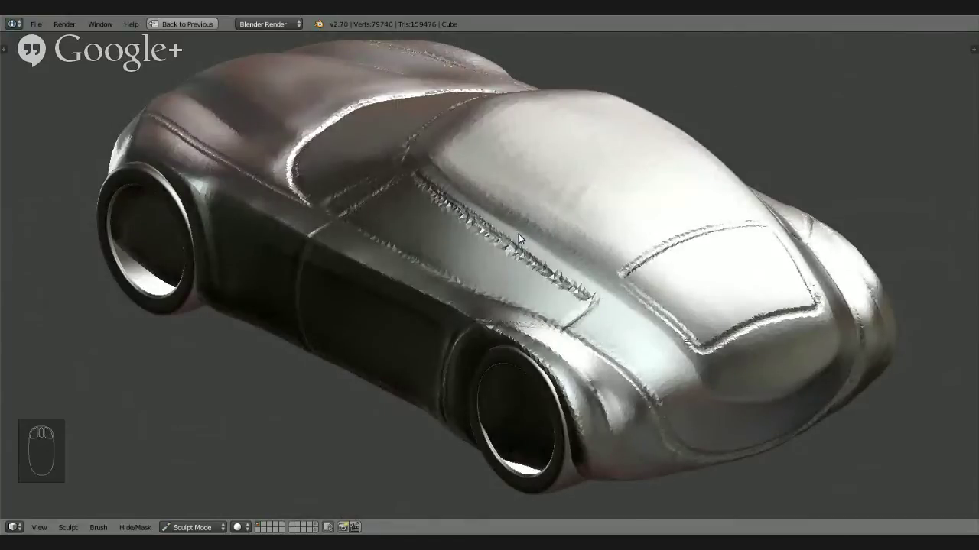
mouse_move(519, 240)
middle_mouse_down()
mouse_move(670, 219)
mouse_move(725, 227)
mouse_move(537, 228)
mouse_move(645, 231)
mouse_move(478, 262)
mouse_move(529, 250)
mouse_move(553, 285)
middle_mouse_up()
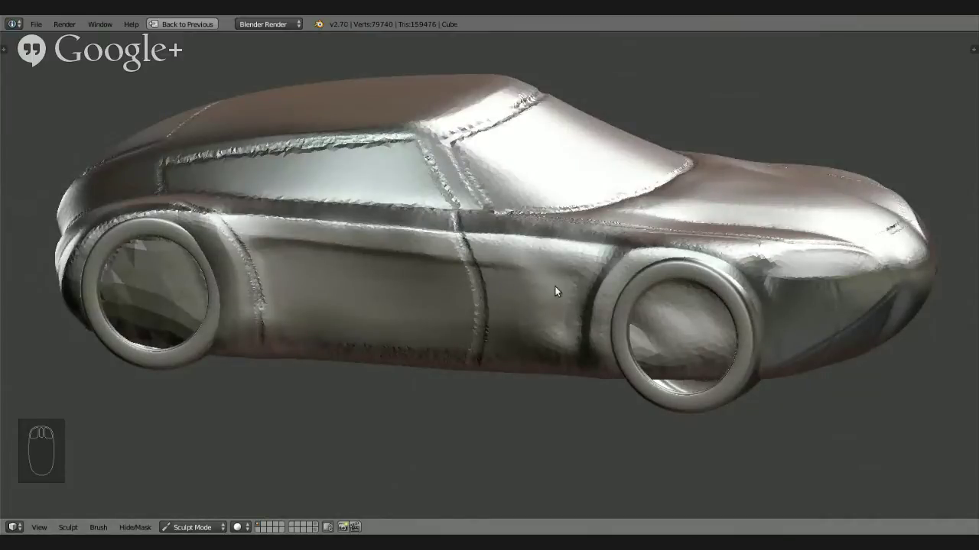
middle_click_drag(516, 286, 623, 256)
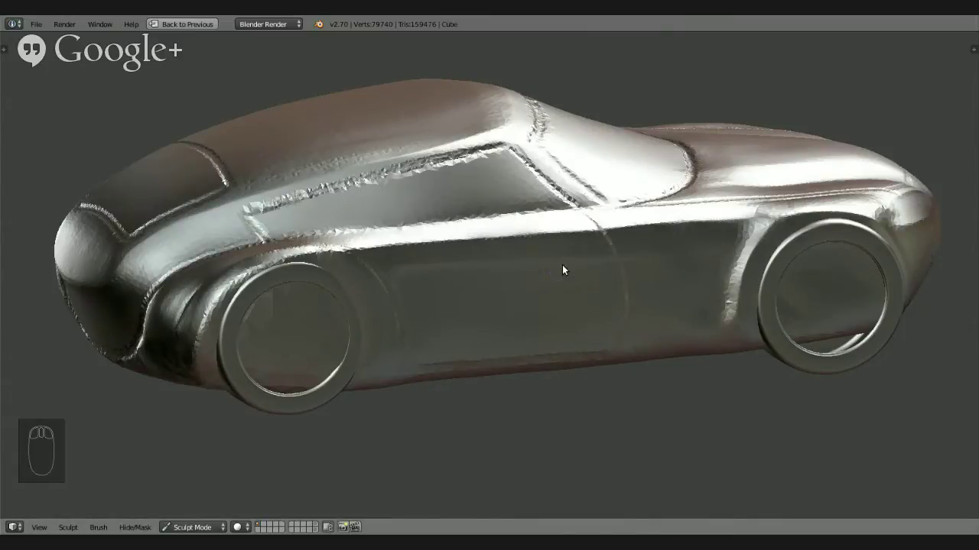
middle_click_drag(562, 264, 521, 269)
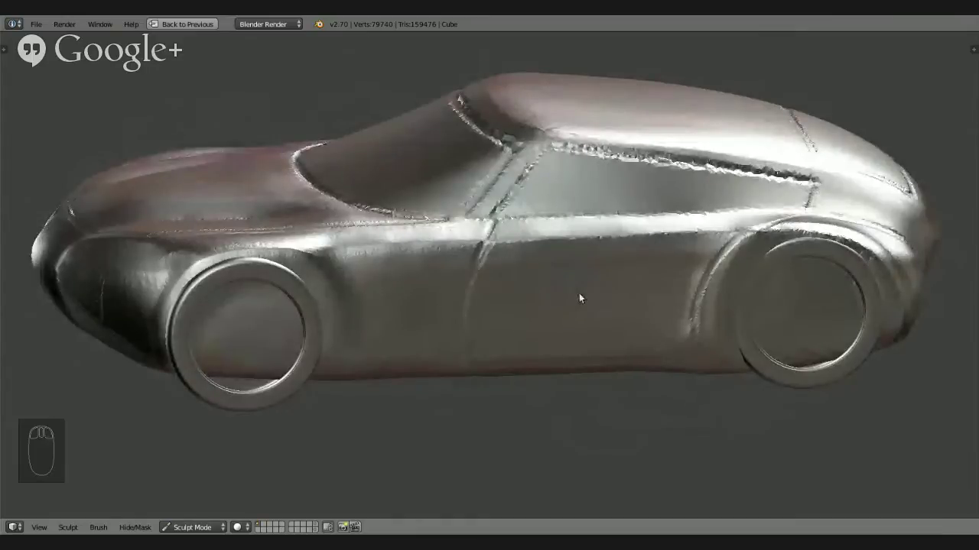
mouse_move(550, 276)
middle_mouse_down()
mouse_move(546, 267)
mouse_move(563, 271)
middle_mouse_up()
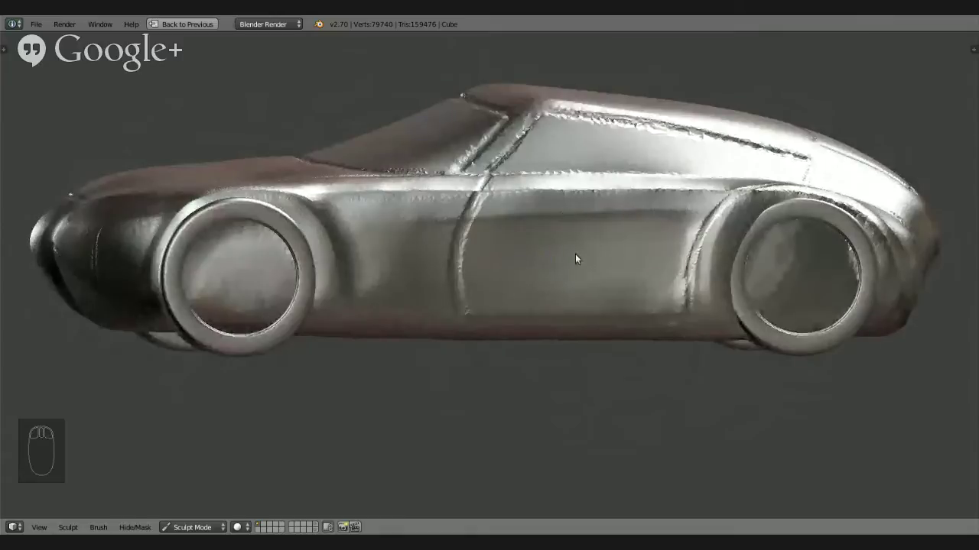
middle_click_drag(586, 260, 553, 271)
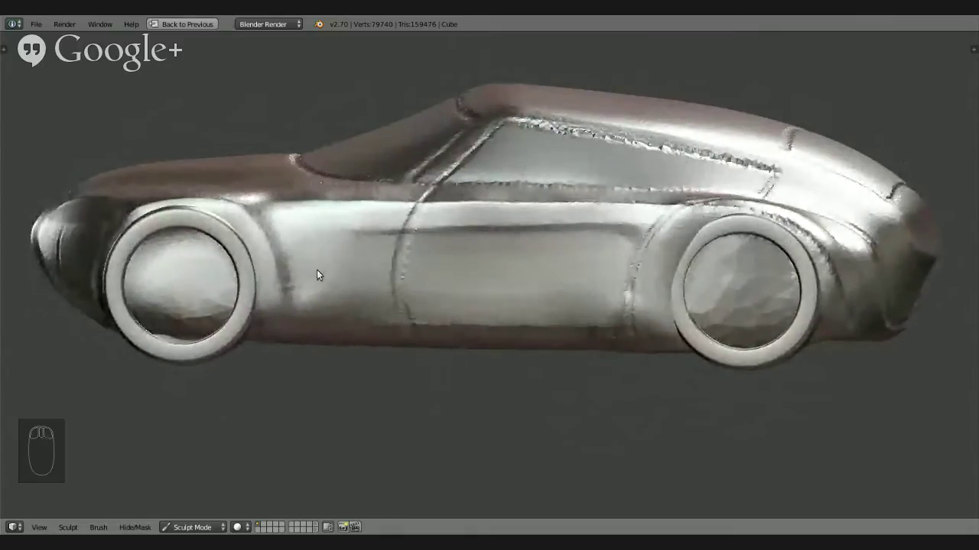
middle_click_drag(318, 275, 646, 247)
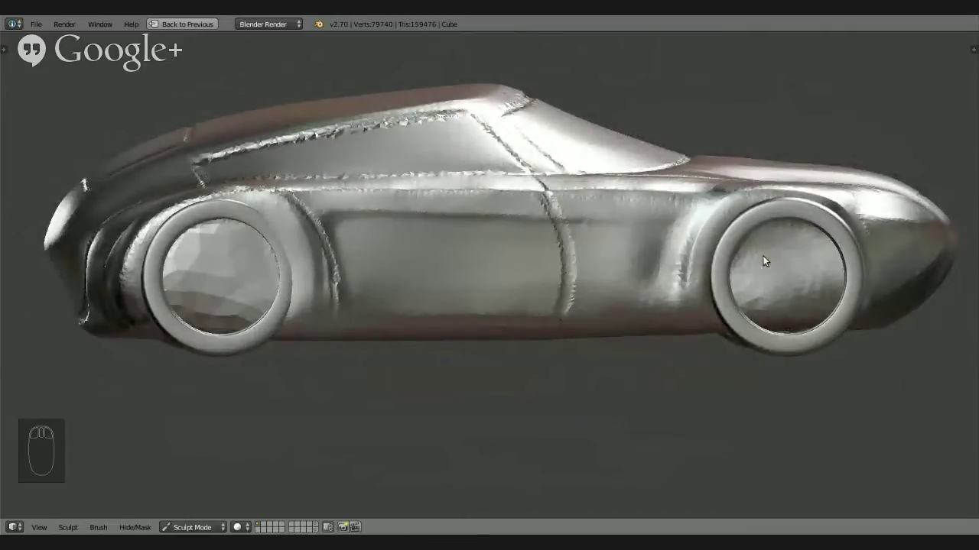
Examine the sculpted car's underside and how the wheels sit in the body
mouse_move(698, 266)
middle_mouse_down()
mouse_move(595, 268)
mouse_move(596, 283)
mouse_move(703, 283)
mouse_move(678, 275)
mouse_move(686, 255)
middle_mouse_up()
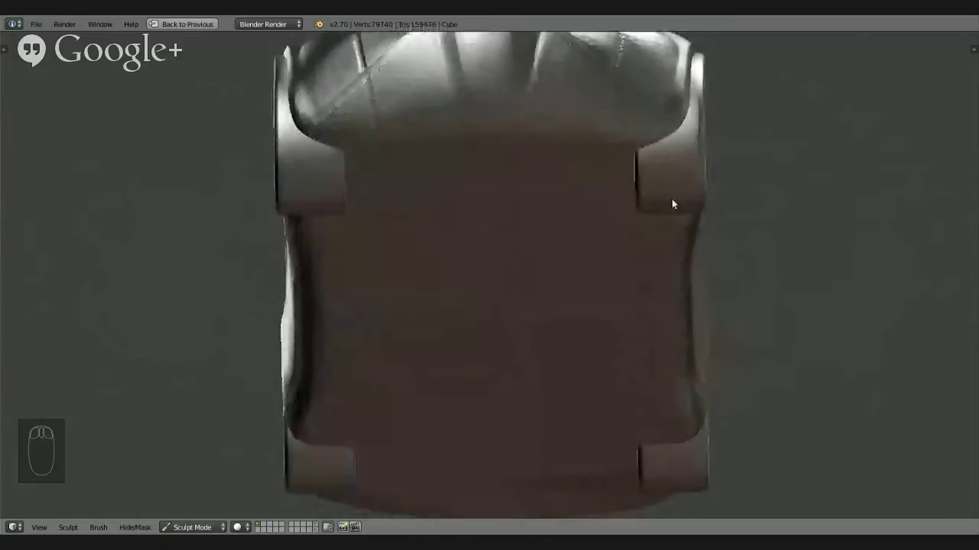
middle_click_drag(547, 250, 868, 253)
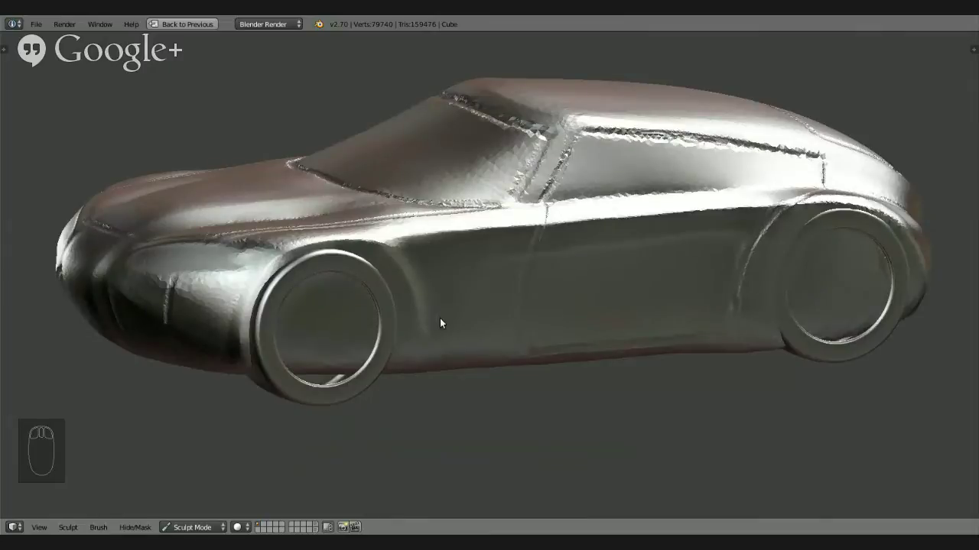
mouse_move(448, 326)
middle_mouse_down()
mouse_move(461, 337)
mouse_move(469, 308)
mouse_move(493, 296)
mouse_move(452, 283)
middle_mouse_up()
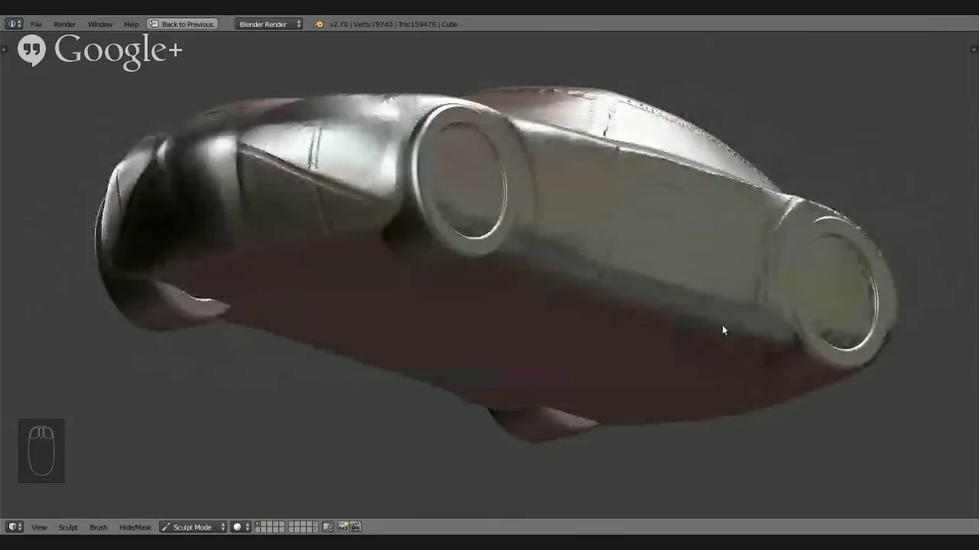
mouse_move(722, 330)
middle_mouse_down()
mouse_move(647, 328)
mouse_move(610, 345)
middle_mouse_up()
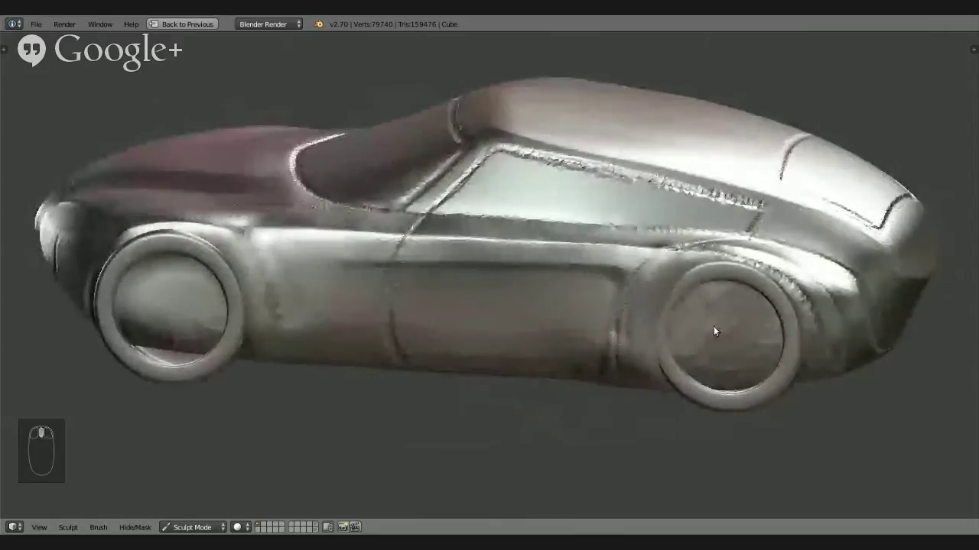
mouse_move(713, 326)
middle_mouse_down()
mouse_move(565, 335)
mouse_move(460, 326)
middle_mouse_up()
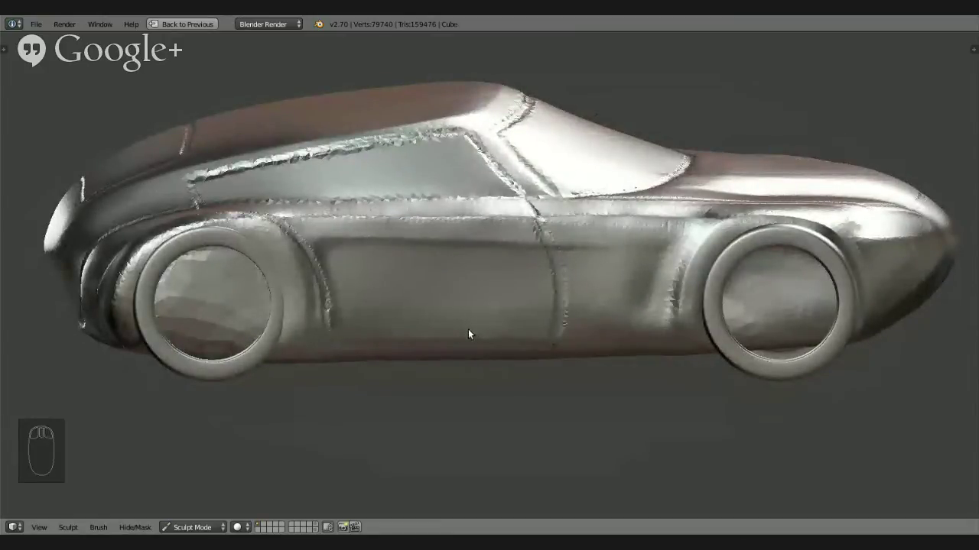
mouse_move(457, 323)
middle_mouse_down()
mouse_move(542, 314)
mouse_move(252, 339)
mouse_move(559, 308)
mouse_move(539, 264)
mouse_move(609, 166)
middle_mouse_up()
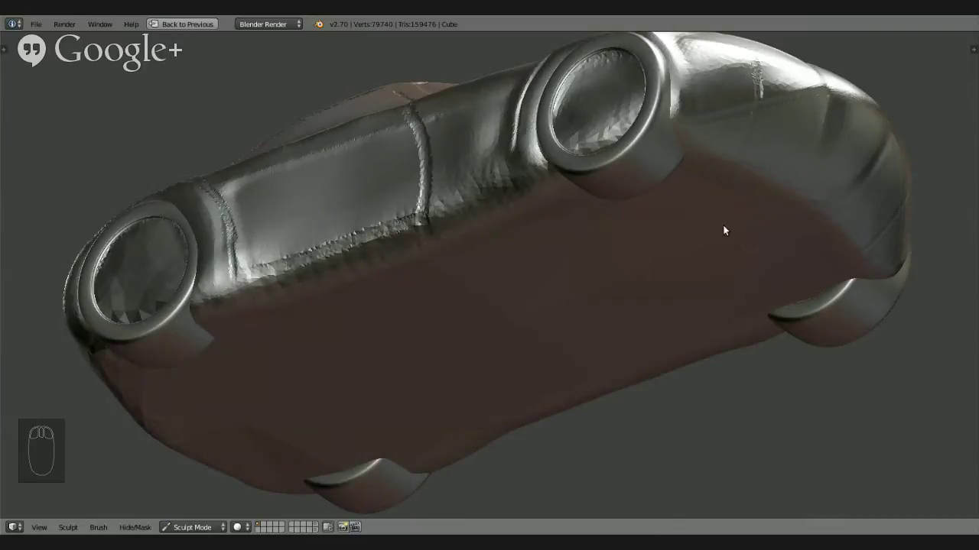
middle_click_drag(664, 217, 651, 265)
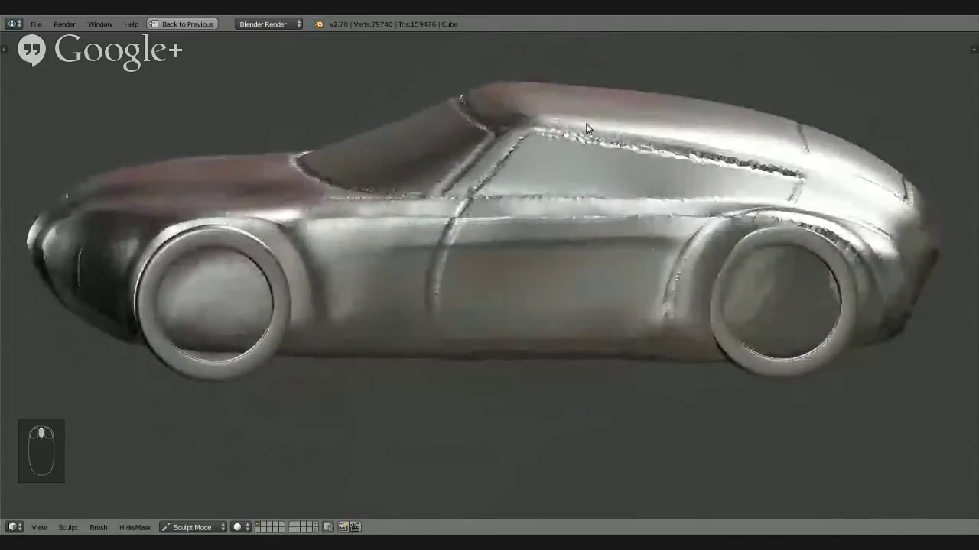
Save the current car sculpt file and open the recent file sportscarBIS.blend
left_click(36, 24)
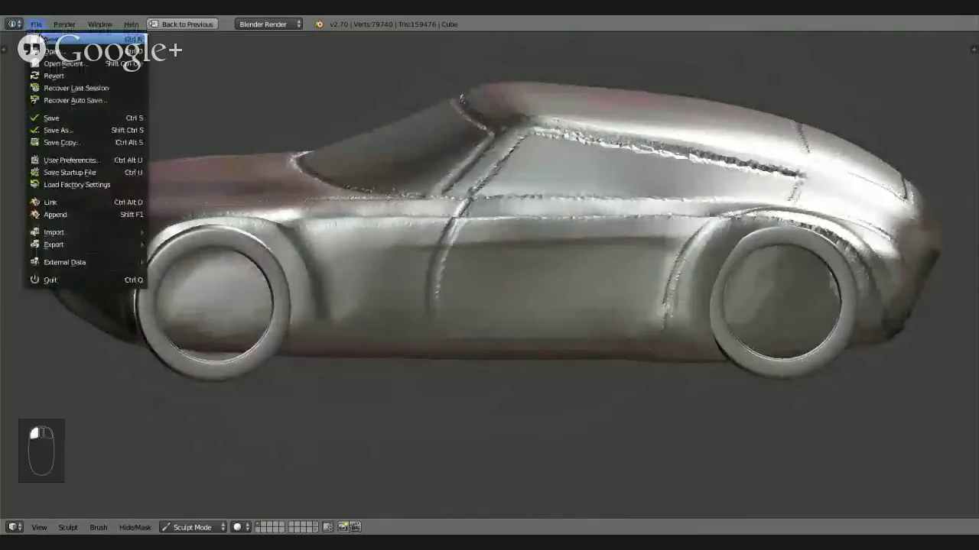
left_click(64, 120)
left_click(36, 25)
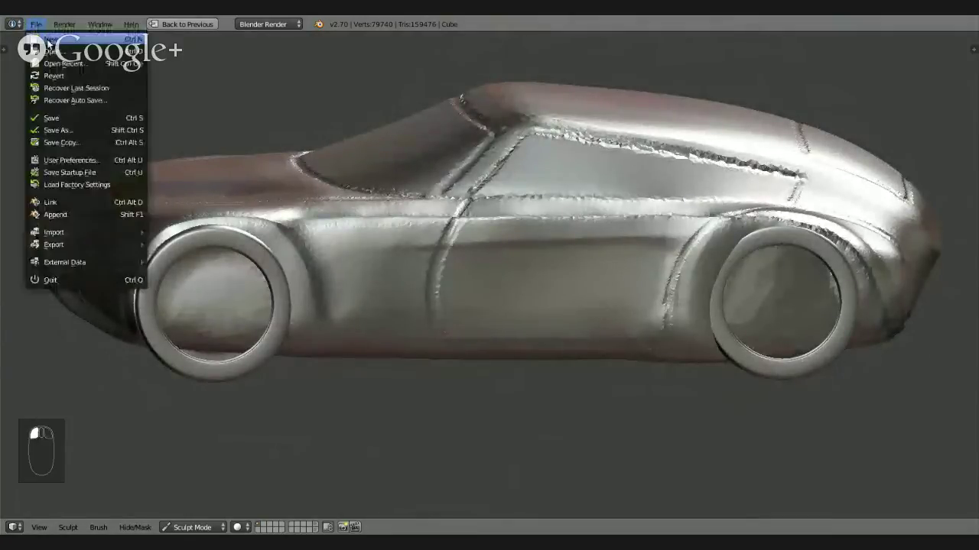
mouse_move(57, 63)
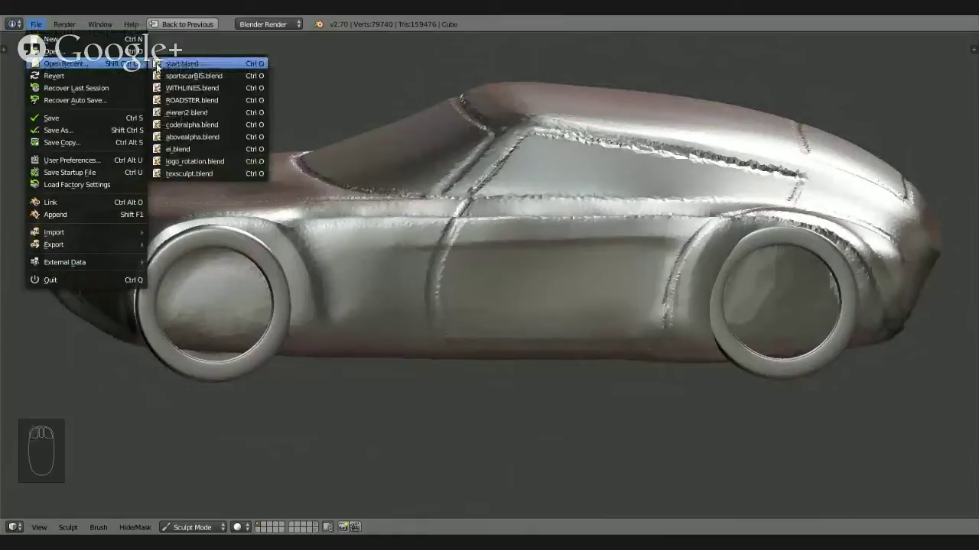
left_click(183, 77)
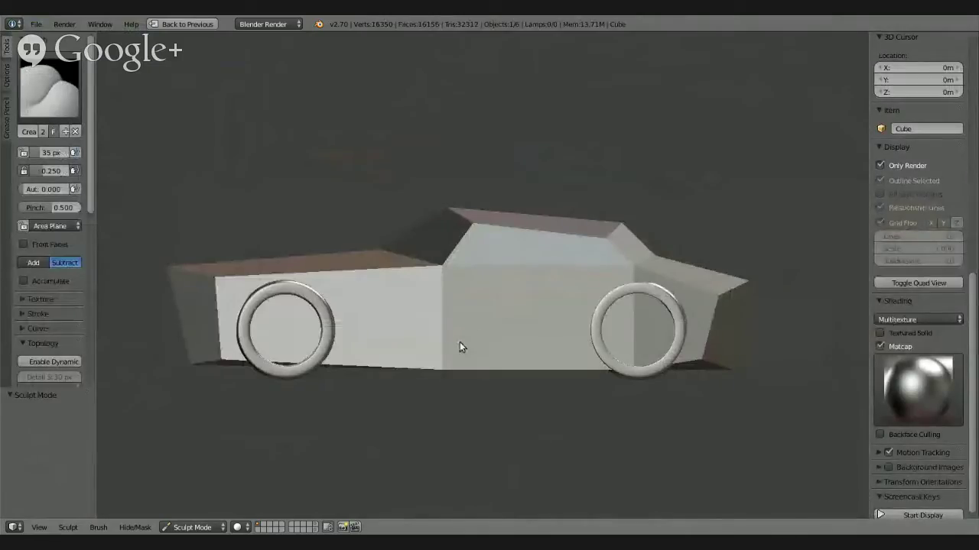
Inspect the low-poly car body from below and the side, and switch it from Sculpt Mode to Edit Mode
middle_click_drag(468, 354, 537, 252)
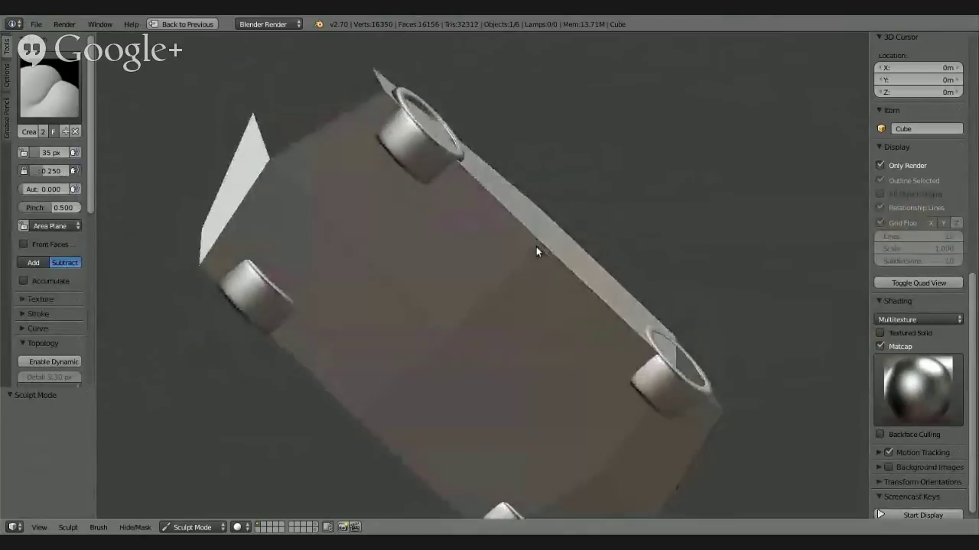
middle_click_drag(499, 280, 520, 252)
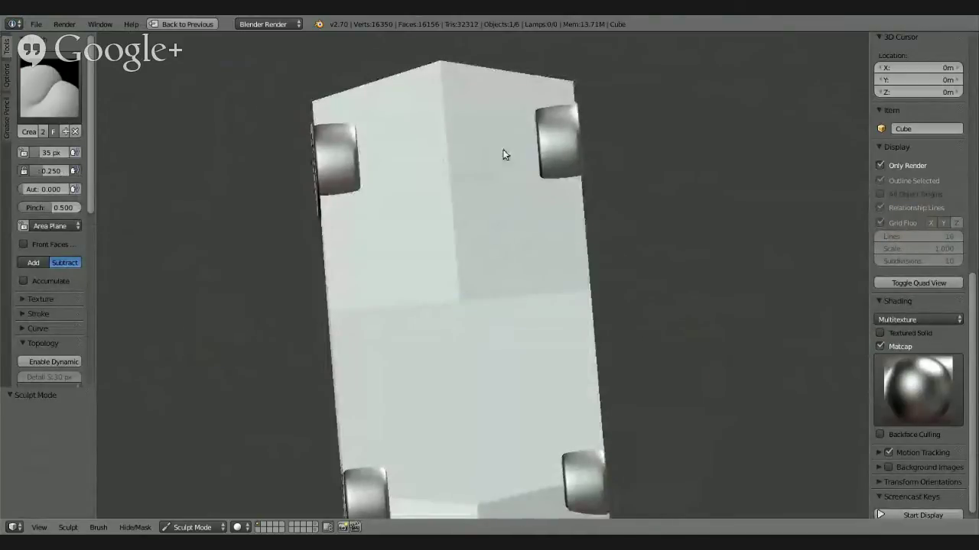
middle_click_drag(409, 178, 421, 269)
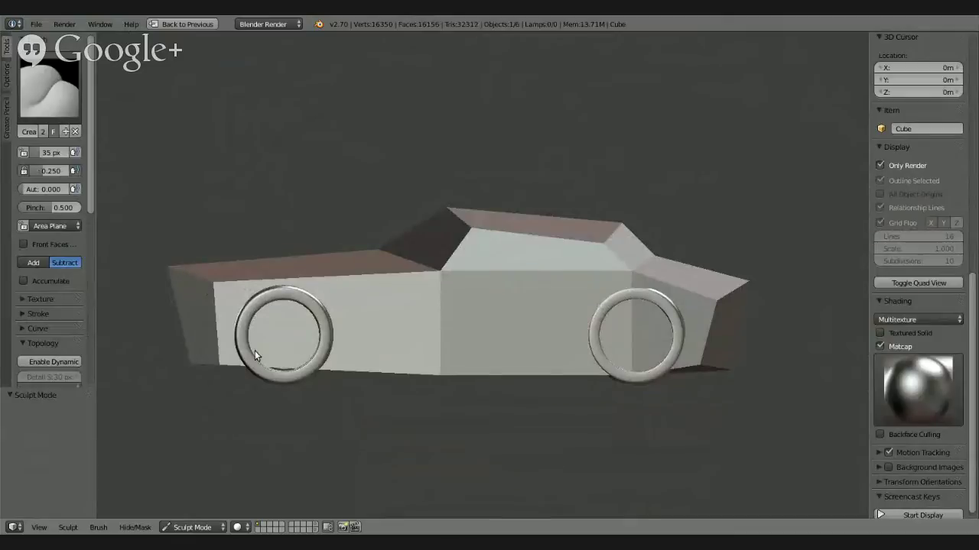
mouse_move(344, 255)
middle_mouse_down()
mouse_move(506, 346)
mouse_move(475, 345)
middle_mouse_up()
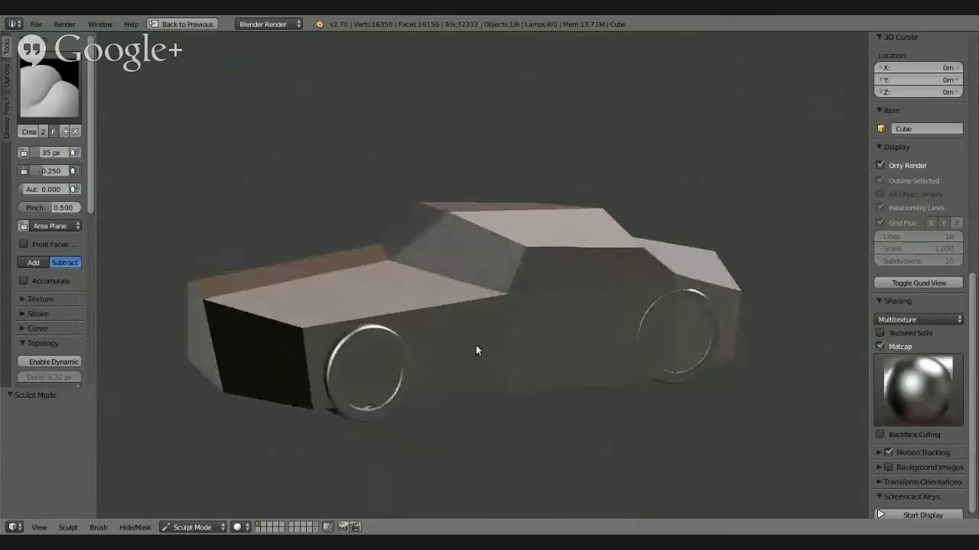
left_click(219, 527)
left_click(211, 495)
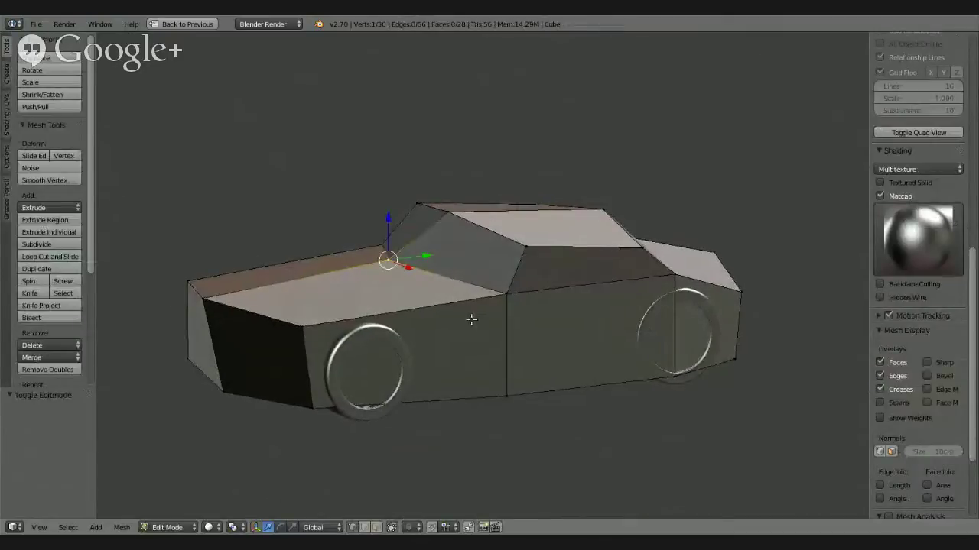
key("KP_3")
middle_click_drag(414, 282, 538, 268)
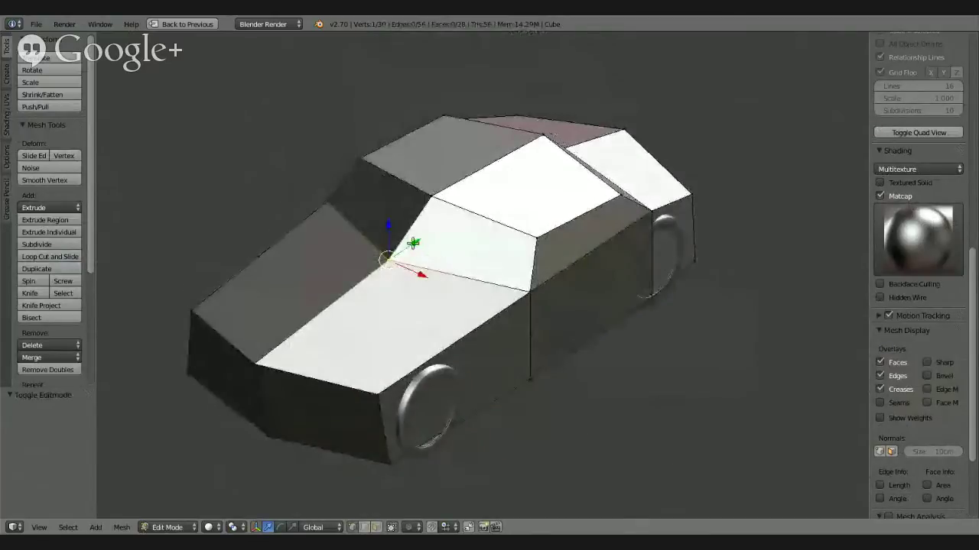
Inspect the low-poly car body's side and underside, and set the viewport shading to Wireframe
middle_click_drag(607, 242, 581, 349)
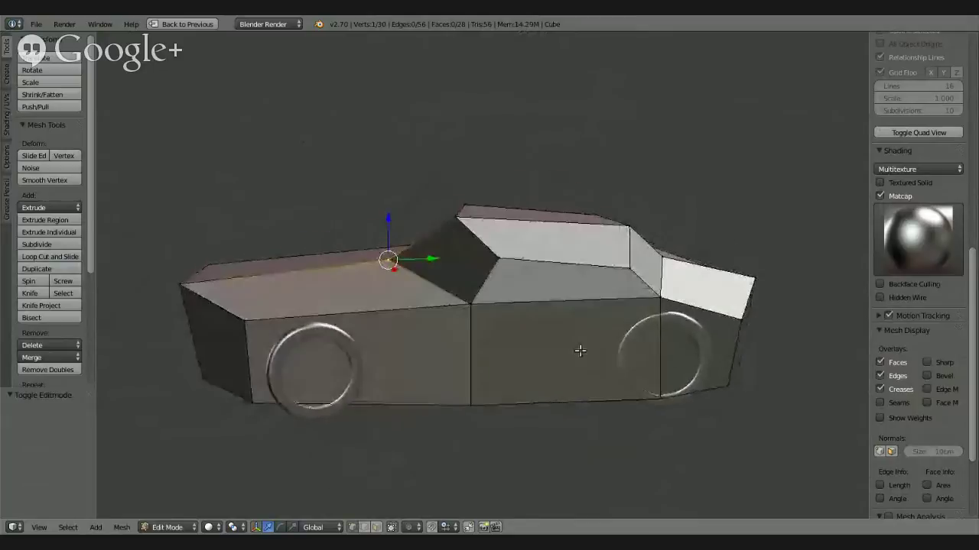
middle_click_drag(492, 313, 419, 302)
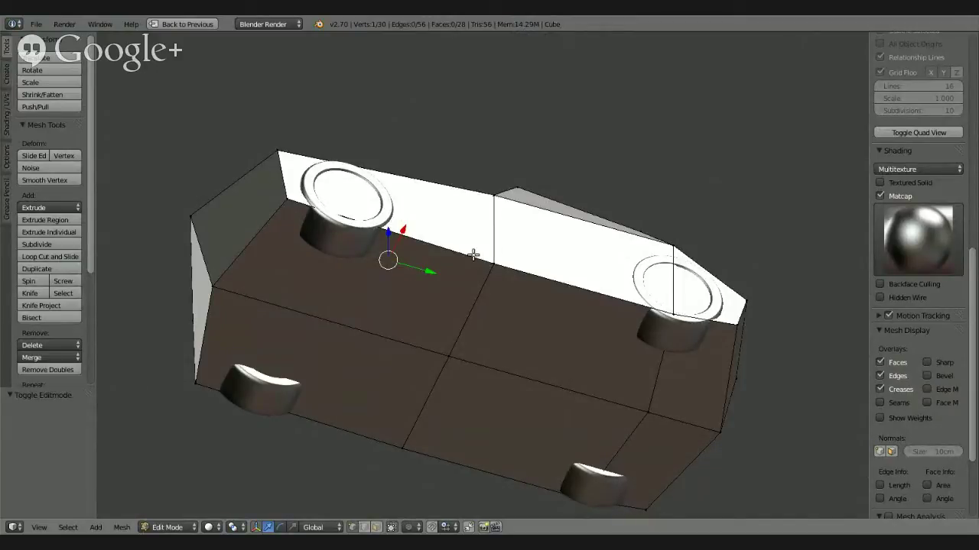
key("KP_3")
middle_click_drag(506, 288, 497, 264)
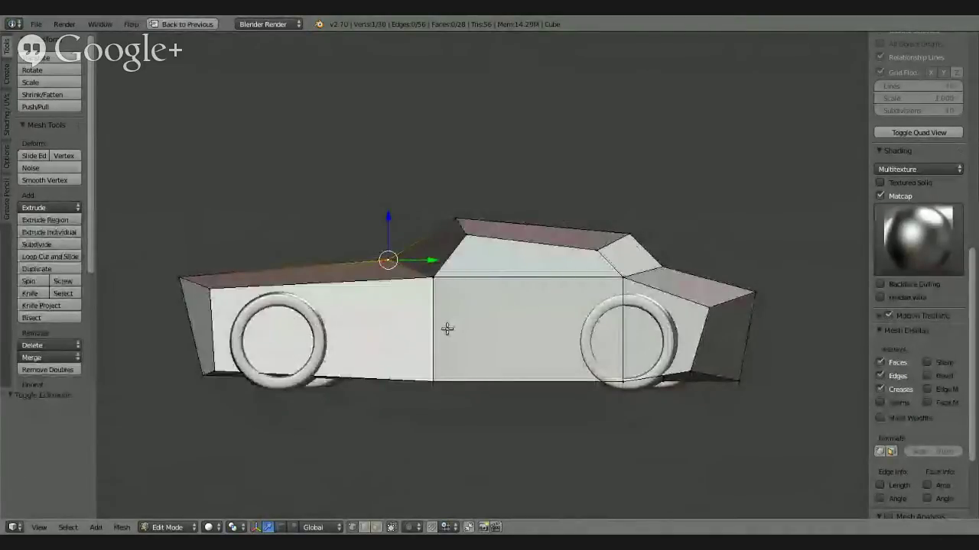
middle_click_drag(446, 329, 400, 360)
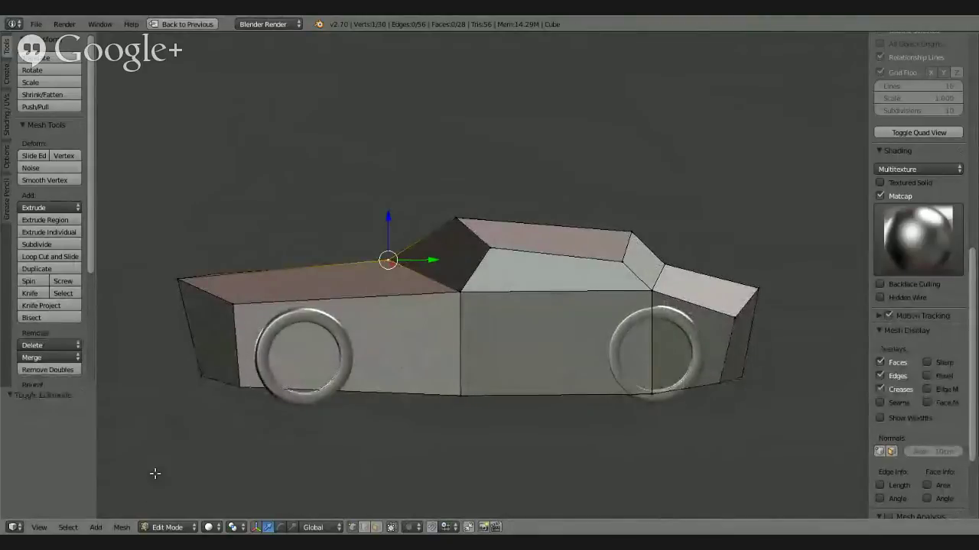
left_click(226, 527)
left_click(221, 527)
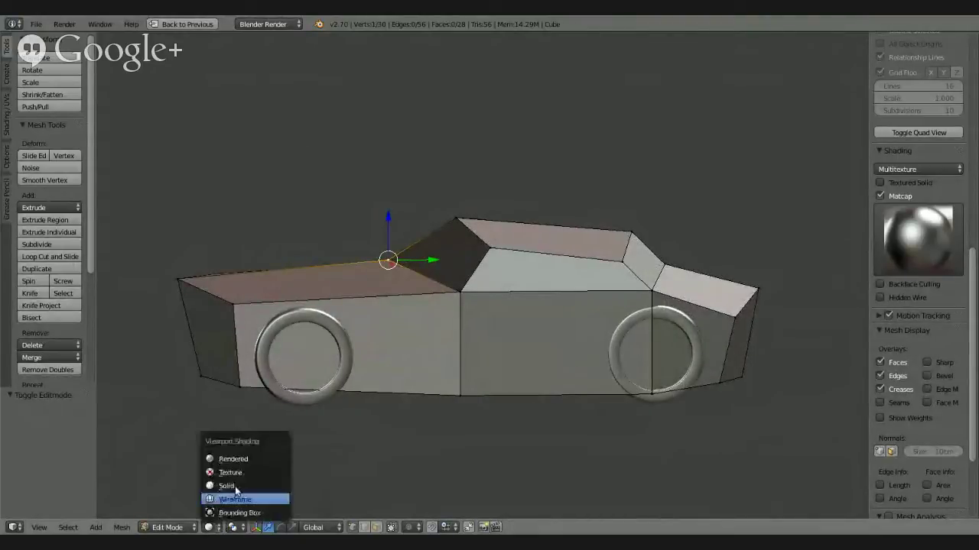
left_click(229, 499)
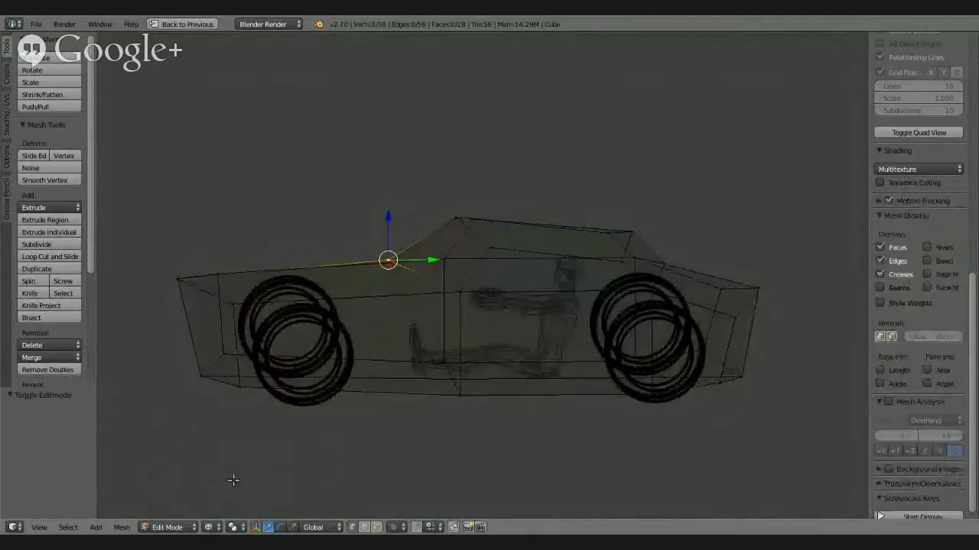
Examine how the seated driver figure and the four wheels fit inside the wireframe car body from several angles
middle_click_drag(561, 339, 553, 267)
scroll(539, 257, "up", 4)
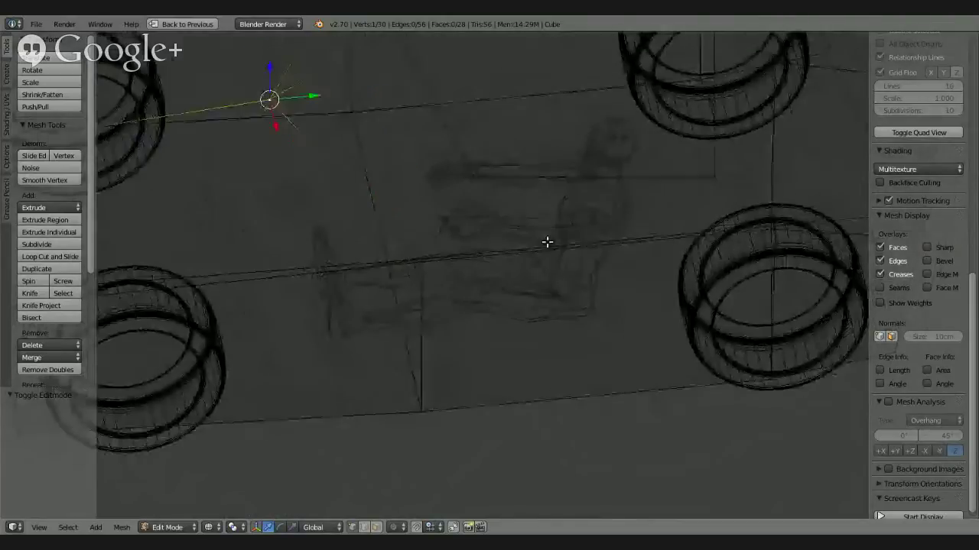
scroll(551, 252, "down", 1)
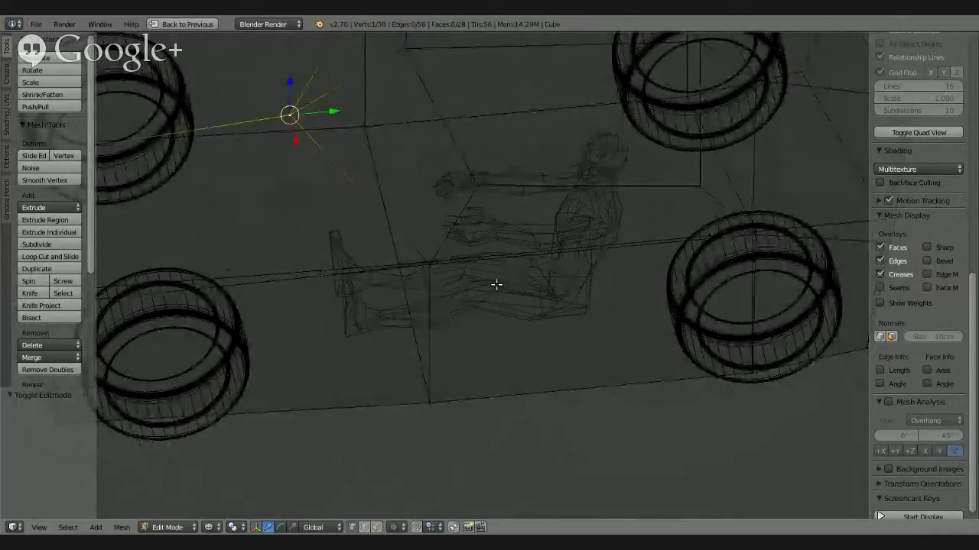
middle_click_drag(557, 260, 582, 194)
middle_click_drag(443, 300, 561, 166)
middle_click_drag(500, 188, 474, 282)
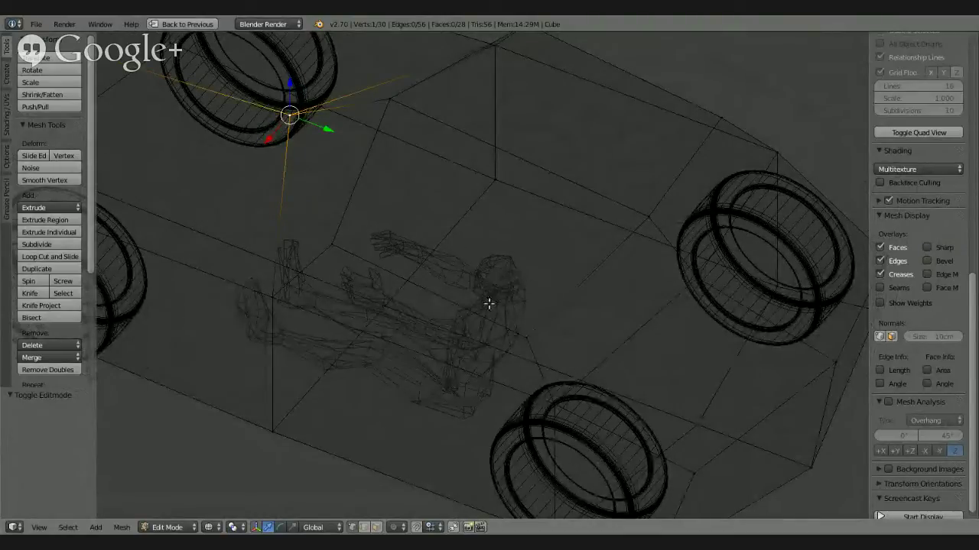
middle_click_drag(510, 281, 593, 127)
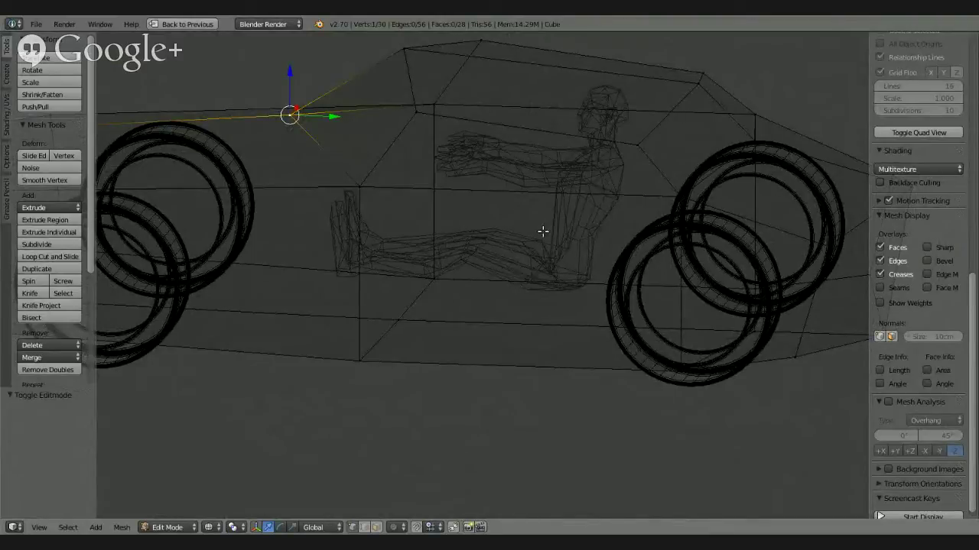
middle_click_drag(556, 233, 570, 253)
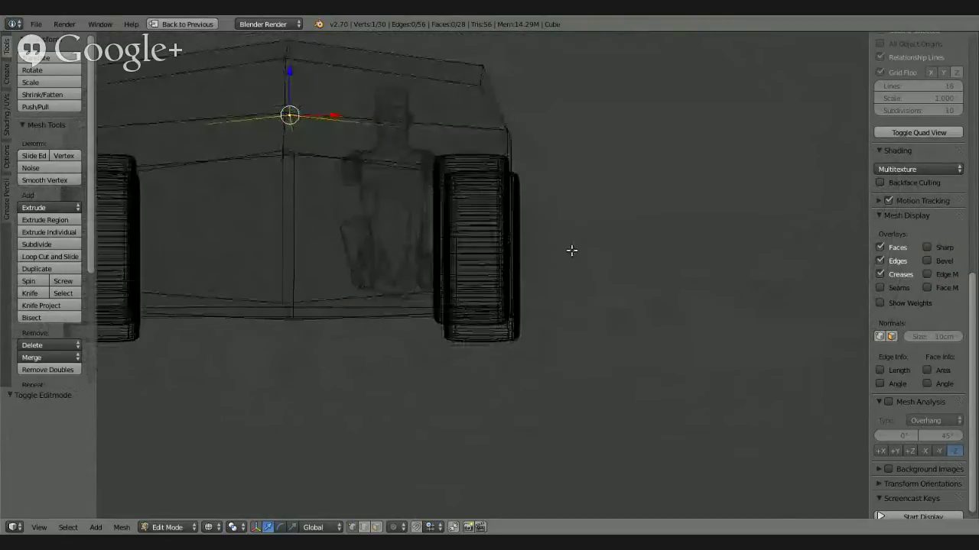
middle_click_drag(410, 294, 409, 362, "shift")
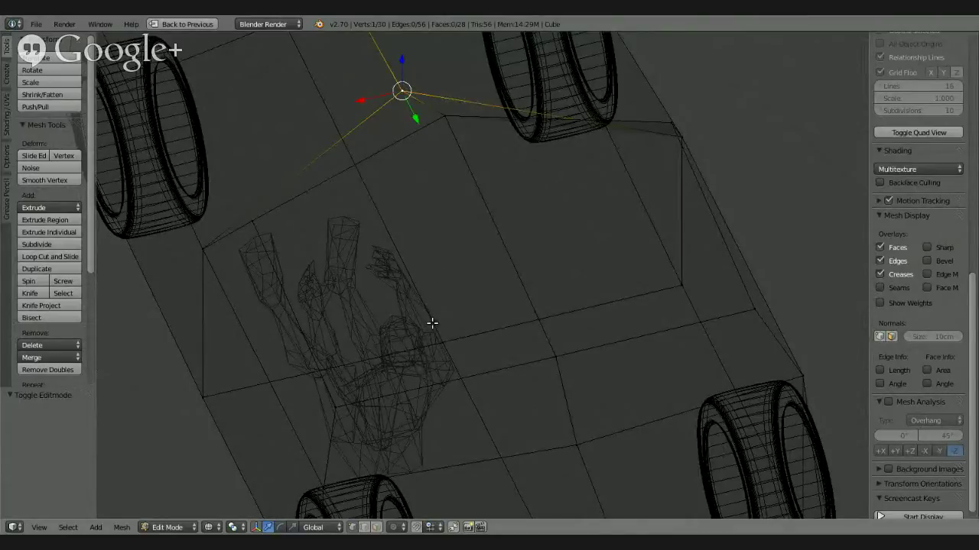
mouse_move(432, 322)
middle_mouse_down()
mouse_move(483, 268)
mouse_move(559, 214)
mouse_move(584, 251)
mouse_move(601, 251)
mouse_move(438, 332)
middle_mouse_up()
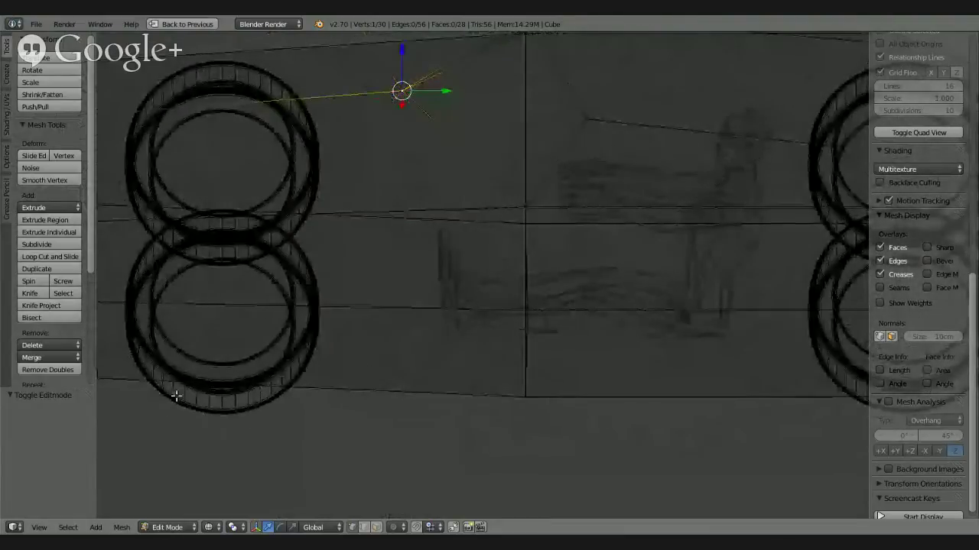
scroll(476, 203, "down", 3)
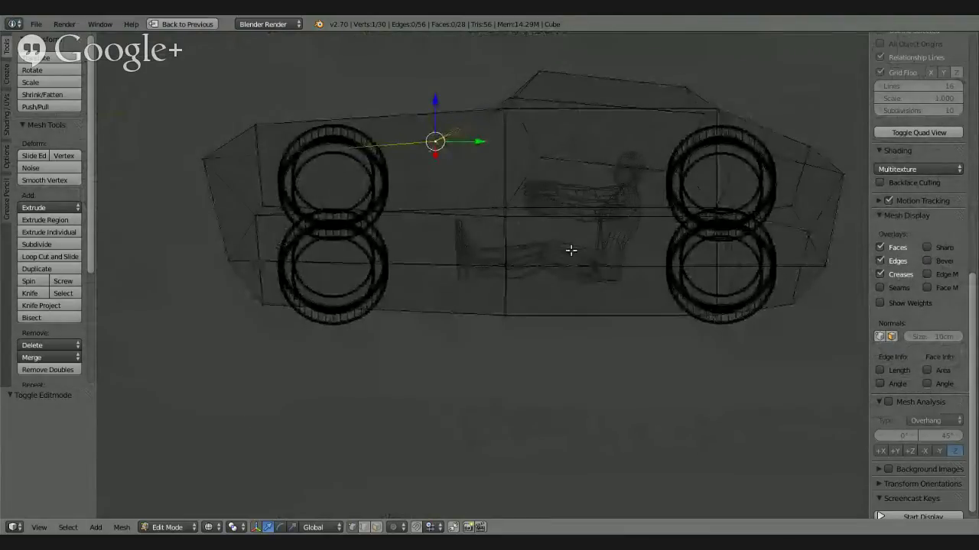
middle_click_drag(584, 242, 535, 301, "shift")
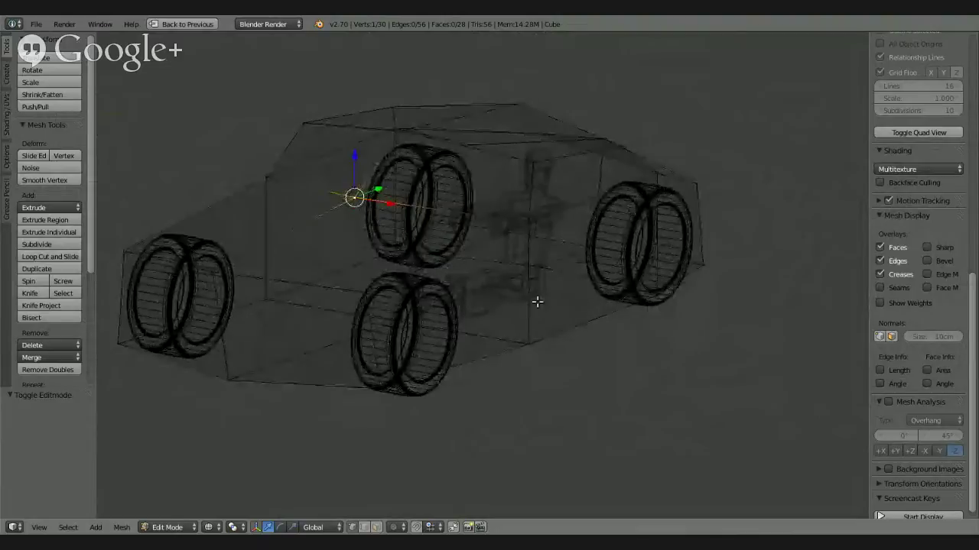
Switch the car body to Sculpt Mode and start the Screencast Keys display
left_click(179, 529)
left_click(185, 485)
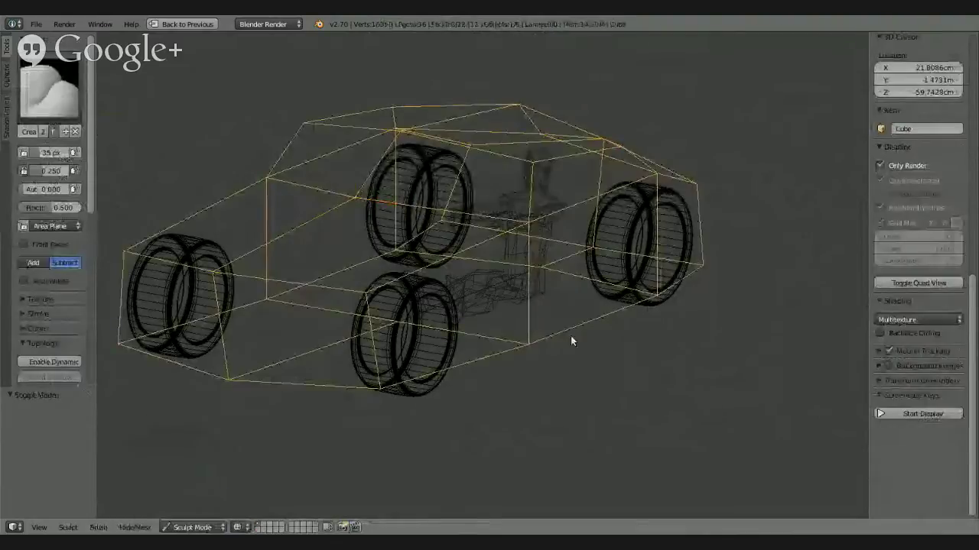
left_click(895, 412)
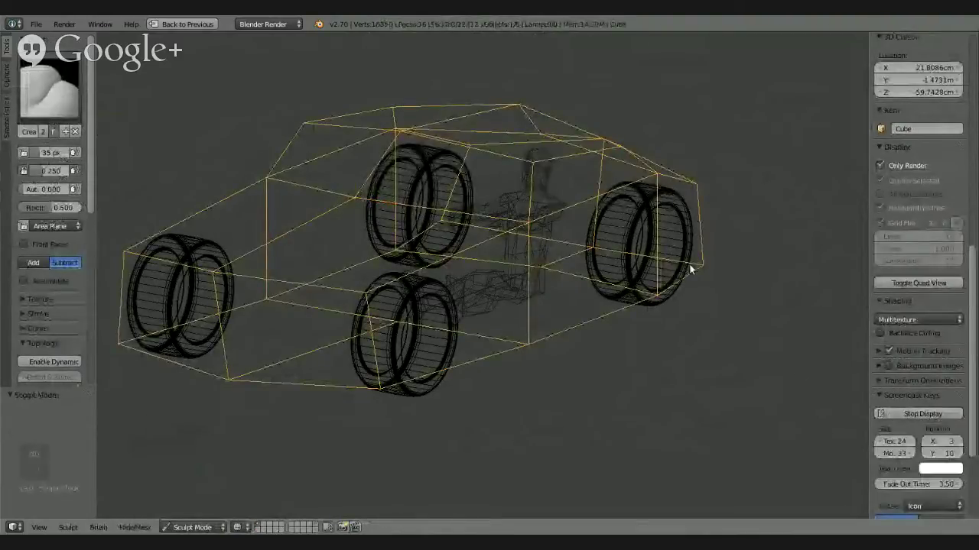
Set the Screencast Keys mouse size to 120 and text size to 40, and hide the properties sidebar
left_click(894, 454)
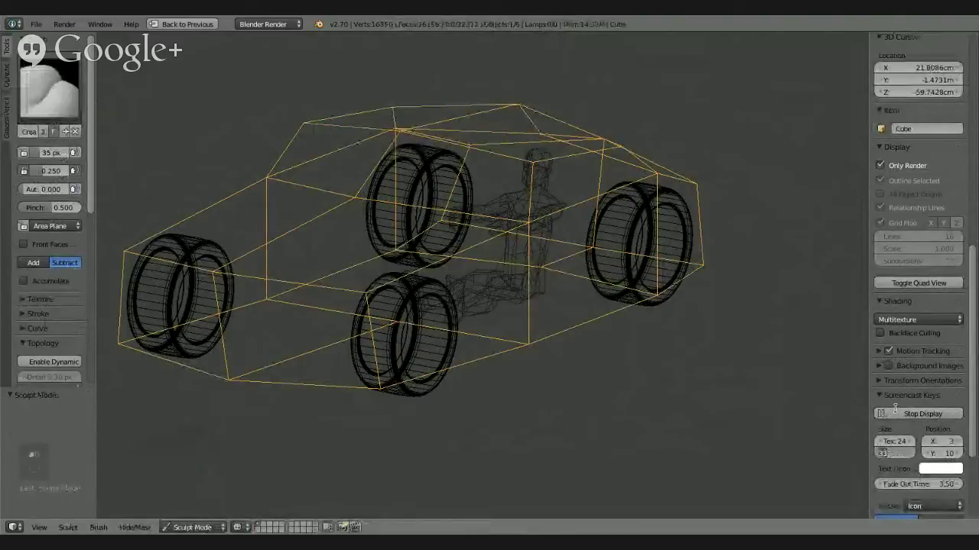
type("120")
key("Return")
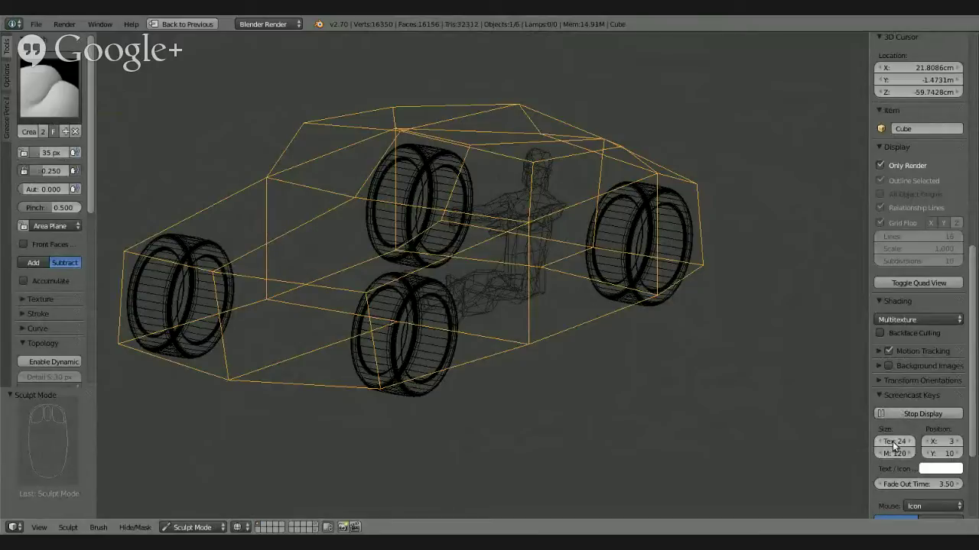
left_click(894, 444)
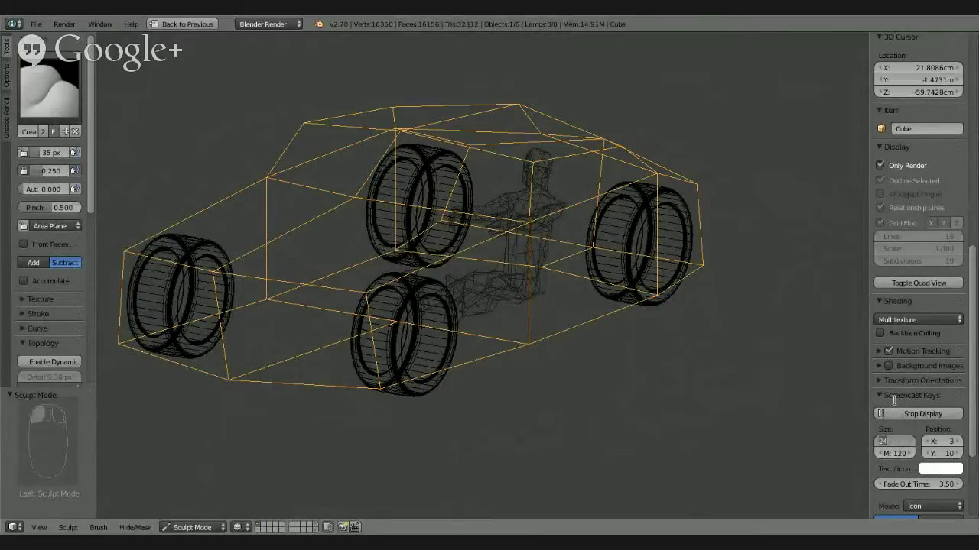
key("Return")
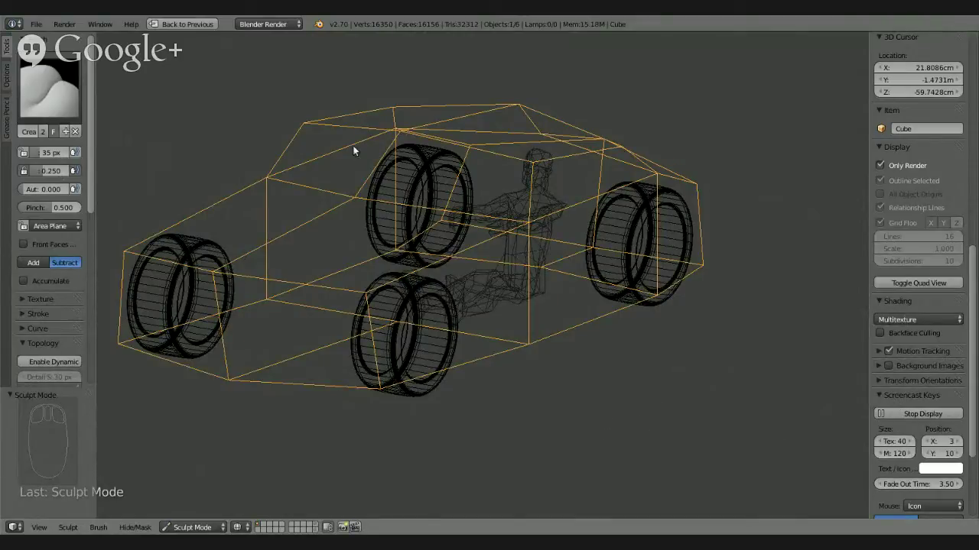
key("n")
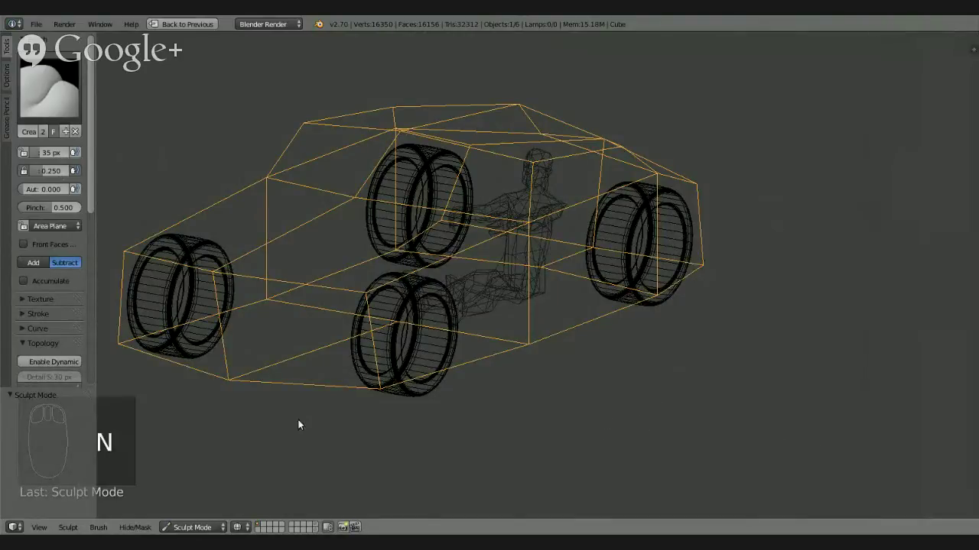
Set the viewport shading to Solid and enable dynamic topology on the low-poly car body
left_click(249, 528)
left_click(253, 485)
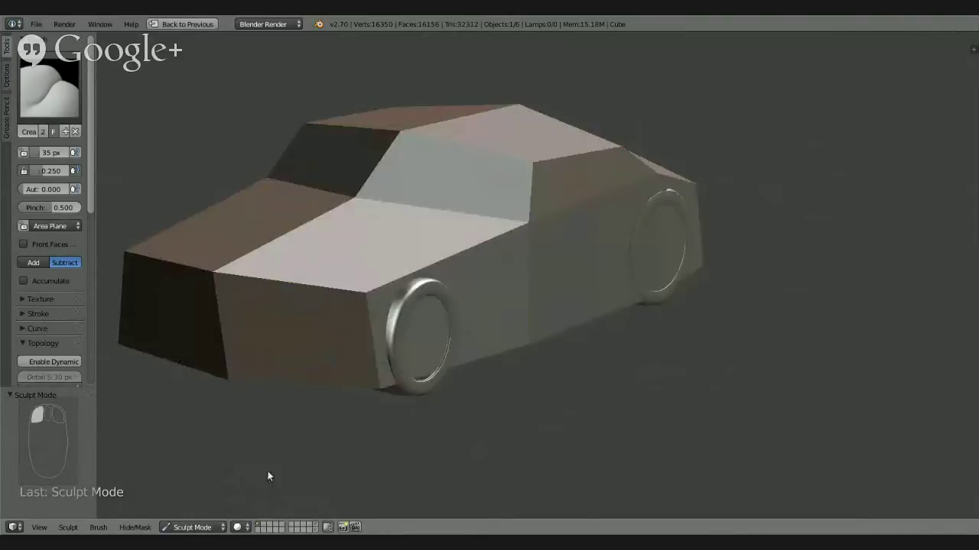
mouse_move(535, 291)
middle_mouse_down()
mouse_move(564, 280)
mouse_move(515, 299)
mouse_move(625, 345)
mouse_move(640, 317)
mouse_move(396, 322)
mouse_move(530, 321)
mouse_move(522, 309)
mouse_move(418, 309)
mouse_move(497, 281)
mouse_move(471, 294)
mouse_move(589, 278)
mouse_move(546, 291)
mouse_move(519, 257)
middle_mouse_up()
middle_click_drag(280, 265, 271, 259)
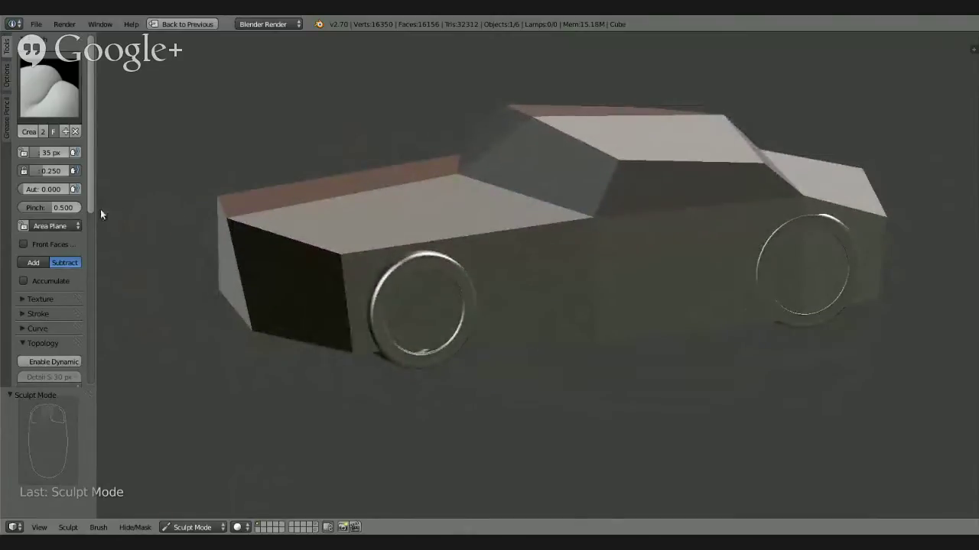
left_click(51, 362)
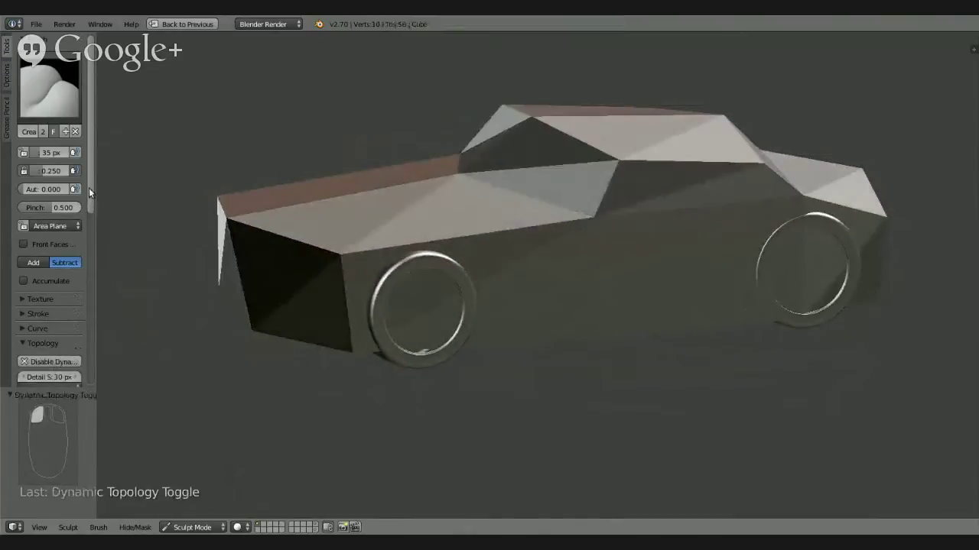
mouse_move(88, 188)
left_mouse_down()
mouse_move(89, 203)
mouse_move(97, 192)
left_mouse_up()
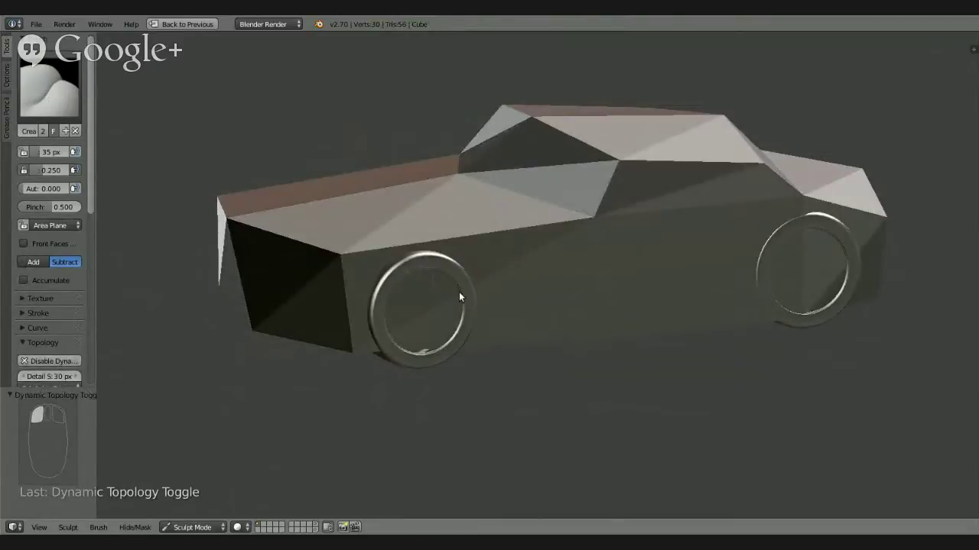
Examine the triangulated car body from the front and both sides, checking the hood, cabin and wheel areas
middle_click_drag(461, 293, 505, 286)
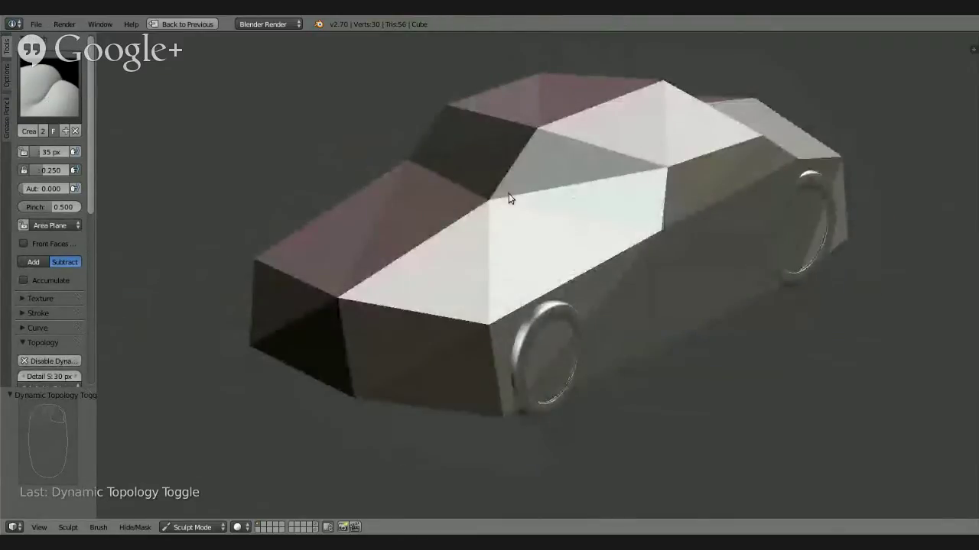
middle_click_drag(664, 218, 591, 233)
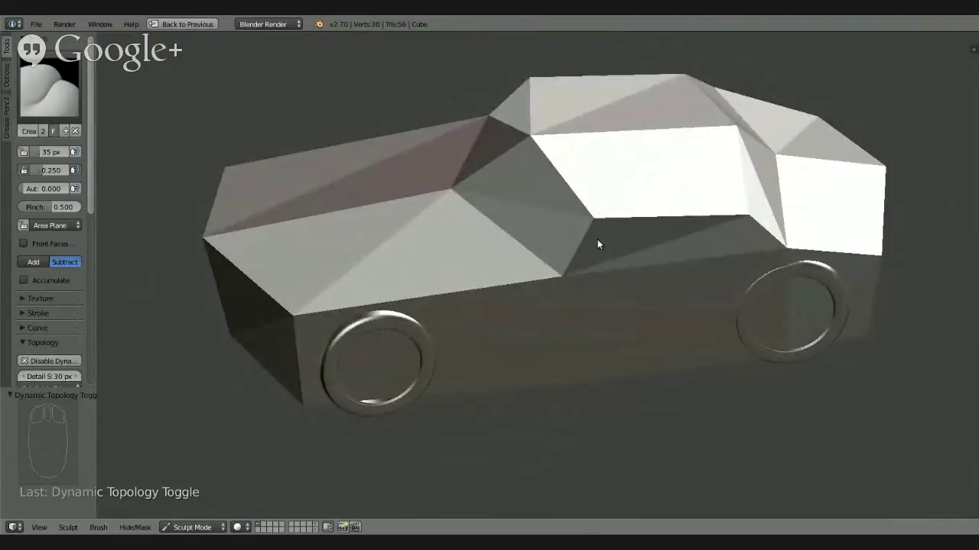
middle_click_drag(597, 240, 551, 275)
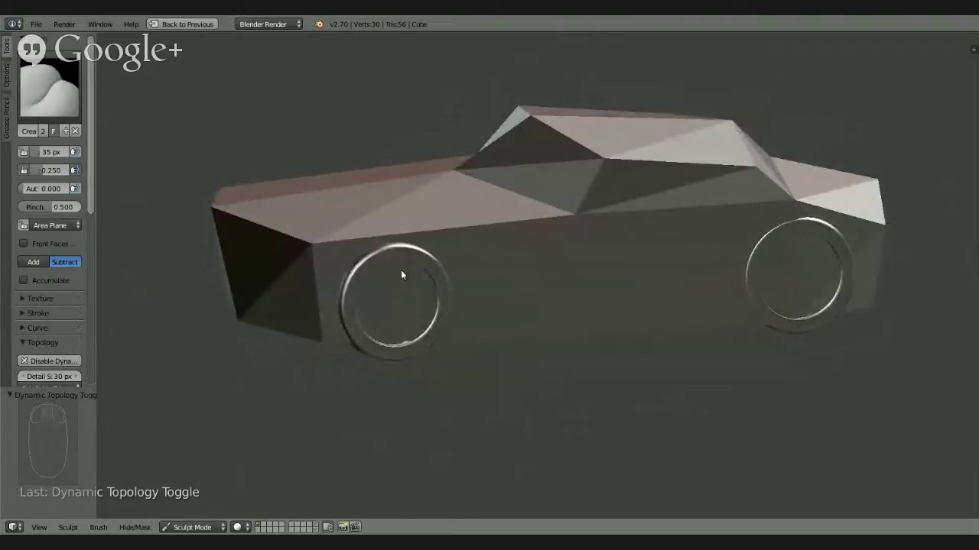
middle_click_drag(407, 297, 382, 290)
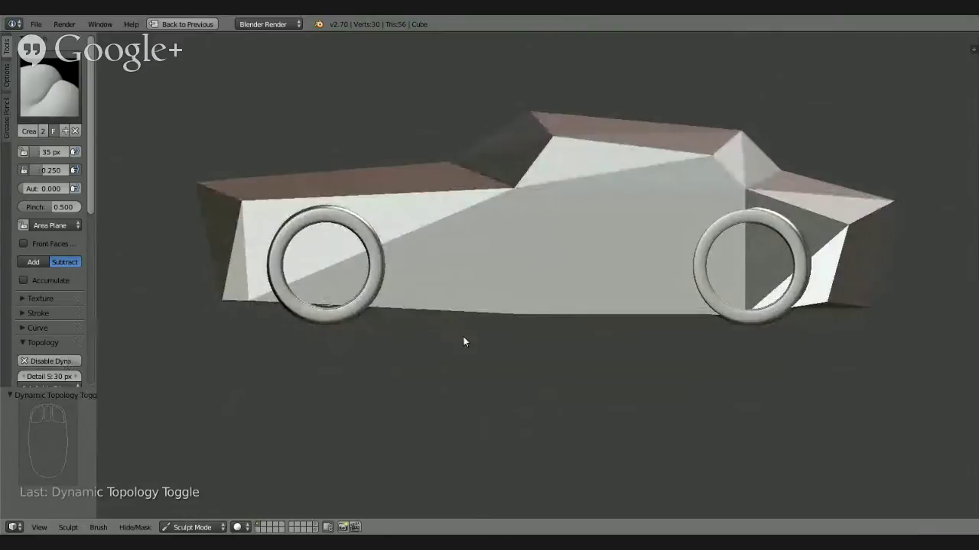
middle_click_drag(464, 338, 436, 315)
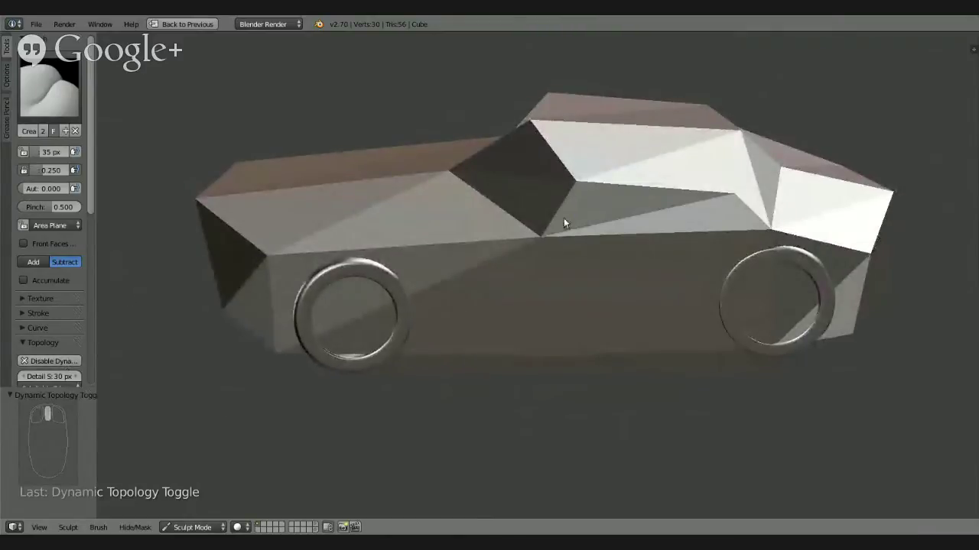
middle_click_drag(570, 246, 608, 199)
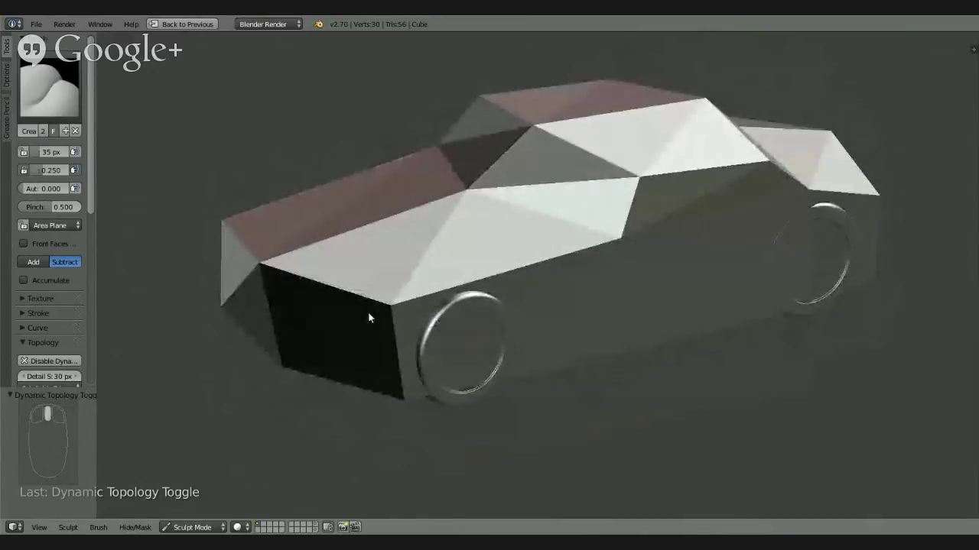
middle_click_drag(701, 228, 392, 194)
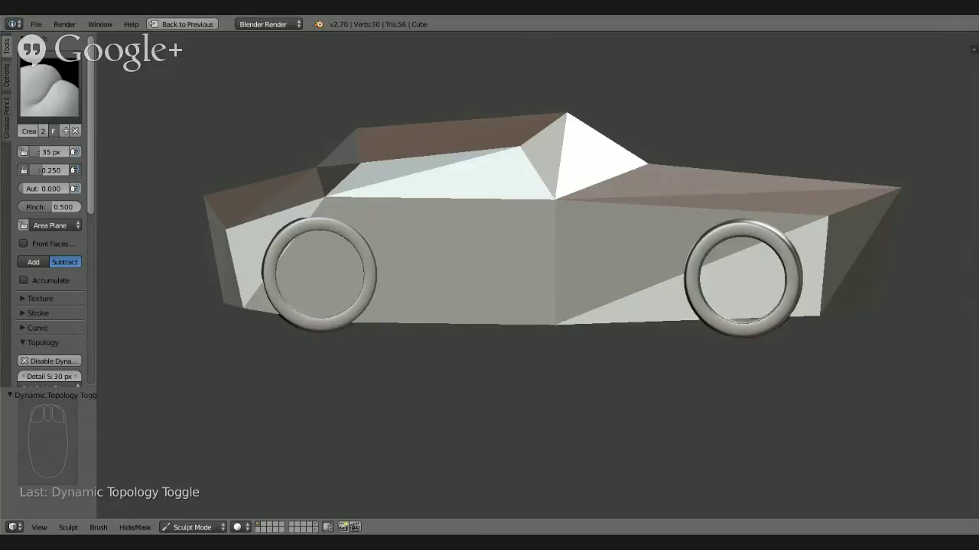
middle_click_drag(721, 295, 389, 309)
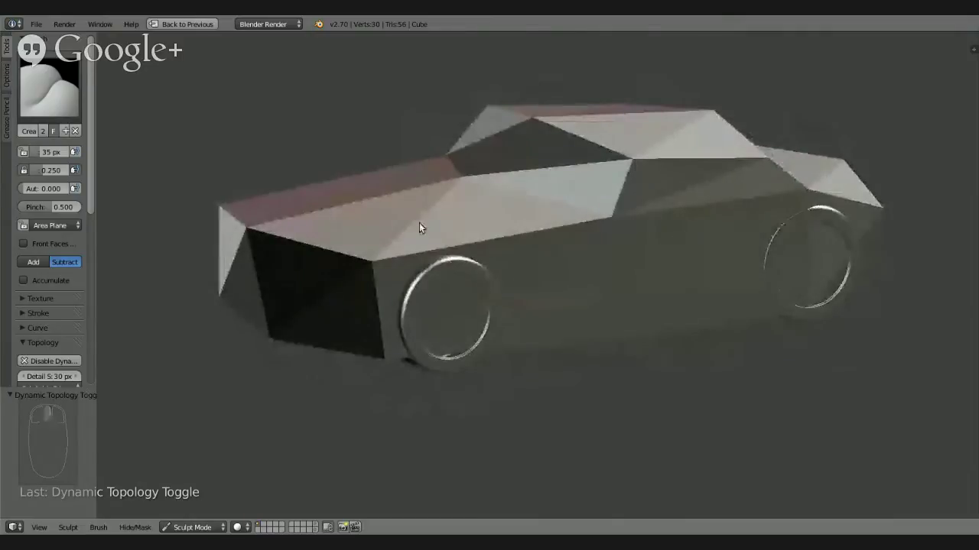
Select the Flatten/Contrast sculpt brush and turn on the brush curve overlay
left_click(47, 95)
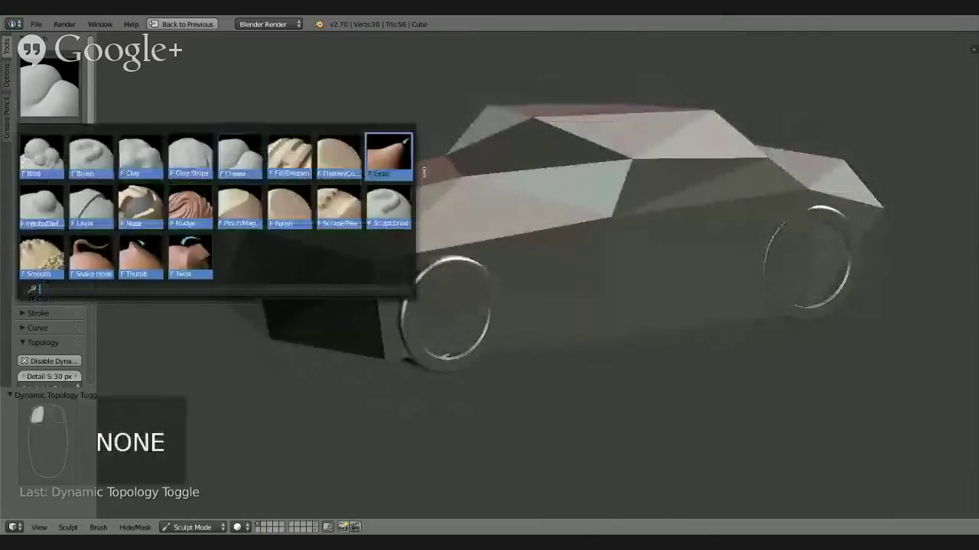
left_click(340, 156)
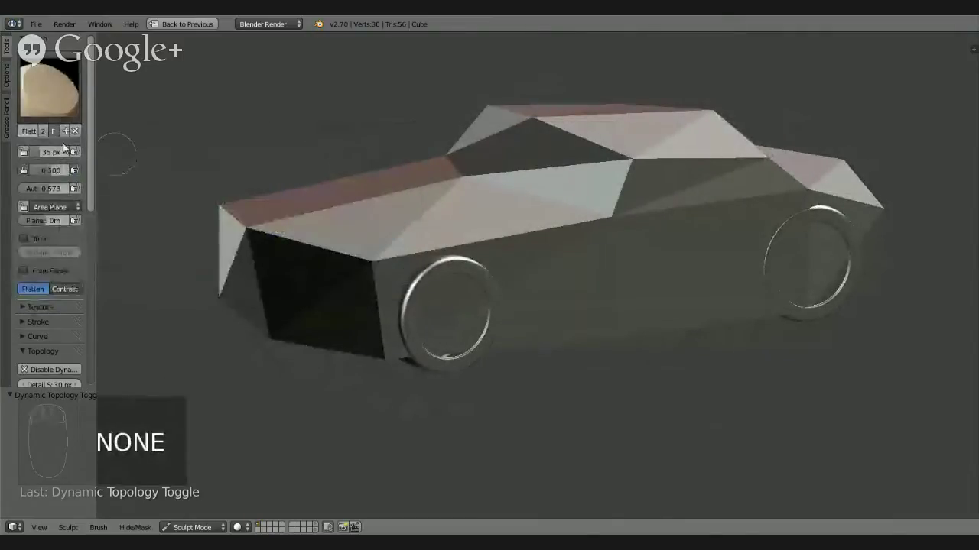
left_click(5, 77)
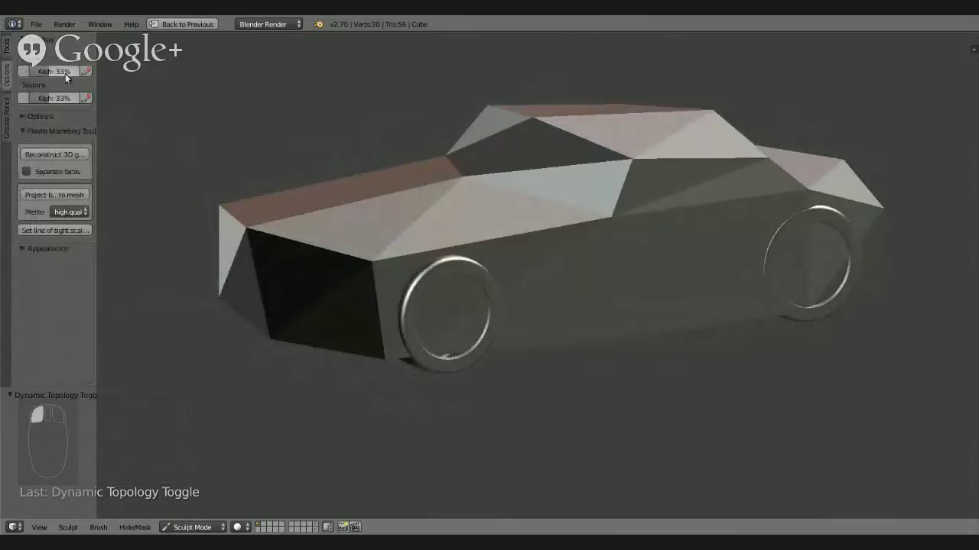
left_click(24, 72)
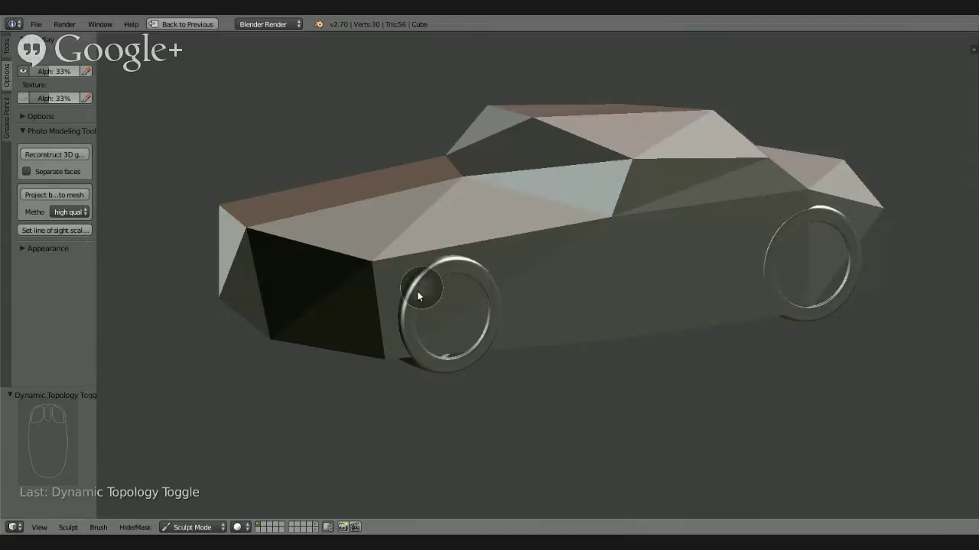
middle_click_drag(388, 295, 308, 360)
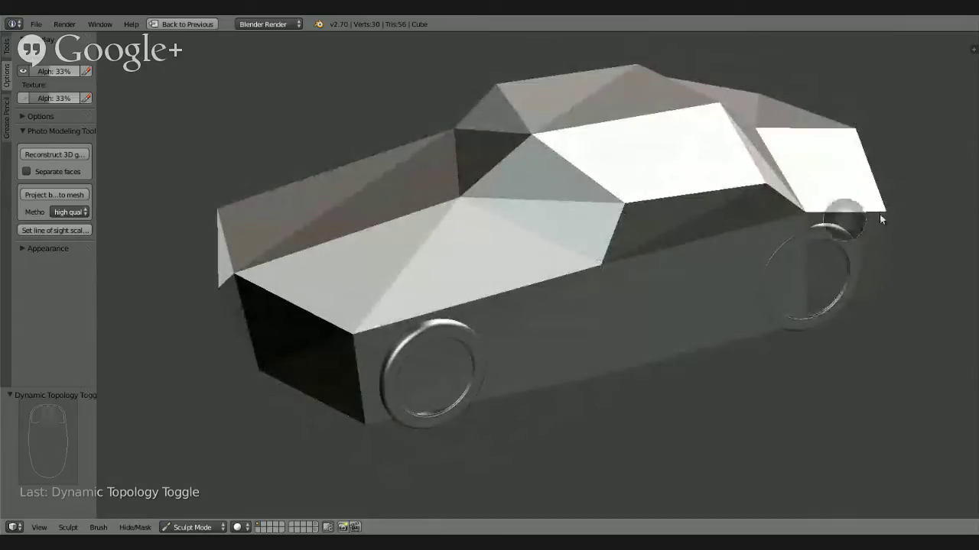
left_click(8, 52)
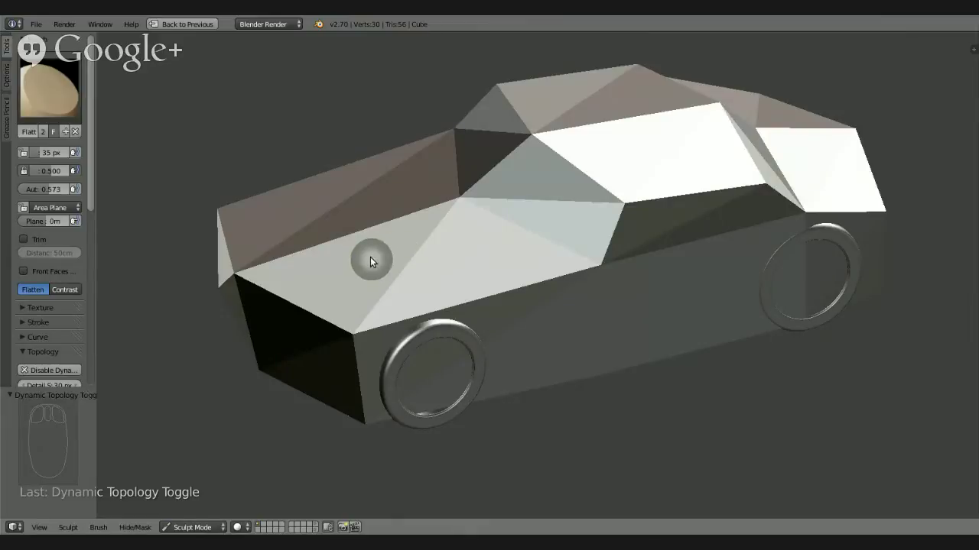
left_click(7, 77)
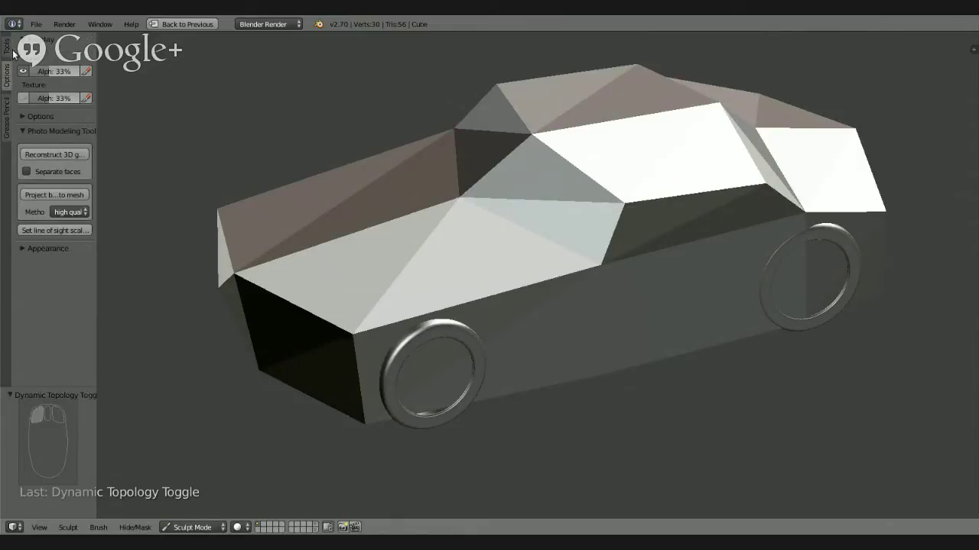
Simplify the Flatten brush's falloff curve to a high, flat plateau with a steep drop at the outer edge
left_click(11, 50)
mouse_move(91, 80)
left_mouse_down()
mouse_move(91, 193)
mouse_move(93, 173)
left_mouse_up()
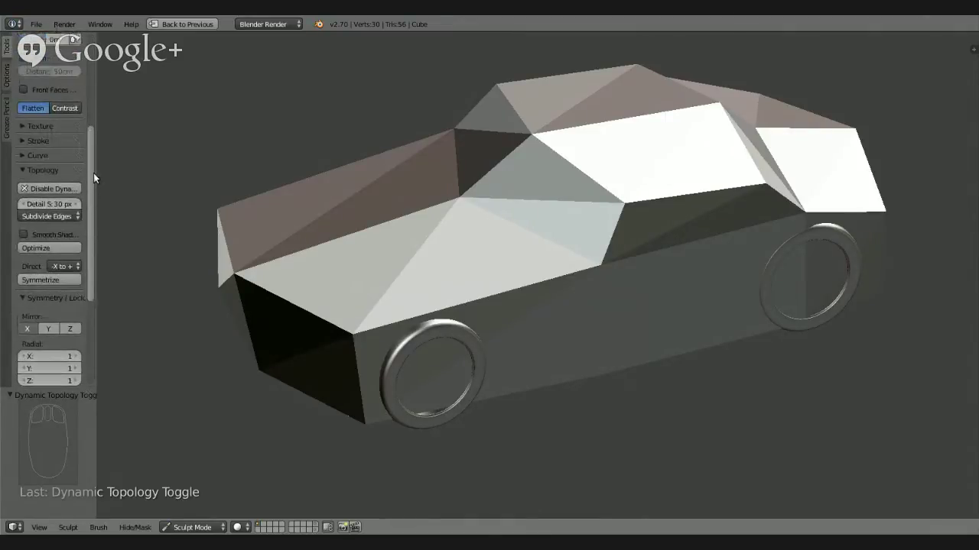
left_click(22, 170)
left_click(24, 156)
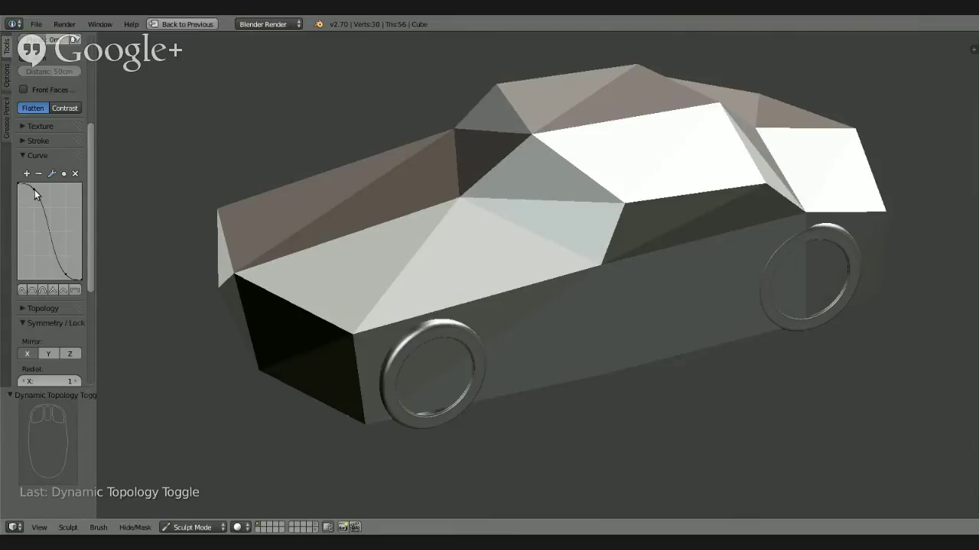
left_click_drag(34, 192, 69, 246)
left_click(75, 174)
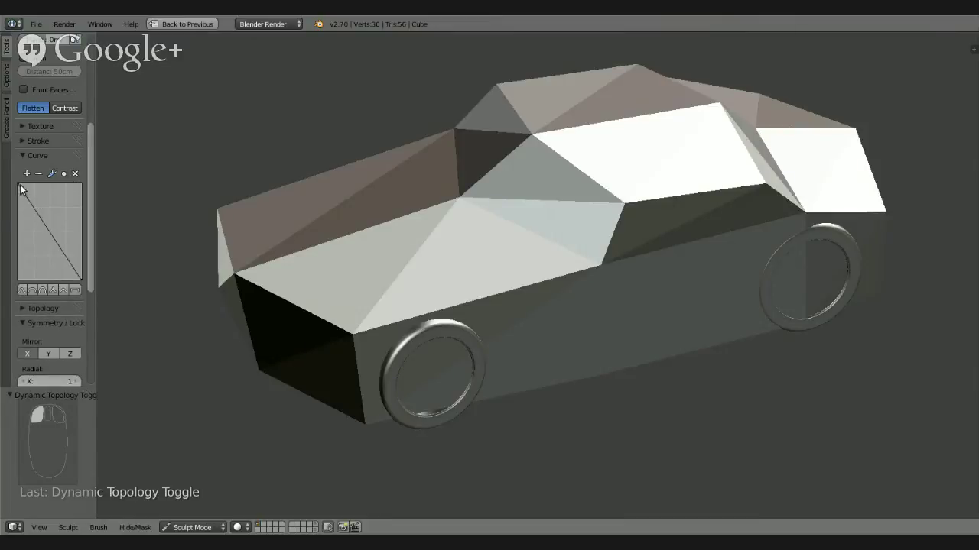
left_click_drag(21, 190, 73, 192)
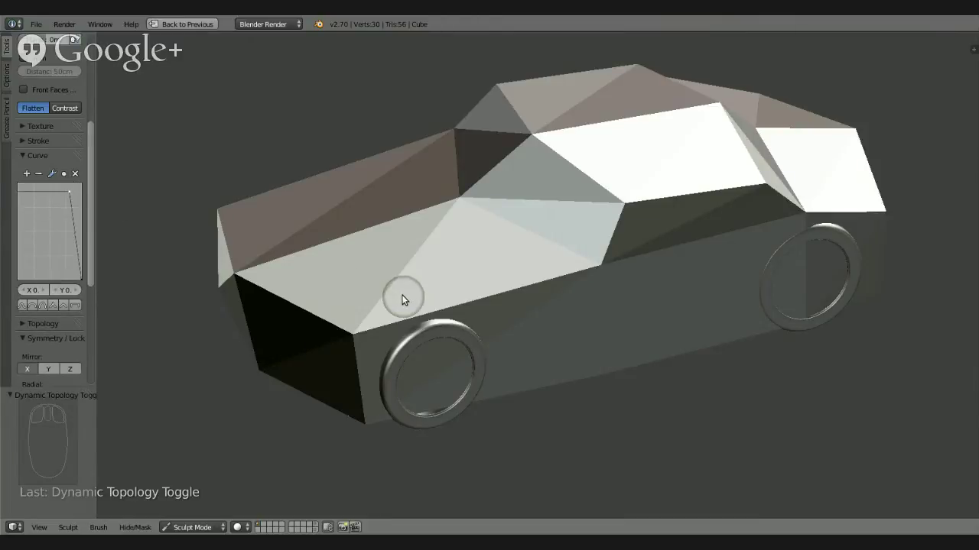
Lower the falloff curve's plateau close to the bottom of the graph to weaken the Flatten brush
middle_click_drag(377, 280, 348, 303)
left_click_drag(70, 192, 71, 262)
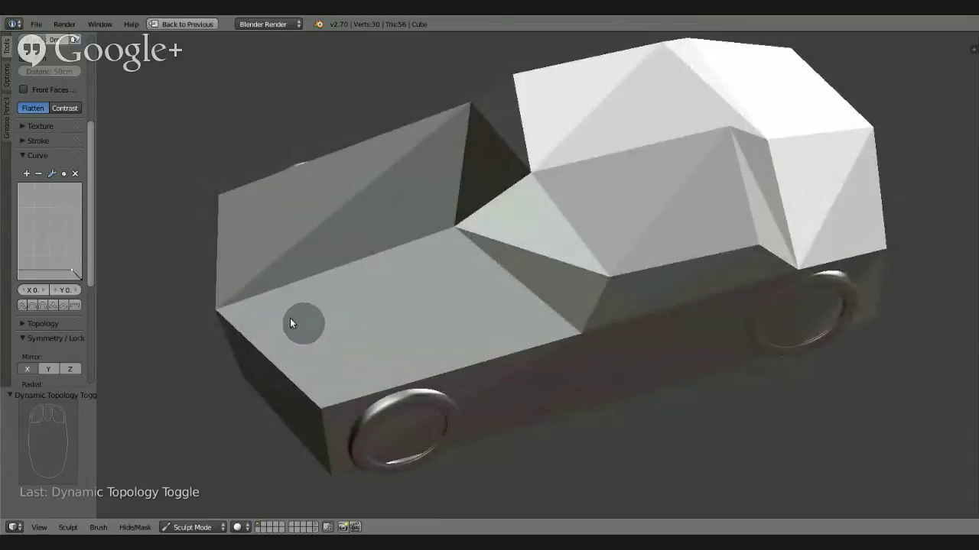
left_click_drag(72, 270, 82, 280)
Examine the low-poly car body from the front, side and rear, checking the hard edges along the fenders and cabin
middle_click_drag(564, 327, 520, 303)
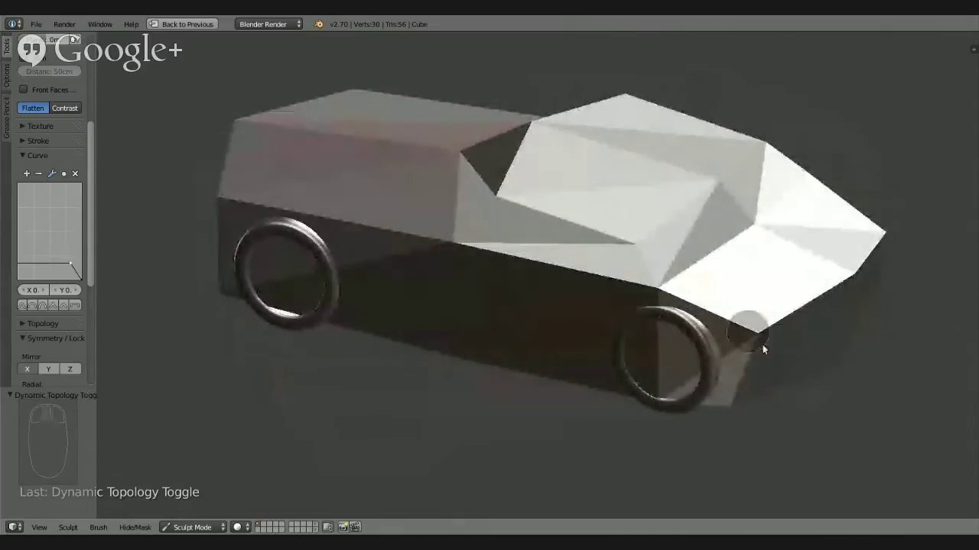
middle_click_drag(732, 352, 778, 328)
middle_click_drag(581, 291, 514, 339)
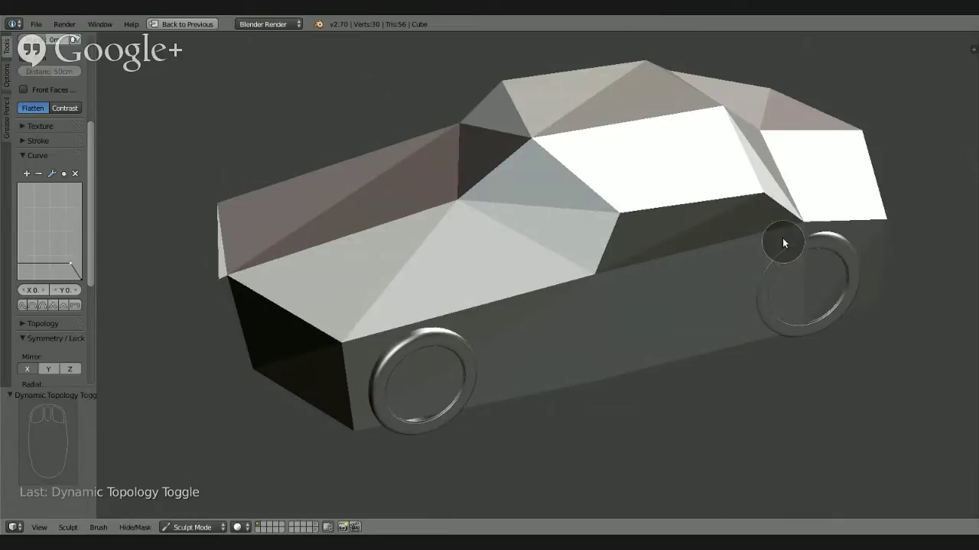
middle_click_drag(782, 238, 463, 263)
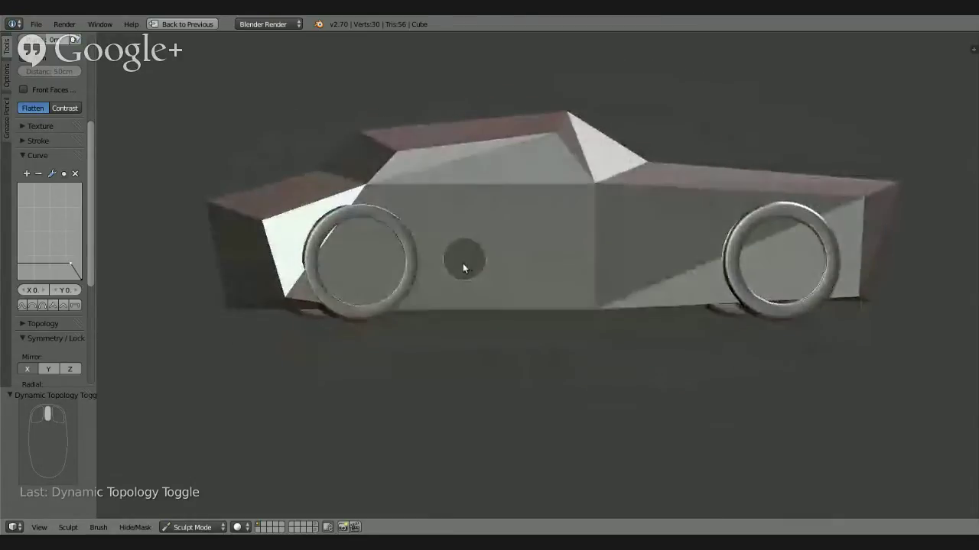
middle_click_drag(412, 296, 551, 317)
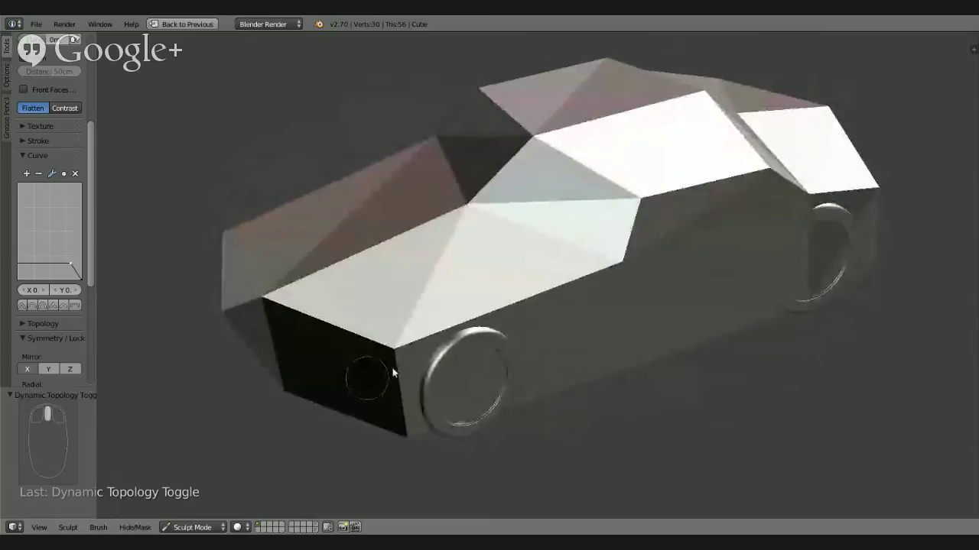
middle_click_drag(486, 305, 649, 304)
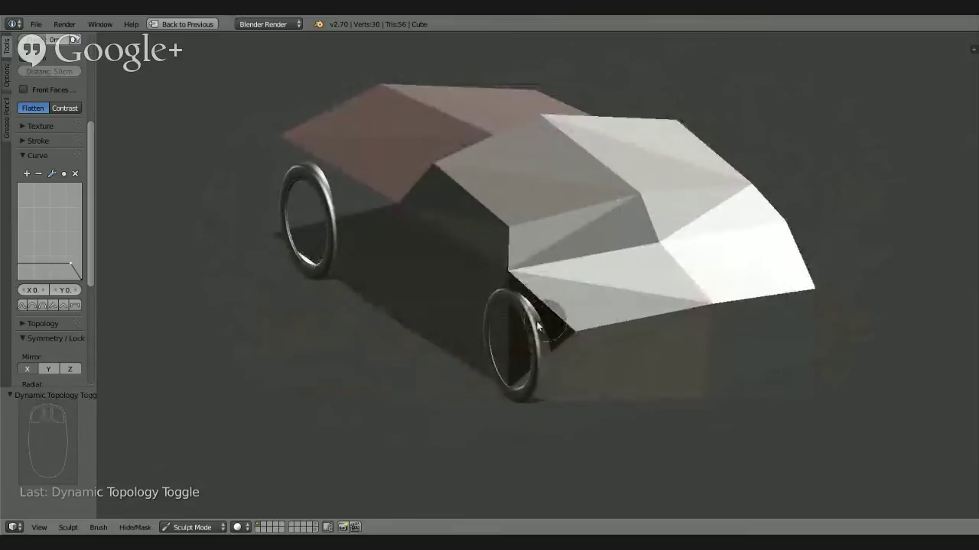
left_click_drag(89, 215, 86, 187)
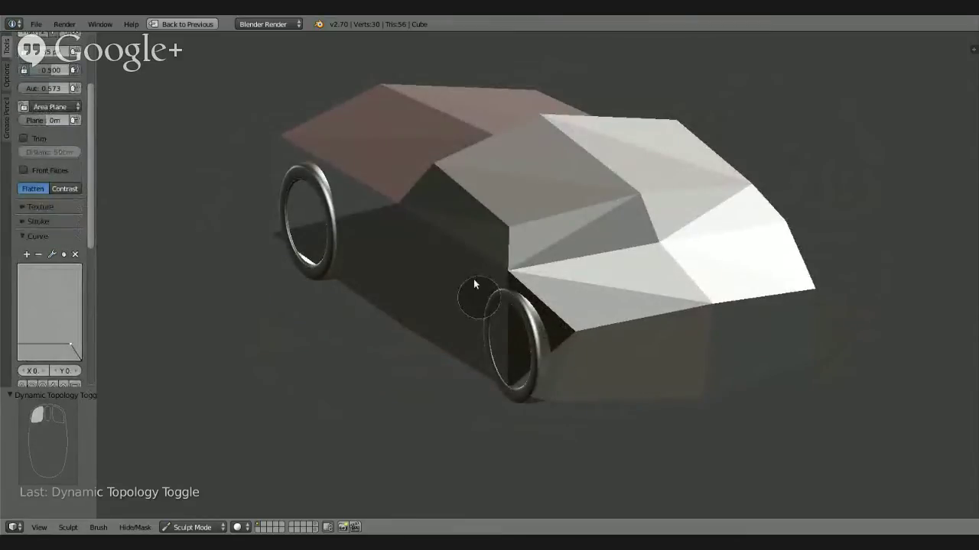
Flatten the hard edge along the hood's side, up the windshield base and down the rear of the cabin
middle_click_drag(387, 258, 389, 321)
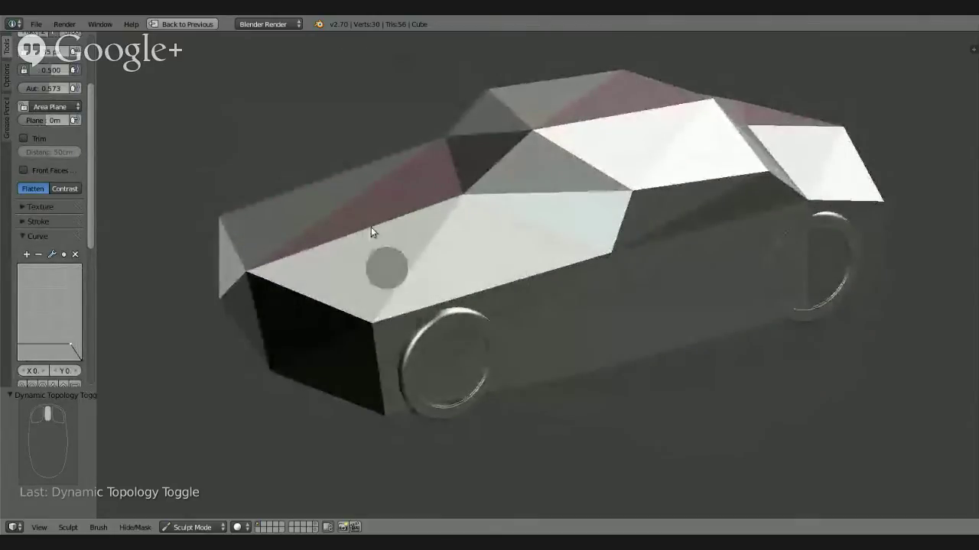
mouse_move(382, 310)
left_mouse_down()
mouse_move(610, 250)
mouse_move(384, 317)
left_mouse_up()
middle_click_drag(597, 271, 623, 259)
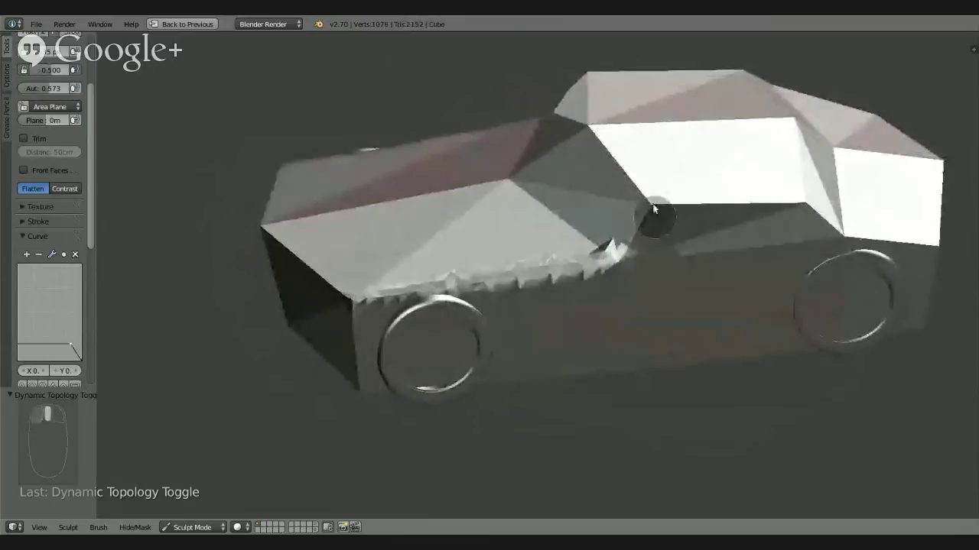
mouse_move(655, 214)
left_mouse_down()
mouse_move(644, 212)
mouse_move(639, 251)
left_mouse_up()
middle_click_drag(640, 250, 581, 245)
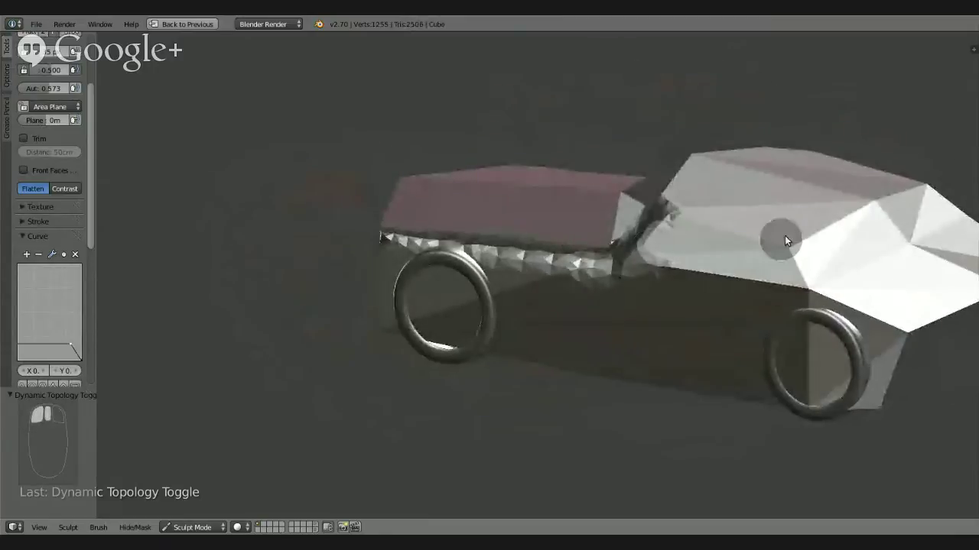
left_click_drag(785, 235, 815, 301)
middle_click_drag(708, 297, 659, 305)
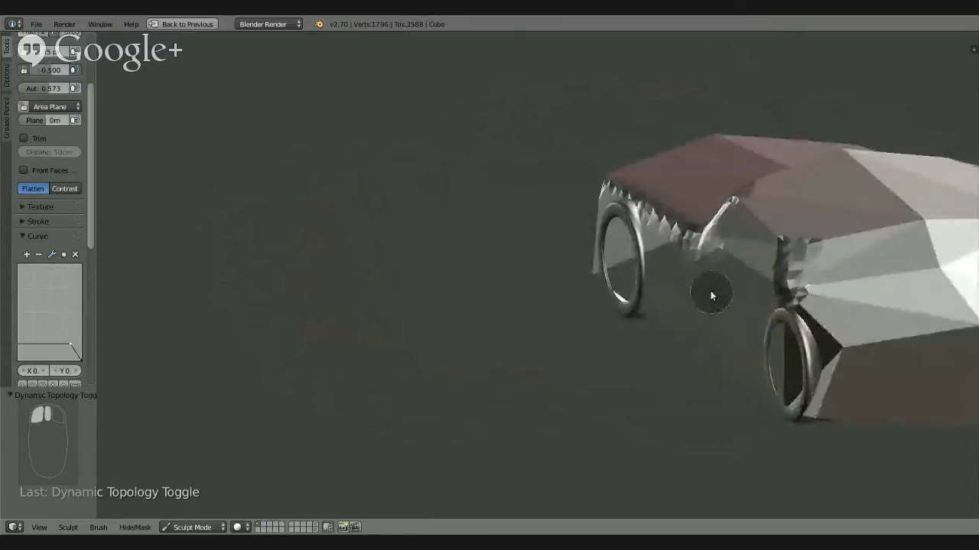
Flatten the vertical rear corner edge behind the rear wheel
middle_click_drag(647, 268, 520, 241, "shift")
middle_click_drag(588, 295, 579, 345)
mouse_move(584, 310)
middle_mouse_down("ctrl")
mouse_move(602, 231)
mouse_move(570, 314)
mouse_move(564, 273)
mouse_move(573, 270)
middle_mouse_up("ctrl")
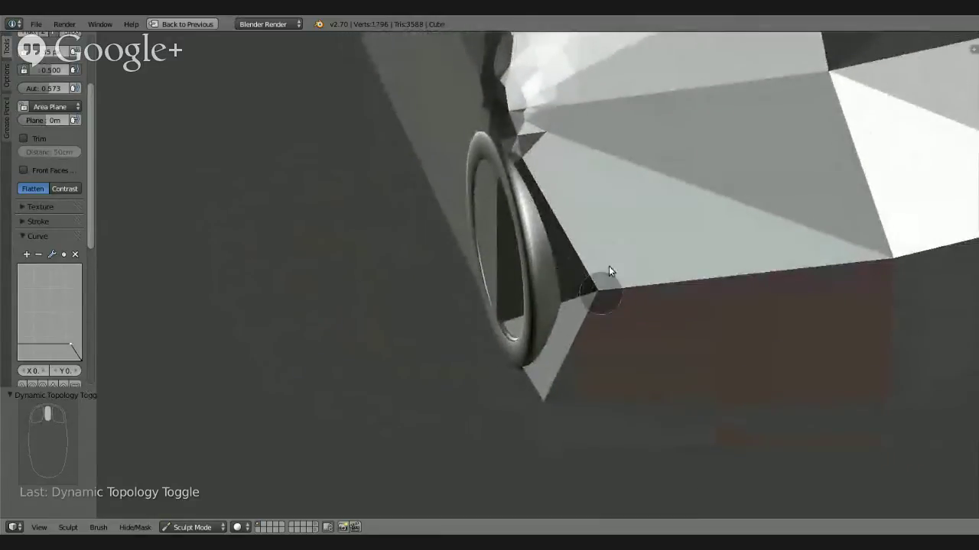
mouse_move(609, 265)
left_mouse_down()
mouse_move(536, 397)
mouse_move(597, 286)
mouse_move(546, 404)
mouse_move(547, 388)
left_mouse_up()
mouse_move(565, 348)
middle_mouse_down()
mouse_move(662, 304)
mouse_move(684, 311)
mouse_move(581, 315)
mouse_move(587, 390)
mouse_move(571, 391)
mouse_move(604, 353)
middle_mouse_up()
Try flattening the rear fender edge with a much stronger falloff curve, and undo the stroke
left_click_drag(69, 348, 72, 289)
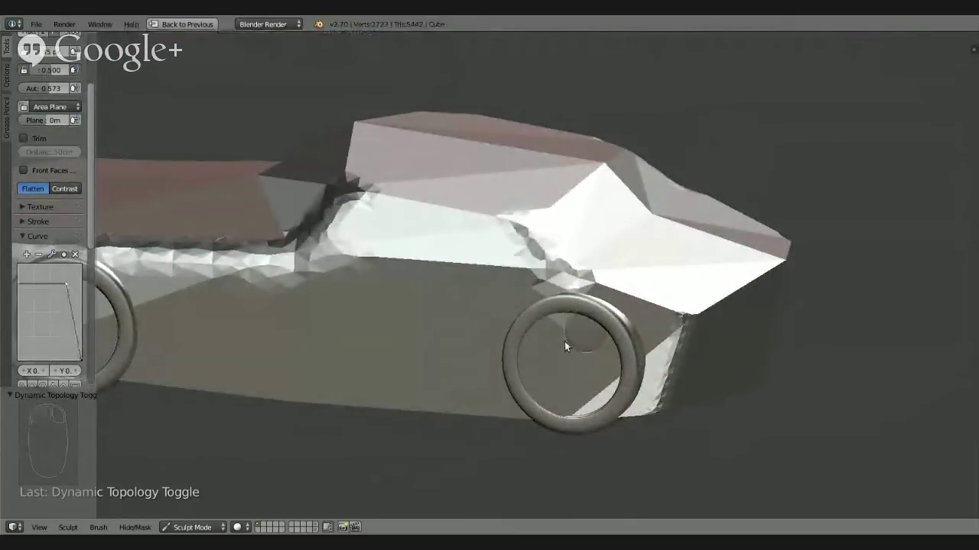
middle_click_drag(565, 341, 650, 319)
left_click_drag(648, 314, 691, 327)
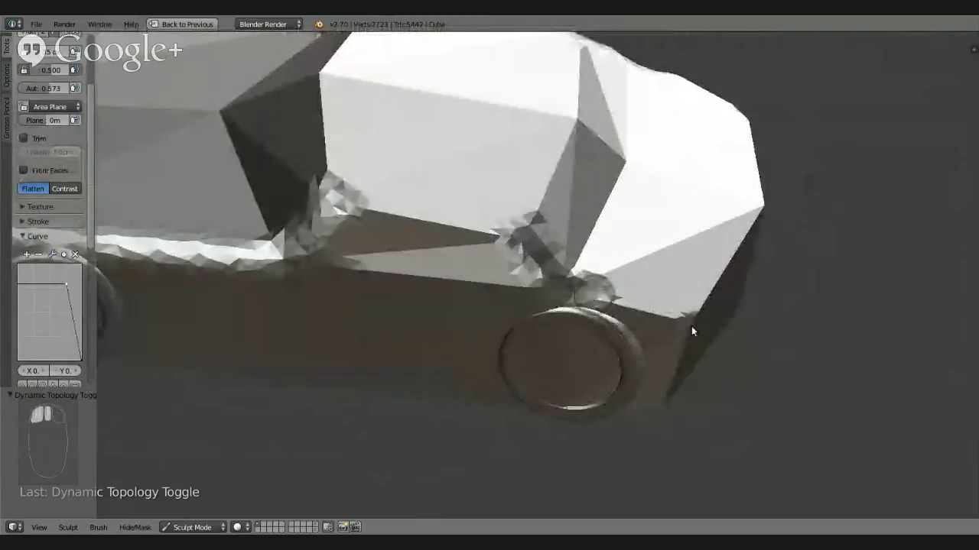
middle_click_drag(688, 327, 562, 286)
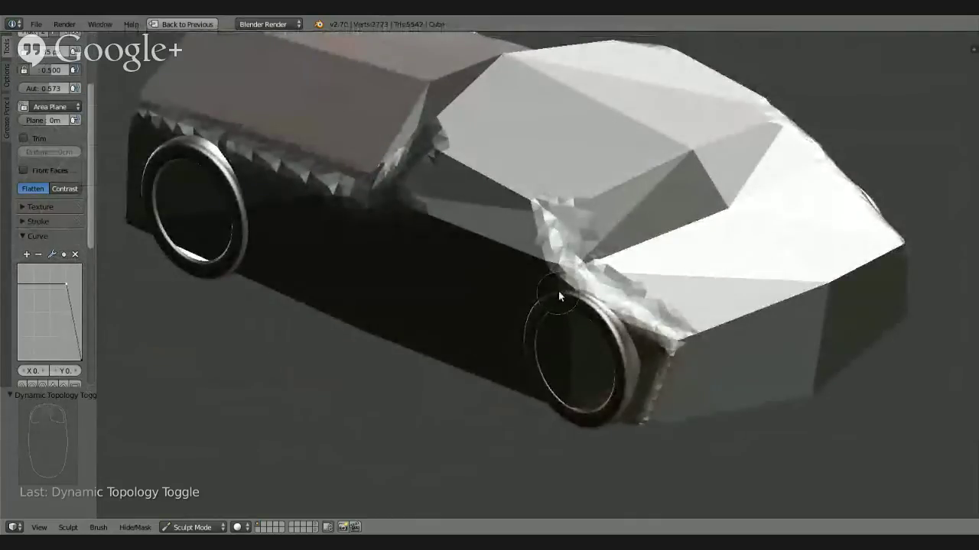
key("ctrl+z")
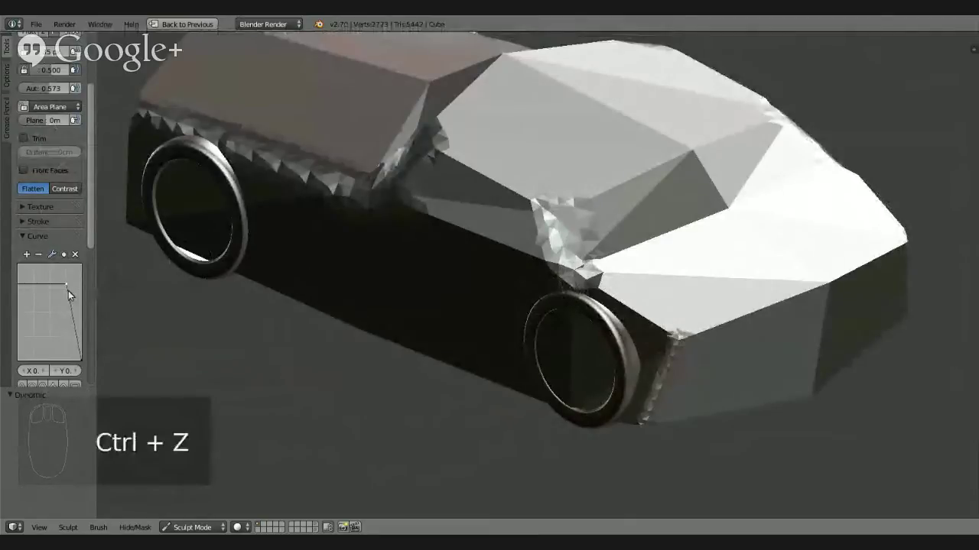
Lower the falloff curve's plateau to near zero and flatten the upper edges of the rear fender and tail
left_click_drag(67, 286, 64, 350)
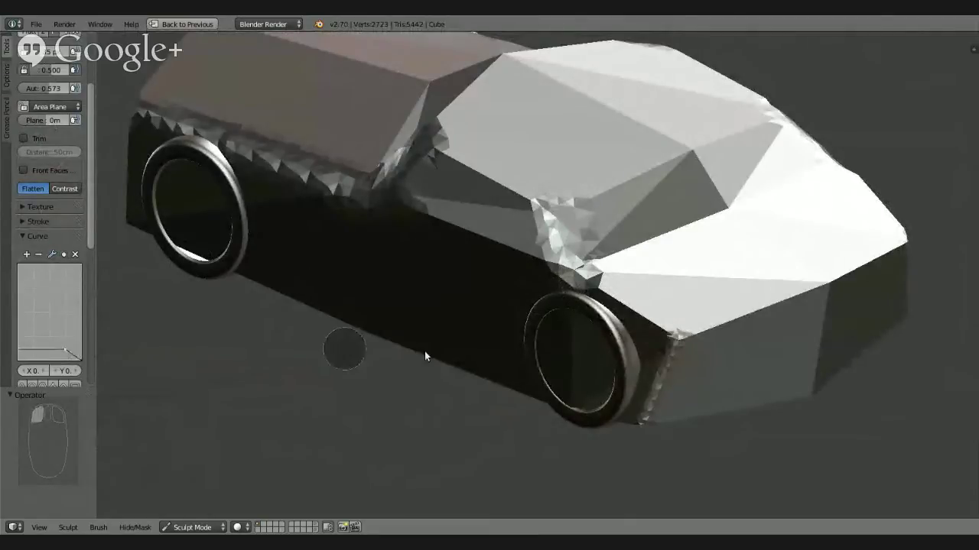
middle_click_drag(614, 352, 678, 387)
left_click_drag(570, 305, 683, 310)
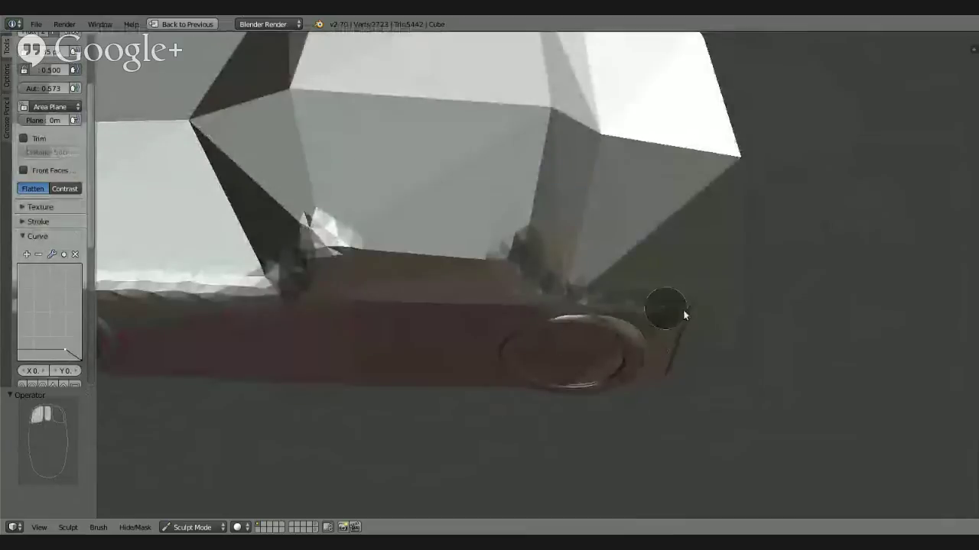
middle_click_drag(729, 312, 688, 252)
mouse_move(570, 324)
left_mouse_down()
mouse_move(804, 192)
mouse_move(688, 274)
left_mouse_up()
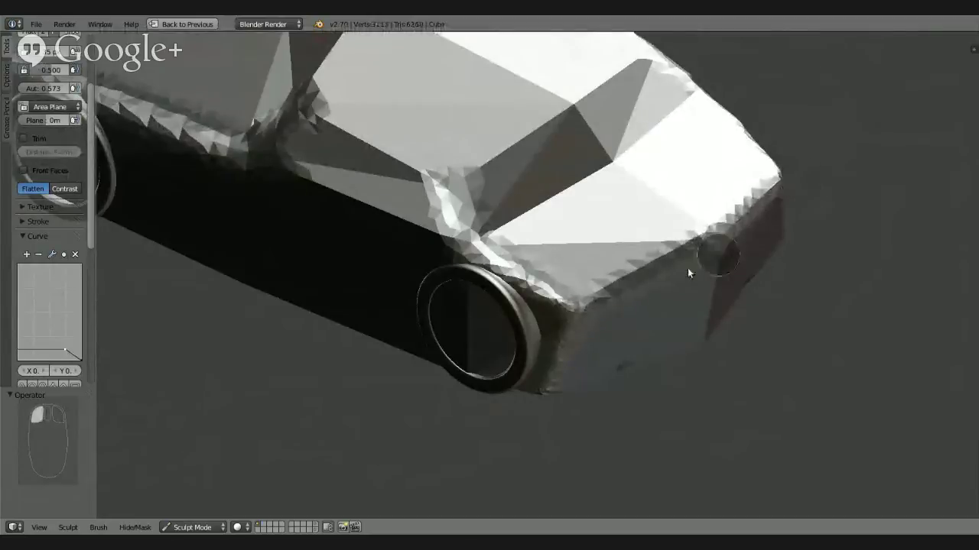
Flatten the lower edges of the rear end and the side sill from below the car
mouse_move(687, 273)
middle_mouse_down()
mouse_move(660, 322)
mouse_move(673, 278)
middle_mouse_up()
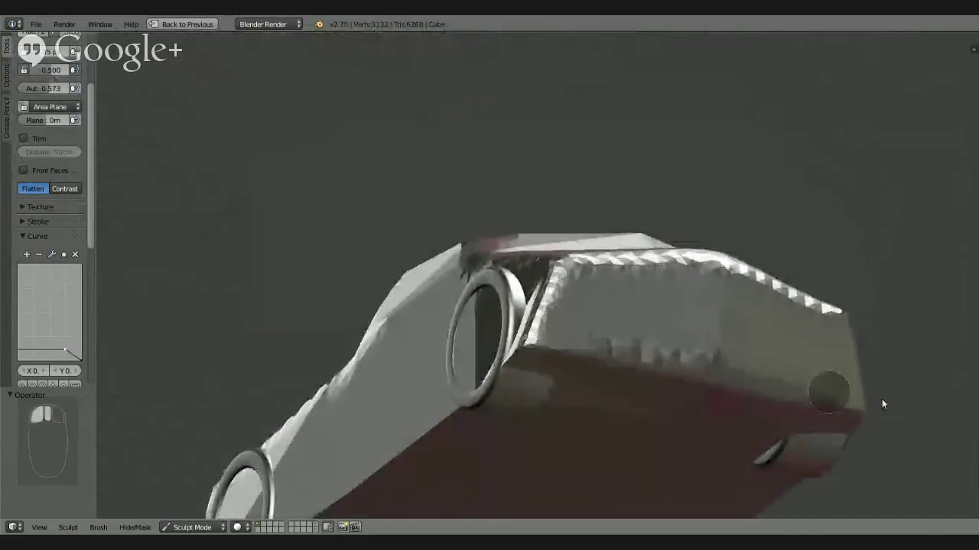
middle_click_drag(575, 350, 594, 345)
mouse_move(594, 345)
left_mouse_down()
mouse_move(587, 307)
mouse_move(596, 314)
mouse_move(589, 322)
left_mouse_up()
mouse_move(589, 321)
middle_mouse_down()
mouse_move(594, 389)
mouse_move(517, 363)
mouse_move(650, 361)
middle_mouse_up()
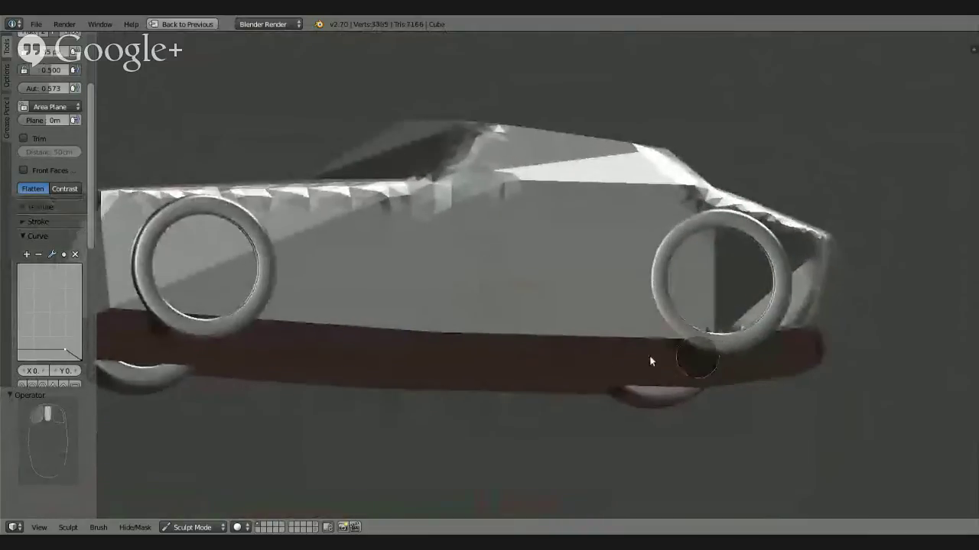
mouse_move(649, 361)
left_mouse_down()
mouse_move(284, 328)
mouse_move(757, 338)
mouse_move(385, 341)
mouse_move(756, 337)
mouse_move(306, 323)
mouse_move(599, 343)
mouse_move(281, 324)
mouse_move(627, 329)
left_mouse_up()
mouse_move(627, 329)
middle_mouse_down()
mouse_move(467, 348)
mouse_move(566, 334)
mouse_move(578, 319)
mouse_move(647, 296)
middle_mouse_up()
Flatten the front corner edge, the hood's leading edge and the lower edge of the car's nose
mouse_move(280, 228)
left_mouse_down()
mouse_move(319, 350)
mouse_move(310, 327)
left_mouse_up()
middle_click_drag(386, 350, 635, 290)
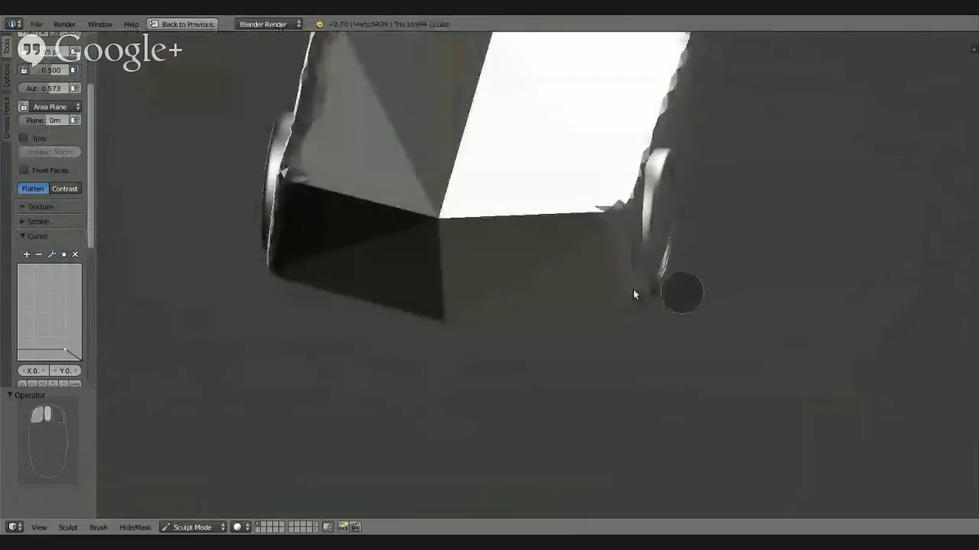
left_click_drag(259, 165, 372, 236)
mouse_move(556, 220)
left_mouse_down()
mouse_move(498, 221)
mouse_move(680, 236)
mouse_move(321, 187)
mouse_move(671, 219)
left_mouse_up()
mouse_move(670, 223)
middle_mouse_down()
mouse_move(505, 195)
mouse_move(632, 260)
mouse_move(411, 295)
middle_mouse_up()
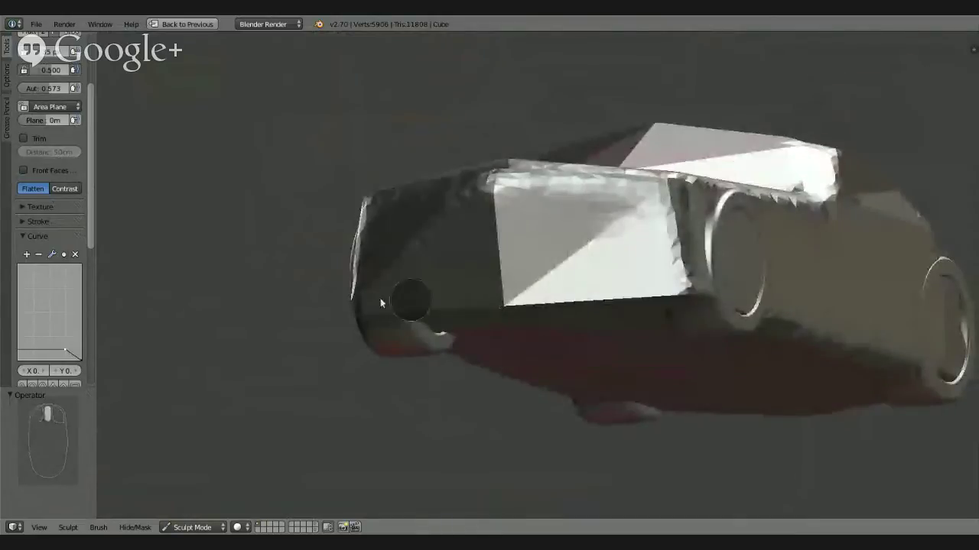
mouse_move(410, 295)
left_mouse_down()
mouse_move(632, 278)
mouse_move(358, 314)
mouse_move(708, 269)
mouse_move(685, 359)
mouse_move(691, 342)
mouse_move(677, 321)
mouse_move(693, 223)
mouse_move(706, 319)
mouse_move(705, 289)
mouse_move(777, 322)
left_mouse_up()
mouse_move(777, 322)
middle_mouse_down()
mouse_move(757, 329)
mouse_move(782, 288)
mouse_move(782, 334)
mouse_move(728, 277)
mouse_move(594, 329)
mouse_move(565, 307)
mouse_move(524, 349)
middle_mouse_up()
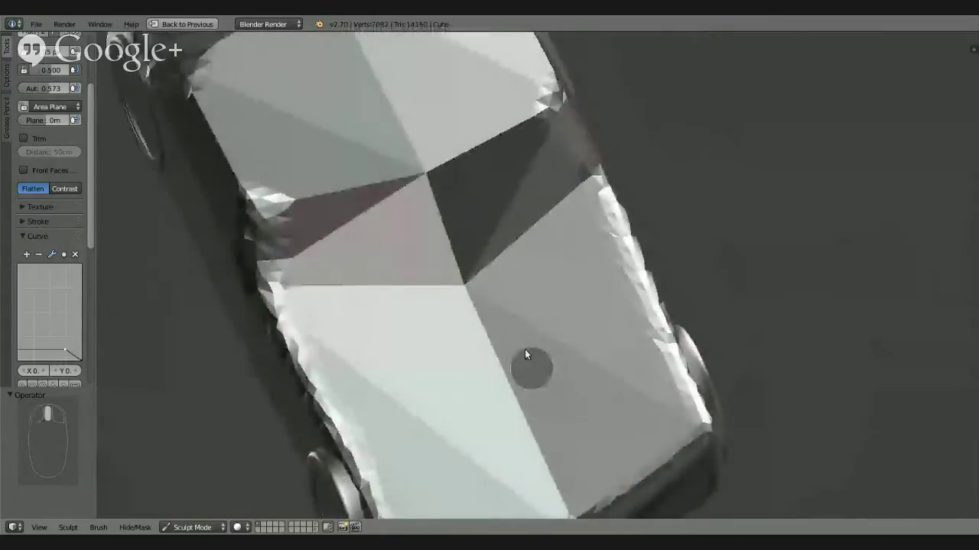
Flatten the front edge of the roof along the full width of the windshield's upper border
mouse_move(565, 91)
left_mouse_down()
mouse_move(498, 148)
mouse_move(309, 188)
left_mouse_up()
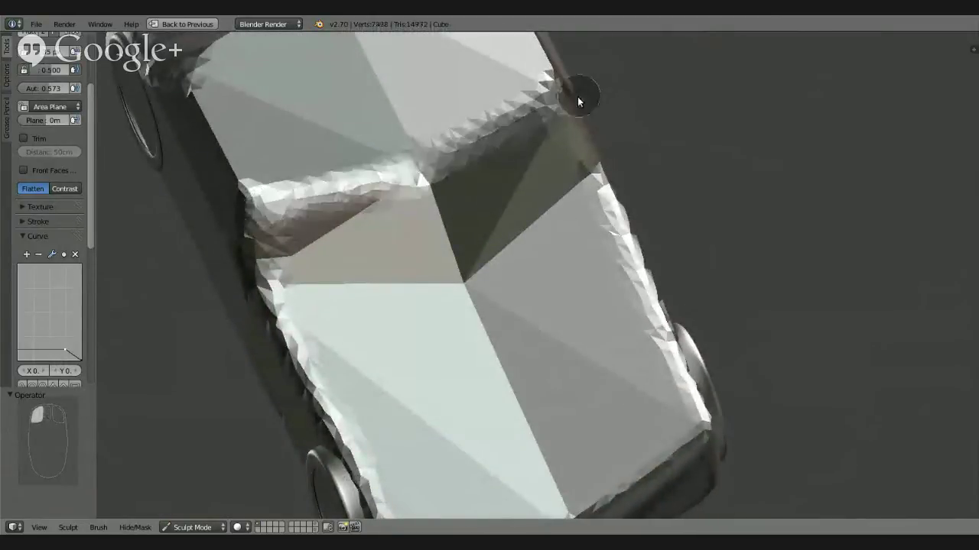
left_click_drag(564, 97, 393, 216)
mouse_move(393, 216)
middle_mouse_down()
mouse_move(579, 230)
mouse_move(589, 273)
middle_mouse_up()
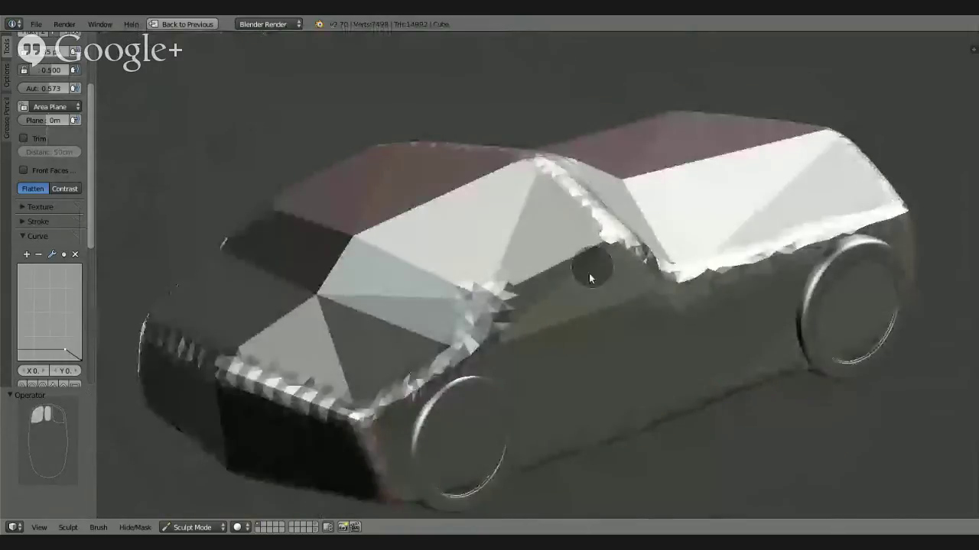
Flatten the side edge running from the roof down to the rear fender, and undo the last stroke
mouse_move(621, 239)
left_mouse_down()
mouse_move(457, 338)
mouse_move(487, 300)
mouse_move(637, 221)
mouse_move(446, 353)
mouse_move(494, 325)
left_mouse_up()
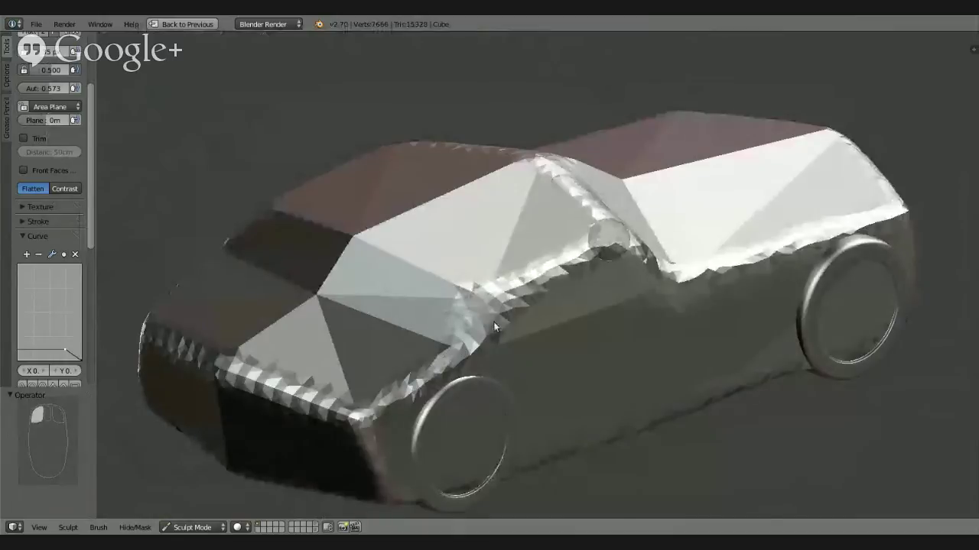
left_click_drag(617, 242, 426, 376)
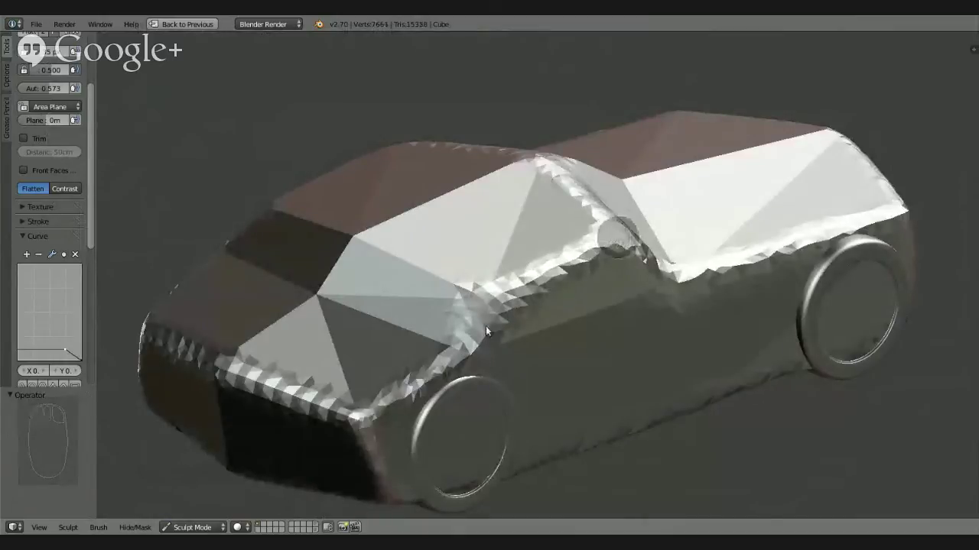
mouse_move(616, 237)
left_mouse_down()
mouse_move(401, 406)
mouse_move(377, 411)
left_mouse_up()
left_click_drag(490, 327, 378, 412)
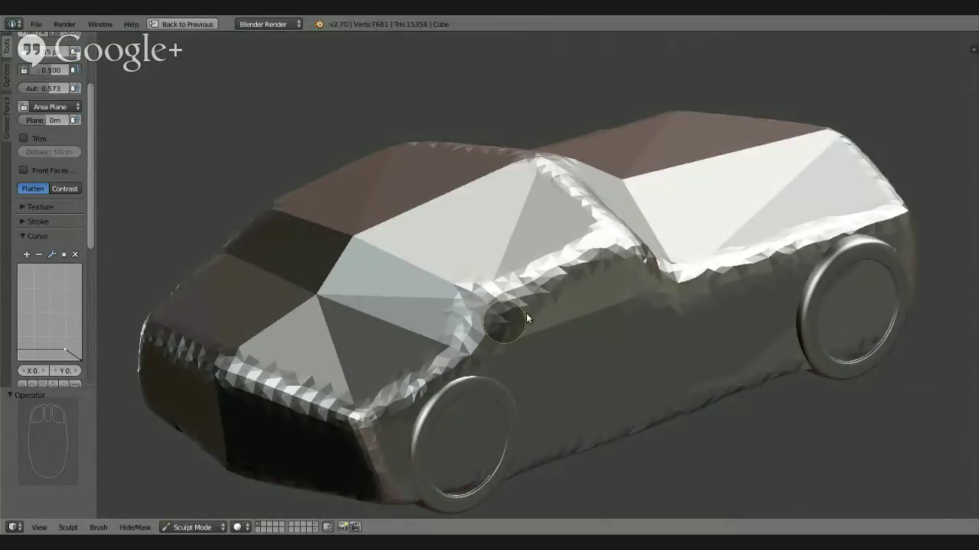
key("ctrl+z")
Flatten the rear edge of the roof across the top of the rear window
mouse_move(540, 292)
middle_mouse_down()
mouse_move(483, 328)
mouse_move(546, 339)
mouse_move(629, 295)
mouse_move(623, 245)
mouse_move(634, 233)
mouse_move(628, 238)
mouse_move(687, 231)
mouse_move(679, 247)
mouse_move(692, 216)
middle_mouse_up()
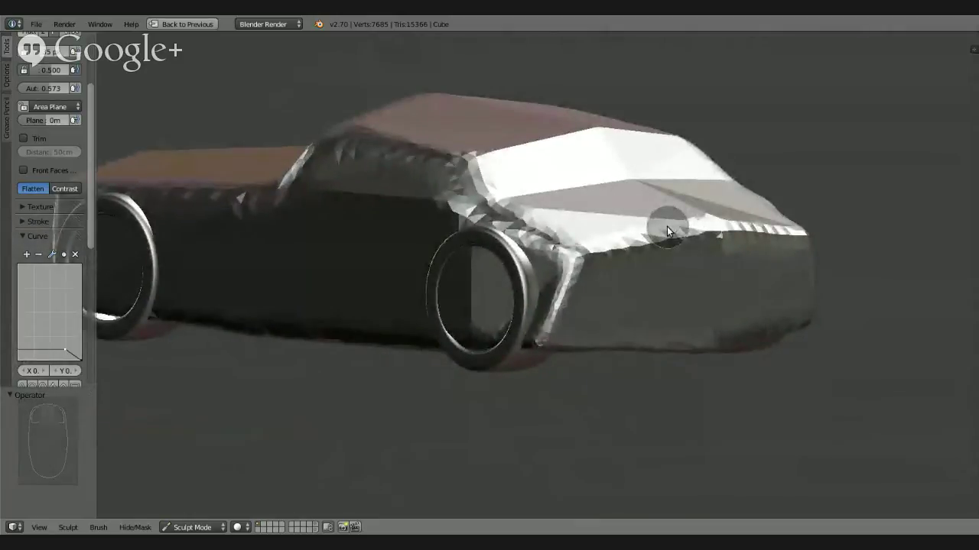
middle_click_drag(589, 273, 640, 291)
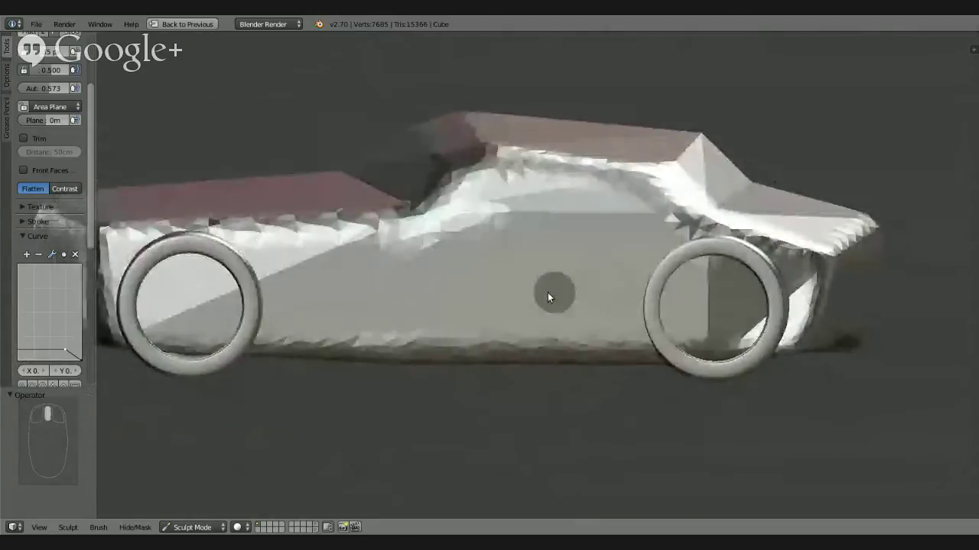
mouse_move(505, 301)
middle_mouse_down()
mouse_move(677, 262)
mouse_move(607, 288)
mouse_move(526, 260)
mouse_move(533, 294)
mouse_move(618, 207)
mouse_move(552, 291)
mouse_move(599, 238)
mouse_move(615, 248)
middle_mouse_up()
mouse_move(738, 290)
middle_mouse_down()
mouse_move(690, 245)
mouse_move(683, 293)
mouse_move(563, 305)
mouse_move(557, 342)
mouse_move(545, 330)
mouse_move(530, 376)
mouse_move(482, 312)
mouse_move(530, 245)
mouse_move(540, 307)
mouse_move(523, 406)
middle_mouse_up()
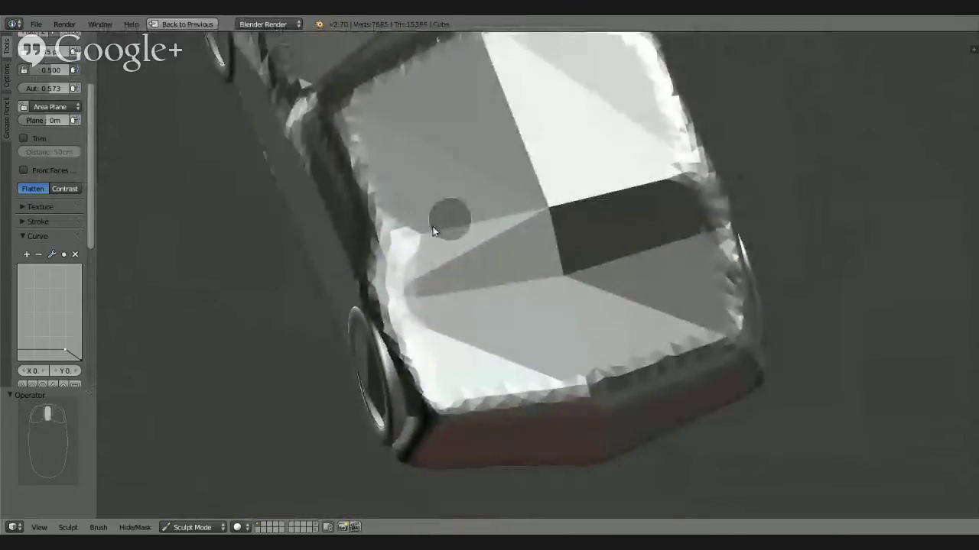
mouse_move(448, 219)
left_mouse_down()
mouse_move(709, 155)
mouse_move(471, 237)
mouse_move(727, 167)
mouse_move(574, 196)
mouse_move(745, 158)
mouse_move(687, 216)
left_mouse_up()
Switch to the Clay Strips brush and set its direction to Add
mouse_move(687, 217)
middle_mouse_down()
mouse_move(792, 185)
mouse_move(819, 159)
mouse_move(499, 211)
mouse_move(472, 194)
mouse_move(785, 192)
mouse_move(662, 201)
mouse_move(585, 322)
mouse_move(729, 225)
mouse_move(739, 205)
mouse_move(604, 252)
mouse_move(740, 169)
mouse_move(674, 205)
middle_mouse_up()
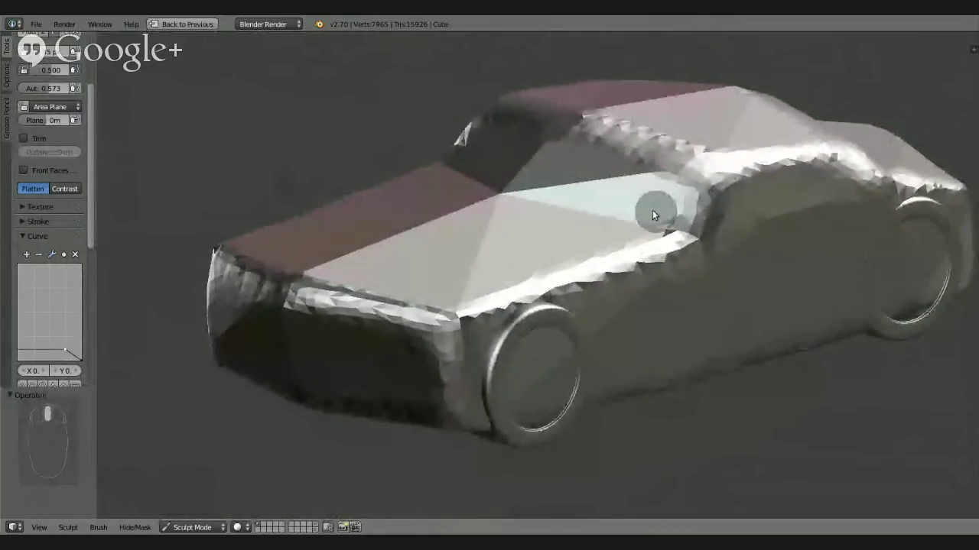
middle_click_drag(624, 254, 589, 282)
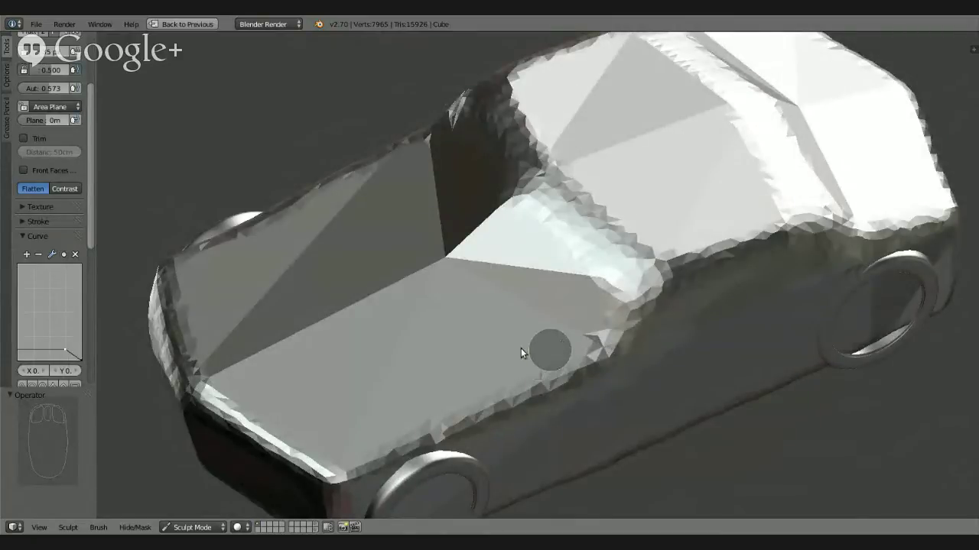
scroll(89, 210, "up", 5)
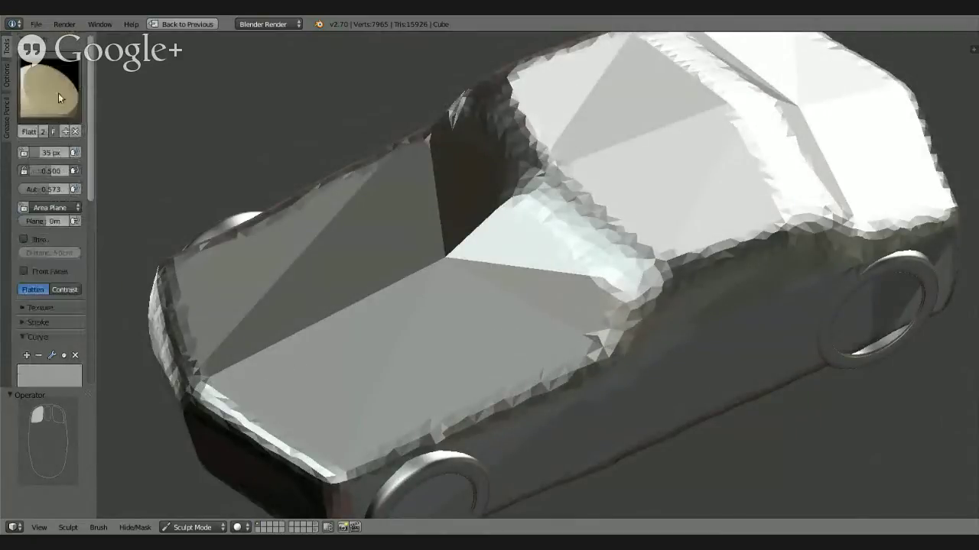
left_click(66, 107)
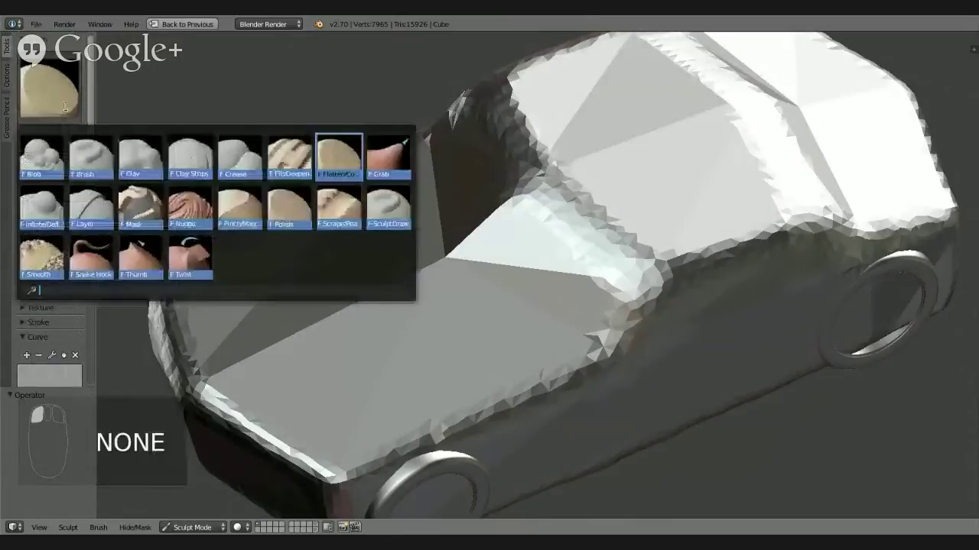
left_click(190, 156)
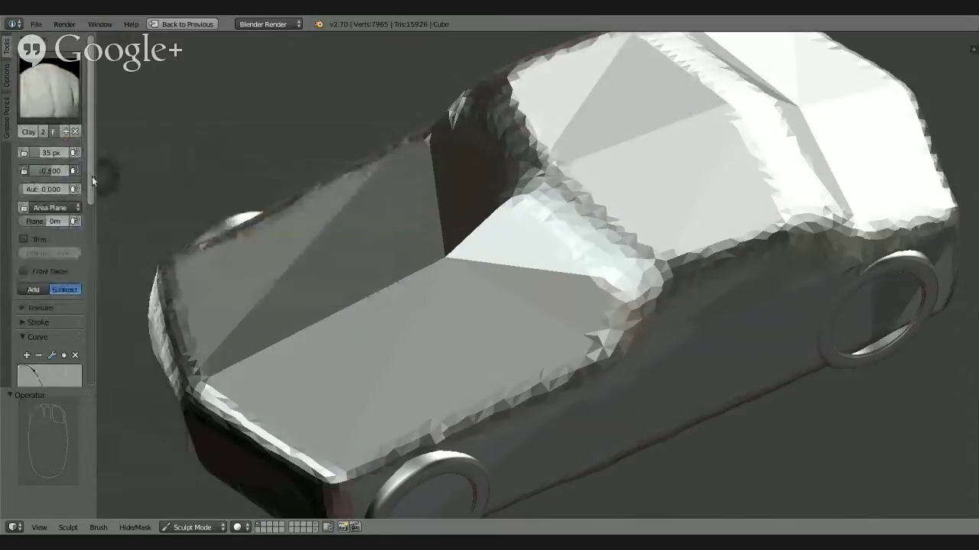
scroll(91, 174, "down", 5)
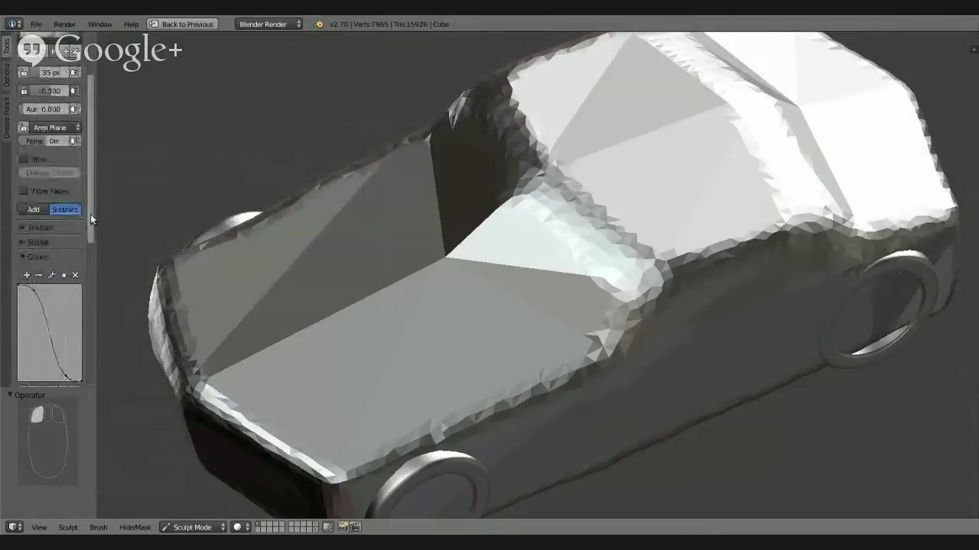
left_click(36, 141)
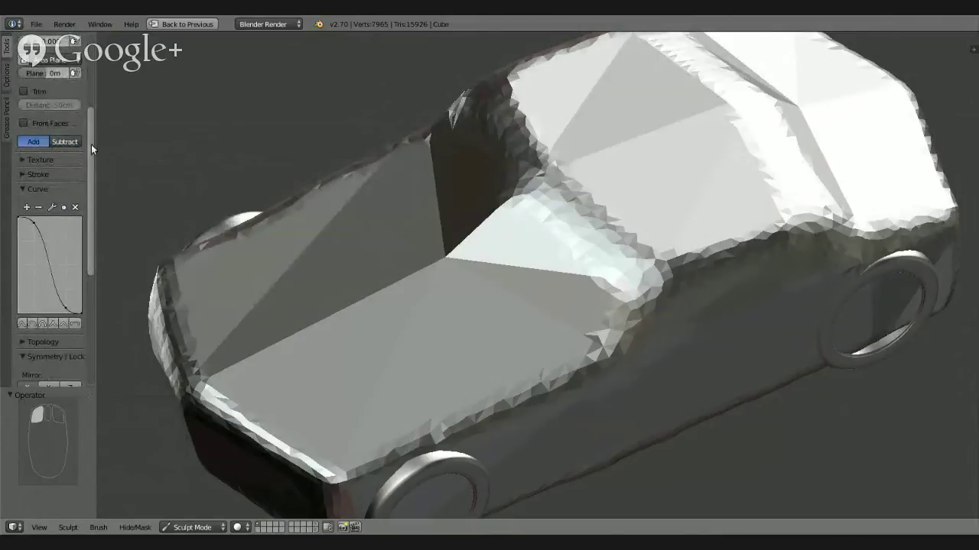
scroll(88, 151, "up", 5)
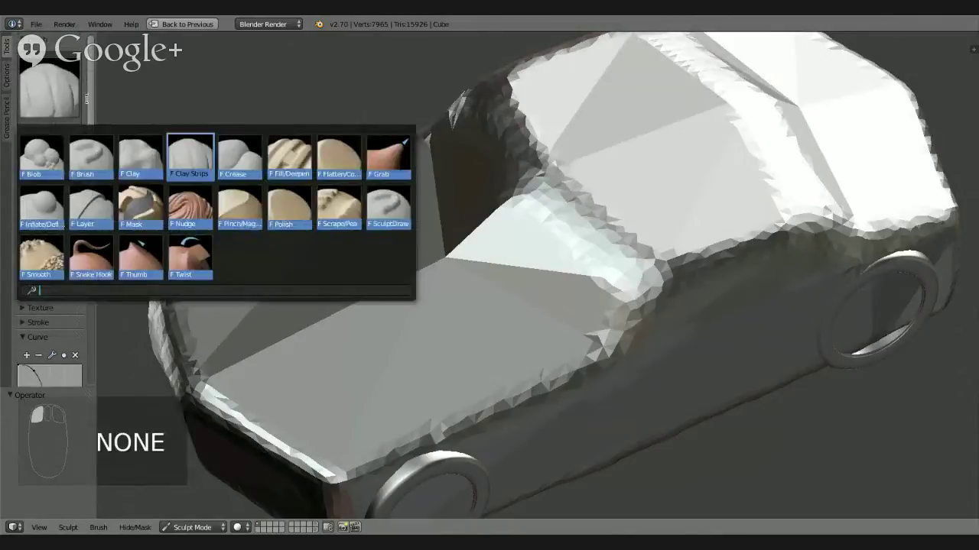
left_click(52, 98)
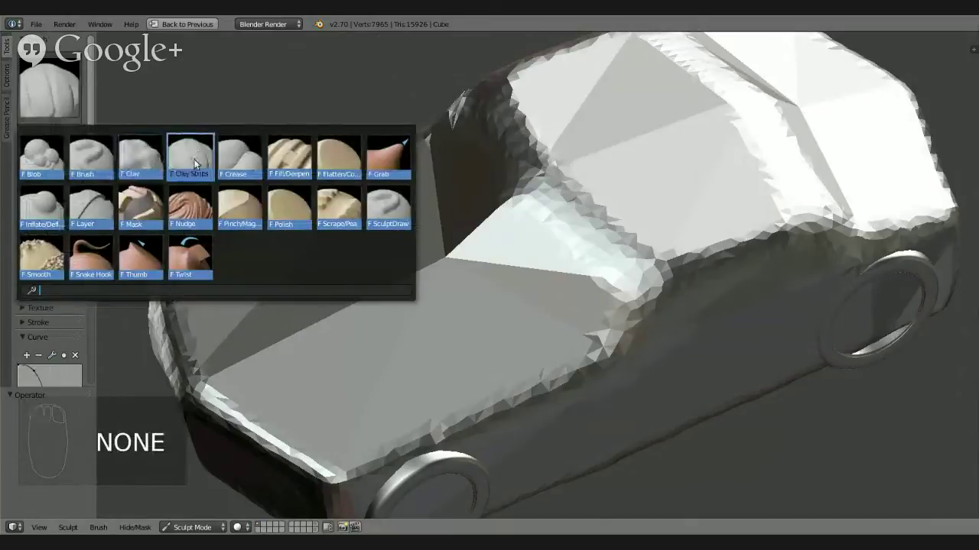
left_click(193, 157)
Remove the inner points of the Clay Strips brush's falloff curve and lower its plateau to near zero
left_click_drag(93, 202, 90, 261)
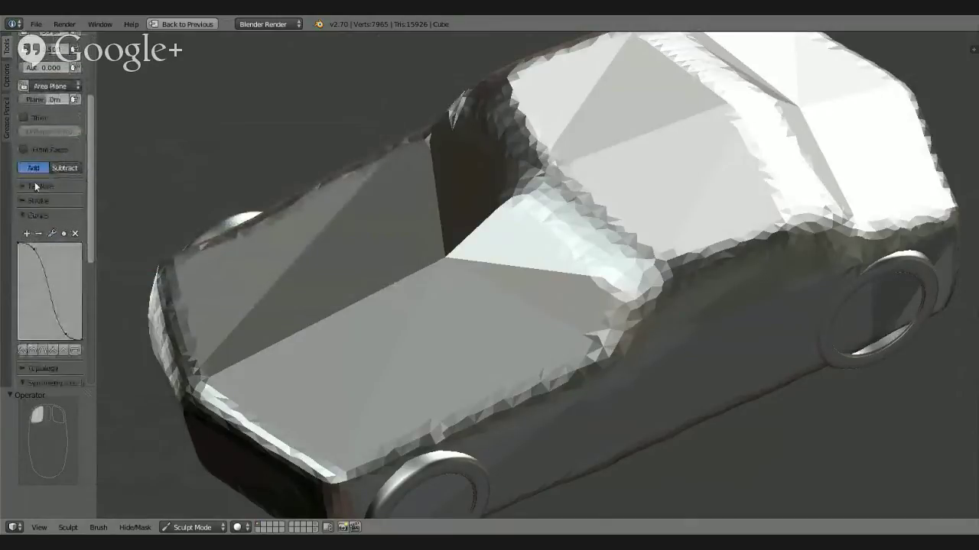
left_click(35, 247)
left_click(75, 234)
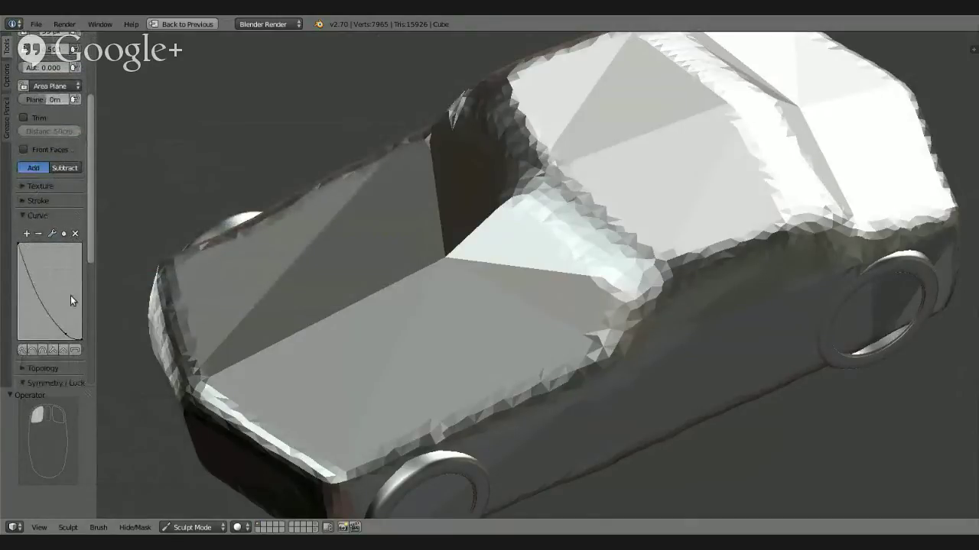
left_click(67, 334)
left_click(75, 234)
left_click_drag(20, 248, 76, 333)
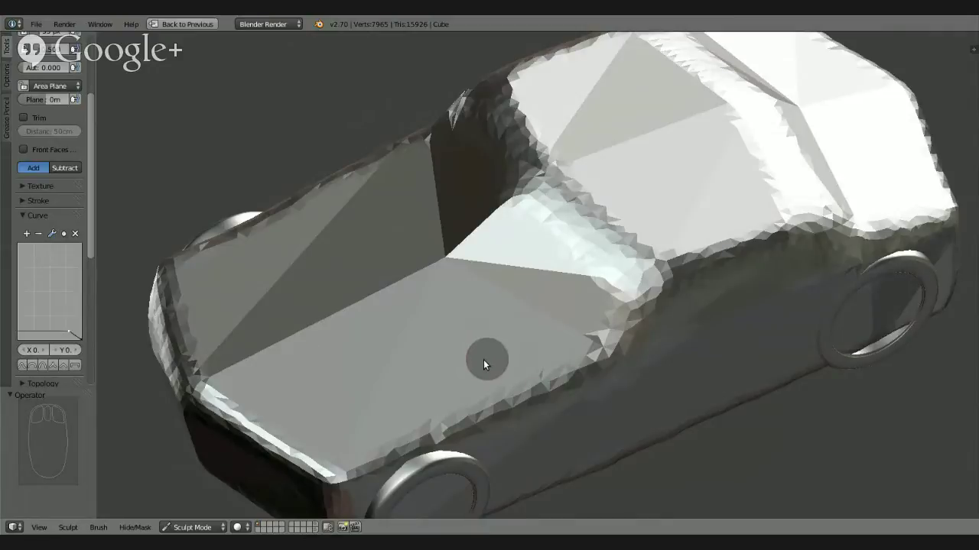
mouse_move(483, 360)
middle_mouse_down()
mouse_move(502, 316)
mouse_move(471, 336)
mouse_move(467, 310)
mouse_move(517, 292)
mouse_move(487, 265)
mouse_move(496, 281)
mouse_move(477, 332)
mouse_move(488, 324)
mouse_move(487, 367)
mouse_move(471, 321)
mouse_move(483, 293)
mouse_move(495, 329)
mouse_move(487, 264)
mouse_move(477, 372)
mouse_move(485, 376)
mouse_move(490, 252)
mouse_move(479, 319)
mouse_move(484, 354)
mouse_move(493, 271)
mouse_move(493, 382)
mouse_move(506, 357)
mouse_move(496, 234)
mouse_move(490, 365)
mouse_move(472, 299)
mouse_move(703, 295)
mouse_move(559, 264)
mouse_move(643, 264)
middle_mouse_up()
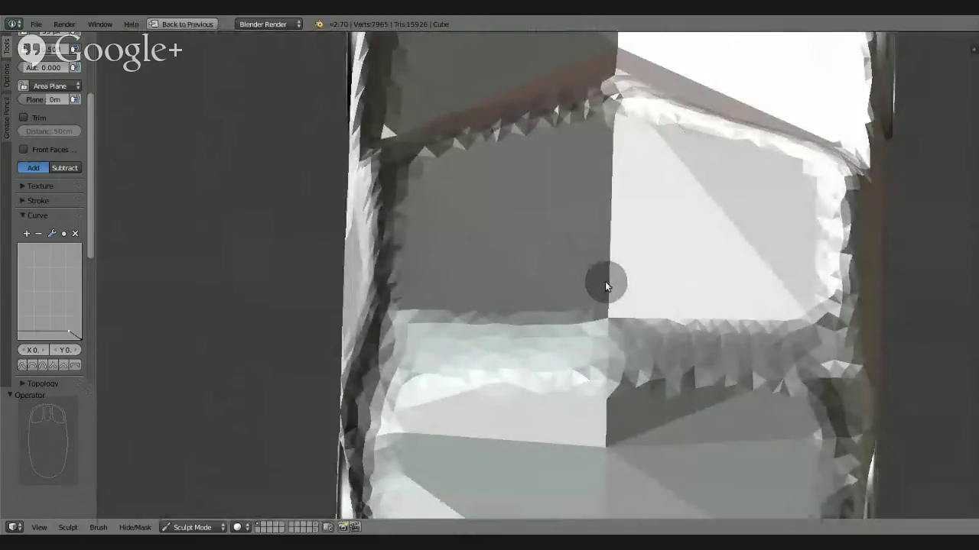
mouse_move(594, 305)
middle_mouse_down()
mouse_move(607, 323)
mouse_move(525, 277)
mouse_move(610, 312)
mouse_move(470, 208)
mouse_move(528, 301)
mouse_move(498, 299)
mouse_move(481, 275)
mouse_move(482, 287)
mouse_move(518, 321)
mouse_move(627, 320)
mouse_move(712, 302)
mouse_move(531, 335)
mouse_move(623, 270)
mouse_move(558, 294)
mouse_move(545, 344)
mouse_move(553, 332)
middle_mouse_up()
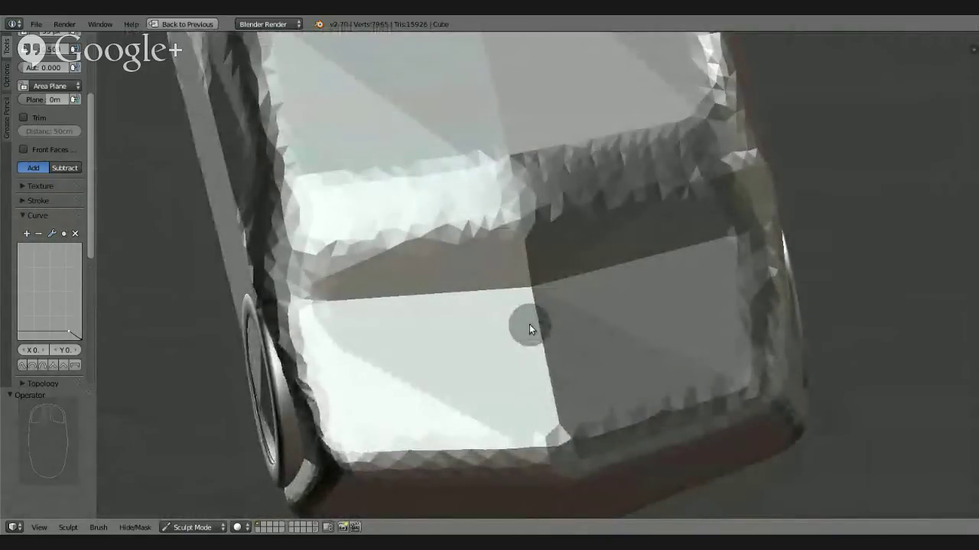
mouse_move(529, 324)
middle_mouse_down()
mouse_move(557, 276)
mouse_move(527, 301)
mouse_move(511, 349)
mouse_move(548, 301)
mouse_move(641, 254)
mouse_move(670, 221)
mouse_move(659, 201)
mouse_move(585, 206)
mouse_move(563, 311)
middle_mouse_up()
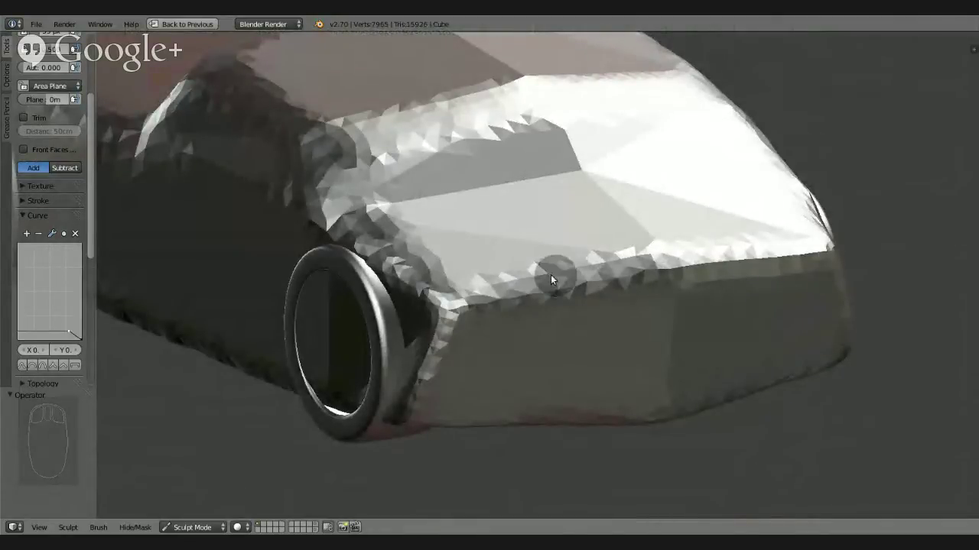
middle_click_drag(465, 277, 513, 367)
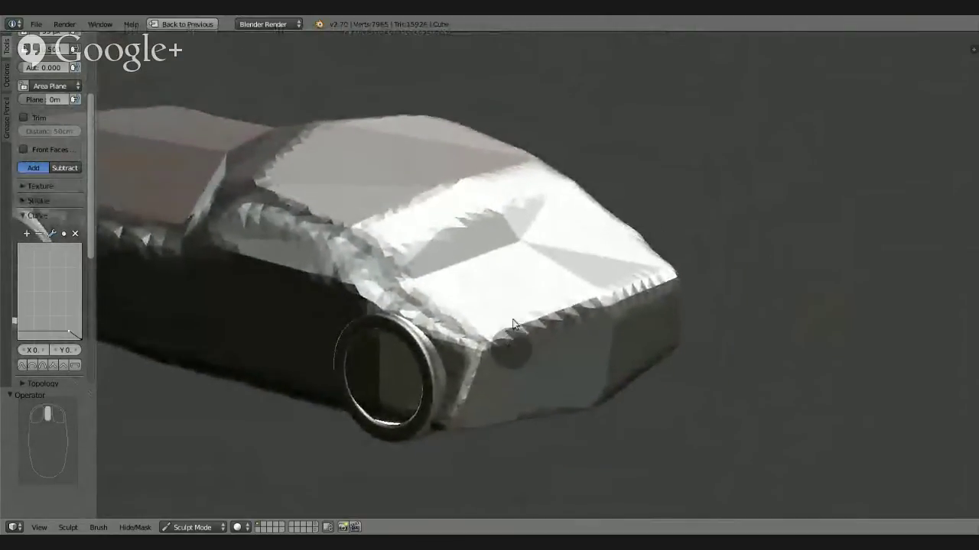
left_click_drag(91, 154, 85, 52)
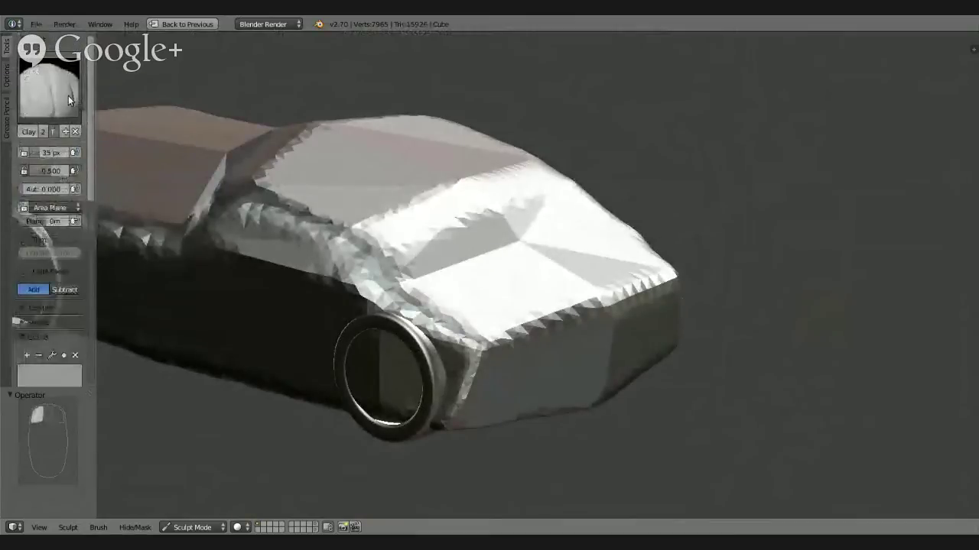
left_click_drag(92, 111, 90, 239)
Build up light clay strips across both halves of the rear deck behind the rear window
middle_click_drag(491, 273, 540, 389)
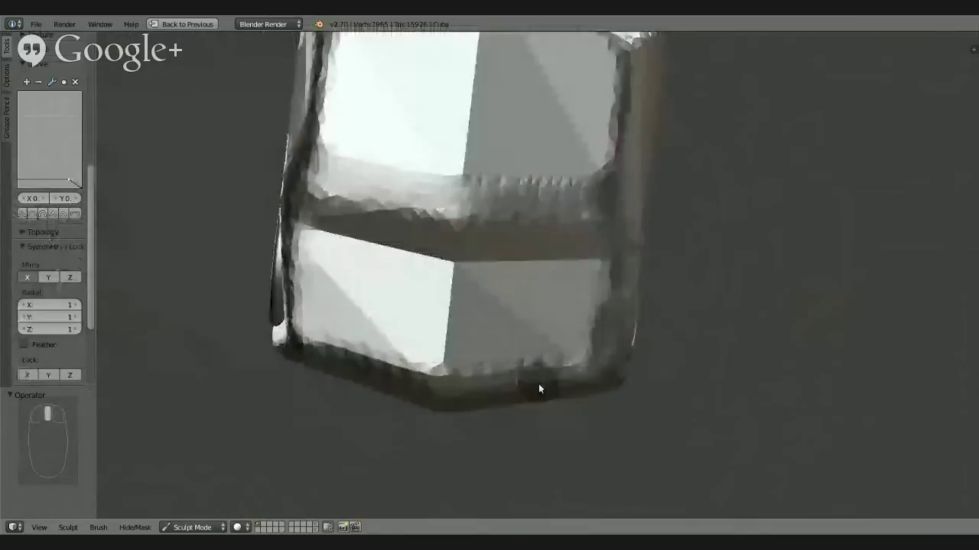
middle_click_drag(416, 301, 345, 245)
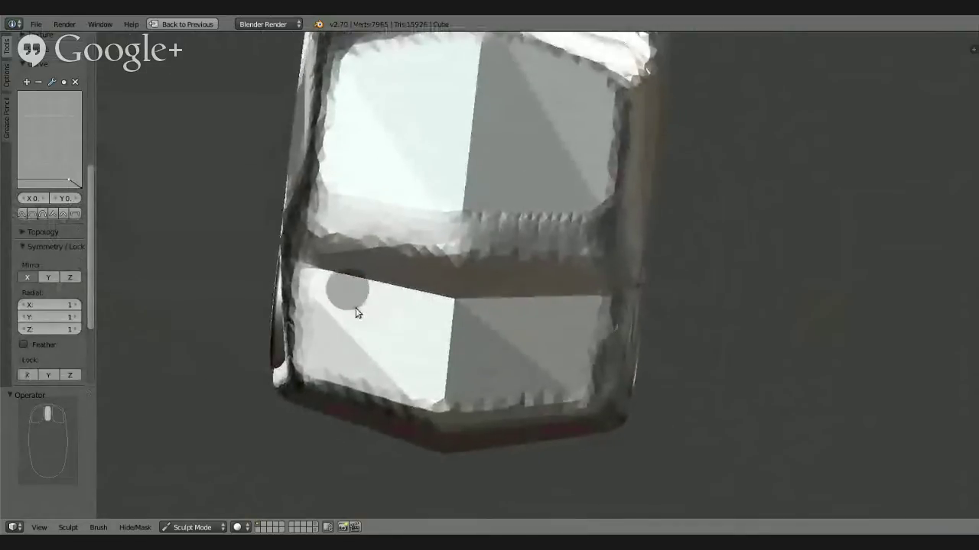
mouse_move(351, 256)
left_mouse_down()
mouse_move(355, 277)
mouse_move(329, 354)
left_mouse_up()
mouse_move(344, 321)
left_mouse_down()
mouse_move(341, 294)
mouse_move(353, 305)
mouse_move(321, 256)
mouse_move(345, 358)
mouse_move(343, 291)
mouse_move(350, 357)
mouse_move(406, 393)
mouse_move(427, 393)
mouse_move(513, 283)
mouse_move(522, 309)
mouse_move(581, 305)
mouse_move(559, 407)
mouse_move(584, 375)
mouse_move(564, 271)
mouse_move(483, 305)
mouse_move(497, 250)
mouse_move(420, 332)
mouse_move(425, 313)
mouse_move(376, 386)
mouse_move(316, 262)
mouse_move(314, 332)
mouse_move(338, 345)
mouse_move(454, 244)
left_mouse_up()
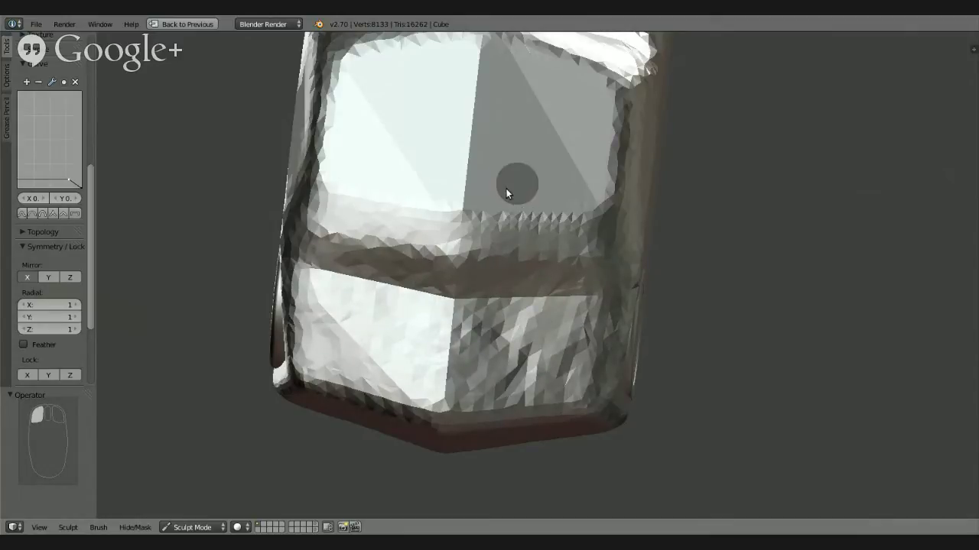
mouse_move(507, 192)
middle_mouse_down()
mouse_move(596, 120)
mouse_move(544, 174)
mouse_move(427, 235)
middle_mouse_up()
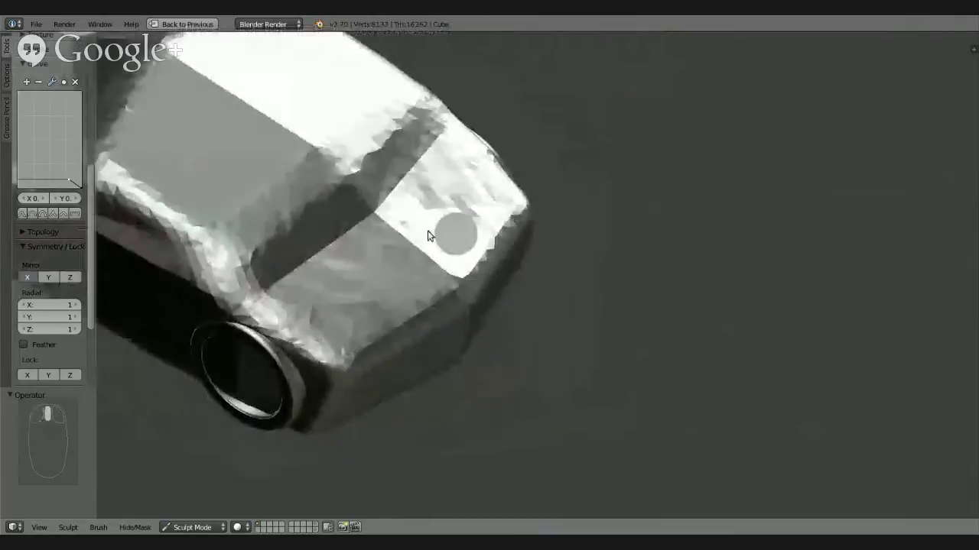
mouse_move(434, 143)
left_mouse_down()
mouse_move(289, 285)
mouse_move(295, 258)
mouse_move(420, 118)
mouse_move(328, 277)
mouse_move(343, 284)
mouse_move(458, 221)
left_mouse_up()
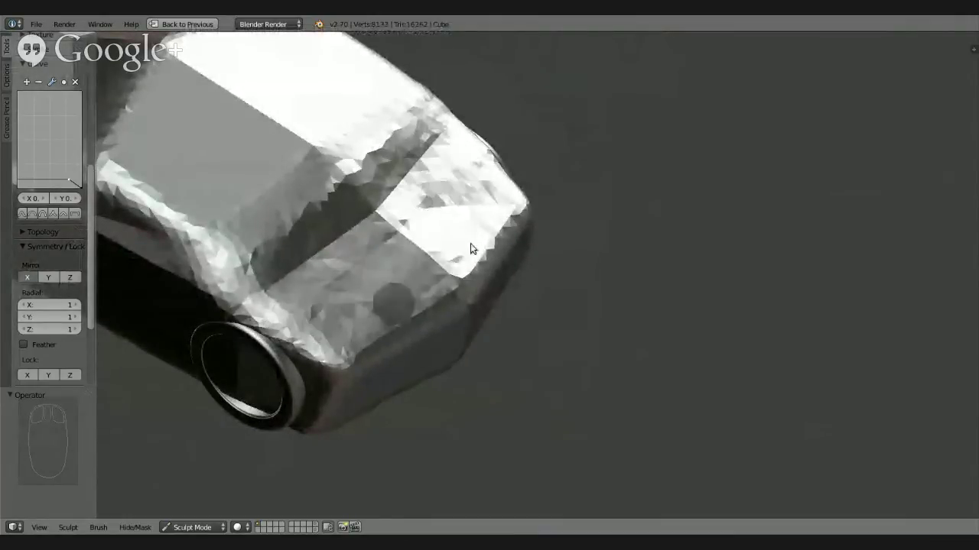
mouse_move(461, 264)
left_mouse_down()
mouse_move(356, 258)
mouse_move(384, 180)
left_mouse_up()
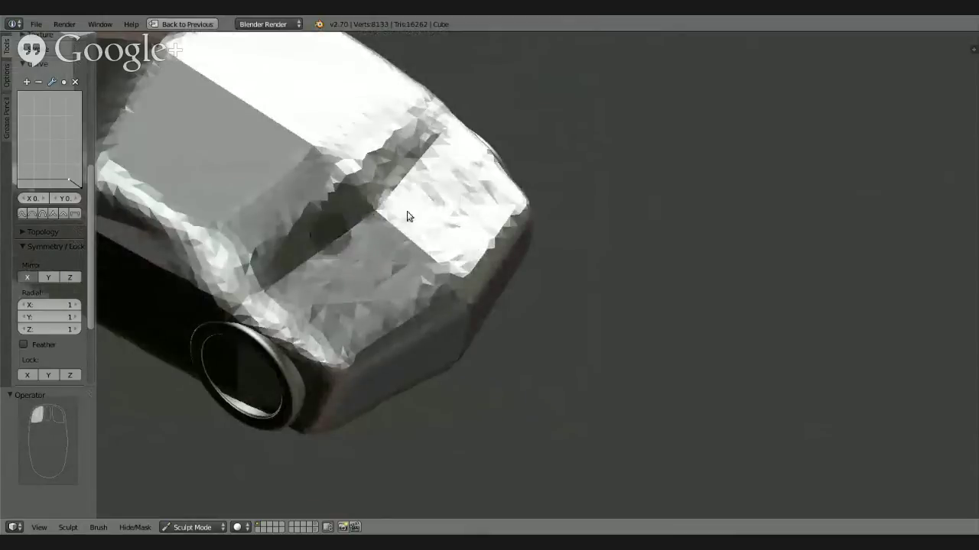
Build up light clay strips lengthwise over both halves of the hood in front of the windshield
middle_click_drag(406, 214, 414, 360)
mouse_move(495, 132)
middle_mouse_down()
mouse_move(482, 321)
mouse_move(463, 301)
mouse_move(308, 227)
mouse_move(320, 393)
middle_mouse_up()
mouse_move(320, 388)
left_mouse_down()
mouse_move(309, 329)
mouse_move(316, 385)
mouse_move(357, 433)
mouse_move(361, 413)
left_mouse_up()
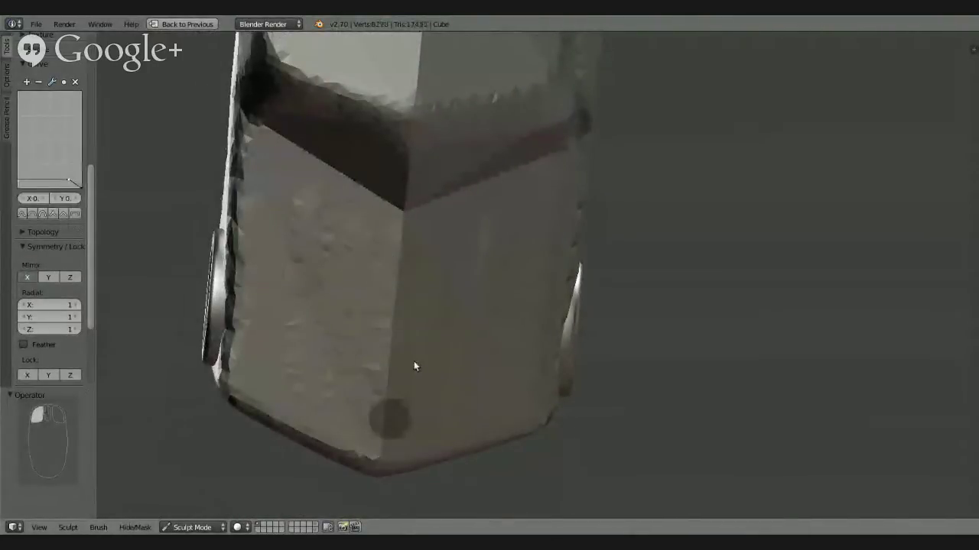
mouse_move(414, 361)
middle_mouse_down()
mouse_move(375, 266)
mouse_move(416, 234)
mouse_move(425, 274)
mouse_move(445, 271)
middle_mouse_up()
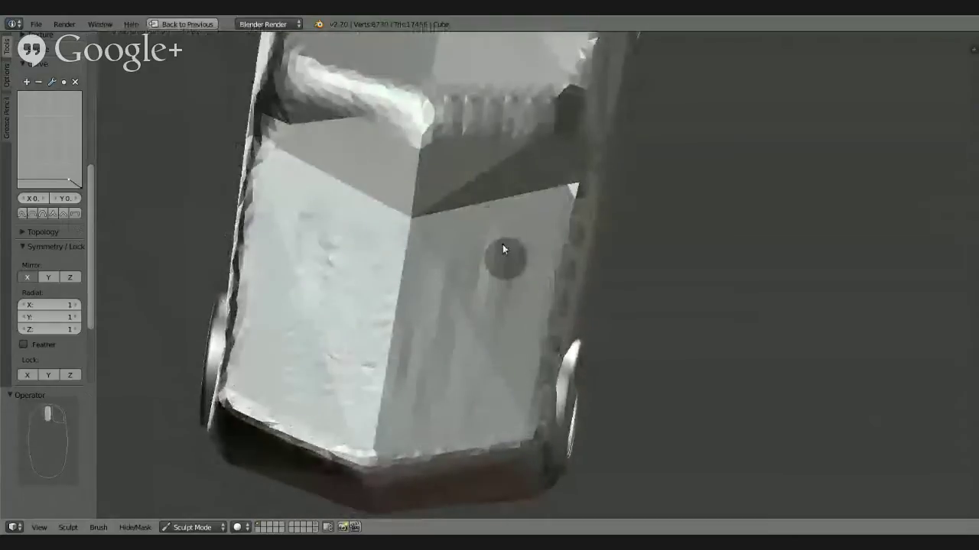
mouse_move(502, 248)
left_mouse_down()
mouse_move(509, 275)
mouse_move(472, 267)
mouse_move(467, 285)
mouse_move(439, 276)
mouse_move(365, 410)
mouse_move(408, 345)
mouse_move(406, 405)
left_mouse_up()
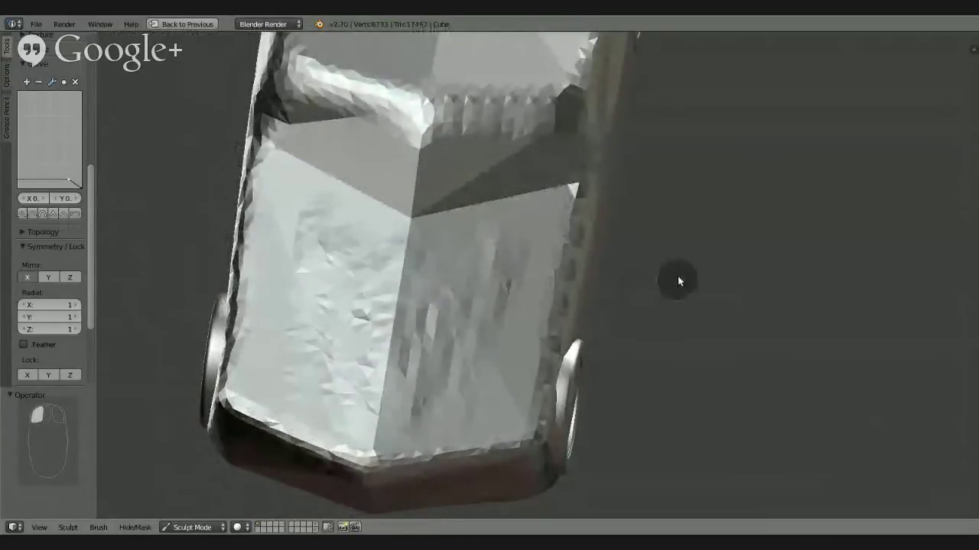
Try the matte red clay matcap and then the glossier red matcap on the car
key("n")
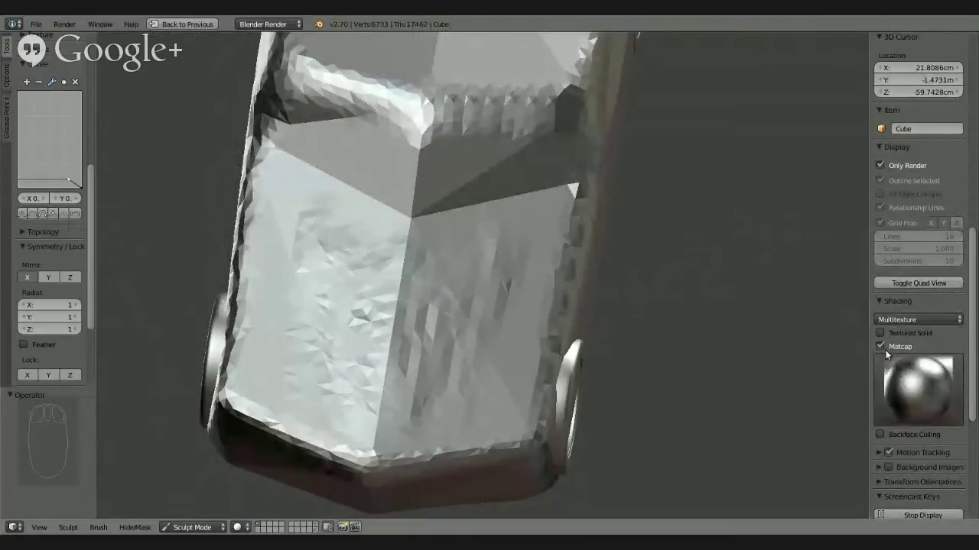
left_click(916, 394)
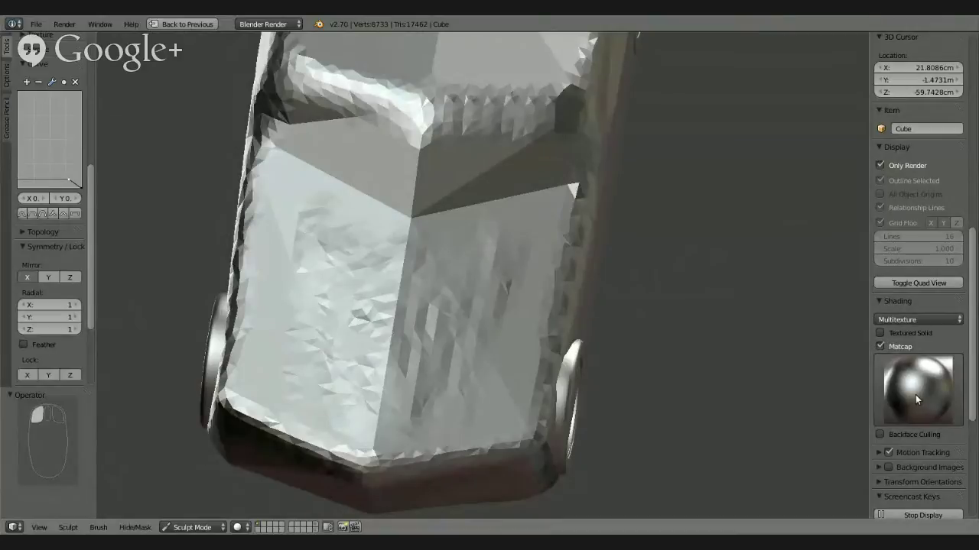
left_click(811, 321)
left_click(919, 389)
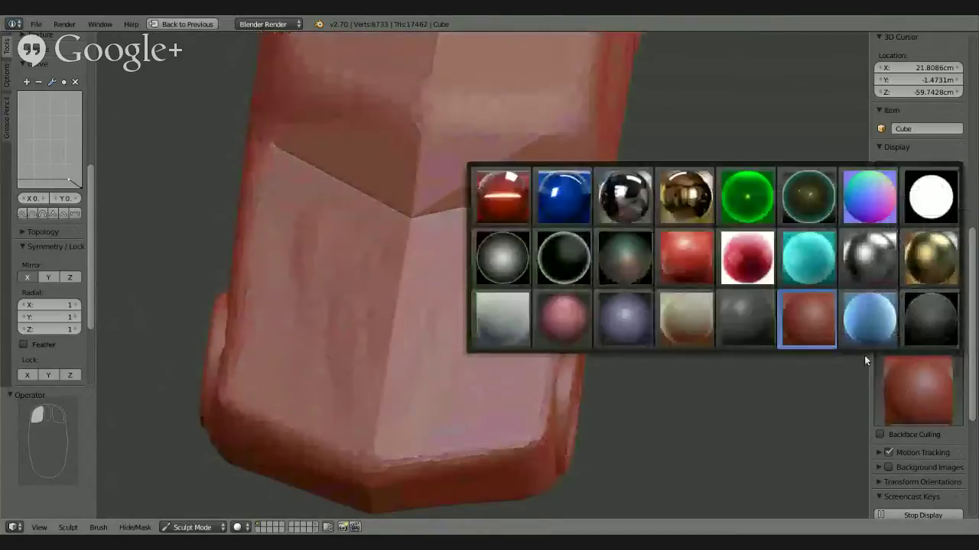
left_click(699, 264)
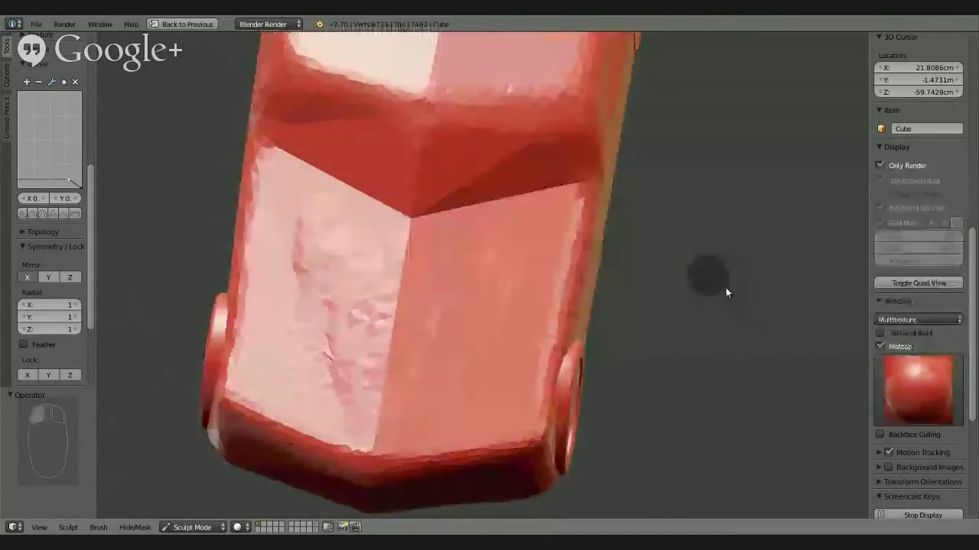
Try the matte red clay matcap again, then restore the metallic silver matcap
left_click(918, 389)
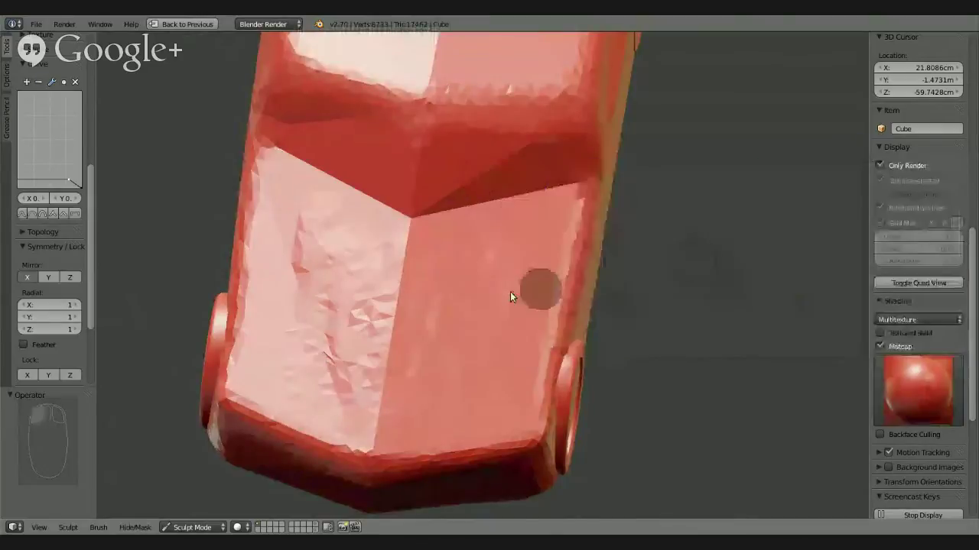
mouse_move(510, 291)
middle_mouse_down()
mouse_move(477, 222)
mouse_move(494, 256)
mouse_move(810, 345)
mouse_move(536, 280)
mouse_move(609, 373)
middle_mouse_up()
left_click(887, 373)
left_click(809, 323)
mouse_move(583, 315)
middle_mouse_down()
mouse_move(557, 273)
mouse_move(520, 247)
mouse_move(573, 279)
middle_mouse_up()
left_click(886, 388)
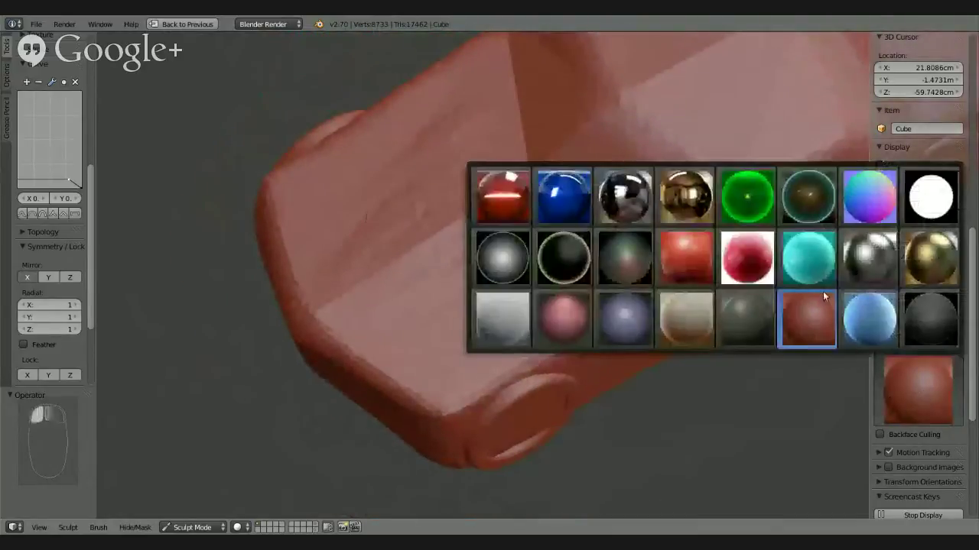
left_click(869, 257)
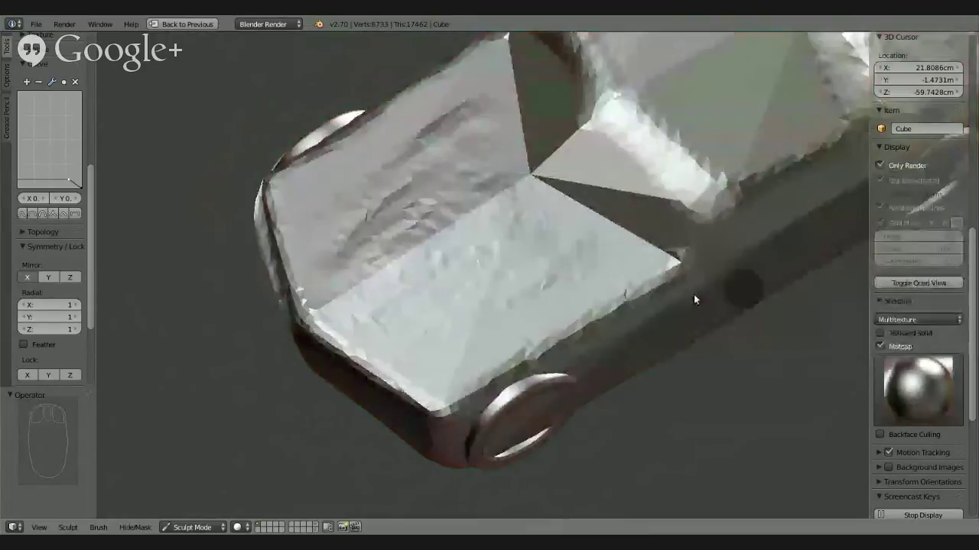
Enlarge the Clay Strips brush to 85 px and build up strips over both halves of the hood
mouse_move(694, 294)
middle_mouse_down()
mouse_move(579, 252)
mouse_move(641, 216)
mouse_move(497, 314)
mouse_move(466, 371)
mouse_move(542, 287)
mouse_move(376, 371)
middle_mouse_up()
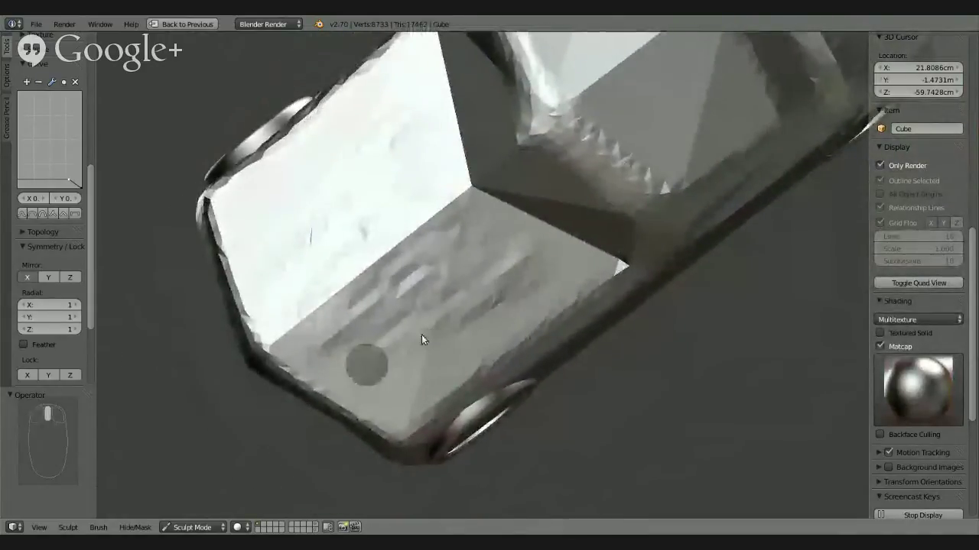
left_click_drag(389, 341, 395, 358)
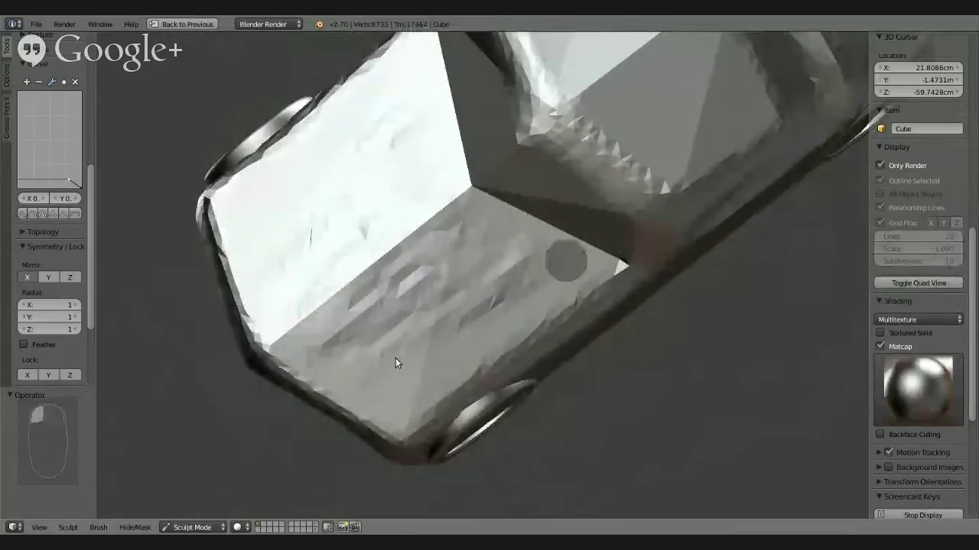
key("f")
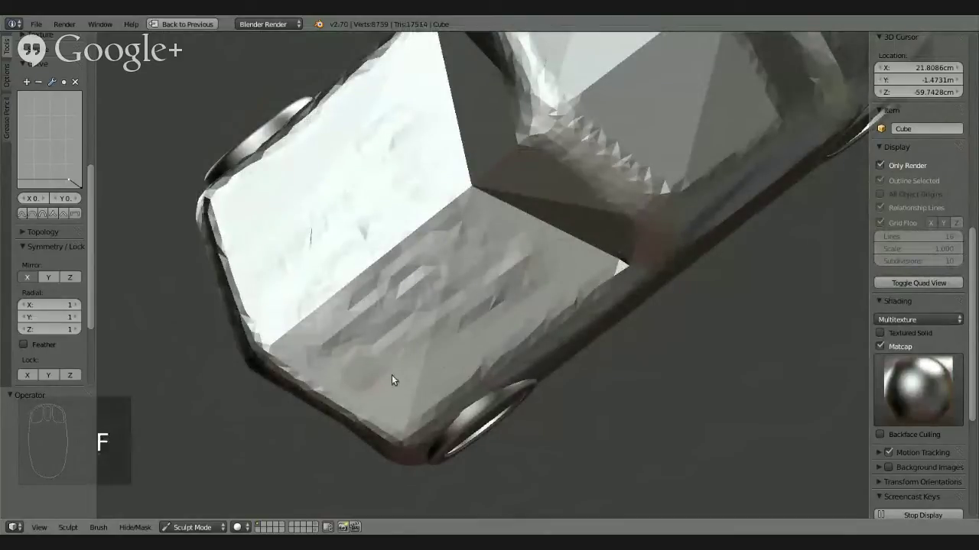
left_click(430, 396)
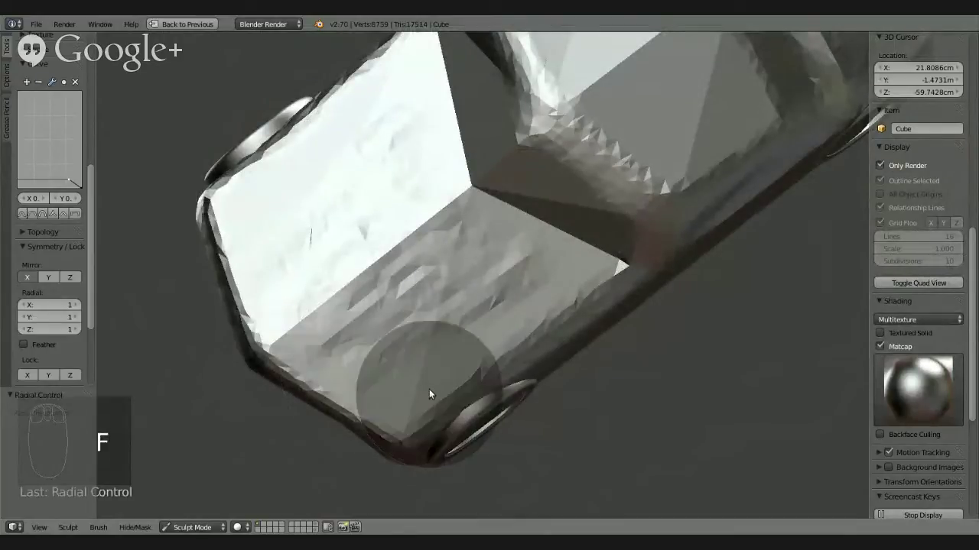
key("f")
left_click(351, 363)
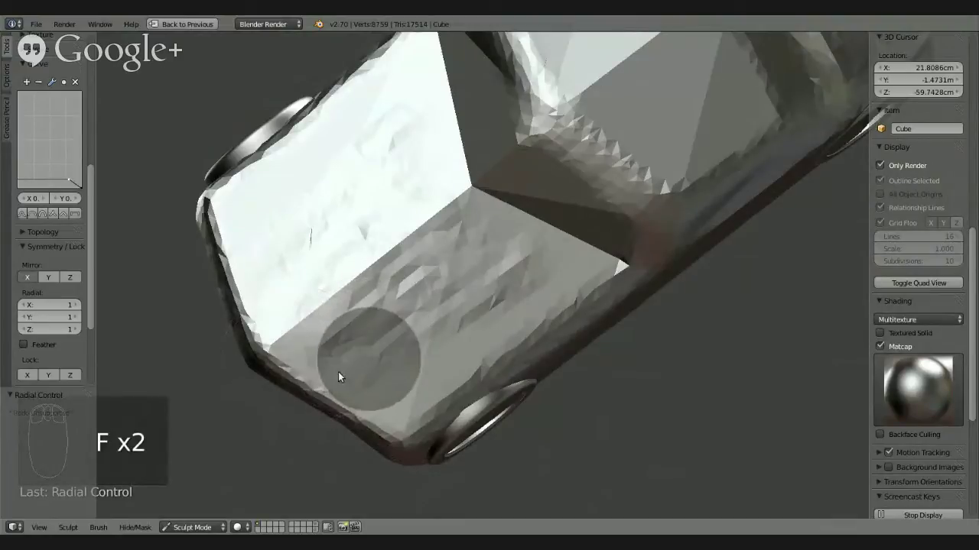
mouse_move(338, 372)
left_mouse_down()
mouse_move(519, 259)
mouse_move(347, 357)
mouse_move(411, 280)
mouse_move(415, 237)
mouse_move(295, 334)
mouse_move(350, 277)
mouse_move(367, 217)
mouse_move(366, 126)
mouse_move(392, 96)
mouse_move(238, 265)
mouse_move(266, 202)
mouse_move(402, 79)
mouse_move(393, 76)
mouse_move(221, 244)
mouse_move(361, 121)
mouse_move(244, 229)
mouse_move(379, 132)
mouse_move(387, 196)
mouse_move(286, 323)
mouse_move(341, 348)
mouse_move(507, 344)
mouse_move(586, 308)
mouse_move(437, 402)
left_mouse_up()
mouse_move(437, 402)
middle_mouse_down()
mouse_move(447, 322)
mouse_move(426, 271)
mouse_move(431, 305)
mouse_move(492, 337)
middle_mouse_up()
mouse_move(497, 345)
left_mouse_down()
mouse_move(406, 331)
mouse_move(396, 254)
mouse_move(281, 291)
mouse_move(406, 164)
mouse_move(396, 303)
left_mouse_up()
mouse_move(396, 303)
middle_mouse_down()
mouse_move(525, 276)
mouse_move(630, 215)
mouse_move(417, 265)
mouse_move(368, 237)
mouse_move(363, 211)
mouse_move(448, 305)
mouse_move(579, 278)
mouse_move(641, 246)
mouse_move(383, 272)
mouse_move(501, 265)
mouse_move(446, 257)
mouse_move(492, 328)
mouse_move(524, 310)
middle_mouse_up()
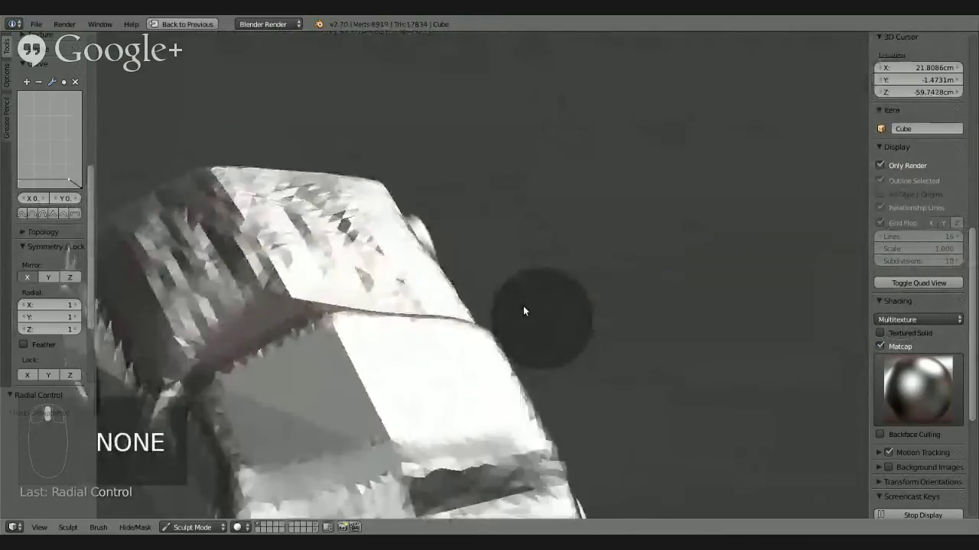
Add broad clay strips across the rear deck behind the rear window
mouse_move(426, 354)
middle_mouse_down()
mouse_move(540, 172)
mouse_move(516, 306)
mouse_move(515, 291)
mouse_move(518, 356)
middle_mouse_up()
mouse_move(598, 340)
left_mouse_down()
mouse_move(441, 390)
mouse_move(590, 397)
mouse_move(481, 357)
mouse_move(506, 463)
mouse_move(437, 384)
mouse_move(499, 441)
mouse_move(454, 350)
mouse_move(531, 462)
mouse_move(575, 302)
mouse_move(525, 339)
left_mouse_up()
mouse_move(524, 339)
middle_mouse_down()
mouse_move(454, 253)
mouse_move(384, 257)
mouse_move(463, 291)
mouse_move(507, 324)
mouse_move(492, 280)
mouse_move(537, 353)
mouse_move(507, 350)
mouse_move(514, 270)
mouse_move(527, 359)
mouse_move(554, 326)
mouse_move(554, 267)
middle_mouse_up()
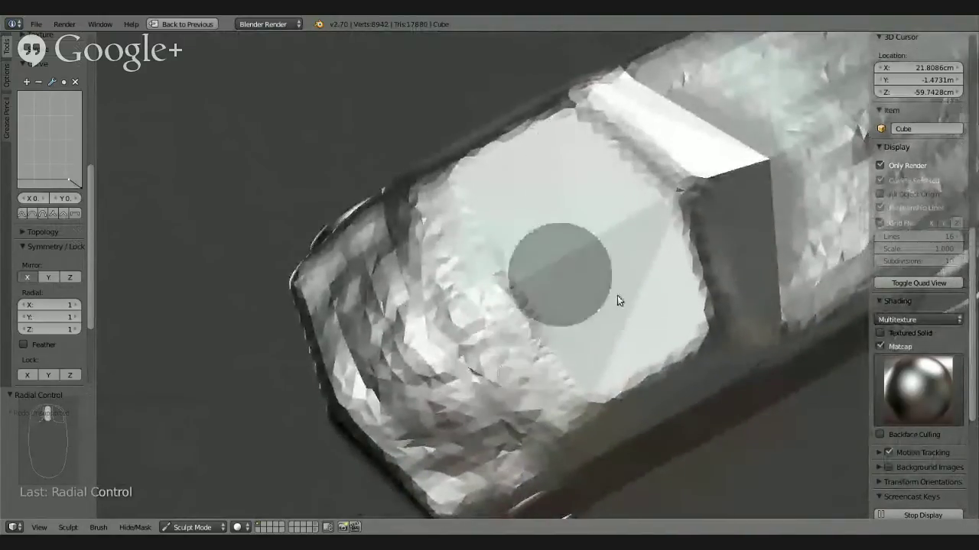
Switch to the Polish brush and flatten the rough clay on the rear deck
left_click_drag(91, 228, 83, 91)
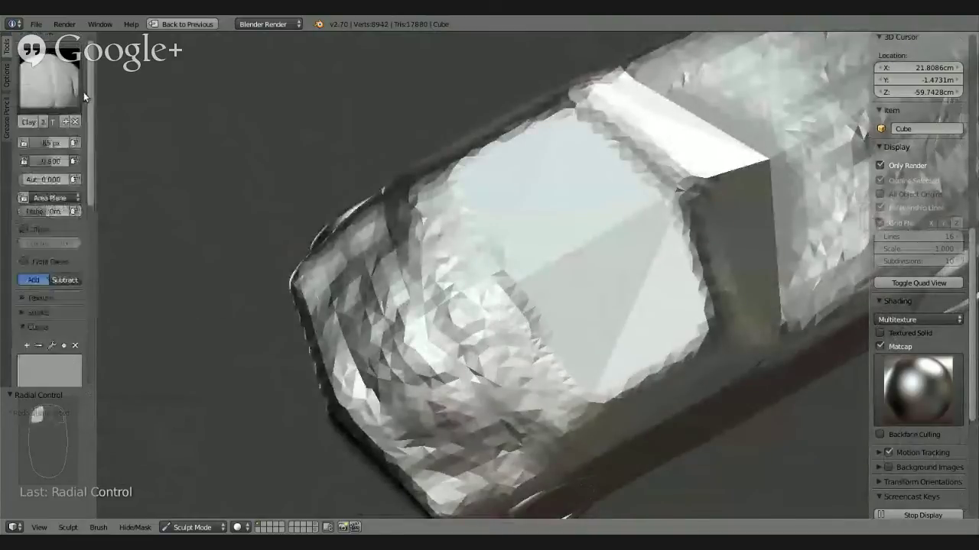
left_click(49, 88)
left_click(294, 208)
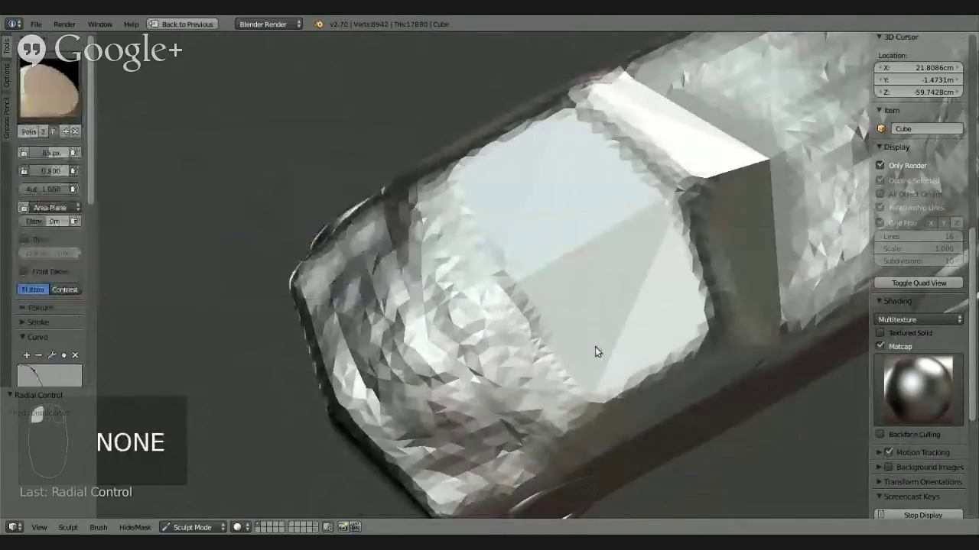
mouse_move(595, 348)
middle_mouse_down()
mouse_move(530, 339)
mouse_move(610, 310)
mouse_move(670, 340)
mouse_move(699, 337)
mouse_move(602, 314)
mouse_move(590, 302)
middle_mouse_up()
mouse_move(407, 320)
left_mouse_down()
mouse_move(624, 221)
mouse_move(469, 383)
mouse_move(596, 371)
left_mouse_up()
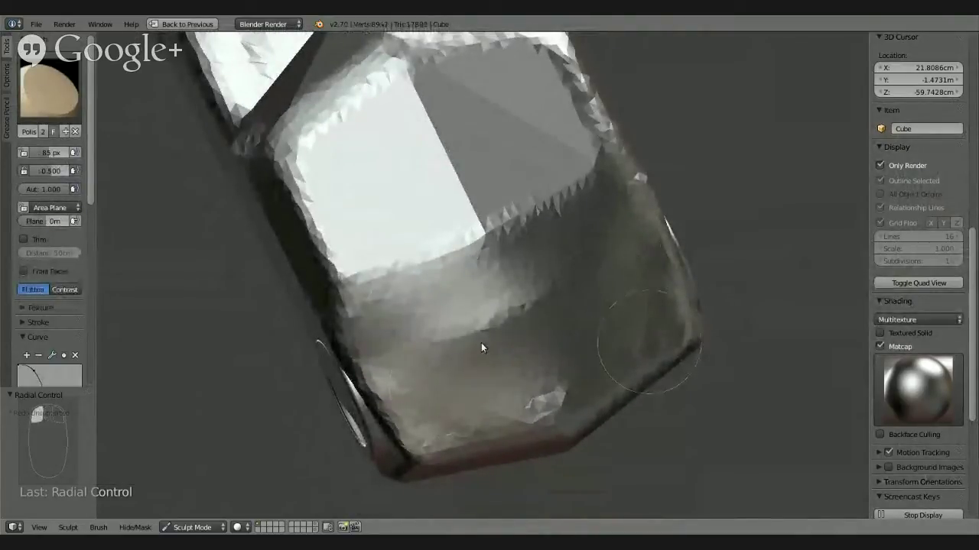
mouse_move(564, 298)
left_mouse_down()
mouse_move(607, 278)
mouse_move(489, 417)
mouse_move(541, 309)
mouse_move(493, 328)
left_mouse_up()
Remove the inner points of the Polish brush's falloff curve and lower its plateau to near zero
mouse_move(493, 324)
middle_mouse_down()
mouse_move(474, 247)
mouse_move(503, 236)
mouse_move(610, 298)
mouse_move(535, 328)
mouse_move(737, 212)
mouse_move(706, 204)
mouse_move(570, 285)
mouse_move(651, 266)
mouse_move(476, 284)
middle_mouse_up()
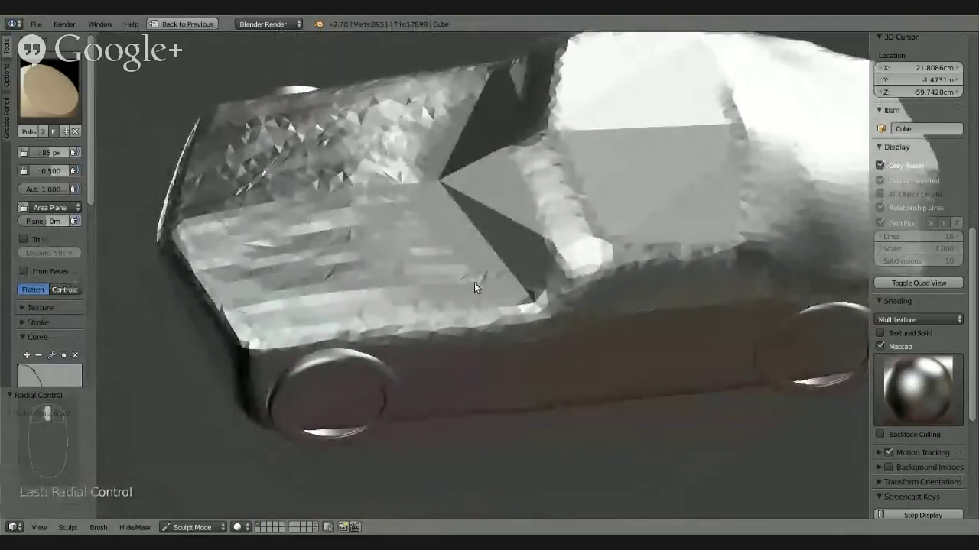
mouse_move(456, 322)
middle_mouse_down()
mouse_move(503, 388)
mouse_move(494, 354)
mouse_move(500, 203)
mouse_move(276, 288)
middle_mouse_up()
scroll(94, 252, "down", 8)
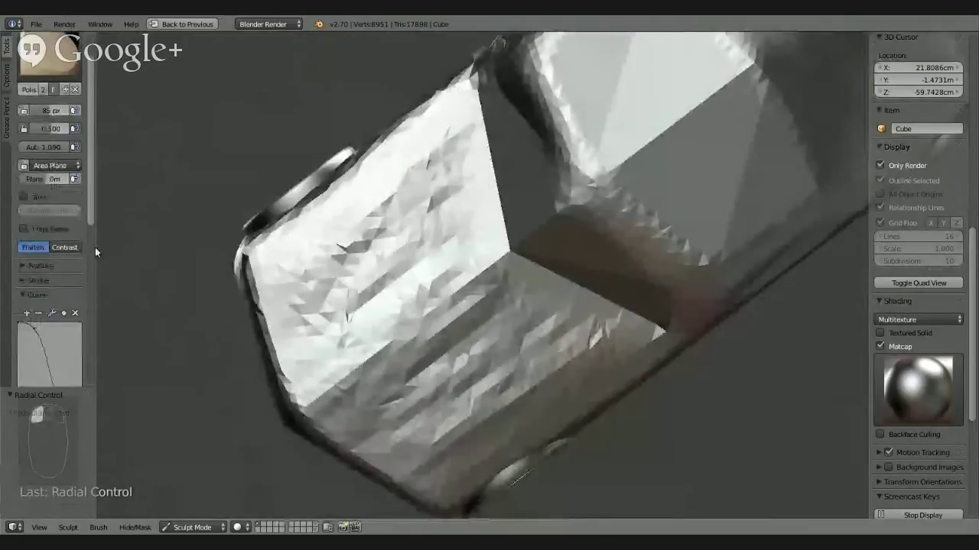
left_click(35, 168)
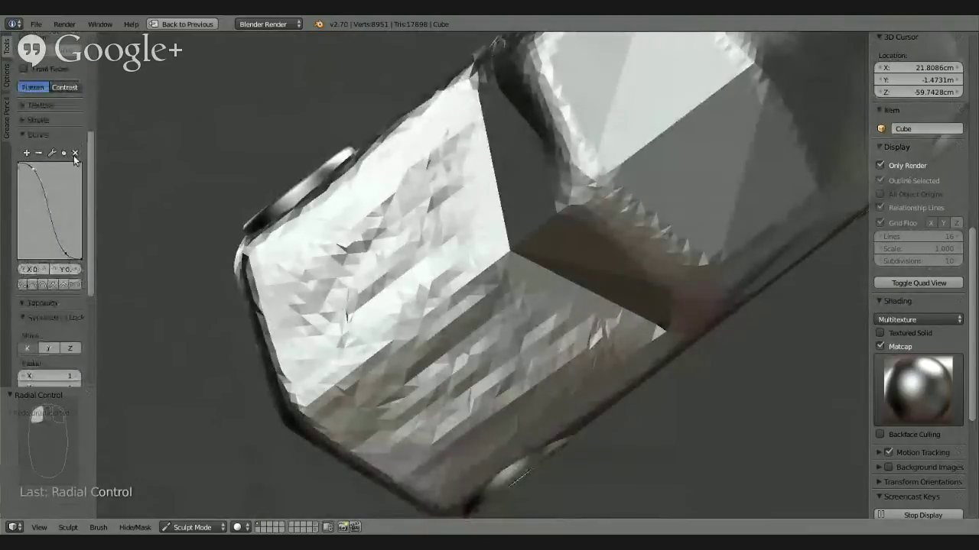
left_click(75, 154)
left_click(65, 256)
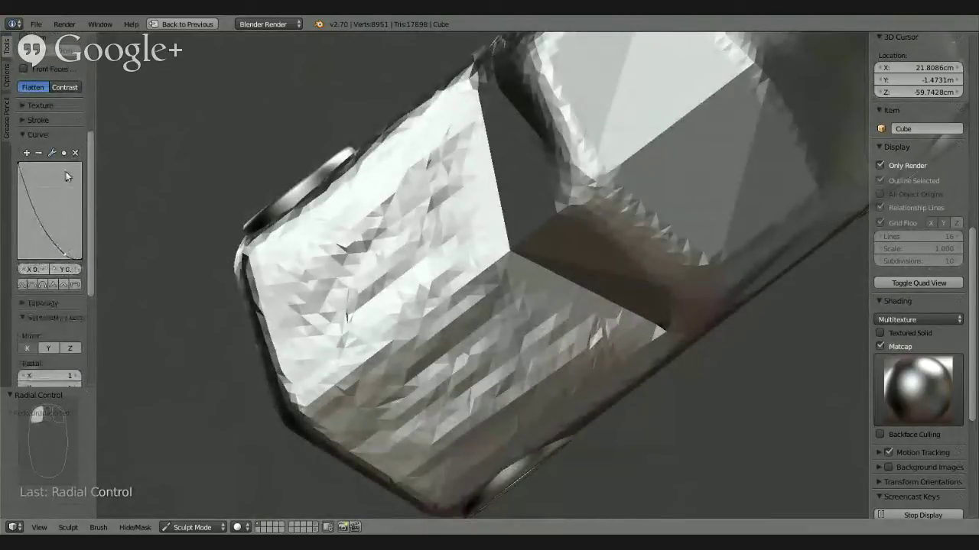
left_click(76, 152)
left_click_drag(21, 170, 73, 247)
left_click(75, 153)
left_click(31, 168)
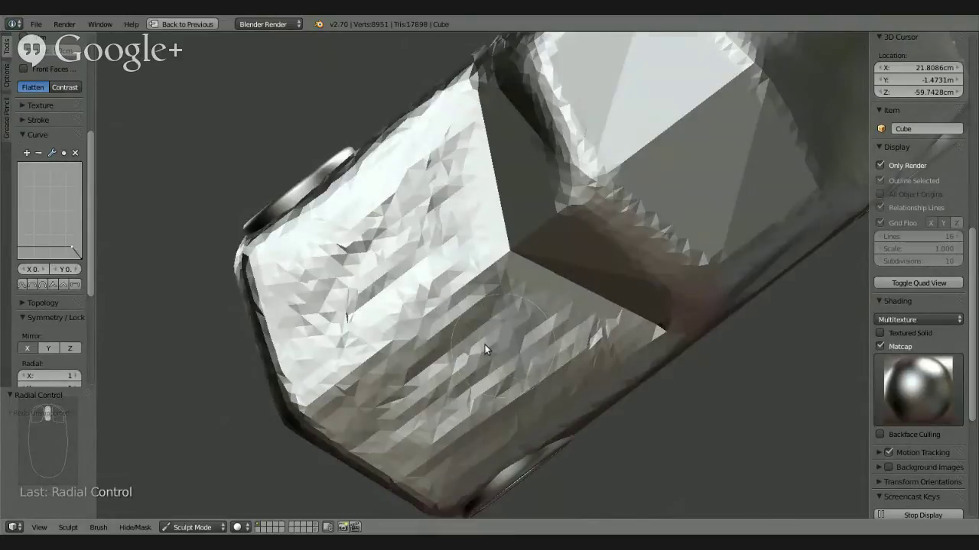
Polish the rough clay strips on the hood into a smoother surface
middle_click_drag(484, 344, 490, 316)
mouse_move(490, 316)
left_mouse_down()
mouse_move(380, 375)
mouse_move(435, 312)
mouse_move(417, 301)
mouse_move(420, 239)
mouse_move(339, 284)
mouse_move(283, 331)
mouse_move(238, 314)
left_mouse_up()
middle_click_drag(434, 304, 449, 271)
mouse_move(447, 267)
left_mouse_down()
mouse_move(395, 341)
mouse_move(451, 301)
mouse_move(373, 371)
mouse_move(476, 283)
left_mouse_up()
middle_click_drag(475, 282, 480, 176)
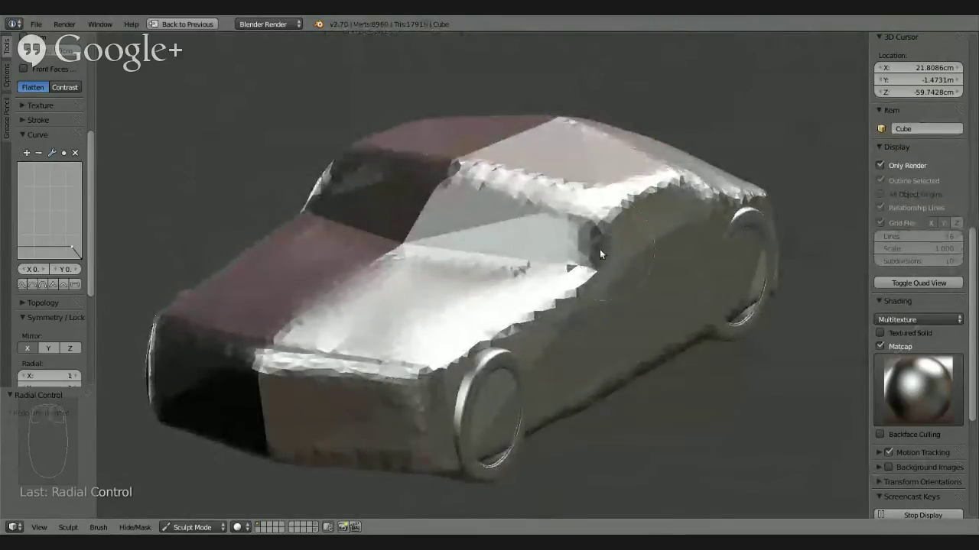
Polish the hard edges along the roof side and the upper body side of the car
middle_click_drag(617, 223, 596, 224)
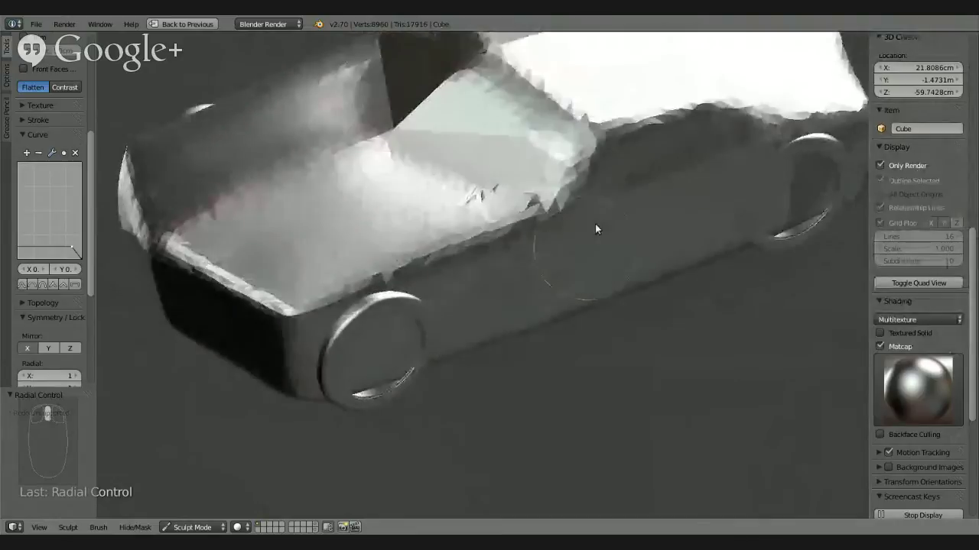
mouse_move(676, 97)
left_mouse_down()
mouse_move(531, 171)
mouse_move(755, 78)
mouse_move(477, 212)
mouse_move(689, 102)
mouse_move(734, 94)
left_mouse_up()
mouse_move(734, 94)
middle_mouse_down()
mouse_move(708, 183)
mouse_move(724, 191)
mouse_move(637, 257)
mouse_move(555, 271)
middle_mouse_up()
mouse_move(555, 272)
left_mouse_down()
mouse_move(690, 207)
mouse_move(600, 267)
mouse_move(674, 238)
mouse_move(558, 316)
mouse_move(662, 211)
left_mouse_up()
mouse_move(663, 214)
middle_mouse_down()
mouse_move(481, 148)
mouse_move(559, 190)
mouse_move(555, 234)
mouse_move(589, 279)
mouse_move(595, 240)
mouse_move(530, 299)
mouse_move(603, 278)
middle_mouse_up()
mouse_move(602, 279)
left_mouse_down()
mouse_move(440, 328)
mouse_move(704, 276)
mouse_move(441, 328)
mouse_move(633, 255)
mouse_move(439, 277)
mouse_move(665, 260)
mouse_move(599, 248)
left_mouse_up()
Polish the flat rear end and its upper edge below the rear deck
middle_click_drag(599, 249, 295, 332)
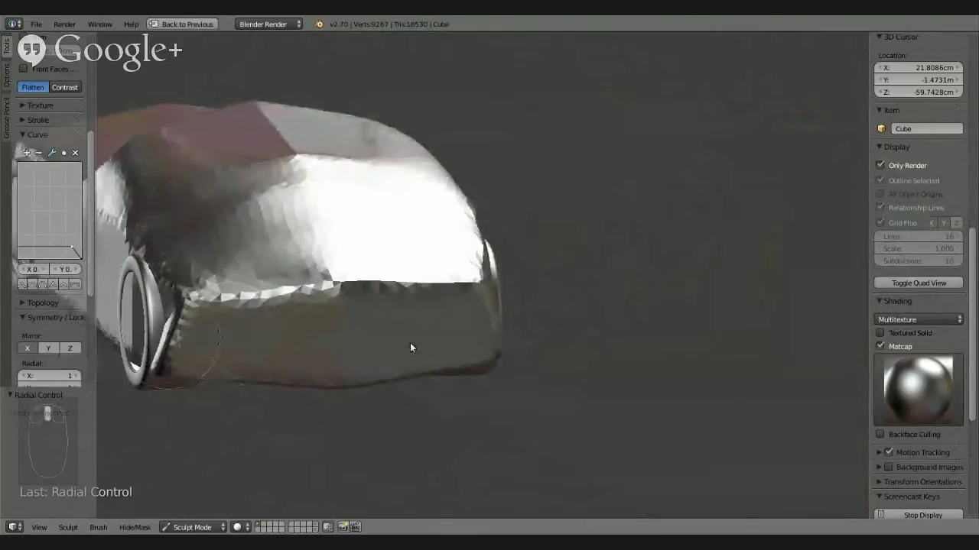
mouse_move(227, 344)
left_mouse_down()
mouse_move(211, 347)
mouse_move(438, 341)
mouse_move(341, 333)
mouse_move(256, 297)
mouse_move(508, 274)
left_mouse_up()
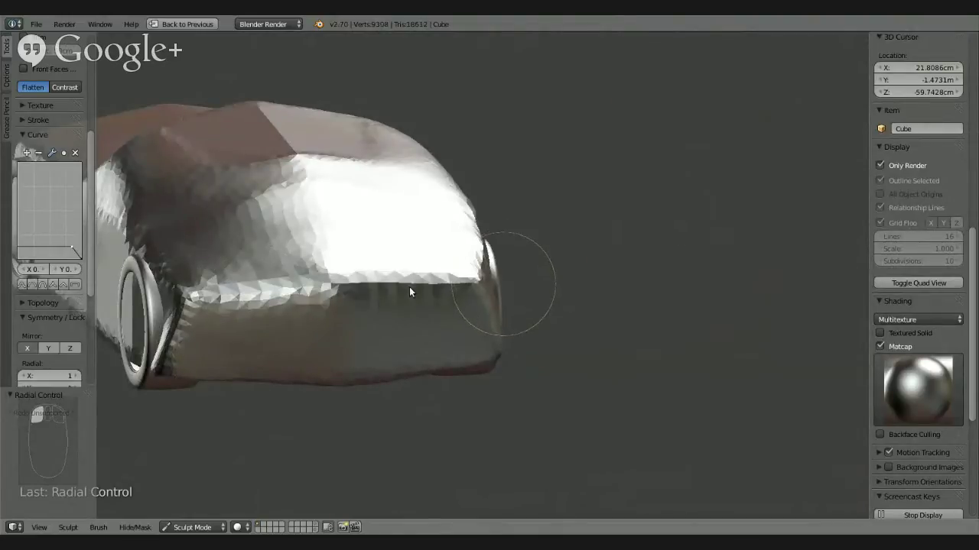
middle_click_drag(409, 287, 535, 329)
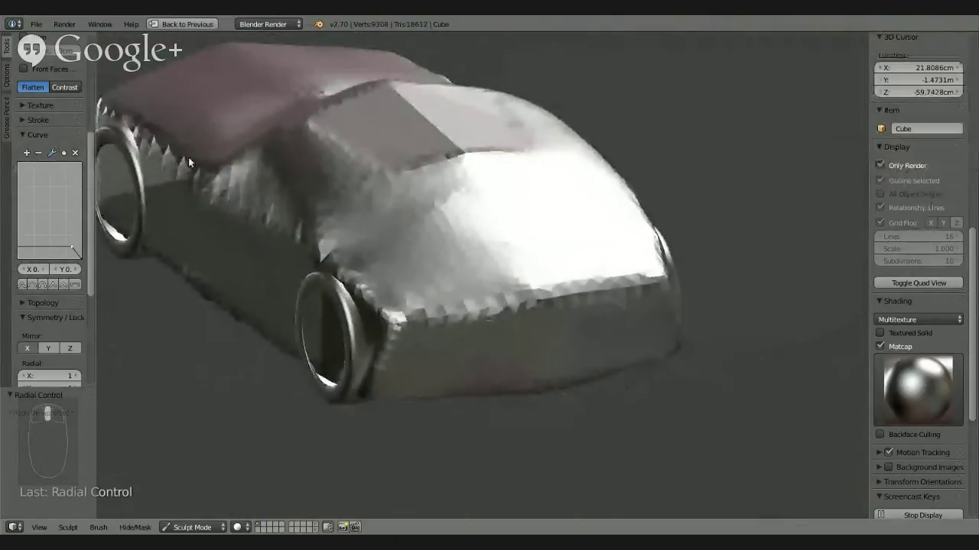
Switch back to the Clay Strips brush and set its direction to Subtract
scroll(91, 121, "up", 5)
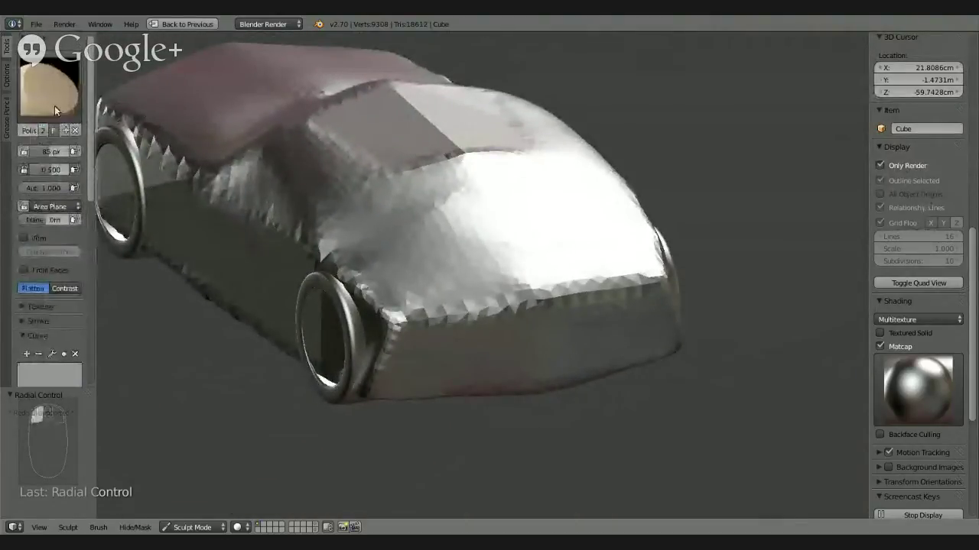
left_click(55, 105)
left_click(196, 172)
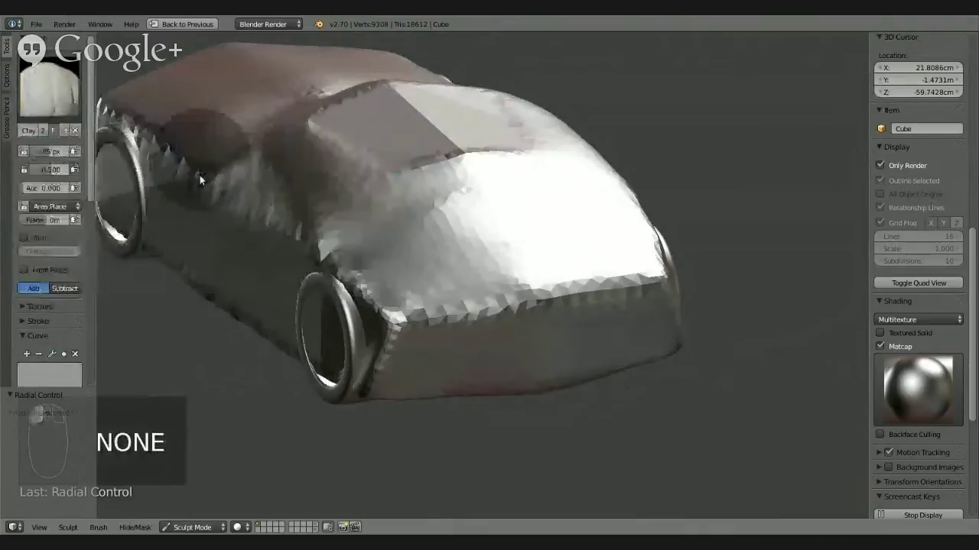
left_click(67, 289)
scroll(85, 191, "down", 5)
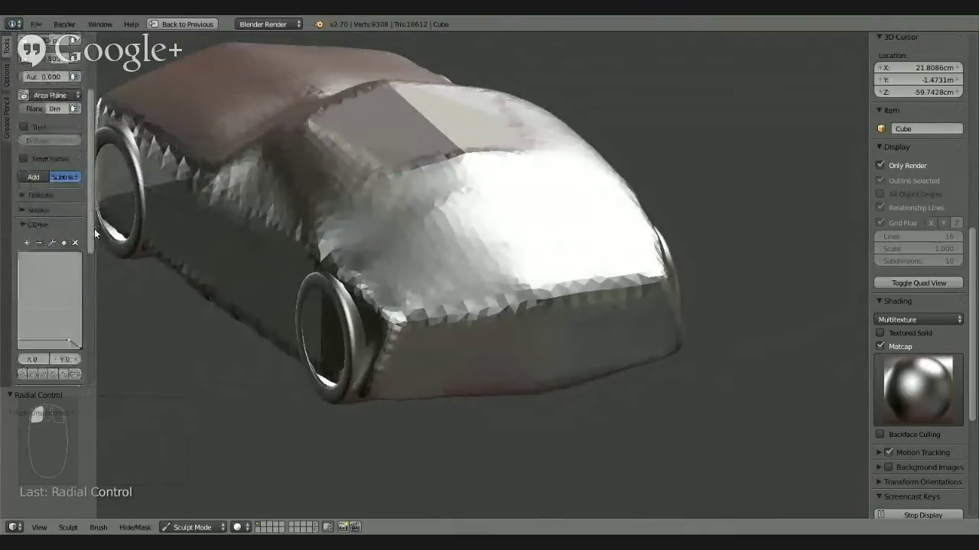
View the car from the side and hide the tool shelf and properties region around the viewport
middle_click_drag(371, 313, 486, 288)
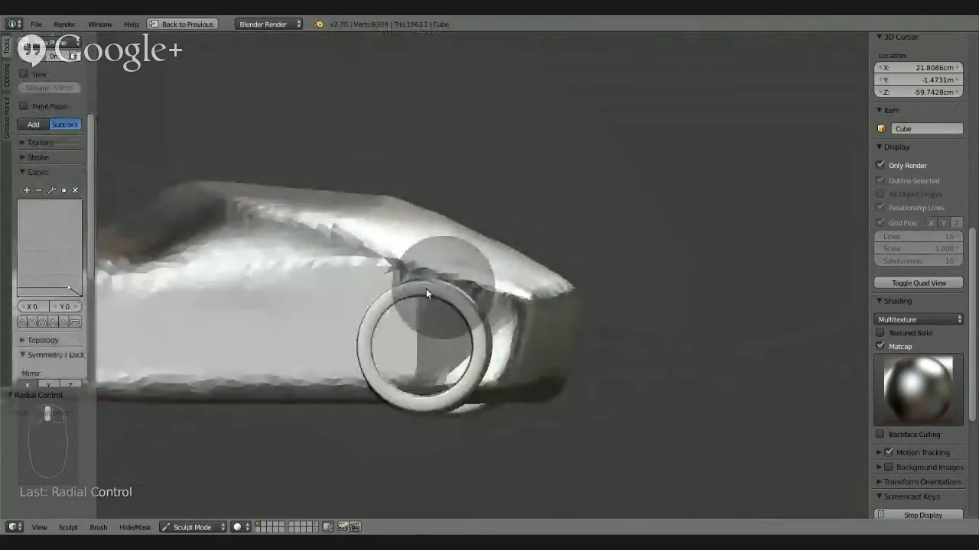
middle_click_drag(394, 304, 524, 317, "shift")
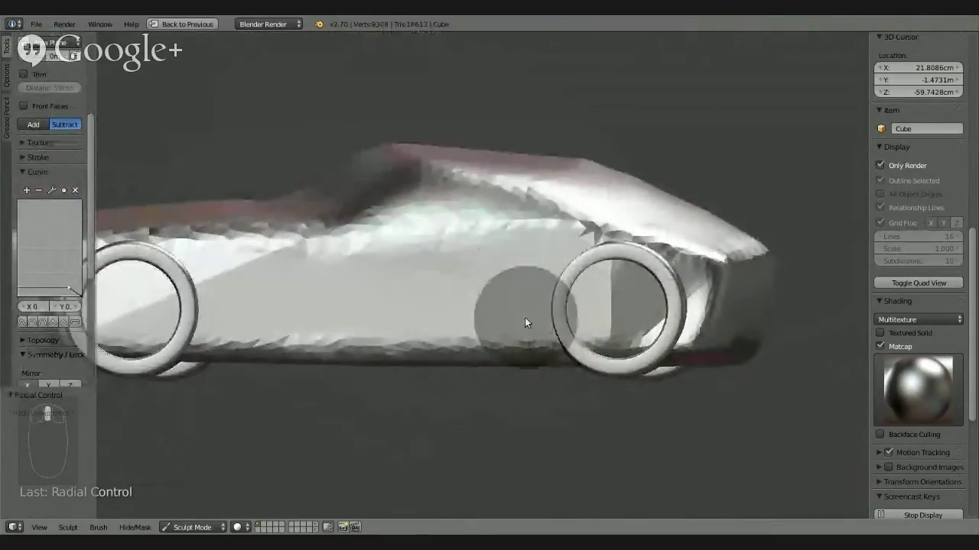
key("KP_3")
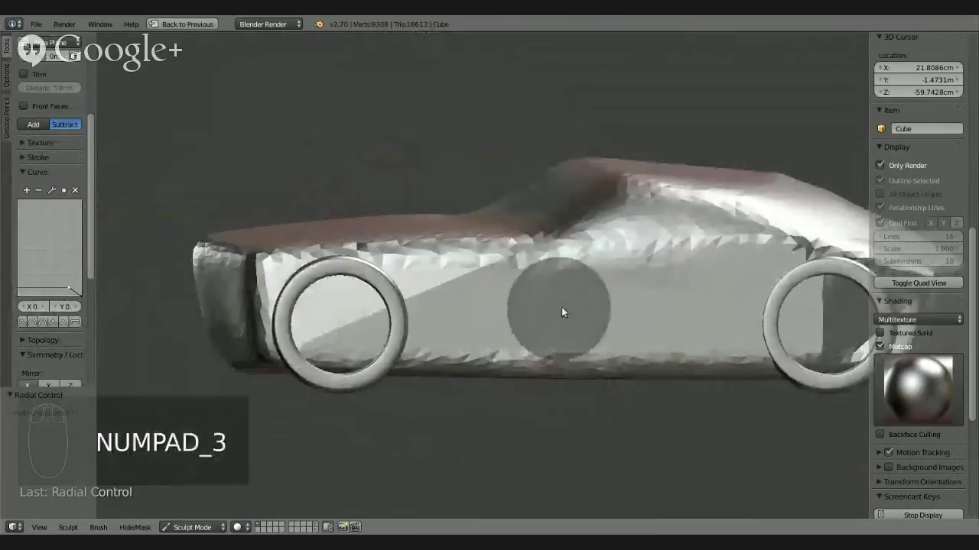
key("n")
key("n")
key("t")
middle_click_drag(578, 299, 518, 312)
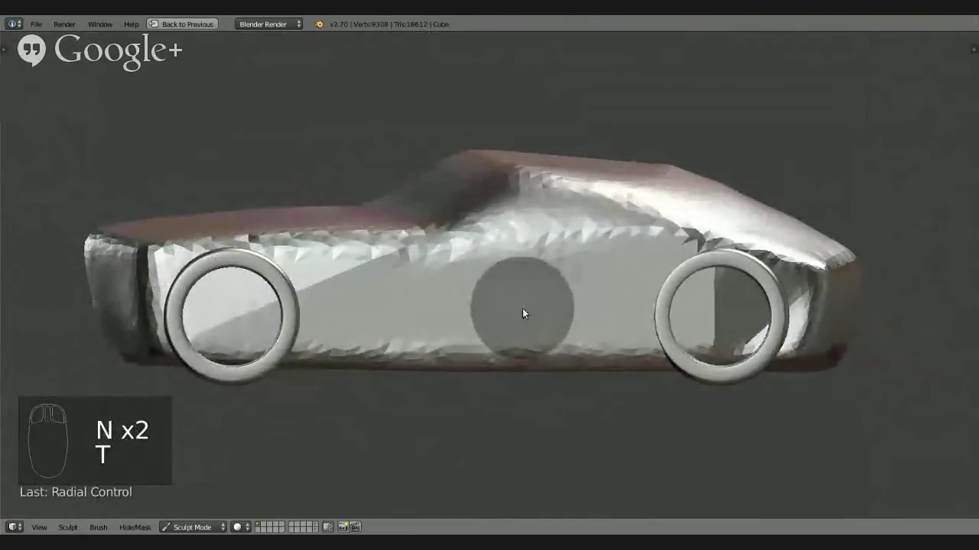
Resize the Clay Strips brush to 58 px and carve a side window recess into the cabin side below the roof
key("f")
left_click(485, 312)
scroll(497, 276, "up", 5)
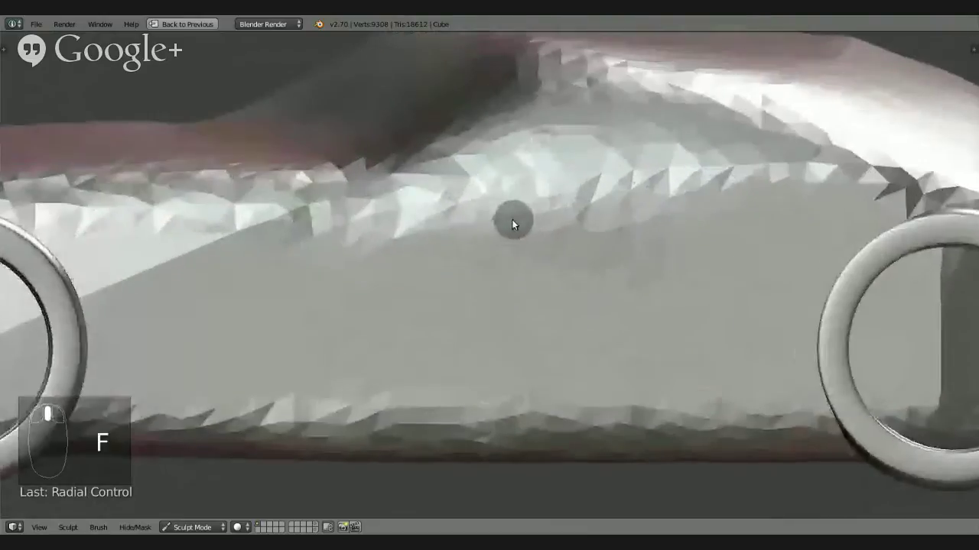
scroll(506, 318, "down", 1)
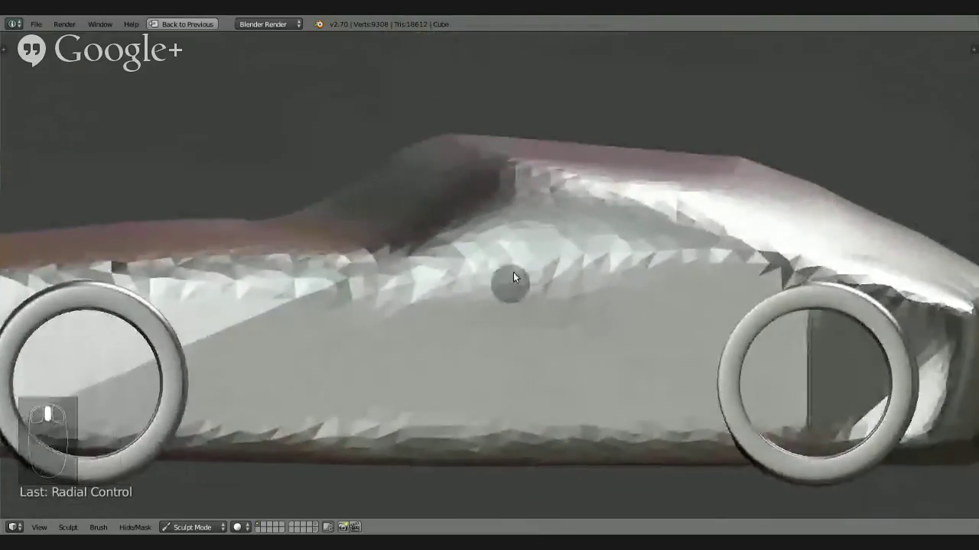
key("f")
mouse_move(525, 244)
left_mouse_down()
mouse_move(604, 208)
mouse_move(752, 206)
mouse_move(481, 219)
mouse_move(688, 201)
mouse_move(545, 222)
mouse_move(767, 221)
mouse_move(554, 215)
mouse_move(721, 214)
left_mouse_up()
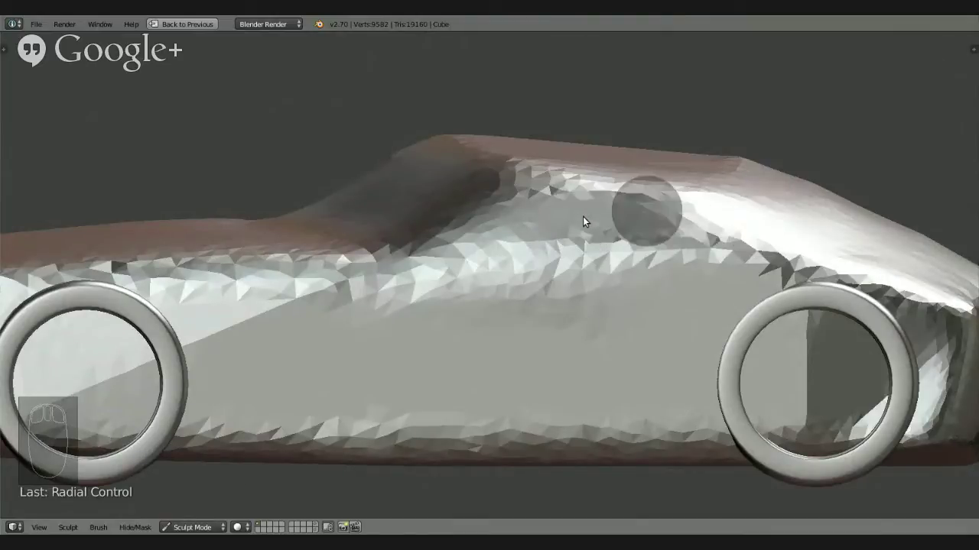
mouse_move(583, 219)
left_mouse_down()
mouse_move(775, 220)
mouse_move(557, 216)
mouse_move(599, 225)
left_mouse_up()
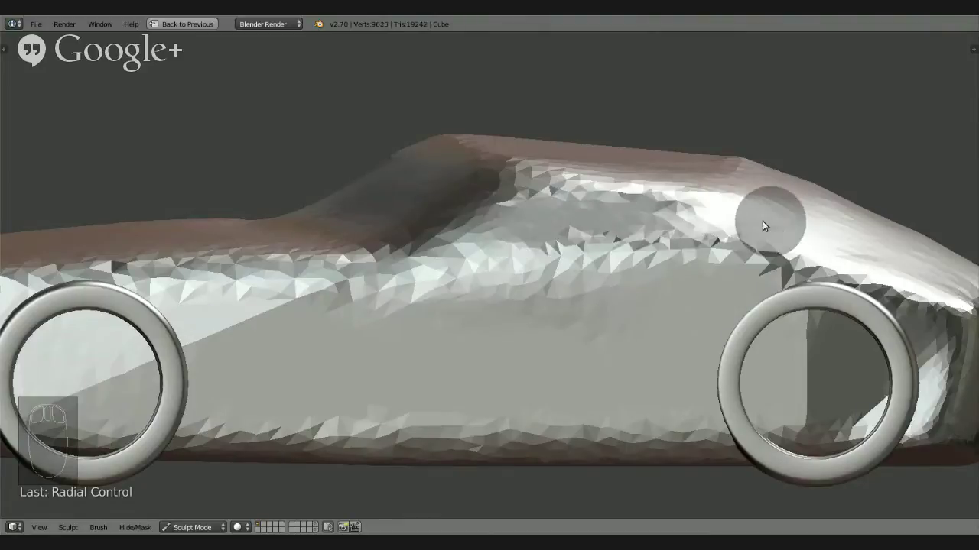
mouse_move(757, 219)
left_mouse_down()
mouse_move(592, 219)
mouse_move(778, 217)
mouse_move(525, 216)
mouse_move(566, 214)
left_mouse_up()
mouse_move(656, 218)
left_mouse_down()
mouse_move(502, 224)
mouse_move(775, 222)
mouse_move(548, 215)
mouse_move(685, 207)
mouse_move(652, 206)
left_mouse_up()
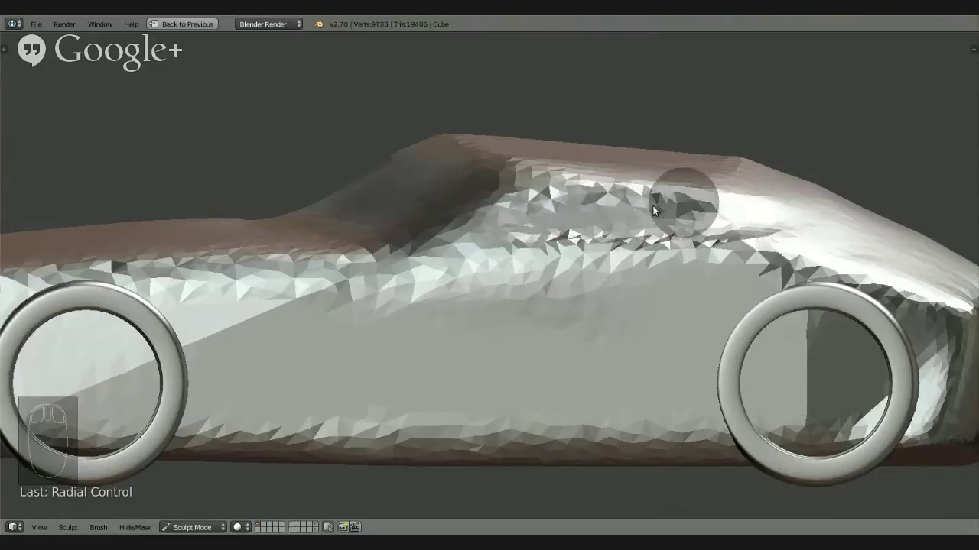
Deepen the side window recess along its length and carve into the rear fender above the rear wheel
mouse_move(653, 205)
middle_mouse_down()
mouse_move(572, 280)
mouse_move(758, 222)
mouse_move(689, 240)
mouse_move(474, 233)
middle_mouse_up()
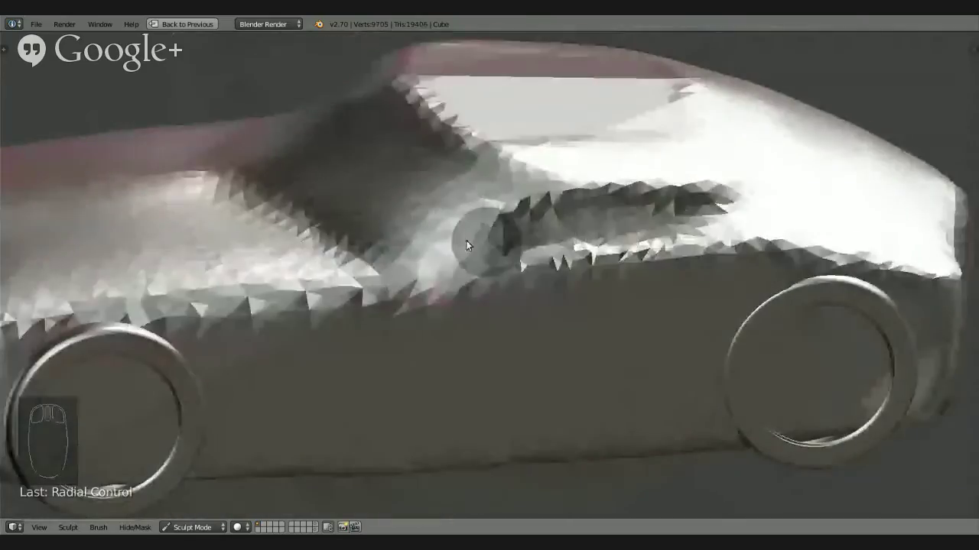
mouse_move(474, 233)
left_mouse_down()
mouse_move(568, 235)
mouse_move(433, 227)
mouse_move(613, 217)
mouse_move(506, 224)
mouse_move(535, 218)
mouse_move(551, 200)
mouse_move(468, 212)
mouse_move(846, 191)
left_mouse_up()
mouse_move(846, 191)
middle_mouse_down()
mouse_move(640, 171)
mouse_move(567, 181)
mouse_move(622, 234)
mouse_move(697, 256)
middle_mouse_up()
mouse_move(829, 248)
left_mouse_down()
mouse_move(786, 264)
mouse_move(921, 298)
mouse_move(958, 330)
mouse_move(748, 246)
mouse_move(821, 281)
left_mouse_up()
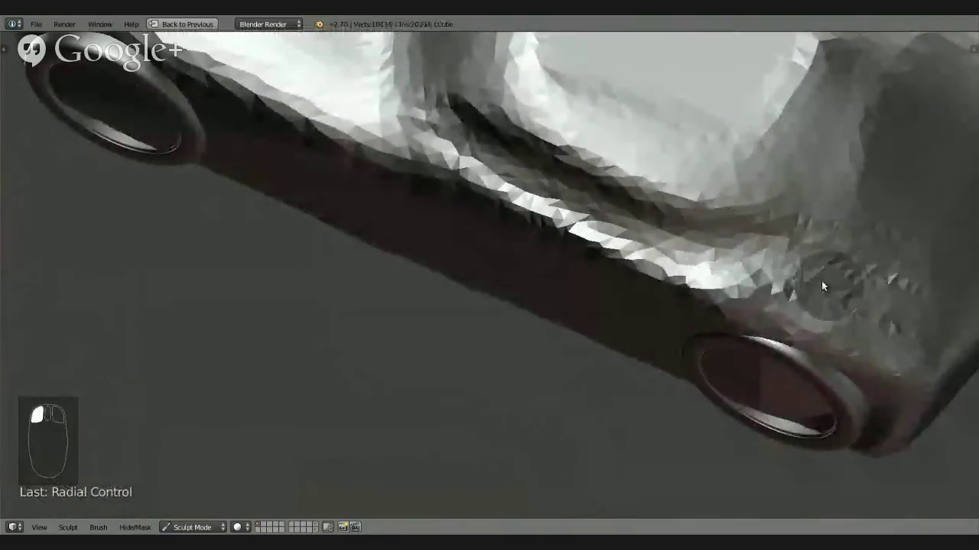
Carve a groove at the base of the windshield, running forward onto the side of the hood
mouse_move(821, 280)
middle_mouse_down()
mouse_move(742, 183)
mouse_move(874, 220)
mouse_move(800, 218)
middle_mouse_up()
middle_click_drag(654, 257, 801, 217, "shift")
middle_click_drag(644, 268, 714, 291)
mouse_move(442, 381)
left_mouse_down()
mouse_move(601, 343)
mouse_move(699, 301)
mouse_move(472, 365)
left_mouse_up()
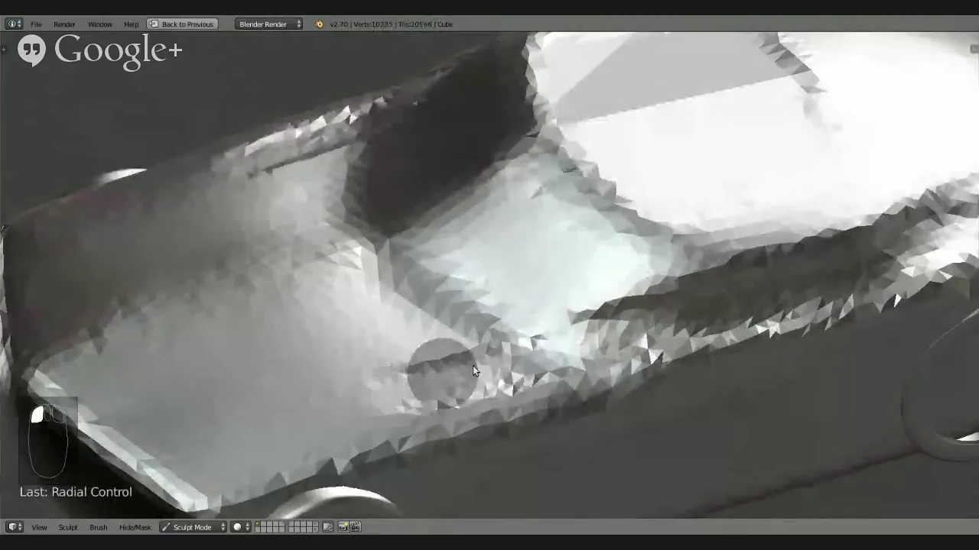
Carve the side window recess deeper with back-and-forth strokes toward its rear end
mouse_move(473, 366)
middle_mouse_down()
mouse_move(712, 272)
mouse_move(616, 295)
mouse_move(649, 309)
mouse_move(610, 304)
mouse_move(655, 288)
middle_mouse_up()
left_click_drag(655, 288, 819, 250)
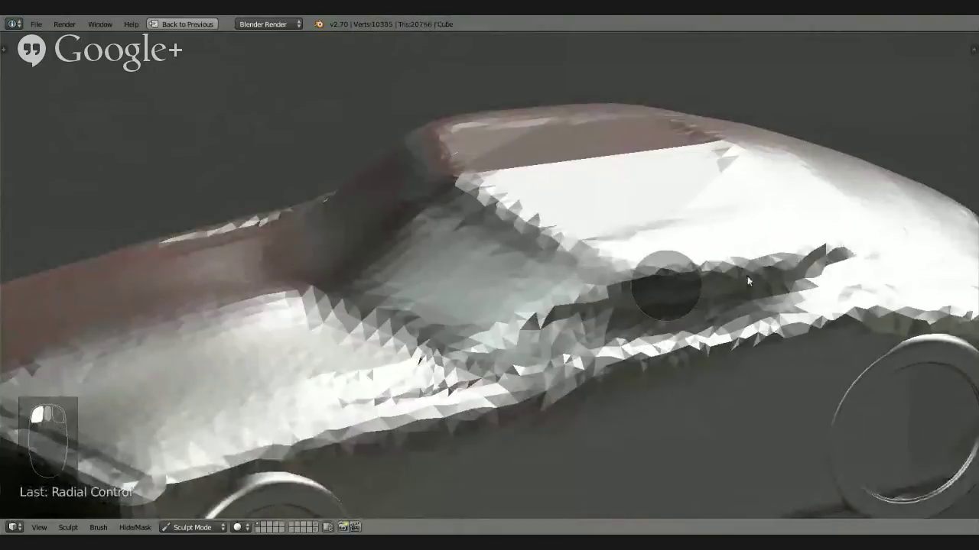
left_click_drag(819, 252, 718, 285)
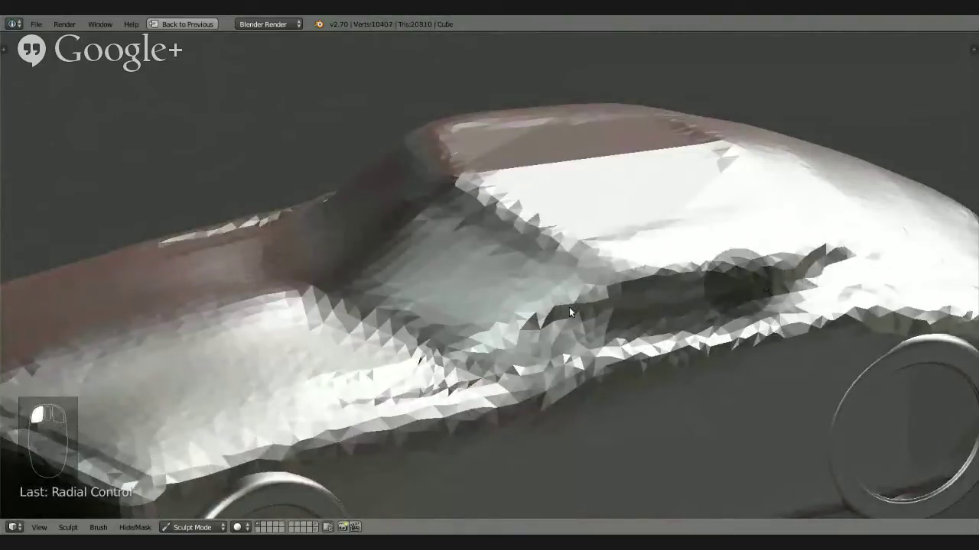
Switch to the Flatten brush and even out the rough bottom of the side window recess
mouse_move(689, 315)
middle_mouse_down()
mouse_move(760, 274)
mouse_move(689, 323)
middle_mouse_up()
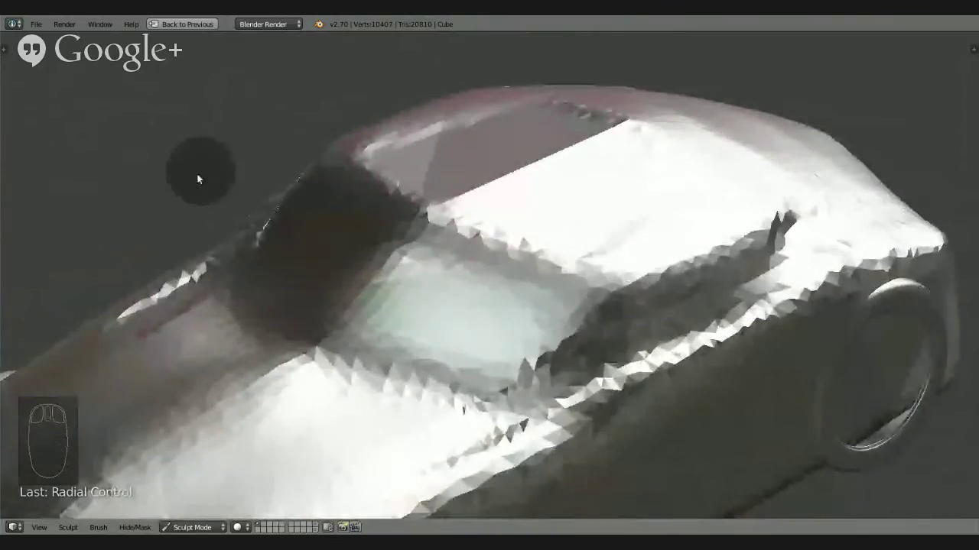
key("t")
scroll(76, 107, "up", 5)
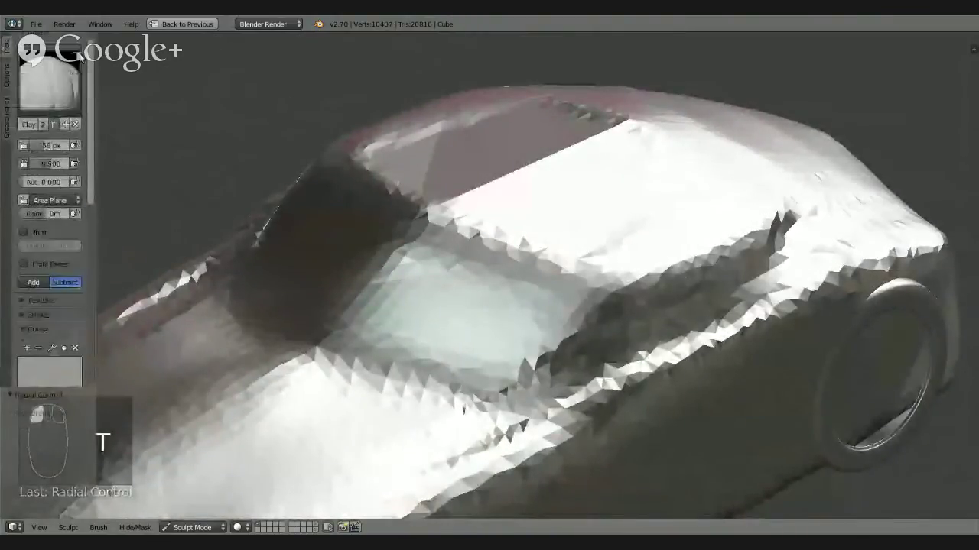
left_click(50, 76)
left_click(339, 153)
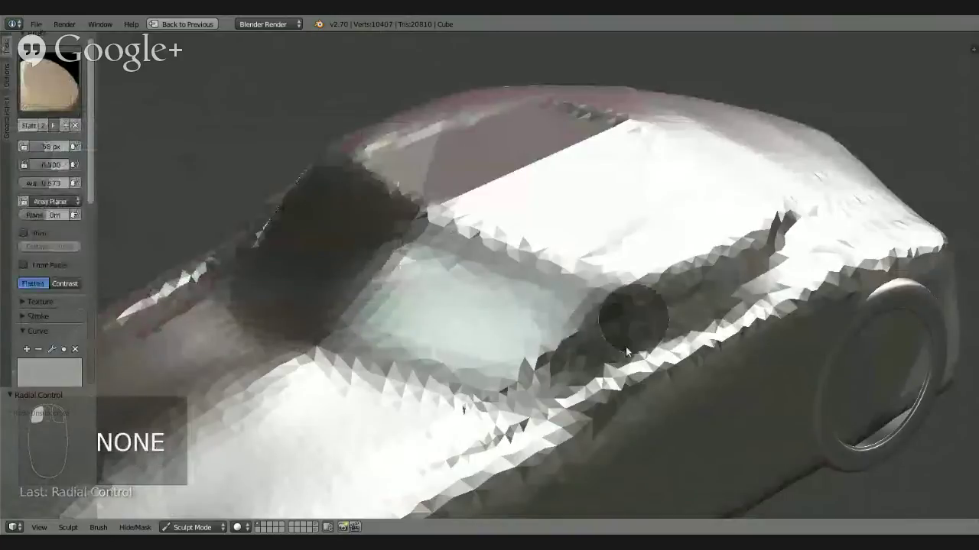
mouse_move(633, 316)
middle_mouse_down()
mouse_move(617, 320)
mouse_move(743, 286)
mouse_move(686, 301)
mouse_move(698, 273)
mouse_move(771, 287)
middle_mouse_up()
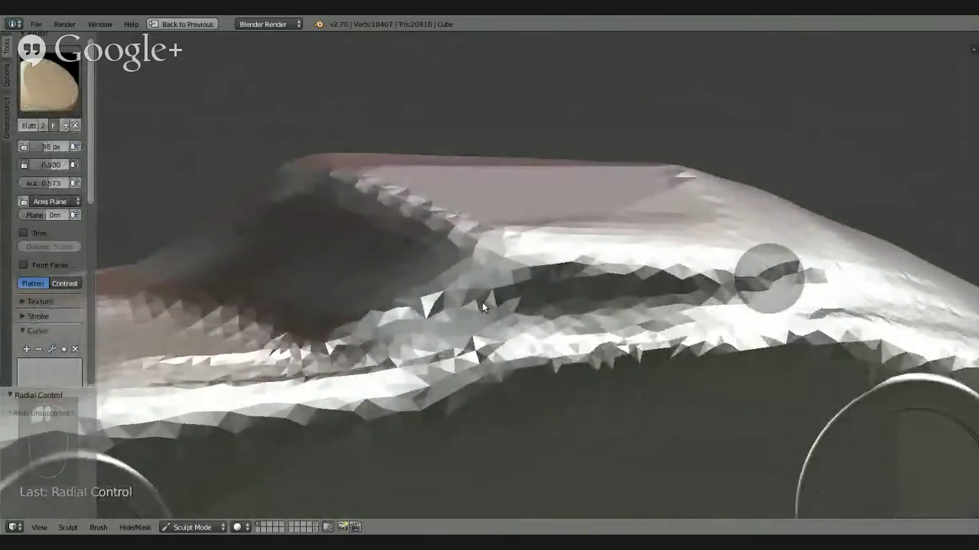
mouse_move(767, 277)
left_mouse_down()
mouse_move(506, 302)
mouse_move(806, 274)
mouse_move(629, 278)
mouse_move(795, 275)
mouse_move(600, 299)
left_mouse_up()
Enlarge the Flatten brush to 72 px and flatten the side window recess and the body shoulder below it
key("f")
left_click(547, 294)
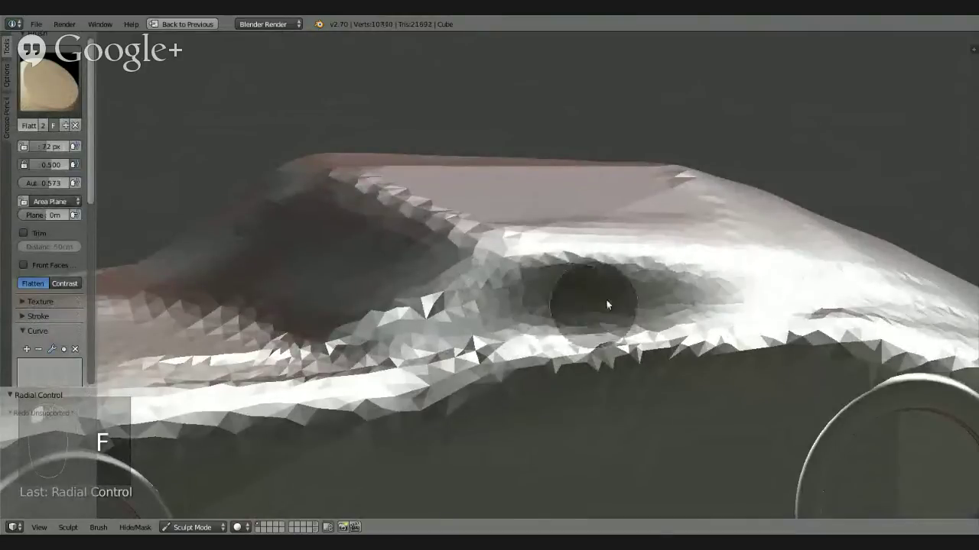
mouse_move(795, 283)
left_mouse_down()
mouse_move(655, 286)
mouse_move(430, 321)
left_mouse_up()
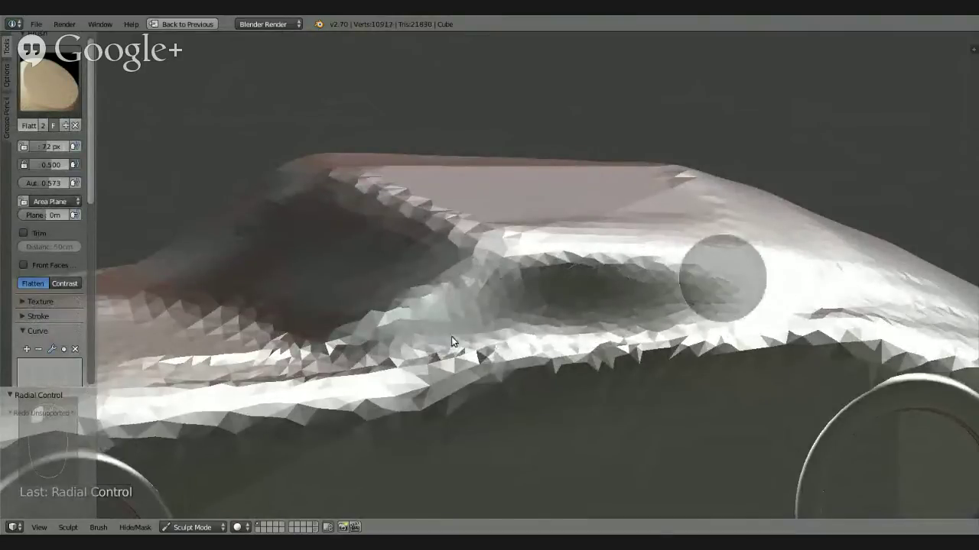
mouse_move(451, 432)
middle_mouse_down()
mouse_move(460, 306)
mouse_move(501, 250)
mouse_move(476, 314)
mouse_move(535, 343)
mouse_move(530, 389)
mouse_move(426, 376)
middle_mouse_up()
mouse_move(827, 287)
left_mouse_down()
mouse_move(359, 401)
mouse_move(891, 268)
mouse_move(383, 388)
left_mouse_up()
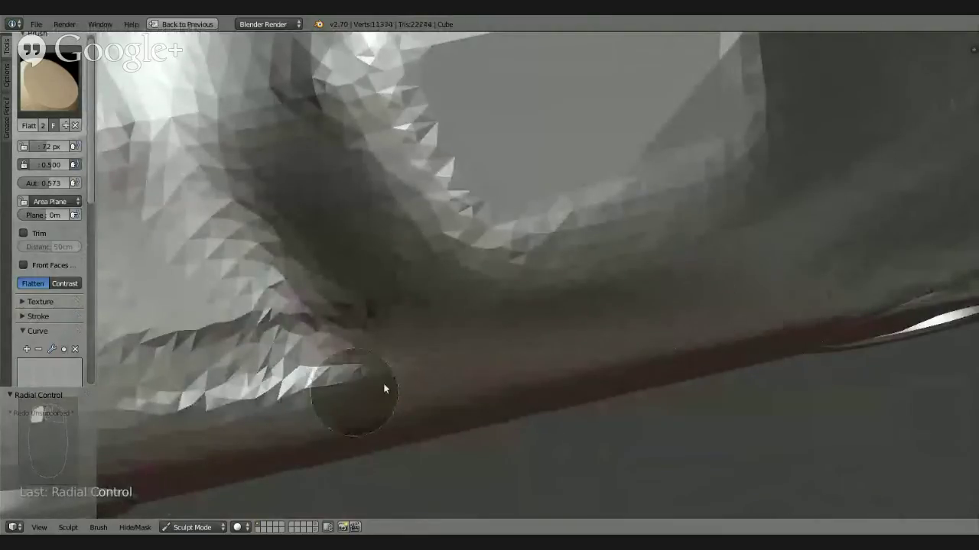
Flatten the jagged upper edge of the side window recess from the windshield pillar to its rear end
mouse_move(390, 384)
middle_mouse_down()
mouse_move(512, 311)
mouse_move(507, 261)
mouse_move(550, 272)
middle_mouse_up()
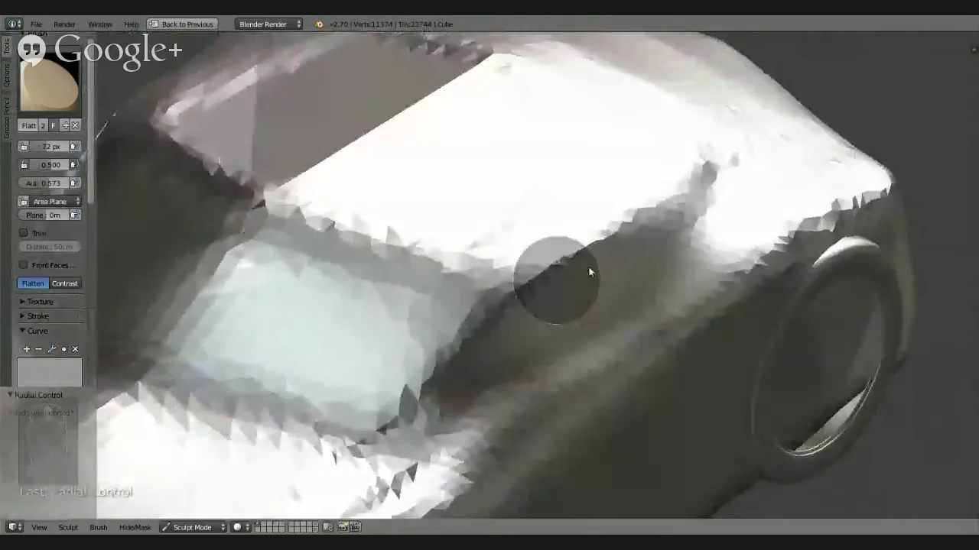
left_click_drag(539, 272, 711, 180)
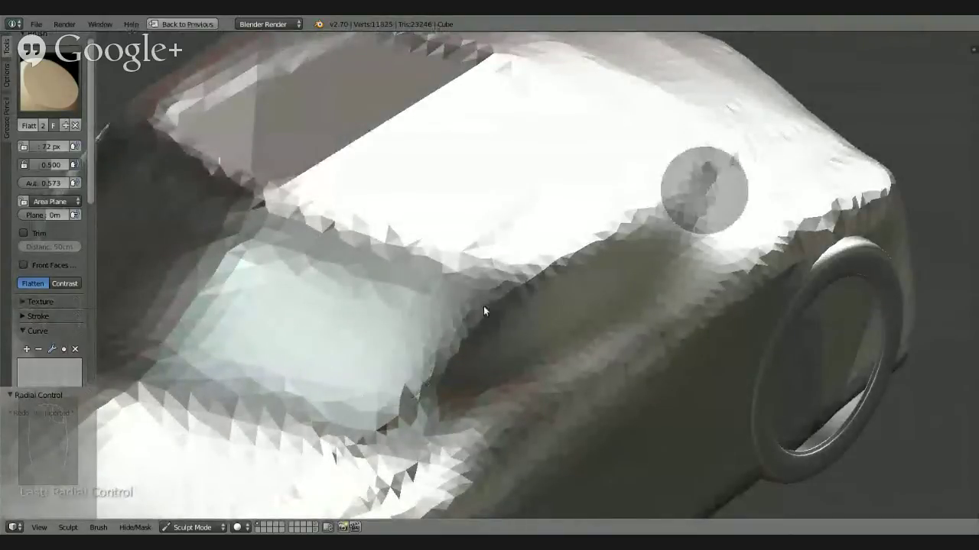
mouse_move(483, 307)
left_mouse_down()
mouse_move(528, 295)
mouse_move(678, 208)
mouse_move(718, 171)
left_mouse_up()
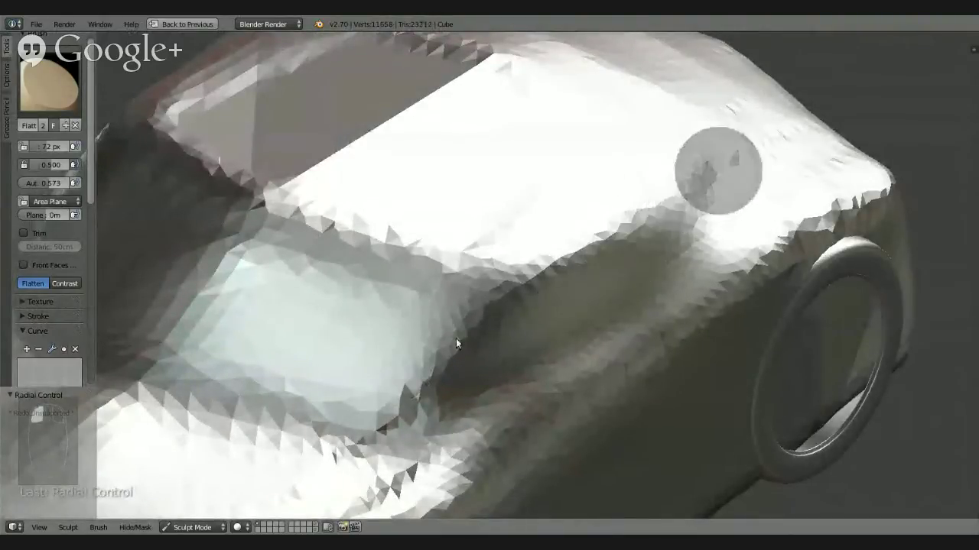
mouse_move(455, 338)
left_mouse_down()
mouse_move(613, 231)
mouse_move(671, 205)
left_mouse_up()
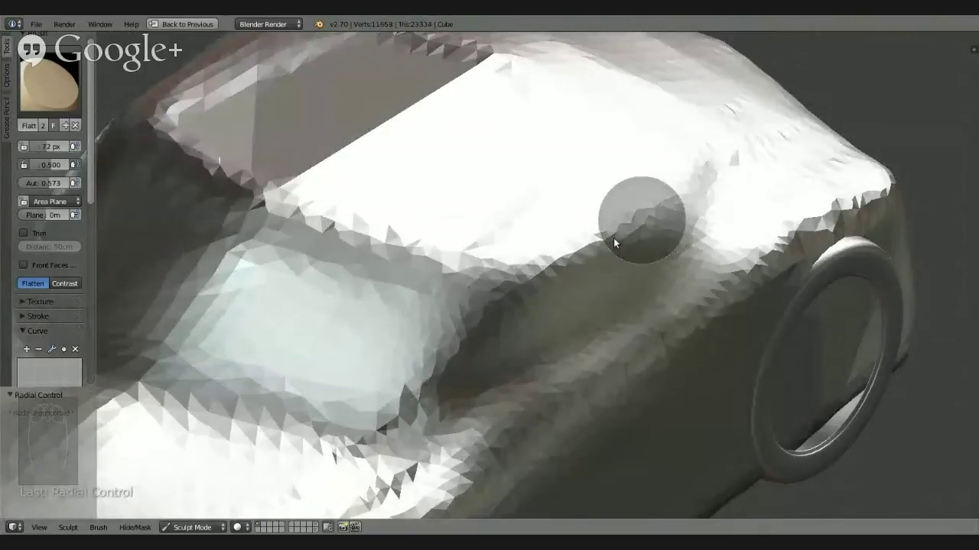
mouse_move(520, 297)
left_mouse_down()
mouse_move(672, 204)
mouse_move(499, 320)
left_mouse_up()
Flatten the rough surface from the roof's rear corner down across the rear deck
mouse_move(498, 320)
middle_mouse_down()
mouse_move(504, 256)
mouse_move(401, 268)
mouse_move(354, 248)
mouse_move(484, 277)
mouse_move(463, 332)
middle_mouse_up()
mouse_move(699, 273)
middle_mouse_down()
mouse_move(513, 363)
mouse_move(515, 290)
mouse_move(601, 247)
mouse_move(542, 262)
mouse_move(514, 357)
mouse_move(701, 272)
middle_mouse_up()
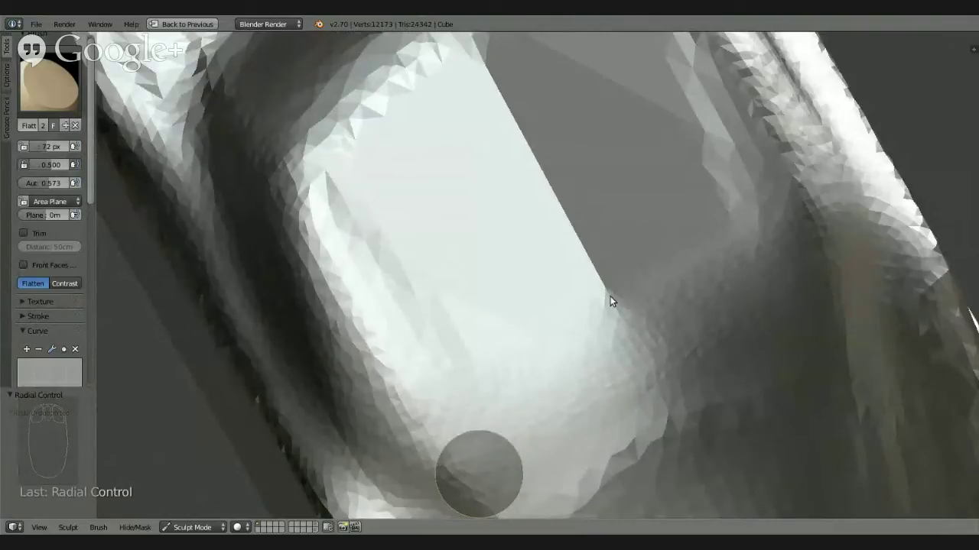
mouse_move(646, 503)
middle_mouse_down("shift")
mouse_move(613, 321)
mouse_move(560, 343)
mouse_move(686, 250)
middle_mouse_up("shift")
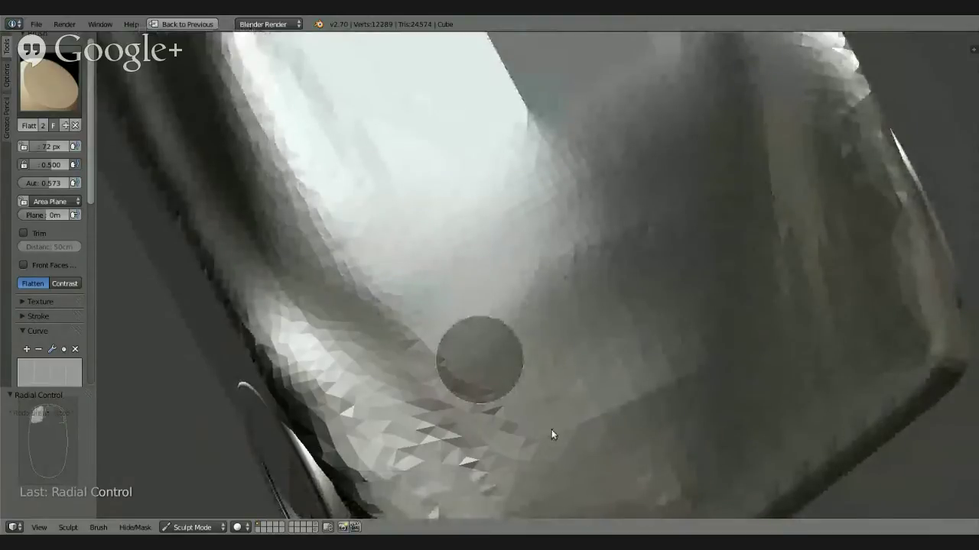
mouse_move(551, 429)
left_mouse_down()
mouse_move(677, 381)
mouse_move(608, 445)
mouse_move(723, 440)
mouse_move(733, 467)
left_mouse_up()
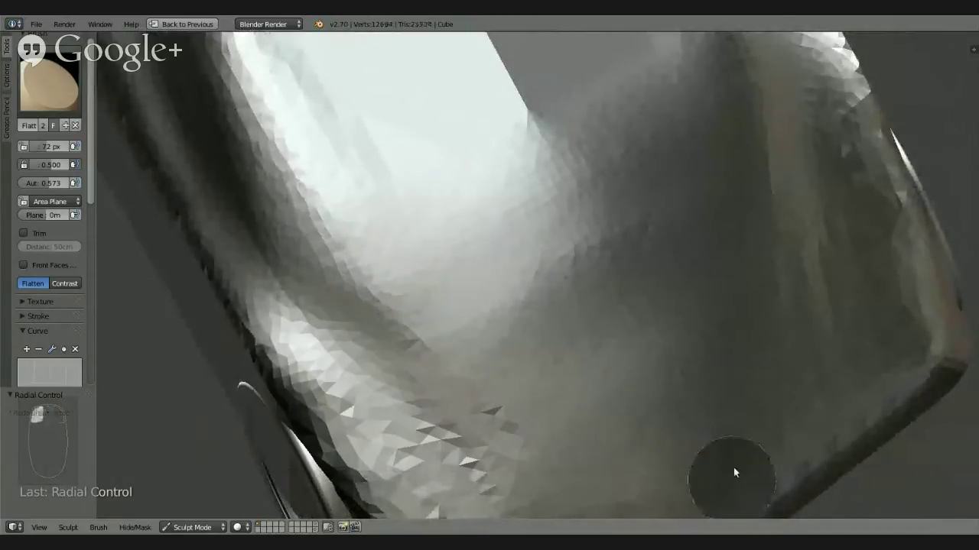
Flatten the bumpy surface of the rear fender above the rear wheel
mouse_move(733, 473)
middle_mouse_down()
mouse_move(634, 343)
mouse_move(777, 328)
mouse_move(645, 322)
mouse_move(719, 369)
mouse_move(696, 393)
mouse_move(662, 343)
mouse_move(802, 317)
mouse_move(685, 317)
mouse_move(815, 352)
mouse_move(564, 258)
mouse_move(499, 213)
mouse_move(527, 367)
mouse_move(572, 334)
mouse_move(679, 329)
middle_mouse_up()
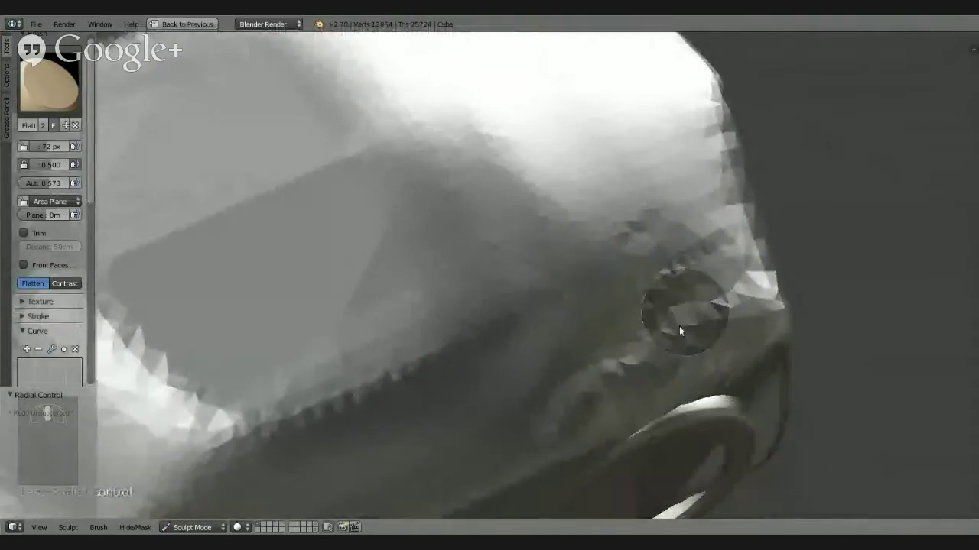
mouse_move(680, 327)
left_mouse_down()
mouse_move(643, 367)
mouse_move(781, 285)
mouse_move(506, 444)
mouse_move(772, 203)
mouse_move(502, 431)
mouse_move(532, 431)
mouse_move(819, 301)
mouse_move(798, 279)
left_mouse_up()
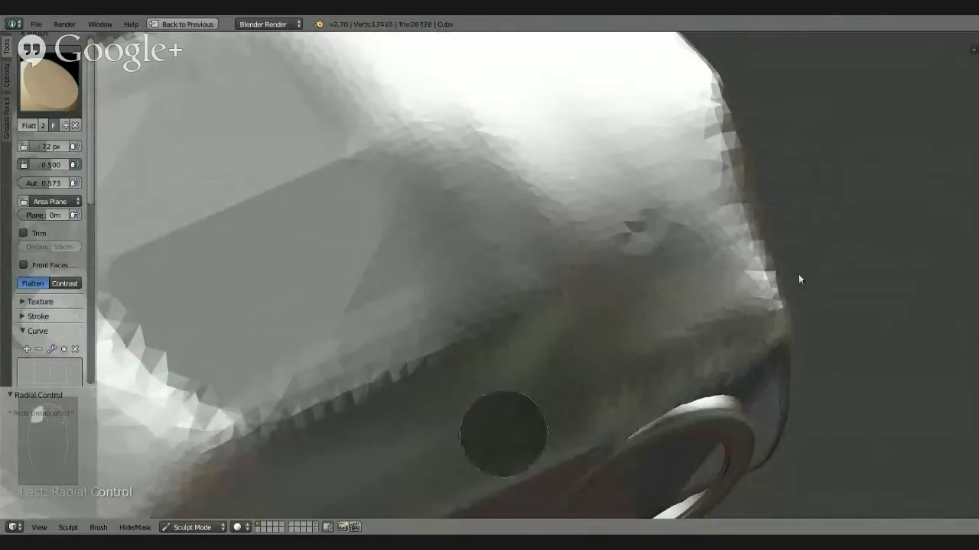
middle_click_drag(730, 305, 365, 153)
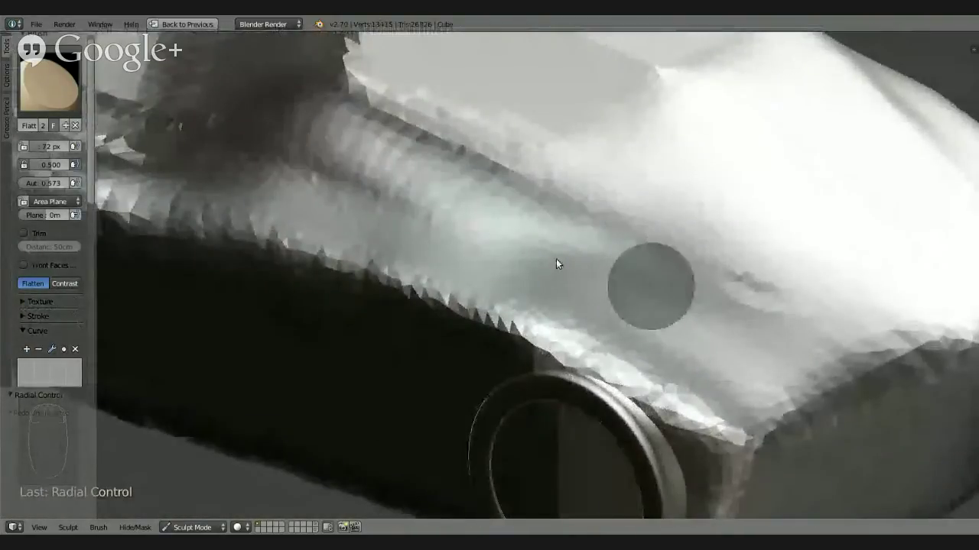
mouse_move(556, 263)
middle_mouse_down()
mouse_move(720, 301)
mouse_move(590, 328)
mouse_move(826, 219)
mouse_move(709, 330)
mouse_move(705, 280)
middle_mouse_up()
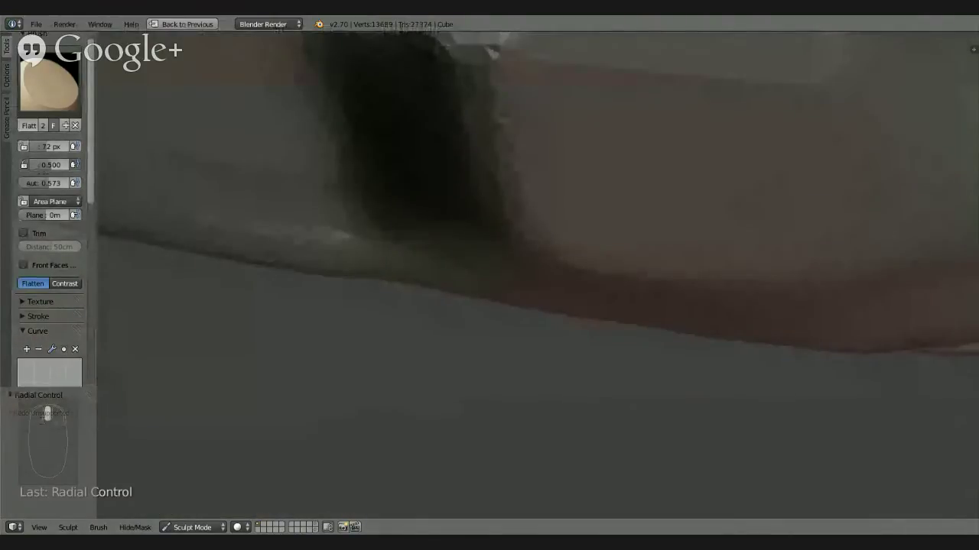
Flatten the inside of the side window recess again to soften its transition at the windshield pillar
mouse_move(436, 409)
middle_mouse_down()
mouse_move(569, 264)
mouse_move(588, 149)
mouse_move(467, 176)
mouse_move(452, 218)
mouse_move(480, 165)
mouse_move(592, 206)
middle_mouse_up()
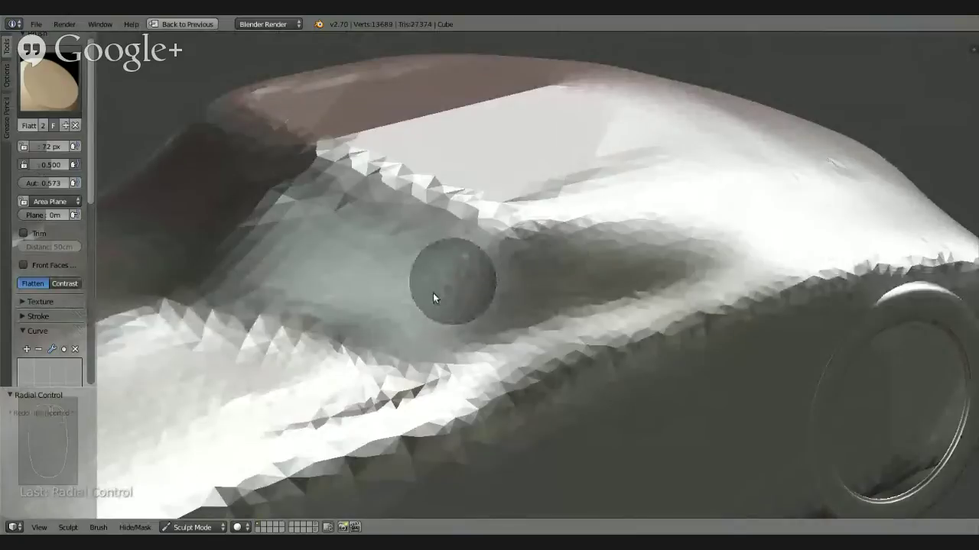
left_click_drag(694, 216, 632, 253)
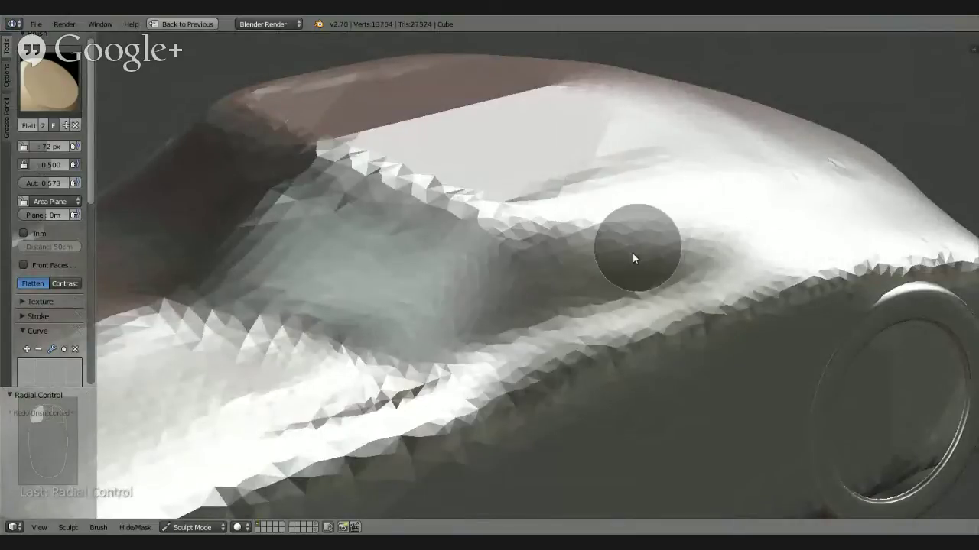
left_click_drag(474, 310, 609, 258)
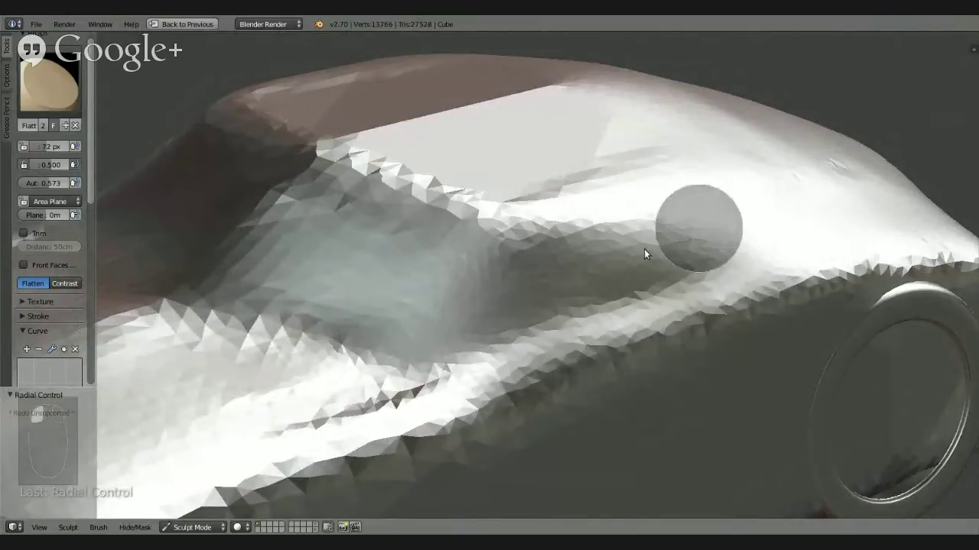
Carve the side window recess deeper toward the rear fender with the Clay Strips brush in Subtract mode
mouse_move(644, 248)
middle_mouse_down()
mouse_move(687, 270)
mouse_move(562, 272)
mouse_move(706, 202)
middle_mouse_up()
scroll(552, 344, "down", 5)
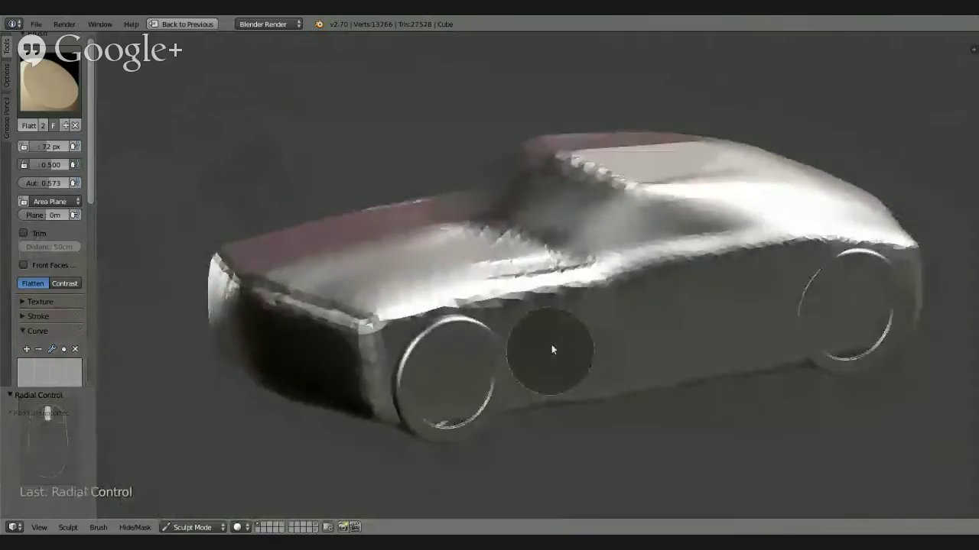
mouse_move(551, 344)
middle_mouse_down()
mouse_move(563, 389)
mouse_move(564, 371)
mouse_move(620, 337)
mouse_move(640, 277)
mouse_move(677, 265)
mouse_move(536, 268)
mouse_move(667, 254)
mouse_move(580, 279)
mouse_move(560, 338)
mouse_move(610, 314)
middle_mouse_up()
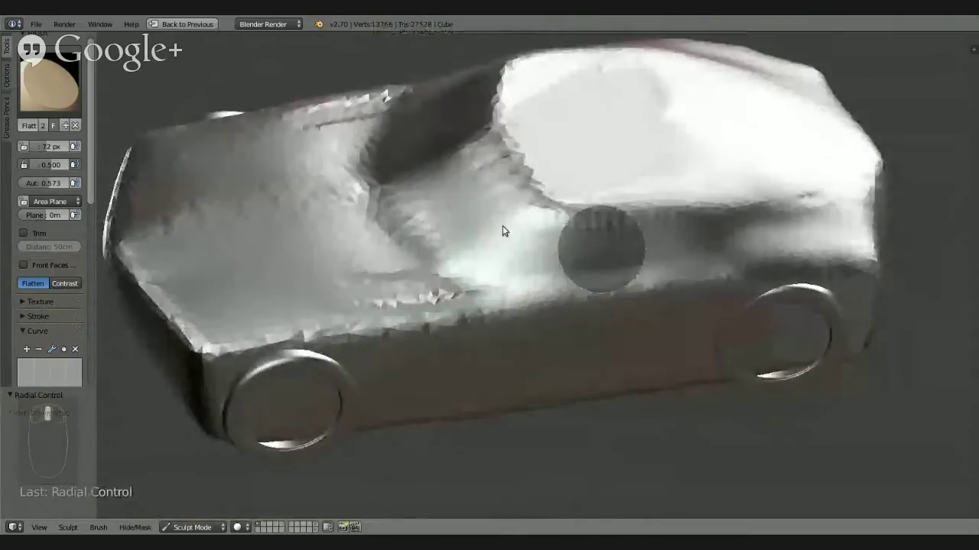
left_click(52, 87)
left_click(198, 161)
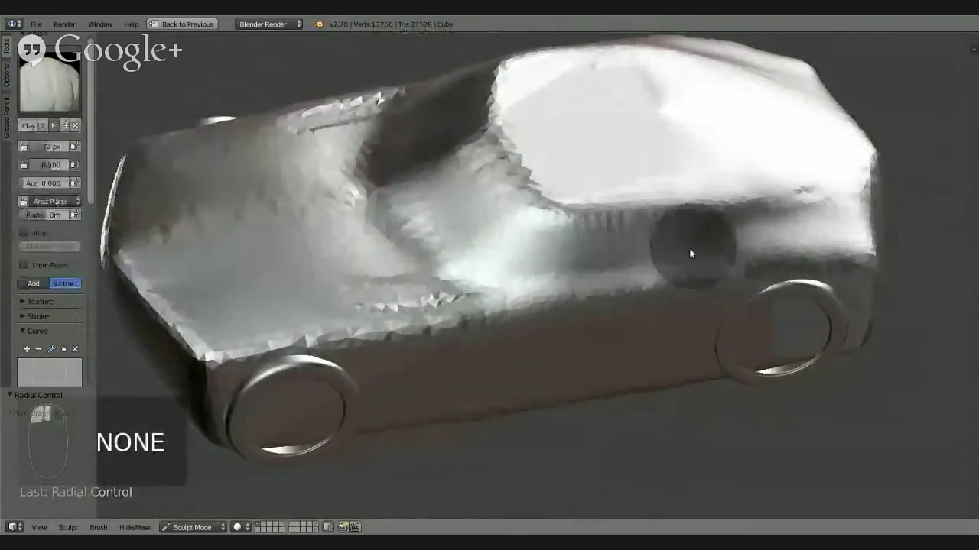
scroll(683, 249, "up", 6)
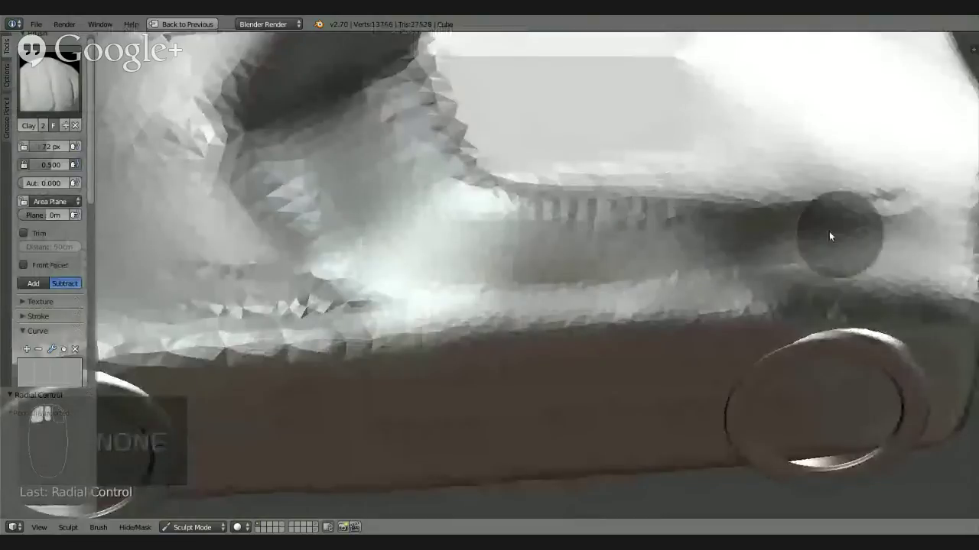
mouse_move(510, 261)
left_mouse_down()
mouse_move(774, 241)
mouse_move(561, 255)
mouse_move(730, 241)
mouse_move(640, 234)
mouse_move(617, 248)
mouse_move(870, 223)
left_mouse_up()
Extend the carved recess across the rear fender down to the tail edge with subtracting Clay Strips strokes
mouse_move(870, 223)
middle_mouse_down()
mouse_move(633, 176)
mouse_move(665, 197)
mouse_move(717, 336)
mouse_move(726, 239)
mouse_move(648, 233)
mouse_move(620, 173)
mouse_move(638, 184)
middle_mouse_up()
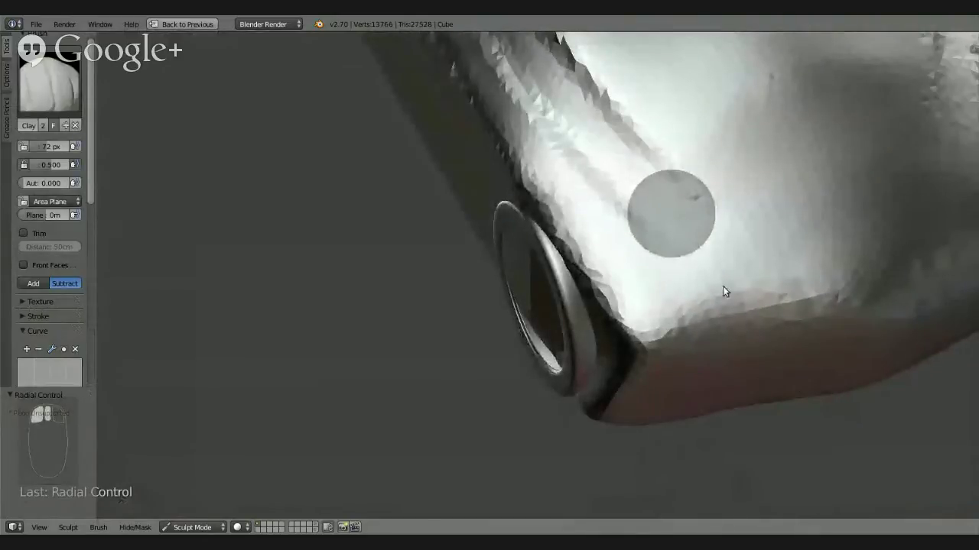
left_click(650, 201)
mouse_move(651, 202)
left_mouse_down()
mouse_move(666, 207)
mouse_move(717, 284)
left_mouse_up()
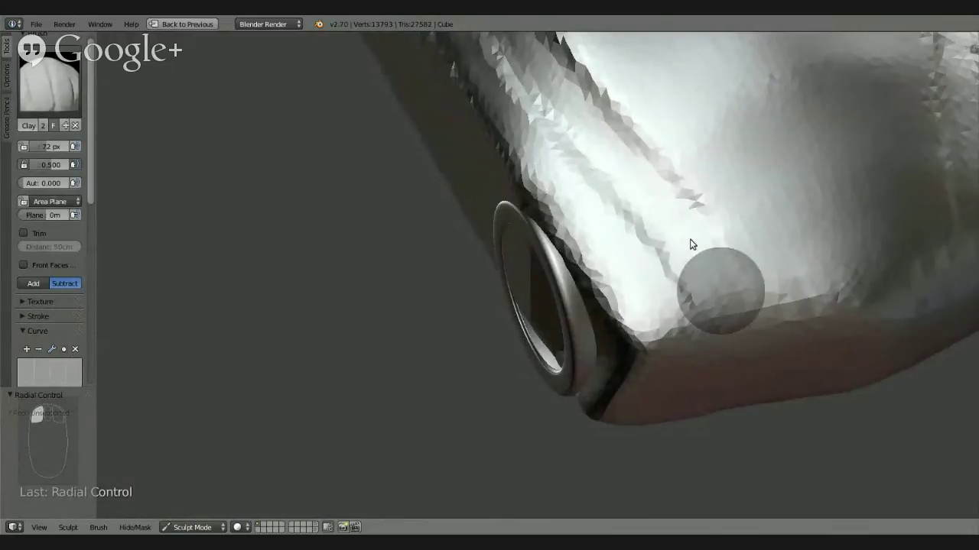
left_click(688, 240)
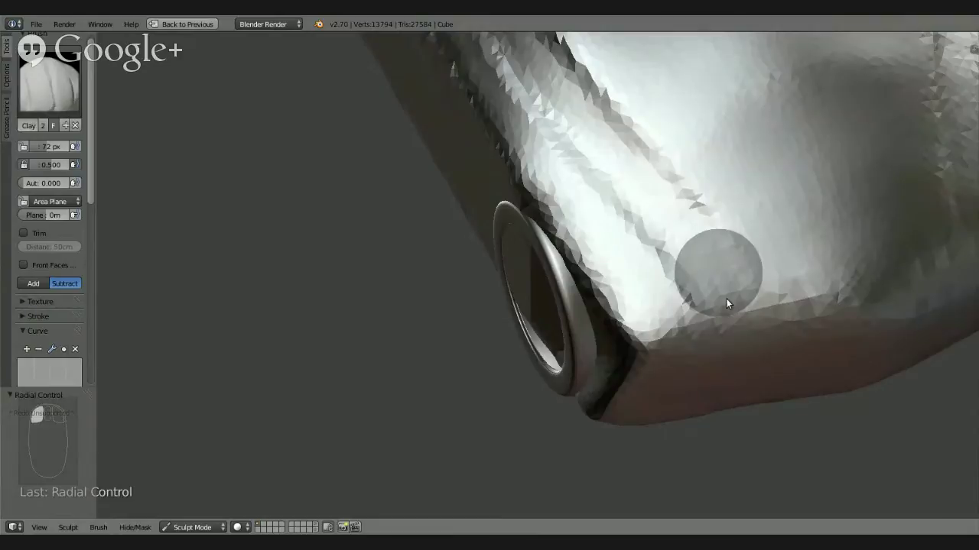
left_click(708, 273)
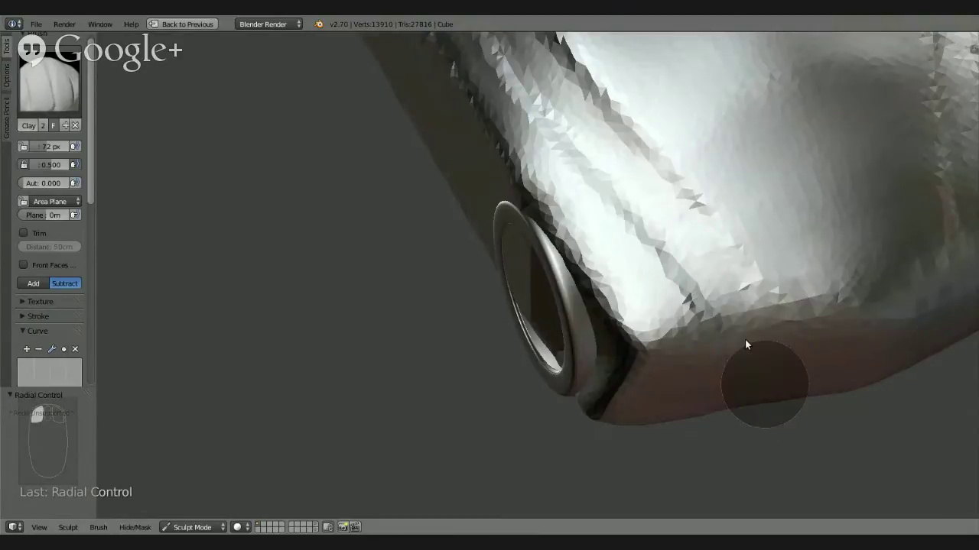
Carve along the upper body side below the side window, from above the rear wheel toward the front fender
mouse_move(746, 346)
middle_mouse_down()
mouse_move(703, 257)
mouse_move(745, 331)
mouse_move(797, 322)
mouse_move(825, 304)
mouse_move(769, 274)
mouse_move(677, 283)
mouse_move(714, 294)
mouse_move(713, 284)
mouse_move(701, 313)
mouse_move(760, 294)
mouse_move(699, 293)
mouse_move(684, 266)
mouse_move(742, 323)
mouse_move(651, 278)
mouse_move(667, 310)
middle_mouse_up()
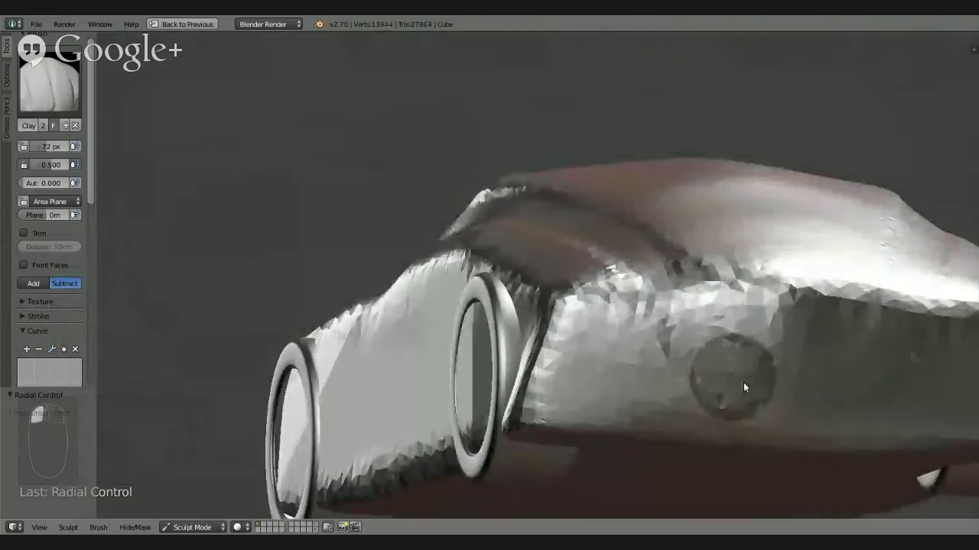
mouse_move(764, 358)
middle_mouse_down()
mouse_move(718, 356)
mouse_move(717, 402)
mouse_move(838, 374)
middle_mouse_up()
middle_click_drag(695, 350, 577, 267)
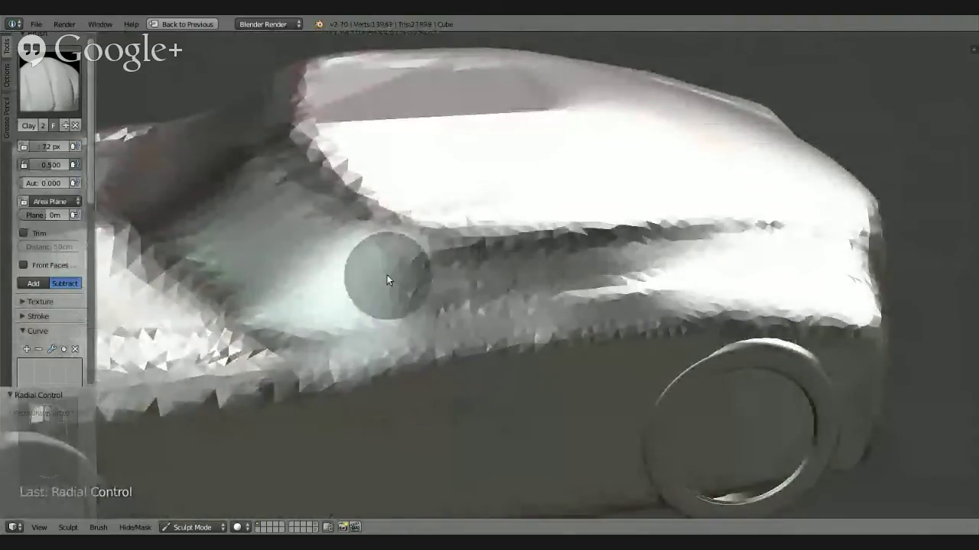
left_click_drag(470, 306, 521, 325)
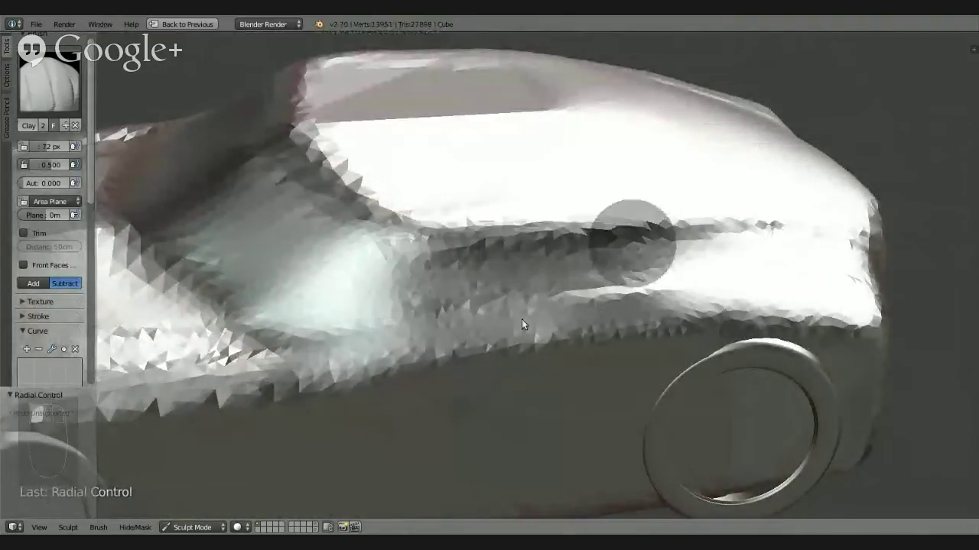
middle_click_drag(587, 305, 435, 375)
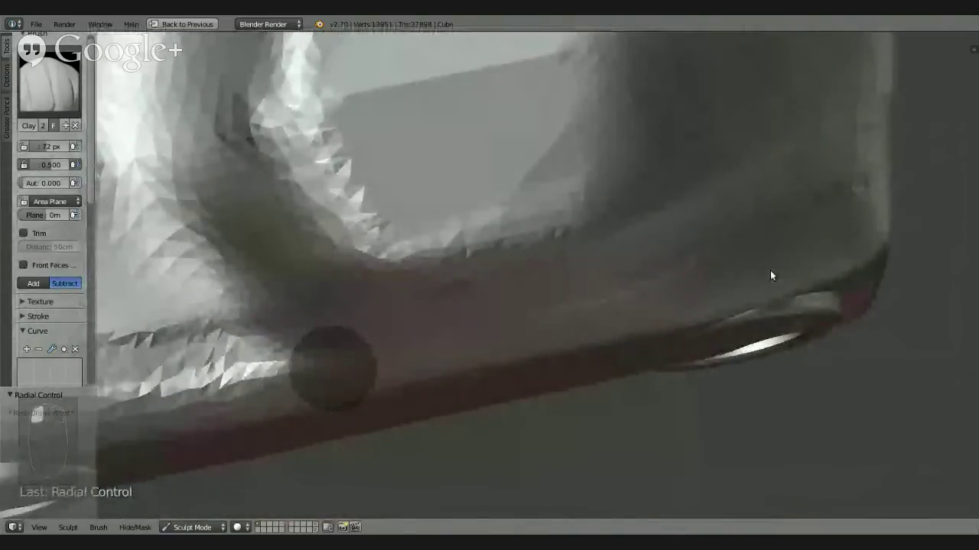
left_click(731, 282)
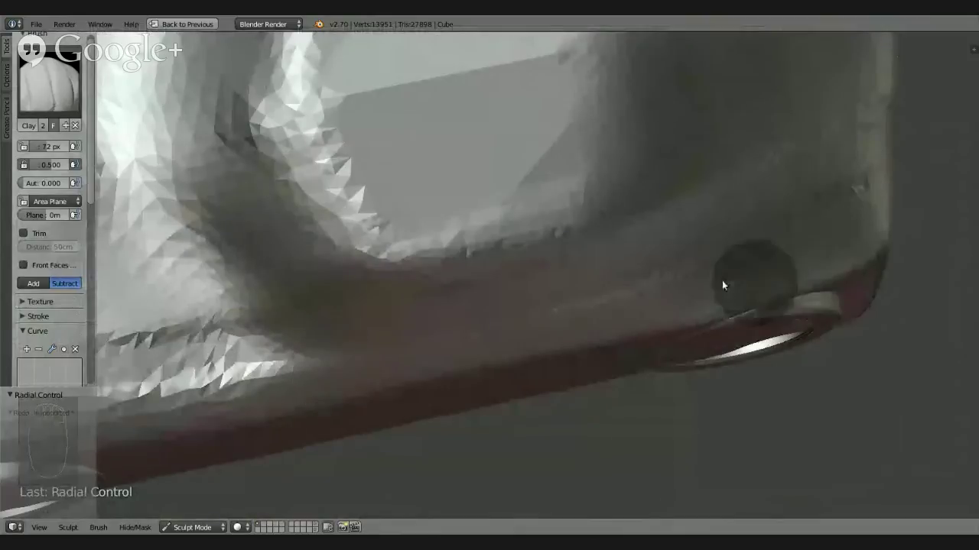
mouse_move(830, 222)
left_mouse_down()
mouse_move(875, 197)
mouse_move(514, 363)
mouse_move(630, 314)
mouse_move(201, 406)
left_mouse_up()
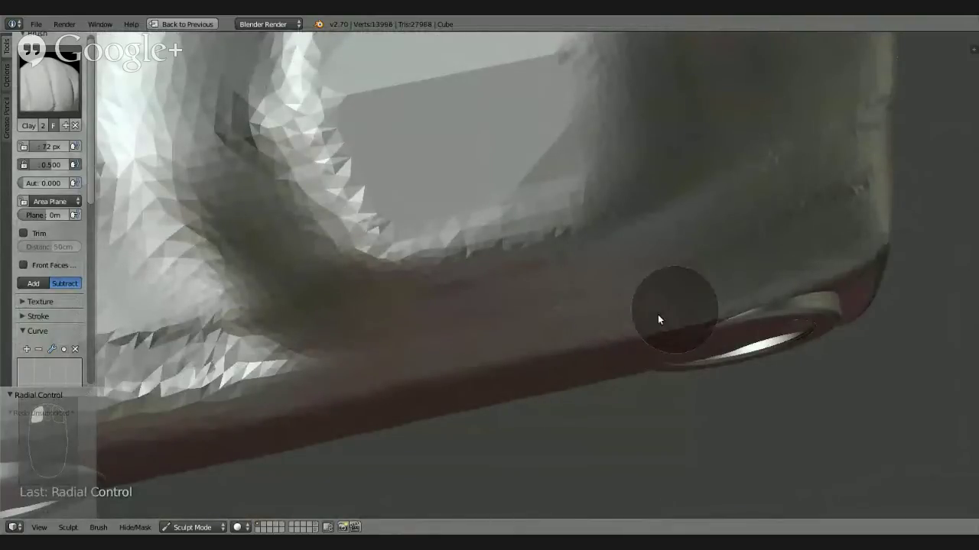
mouse_move(657, 318)
middle_mouse_down()
mouse_move(683, 217)
mouse_move(732, 216)
mouse_move(634, 299)
middle_mouse_up()
Smooth the carved side window recess and its edges with the Flatten brush, from the windshield pillar to the rear fender
left_click(38, 97)
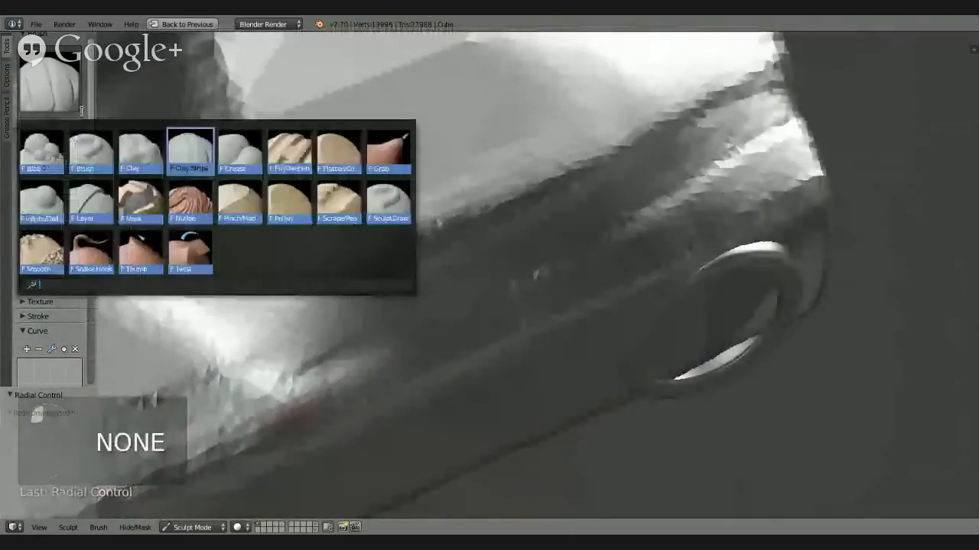
left_click(339, 149)
mouse_move(338, 153)
middle_mouse_down()
mouse_move(443, 334)
mouse_move(533, 353)
mouse_move(525, 317)
middle_mouse_up()
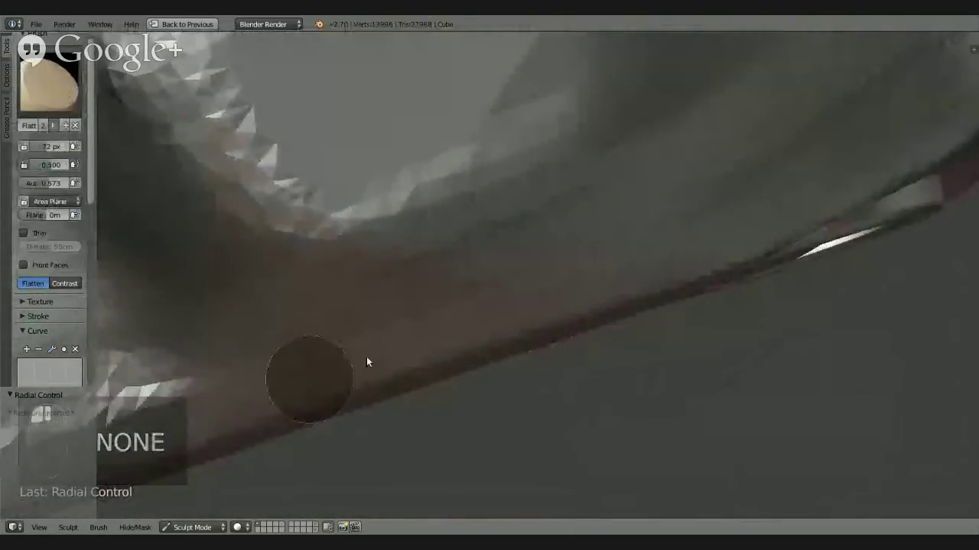
mouse_move(521, 317)
left_mouse_down()
mouse_move(869, 163)
mouse_move(431, 340)
left_mouse_up()
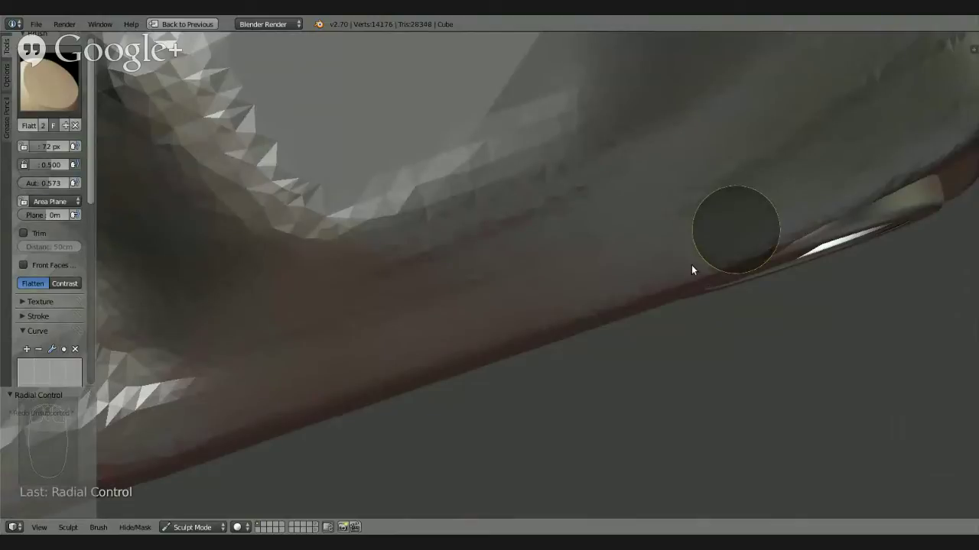
mouse_move(683, 284)
middle_mouse_down()
mouse_move(618, 214)
mouse_move(589, 212)
mouse_move(711, 230)
mouse_move(688, 224)
middle_mouse_up()
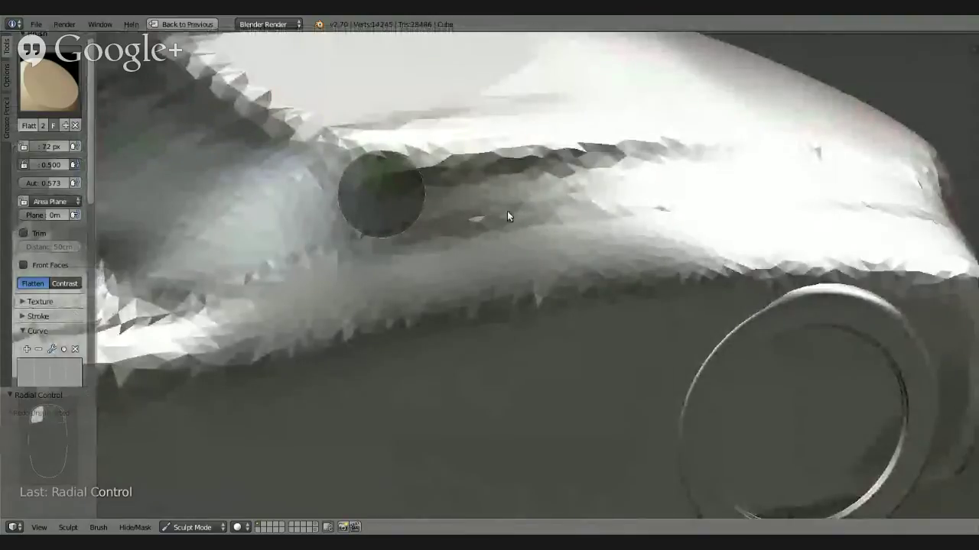
mouse_move(402, 219)
left_mouse_down()
mouse_move(535, 186)
mouse_move(925, 153)
left_mouse_up()
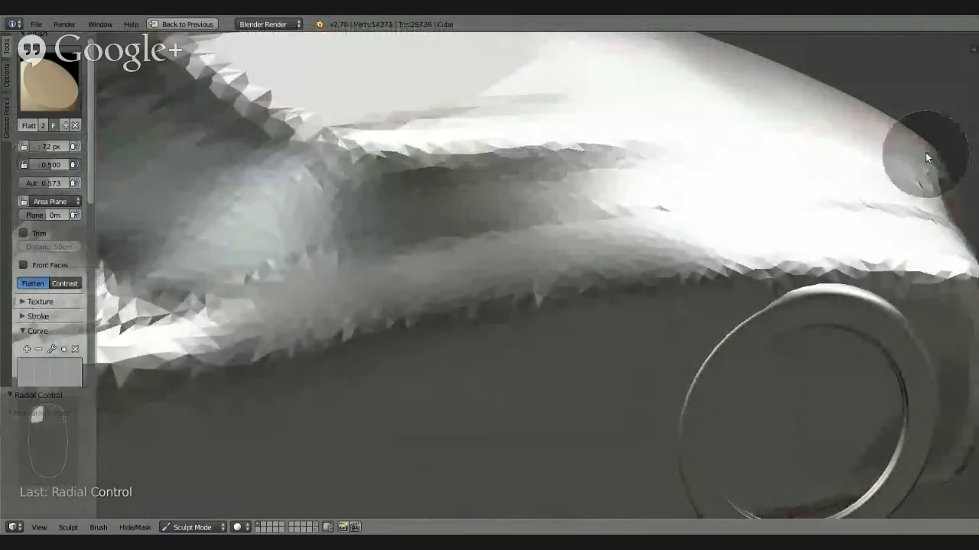
mouse_move(372, 215)
left_mouse_down()
mouse_move(455, 193)
mouse_move(719, 165)
left_mouse_up()
left_click_drag(382, 186, 699, 145)
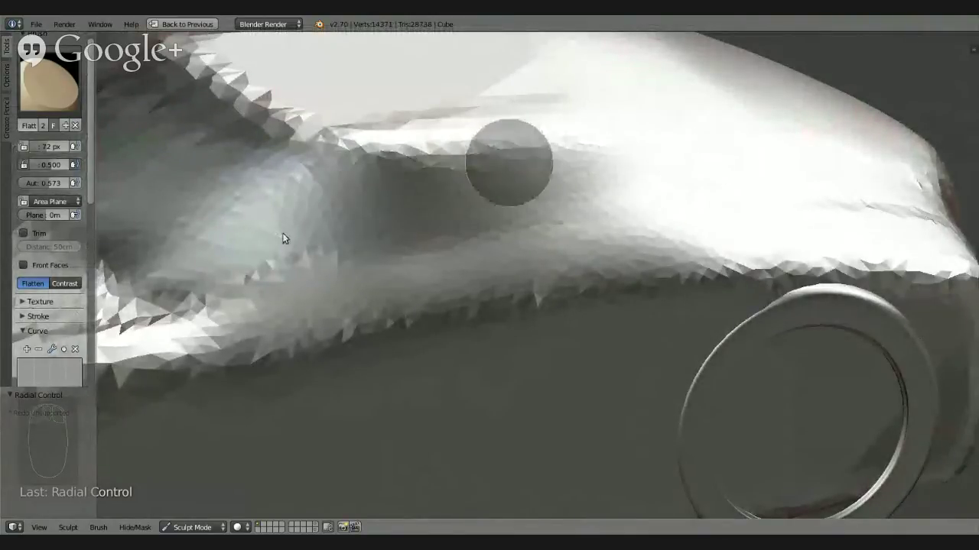
left_click_drag(448, 221, 890, 193)
Flatten the rear fender surface and the rough tail panel beside the rear wheel
mouse_move(890, 192)
middle_mouse_down()
mouse_move(622, 215)
mouse_move(634, 235)
mouse_move(627, 148)
mouse_move(649, 275)
mouse_move(629, 323)
mouse_move(620, 252)
middle_mouse_up()
mouse_move(620, 252)
left_mouse_down()
mouse_move(738, 456)
mouse_move(612, 225)
mouse_move(756, 504)
left_mouse_up()
mouse_move(755, 505)
middle_mouse_down()
mouse_move(673, 332)
mouse_move(691, 316)
mouse_move(646, 243)
middle_mouse_up()
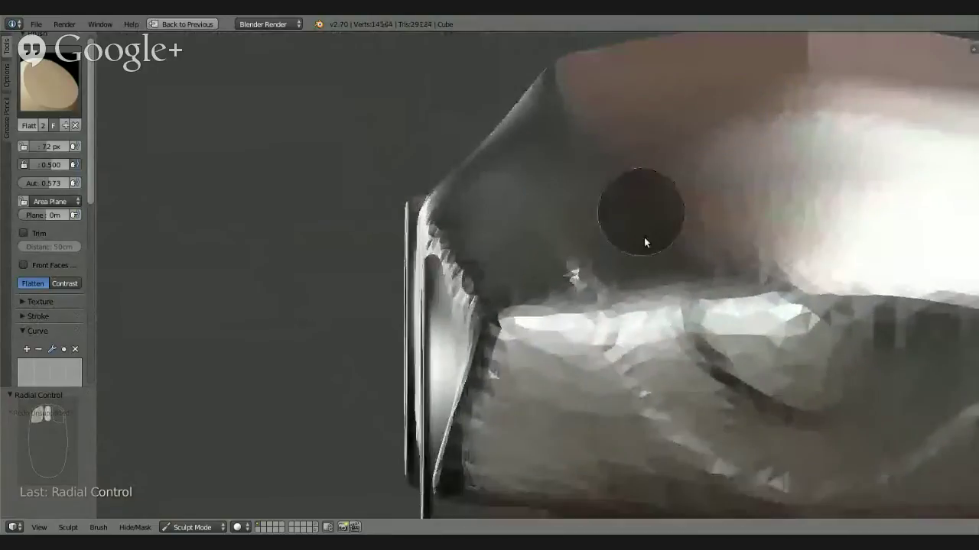
mouse_move(809, 413)
left_mouse_down()
mouse_move(645, 298)
mouse_move(780, 428)
mouse_move(643, 330)
mouse_move(768, 377)
mouse_move(647, 323)
mouse_move(809, 393)
left_mouse_up()
middle_click_drag(808, 393, 710, 255)
mouse_move(496, 367)
left_mouse_down()
mouse_move(790, 396)
mouse_move(438, 396)
mouse_move(485, 321)
mouse_move(370, 389)
mouse_move(413, 205)
left_mouse_up()
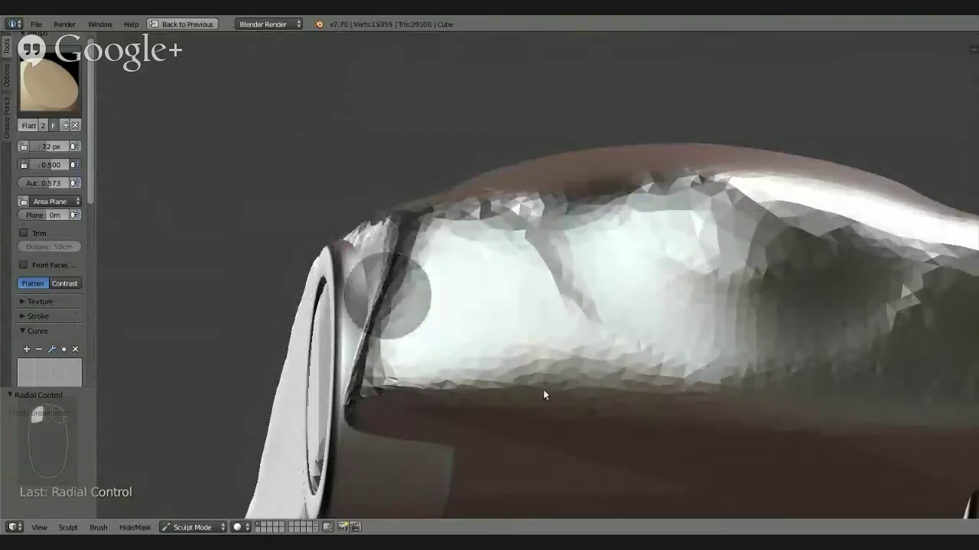
mouse_move(690, 428)
middle_mouse_down()
mouse_move(695, 400)
mouse_move(705, 426)
mouse_move(683, 409)
mouse_move(719, 286)
middle_mouse_up()
mouse_move(753, 238)
left_mouse_down()
mouse_move(732, 213)
mouse_move(727, 221)
mouse_move(743, 229)
mouse_move(721, 235)
mouse_move(685, 218)
mouse_move(752, 263)
mouse_move(743, 229)
left_mouse_up()
mouse_move(742, 230)
middle_mouse_down()
mouse_move(644, 185)
mouse_move(594, 207)
mouse_move(655, 223)
mouse_move(486, 177)
mouse_move(574, 209)
mouse_move(568, 181)
mouse_move(546, 184)
mouse_move(593, 243)
mouse_move(693, 208)
mouse_move(638, 198)
mouse_move(611, 245)
mouse_move(564, 260)
mouse_move(487, 243)
mouse_move(524, 227)
mouse_move(588, 234)
mouse_move(506, 209)
mouse_move(487, 258)
mouse_move(421, 304)
mouse_move(601, 183)
mouse_move(525, 210)
mouse_move(645, 222)
mouse_move(546, 245)
mouse_move(529, 264)
mouse_move(555, 323)
mouse_move(382, 303)
mouse_move(410, 296)
mouse_move(452, 258)
mouse_move(413, 369)
mouse_move(404, 349)
middle_mouse_up()
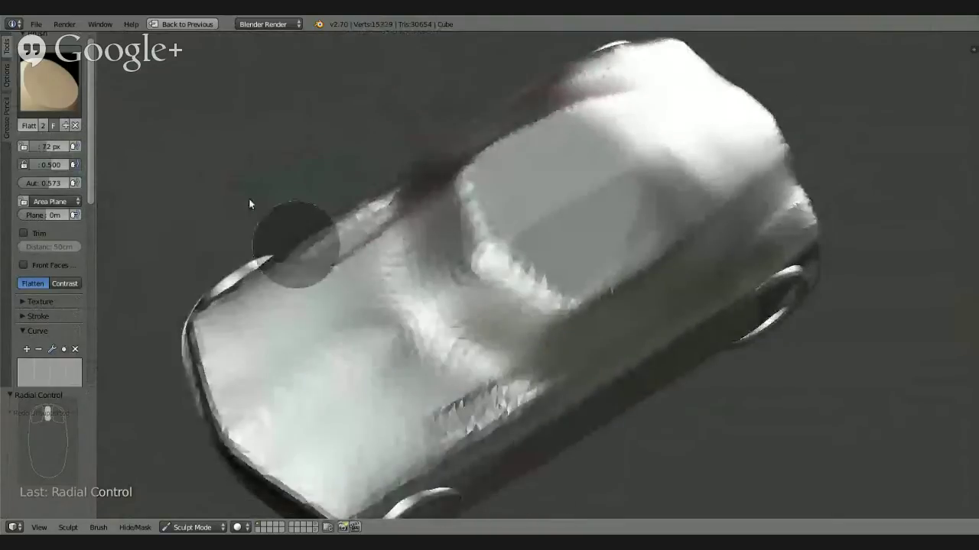
Build up a raised ridge along the front fender beside the hood with the Clay Strips brush in Add mode
left_click(39, 84)
left_click(198, 157)
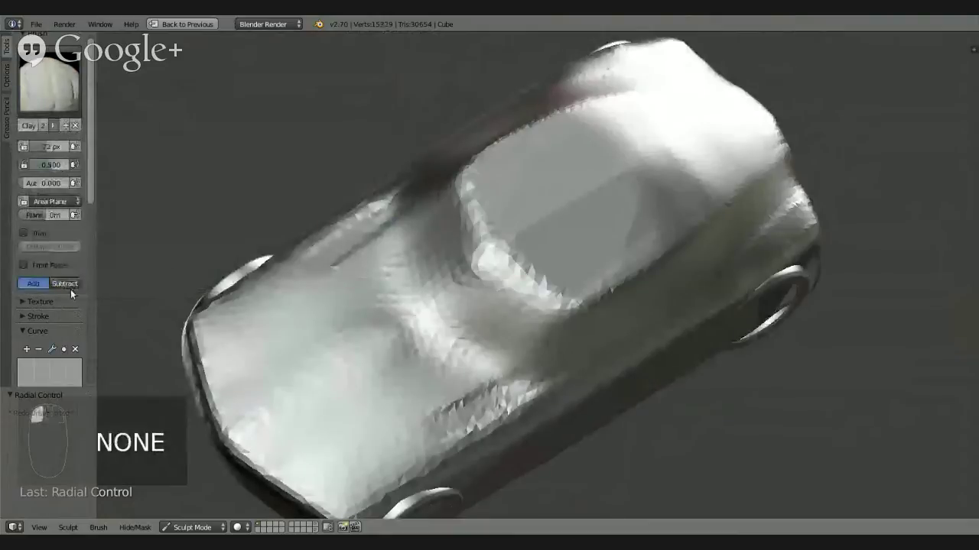
mouse_move(261, 289)
middle_mouse_down()
mouse_move(362, 418)
mouse_move(405, 356)
mouse_move(464, 345)
mouse_move(453, 313)
middle_mouse_up()
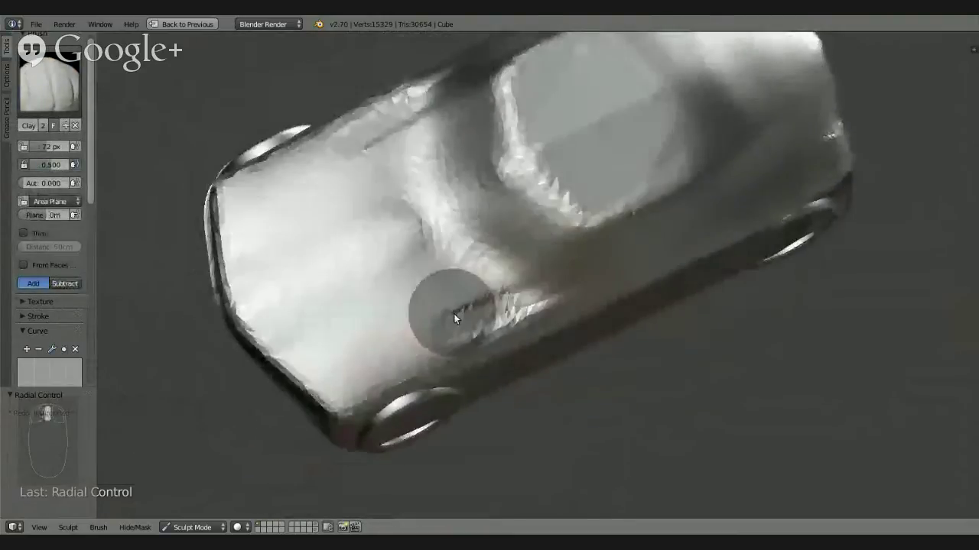
scroll(454, 306, "up", 3)
mouse_move(513, 294)
left_mouse_down()
mouse_move(281, 409)
mouse_move(489, 317)
mouse_move(231, 417)
mouse_move(309, 406)
left_mouse_up()
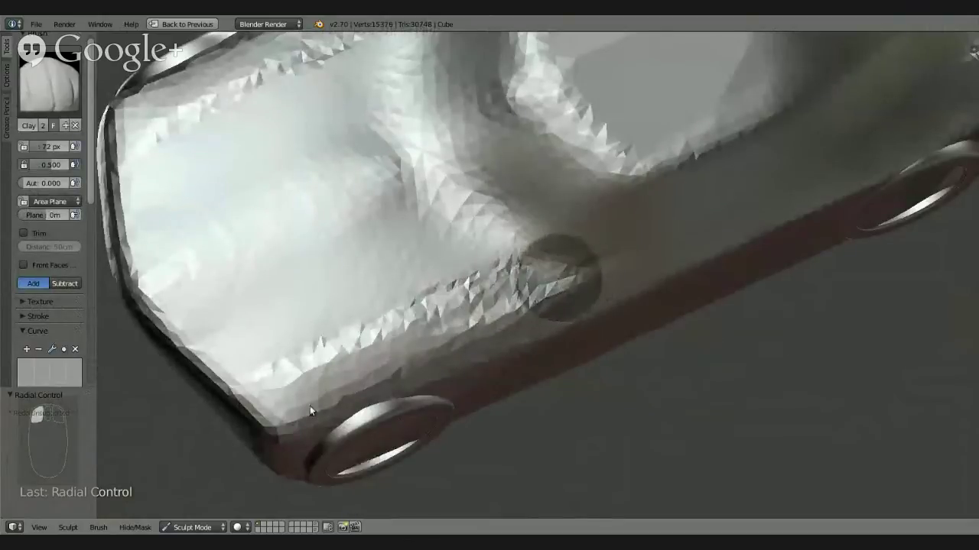
left_click_drag(231, 434, 566, 290)
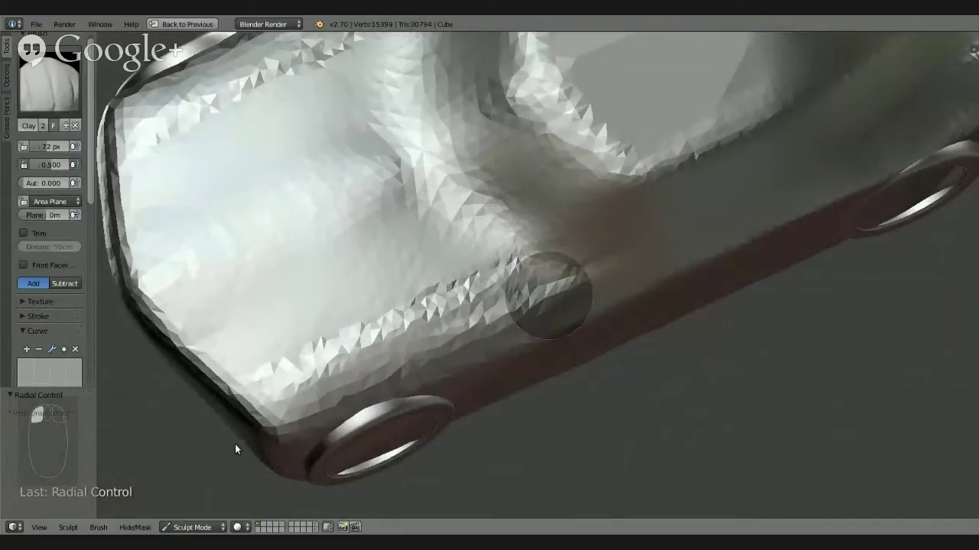
left_click_drag(412, 365, 552, 294)
left_click_drag(259, 430, 258, 428)
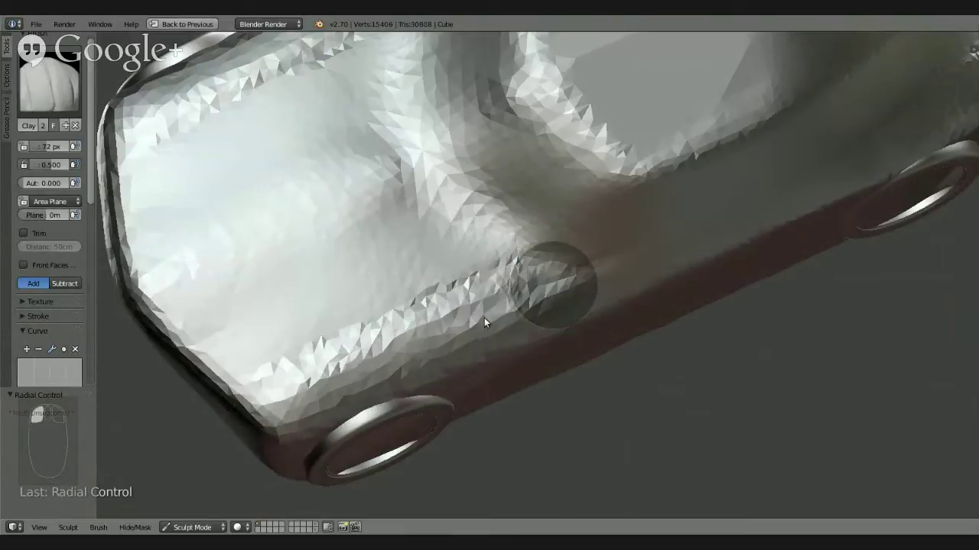
left_click_drag(233, 448, 563, 285)
mouse_move(240, 438)
left_mouse_down()
mouse_move(532, 289)
mouse_move(279, 422)
mouse_move(568, 290)
mouse_move(493, 341)
mouse_move(545, 323)
left_mouse_up()
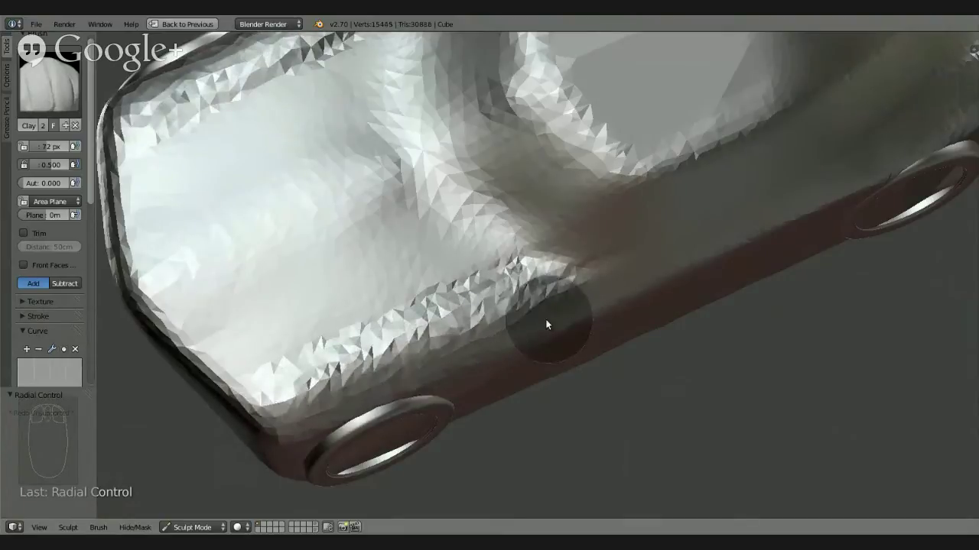
Build up a flared wheel arch on the body around the front wheel with adding Clay Strips strokes
mouse_move(546, 322)
middle_mouse_down()
mouse_move(649, 210)
mouse_move(550, 256)
mouse_move(595, 203)
mouse_move(640, 257)
mouse_move(574, 263)
mouse_move(607, 270)
mouse_move(435, 286)
mouse_move(436, 317)
mouse_move(520, 279)
mouse_move(480, 330)
mouse_move(524, 288)
mouse_move(605, 354)
mouse_move(550, 339)
mouse_move(570, 341)
mouse_move(566, 290)
mouse_move(578, 315)
mouse_move(542, 371)
mouse_move(561, 298)
mouse_move(562, 329)
mouse_move(562, 315)
mouse_move(615, 310)
mouse_move(590, 304)
middle_mouse_up()
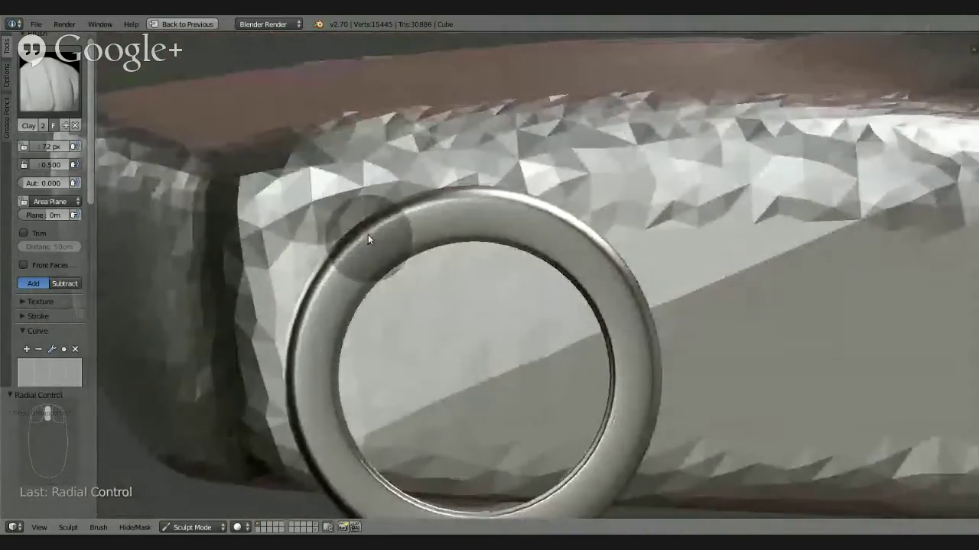
mouse_move(381, 205)
left_mouse_down()
mouse_move(299, 331)
mouse_move(370, 267)
mouse_move(359, 221)
mouse_move(293, 476)
mouse_move(334, 214)
mouse_move(293, 507)
mouse_move(361, 187)
mouse_move(281, 507)
mouse_move(273, 476)
mouse_move(382, 207)
mouse_move(329, 263)
left_mouse_up()
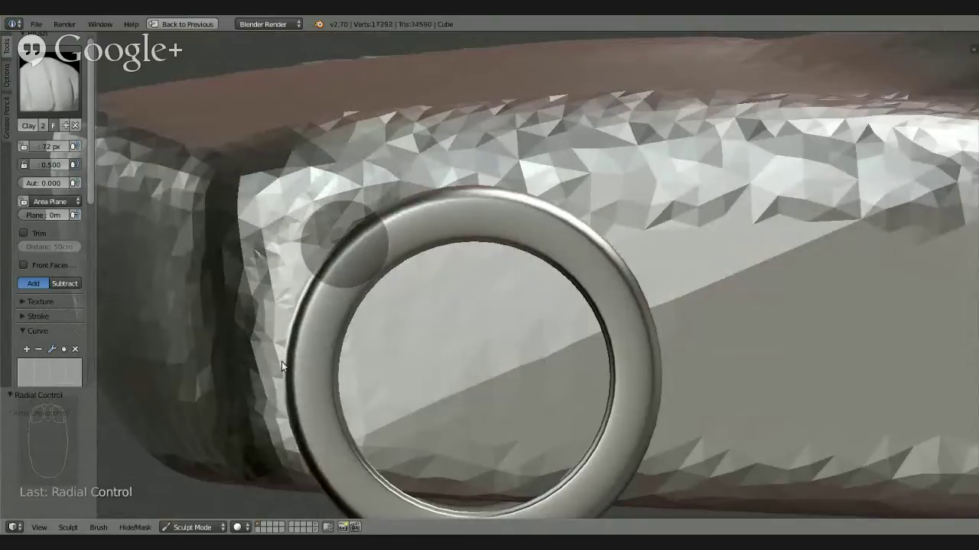
mouse_move(382, 247)
left_mouse_down()
mouse_move(315, 275)
mouse_move(497, 163)
mouse_move(440, 194)
left_mouse_up()
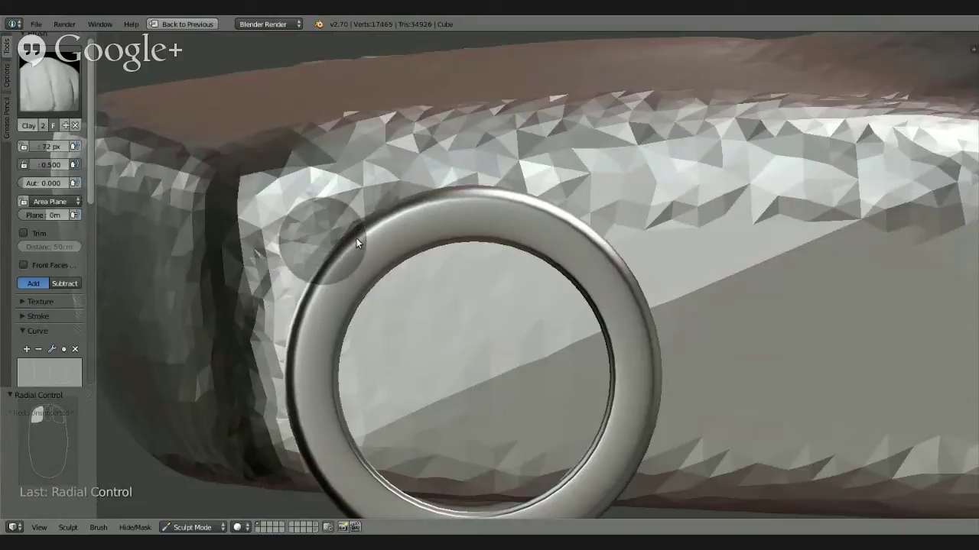
mouse_move(337, 244)
left_mouse_down()
mouse_move(417, 182)
mouse_move(435, 188)
mouse_move(400, 200)
mouse_move(561, 209)
mouse_move(666, 270)
left_mouse_up()
mouse_move(589, 220)
left_mouse_down()
mouse_move(623, 233)
mouse_move(702, 405)
mouse_move(630, 244)
mouse_move(708, 441)
mouse_move(680, 332)
mouse_move(664, 310)
mouse_move(670, 370)
mouse_move(653, 263)
mouse_move(584, 201)
mouse_move(707, 414)
mouse_move(644, 258)
mouse_move(710, 426)
left_mouse_up()
left_click_drag(623, 204, 649, 261)
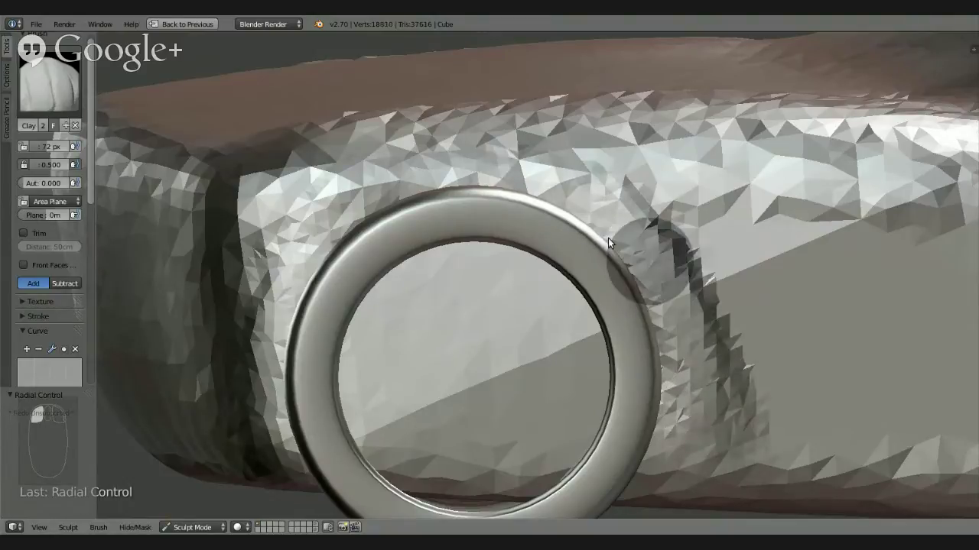
mouse_move(407, 185)
left_mouse_down()
mouse_move(670, 265)
mouse_move(424, 190)
mouse_move(583, 214)
mouse_move(309, 223)
mouse_move(340, 204)
mouse_move(646, 267)
mouse_move(575, 237)
left_mouse_up()
mouse_move(575, 238)
middle_mouse_down()
mouse_move(684, 279)
mouse_move(690, 263)
mouse_move(563, 236)
mouse_move(494, 247)
mouse_move(581, 261)
mouse_move(452, 243)
middle_mouse_up()
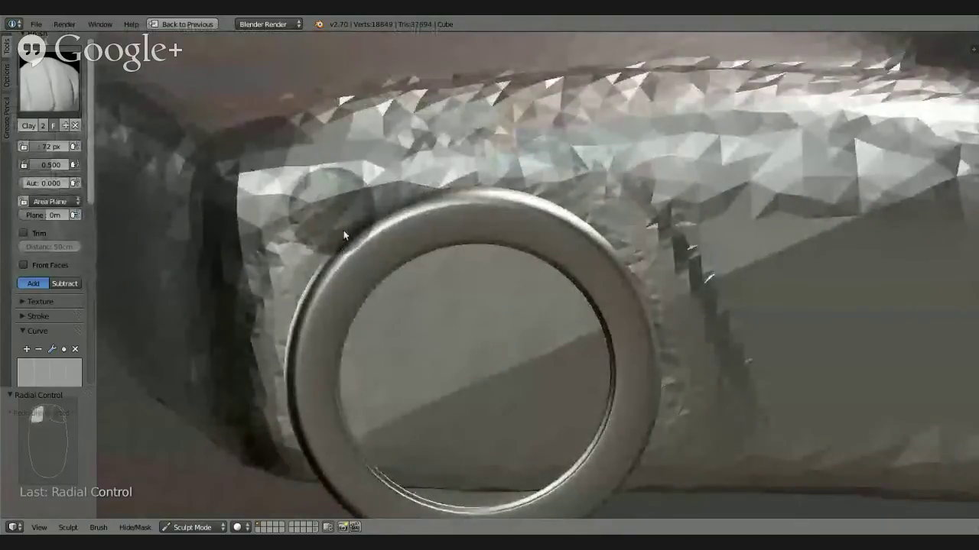
mouse_move(321, 273)
left_mouse_down()
mouse_move(340, 231)
mouse_move(404, 181)
mouse_move(531, 163)
mouse_move(631, 237)
mouse_move(726, 380)
mouse_move(586, 156)
mouse_move(736, 334)
left_mouse_up()
mouse_move(735, 334)
middle_mouse_down()
mouse_move(754, 296)
mouse_move(703, 302)
mouse_move(671, 354)
mouse_move(583, 272)
mouse_move(573, 383)
mouse_move(632, 212)
mouse_move(625, 227)
mouse_move(584, 221)
mouse_move(563, 276)
mouse_move(609, 198)
middle_mouse_up()
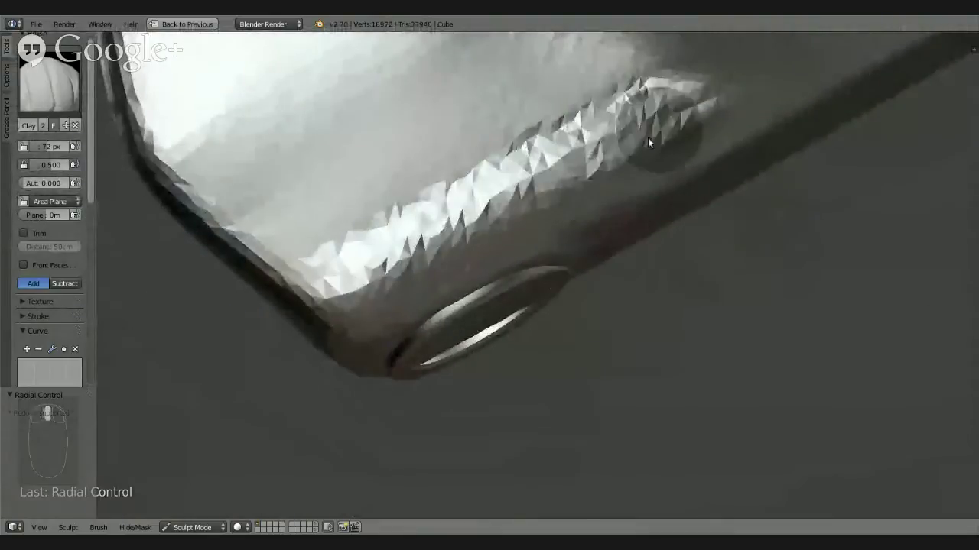
Finish the raised ridge along the front fender with Clay Strips, and smooth the hood and its front edge with the Flatten brush
left_click_drag(559, 184, 670, 105)
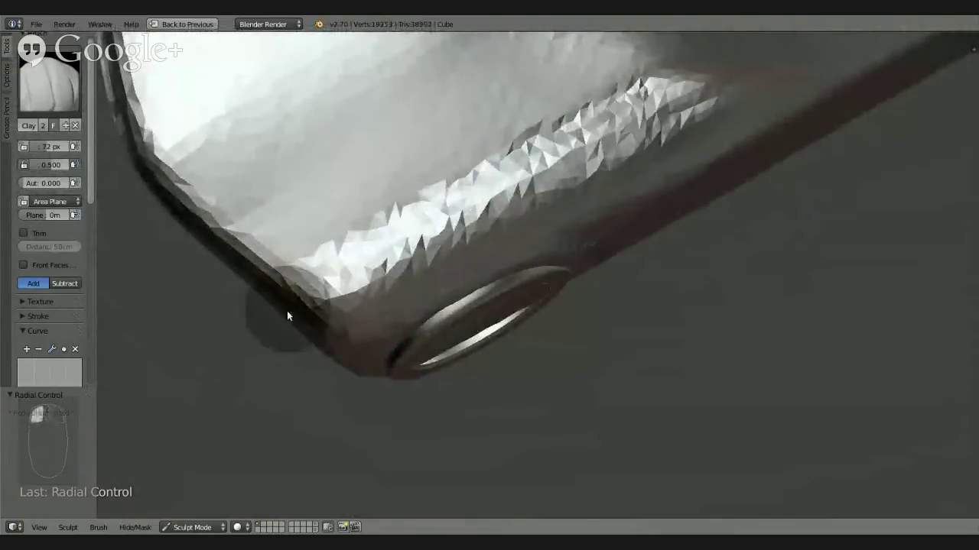
mouse_move(287, 310)
middle_mouse_down()
mouse_move(454, 243)
mouse_move(493, 193)
mouse_move(419, 225)
mouse_move(498, 228)
mouse_move(460, 270)
mouse_move(433, 349)
mouse_move(325, 267)
middle_mouse_up()
left_click(48, 80)
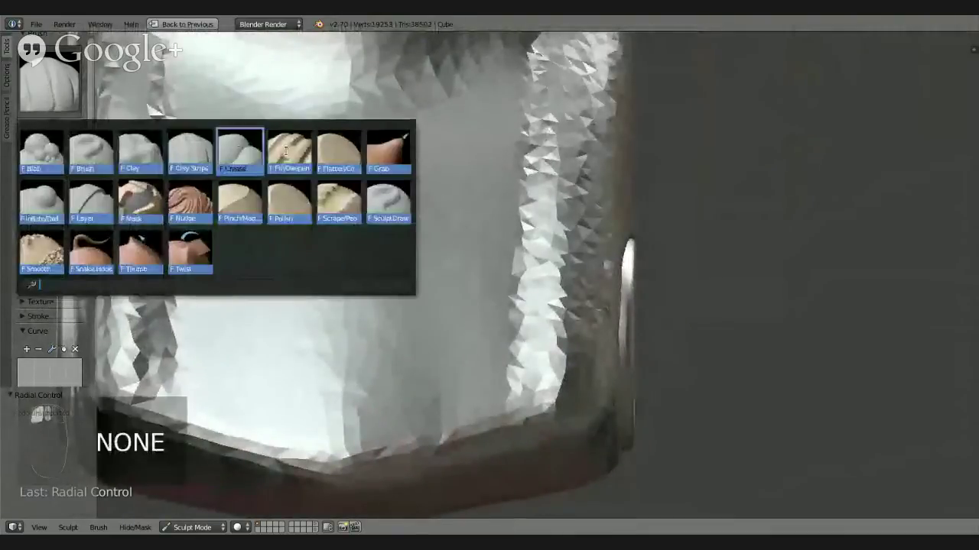
left_click(387, 149)
mouse_move(389, 288)
middle_mouse_down()
mouse_move(446, 367)
mouse_move(436, 227)
mouse_move(426, 215)
mouse_move(483, 184)
mouse_move(428, 240)
middle_mouse_up()
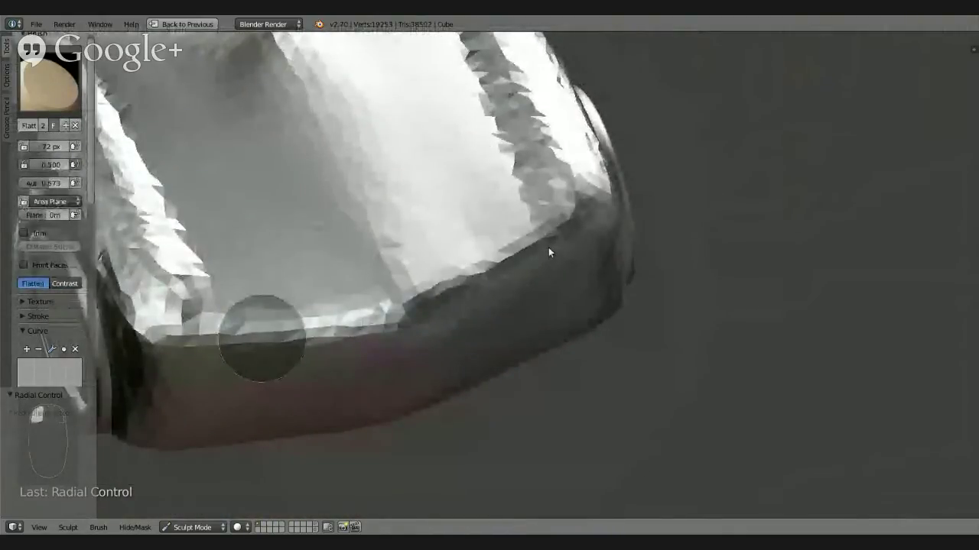
mouse_move(520, 262)
left_mouse_down()
mouse_move(382, 306)
mouse_move(223, 329)
mouse_move(350, 339)
mouse_move(556, 225)
mouse_move(273, 282)
mouse_move(431, 214)
mouse_move(494, 280)
mouse_move(430, 216)
mouse_move(437, 152)
mouse_move(280, 138)
mouse_move(296, 79)
mouse_move(344, 67)
left_mouse_up()
mouse_move(369, 153)
middle_mouse_down()
mouse_move(365, 119)
mouse_move(354, 109)
mouse_move(240, 120)
mouse_move(326, 191)
mouse_move(390, 217)
mouse_move(481, 158)
mouse_move(463, 227)
mouse_move(649, 198)
mouse_move(553, 275)
mouse_move(528, 256)
mouse_move(492, 308)
mouse_move(466, 321)
mouse_move(462, 263)
middle_mouse_up()
mouse_move(266, 148)
left_mouse_down()
mouse_move(419, 56)
mouse_move(326, 139)
mouse_move(450, 83)
left_mouse_up()
mouse_move(476, 75)
left_mouse_down()
mouse_move(487, 71)
mouse_move(307, 189)
mouse_move(464, 239)
left_mouse_up()
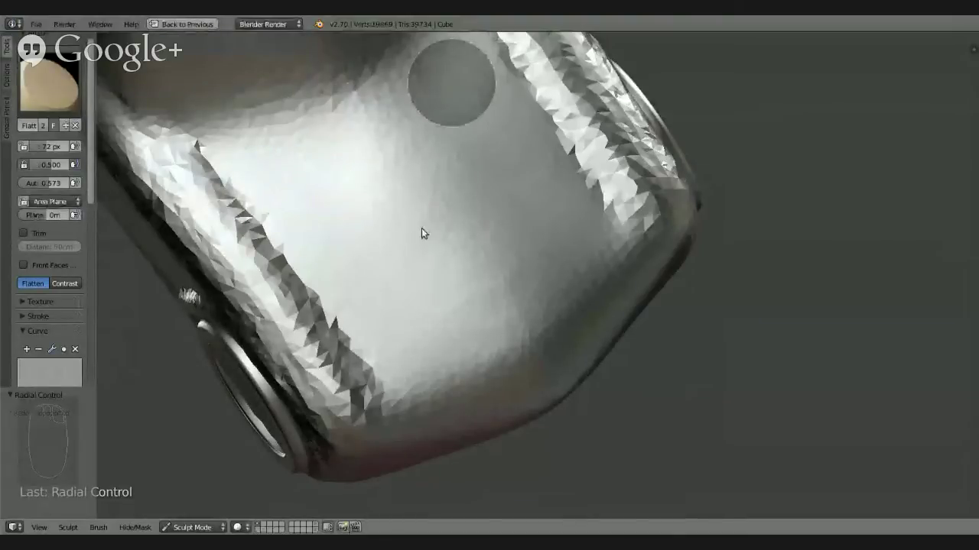
Flatten the nose's lower front edge and the front bumper side ahead of the front wheel
mouse_move(486, 309)
middle_mouse_down()
mouse_move(428, 271)
mouse_move(450, 213)
mouse_move(461, 222)
mouse_move(432, 321)
mouse_move(448, 332)
mouse_move(511, 315)
mouse_move(452, 272)
mouse_move(409, 321)
mouse_move(387, 227)
middle_mouse_up()
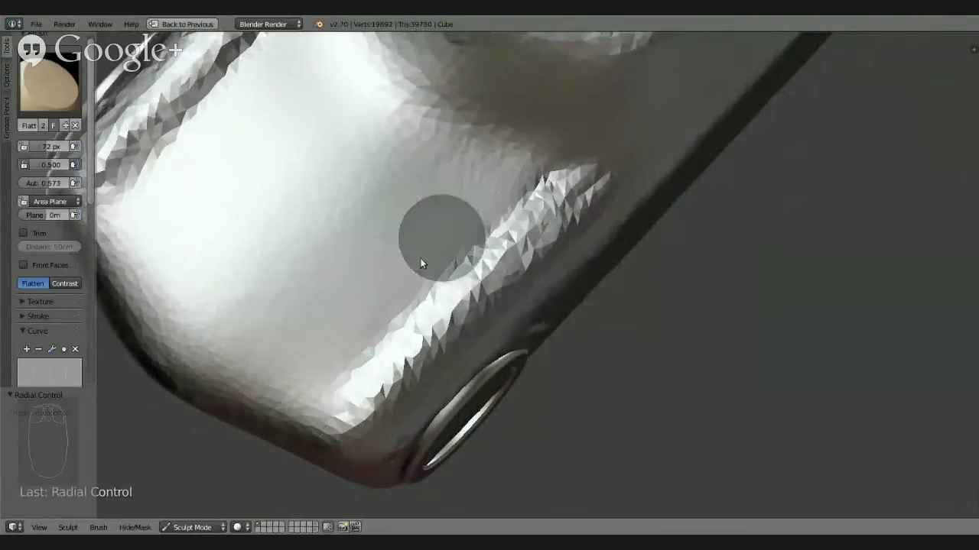
mouse_move(407, 257)
middle_mouse_down()
mouse_move(522, 90)
mouse_move(670, 98)
mouse_move(655, 146)
mouse_move(812, 116)
mouse_move(511, 228)
mouse_move(509, 184)
mouse_move(417, 177)
mouse_move(387, 281)
mouse_move(426, 254)
mouse_move(375, 321)
mouse_move(462, 212)
mouse_move(421, 280)
middle_mouse_up()
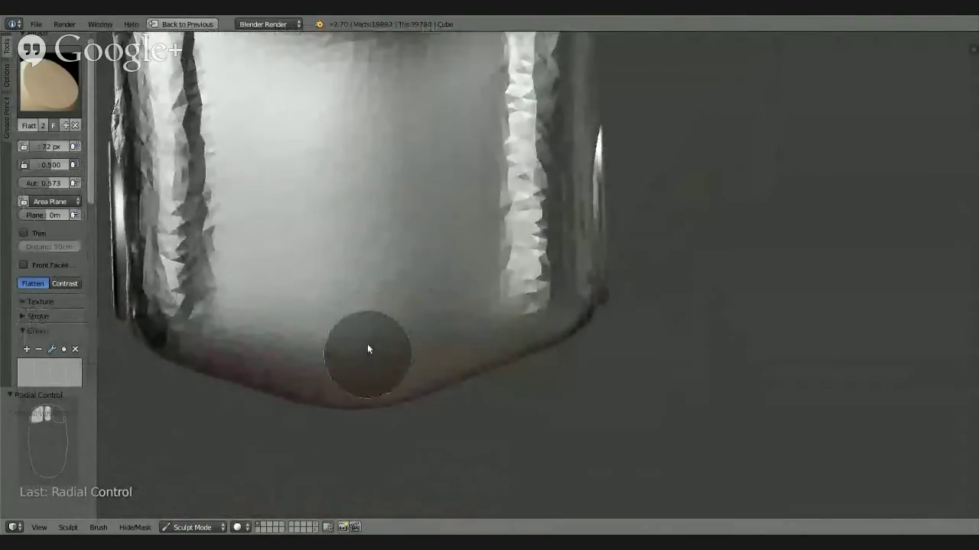
mouse_move(351, 433)
left_mouse_down()
mouse_move(443, 390)
mouse_move(203, 346)
mouse_move(482, 364)
mouse_move(552, 322)
mouse_move(227, 364)
mouse_move(334, 377)
mouse_move(510, 340)
left_mouse_up()
middle_click_drag(510, 341, 591, 425)
mouse_move(591, 425)
left_mouse_down()
mouse_move(572, 337)
mouse_move(586, 411)
mouse_move(709, 462)
left_mouse_up()
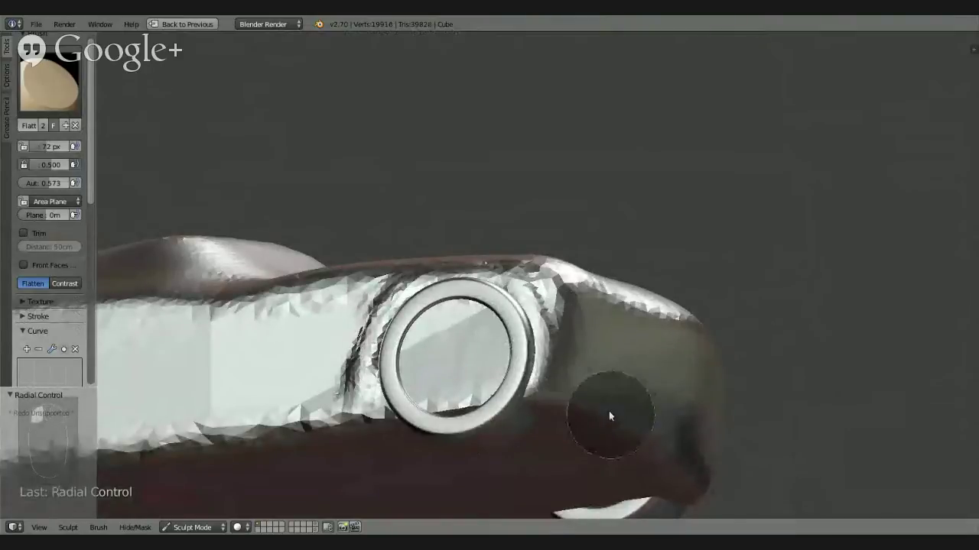
mouse_move(609, 411)
left_mouse_down()
mouse_move(740, 465)
mouse_move(711, 437)
left_mouse_up()
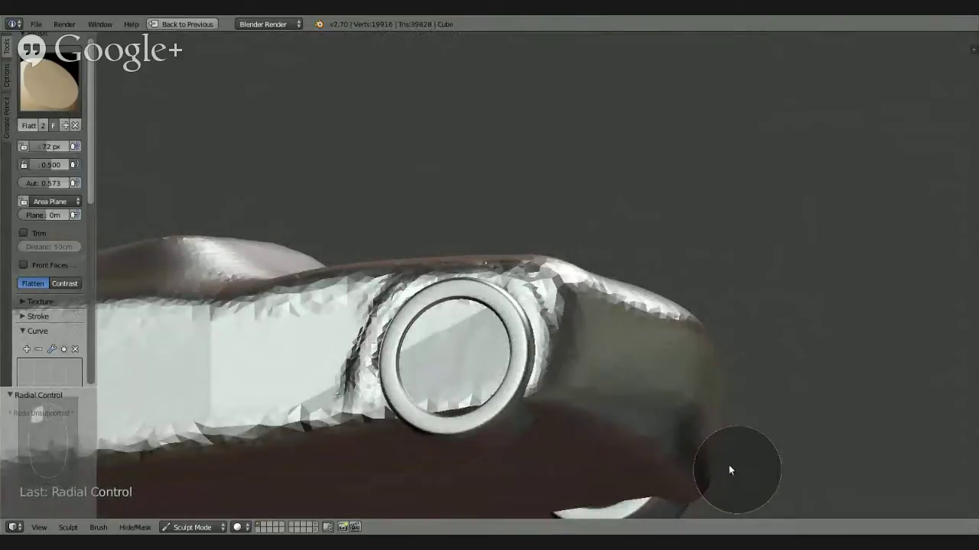
Smooth down the jagged raised ridge on the front fender beside the hood
mouse_move(697, 419)
middle_mouse_down()
mouse_move(615, 466)
mouse_move(702, 451)
mouse_move(711, 440)
mouse_move(614, 459)
mouse_move(569, 428)
mouse_move(612, 383)
mouse_move(553, 337)
mouse_move(557, 384)
mouse_move(610, 383)
mouse_move(478, 332)
mouse_move(564, 402)
mouse_move(588, 382)
mouse_move(584, 428)
mouse_move(589, 314)
middle_mouse_up()
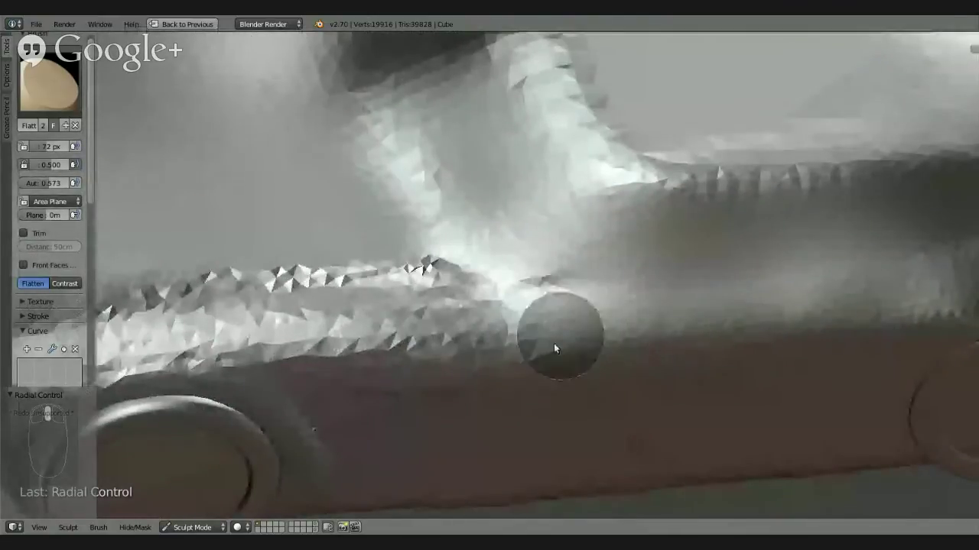
mouse_move(553, 350)
middle_mouse_down()
mouse_move(571, 408)
mouse_move(659, 293)
mouse_move(589, 253)
middle_mouse_up()
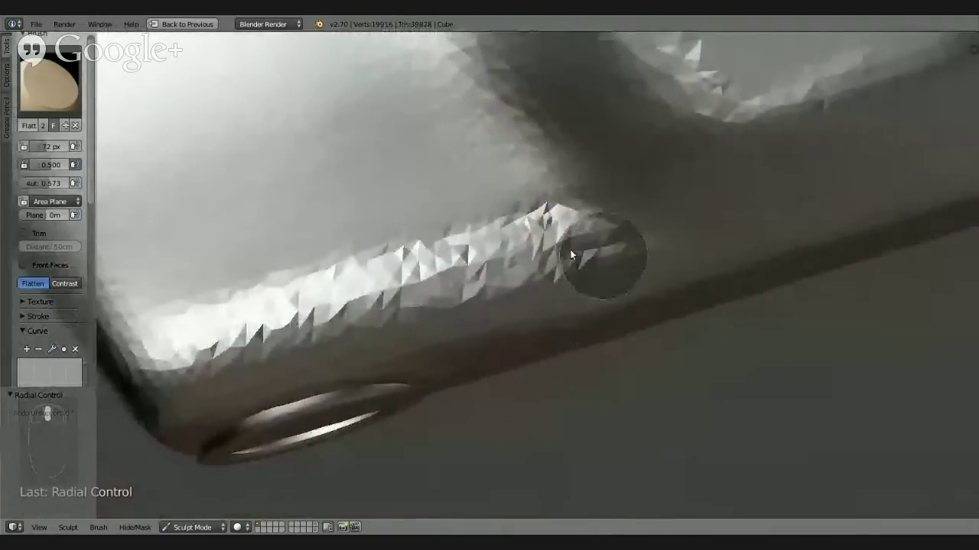
left_click(50, 81)
left_click(271, 199)
mouse_move(474, 254)
middle_mouse_down()
mouse_move(471, 293)
mouse_move(490, 271)
mouse_move(483, 251)
middle_mouse_up()
scroll(40, 86, "down", 8)
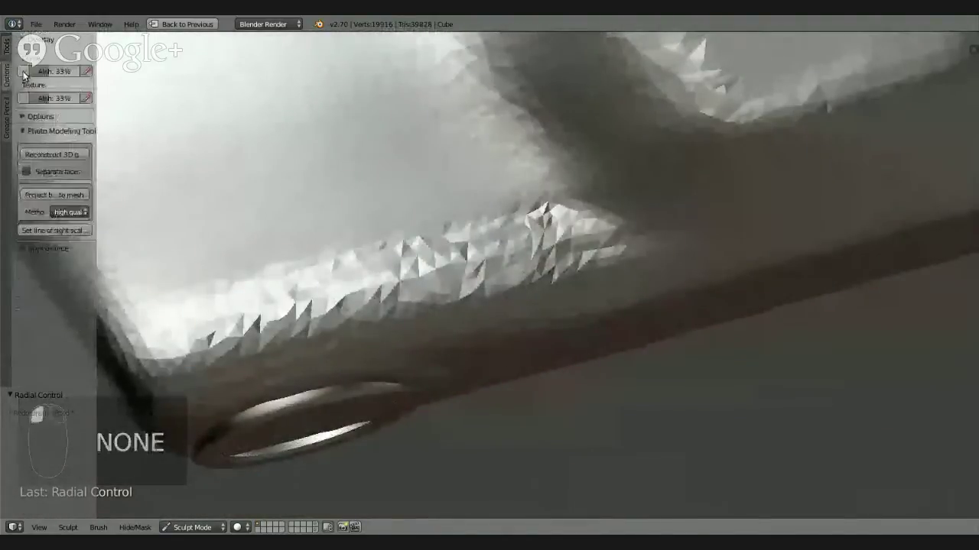
middle_click_drag(487, 286, 492, 303)
mouse_move(494, 305)
left_mouse_down()
mouse_move(459, 295)
mouse_move(643, 271)
mouse_move(187, 351)
mouse_move(585, 283)
left_mouse_up()
mouse_move(586, 283)
middle_mouse_down()
mouse_move(579, 236)
mouse_move(641, 181)
middle_mouse_up()
scroll(641, 180, "down", 3)
scroll(642, 181, "up", 1)
scroll(587, 217, "up", 2)
Even out the fender top from the front corner above the wheel back toward the windshield pillar
mouse_move(588, 217)
middle_mouse_down()
mouse_move(513, 214)
mouse_move(590, 234)
mouse_move(540, 284)
mouse_move(625, 242)
mouse_move(412, 321)
middle_mouse_up()
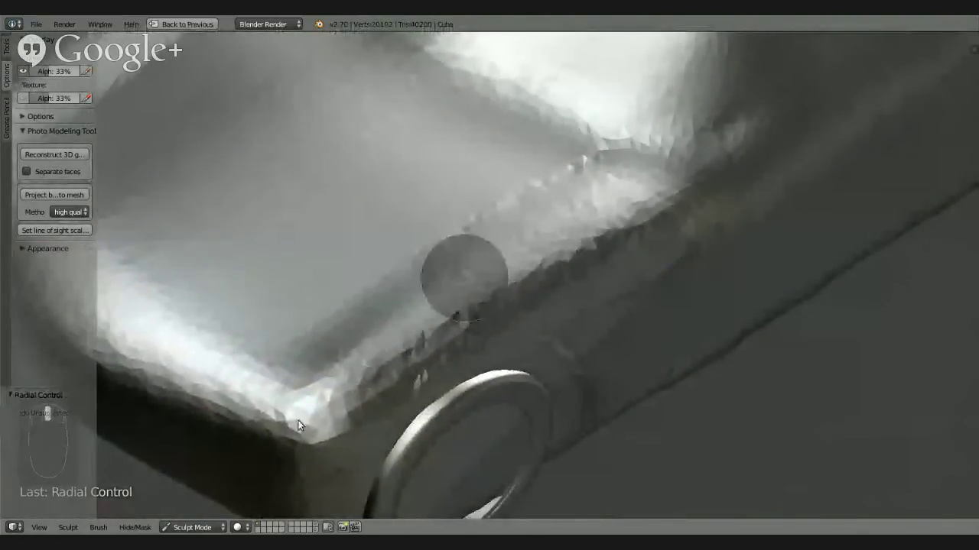
left_click_drag(303, 419, 542, 246)
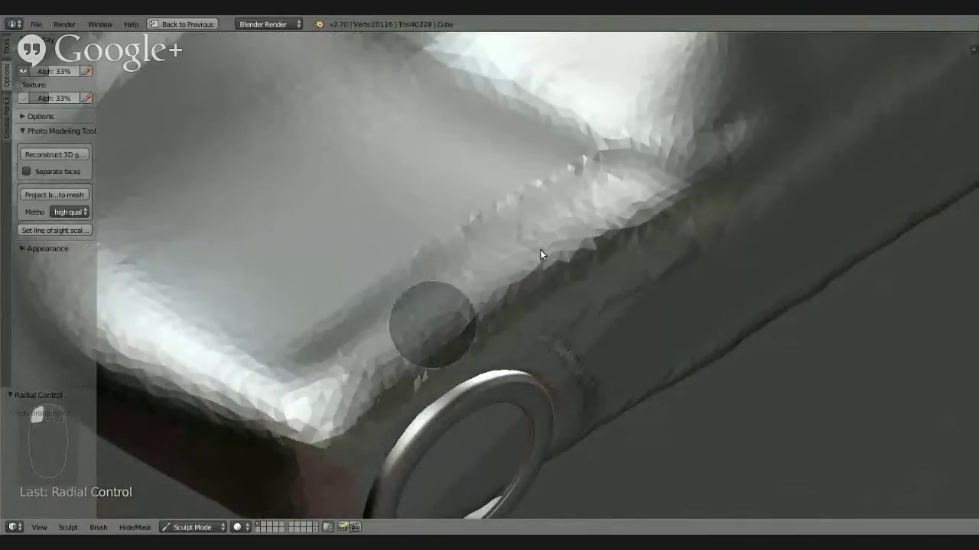
mouse_move(659, 274)
middle_mouse_down()
mouse_move(600, 201)
mouse_move(680, 332)
mouse_move(683, 275)
middle_mouse_up()
mouse_move(810, 346)
left_mouse_down()
mouse_move(595, 328)
mouse_move(853, 330)
mouse_move(555, 323)
mouse_move(914, 314)
mouse_move(869, 329)
left_mouse_up()
mouse_move(707, 325)
middle_mouse_down()
mouse_move(646, 367)
mouse_move(596, 343)
middle_mouse_up()
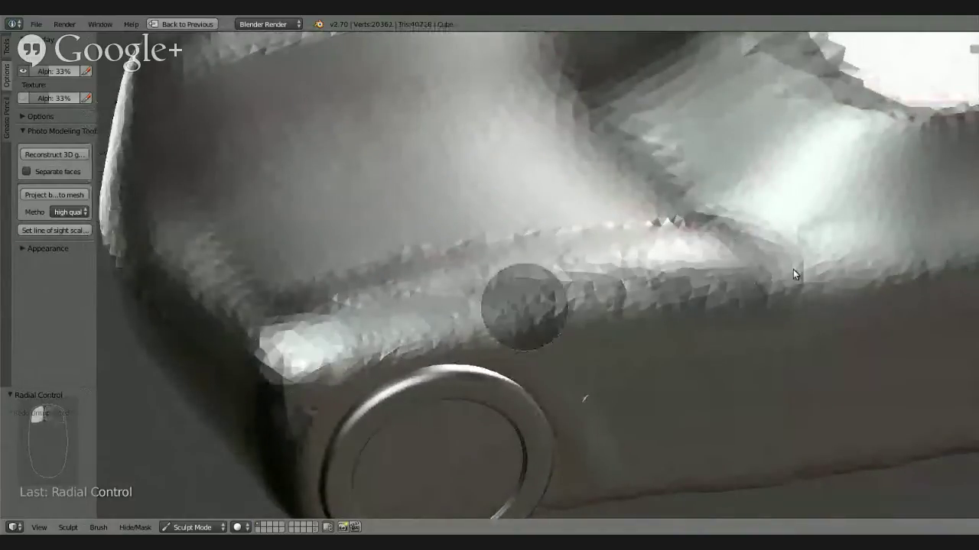
Examine the front fender, wheel arch and door side from several angles
mouse_move(738, 283)
middle_mouse_down()
mouse_move(802, 293)
mouse_move(817, 261)
mouse_move(793, 247)
mouse_move(494, 328)
middle_mouse_up()
middle_click_drag(574, 331, 248, 488)
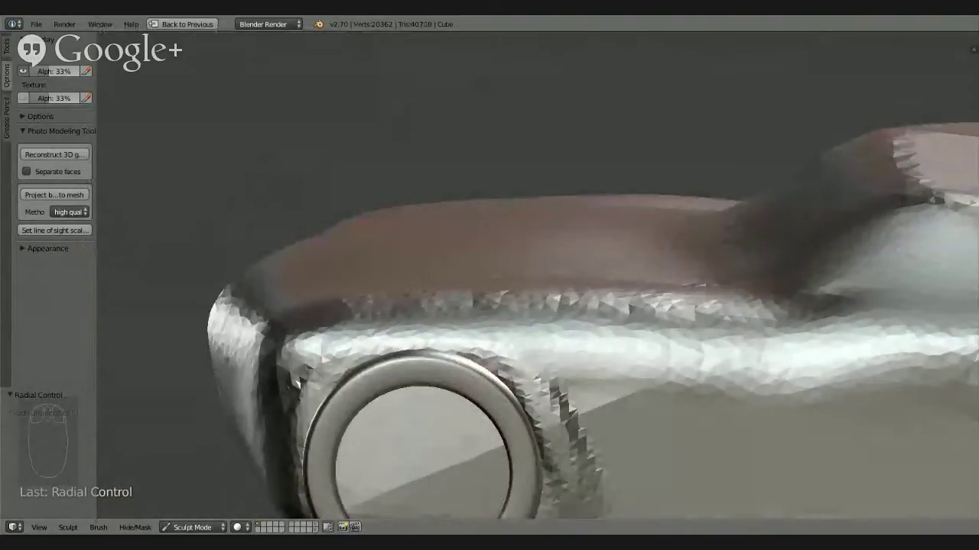
mouse_move(391, 492)
middle_mouse_down()
mouse_move(644, 299)
mouse_move(756, 309)
mouse_move(752, 324)
mouse_move(619, 303)
mouse_move(586, 350)
mouse_move(207, 511)
middle_mouse_up()
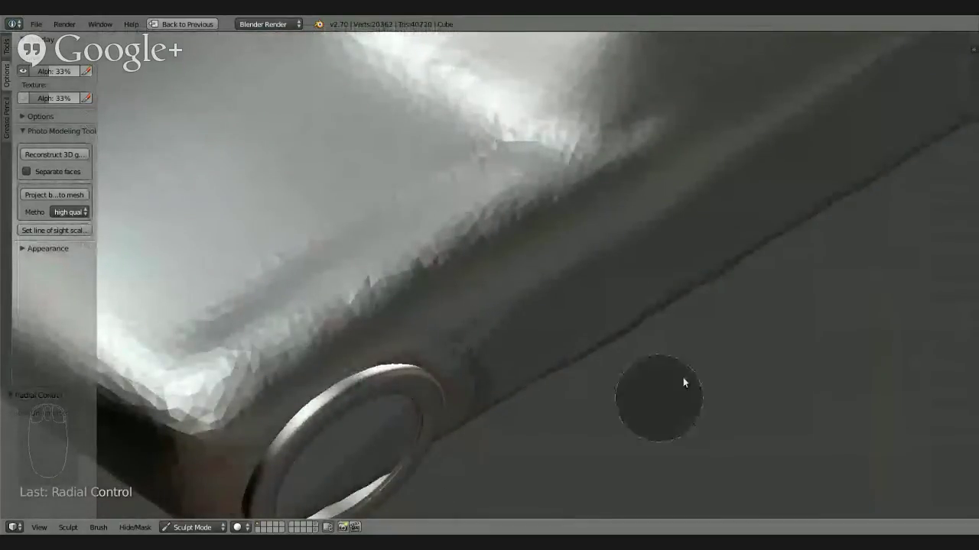
mouse_move(683, 387)
middle_mouse_down()
mouse_move(664, 284)
mouse_move(611, 295)
mouse_move(609, 282)
mouse_move(670, 301)
mouse_move(614, 251)
mouse_move(673, 236)
mouse_move(583, 249)
mouse_move(613, 239)
mouse_move(735, 261)
mouse_move(672, 257)
mouse_move(704, 241)
mouse_move(735, 242)
mouse_move(646, 235)
mouse_move(600, 251)
mouse_move(571, 240)
middle_mouse_up()
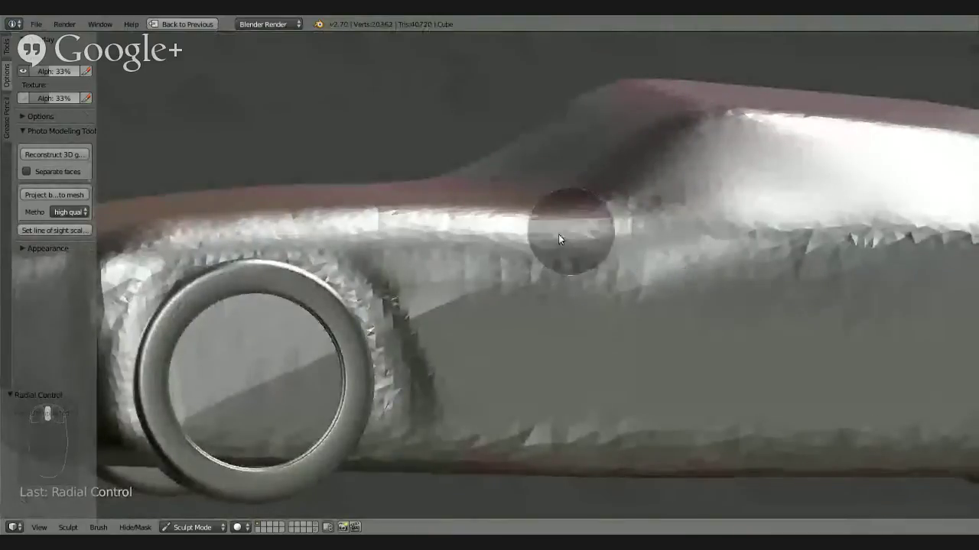
middle_click_drag(659, 268, 504, 211)
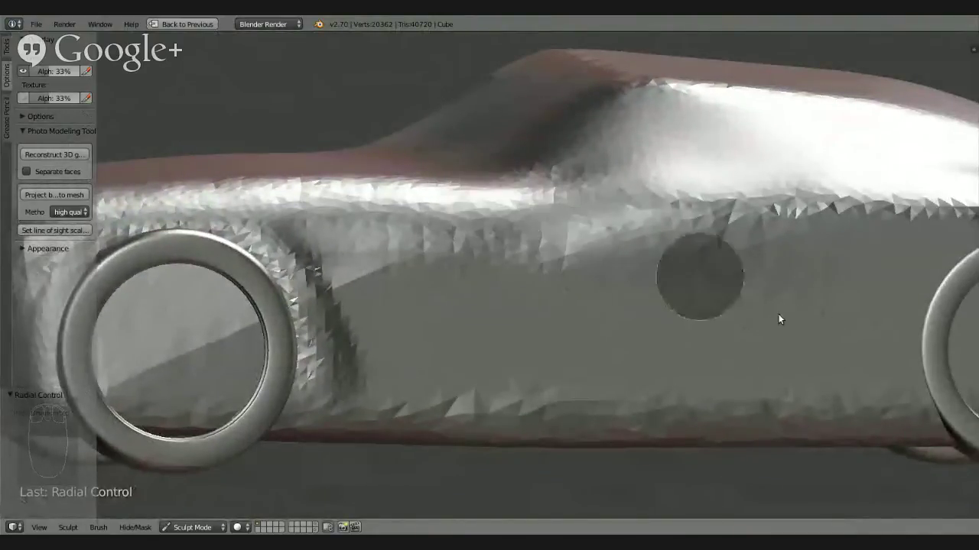
middle_click_drag(814, 280, 729, 331, "shift")
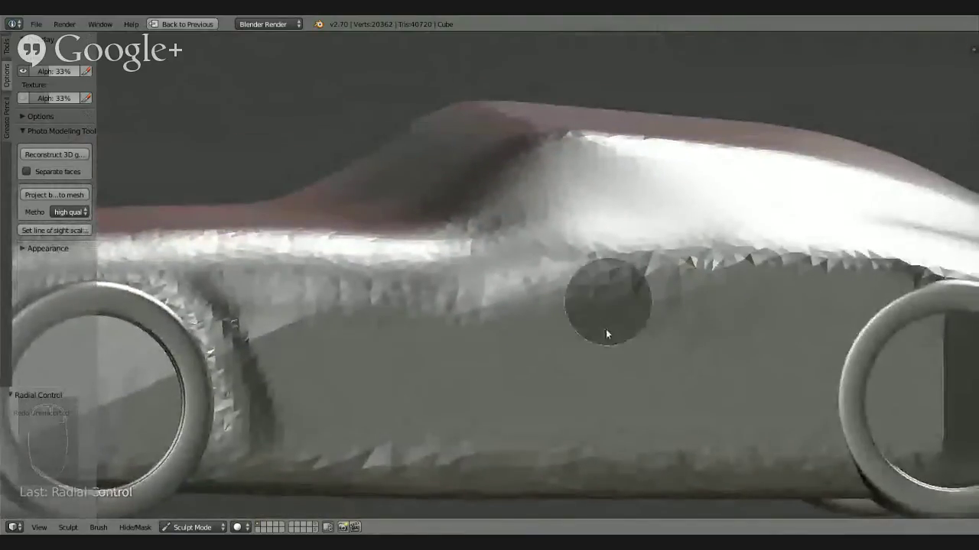
scroll(605, 337, "up", 3)
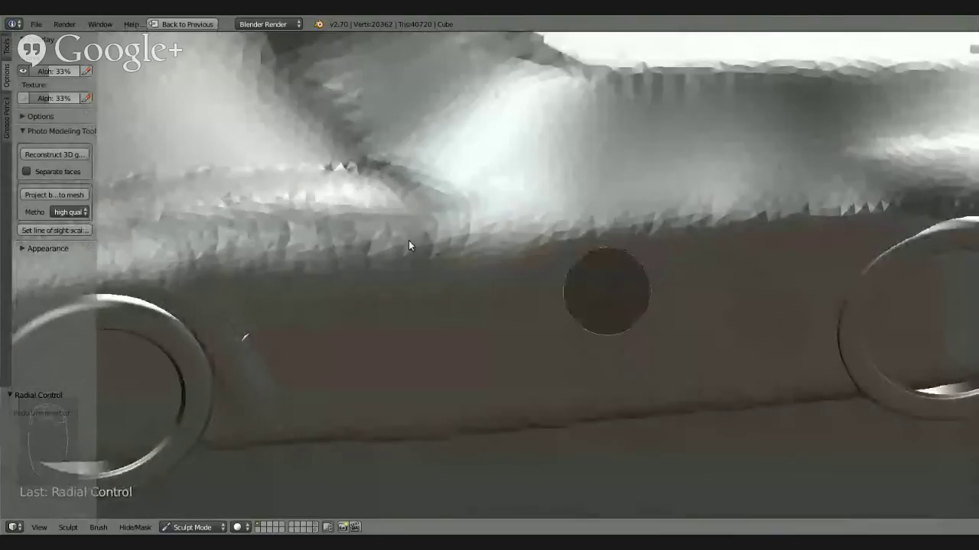
Carve into the upper door and shoulder line below the side window with the Clay Strips brush in Subtract mode
left_click(7, 47)
left_click(38, 76)
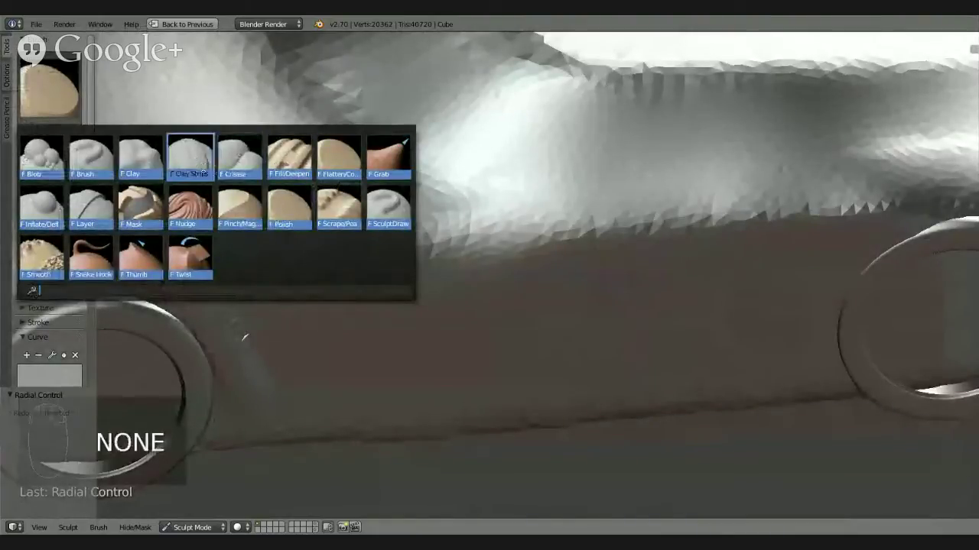
left_click(194, 161)
left_click(65, 290)
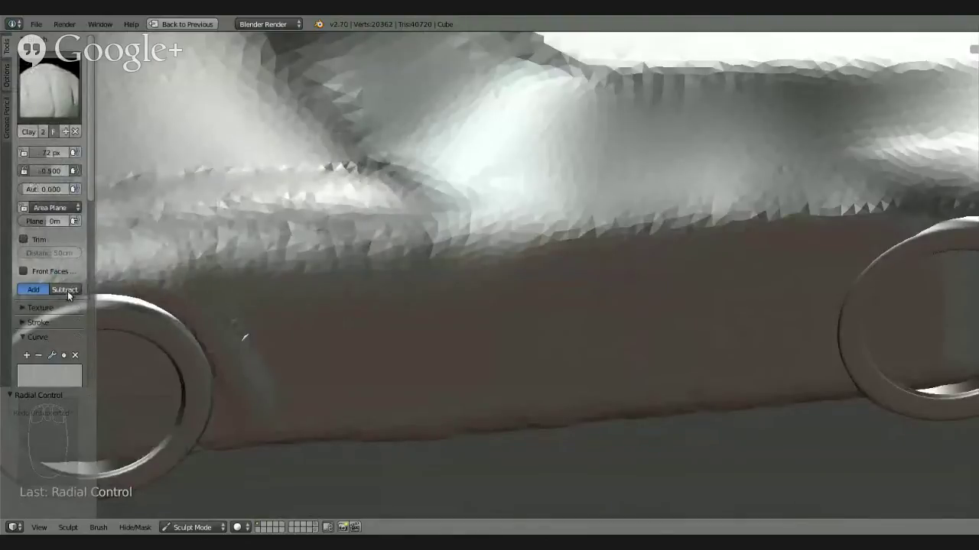
mouse_move(583, 283)
middle_mouse_down()
mouse_move(500, 331)
mouse_move(428, 356)
mouse_move(463, 276)
mouse_move(439, 328)
mouse_move(449, 256)
middle_mouse_up()
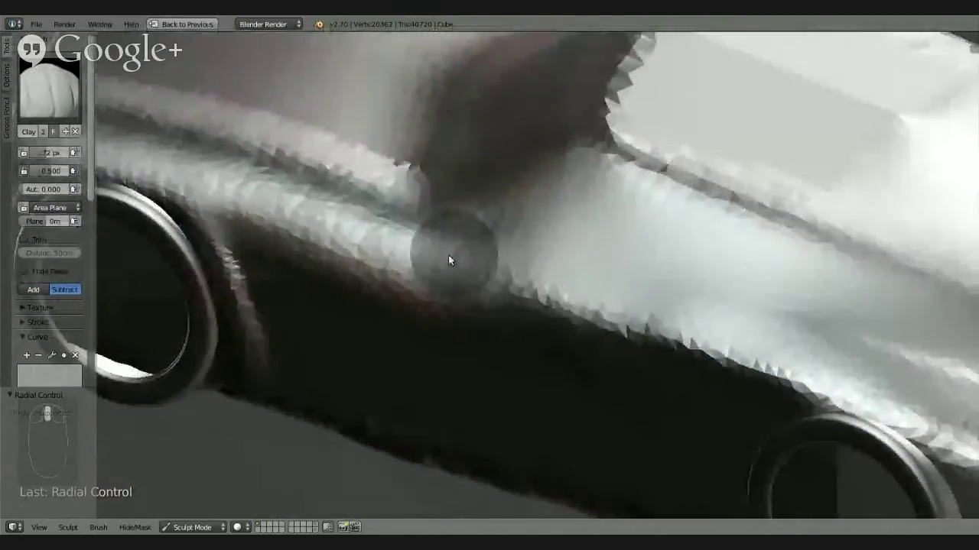
mouse_move(522, 339)
left_mouse_down()
mouse_move(466, 269)
mouse_move(485, 313)
mouse_move(569, 400)
mouse_move(518, 354)
mouse_move(436, 247)
mouse_move(520, 311)
mouse_move(468, 271)
mouse_move(673, 396)
mouse_move(710, 402)
mouse_move(550, 311)
mouse_move(569, 348)
mouse_move(487, 264)
mouse_move(601, 350)
left_mouse_up()
mouse_move(600, 350)
middle_mouse_down()
mouse_move(727, 345)
mouse_move(629, 328)
mouse_move(629, 404)
mouse_move(507, 339)
middle_mouse_up()
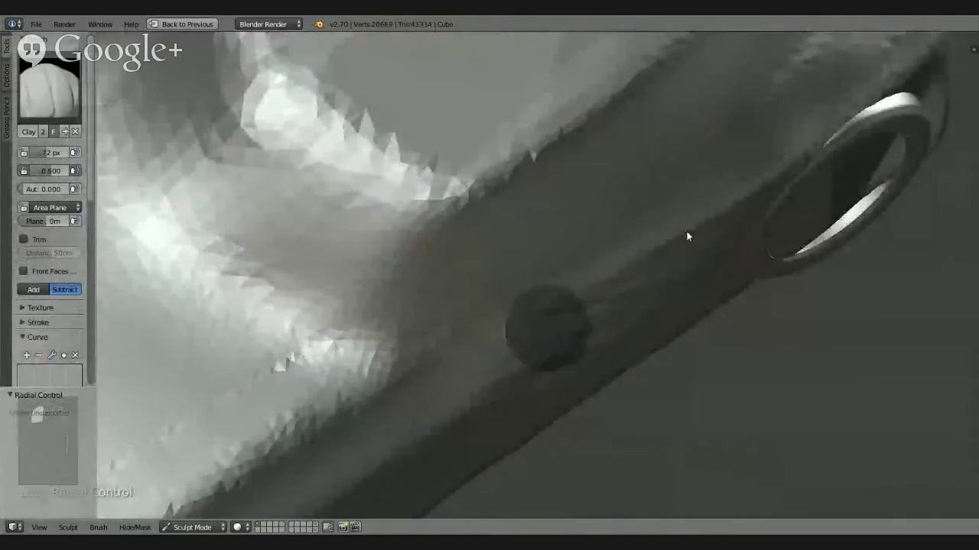
mouse_move(715, 228)
middle_mouse_down()
mouse_move(677, 169)
mouse_move(577, 165)
mouse_move(622, 257)
mouse_move(667, 259)
mouse_move(478, 310)
middle_mouse_up()
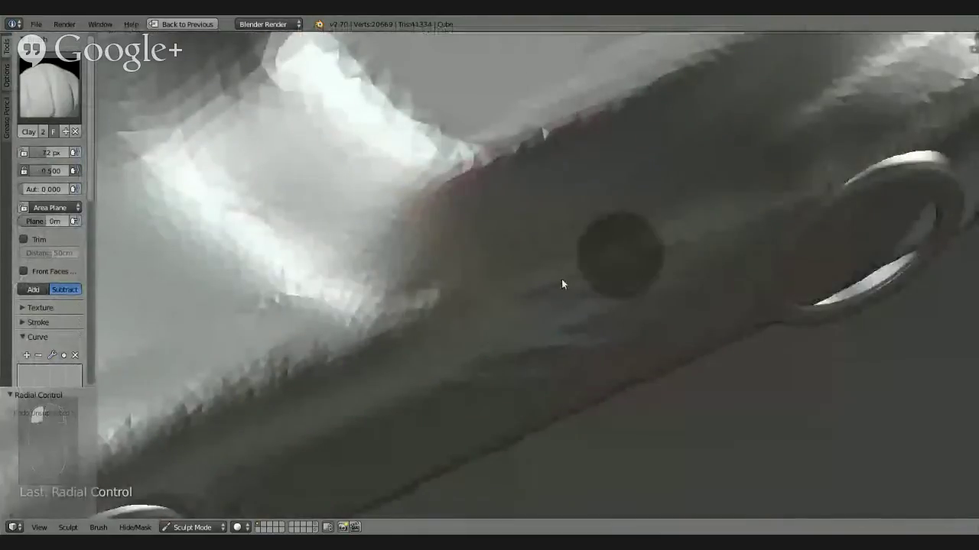
mouse_move(739, 205)
left_mouse_down()
mouse_move(465, 335)
mouse_move(777, 196)
mouse_move(639, 259)
mouse_move(625, 188)
left_mouse_up()
mouse_move(626, 188)
middle_mouse_down()
mouse_move(703, 158)
mouse_move(662, 244)
mouse_move(652, 213)
mouse_move(665, 180)
mouse_move(614, 221)
middle_mouse_up()
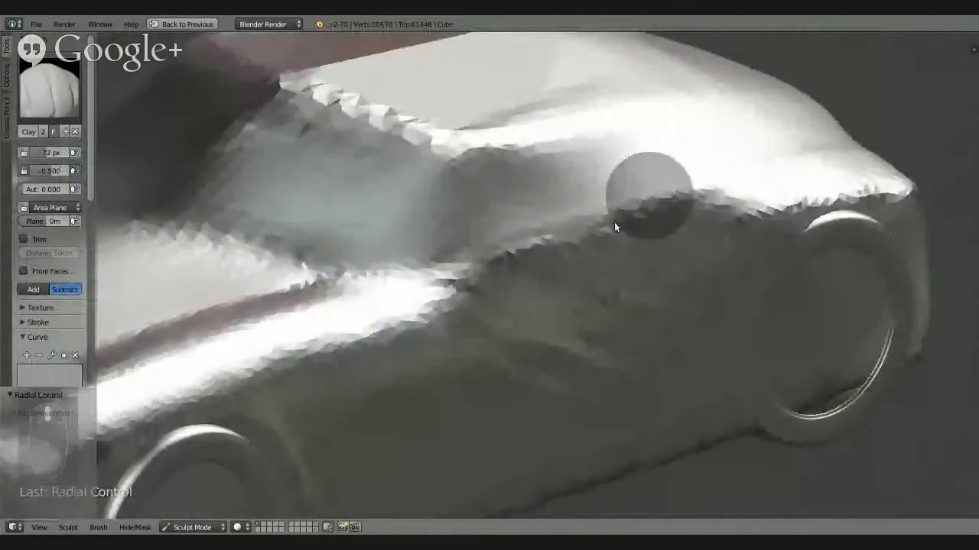
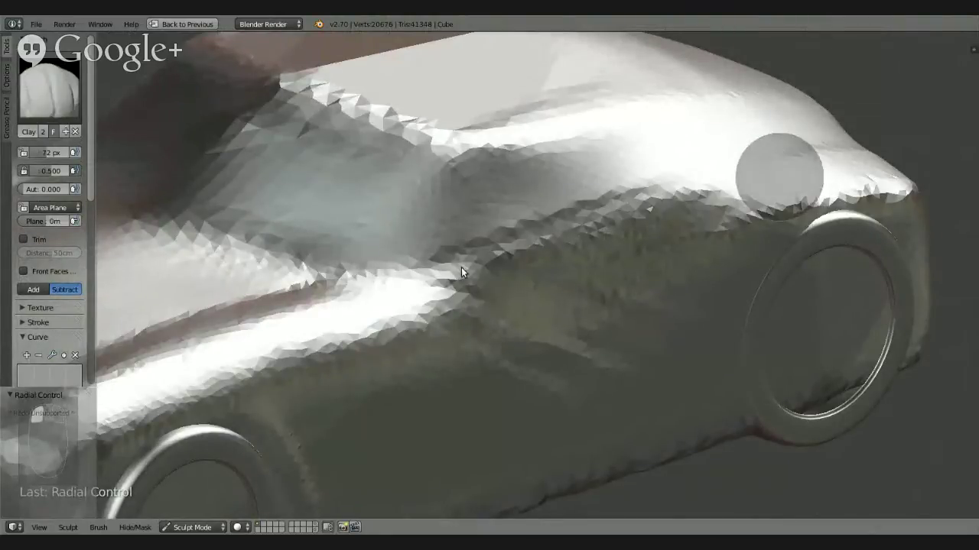
Smooth the carved upper door and shoulder area below the side window with the Flatten brush
mouse_move(511, 259)
middle_mouse_down()
mouse_move(634, 230)
mouse_move(483, 273)
mouse_move(454, 232)
mouse_move(463, 232)
middle_mouse_up()
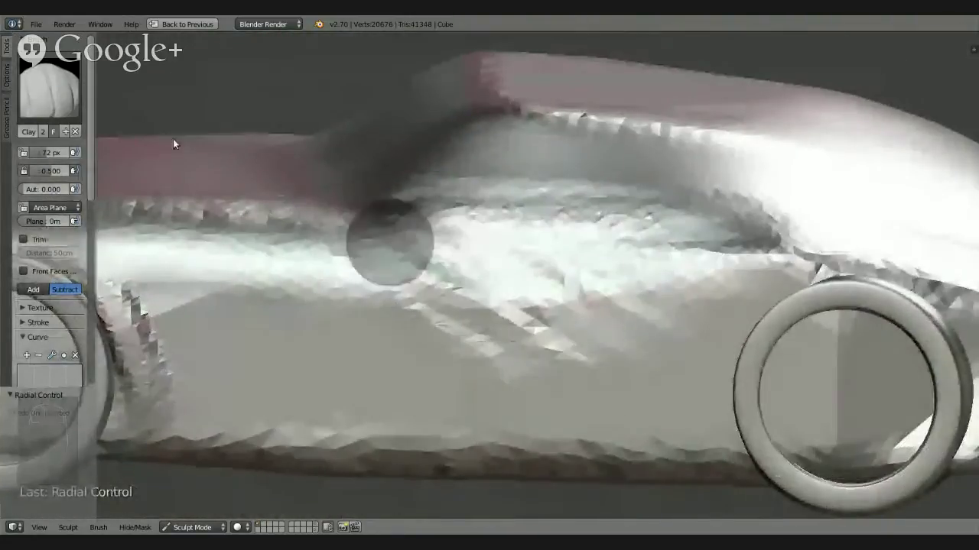
left_click(50, 91)
left_click(338, 170)
middle_click_drag(338, 205, 417, 309)
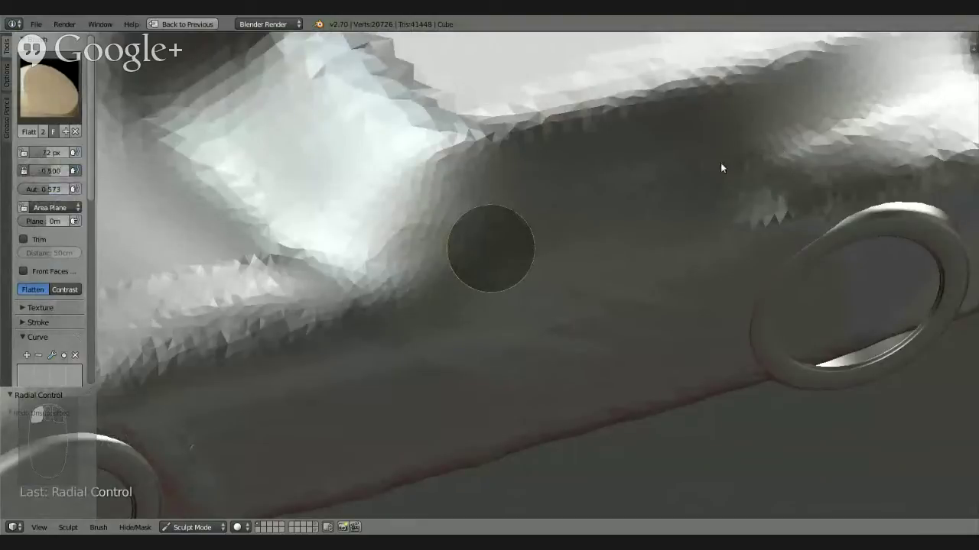
mouse_move(676, 195)
middle_mouse_down()
mouse_move(680, 179)
mouse_move(574, 153)
mouse_move(550, 160)
mouse_move(629, 214)
mouse_move(650, 148)
mouse_move(443, 338)
middle_mouse_up()
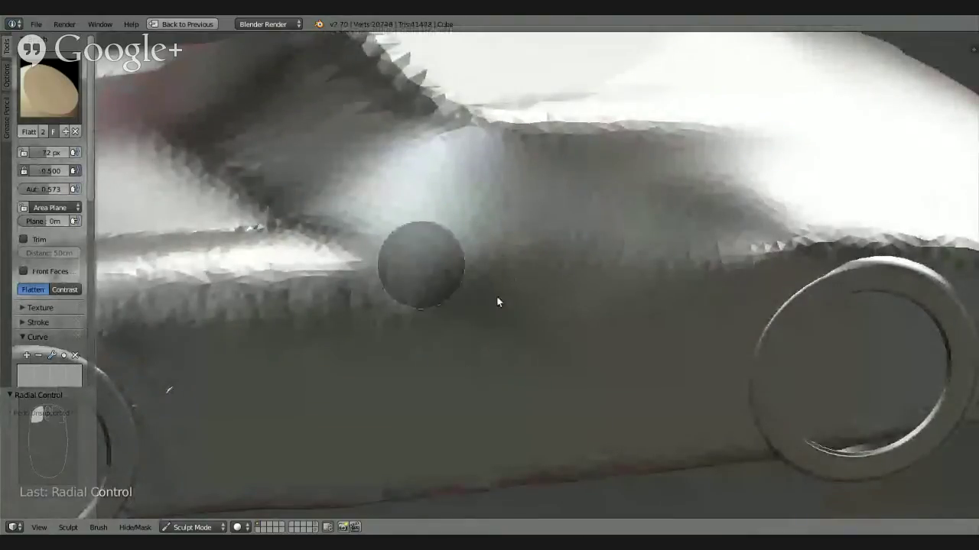
mouse_move(557, 291)
middle_mouse_down()
mouse_move(448, 247)
mouse_move(434, 320)
mouse_move(677, 289)
mouse_move(574, 290)
mouse_move(589, 335)
mouse_move(515, 270)
mouse_move(561, 283)
mouse_move(604, 245)
mouse_move(520, 232)
mouse_move(518, 308)
middle_mouse_up()
Deepen the side window recess toward the rear fender with subtracting Clay Strips strokes below the roof edge
left_click(49, 89)
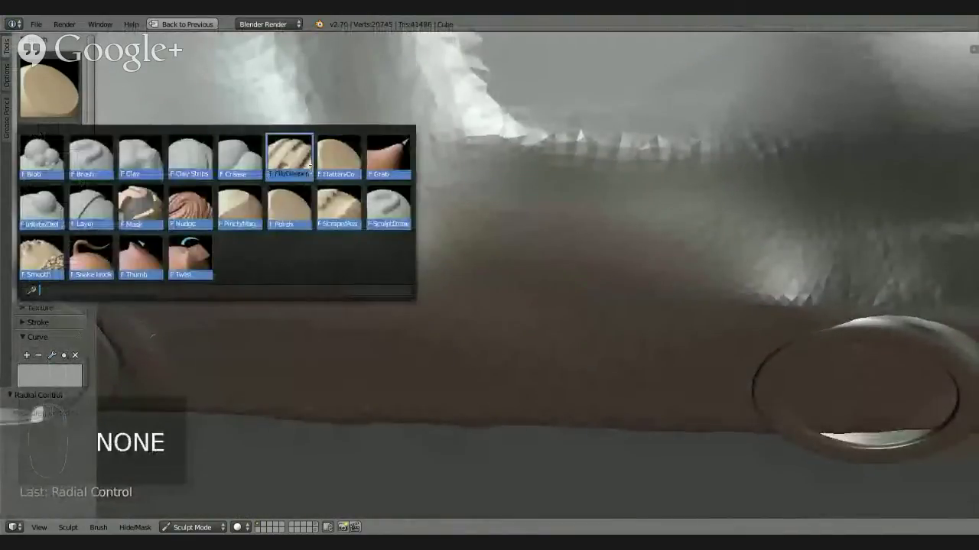
left_click(194, 161)
mouse_move(454, 324)
middle_mouse_down()
mouse_move(509, 328)
mouse_move(522, 290)
mouse_move(688, 105)
mouse_move(681, 72)
mouse_move(456, 223)
middle_mouse_up()
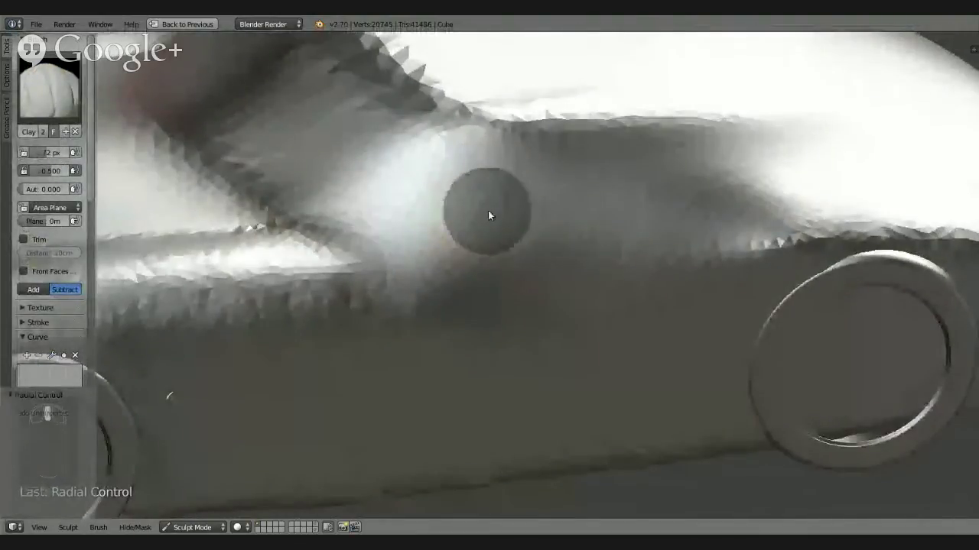
left_click_drag(442, 212, 802, 186)
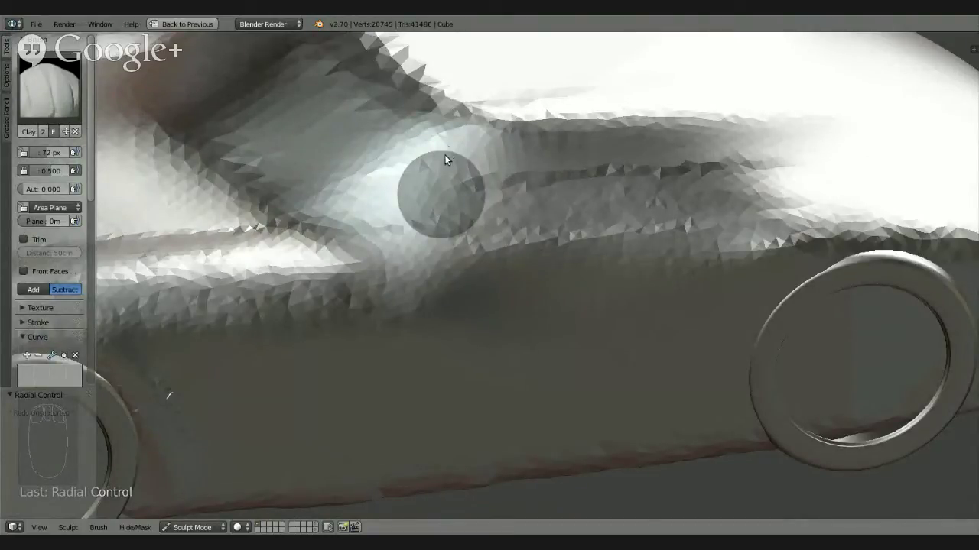
mouse_move(445, 156)
left_mouse_down()
mouse_move(493, 166)
mouse_move(834, 153)
left_mouse_up()
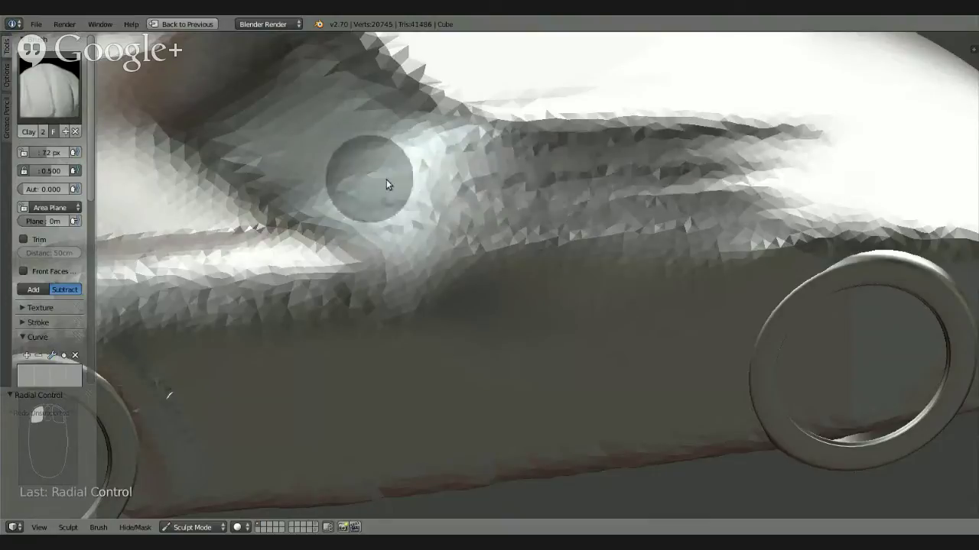
mouse_move(386, 184)
left_mouse_down()
mouse_move(804, 188)
mouse_move(426, 207)
mouse_move(634, 201)
mouse_move(548, 181)
mouse_move(360, 201)
mouse_move(828, 183)
mouse_move(458, 207)
mouse_move(692, 192)
mouse_move(752, 162)
left_mouse_up()
left_click_drag(567, 158, 695, 156)
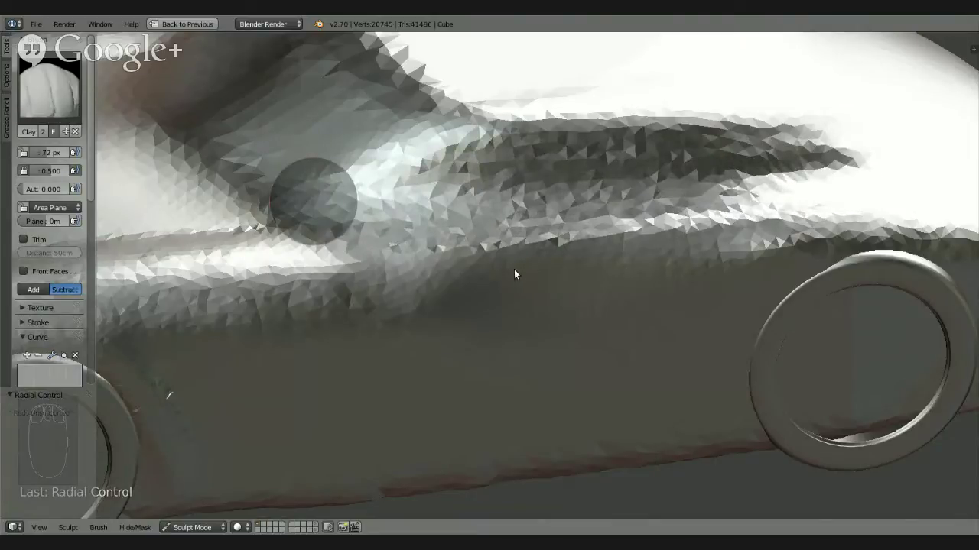
Smooth the ledge below the side window toward the rear fender with the Polish brush at 72 px
mouse_move(399, 243)
middle_mouse_down()
mouse_move(464, 215)
mouse_move(466, 168)
mouse_move(515, 163)
mouse_move(462, 177)
mouse_move(415, 232)
mouse_move(391, 211)
mouse_move(400, 273)
mouse_move(428, 212)
mouse_move(506, 171)
mouse_move(410, 234)
mouse_move(383, 217)
mouse_move(371, 245)
middle_mouse_up()
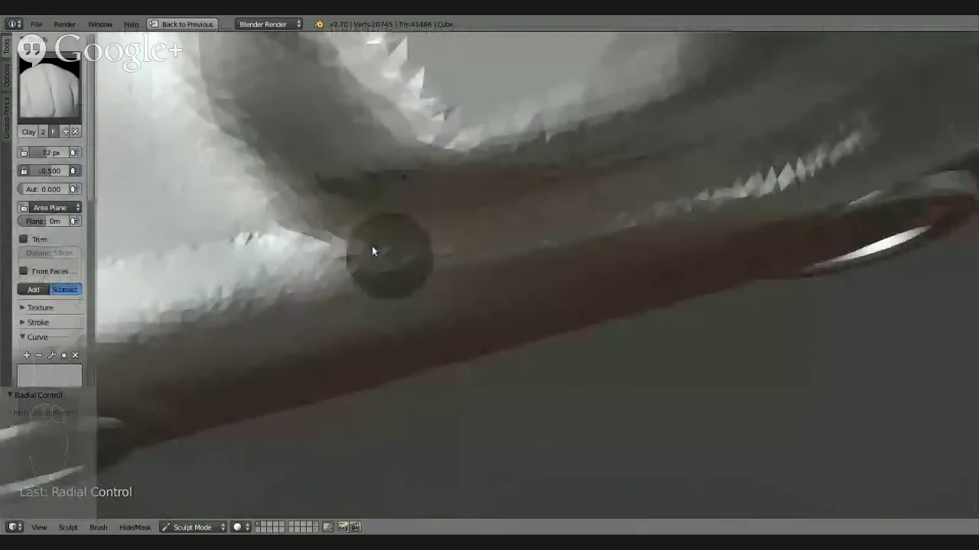
left_click(64, 94)
left_click(289, 207)
middle_click_drag(479, 299, 465, 284)
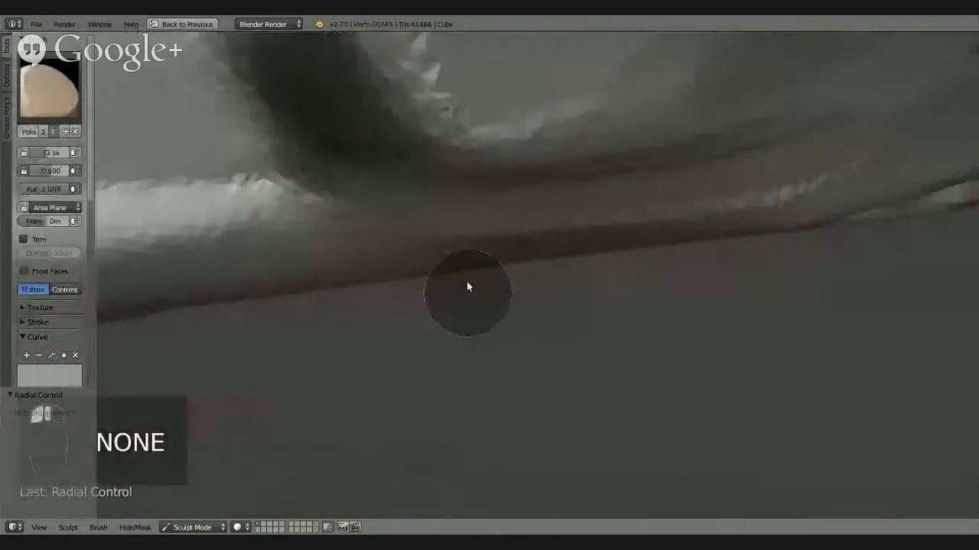
mouse_move(640, 194)
left_mouse_down()
mouse_move(860, 164)
mouse_move(402, 234)
mouse_move(898, 183)
left_mouse_up()
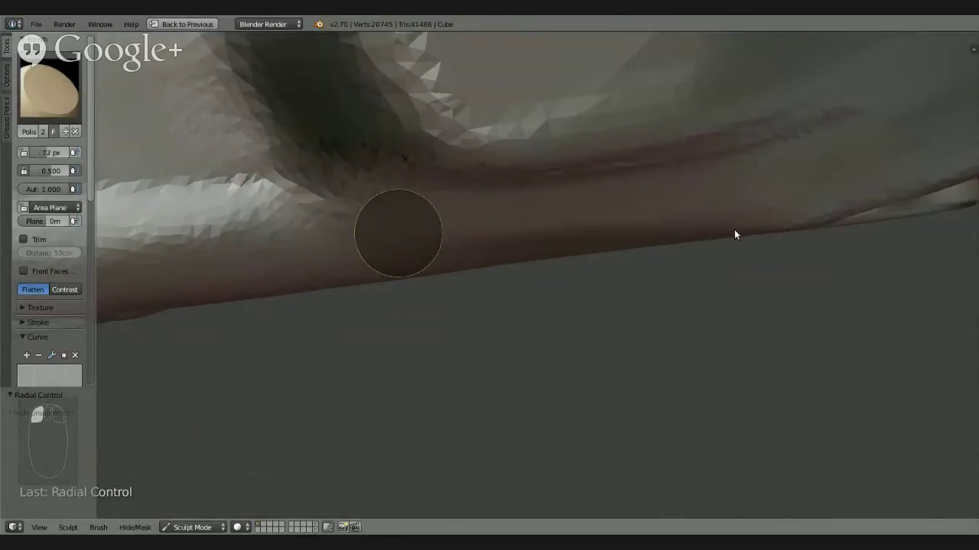
Carve the lower front corner of the side window recess with the Clay Strips brush in Subtract mode
mouse_move(704, 231)
middle_mouse_down()
mouse_move(778, 112)
mouse_move(815, 125)
mouse_move(647, 140)
mouse_move(607, 276)
mouse_move(585, 264)
middle_mouse_up()
left_click(55, 100)
left_click(195, 162)
mouse_move(363, 237)
middle_mouse_down()
mouse_move(430, 280)
mouse_move(384, 242)
middle_mouse_up()
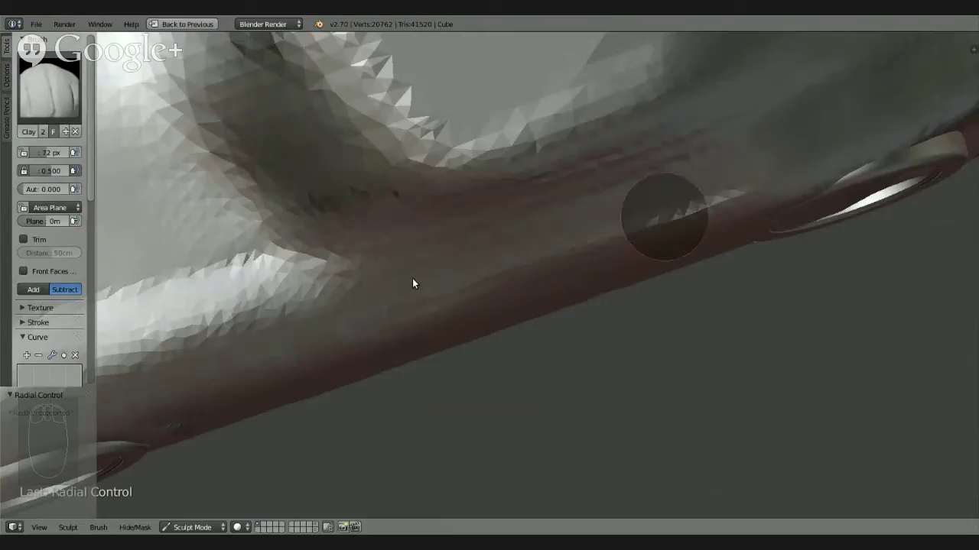
mouse_move(429, 213)
middle_mouse_down()
mouse_move(359, 143)
mouse_move(392, 177)
mouse_move(413, 255)
mouse_move(348, 240)
middle_mouse_up()
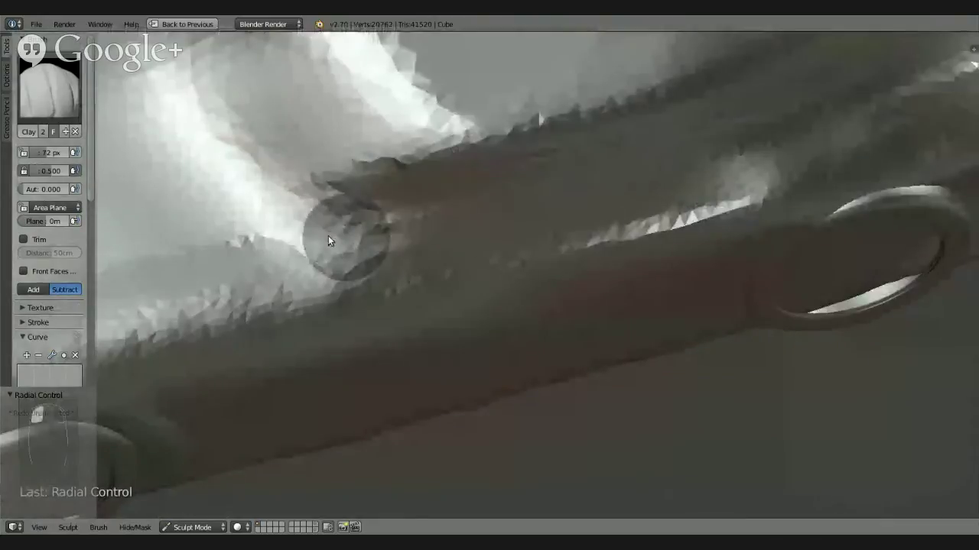
mouse_move(328, 235)
left_mouse_down()
mouse_move(289, 219)
mouse_move(569, 246)
mouse_move(398, 260)
mouse_move(614, 209)
left_mouse_up()
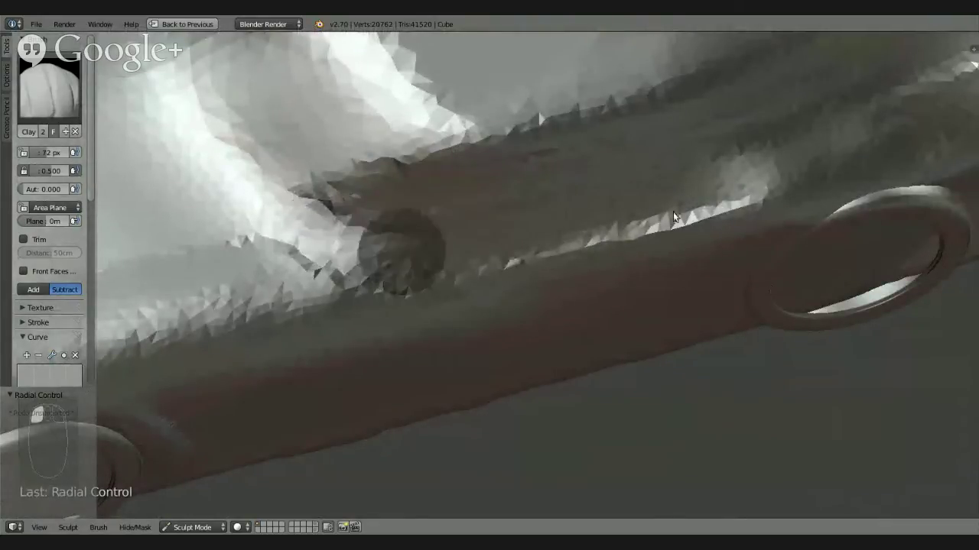
Flatten the side window recess and its upper edge along the roof with the Flatten brush
mouse_move(660, 186)
middle_mouse_down()
mouse_move(627, 125)
mouse_move(512, 100)
mouse_move(699, 142)
mouse_move(778, 96)
mouse_move(679, 157)
mouse_move(610, 91)
mouse_move(653, 162)
mouse_move(635, 136)
mouse_move(710, 94)
mouse_move(739, 96)
mouse_move(508, 142)
mouse_move(586, 166)
mouse_move(545, 144)
middle_mouse_up()
key("space")
left_click(346, 157)
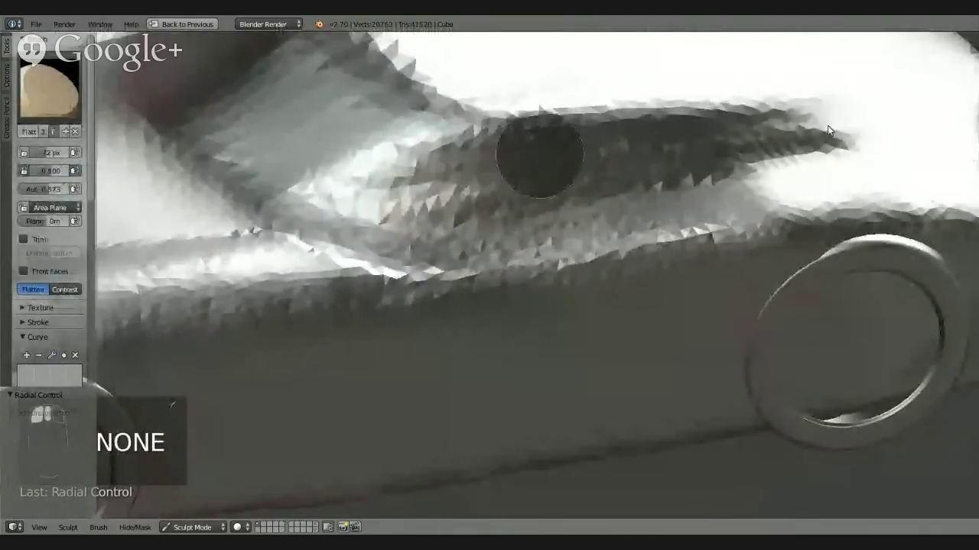
middle_click_drag(827, 130, 445, 179)
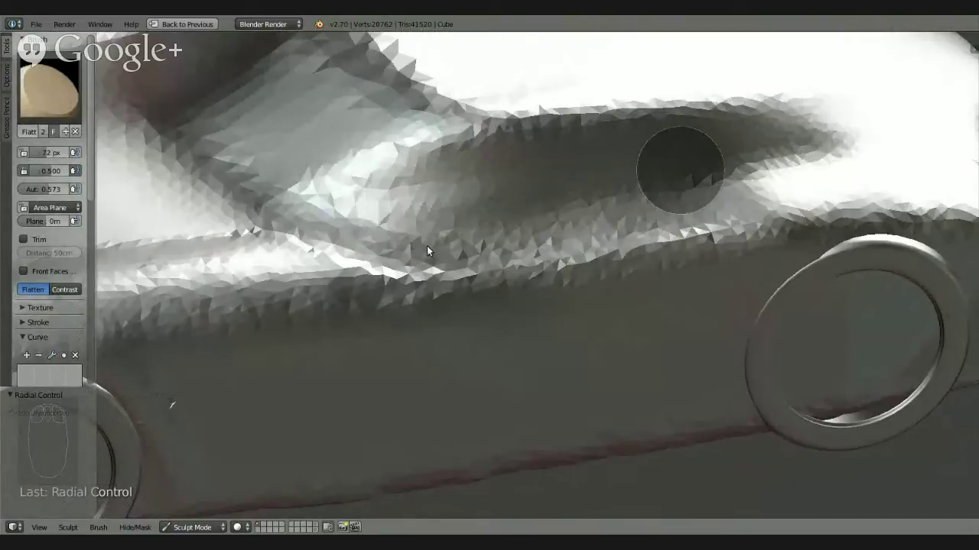
mouse_move(494, 197)
middle_mouse_down()
mouse_move(475, 172)
mouse_move(517, 185)
middle_mouse_up()
mouse_move(517, 181)
left_mouse_down()
mouse_move(340, 212)
mouse_move(621, 100)
mouse_move(490, 144)
mouse_move(594, 80)
left_mouse_up()
mouse_move(656, 56)
left_mouse_down()
mouse_move(302, 227)
mouse_move(365, 188)
left_mouse_up()
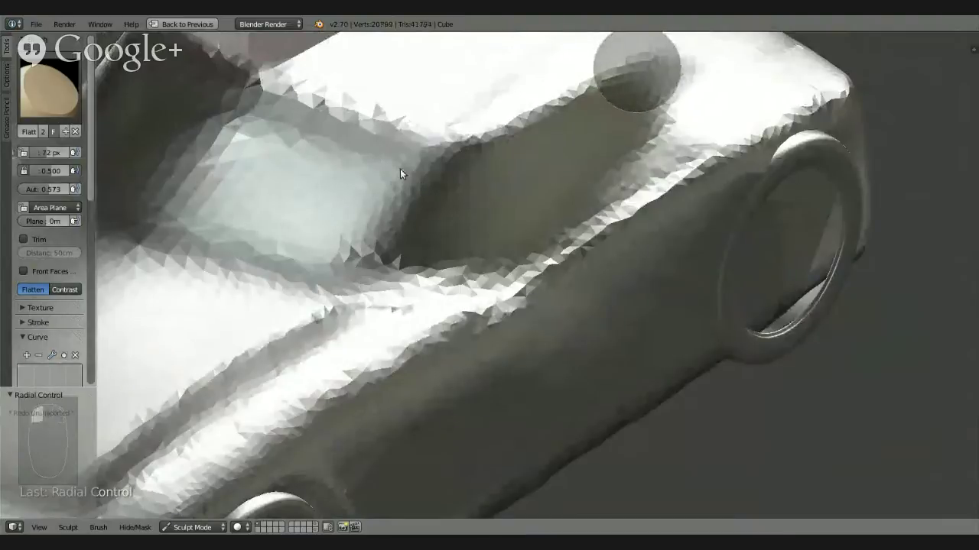
mouse_move(549, 97)
left_mouse_down()
mouse_move(580, 86)
mouse_move(452, 150)
mouse_move(401, 196)
mouse_move(668, 65)
mouse_move(329, 258)
left_mouse_up()
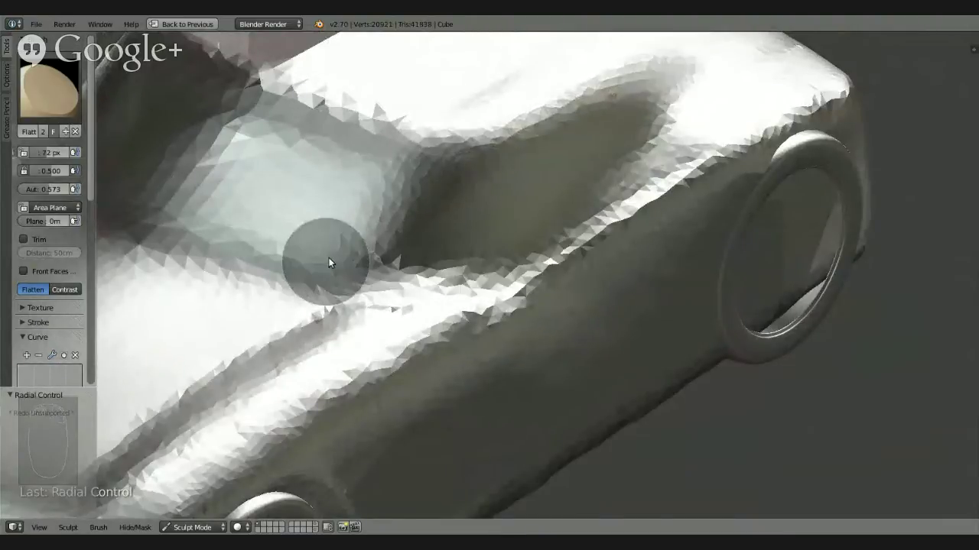
left_click_drag(621, 86, 339, 244)
Flatten the windshield surface and the corner where it meets the side window
mouse_move(414, 176)
middle_mouse_down()
mouse_move(426, 162)
mouse_move(400, 111)
mouse_move(305, 138)
mouse_move(256, 165)
mouse_move(219, 164)
mouse_move(239, 125)
mouse_move(322, 158)
mouse_move(515, 181)
mouse_move(490, 188)
mouse_move(435, 260)
mouse_move(455, 148)
mouse_move(448, 152)
mouse_move(353, 295)
middle_mouse_up()
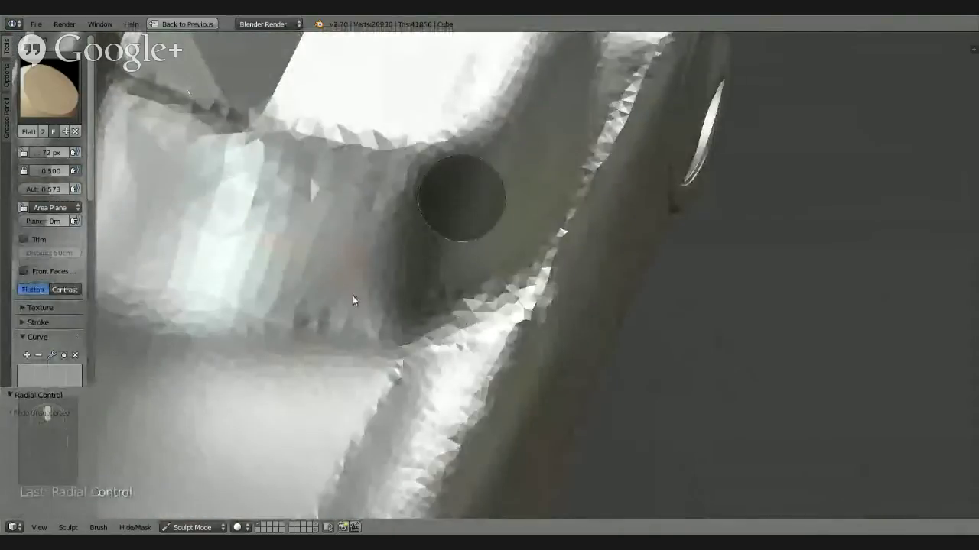
left_click_drag(246, 286, 414, 187)
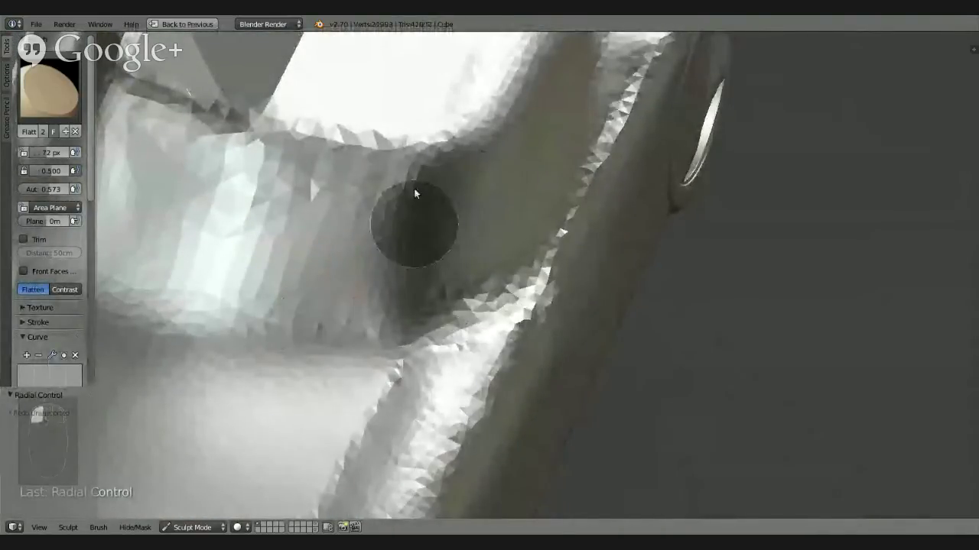
mouse_move(493, 136)
left_mouse_down()
mouse_move(212, 296)
mouse_move(211, 274)
mouse_move(477, 143)
mouse_move(205, 220)
left_mouse_up()
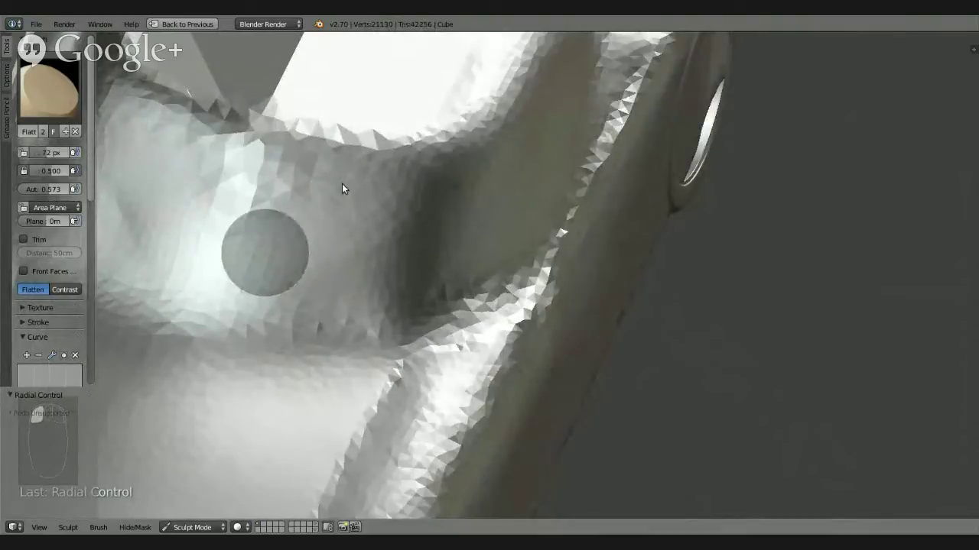
mouse_move(301, 180)
left_mouse_down()
mouse_move(247, 189)
mouse_move(196, 130)
mouse_move(311, 170)
mouse_move(524, 107)
left_mouse_up()
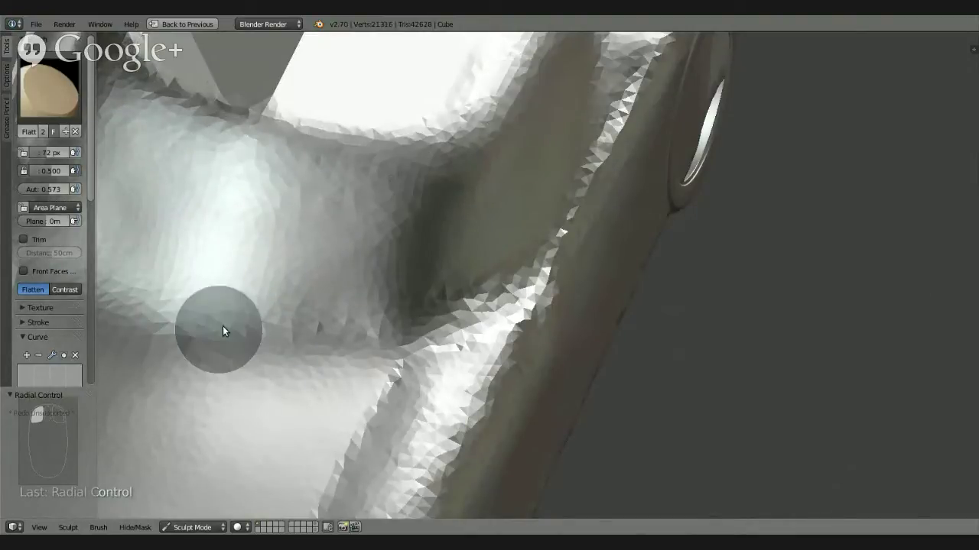
mouse_move(378, 286)
left_mouse_down()
mouse_move(251, 340)
mouse_move(380, 288)
left_mouse_up()
Examine the windshield, roofline and side window recess from several angles
mouse_move(380, 288)
middle_mouse_down()
mouse_move(347, 215)
mouse_move(267, 222)
mouse_move(259, 232)
mouse_move(344, 277)
mouse_move(453, 281)
mouse_move(325, 253)
middle_mouse_up()
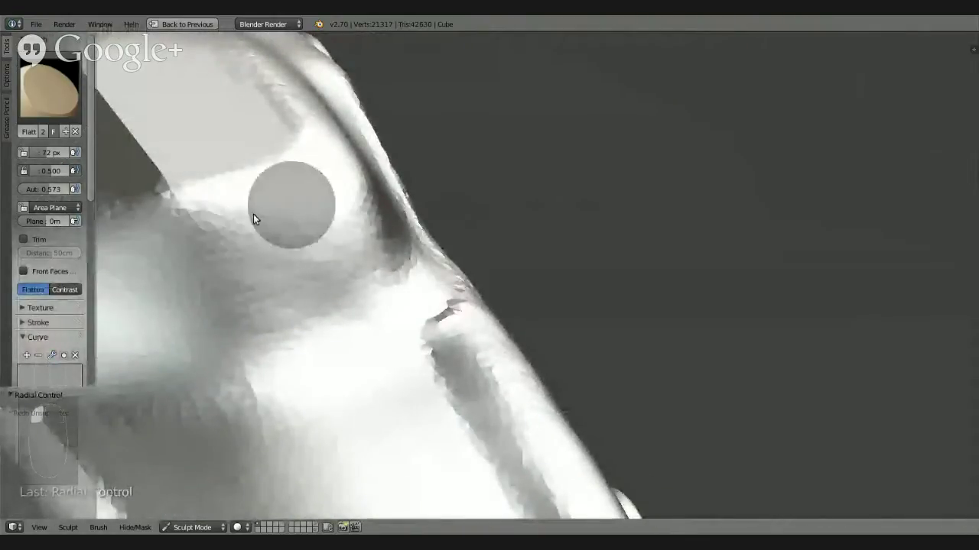
middle_click_drag(384, 284, 245, 244)
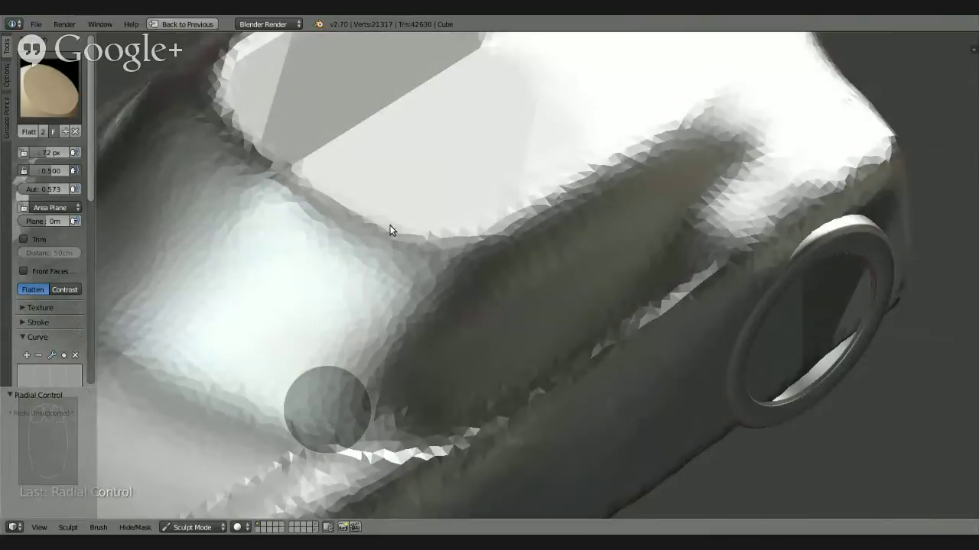
mouse_move(389, 231)
middle_mouse_down()
mouse_move(383, 243)
mouse_move(383, 227)
mouse_move(325, 230)
mouse_move(279, 309)
mouse_move(513, 260)
mouse_move(416, 275)
mouse_move(430, 264)
mouse_move(471, 295)
middle_mouse_up()
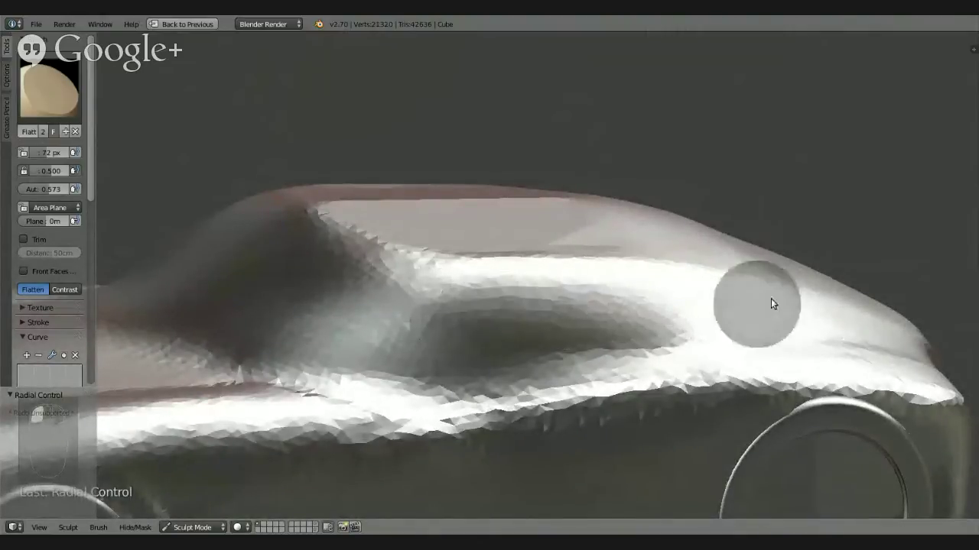
mouse_move(695, 306)
middle_mouse_down()
mouse_move(759, 306)
mouse_move(726, 295)
mouse_move(651, 315)
mouse_move(606, 344)
mouse_move(554, 302)
mouse_move(651, 328)
middle_mouse_up()
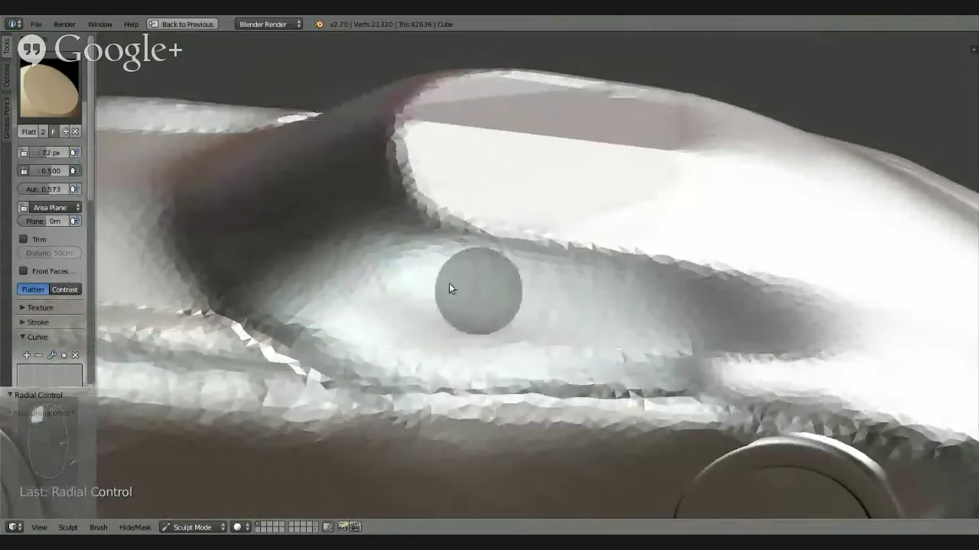
middle_click_drag(776, 325, 500, 393)
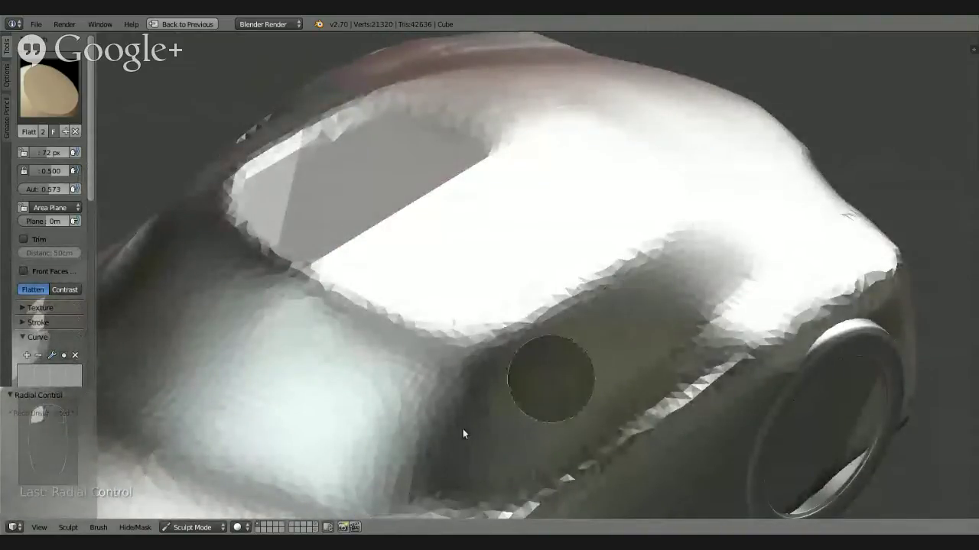
middle_click_drag(466, 422, 416, 395)
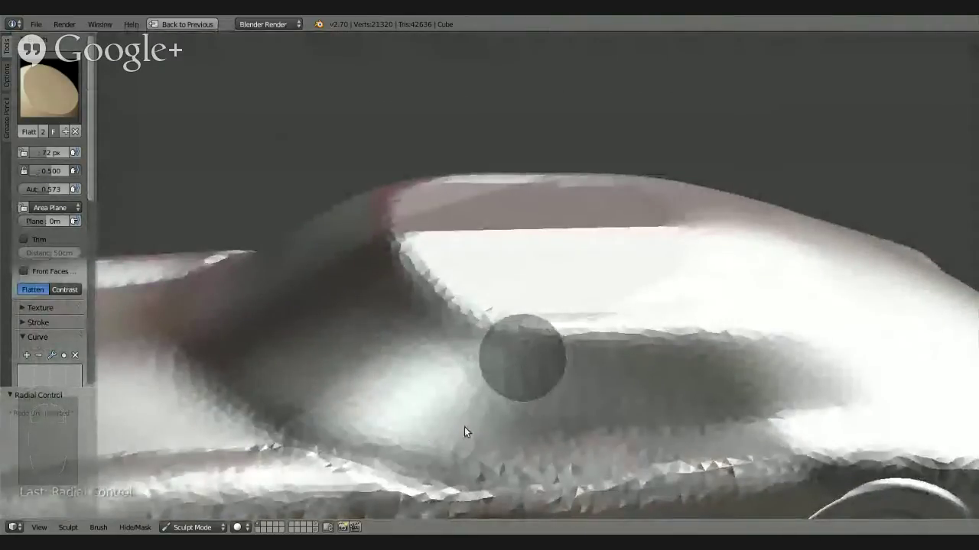
middle_click_drag(450, 444, 444, 424)
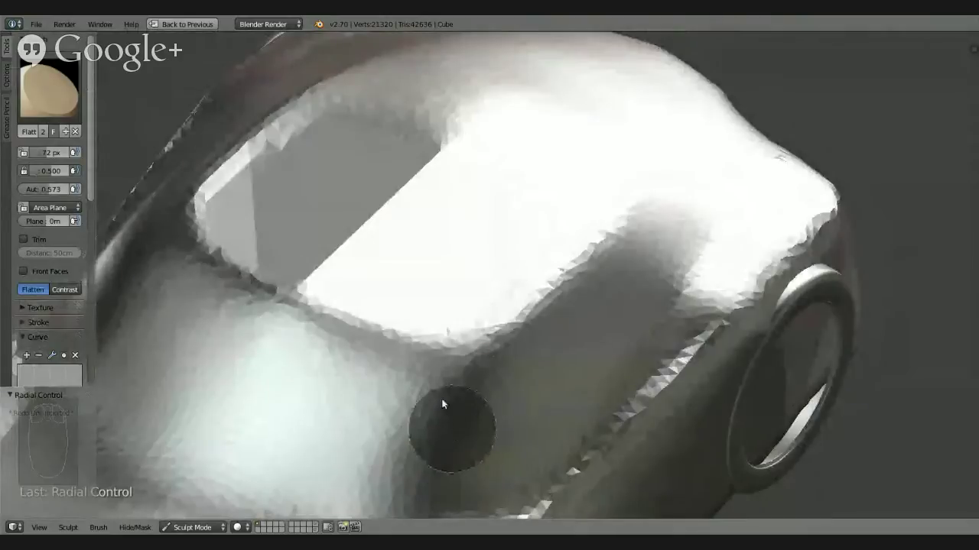
mouse_move(441, 404)
middle_mouse_down()
mouse_move(467, 306)
mouse_move(382, 317)
middle_mouse_up()
Build up a narrow pillar between the windshield and side window with the Clay Strips brush in Add mode at 39 px
left_click(64, 98)
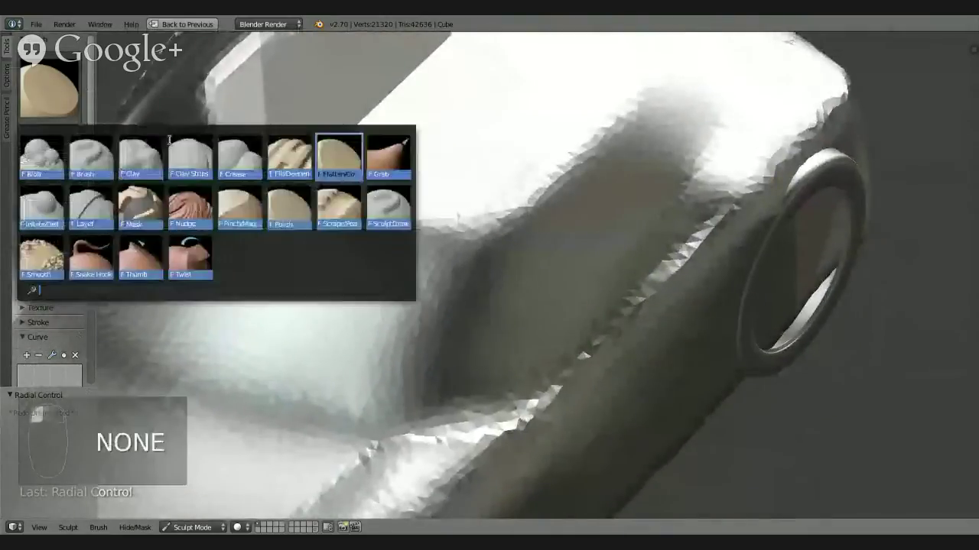
left_click(140, 156)
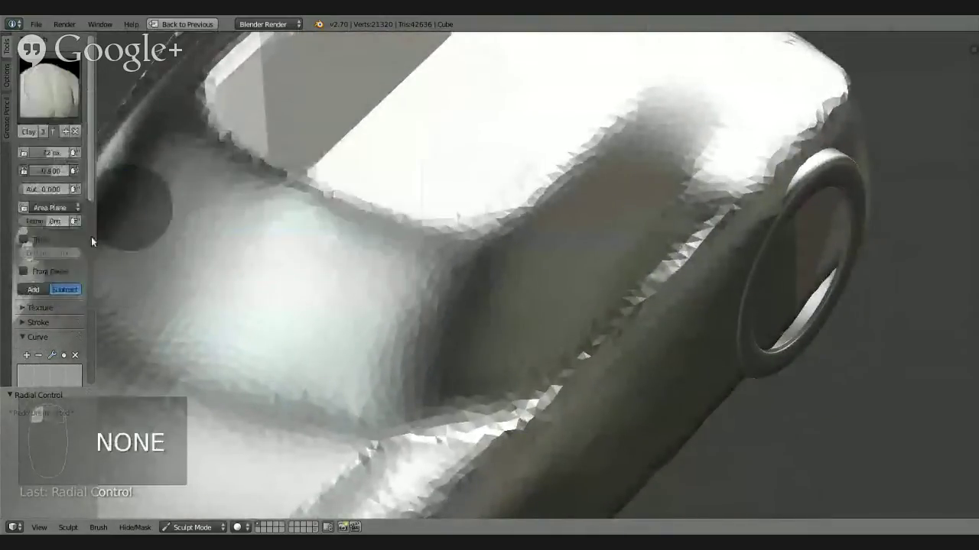
left_click(34, 289)
middle_click_drag(326, 316, 436, 334)
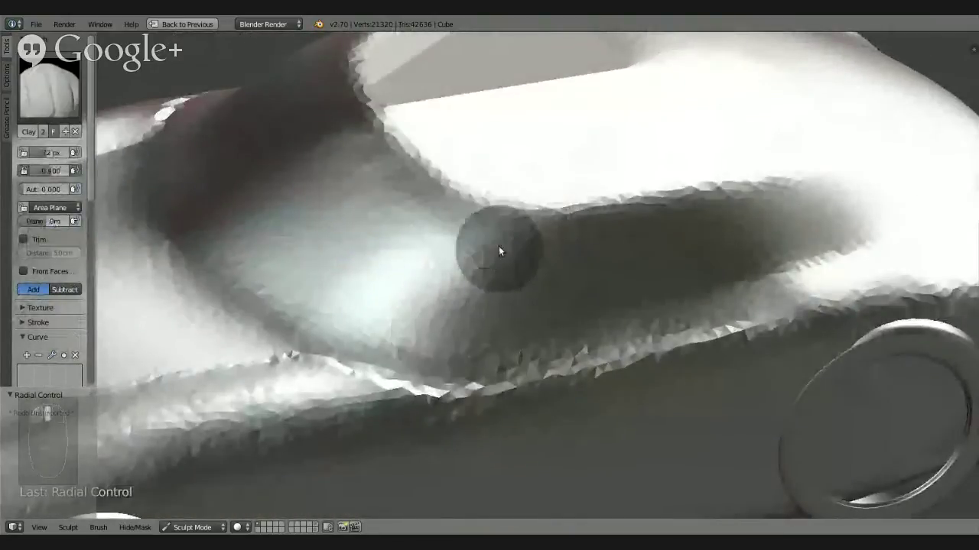
key("f")
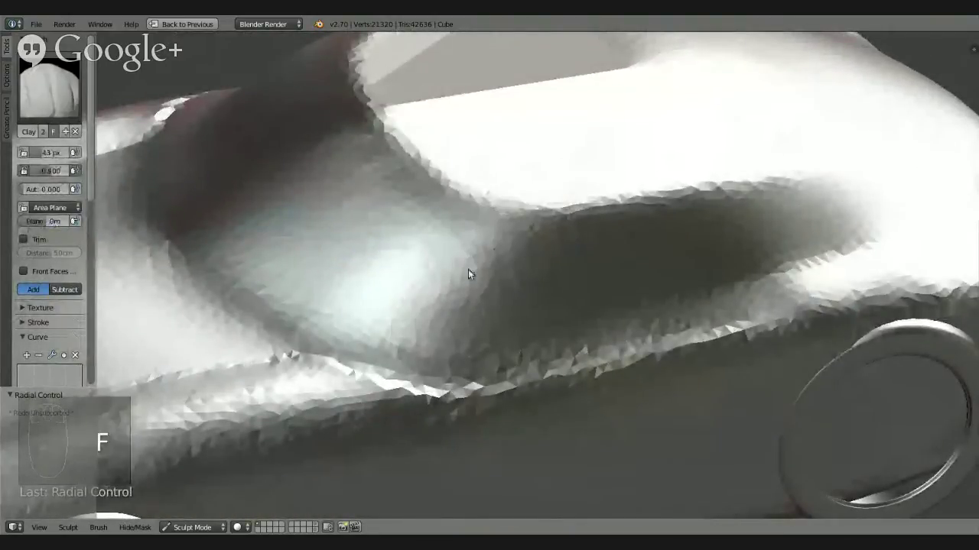
left_click_drag(492, 251, 419, 353)
mouse_move(508, 240)
left_mouse_down()
mouse_move(388, 381)
mouse_move(523, 224)
mouse_move(414, 341)
mouse_move(537, 217)
mouse_move(396, 359)
mouse_move(450, 302)
left_mouse_up()
mouse_move(449, 301)
middle_mouse_down()
mouse_move(371, 260)
mouse_move(389, 337)
mouse_move(528, 266)
mouse_move(477, 331)
mouse_move(422, 333)
mouse_move(441, 313)
middle_mouse_up()
mouse_move(441, 313)
left_mouse_down()
mouse_move(393, 344)
mouse_move(452, 302)
mouse_move(394, 346)
mouse_move(480, 278)
left_mouse_up()
mouse_move(380, 352)
left_mouse_down()
mouse_move(359, 370)
mouse_move(434, 304)
left_mouse_up()
scroll(433, 303, "down", 5)
mouse_move(382, 230)
middle_mouse_down()
mouse_move(296, 293)
mouse_move(340, 351)
mouse_move(468, 319)
mouse_move(505, 273)
mouse_move(437, 288)
mouse_move(454, 313)
mouse_move(483, 243)
mouse_move(567, 261)
mouse_move(535, 276)
mouse_move(461, 262)
mouse_move(503, 217)
mouse_move(432, 201)
mouse_move(429, 222)
mouse_move(525, 245)
mouse_move(533, 288)
mouse_move(491, 287)
middle_mouse_up()
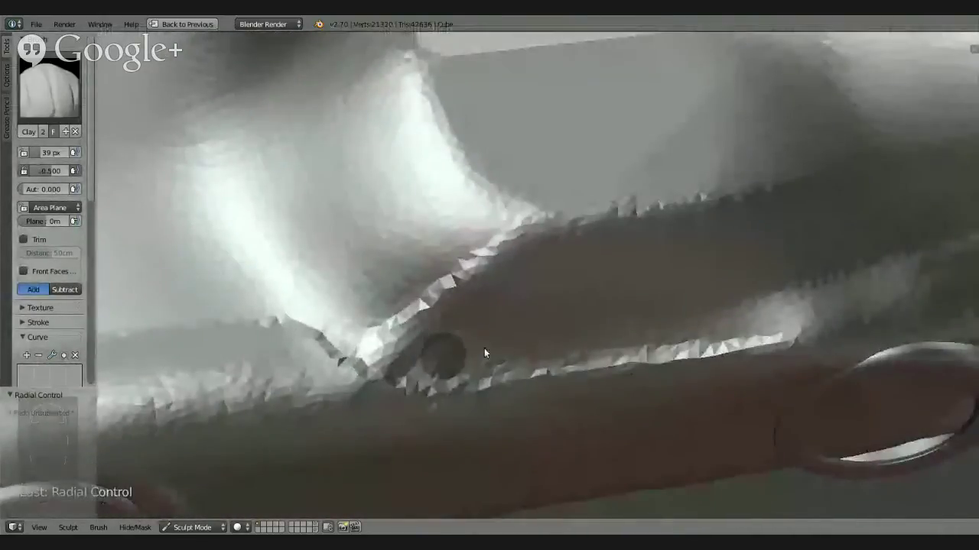
Carve a groove along the lower edge of the side window toward the rear fender with 39 px Clay Strips in Subtract mode
left_click(66, 95)
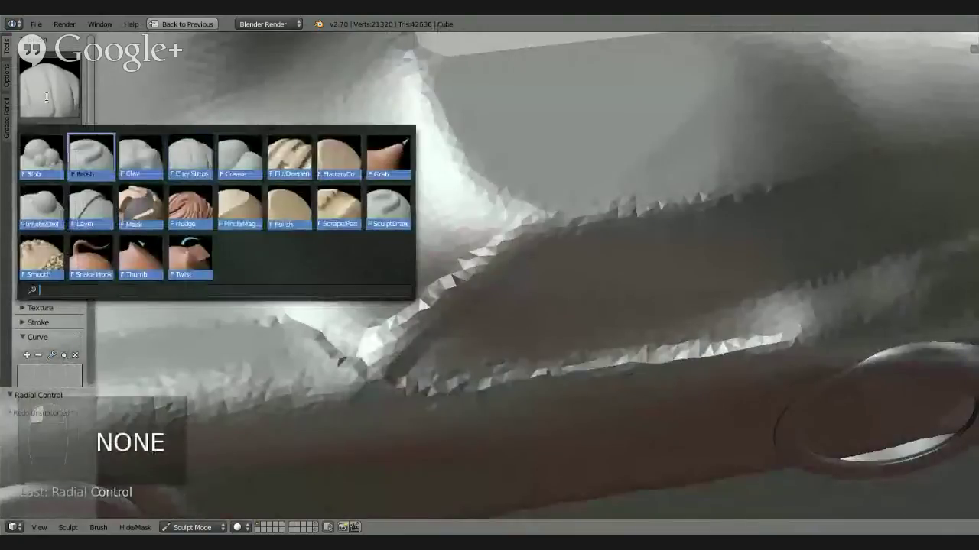
left_click(90, 156)
mouse_move(234, 334)
middle_mouse_down()
mouse_move(539, 382)
mouse_move(416, 372)
middle_mouse_up()
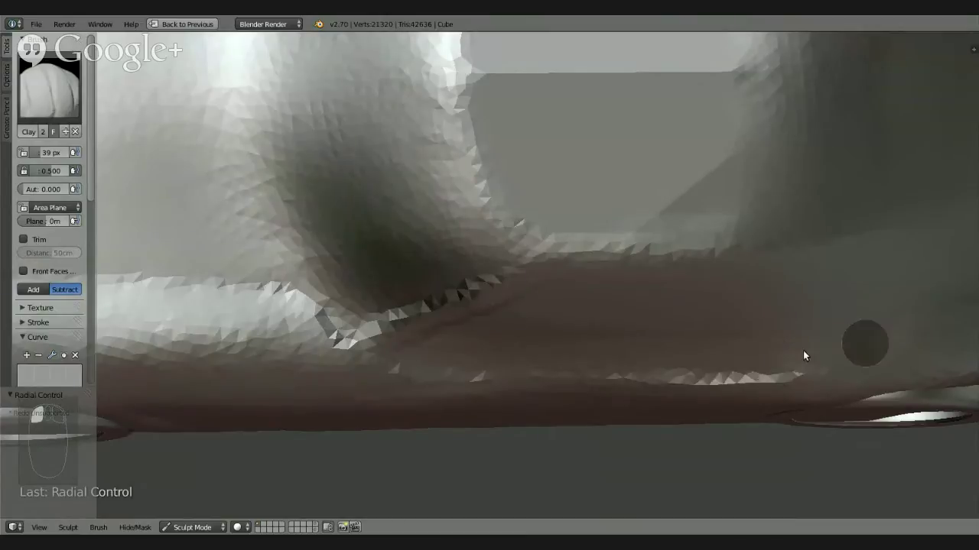
mouse_move(847, 348)
left_mouse_down()
mouse_move(955, 325)
mouse_move(885, 341)
left_mouse_up()
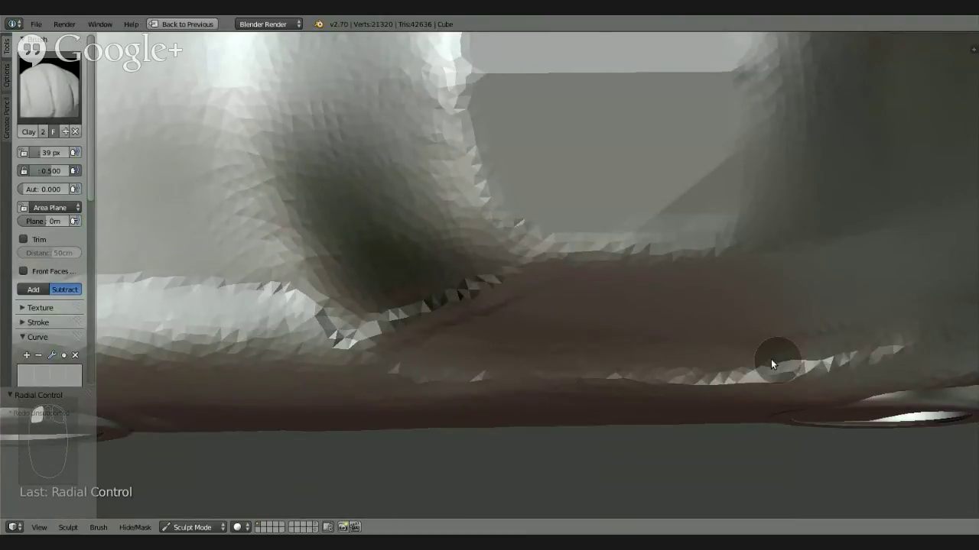
middle_click_drag(771, 360, 718, 324)
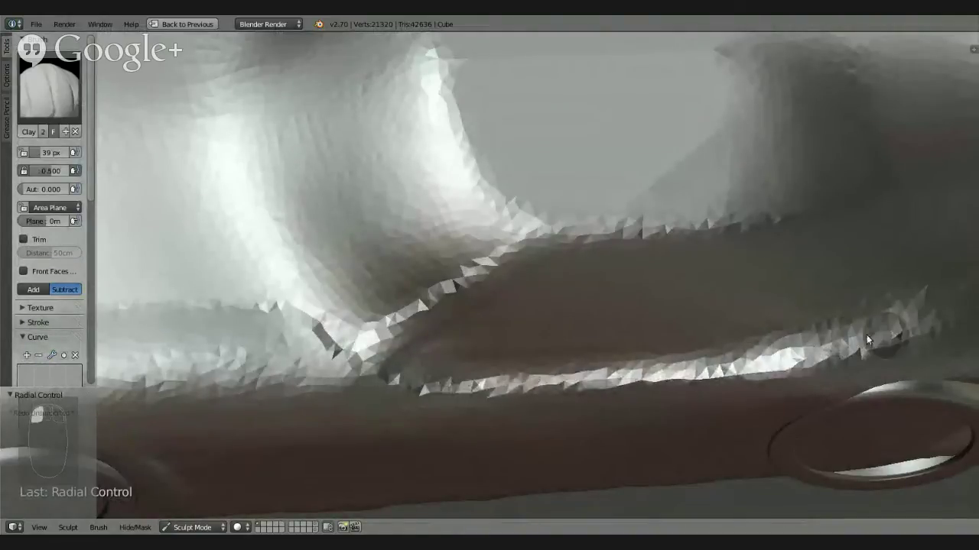
mouse_move(866, 335)
middle_mouse_down()
mouse_move(727, 284)
mouse_move(788, 257)
mouse_move(799, 352)
middle_mouse_up()
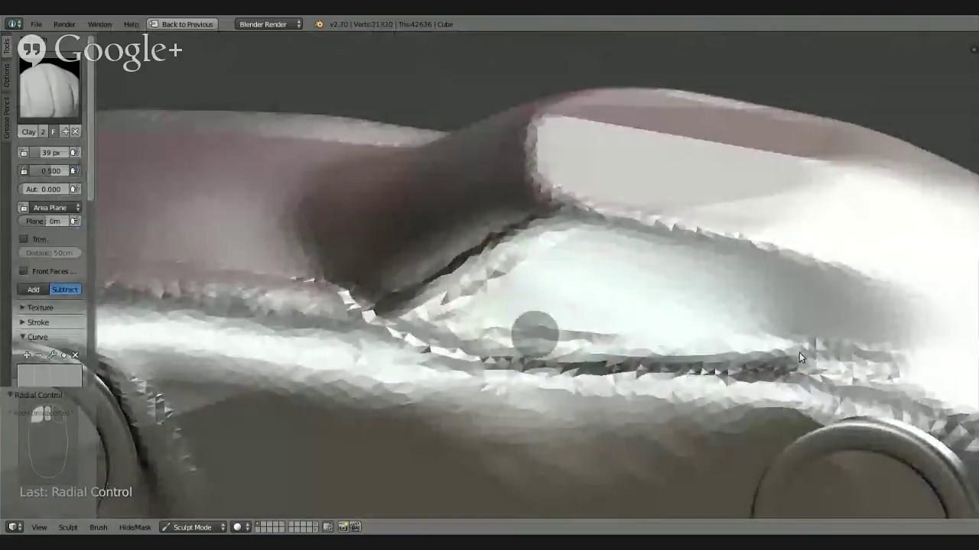
left_click_drag(492, 328, 516, 327)
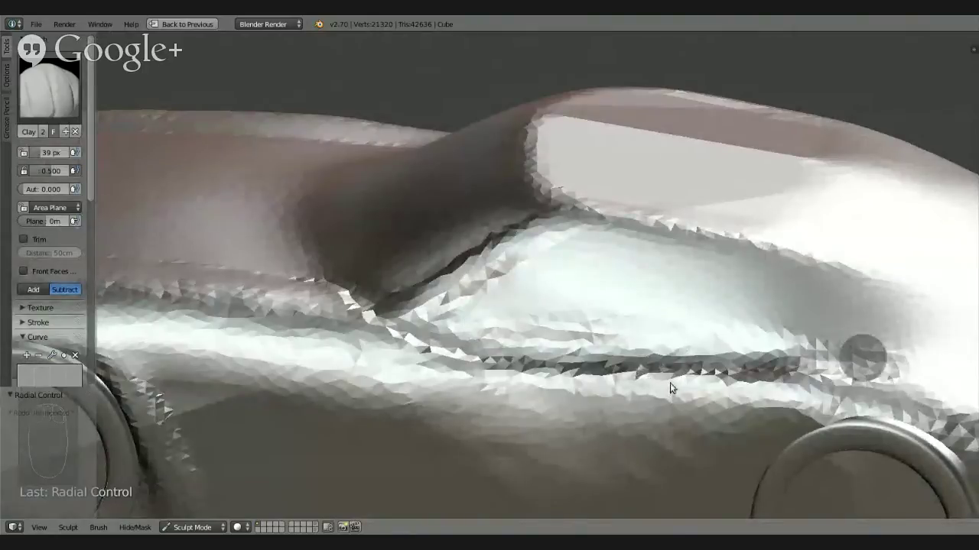
mouse_move(642, 361)
middle_mouse_down()
mouse_move(627, 356)
mouse_move(672, 374)
mouse_move(673, 357)
mouse_move(602, 359)
mouse_move(604, 336)
middle_mouse_up()
Smooth the groove along the side window's lower edge with the Flatten brush at 39 px
left_click(49, 88)
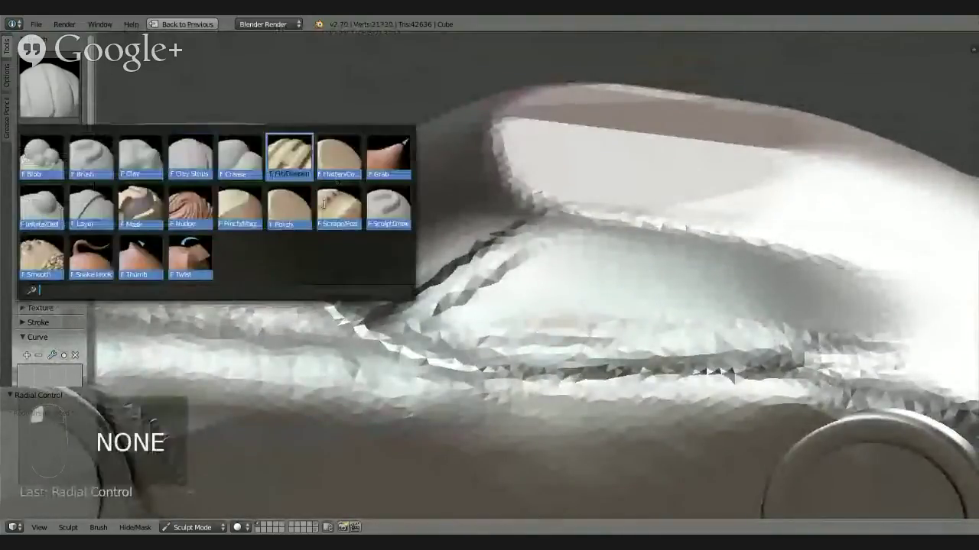
left_click(298, 210)
mouse_move(487, 343)
middle_mouse_down()
mouse_move(532, 341)
mouse_move(540, 285)
mouse_move(484, 290)
middle_mouse_up()
left_click(60, 86)
left_click(338, 162)
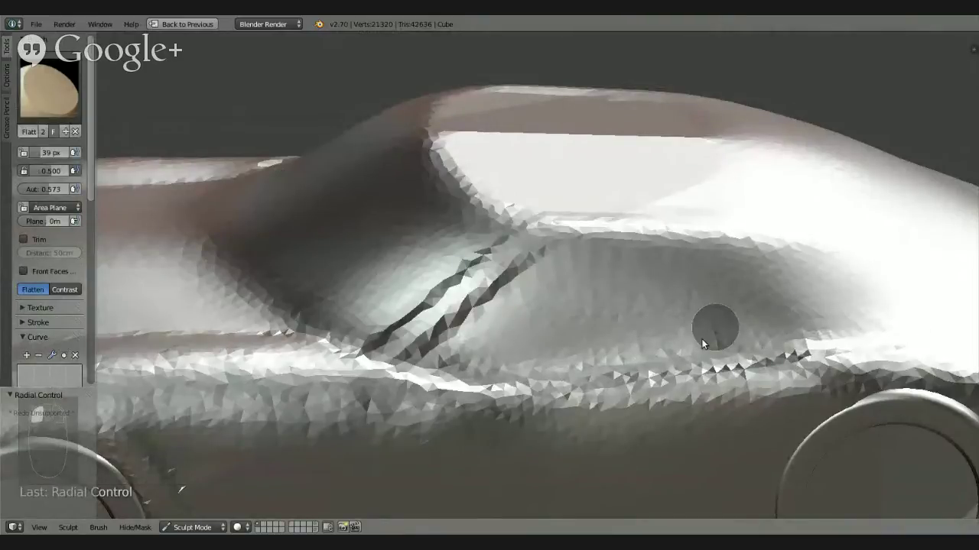
middle_click_drag(704, 341, 681, 375)
middle_click_drag(527, 380, 498, 422)
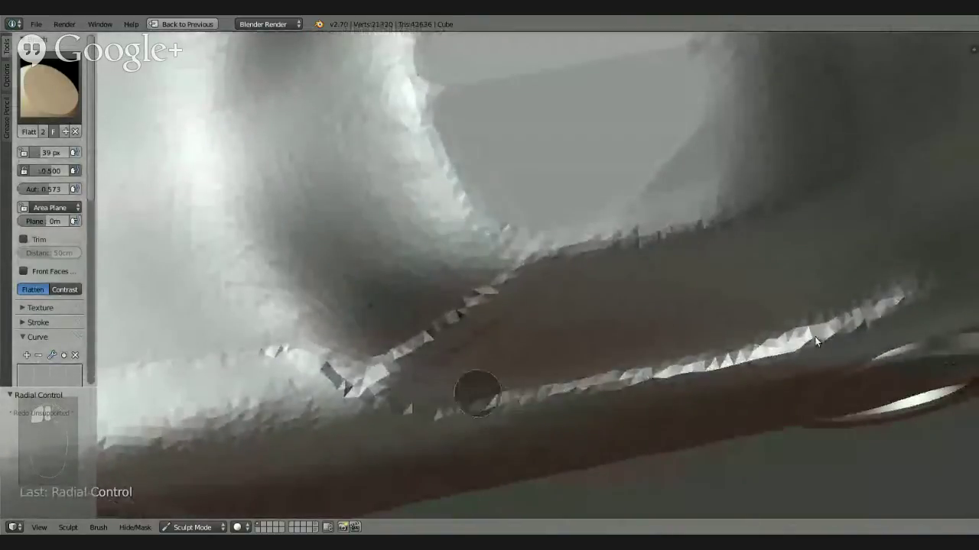
mouse_move(476, 394)
left_mouse_down()
mouse_move(852, 317)
mouse_move(522, 382)
left_mouse_up()
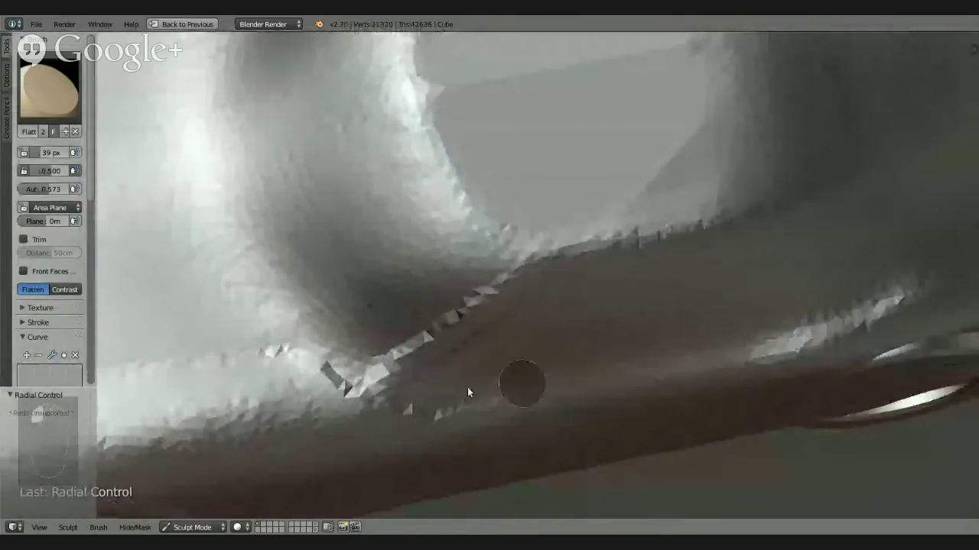
mouse_move(460, 394)
left_mouse_down()
mouse_move(688, 361)
mouse_move(858, 319)
mouse_move(444, 395)
left_mouse_up()
Flatten the rough surface at the pillar's base and along the beltline toward the rear wheel
middle_click_drag(831, 343, 740, 246)
scroll(478, 370, "up", 8)
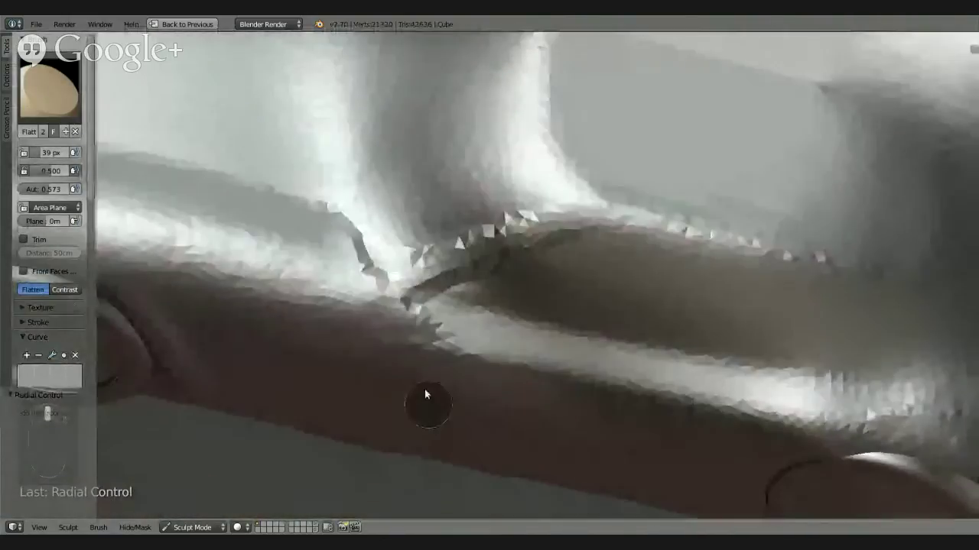
mouse_move(426, 395)
left_mouse_down()
mouse_move(367, 267)
mouse_move(383, 278)
mouse_move(354, 240)
mouse_move(397, 298)
left_mouse_up()
mouse_move(597, 358)
middle_mouse_down()
mouse_move(514, 262)
mouse_move(642, 273)
mouse_move(610, 251)
mouse_move(501, 266)
mouse_move(611, 282)
middle_mouse_up()
scroll(561, 280, "up", 3)
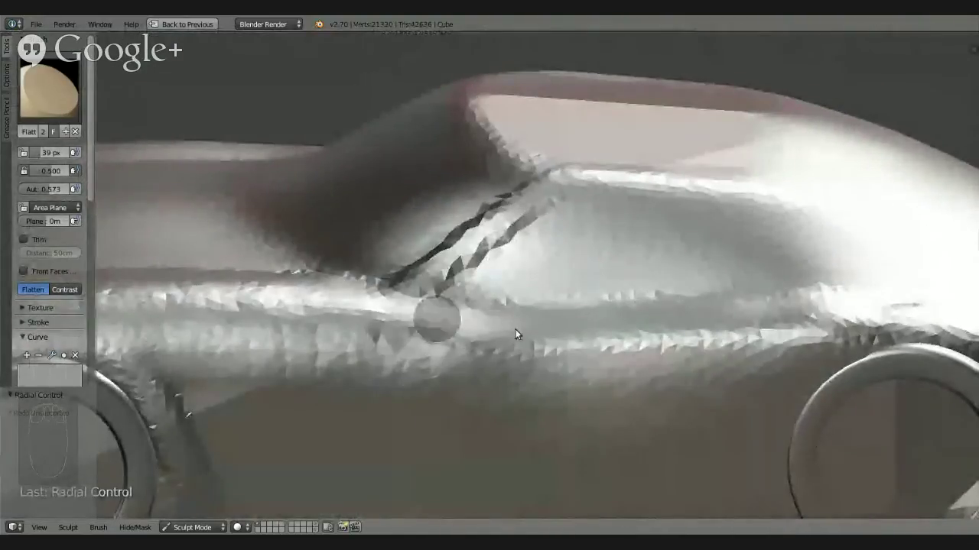
middle_click_drag(857, 299, 777, 260)
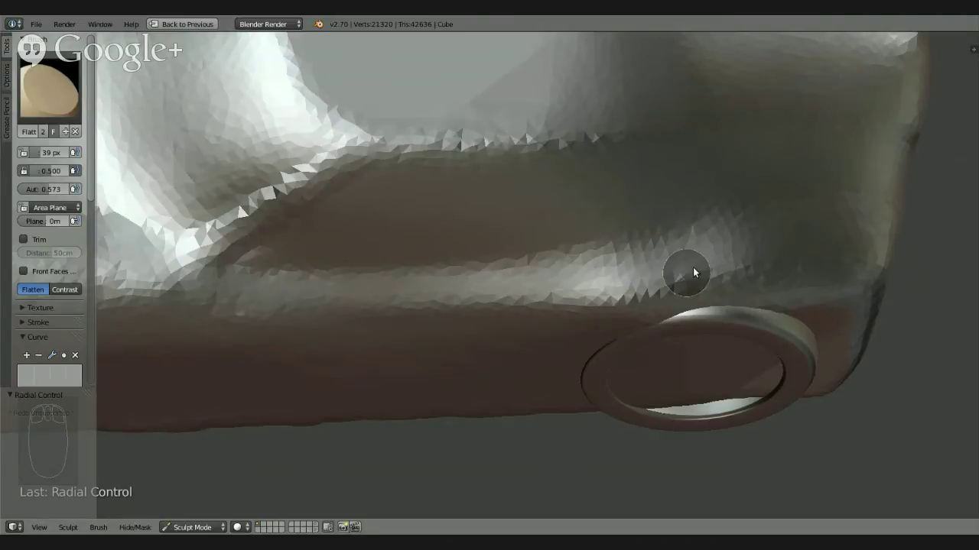
mouse_move(691, 271)
middle_mouse_down()
mouse_move(710, 215)
mouse_move(683, 181)
mouse_move(629, 170)
mouse_move(662, 273)
mouse_move(670, 218)
mouse_move(685, 201)
mouse_move(657, 166)
mouse_move(649, 169)
mouse_move(647, 227)
mouse_move(661, 252)
mouse_move(650, 262)
mouse_move(362, 262)
middle_mouse_up()
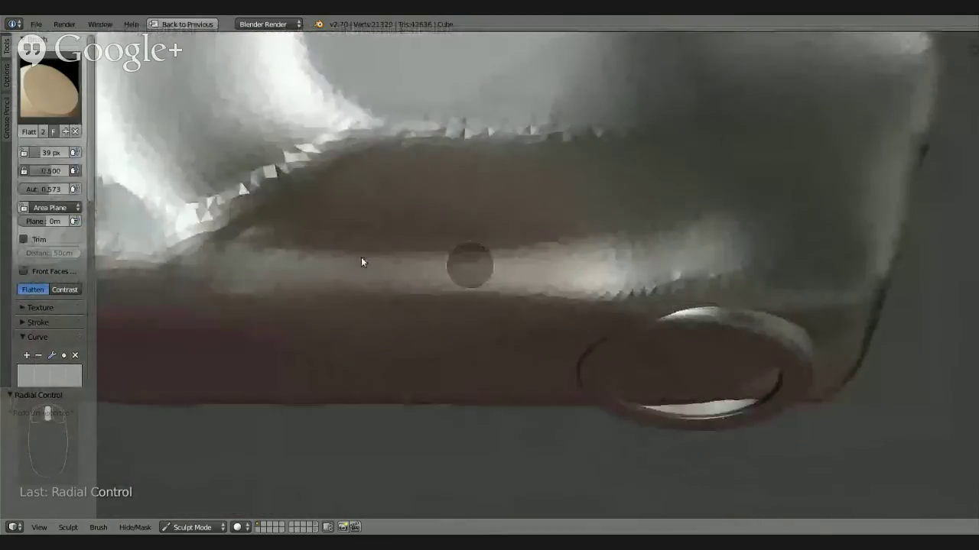
Build up the shoulder above the rear wheel with 39 px Clay Strips in Add mode and smooth it with the Polish brush
left_click(49, 88)
left_click(194, 166)
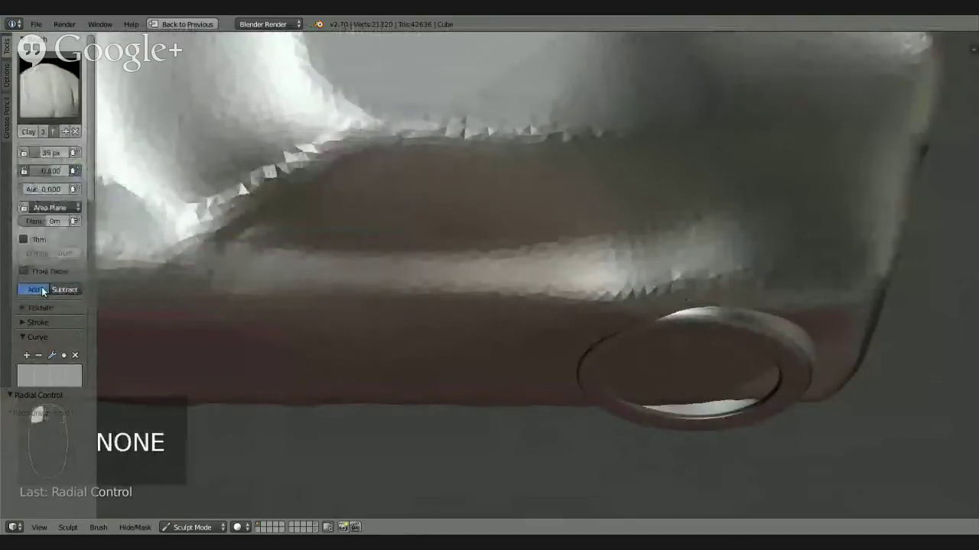
middle_click_drag(547, 337, 675, 275)
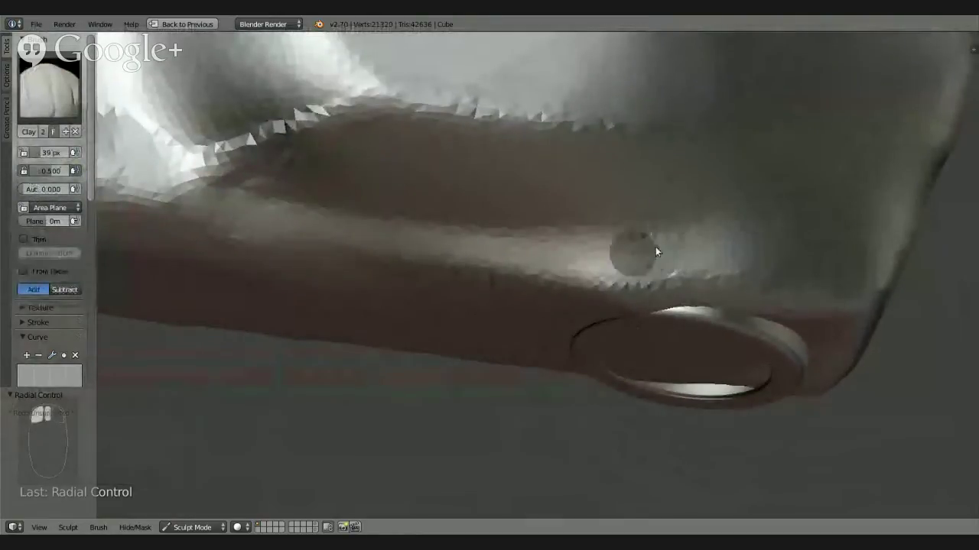
left_click(37, 89)
left_click(296, 217)
left_click_drag(624, 276, 775, 265)
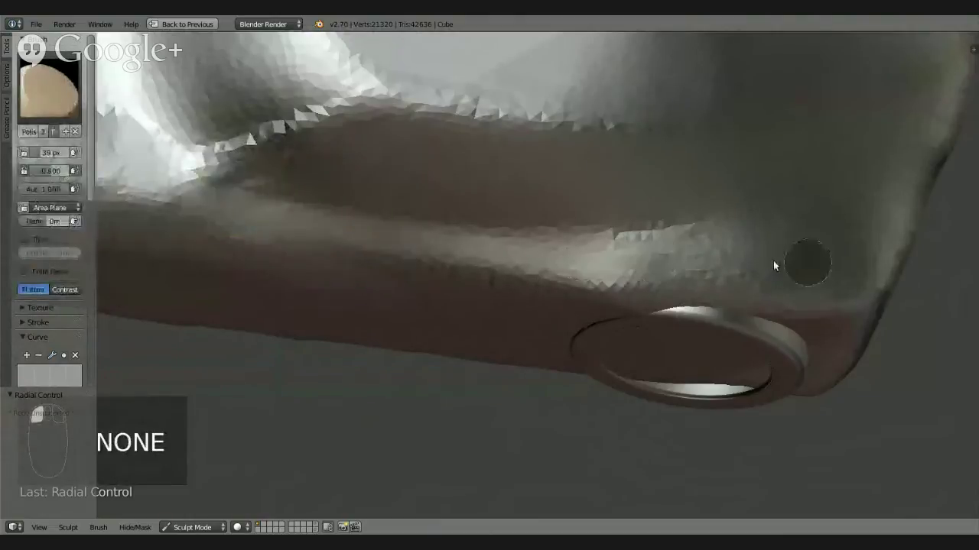
mouse_move(739, 284)
middle_mouse_down()
mouse_move(709, 199)
mouse_move(687, 172)
mouse_move(734, 179)
mouse_move(788, 207)
mouse_move(819, 183)
mouse_move(739, 212)
mouse_move(768, 217)
mouse_move(787, 207)
mouse_move(808, 164)
mouse_move(756, 206)
mouse_move(766, 210)
mouse_move(732, 225)
mouse_move(782, 219)
mouse_move(841, 162)
mouse_move(692, 247)
mouse_move(738, 271)
mouse_move(809, 232)
mouse_move(823, 210)
mouse_move(640, 192)
mouse_move(706, 235)
mouse_move(759, 240)
mouse_move(722, 233)
mouse_move(636, 179)
mouse_move(683, 204)
mouse_move(761, 218)
mouse_move(725, 260)
mouse_move(693, 276)
mouse_move(640, 208)
mouse_move(680, 278)
mouse_move(710, 299)
mouse_move(712, 275)
middle_mouse_up()
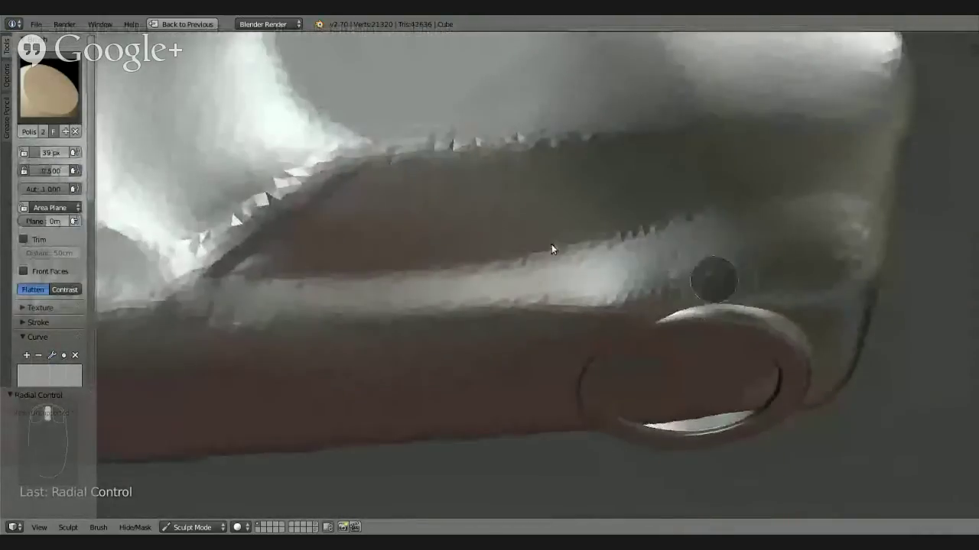
Add more Clay Strips volume to the rear fender and polish the surface toward the car's tail
left_click(43, 95)
left_click(184, 159)
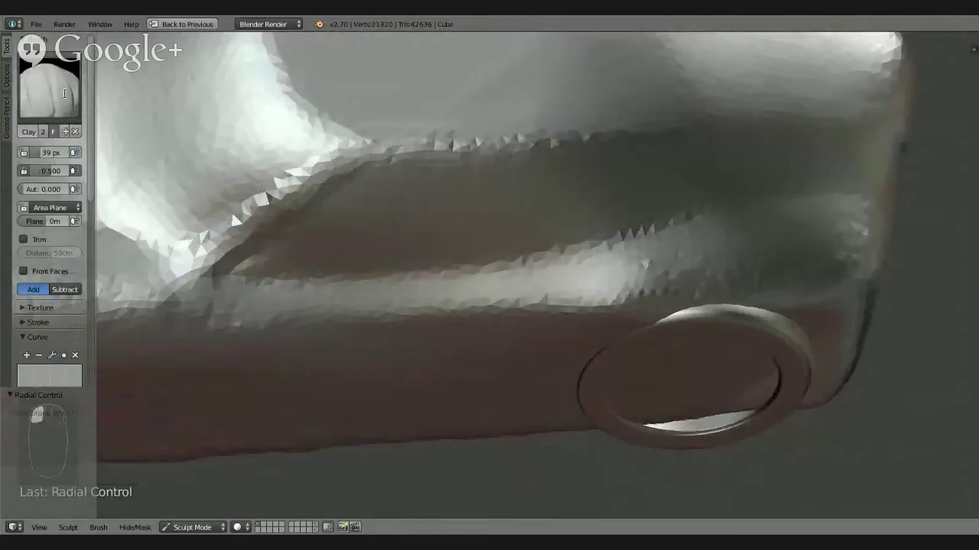
left_click(49, 88)
left_click(289, 207)
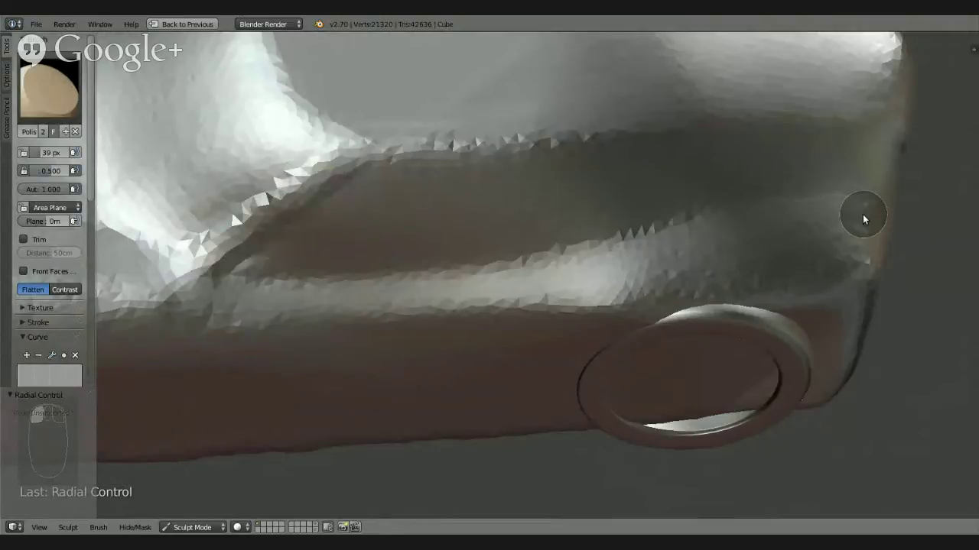
mouse_move(791, 192)
middle_mouse_down()
mouse_move(739, 132)
mouse_move(723, 161)
mouse_move(877, 170)
mouse_move(652, 130)
mouse_move(752, 214)
mouse_move(722, 234)
mouse_move(639, 182)
mouse_move(503, 160)
mouse_move(618, 267)
mouse_move(620, 297)
mouse_move(689, 328)
mouse_move(752, 302)
mouse_move(776, 275)
mouse_move(640, 241)
mouse_move(693, 266)
mouse_move(664, 242)
mouse_move(664, 294)
mouse_move(642, 317)
mouse_move(676, 275)
mouse_move(669, 252)
mouse_move(687, 247)
mouse_move(682, 233)
middle_mouse_up()
Switch the car body to Object Mode and recentre the side view to show the whole car
key("KP_3")
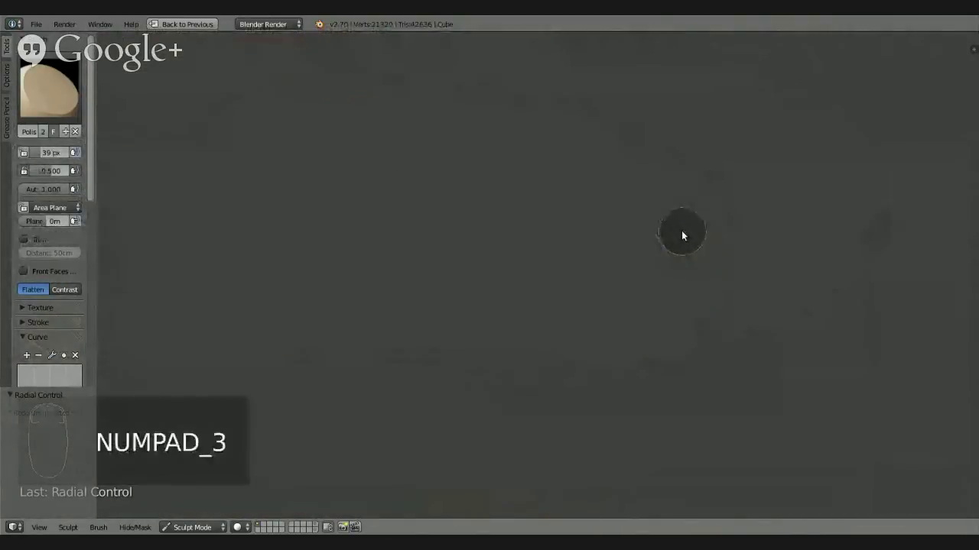
mouse_move(417, 298)
middle_mouse_down()
mouse_move(559, 222)
mouse_move(488, 291)
mouse_move(291, 431)
mouse_move(658, 219)
mouse_move(488, 283)
middle_mouse_up()
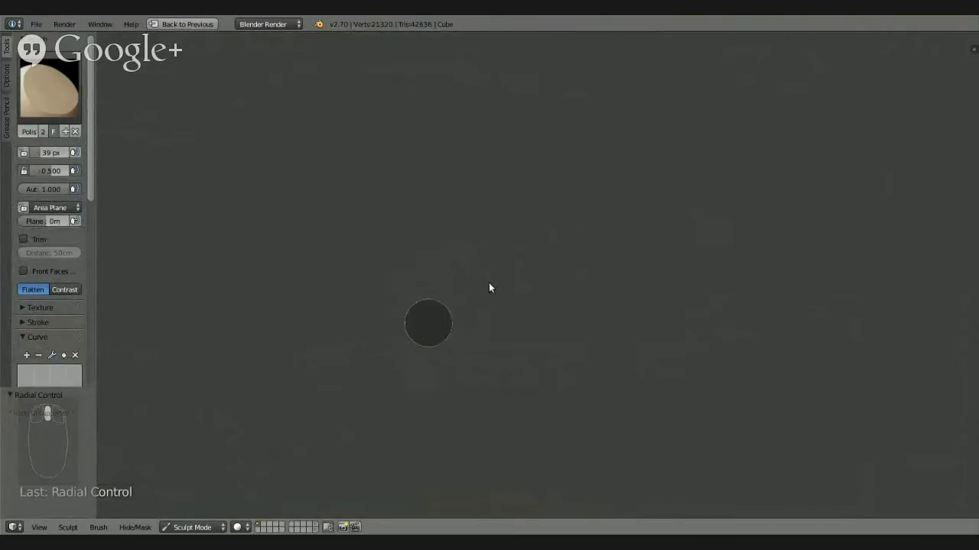
left_click(179, 528)
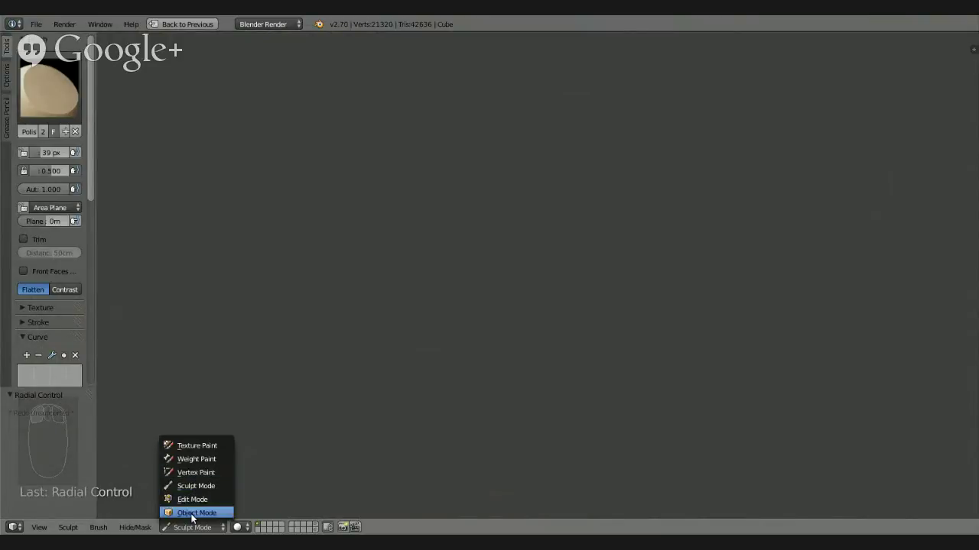
left_click(197, 514)
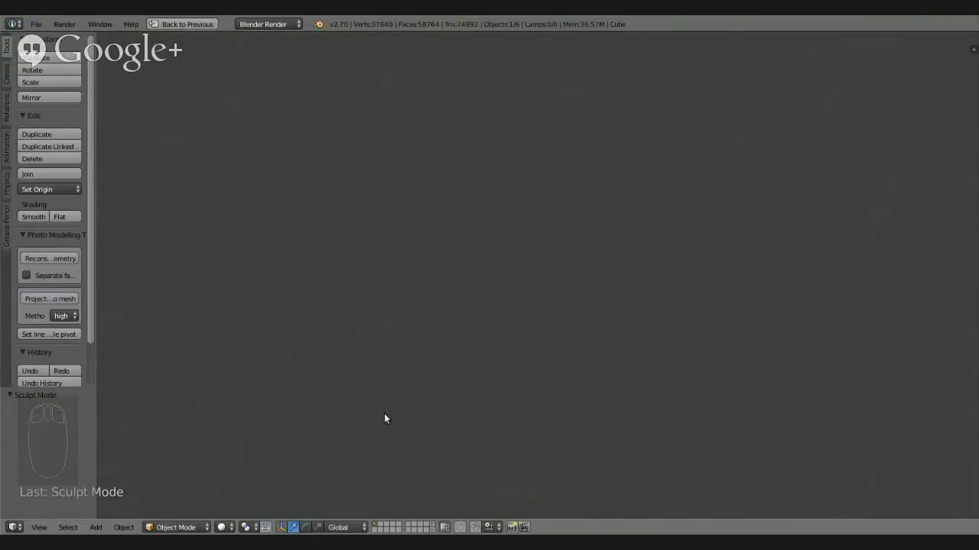
key("ctrl+c")
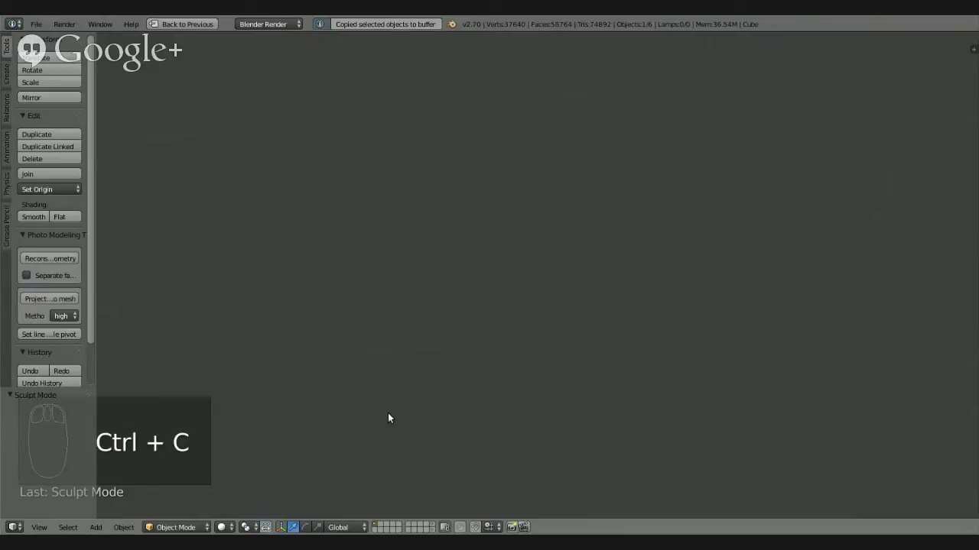
key("alt+c")
key("Escape")
key("shift+c")
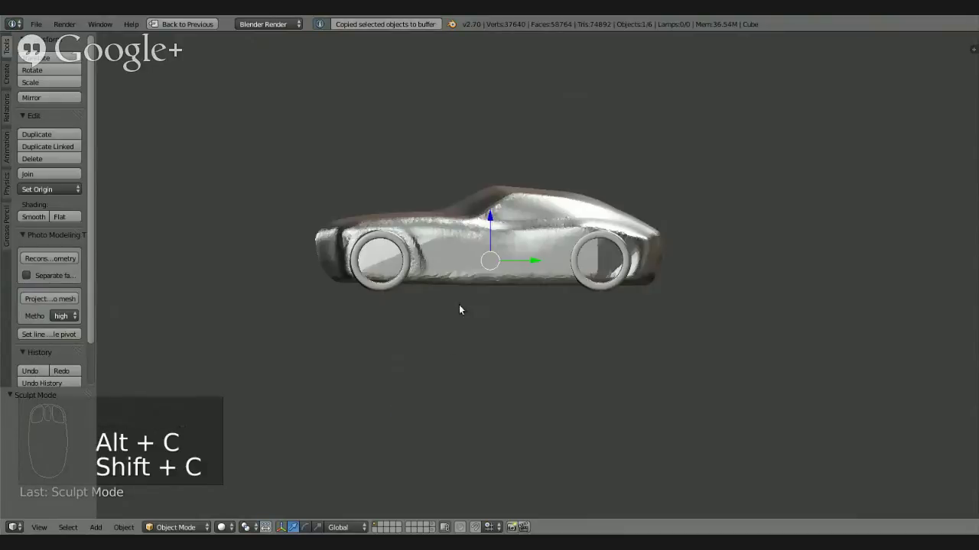
middle_click_drag(459, 308, 474, 363, "shift")
Return the car body to Sculpt Mode and re-enable dynamic topology
left_click(173, 527)
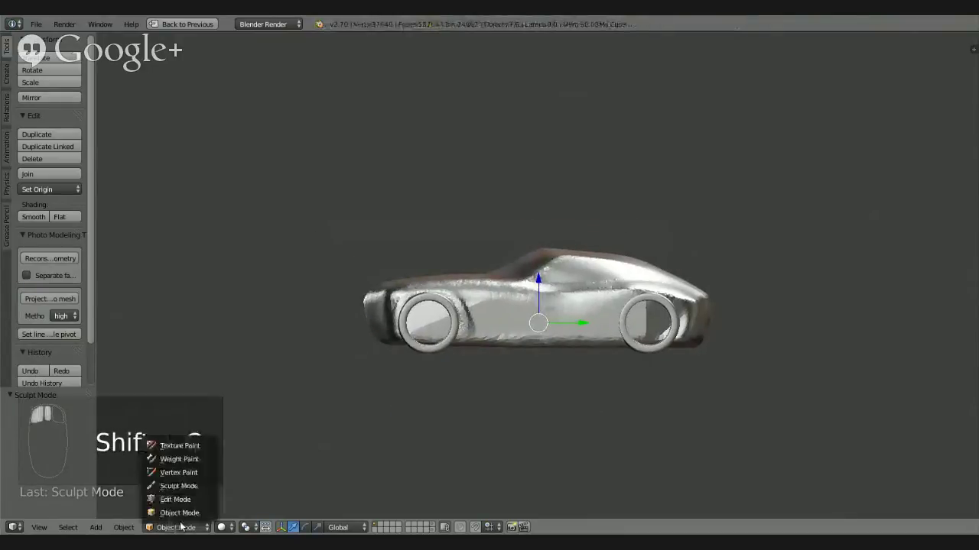
left_click(186, 485)
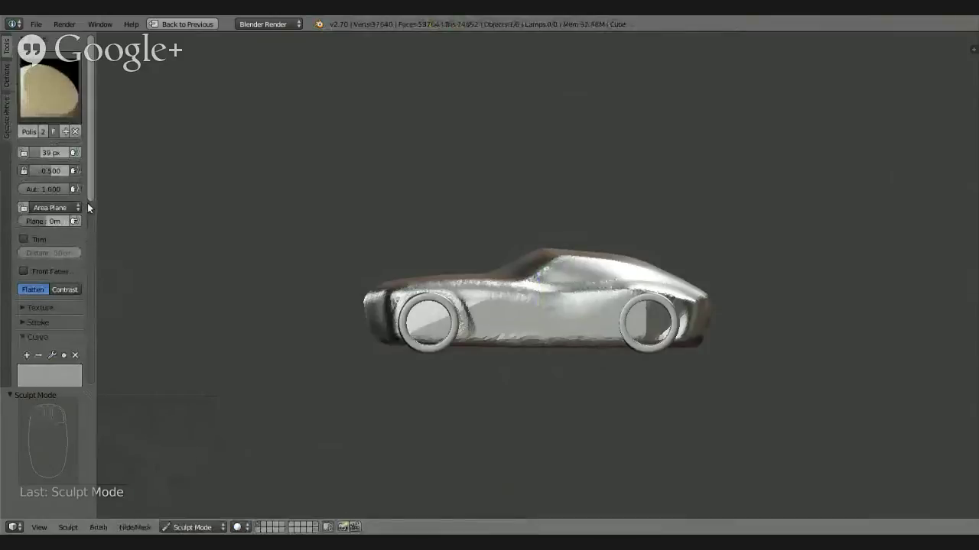
mouse_move(91, 178)
left_mouse_down()
mouse_move(87, 337)
mouse_move(95, 252)
left_mouse_up()
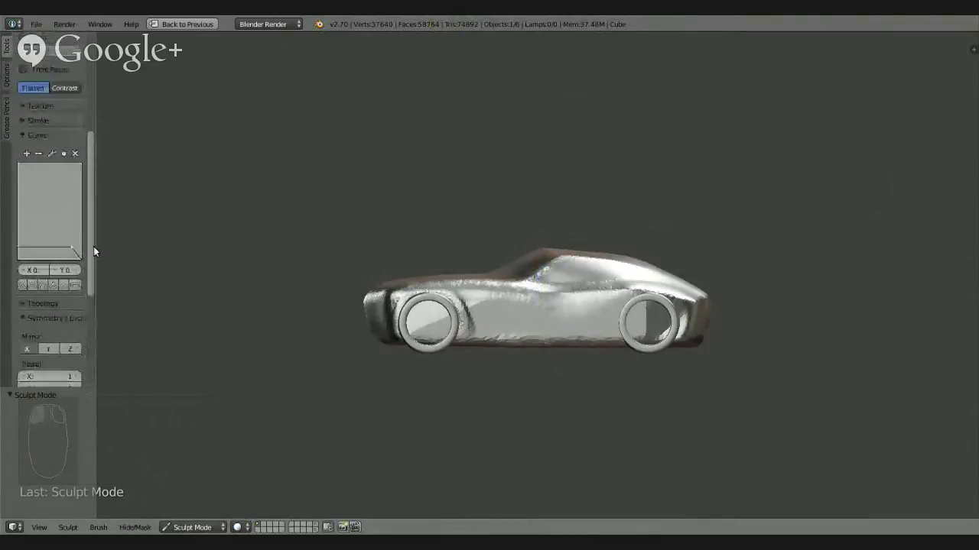
scroll(76, 186, "up", 3)
left_click(21, 214)
left_click(23, 227)
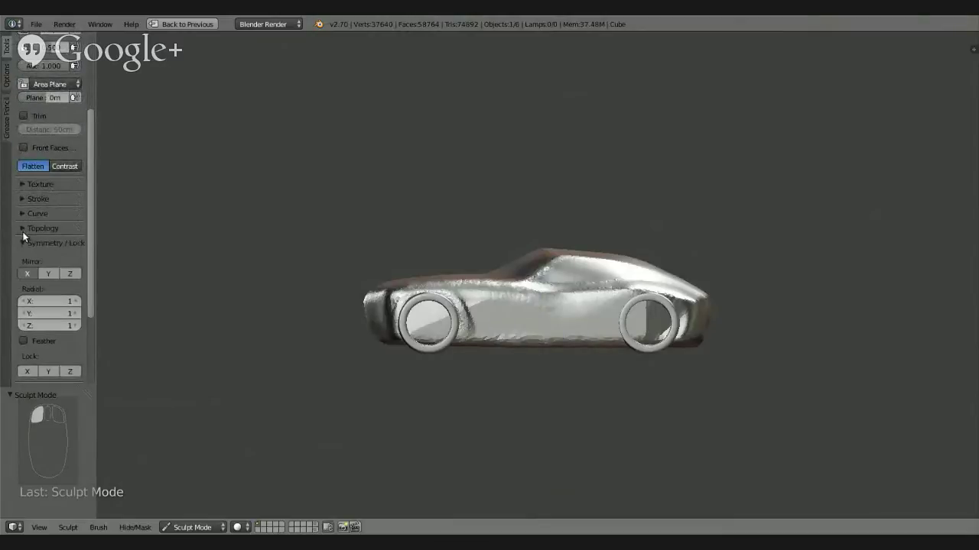
left_click(50, 245)
scroll(553, 369, "up", 4)
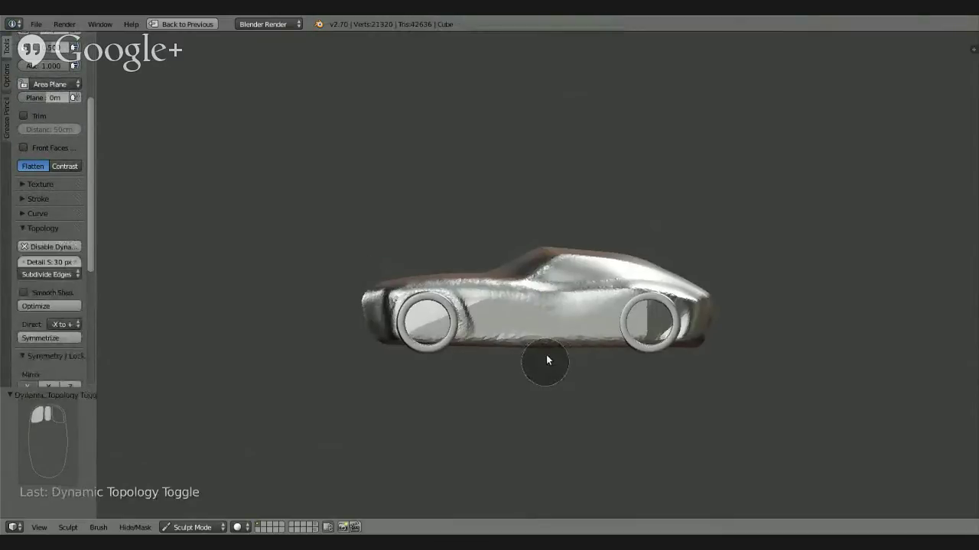
middle_click_drag(627, 297, 559, 320, "shift")
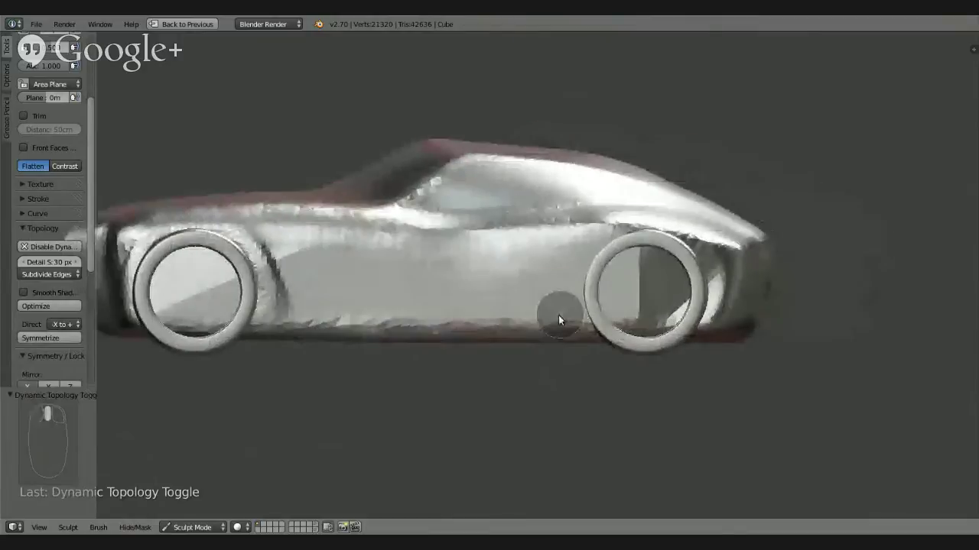
scroll(558, 315, "down", 1)
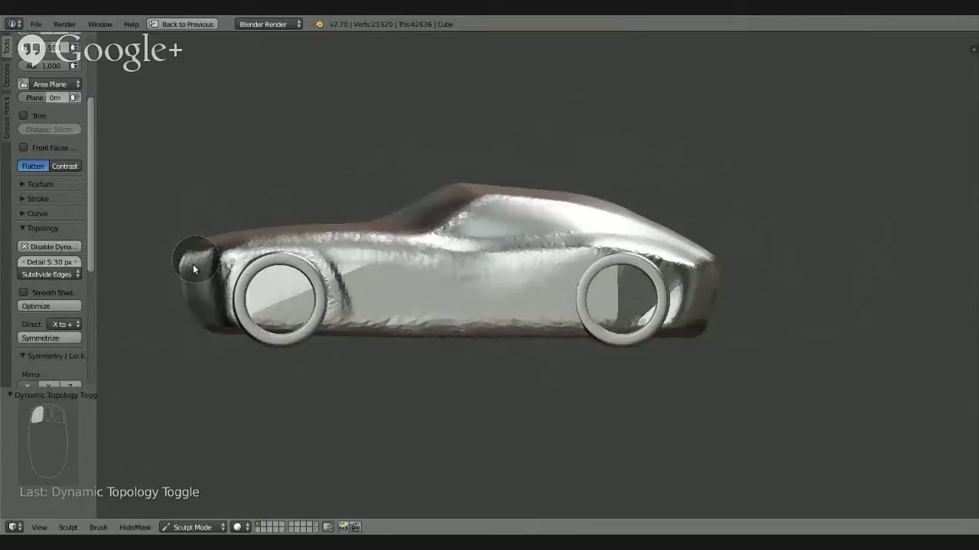
Choose the Flatten/Contrast brush with autosmooth 0.573 and flatten bumps on the rear part of the car's roof
left_click_drag(180, 279, 276, 235)
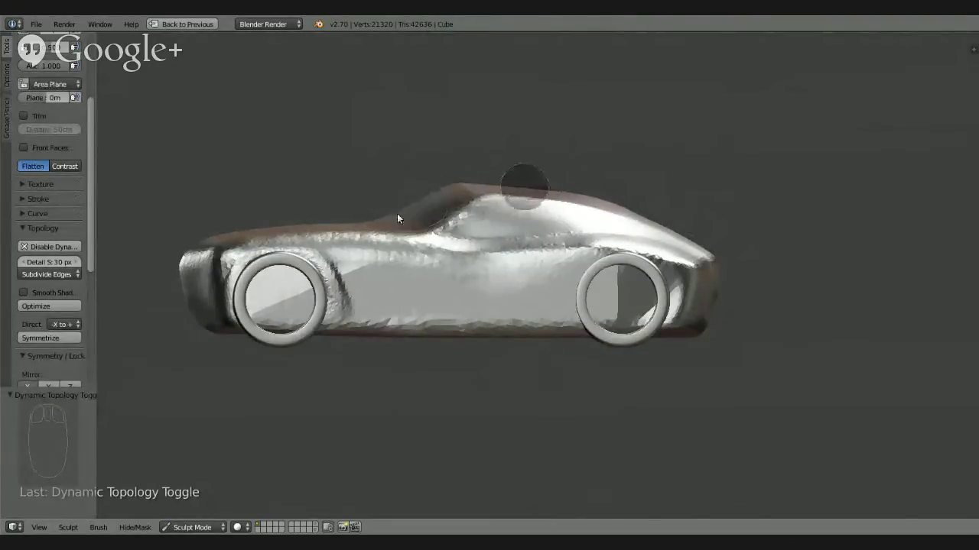
middle_click_drag(484, 227, 459, 280)
mouse_move(444, 313)
left_mouse_down()
mouse_move(470, 288)
mouse_move(441, 300)
left_mouse_up()
scroll(89, 137, "up", 6)
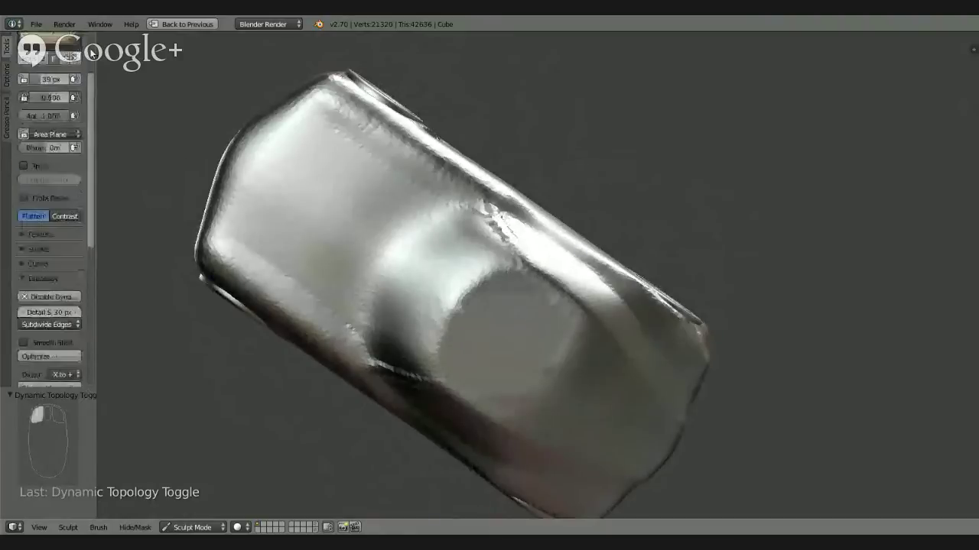
left_click(49, 87)
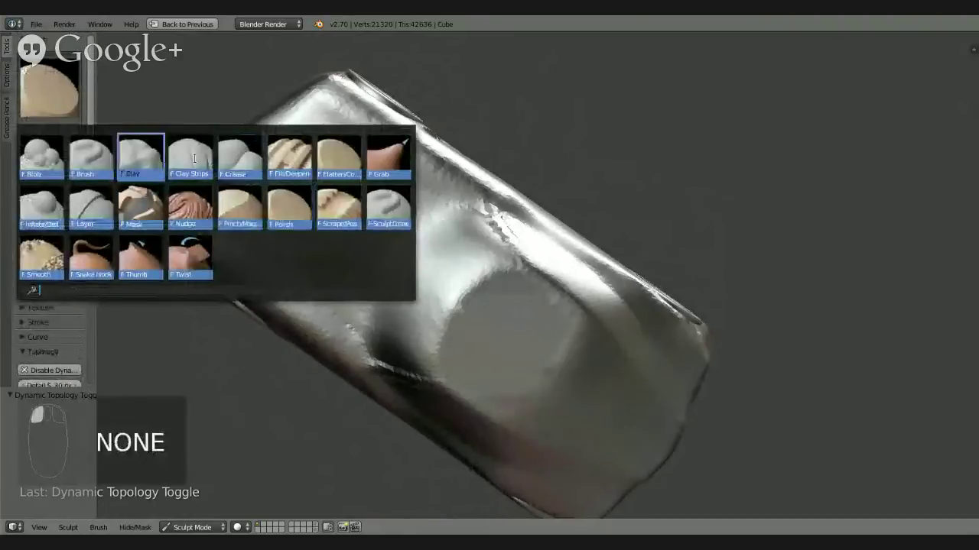
left_click(344, 160)
mouse_move(513, 345)
middle_mouse_down()
mouse_move(452, 325)
mouse_move(459, 289)
mouse_move(481, 286)
mouse_move(483, 299)
mouse_move(469, 371)
middle_mouse_up()
mouse_move(469, 355)
left_mouse_down()
mouse_move(464, 307)
mouse_move(487, 350)
mouse_move(495, 334)
left_mouse_up()
middle_click_drag(495, 333, 583, 382)
mouse_move(583, 383)
left_mouse_down()
mouse_move(570, 377)
mouse_move(581, 421)
mouse_move(475, 330)
mouse_move(481, 324)
mouse_move(547, 396)
mouse_move(507, 380)
left_mouse_up()
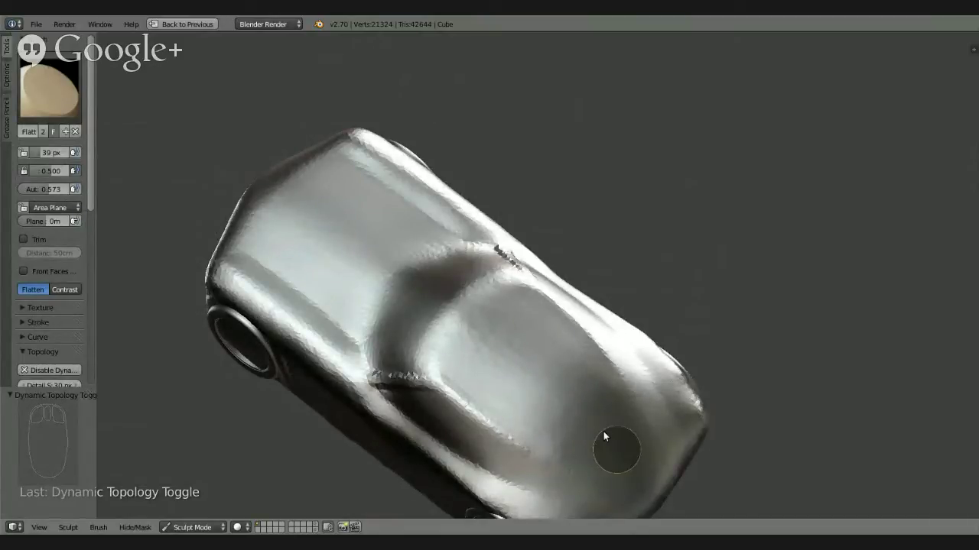
middle_click_drag(609, 437, 582, 389)
mouse_move(521, 427)
left_mouse_down()
mouse_move(591, 375)
mouse_move(521, 402)
mouse_move(535, 421)
mouse_move(575, 422)
left_mouse_up()
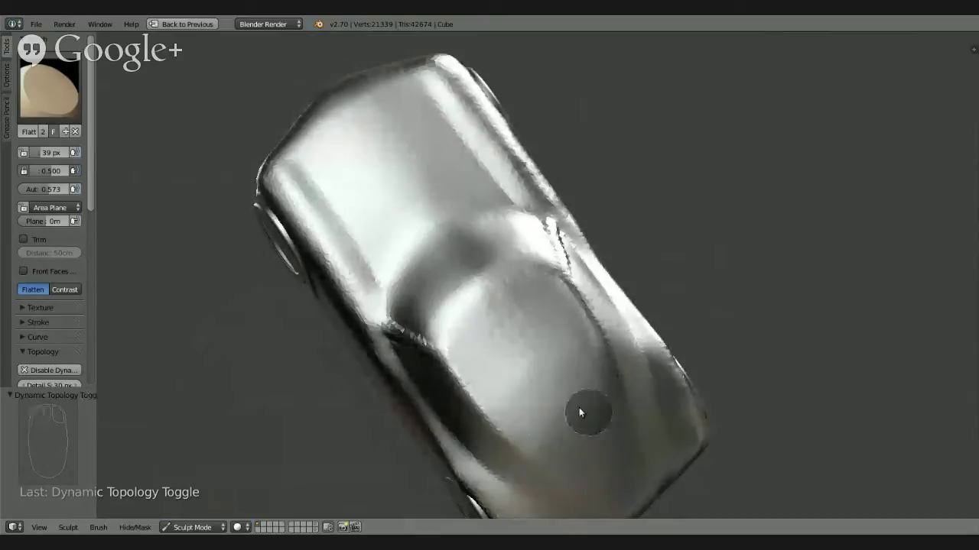
Enlarge the Flatten brush to 113 px and smooth the roof surface towards the rear window
mouse_move(563, 402)
middle_mouse_down()
mouse_move(527, 242)
mouse_move(533, 277)
mouse_move(515, 272)
mouse_move(516, 253)
mouse_move(515, 268)
middle_mouse_up()
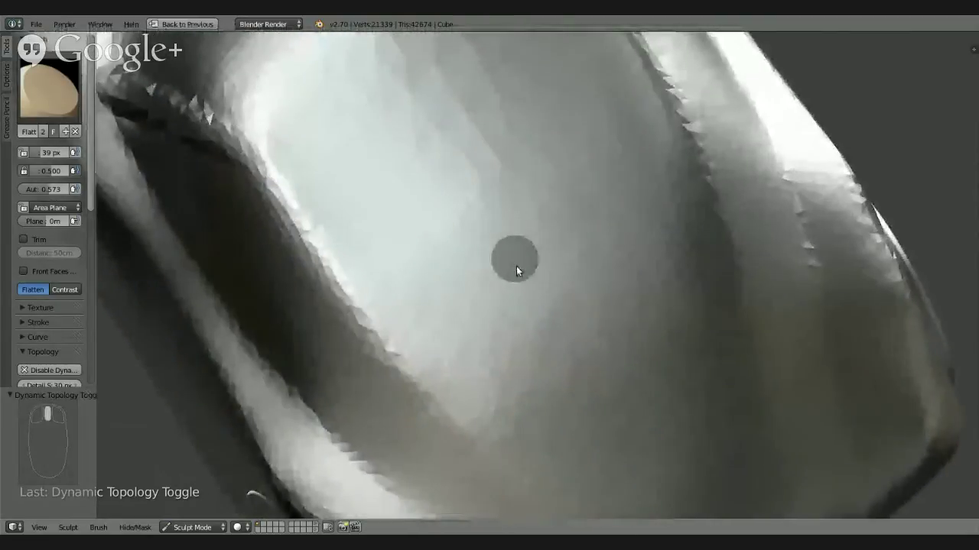
key("f")
left_click(554, 307)
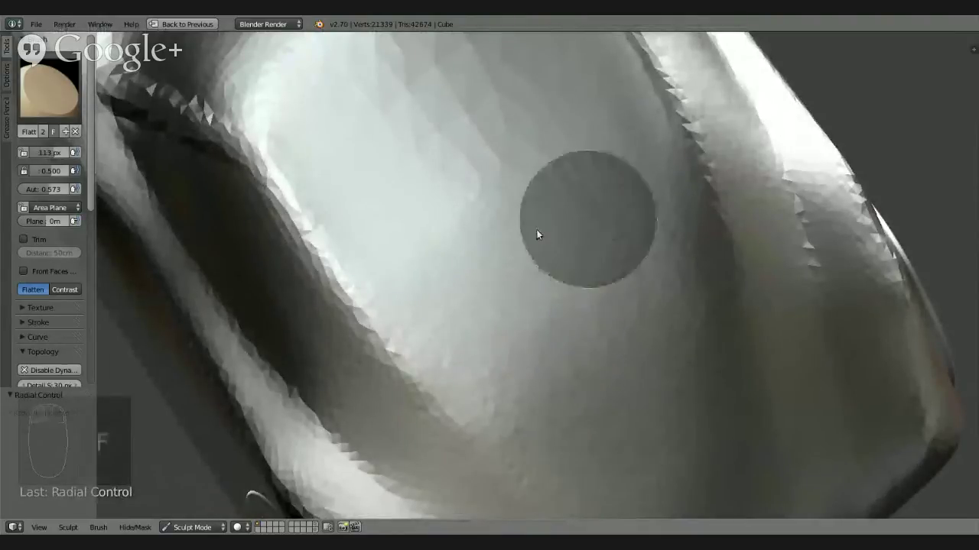
mouse_move(522, 266)
left_mouse_down()
mouse_move(544, 155)
mouse_move(495, 93)
mouse_move(360, 143)
mouse_move(516, 181)
left_mouse_up()
Examine the car's roofline and rear slope in side profile and from above
mouse_move(516, 180)
middle_mouse_down()
mouse_move(596, 277)
mouse_move(666, 192)
mouse_move(645, 177)
mouse_move(640, 187)
middle_mouse_up()
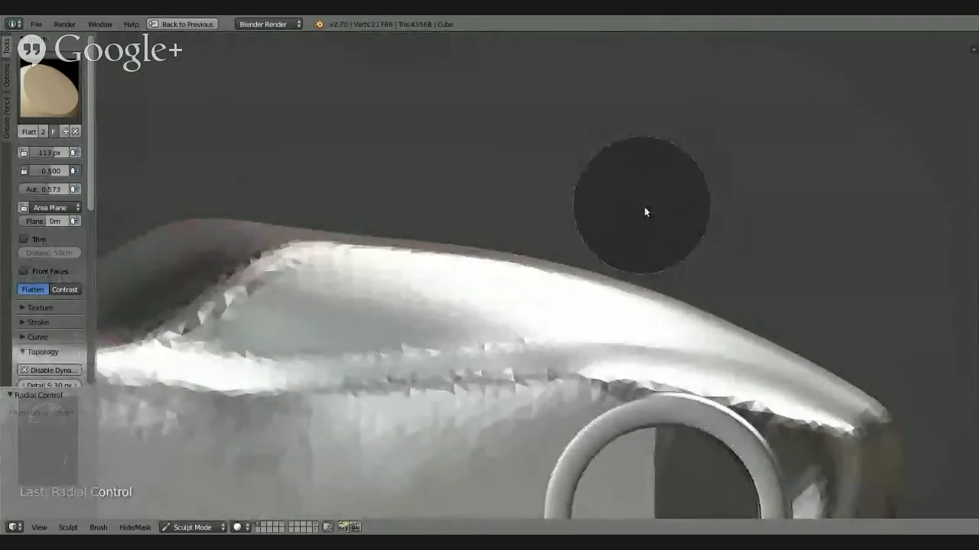
key("KP_3")
middle_click_drag(578, 300, 592, 258, "shift")
middle_click_drag(592, 258, 563, 342, "ctrl")
mouse_move(432, 249)
left_mouse_down()
mouse_move(634, 280)
mouse_move(586, 232)
mouse_move(477, 246)
mouse_move(620, 281)
left_mouse_up()
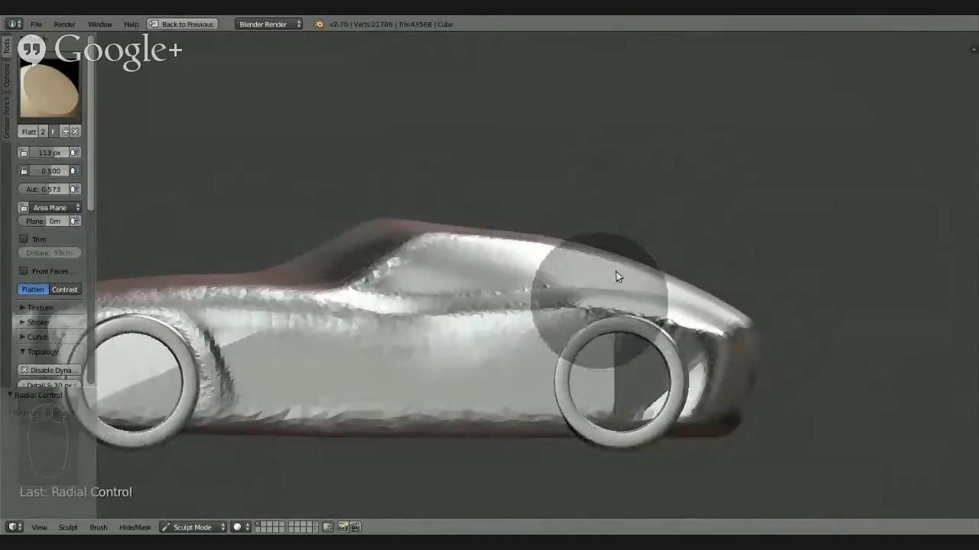
scroll(618, 271, "up", 2)
scroll(619, 270, "down", 2)
mouse_move(450, 294)
middle_mouse_down()
mouse_move(444, 395)
mouse_move(445, 349)
middle_mouse_up()
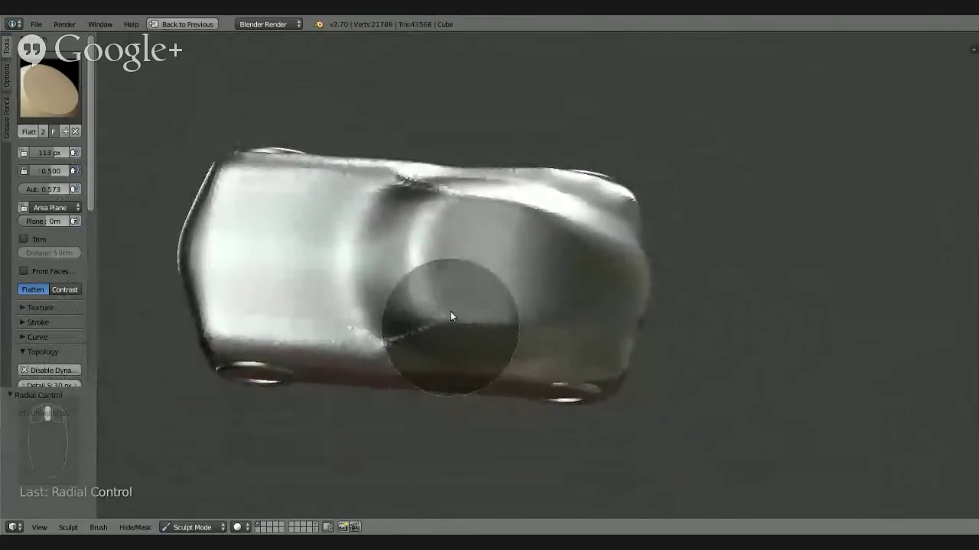
Flatten the front edge of the roof and smooth its transition into the windshield down towards the hood
mouse_move(450, 312)
middle_mouse_down("ctrl")
mouse_move(455, 224)
mouse_move(448, 220)
mouse_move(450, 315)
mouse_move(438, 323)
mouse_move(395, 105)
mouse_move(389, 153)
middle_mouse_up("ctrl")
mouse_move(389, 152)
left_mouse_down()
mouse_move(337, 288)
mouse_move(354, 117)
mouse_move(306, 314)
mouse_move(333, 261)
left_mouse_up()
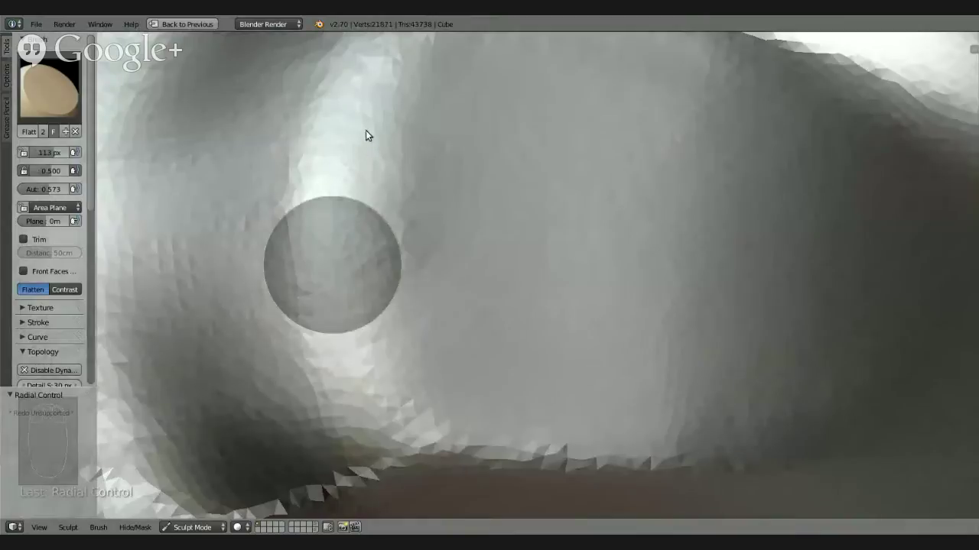
left_click_drag(373, 125, 370, 330)
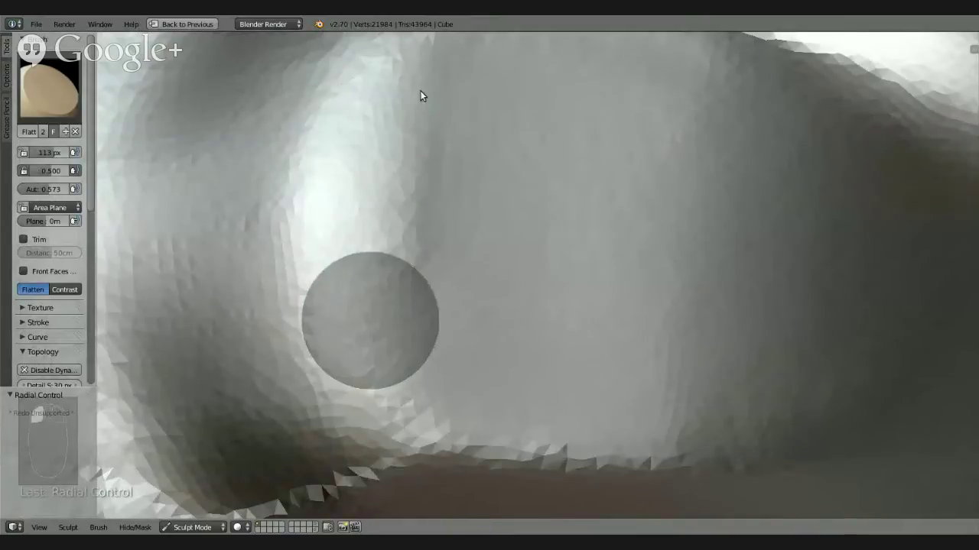
mouse_move(421, 83)
left_mouse_down()
mouse_move(402, 221)
mouse_move(389, 98)
mouse_move(347, 327)
left_mouse_up()
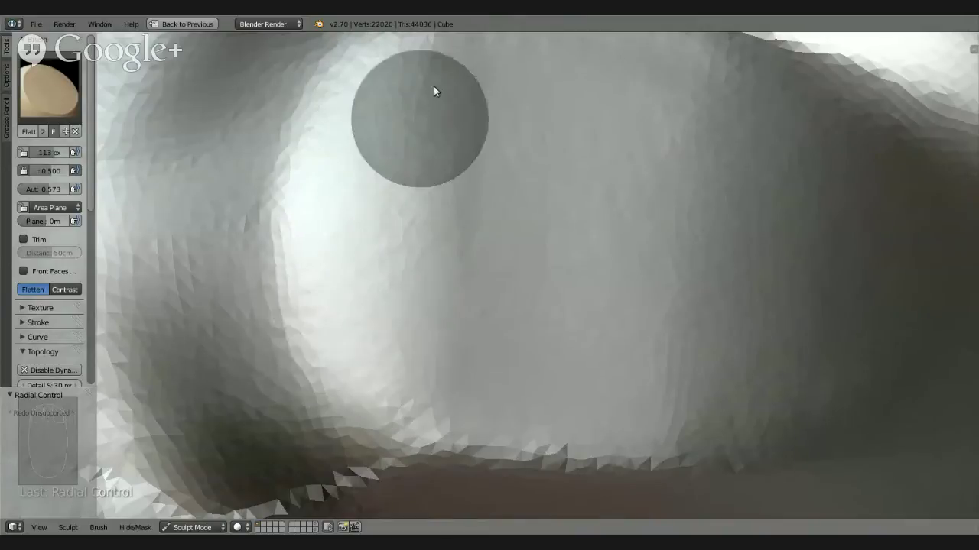
mouse_move(430, 347)
left_mouse_down()
mouse_move(503, 247)
mouse_move(615, 228)
mouse_move(658, 365)
mouse_move(554, 361)
left_mouse_up()
mouse_move(599, 339)
middle_mouse_down()
mouse_move(609, 267)
mouse_move(670, 207)
mouse_move(717, 206)
mouse_move(694, 322)
mouse_move(718, 385)
mouse_move(701, 322)
mouse_move(712, 305)
middle_mouse_up()
mouse_move(767, 270)
left_mouse_down()
mouse_move(747, 396)
mouse_move(769, 405)
mouse_move(748, 438)
mouse_move(684, 474)
mouse_move(666, 295)
mouse_move(553, 339)
mouse_move(393, 192)
mouse_move(679, 303)
mouse_move(771, 199)
mouse_move(727, 166)
mouse_move(651, 240)
mouse_move(791, 166)
left_mouse_up()
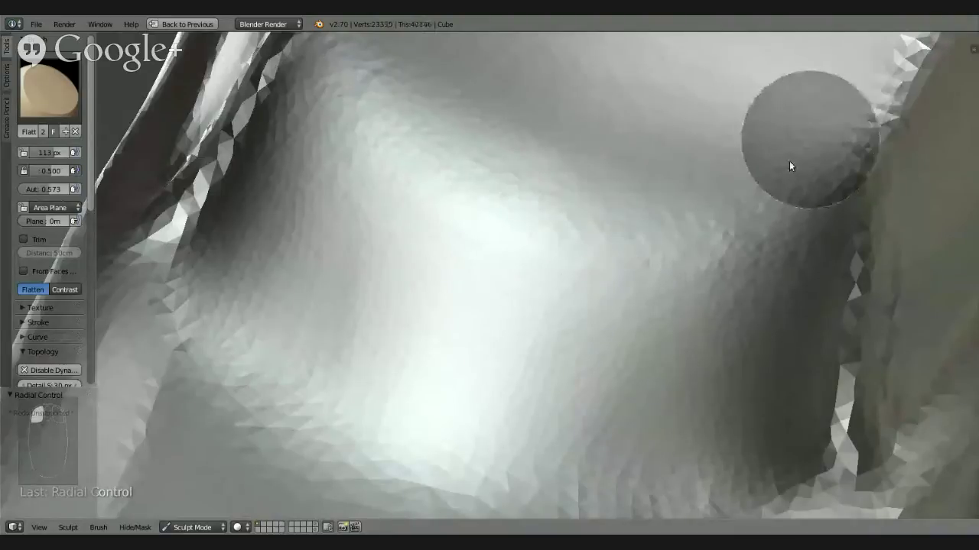
Inspect the shape of the windshield, hood and roof from the side, front and above
mouse_move(791, 166)
middle_mouse_down()
mouse_move(622, 116)
mouse_move(831, 139)
mouse_move(902, 114)
mouse_move(878, 127)
mouse_move(620, 131)
mouse_move(677, 163)
mouse_move(619, 277)
mouse_move(634, 258)
mouse_move(597, 275)
middle_mouse_up()
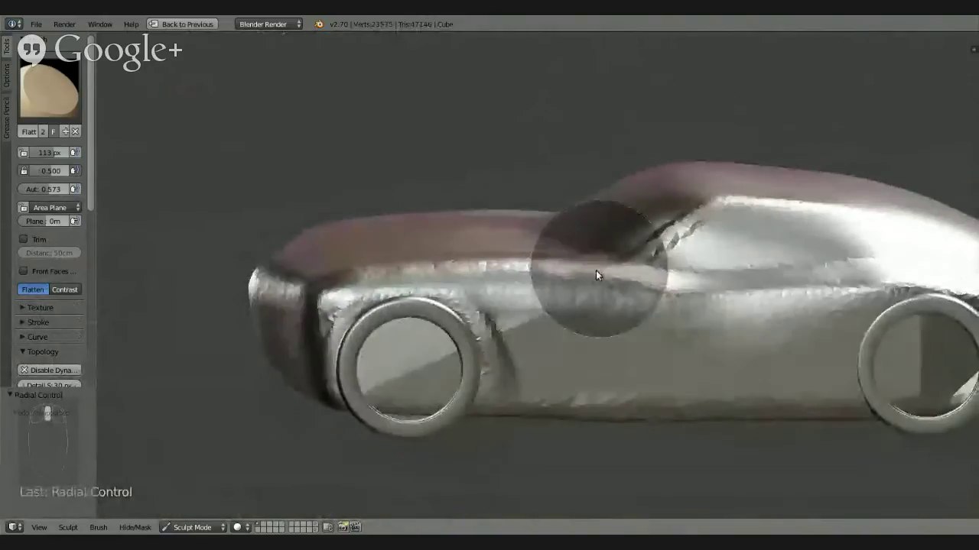
key("KP_3")
scroll(638, 198, "up", 2)
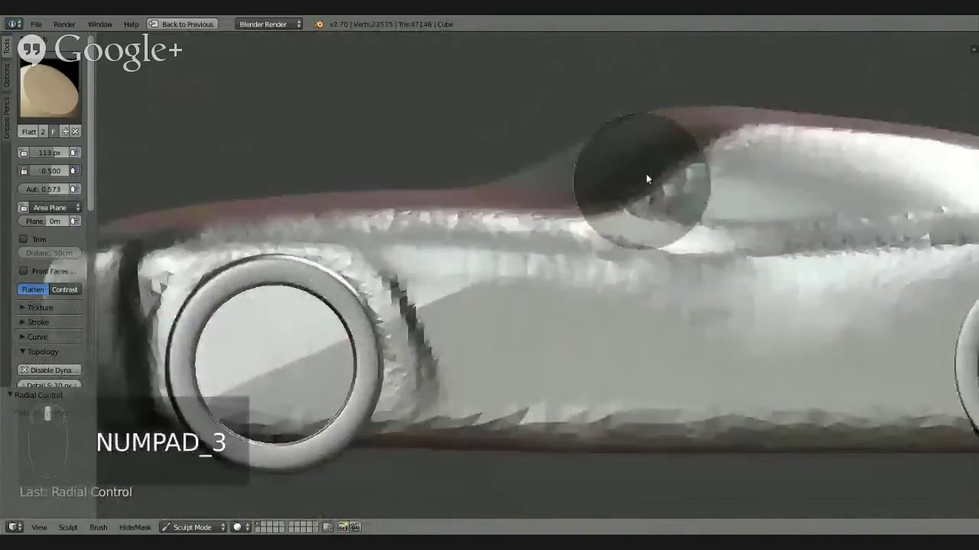
scroll(650, 178, "up", 2)
middle_click_drag(659, 174, 556, 203, "shift")
scroll(576, 239, "down", 4)
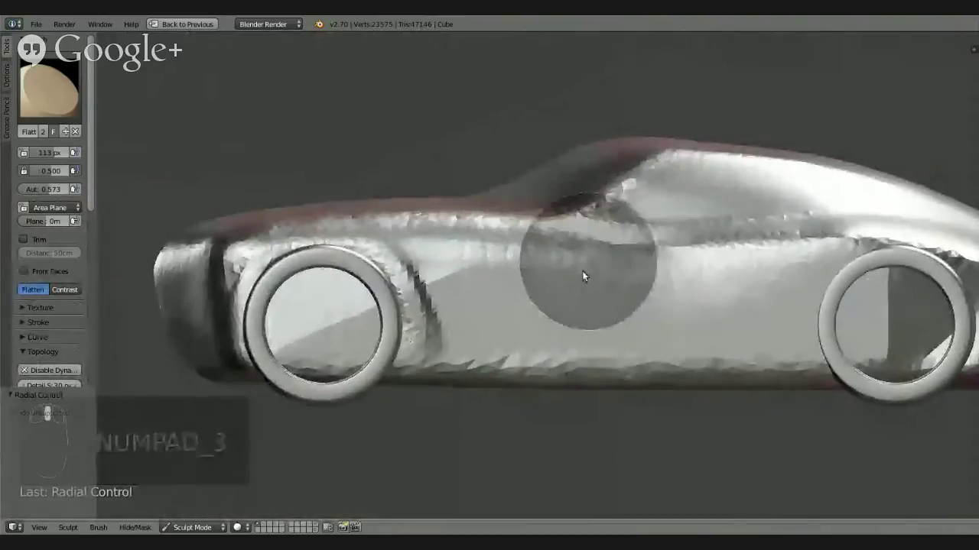
mouse_move(583, 276)
middle_mouse_down()
mouse_move(586, 334)
mouse_move(604, 357)
mouse_move(586, 430)
mouse_move(580, 375)
mouse_move(620, 345)
middle_mouse_up()
scroll(579, 352, "up", 6)
scroll(601, 264, "down", 4)
scroll(588, 359, "up", 2)
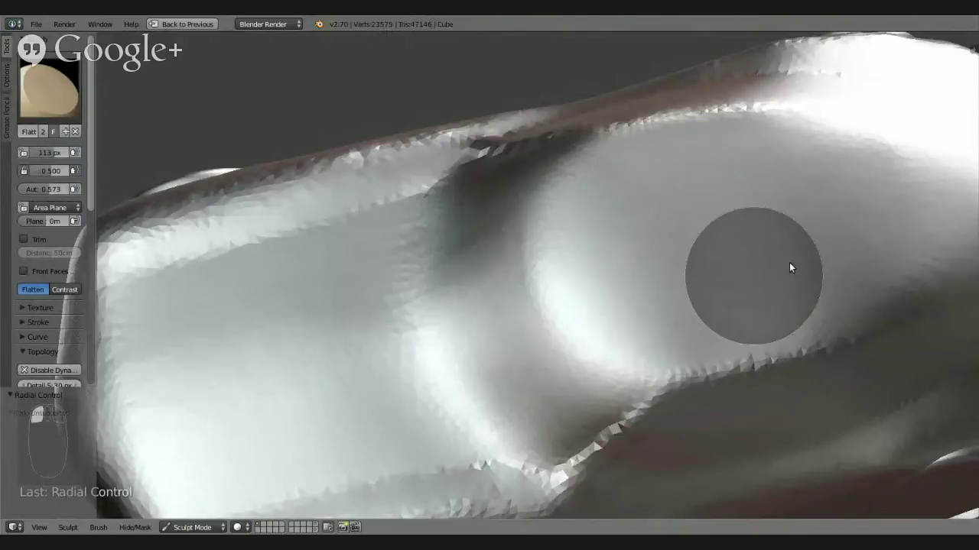
scroll(742, 230, "down", 6)
middle_click_drag(753, 157, 863, 154)
key("KP_1")
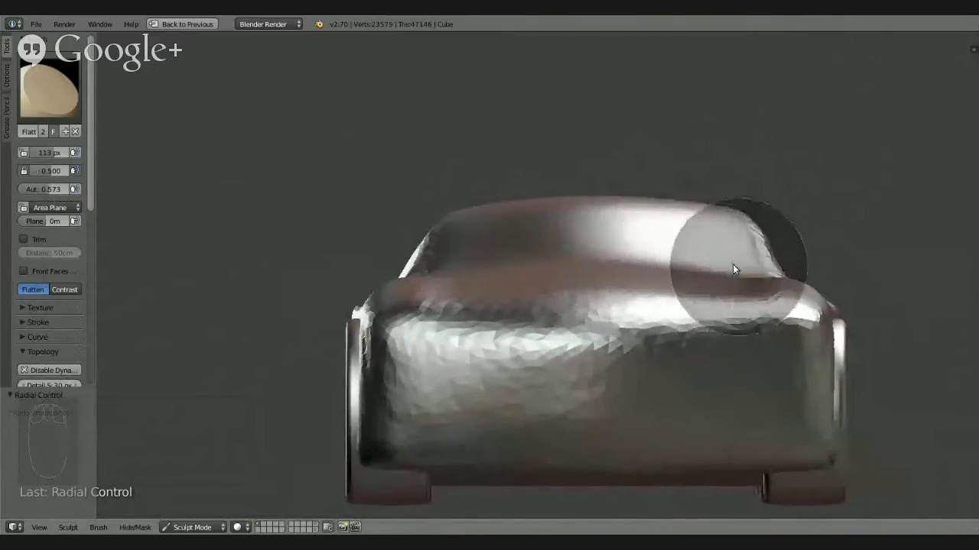
key("KP_3")
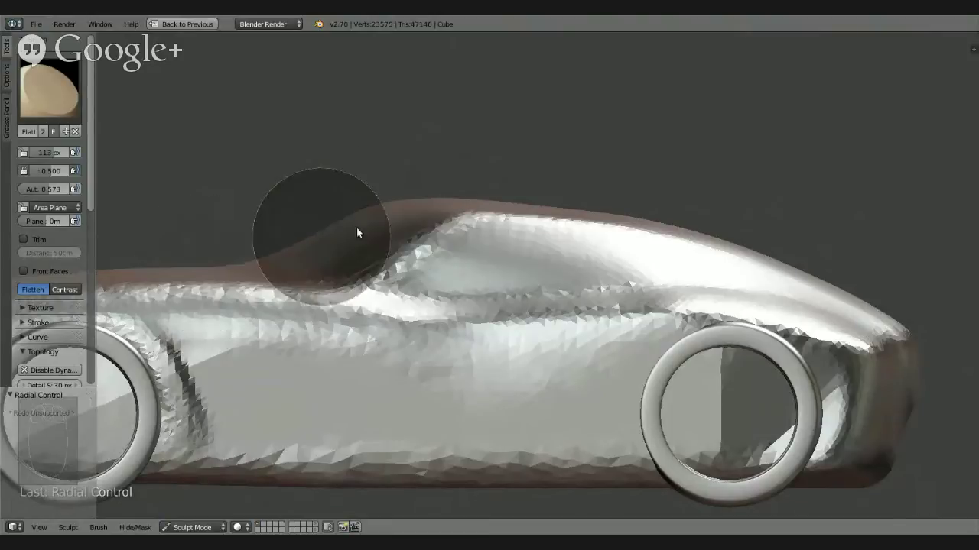
mouse_move(357, 230)
middle_mouse_down()
mouse_move(361, 297)
mouse_move(419, 351)
mouse_move(594, 395)
middle_mouse_up()
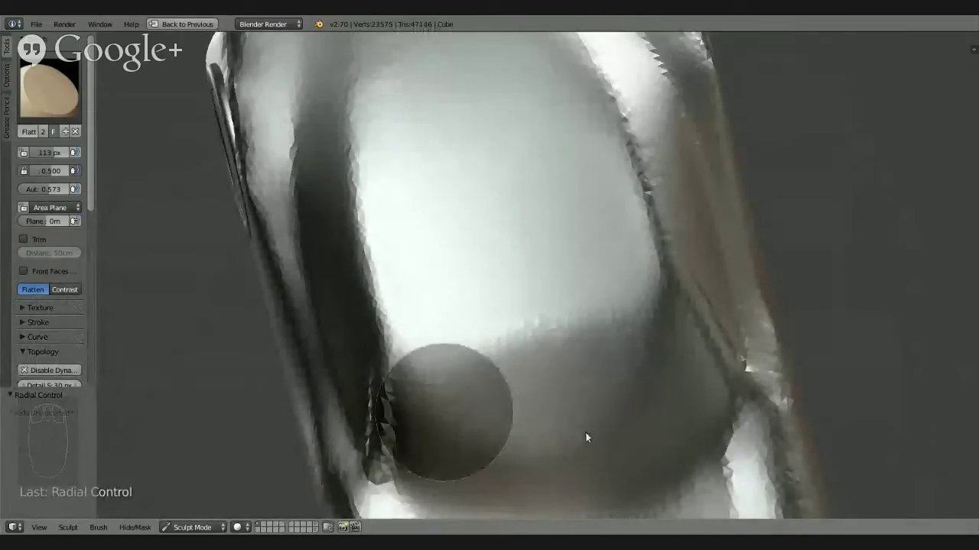
mouse_move(561, 369)
middle_mouse_down()
mouse_move(539, 275)
mouse_move(544, 307)
mouse_move(534, 316)
middle_mouse_up()
left_click_drag(523, 332, 456, 338)
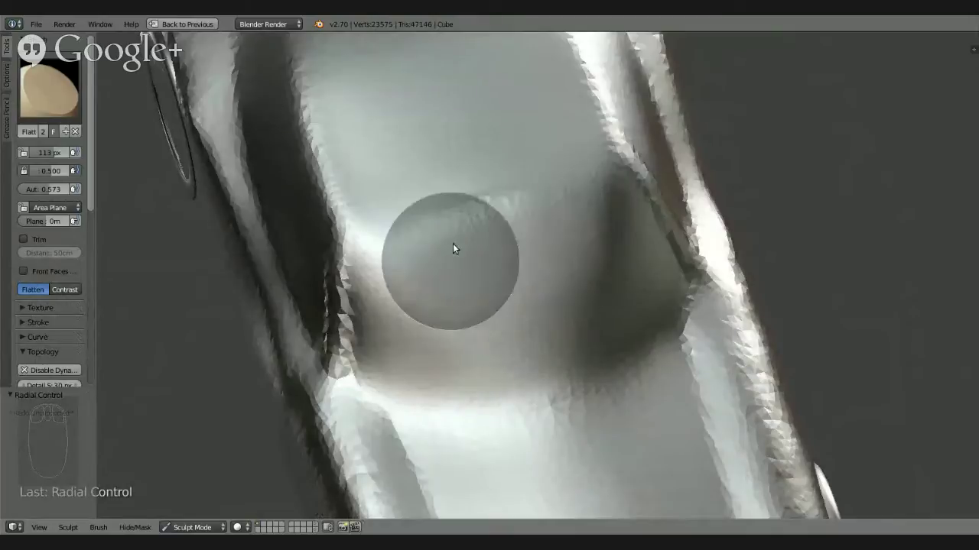
mouse_move(550, 222)
middle_mouse_down()
mouse_move(483, 219)
mouse_move(366, 149)
mouse_move(498, 282)
mouse_move(525, 282)
mouse_move(472, 337)
mouse_move(550, 328)
mouse_move(435, 230)
mouse_move(380, 215)
mouse_move(530, 265)
mouse_move(494, 271)
mouse_move(498, 349)
mouse_move(597, 349)
mouse_move(465, 299)
mouse_move(485, 321)
mouse_move(532, 338)
mouse_move(533, 387)
mouse_move(479, 299)
mouse_move(480, 198)
mouse_move(432, 198)
middle_mouse_up()
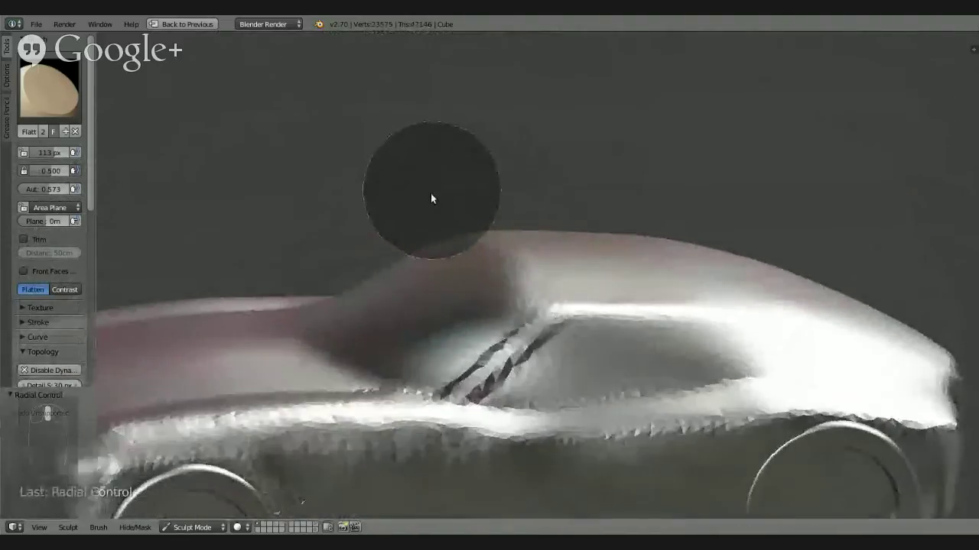
key("space")
left_click(245, 157)
mouse_move(245, 157)
middle_mouse_down()
mouse_move(437, 336)
mouse_move(439, 364)
mouse_move(494, 366)
mouse_move(409, 329)
middle_mouse_up()
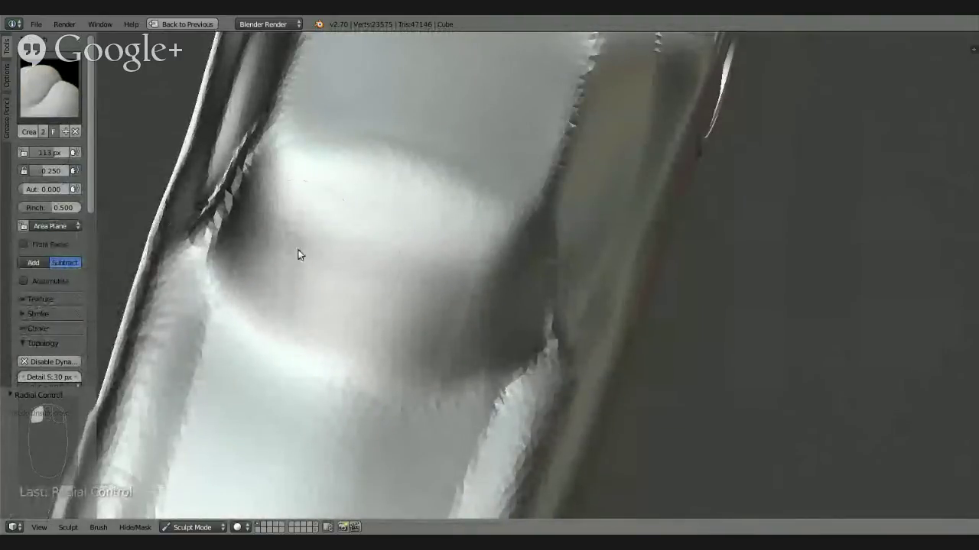
Choose the Clay Strips brush and build up the windshield with overlapping strokes from the roof edge down to the hood
left_click(57, 106)
left_click(197, 153)
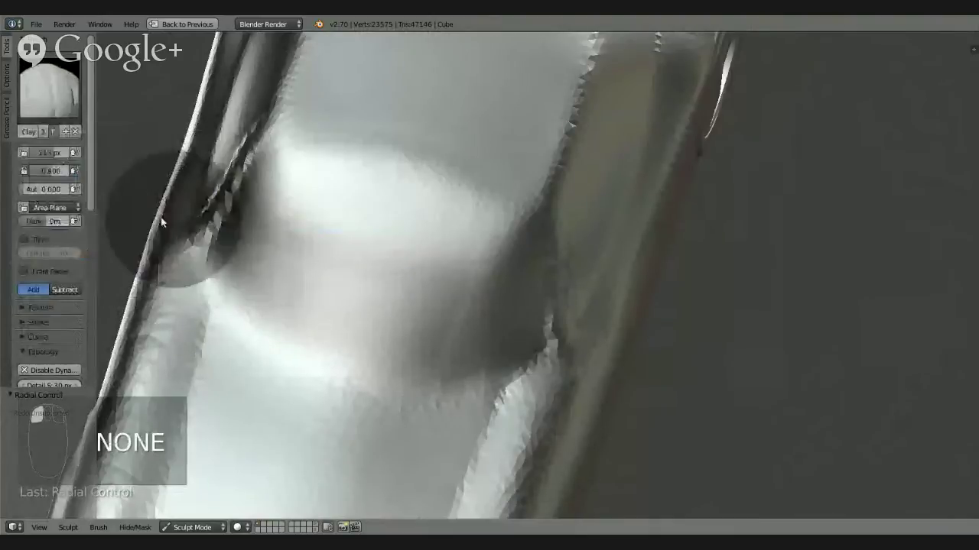
key("f")
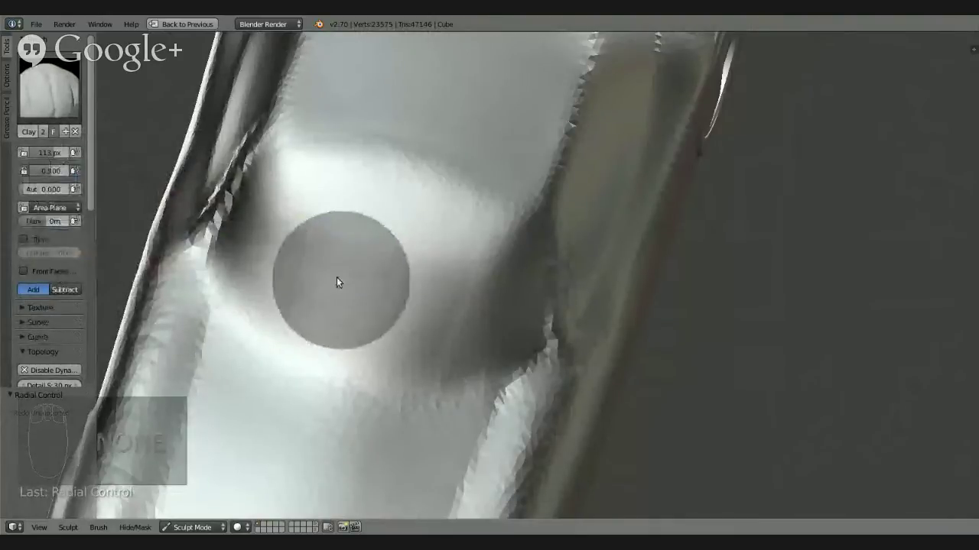
scroll(333, 262, "up", 3)
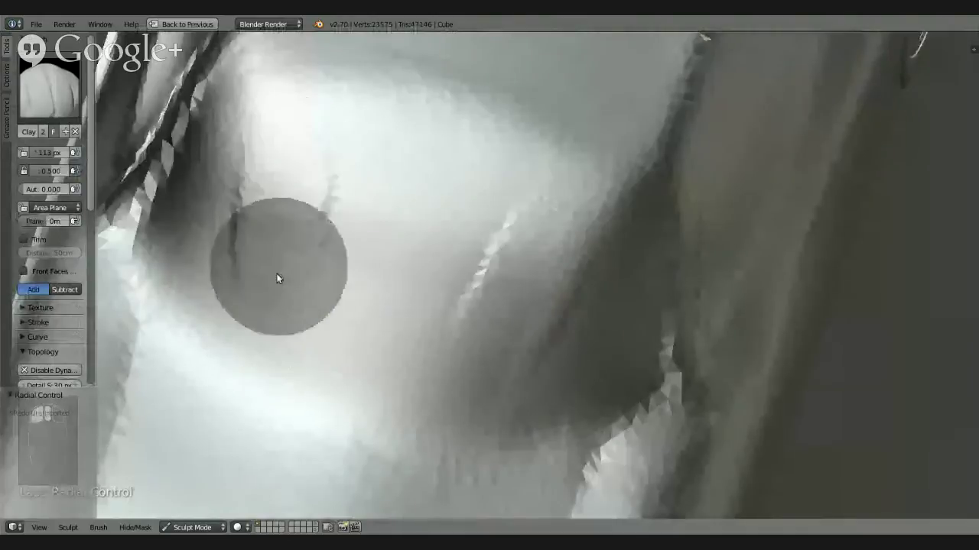
left_click_drag(280, 180, 262, 397)
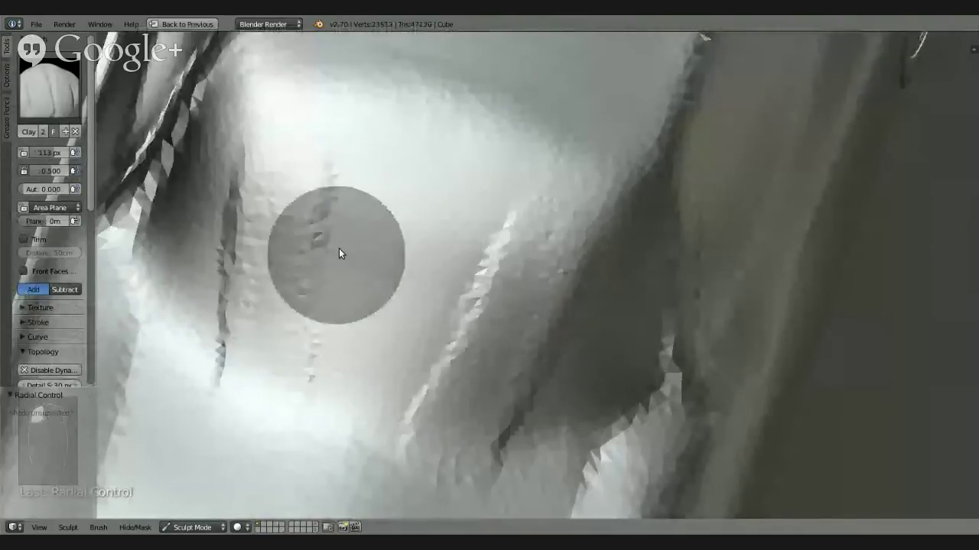
left_click_drag(341, 248, 331, 361)
left_click_drag(401, 268, 311, 456)
mouse_move(447, 256)
left_mouse_down()
mouse_move(445, 319)
mouse_move(341, 428)
left_mouse_up()
left_click_drag(490, 243, 367, 413)
left_click_drag(350, 209, 253, 415)
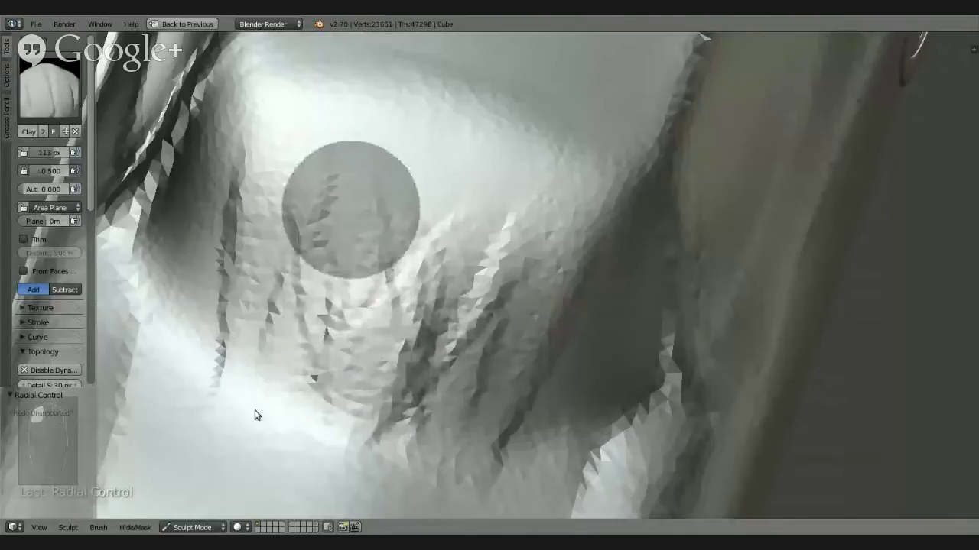
left_click_drag(313, 333, 324, 279)
left_click_drag(220, 444, 267, 389)
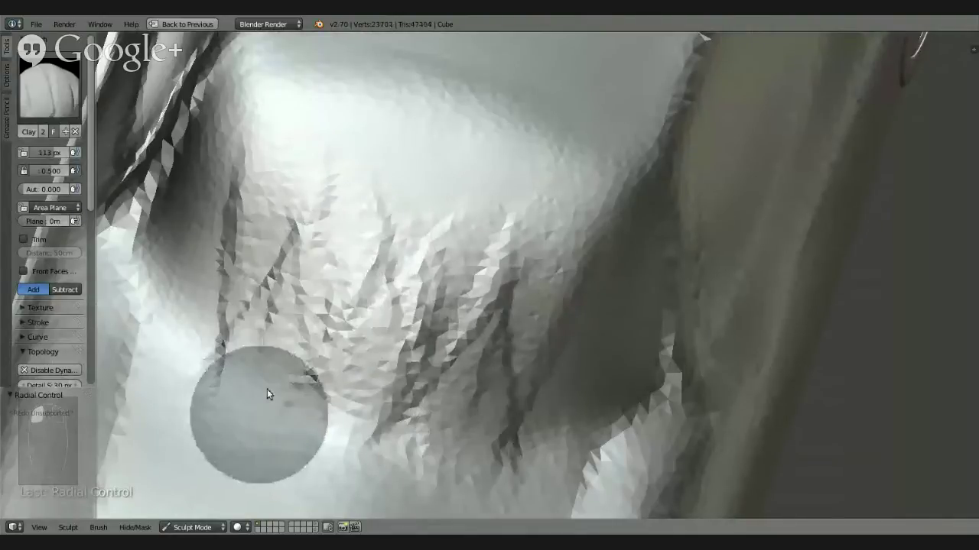
mouse_move(267, 389)
middle_mouse_down()
mouse_move(245, 262)
mouse_move(153, 308)
mouse_move(225, 292)
mouse_move(212, 282)
mouse_move(219, 345)
mouse_move(315, 346)
mouse_move(357, 372)
middle_mouse_up()
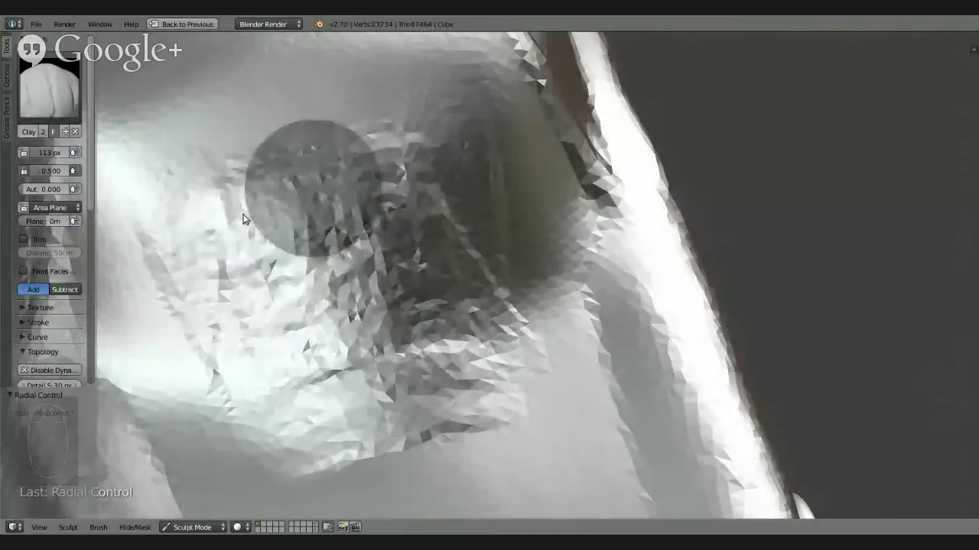
mouse_move(426, 165)
middle_mouse_down()
mouse_move(249, 171)
mouse_move(232, 148)
mouse_move(307, 216)
mouse_move(380, 221)
mouse_move(247, 212)
mouse_move(419, 286)
mouse_move(227, 260)
mouse_move(414, 134)
mouse_move(198, 256)
middle_mouse_up()
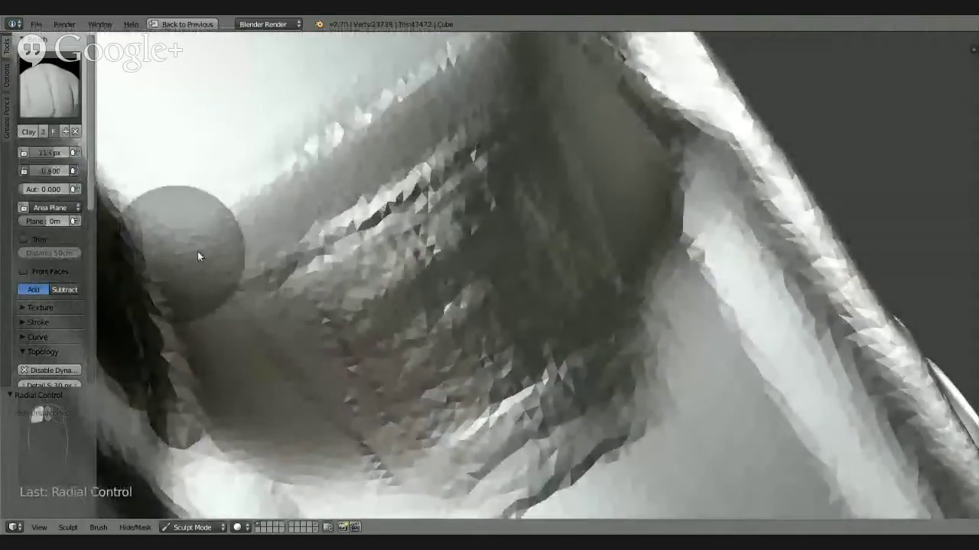
Choose the Flatten/Contrast brush and flatten the rough clay strokes across the windshield, working over both sides
mouse_move(449, 212)
middle_mouse_down()
mouse_move(335, 151)
mouse_move(444, 131)
mouse_move(530, 100)
mouse_move(298, 166)
mouse_move(252, 122)
middle_mouse_up()
left_click(54, 90)
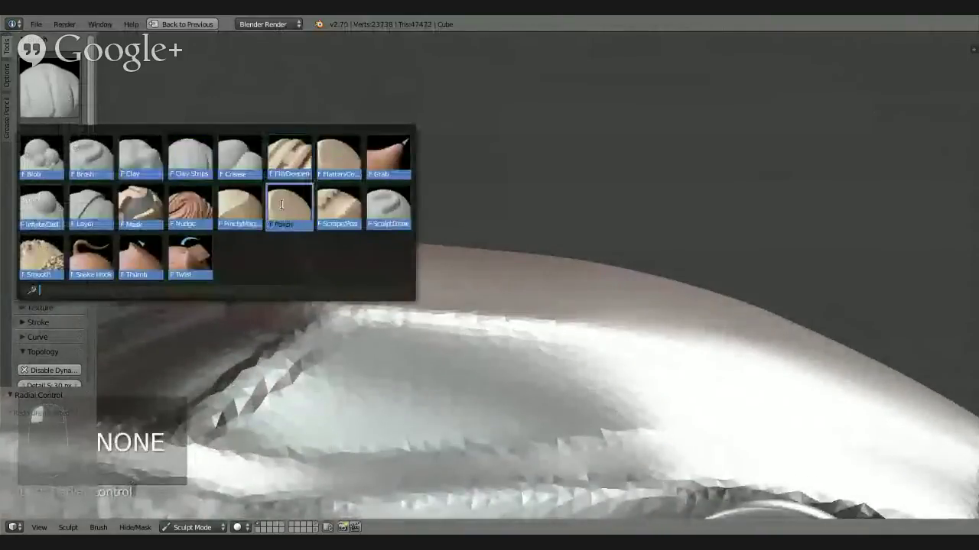
left_click(287, 159)
scroll(587, 186, "up", 5)
mouse_move(586, 190)
middle_mouse_down()
mouse_move(397, 351)
mouse_move(408, 406)
mouse_move(492, 371)
mouse_move(510, 380)
mouse_move(424, 391)
mouse_move(410, 266)
mouse_move(370, 230)
mouse_move(468, 306)
mouse_move(366, 236)
middle_mouse_up()
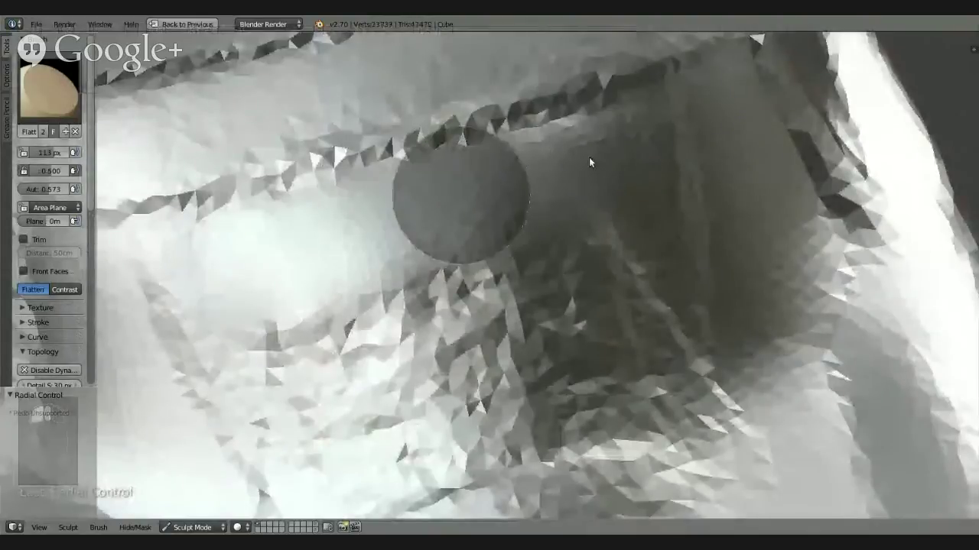
mouse_move(323, 406)
left_mouse_down()
mouse_move(584, 360)
mouse_move(443, 450)
mouse_move(733, 418)
mouse_move(527, 476)
left_mouse_up()
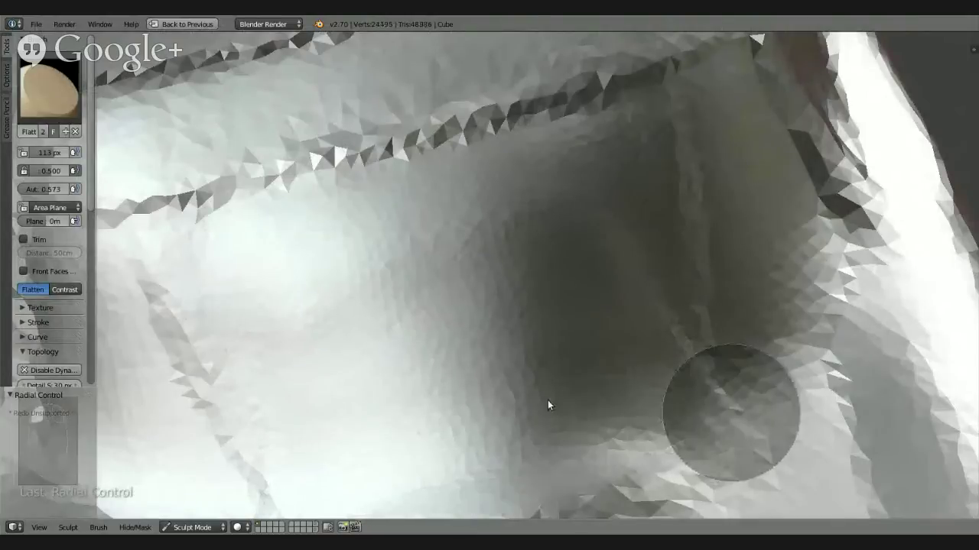
mouse_move(548, 400)
middle_mouse_down()
mouse_move(564, 306)
mouse_move(471, 295)
mouse_move(465, 372)
mouse_move(527, 356)
mouse_move(569, 316)
middle_mouse_up()
mouse_move(729, 247)
left_mouse_down()
mouse_move(707, 382)
mouse_move(782, 232)
mouse_move(760, 393)
mouse_move(782, 268)
mouse_move(645, 385)
left_mouse_up()
mouse_move(571, 276)
left_mouse_down()
mouse_move(382, 252)
mouse_move(297, 463)
mouse_move(319, 286)
mouse_move(249, 428)
mouse_move(225, 334)
mouse_move(219, 212)
mouse_move(173, 219)
mouse_move(304, 242)
mouse_move(387, 349)
left_mouse_up()
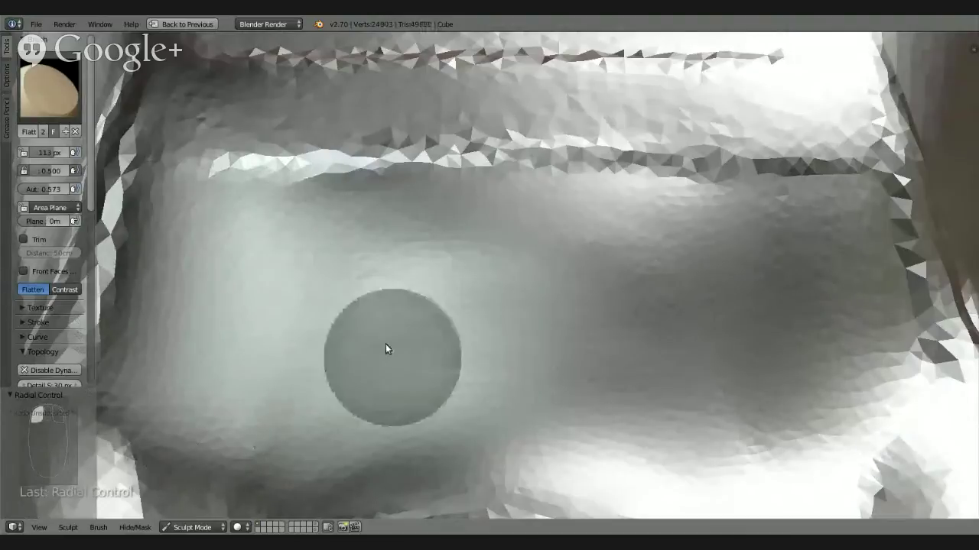
Flatten the base of the windshield where it meets the hood
mouse_move(387, 350)
middle_mouse_down()
mouse_move(242, 293)
mouse_move(290, 288)
mouse_move(313, 375)
mouse_move(382, 376)
mouse_move(476, 357)
middle_mouse_up()
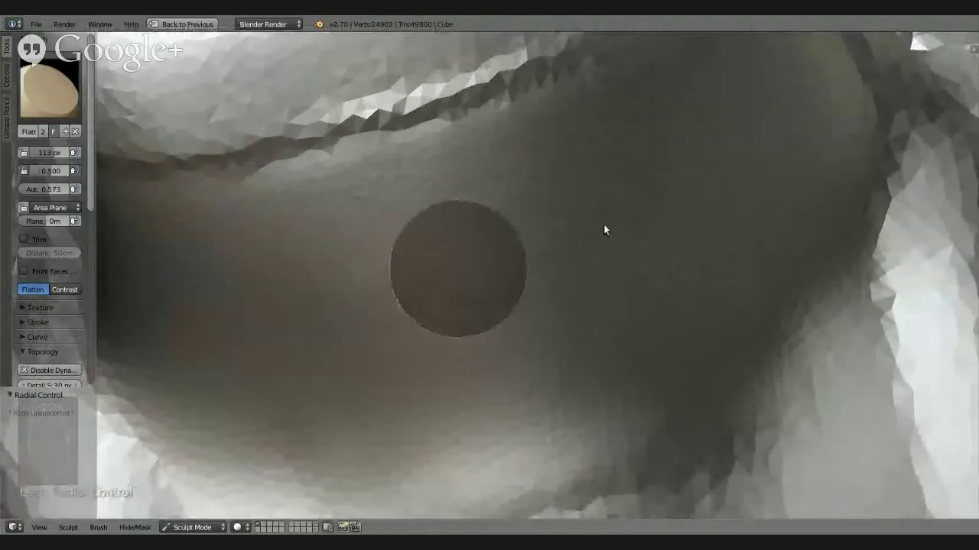
mouse_move(436, 489)
left_mouse_down()
mouse_move(468, 497)
mouse_move(592, 415)
left_mouse_up()
mouse_move(591, 415)
middle_mouse_down()
mouse_move(419, 297)
mouse_move(428, 306)
mouse_move(539, 288)
mouse_move(604, 351)
mouse_move(679, 349)
mouse_move(666, 275)
mouse_move(629, 367)
mouse_move(631, 319)
mouse_move(631, 340)
mouse_move(614, 345)
middle_mouse_up()
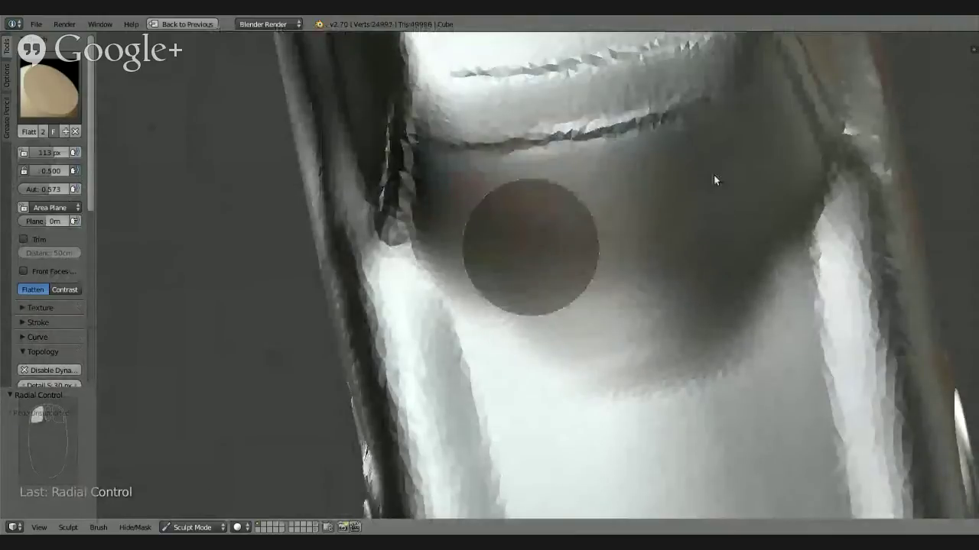
mouse_move(620, 253)
middle_mouse_down()
mouse_move(513, 155)
mouse_move(466, 149)
mouse_move(472, 129)
mouse_move(470, 160)
mouse_move(507, 210)
mouse_move(505, 244)
mouse_move(546, 316)
mouse_move(643, 343)
mouse_move(620, 298)
middle_mouse_up()
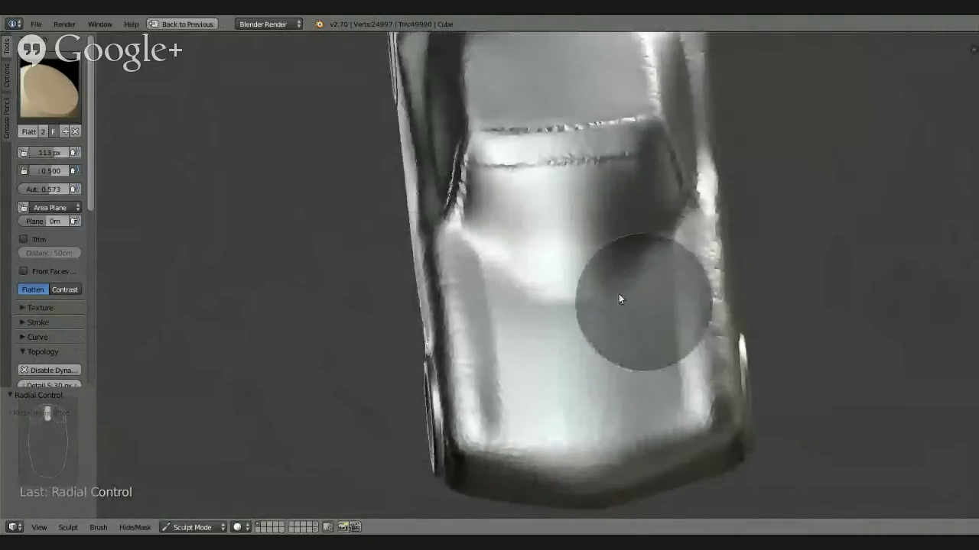
Choose the Clay Strips brush and build up both lower corners of the windshield beside the fenders
scroll(635, 227, "up", 5)
left_click(77, 110)
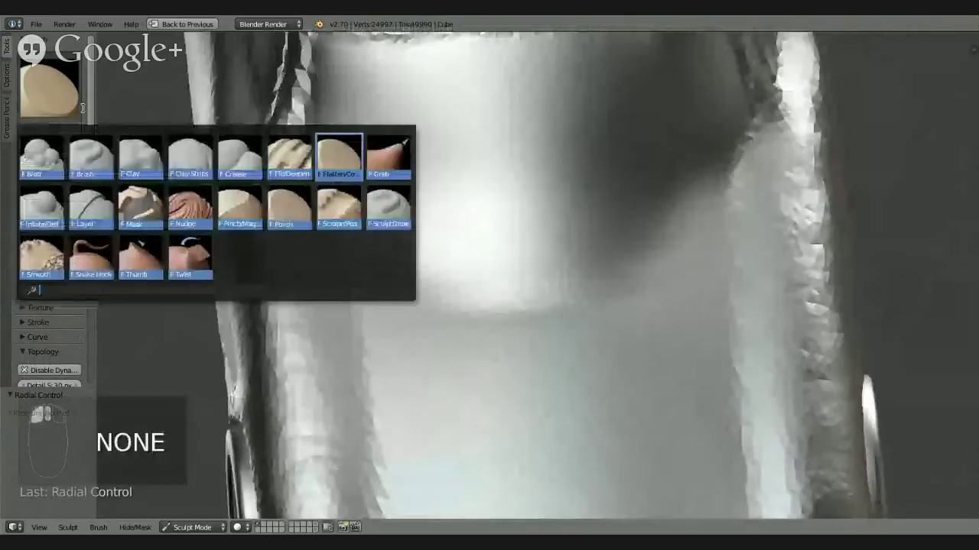
left_click(205, 169)
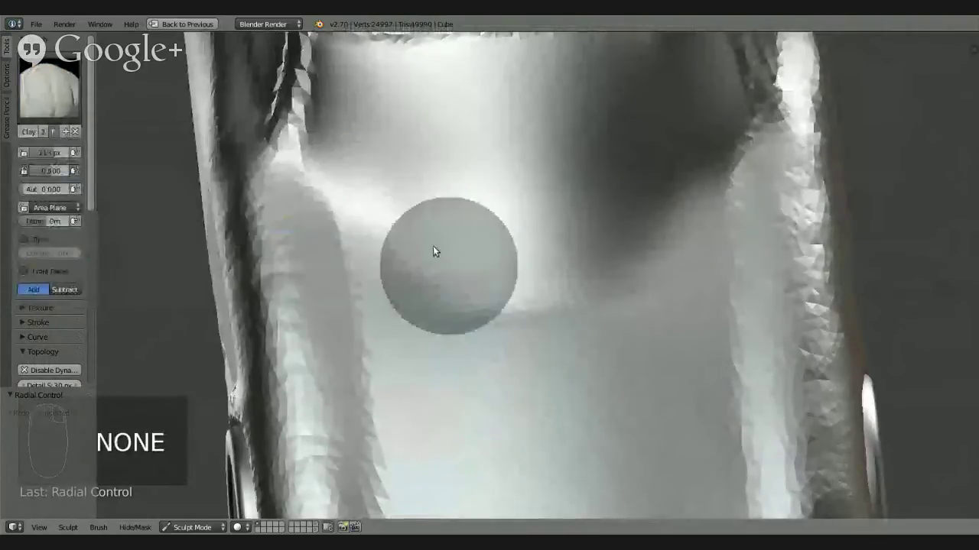
mouse_move(433, 253)
middle_mouse_down()
mouse_move(432, 232)
mouse_move(492, 306)
mouse_move(592, 283)
mouse_move(696, 225)
mouse_move(594, 284)
mouse_move(738, 198)
middle_mouse_up()
mouse_move(738, 197)
left_mouse_down()
mouse_move(714, 186)
mouse_move(634, 255)
mouse_move(710, 182)
left_mouse_up()
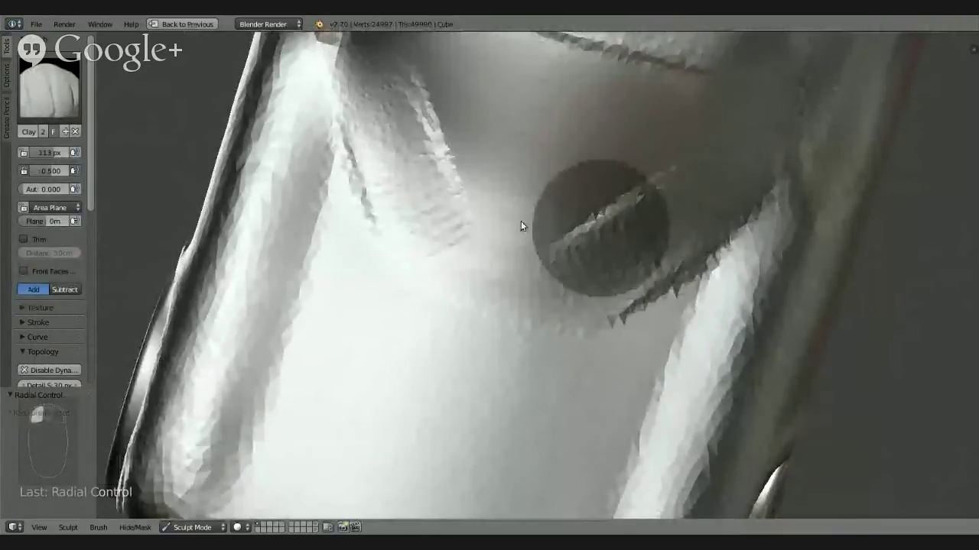
Choose the Flatten/Contrast brush and level the clay added at the windshield's lower corners
left_click(37, 76)
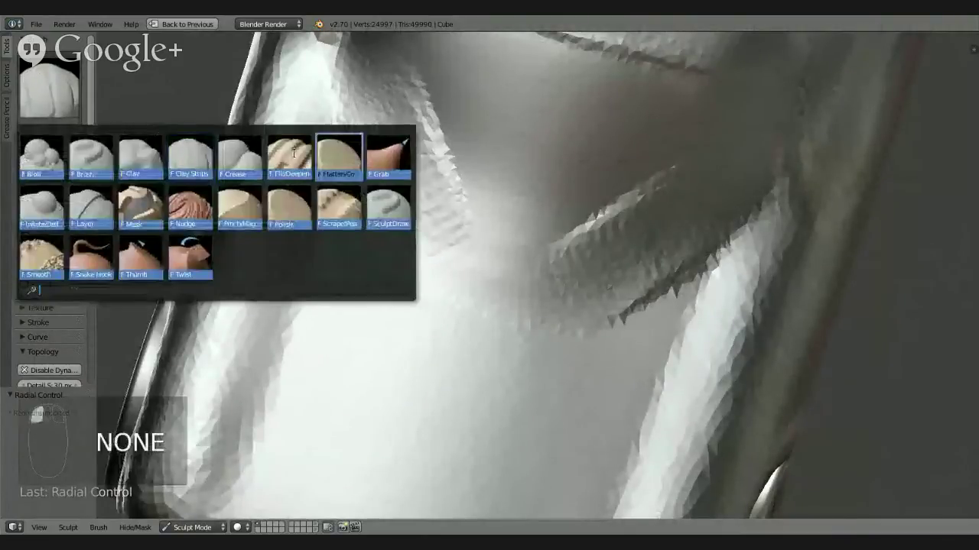
left_click(339, 156)
middle_click_drag(650, 283, 701, 207)
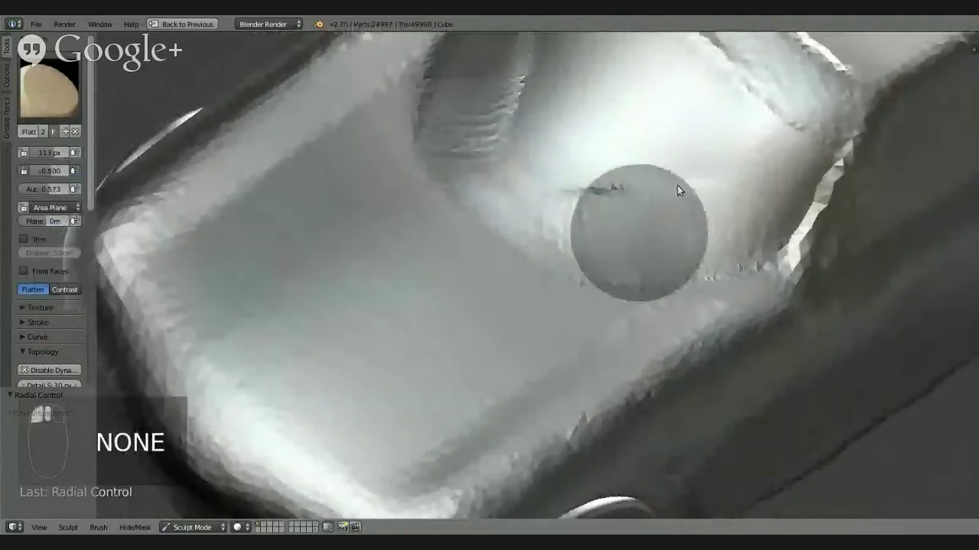
mouse_move(562, 70)
middle_mouse_down()
mouse_move(598, 130)
mouse_move(736, 181)
mouse_move(688, 252)
mouse_move(249, 176)
middle_mouse_up()
Add Clay Strips strokes along the windshield's lower part and smooth it, switching to the Polish brush
left_click(49, 90)
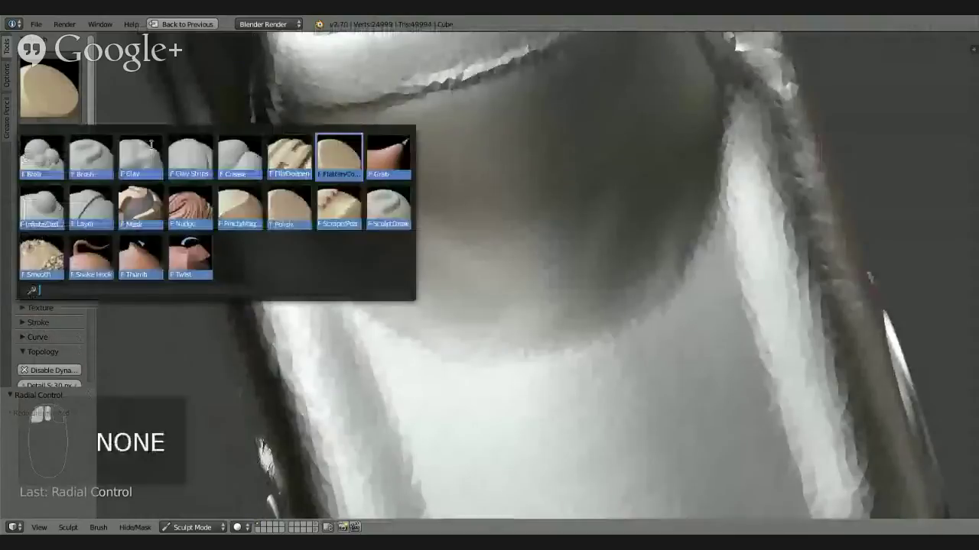
left_click(190, 157)
mouse_move(347, 214)
left_mouse_down()
mouse_move(515, 315)
mouse_move(335, 171)
mouse_move(561, 294)
left_mouse_up()
mouse_move(561, 300)
middle_mouse_down()
mouse_move(542, 209)
mouse_move(255, 117)
middle_mouse_up()
left_click(49, 90)
left_click(290, 203)
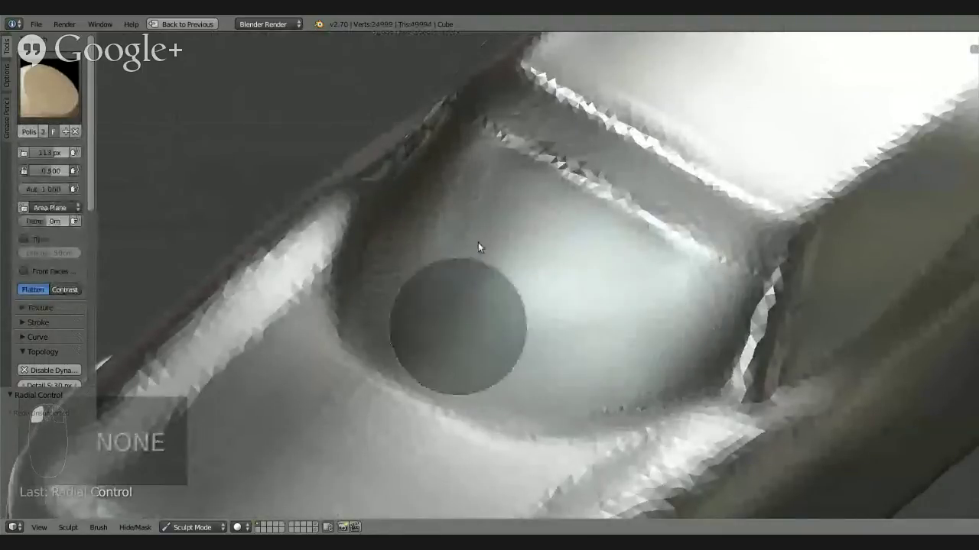
mouse_move(463, 277)
middle_mouse_down()
mouse_move(629, 243)
mouse_move(629, 214)
mouse_move(459, 221)
mouse_move(451, 255)
mouse_move(533, 299)
middle_mouse_up()
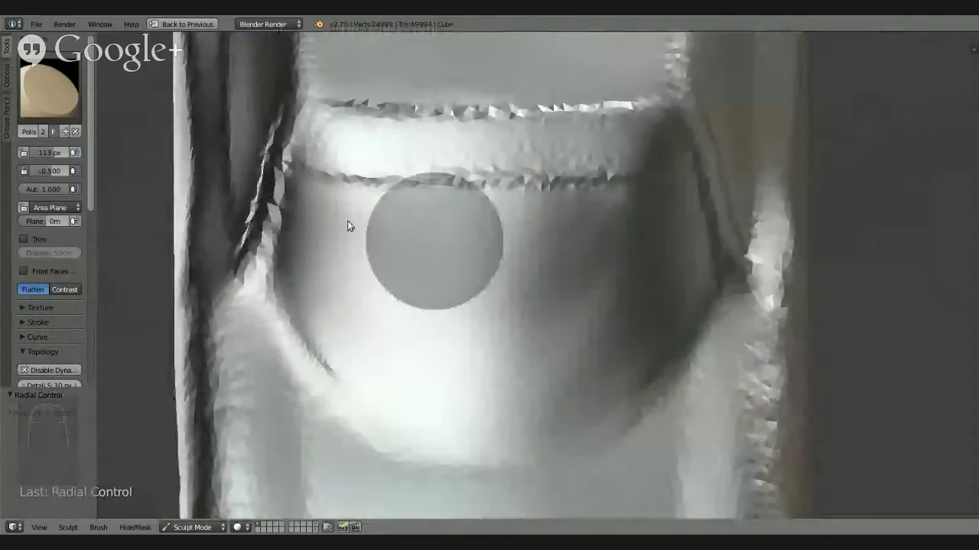
Choose the Clay Strips brush and lay horizontal strokes across the middle of the windshield below the roof edge
left_click(45, 89)
left_click(90, 157)
middle_click_drag(389, 297, 380, 275)
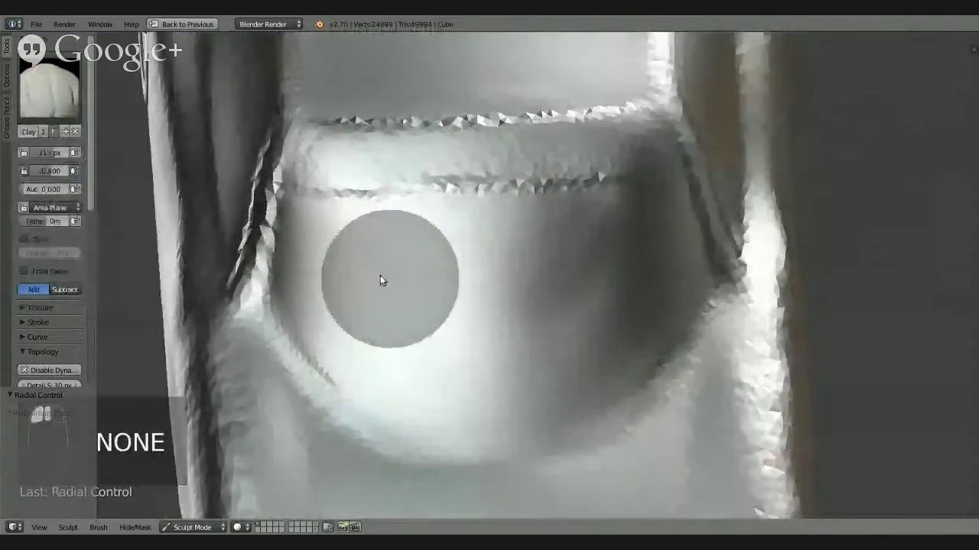
left_click_drag(380, 274, 597, 256)
left_click_drag(398, 232, 610, 237)
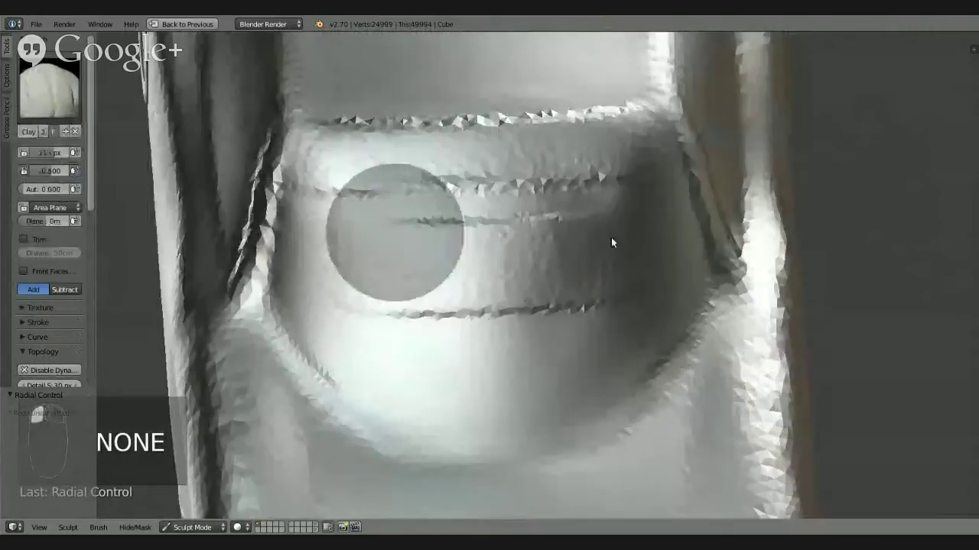
mouse_move(380, 314)
left_mouse_down()
mouse_move(630, 300)
mouse_move(617, 306)
left_mouse_up()
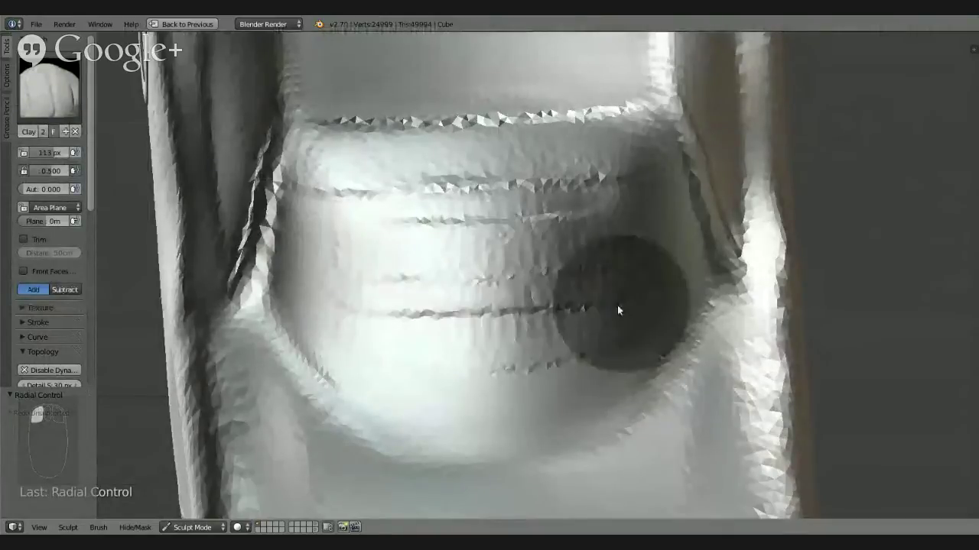
Choose the Flatten/Contrast brush and flatten the horizontal clay strokes into the windshield surface
mouse_move(616, 307)
middle_mouse_down()
mouse_move(412, 211)
mouse_move(402, 242)
middle_mouse_up()
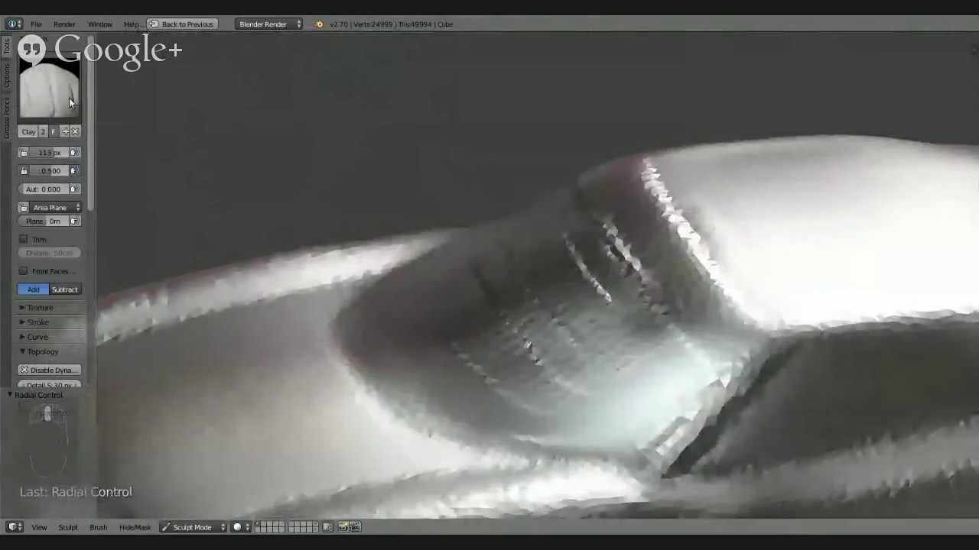
left_click(73, 106)
left_click(288, 153)
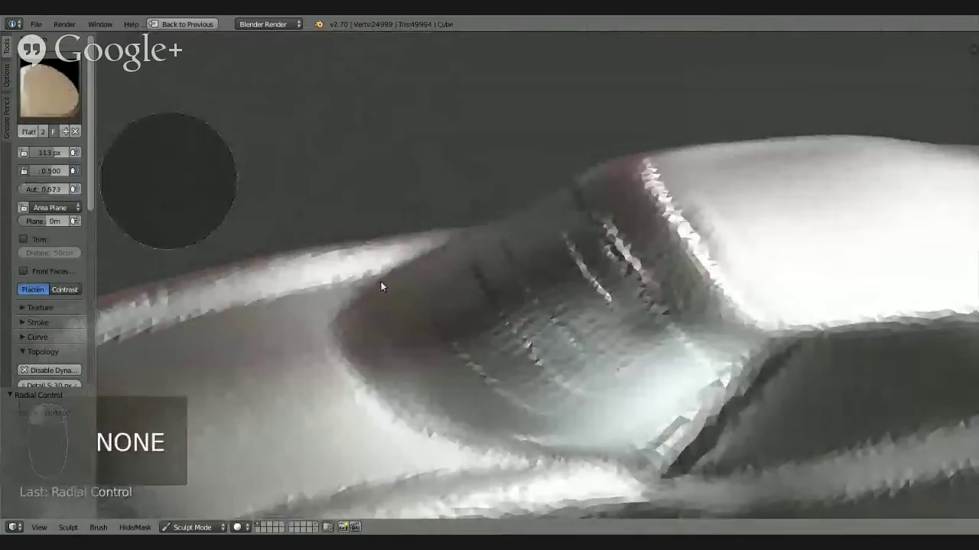
mouse_move(382, 283)
middle_mouse_down()
mouse_move(513, 326)
mouse_move(459, 286)
mouse_move(480, 275)
middle_mouse_up()
mouse_move(538, 217)
left_mouse_down()
mouse_move(345, 318)
mouse_move(340, 329)
mouse_move(600, 248)
mouse_move(612, 255)
mouse_move(519, 323)
mouse_move(357, 417)
mouse_move(638, 283)
mouse_move(602, 235)
mouse_move(347, 329)
mouse_move(527, 221)
mouse_move(345, 310)
mouse_move(520, 255)
mouse_move(426, 378)
mouse_move(623, 306)
left_mouse_up()
mouse_move(624, 306)
middle_mouse_down()
mouse_move(415, 225)
mouse_move(496, 277)
mouse_move(630, 280)
mouse_move(695, 222)
mouse_move(419, 221)
middle_mouse_up()
Check the windshield's slope in side profile and flatten its upper area just below the roof edge
key("KP_3")
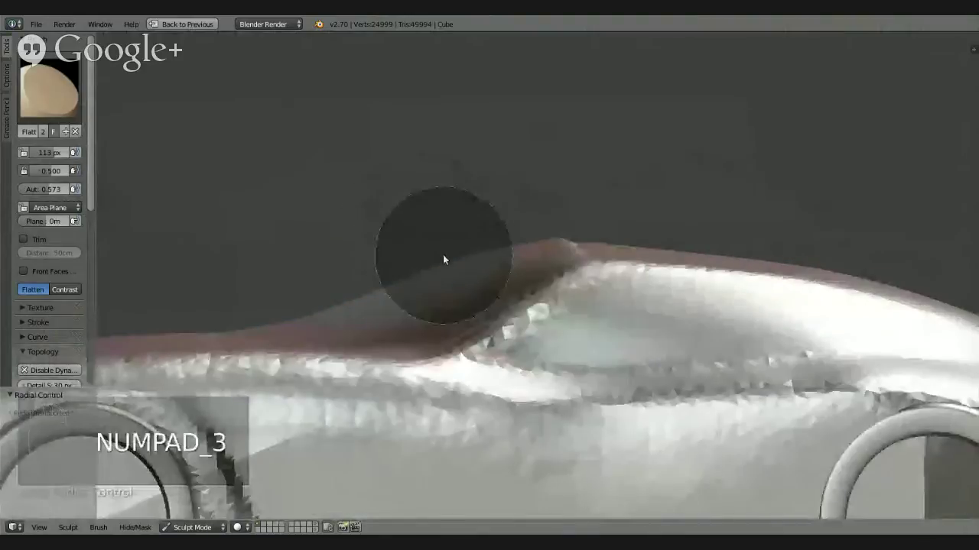
middle_click_drag(502, 309, 546, 264)
scroll(502, 348, "down", 1)
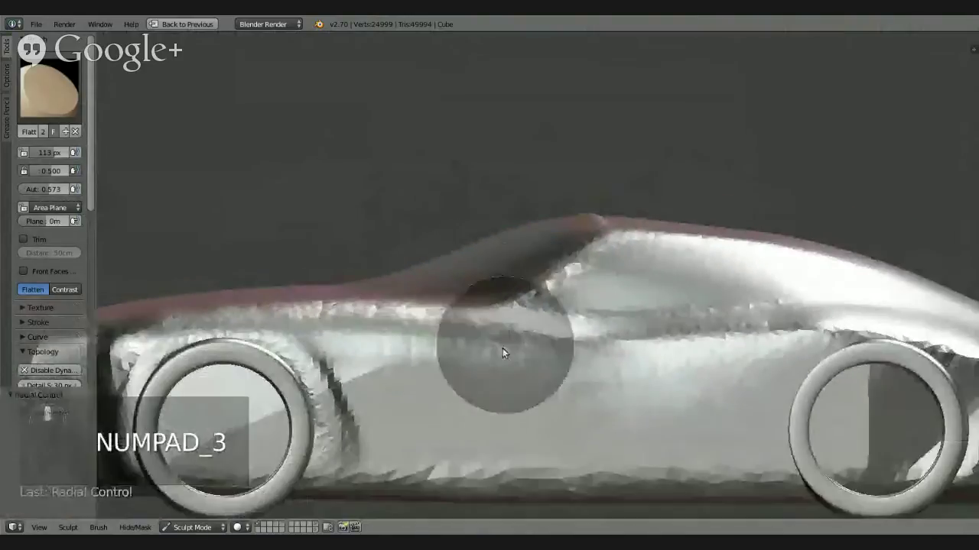
mouse_move(518, 311)
middle_mouse_down()
mouse_move(517, 336)
mouse_move(514, 325)
middle_mouse_up()
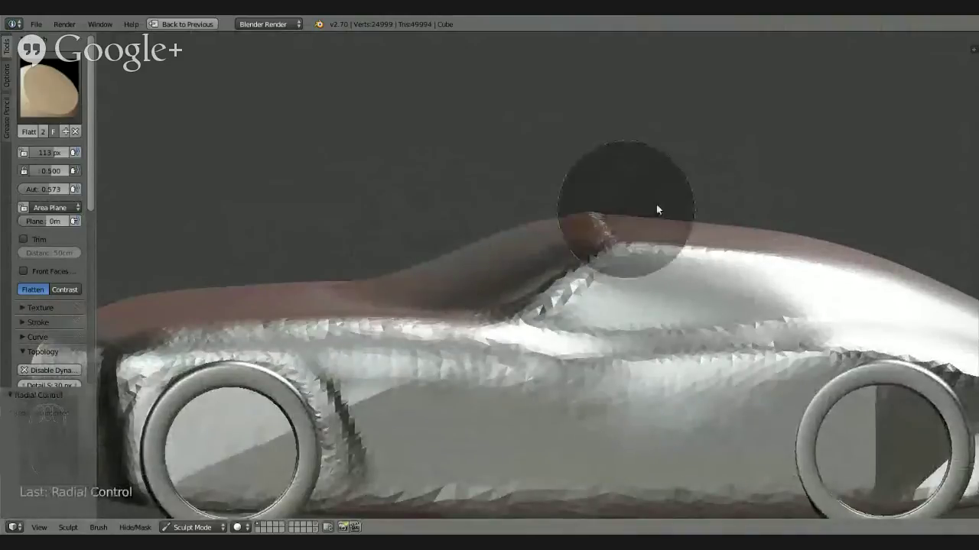
mouse_move(516, 295)
middle_mouse_down()
mouse_move(647, 369)
mouse_move(530, 240)
middle_mouse_up()
scroll(452, 208, "up", 3)
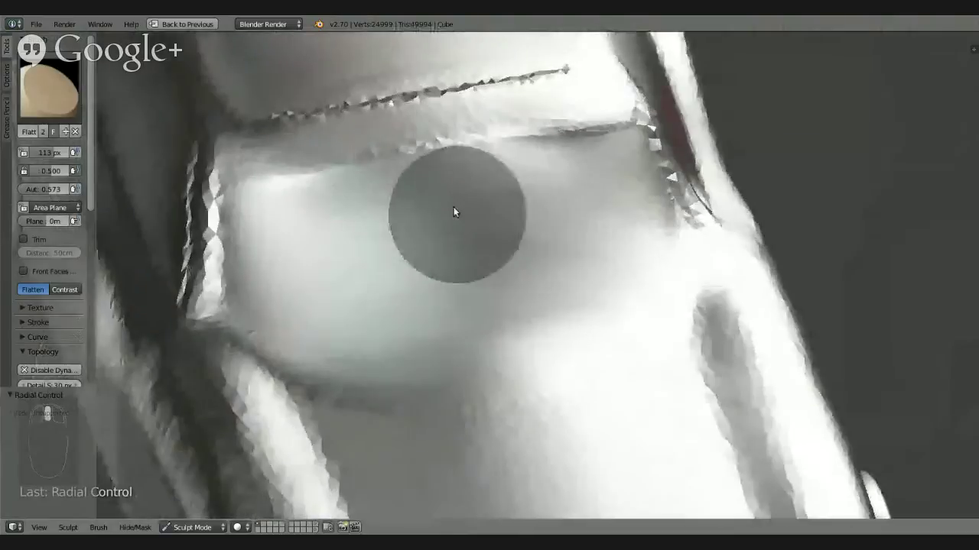
mouse_move(361, 198)
left_mouse_down()
mouse_move(589, 158)
mouse_move(505, 150)
mouse_move(606, 155)
mouse_move(455, 198)
mouse_move(563, 201)
mouse_move(357, 266)
mouse_move(582, 244)
mouse_move(539, 265)
left_mouse_up()
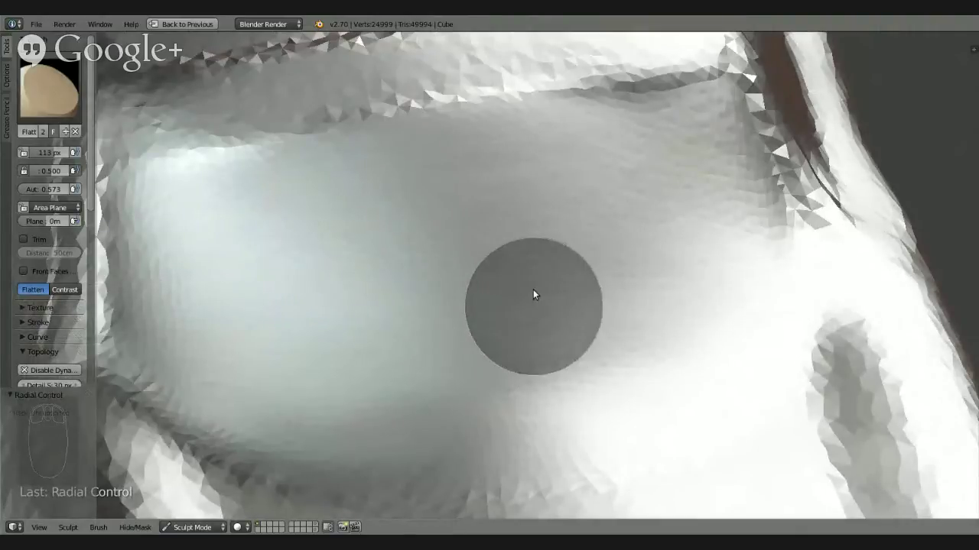
mouse_move(533, 289)
middle_mouse_down()
mouse_move(374, 234)
mouse_move(393, 234)
middle_mouse_up()
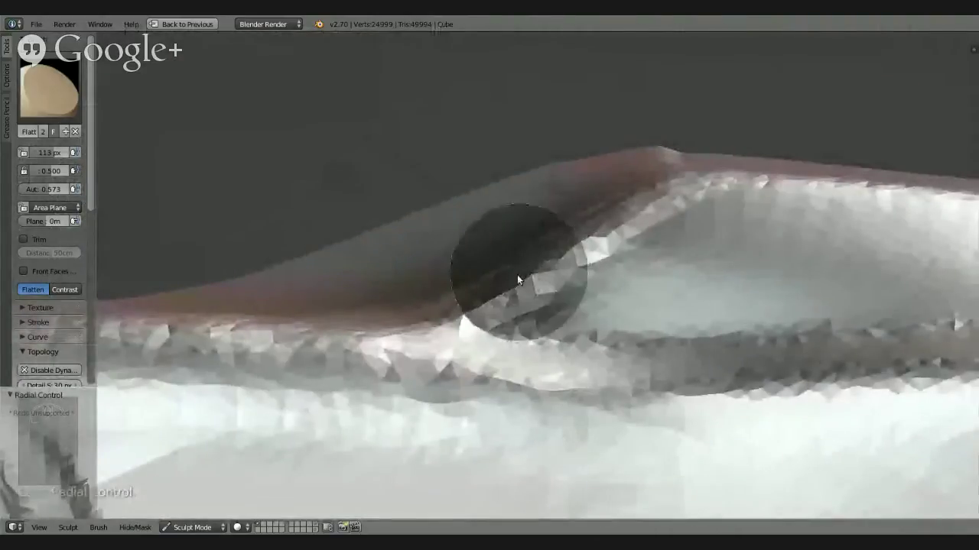
Check the side profile and flatten the jagged ridge along the roof's front edge
key("KP_3")
middle_click_drag(508, 281, 463, 389, "ctrl")
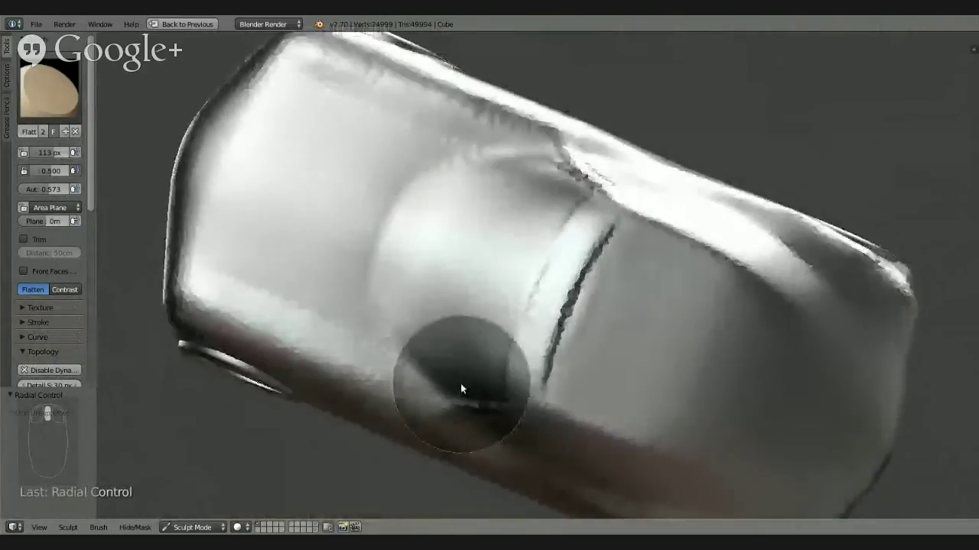
middle_click_drag(563, 354, 566, 293, "ctrl")
middle_click_drag(562, 343, 510, 354, "shift")
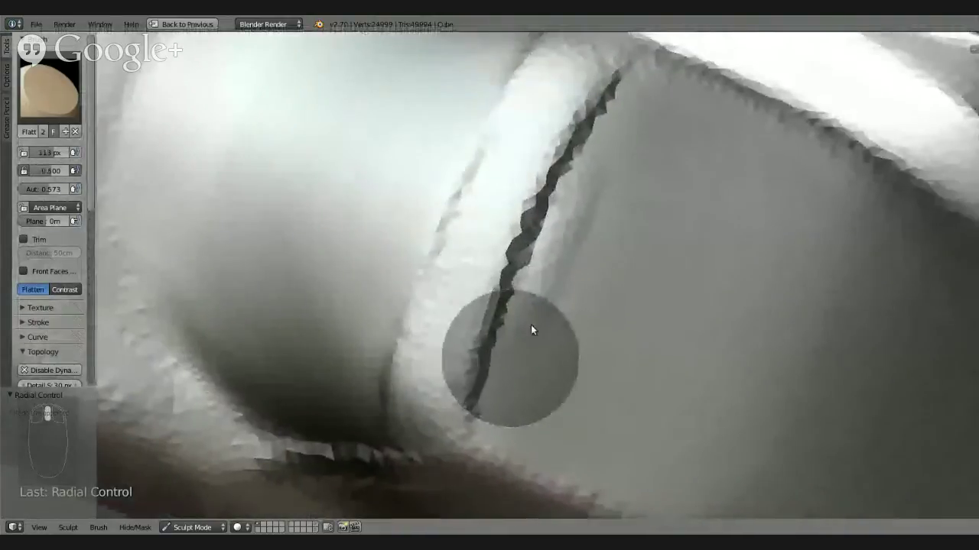
mouse_move(536, 226)
left_mouse_down()
mouse_move(491, 368)
mouse_move(586, 86)
mouse_move(555, 132)
mouse_move(460, 365)
mouse_move(603, 97)
mouse_move(463, 403)
mouse_move(566, 215)
mouse_move(515, 411)
mouse_move(568, 376)
left_mouse_up()
Choose the Clay Strips brush and build up the front fender above the wheel with overlapping lengthwise strokes
mouse_move(568, 376)
middle_mouse_down()
mouse_move(737, 260)
mouse_move(836, 273)
mouse_move(878, 245)
mouse_move(716, 389)
mouse_move(681, 341)
mouse_move(686, 372)
mouse_move(647, 377)
mouse_move(651, 321)
mouse_move(684, 288)
mouse_move(677, 305)
mouse_move(772, 299)
mouse_move(698, 295)
mouse_move(672, 326)
mouse_move(666, 317)
mouse_move(655, 358)
mouse_move(795, 212)
mouse_move(681, 314)
mouse_move(737, 334)
mouse_move(756, 278)
mouse_move(642, 232)
mouse_move(716, 310)
mouse_move(652, 285)
mouse_move(533, 314)
mouse_move(522, 330)
middle_mouse_up()
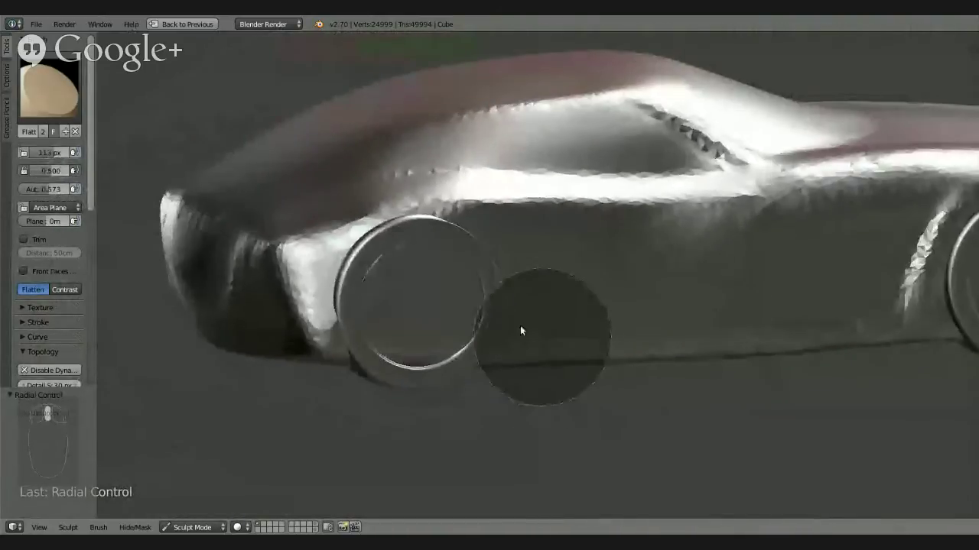
left_click(61, 96)
left_click(189, 156)
mouse_move(405, 302)
middle_mouse_down()
mouse_move(423, 312)
mouse_move(423, 404)
mouse_move(451, 379)
mouse_move(444, 279)
middle_mouse_up()
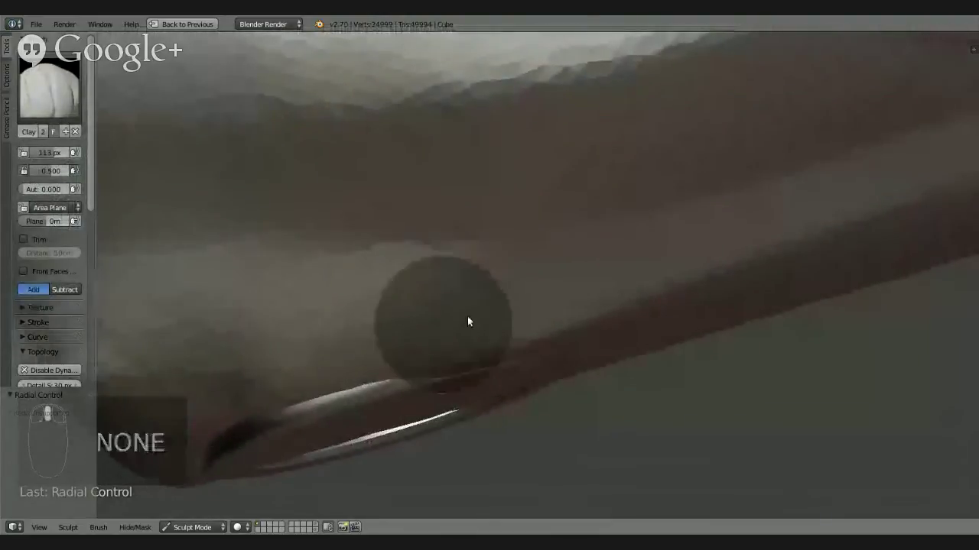
middle_click_drag(467, 323, 558, 288)
mouse_move(289, 378)
left_mouse_down()
mouse_move(640, 280)
mouse_move(236, 390)
mouse_move(459, 288)
mouse_move(479, 291)
mouse_move(200, 264)
mouse_move(617, 277)
mouse_move(293, 288)
mouse_move(629, 280)
mouse_move(256, 299)
mouse_move(188, 280)
mouse_move(684, 267)
mouse_move(228, 303)
mouse_move(721, 247)
mouse_move(299, 269)
left_mouse_up()
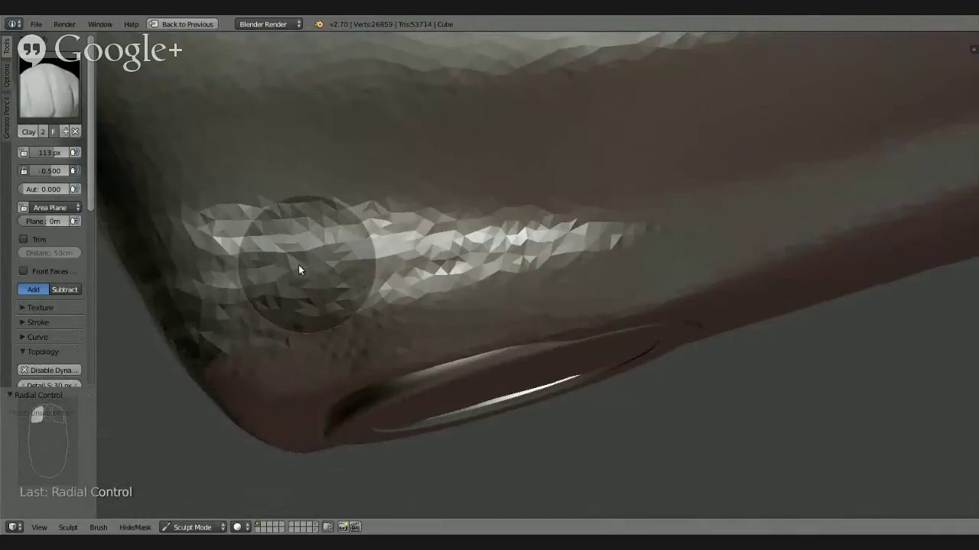
mouse_move(682, 258)
left_mouse_down()
mouse_move(366, 291)
mouse_move(821, 211)
mouse_move(754, 219)
mouse_move(530, 283)
mouse_move(379, 312)
mouse_move(505, 275)
mouse_move(375, 276)
mouse_move(606, 283)
left_mouse_up()
mouse_move(606, 283)
middle_mouse_down()
mouse_move(535, 215)
mouse_move(617, 176)
mouse_move(605, 162)
mouse_move(557, 214)
middle_mouse_up()
middle_click_drag(536, 234, 500, 253)
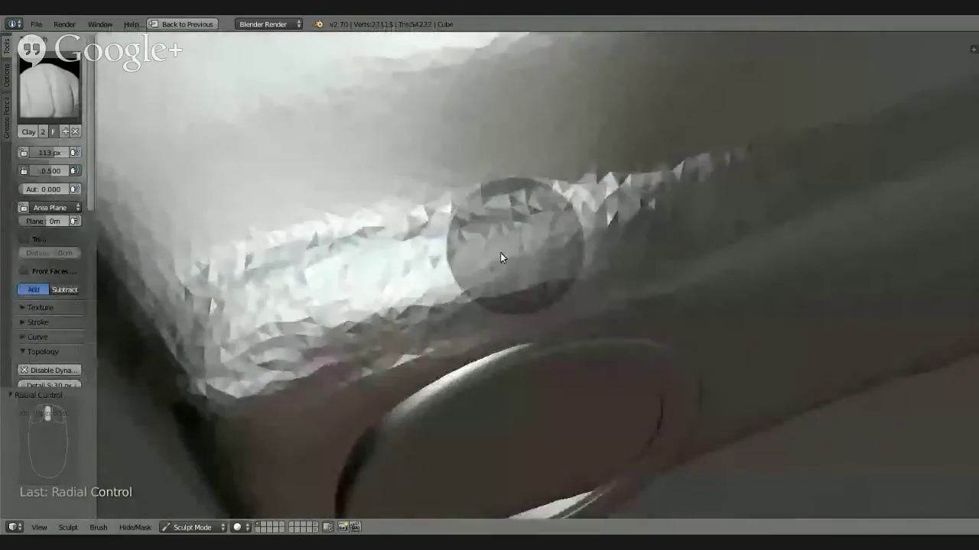
mouse_move(354, 293)
left_mouse_down()
mouse_move(261, 309)
mouse_move(536, 248)
mouse_move(304, 266)
mouse_move(697, 207)
mouse_move(182, 362)
mouse_move(518, 289)
mouse_move(195, 397)
mouse_move(351, 361)
left_mouse_up()
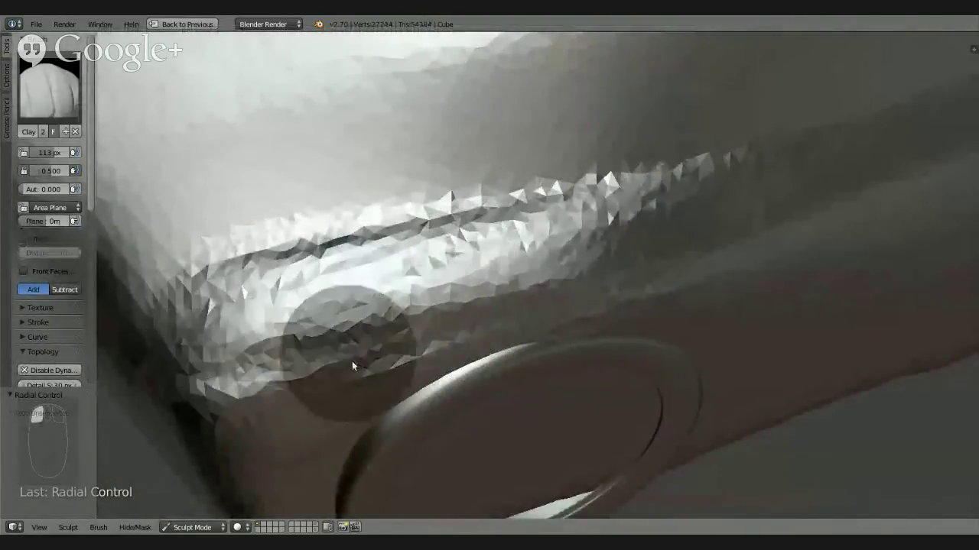
Extend the clay build-up over the fender's front end and down the front corner ahead of the wheel
mouse_move(351, 361)
middle_mouse_down()
mouse_move(478, 285)
mouse_move(405, 367)
mouse_move(418, 351)
mouse_move(402, 349)
mouse_move(415, 268)
middle_mouse_up()
mouse_move(595, 140)
left_mouse_down()
mouse_move(328, 257)
mouse_move(257, 319)
mouse_move(448, 236)
mouse_move(572, 151)
left_mouse_up()
mouse_move(335, 330)
middle_mouse_down()
mouse_move(428, 214)
mouse_move(314, 252)
mouse_move(255, 258)
mouse_move(289, 214)
mouse_move(328, 214)
mouse_move(256, 344)
mouse_move(286, 360)
mouse_move(339, 328)
mouse_move(375, 287)
mouse_move(372, 337)
mouse_move(383, 256)
mouse_move(339, 287)
middle_mouse_up()
left_click_drag(334, 236, 251, 415)
mouse_move(386, 181)
left_mouse_down()
mouse_move(312, 280)
mouse_move(236, 451)
left_mouse_up()
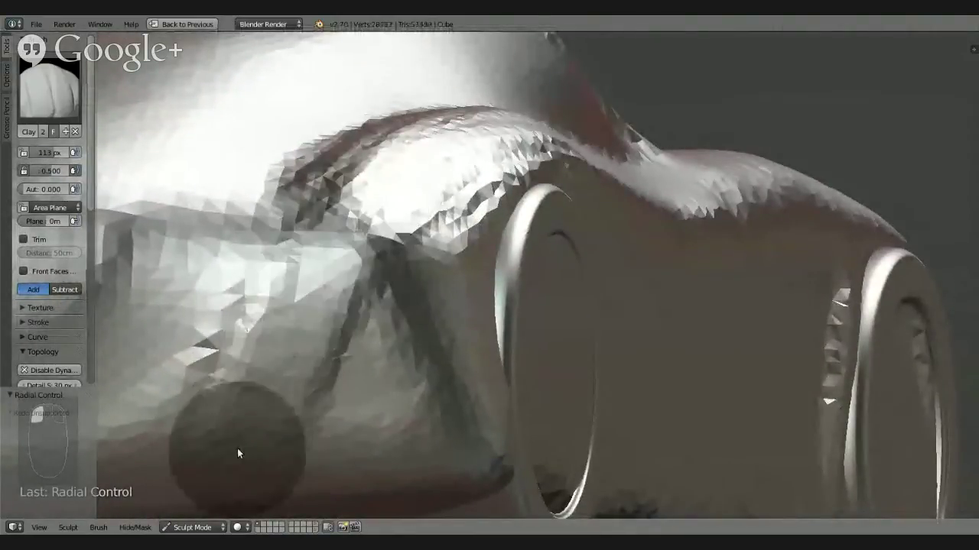
left_click_drag(386, 183, 202, 462)
mouse_move(202, 464)
middle_mouse_down()
mouse_move(291, 357)
mouse_move(229, 411)
mouse_move(266, 339)
mouse_move(358, 280)
middle_mouse_up()
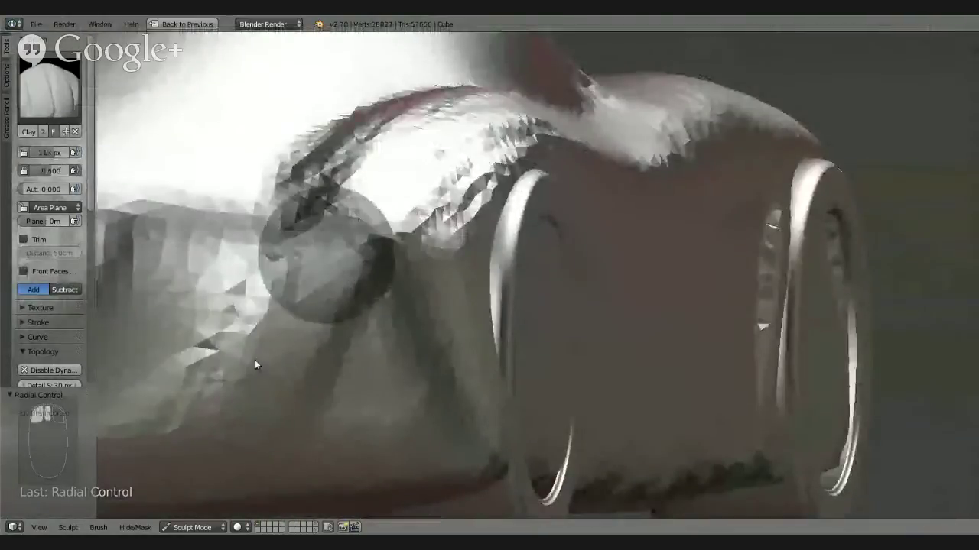
Add overlapping clay strokes from the fender's front end down across the front corner toward the nose's lower edge
left_click_drag(380, 213, 169, 447)
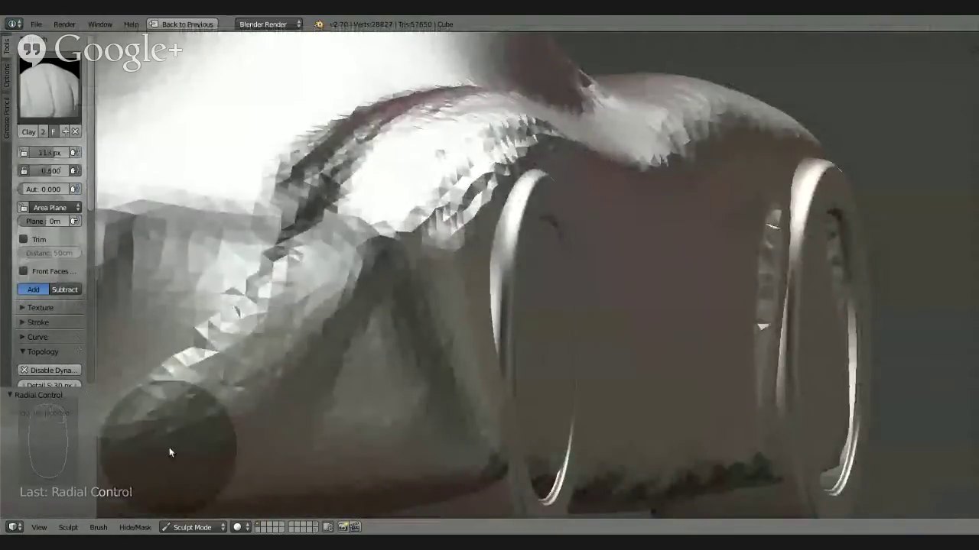
left_click_drag(376, 199, 226, 409)
mouse_move(384, 328)
middle_mouse_down()
mouse_move(296, 320)
mouse_move(337, 338)
mouse_move(376, 313)
middle_mouse_up()
scroll(452, 266, "up", 5)
scroll(389, 389, "down", 5)
Build up the fender's crest with further lengthwise clay strokes running back above the wheel
mouse_move(389, 383)
middle_mouse_down()
mouse_move(413, 417)
mouse_move(326, 356)
mouse_move(347, 395)
mouse_move(431, 280)
mouse_move(424, 270)
mouse_move(410, 351)
mouse_move(467, 288)
mouse_move(427, 334)
mouse_move(426, 355)
mouse_move(420, 348)
middle_mouse_up()
mouse_move(386, 286)
left_mouse_down()
mouse_move(769, 229)
mouse_move(247, 313)
mouse_move(758, 246)
mouse_move(332, 378)
mouse_move(678, 289)
mouse_move(522, 345)
mouse_move(817, 257)
left_mouse_up()
mouse_move(669, 303)
left_mouse_down()
mouse_move(757, 250)
mouse_move(284, 375)
mouse_move(615, 264)
left_mouse_up()
Choose the Flatten/Contrast brush and flatten the rough clay along the crest of the front fender
left_click(64, 97)
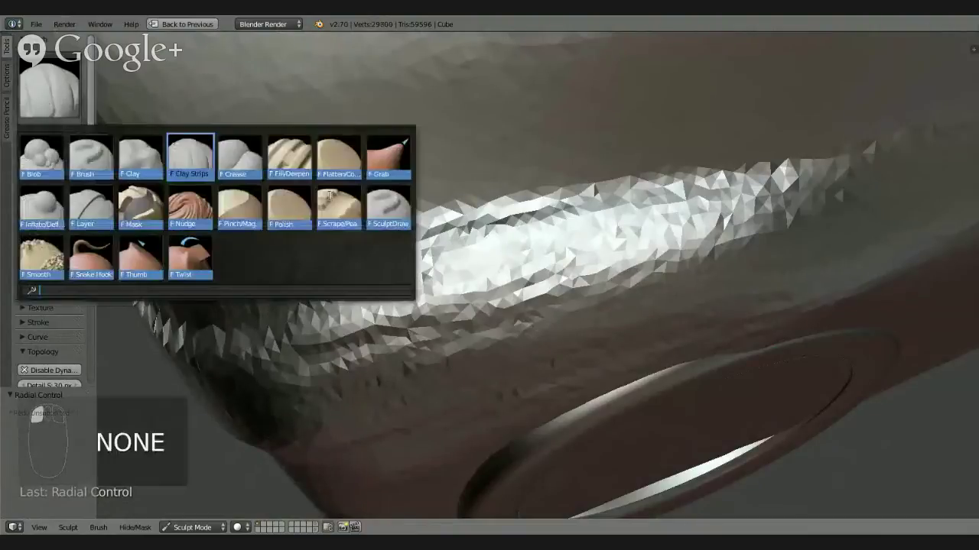
left_click(337, 157)
scroll(419, 315, "up", 2)
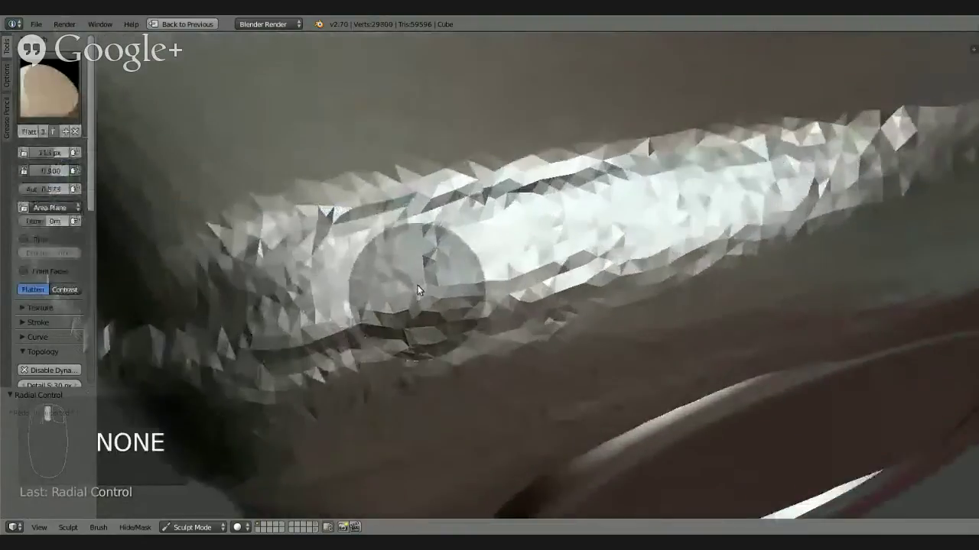
left_click_drag(222, 299, 237, 285)
mouse_move(338, 252)
left_mouse_down()
mouse_move(854, 147)
mouse_move(253, 282)
left_mouse_up()
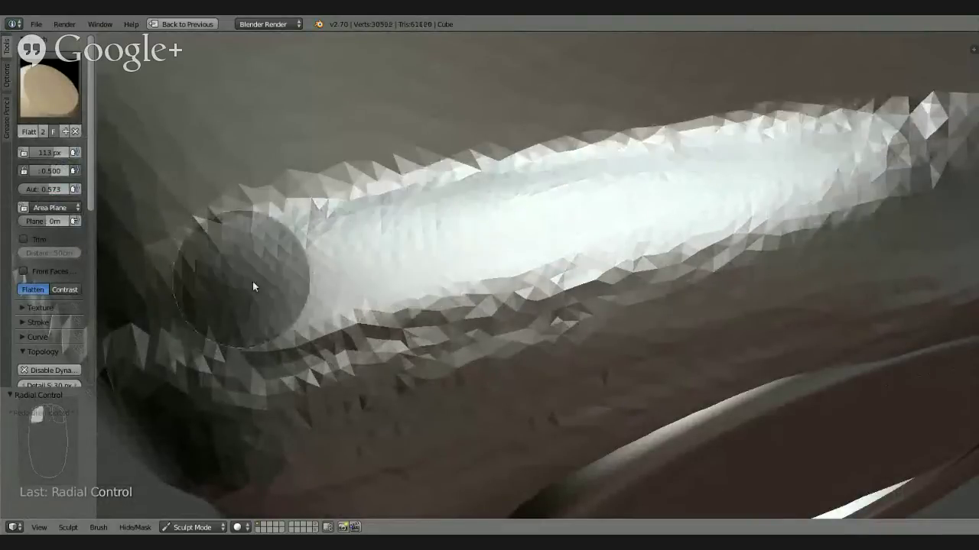
Flatten the ragged outer side of the fender ridge above the wheel and its front end
mouse_move(612, 281)
middle_mouse_down()
mouse_move(601, 270)
mouse_move(606, 241)
middle_mouse_up()
mouse_move(428, 354)
left_mouse_down()
mouse_move(885, 251)
mouse_move(267, 400)
mouse_move(415, 354)
mouse_move(883, 254)
mouse_move(254, 412)
mouse_move(867, 263)
left_mouse_up()
mouse_move(844, 269)
middle_mouse_down()
mouse_move(816, 286)
mouse_move(910, 230)
mouse_move(897, 221)
mouse_move(784, 357)
mouse_move(629, 331)
mouse_move(563, 354)
mouse_move(657, 268)
middle_mouse_up()
mouse_move(339, 266)
left_mouse_down()
mouse_move(732, 171)
mouse_move(181, 306)
mouse_move(863, 146)
mouse_move(299, 264)
left_mouse_up()
mouse_move(299, 263)
middle_mouse_down()
mouse_move(179, 313)
mouse_move(573, 305)
mouse_move(559, 217)
mouse_move(547, 216)
mouse_move(563, 224)
mouse_move(747, 214)
middle_mouse_up()
mouse_move(747, 214)
left_mouse_down()
mouse_move(607, 257)
mouse_move(261, 398)
mouse_move(848, 190)
mouse_move(203, 426)
mouse_move(754, 203)
mouse_move(697, 209)
mouse_move(184, 418)
left_mouse_up()
Choose the Pinch/Magnify brush and sharpen the fender ridge's outer edge above the wheel with repeated lengthwise strokes
middle_click_drag(259, 408, 426, 380)
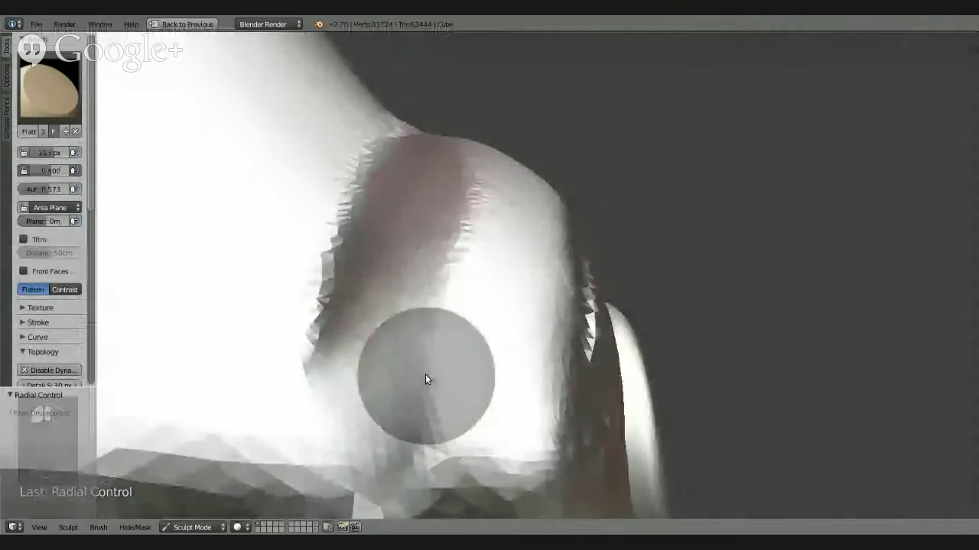
mouse_move(506, 249)
middle_mouse_down()
mouse_move(479, 317)
mouse_move(540, 212)
mouse_move(527, 247)
mouse_move(426, 246)
mouse_move(558, 262)
mouse_move(527, 338)
mouse_move(533, 234)
mouse_move(523, 243)
mouse_move(520, 221)
mouse_move(443, 234)
middle_mouse_up()
mouse_move(547, 264)
middle_mouse_down()
mouse_move(555, 273)
mouse_move(522, 244)
mouse_move(530, 214)
mouse_move(531, 238)
mouse_move(461, 393)
mouse_move(498, 328)
mouse_move(473, 329)
mouse_move(411, 390)
mouse_move(469, 319)
mouse_move(490, 318)
mouse_move(427, 374)
mouse_move(456, 376)
mouse_move(463, 343)
middle_mouse_up()
left_click(61, 100)
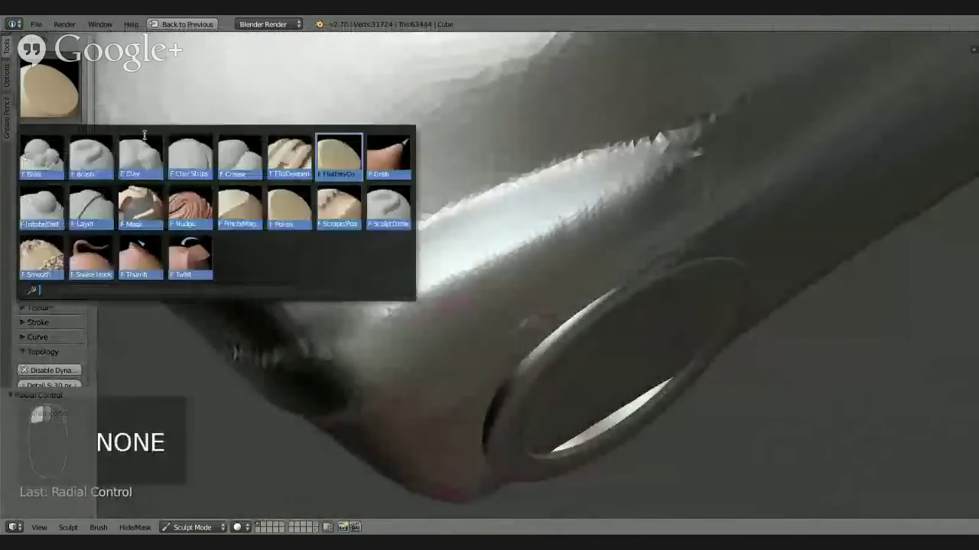
left_click(239, 205)
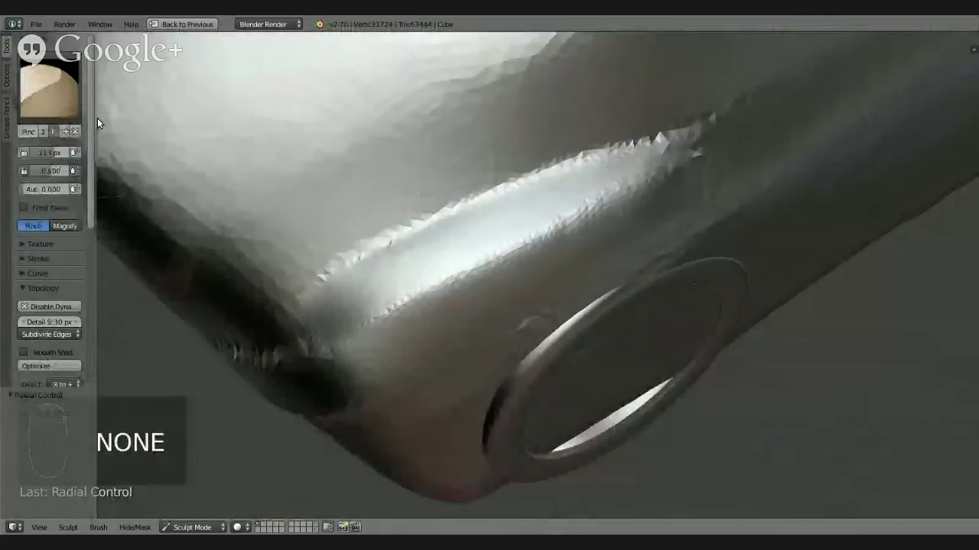
middle_click_drag(436, 338, 412, 312)
left_click(7, 75)
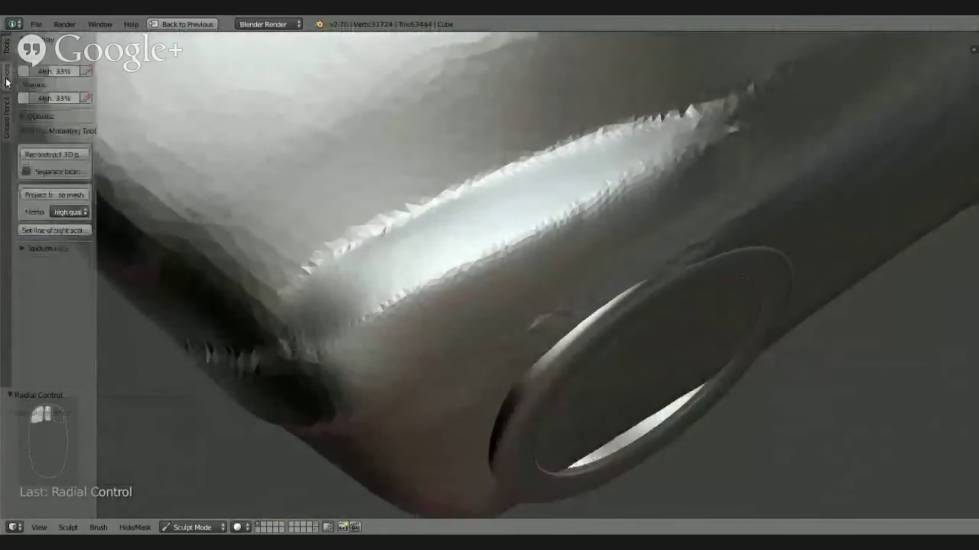
mouse_move(342, 312)
middle_mouse_down()
mouse_move(448, 334)
mouse_move(433, 275)
mouse_move(423, 273)
mouse_move(413, 370)
mouse_move(410, 325)
mouse_move(417, 350)
mouse_move(406, 421)
mouse_move(391, 432)
middle_mouse_up()
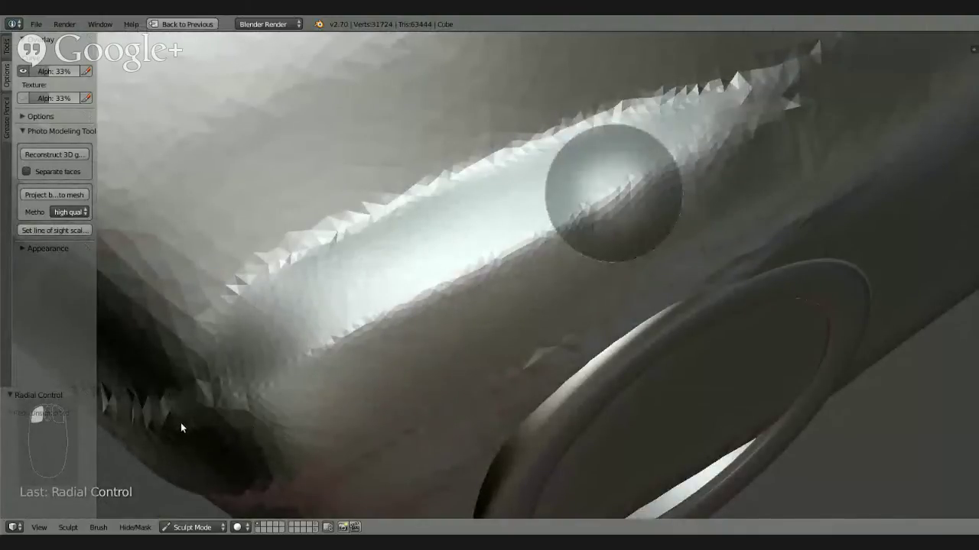
left_click_drag(613, 194, 179, 423)
left_click_drag(268, 385, 374, 326)
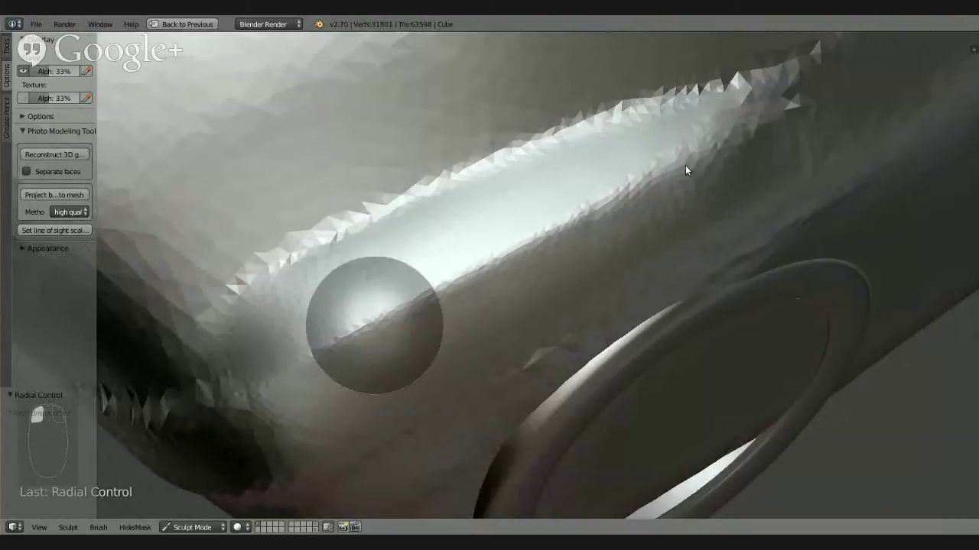
mouse_move(685, 165)
left_mouse_down()
mouse_move(759, 127)
mouse_move(649, 178)
mouse_move(245, 415)
left_mouse_up()
Choose the Crease brush for defining the seam between the hood and the fender ridge
mouse_move(247, 411)
middle_mouse_down()
mouse_move(435, 305)
mouse_move(381, 327)
mouse_move(359, 316)
mouse_move(448, 343)
mouse_move(476, 286)
mouse_move(500, 299)
mouse_move(428, 206)
mouse_move(586, 195)
mouse_move(515, 227)
mouse_move(459, 344)
mouse_move(563, 255)
mouse_move(417, 401)
mouse_move(531, 275)
mouse_move(513, 308)
mouse_move(344, 264)
mouse_move(143, 149)
middle_mouse_up()
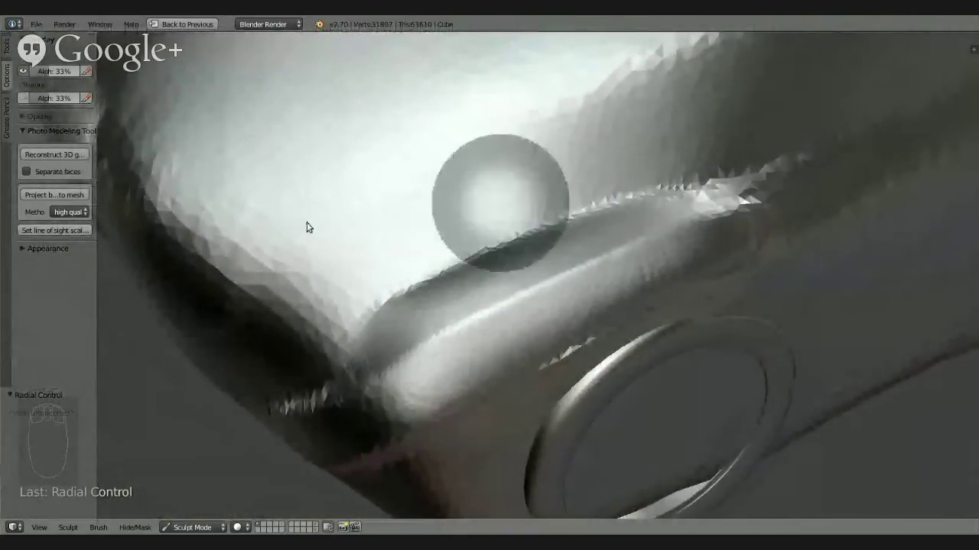
left_click(6, 46)
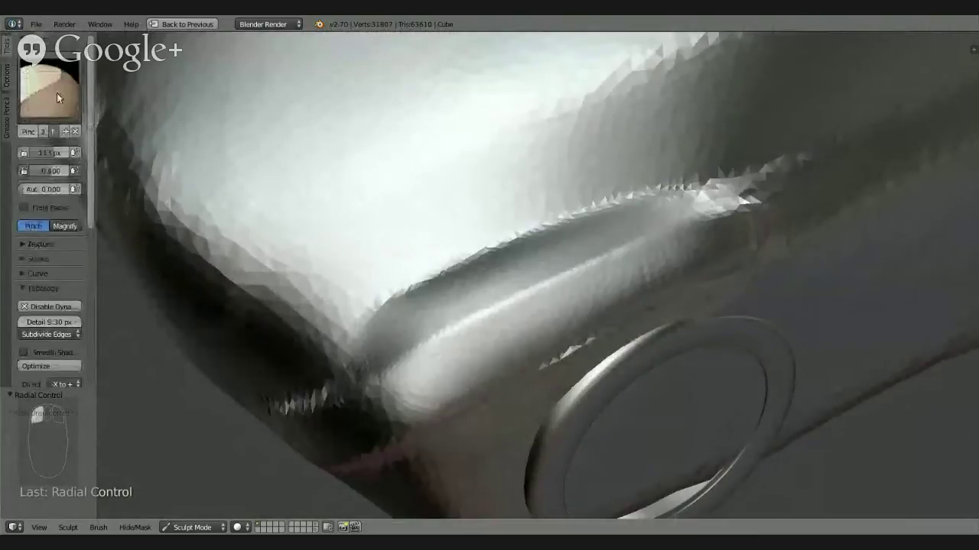
left_click(57, 93)
left_click(238, 158)
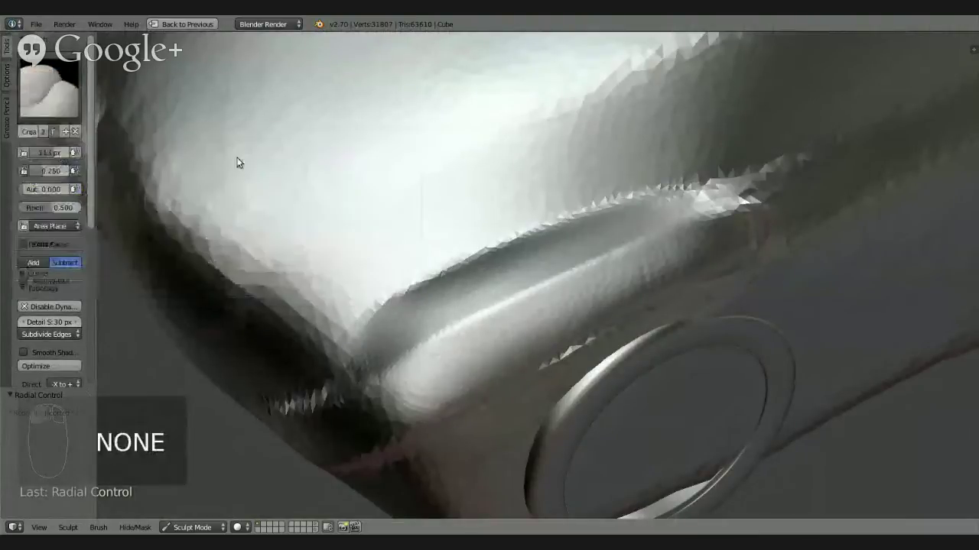
Look through the Crease brush's options, falloff curve, topology and symmetry settings
left_click_drag(92, 178, 91, 207)
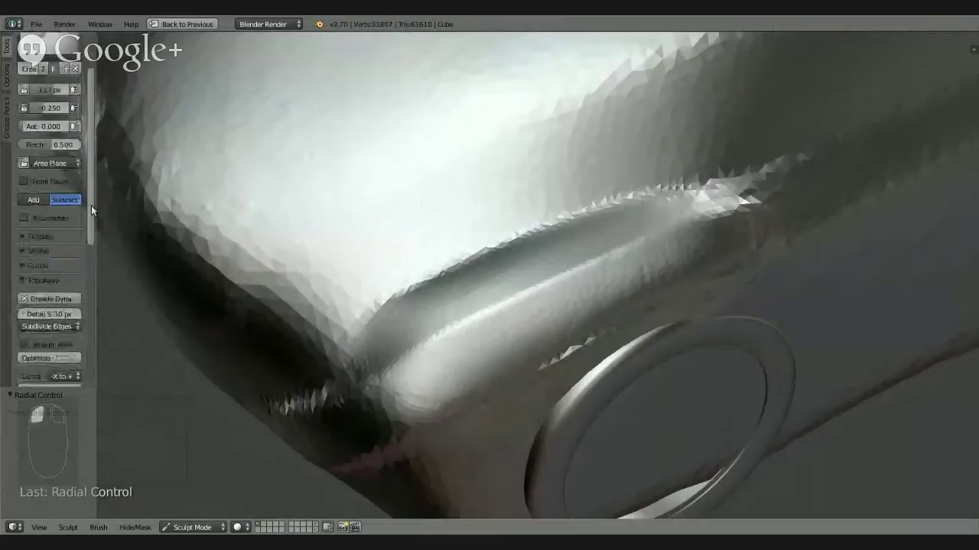
left_click(6, 69)
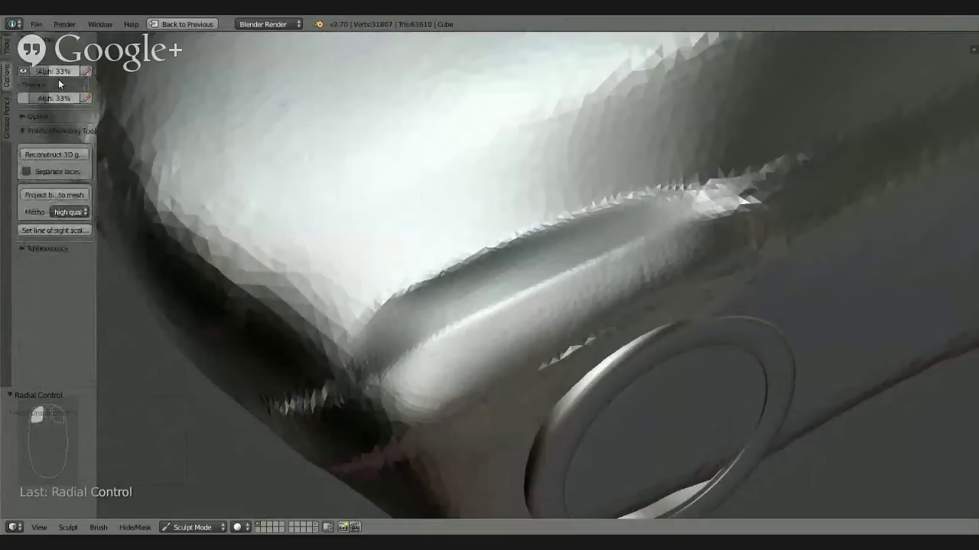
left_click(8, 48)
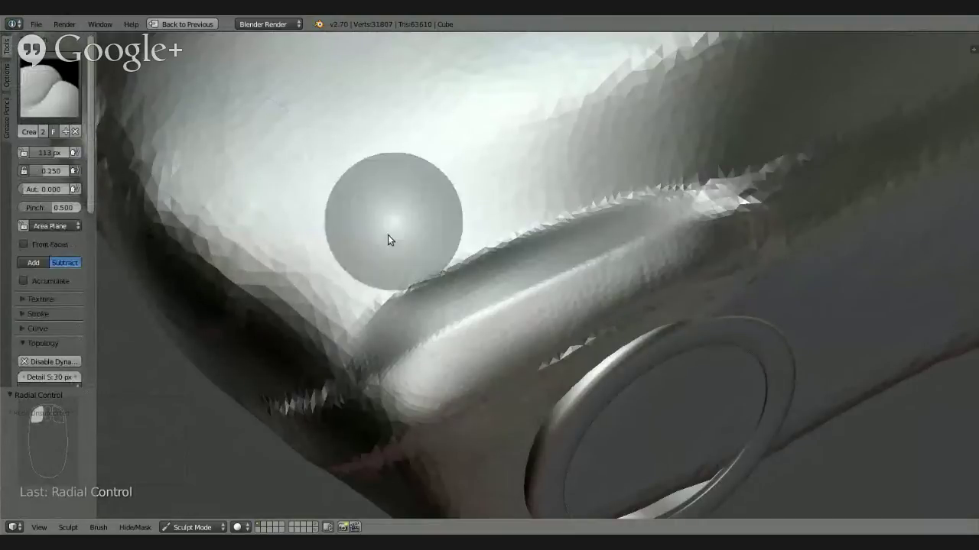
left_click_drag(93, 191, 88, 225)
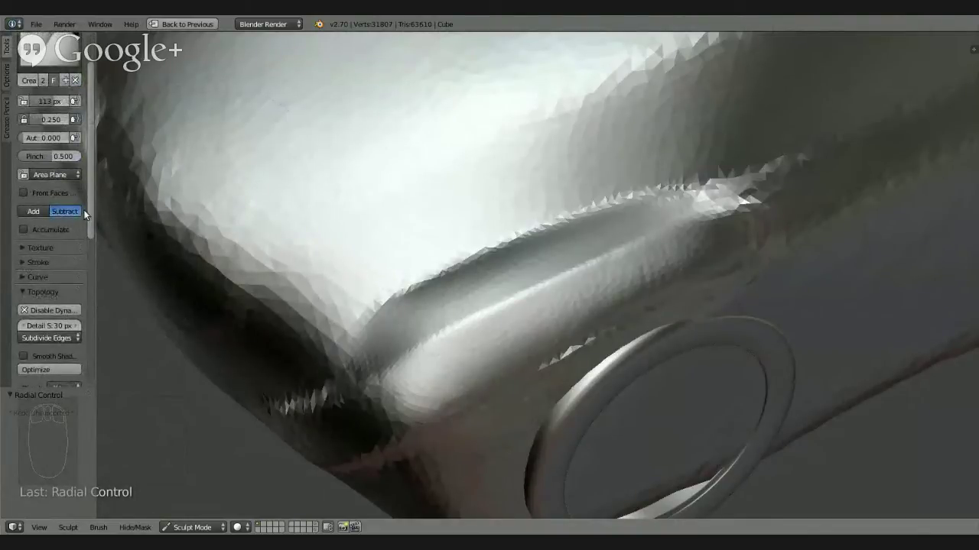
left_click(33, 277)
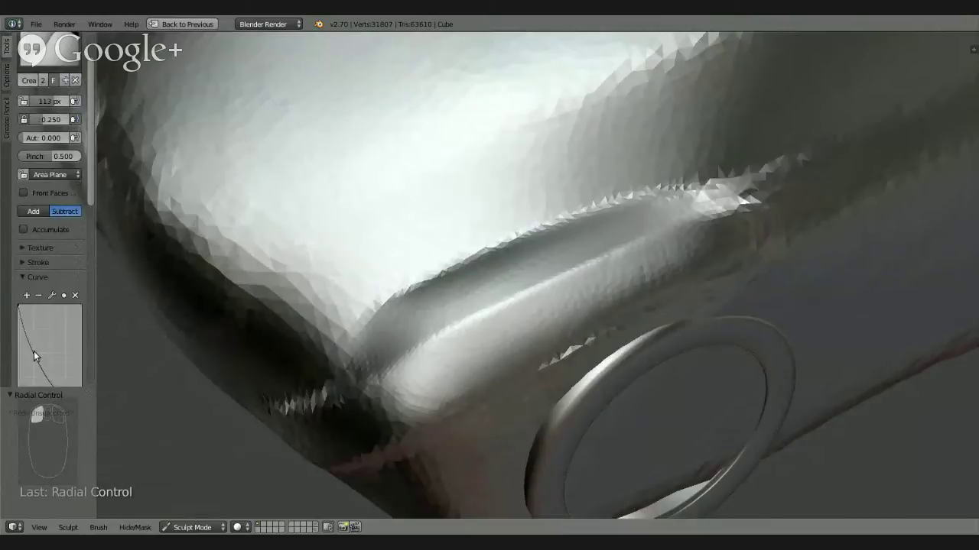
left_click(26, 278)
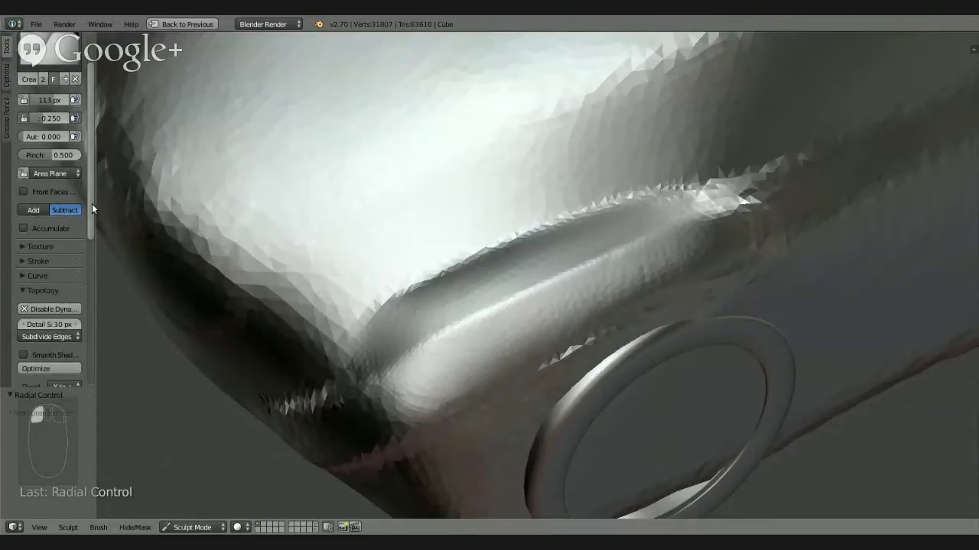
scroll(92, 204, "down", 4)
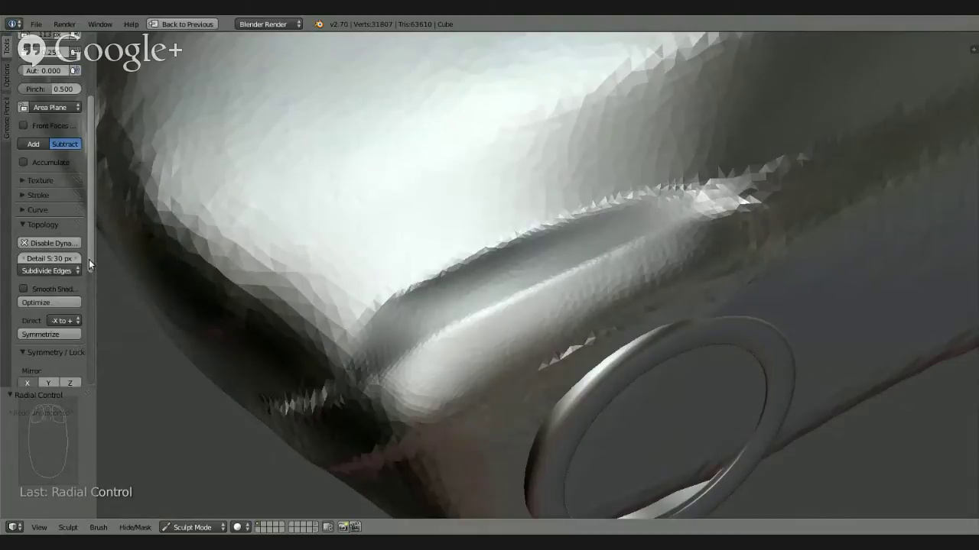
scroll(97, 291, "down", 4)
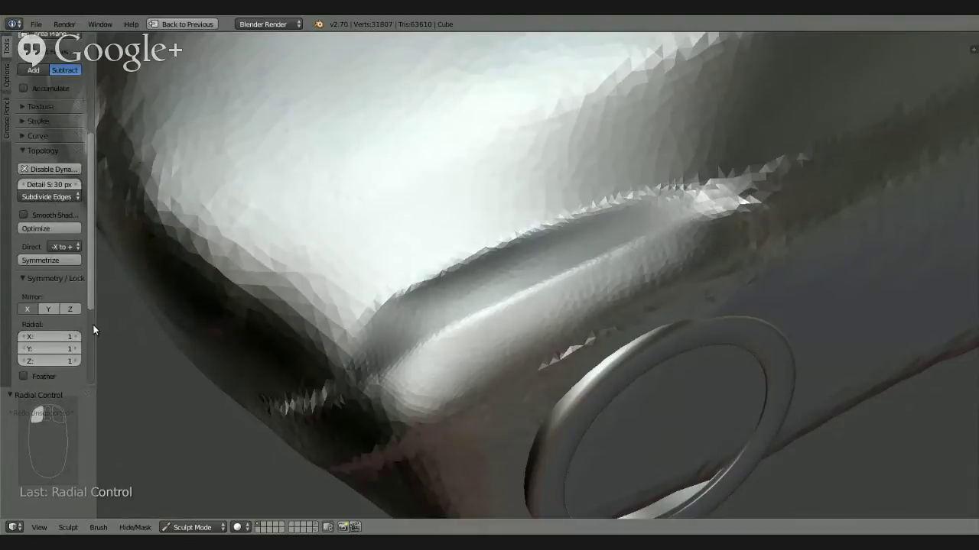
left_click_drag(89, 299, 104, 279)
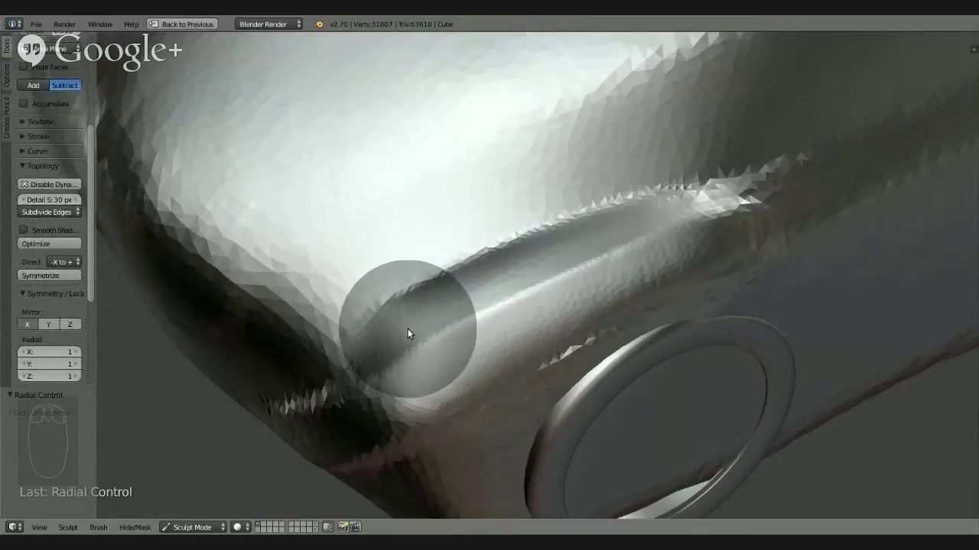
Toggle smooth stroke, reduce the brush size to 76 px and crease the seam where the fender ridge meets the hood
key("shift+s")
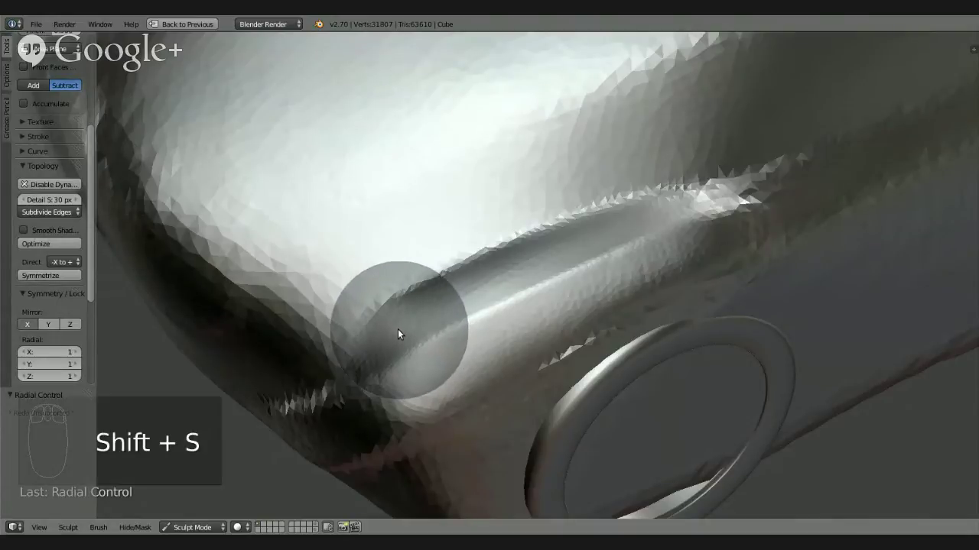
mouse_move(387, 321)
middle_mouse_down()
mouse_move(385, 363)
mouse_move(371, 349)
mouse_move(434, 257)
mouse_move(373, 314)
middle_mouse_up()
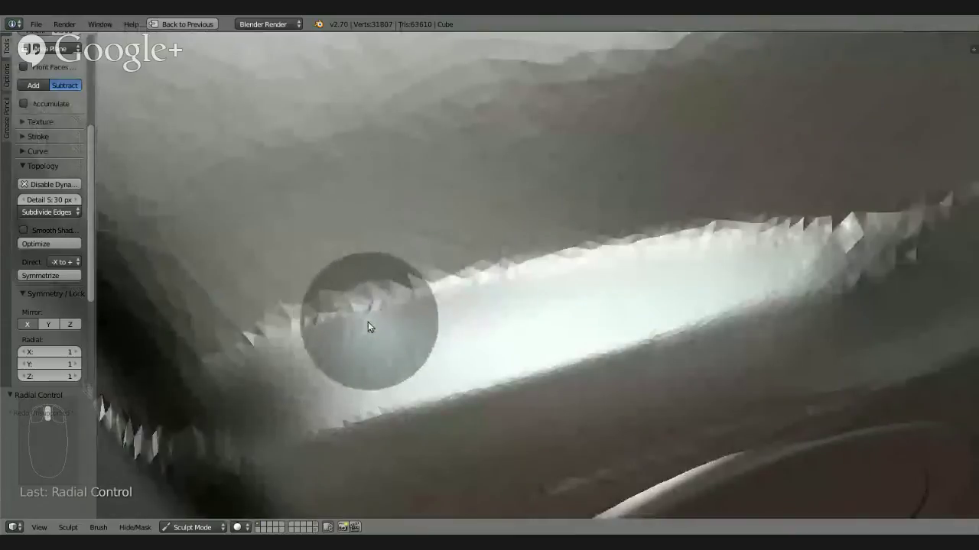
key("f")
left_click(339, 326)
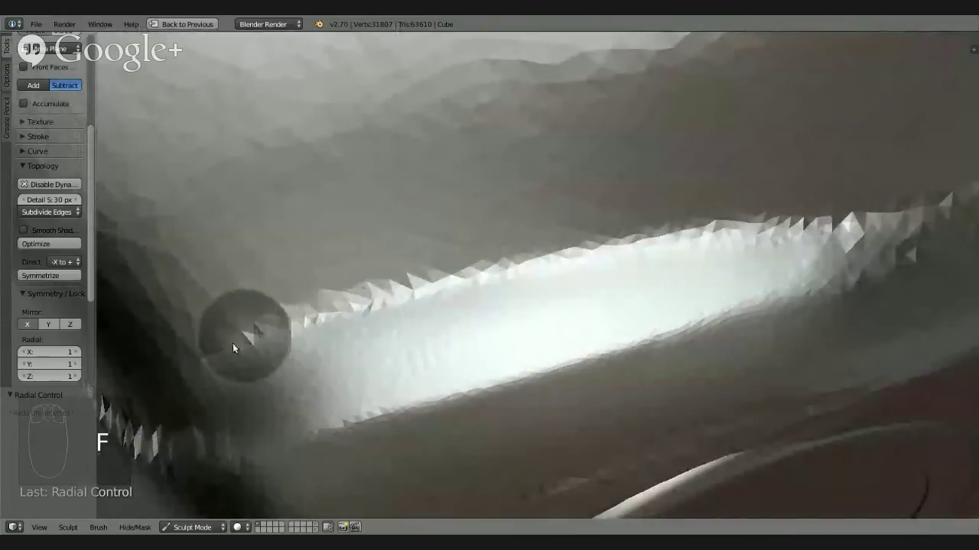
mouse_move(222, 352)
left_mouse_down()
mouse_move(434, 277)
mouse_move(634, 240)
mouse_move(870, 221)
left_mouse_up()
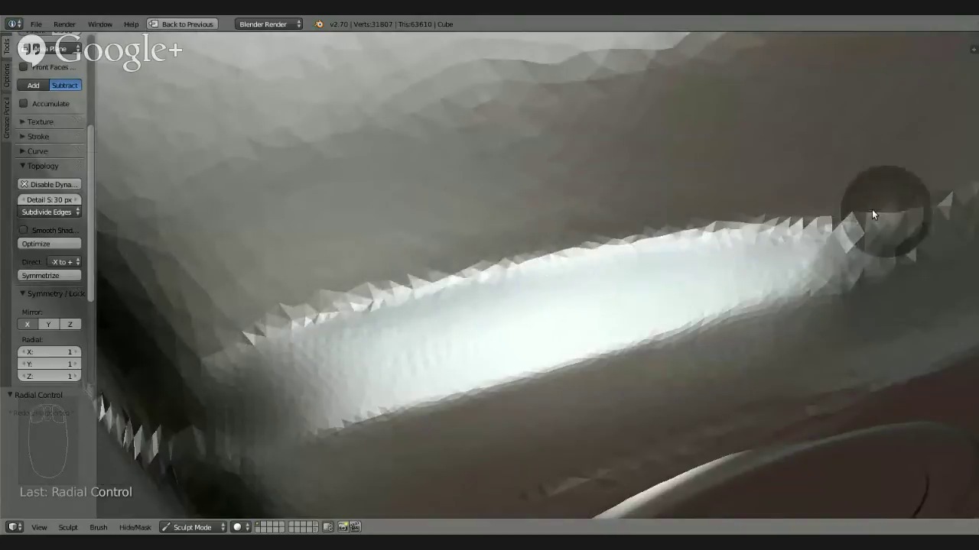
mouse_move(232, 357)
left_mouse_down()
mouse_move(436, 288)
mouse_move(669, 230)
mouse_move(864, 211)
mouse_move(801, 236)
mouse_move(667, 244)
left_mouse_up()
Deepen the crease along the fender's inner edge up to its rear end, toggling smooth stroke between strokes
mouse_move(668, 244)
middle_mouse_down()
mouse_move(520, 177)
mouse_move(620, 273)
mouse_move(703, 255)
mouse_move(546, 290)
middle_mouse_up()
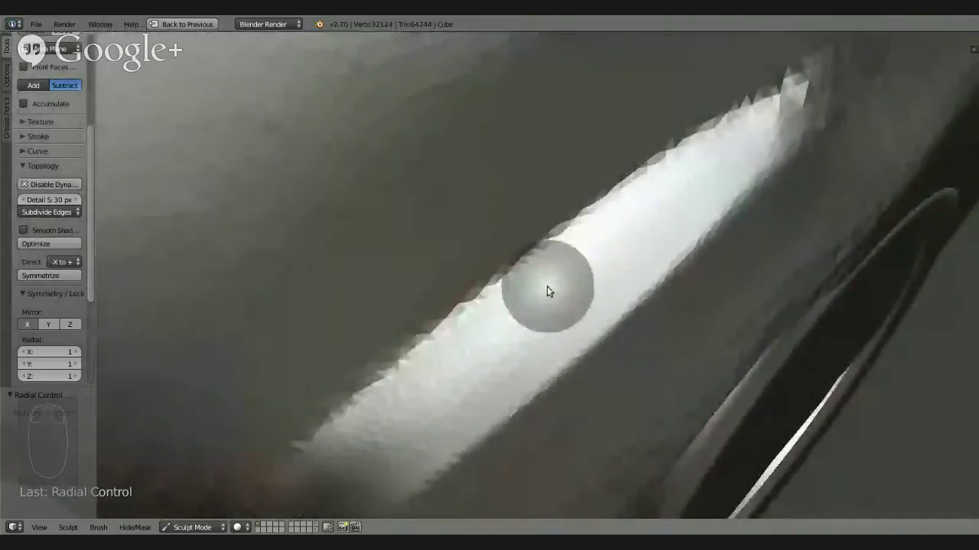
mouse_move(471, 354)
middle_mouse_down()
mouse_move(568, 219)
mouse_move(358, 382)
middle_mouse_up()
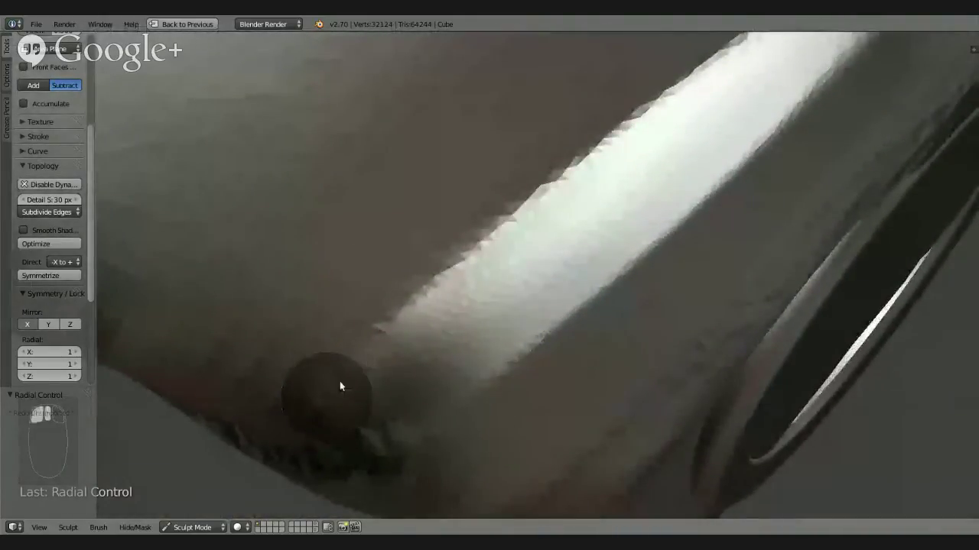
mouse_move(467, 268)
left_mouse_down()
mouse_move(574, 168)
mouse_move(659, 105)
mouse_move(726, 76)
left_mouse_up()
mouse_move(590, 255)
middle_mouse_down()
mouse_move(585, 278)
mouse_move(586, 255)
middle_mouse_up()
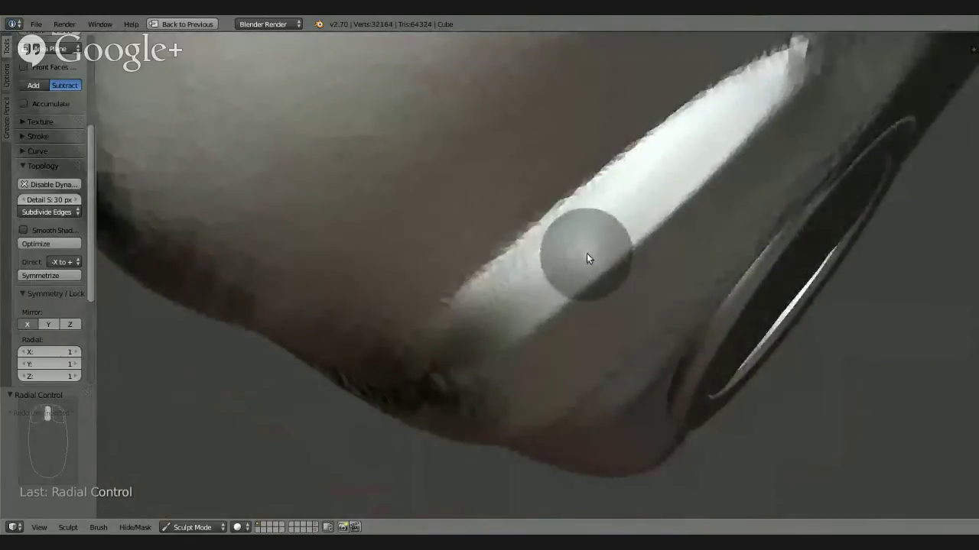
key("shift+s")
mouse_move(558, 268)
left_mouse_down()
mouse_move(411, 343)
mouse_move(551, 212)
mouse_move(493, 313)
mouse_move(431, 322)
mouse_move(428, 331)
mouse_move(582, 176)
mouse_move(804, 38)
left_mouse_up()
key("shift+s")
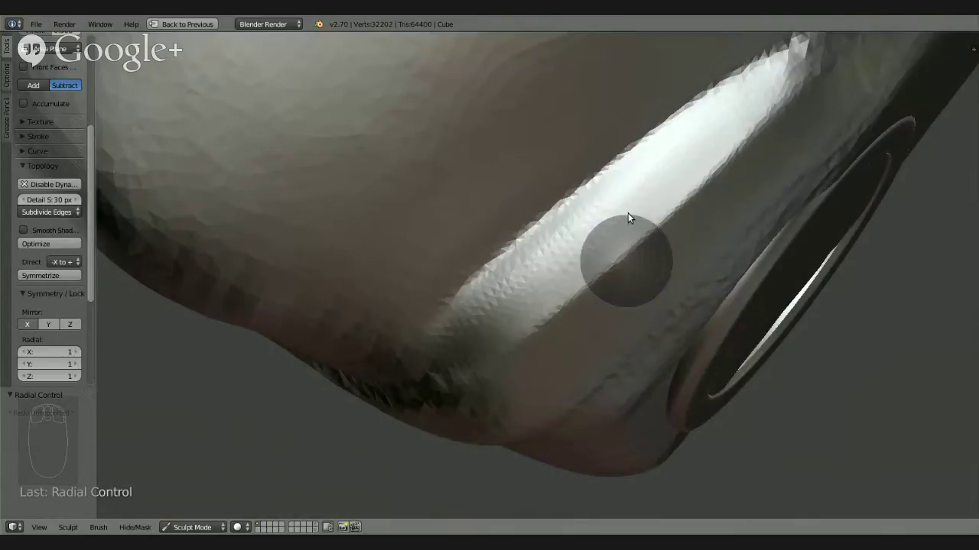
Choose the Polish brush and even out the fender's upper surface between its inner and outer edges
mouse_move(630, 217)
middle_mouse_down()
mouse_move(662, 166)
mouse_move(721, 135)
mouse_move(706, 136)
mouse_move(708, 127)
mouse_move(658, 143)
mouse_move(552, 204)
mouse_move(591, 286)
middle_mouse_up()
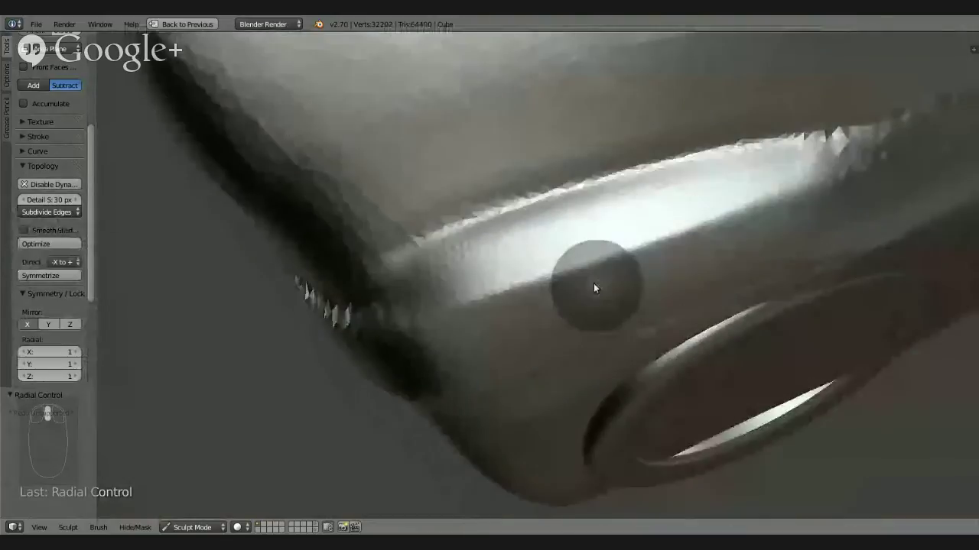
middle_click_drag(196, 165, 91, 163)
scroll(91, 163, "up", 5)
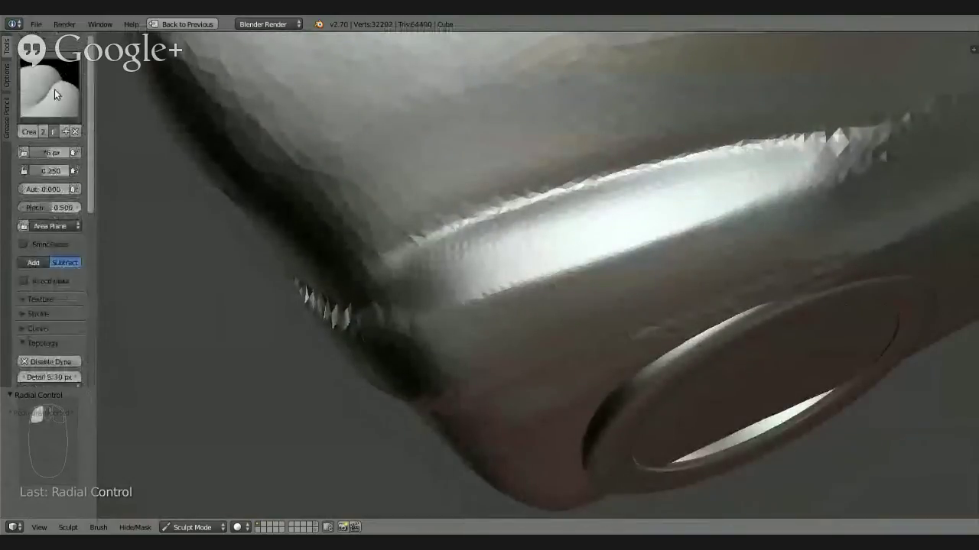
left_click(53, 88)
left_click(290, 208)
mouse_move(478, 333)
middle_mouse_down()
mouse_move(481, 362)
mouse_move(523, 318)
mouse_move(553, 232)
mouse_move(553, 275)
mouse_move(579, 284)
middle_mouse_up()
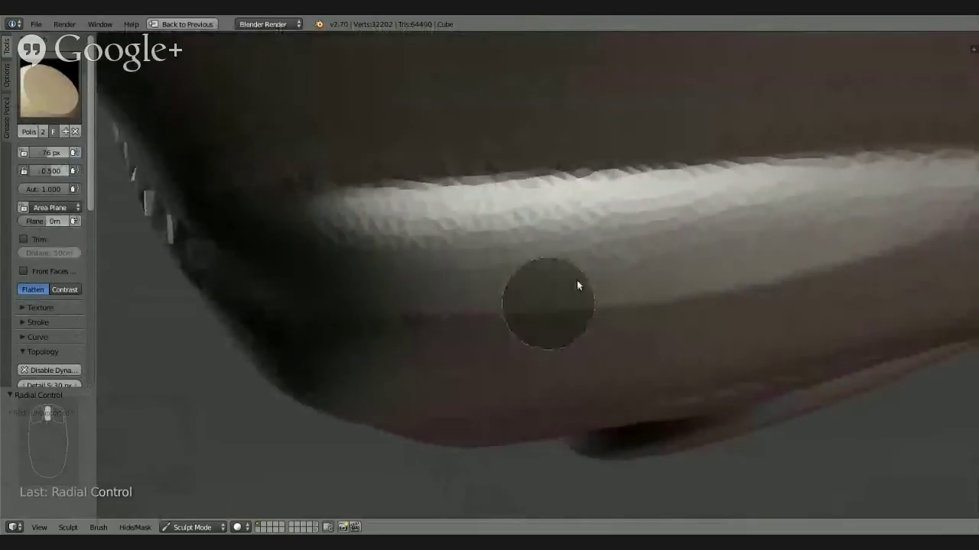
mouse_move(689, 215)
left_mouse_down()
mouse_move(441, 242)
mouse_move(865, 217)
mouse_move(464, 238)
mouse_move(647, 228)
mouse_move(306, 229)
mouse_move(764, 223)
mouse_move(335, 284)
mouse_move(719, 245)
mouse_move(421, 266)
mouse_move(365, 242)
mouse_move(717, 208)
left_mouse_up()
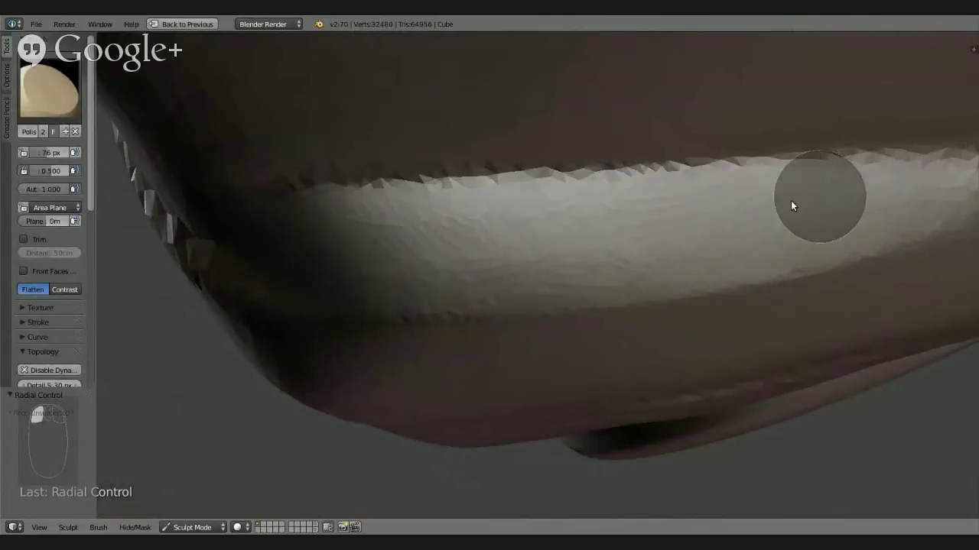
mouse_move(790, 202)
middle_mouse_down()
mouse_move(697, 114)
mouse_move(670, 158)
mouse_move(767, 110)
mouse_move(680, 114)
mouse_move(477, 189)
middle_mouse_up()
mouse_move(477, 191)
left_mouse_down()
mouse_move(411, 184)
mouse_move(651, 100)
mouse_move(666, 109)
mouse_move(401, 173)
mouse_move(487, 182)
left_mouse_up()
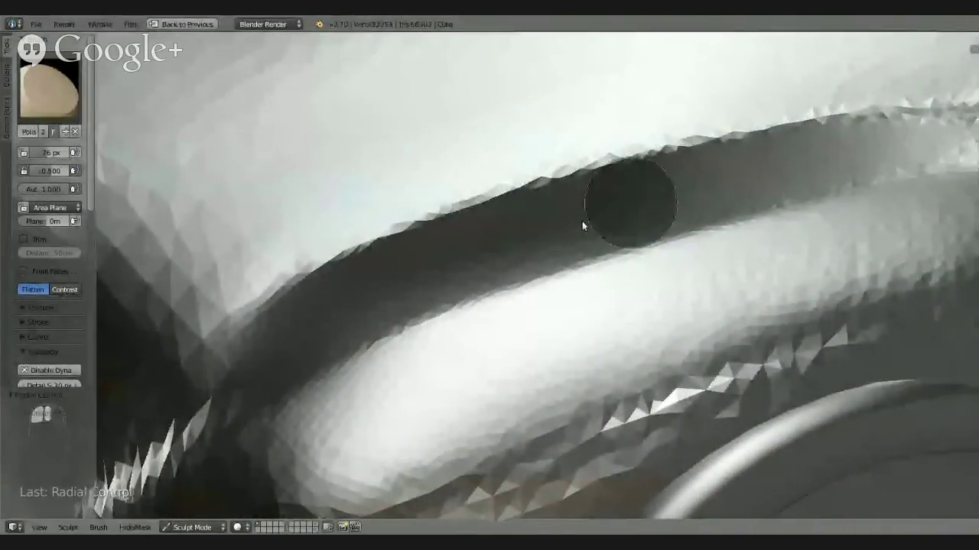
Choose the Flatten brush and even out the surface where the windshield base meets the hood
middle_click_drag(672, 177, 473, 287, "shift")
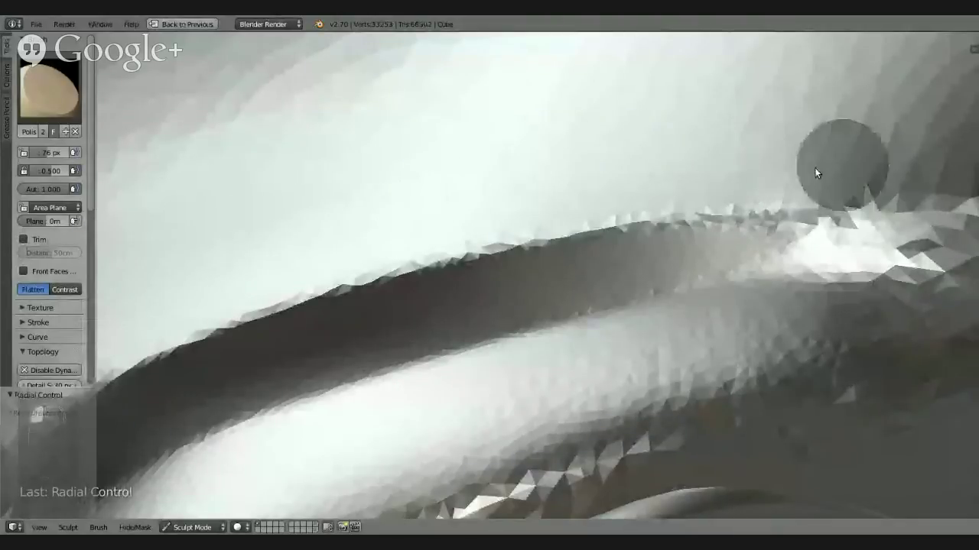
mouse_move(629, 221)
middle_mouse_down()
mouse_move(735, 199)
mouse_move(762, 161)
mouse_move(727, 158)
mouse_move(676, 244)
mouse_move(623, 306)
mouse_move(635, 275)
mouse_move(535, 296)
mouse_move(480, 289)
mouse_move(380, 321)
mouse_move(618, 236)
mouse_move(569, 351)
mouse_move(543, 261)
mouse_move(531, 369)
mouse_move(647, 234)
mouse_move(563, 283)
mouse_move(625, 267)
mouse_move(611, 295)
mouse_move(624, 214)
mouse_move(600, 213)
mouse_move(524, 324)
mouse_move(588, 244)
mouse_move(614, 231)
mouse_move(556, 409)
mouse_move(556, 272)
mouse_move(577, 369)
mouse_move(613, 389)
mouse_move(631, 359)
mouse_move(650, 257)
mouse_move(603, 240)
mouse_move(625, 284)
mouse_move(618, 253)
mouse_move(611, 312)
mouse_move(668, 323)
mouse_move(612, 271)
mouse_move(678, 325)
mouse_move(737, 299)
mouse_move(708, 280)
middle_mouse_up()
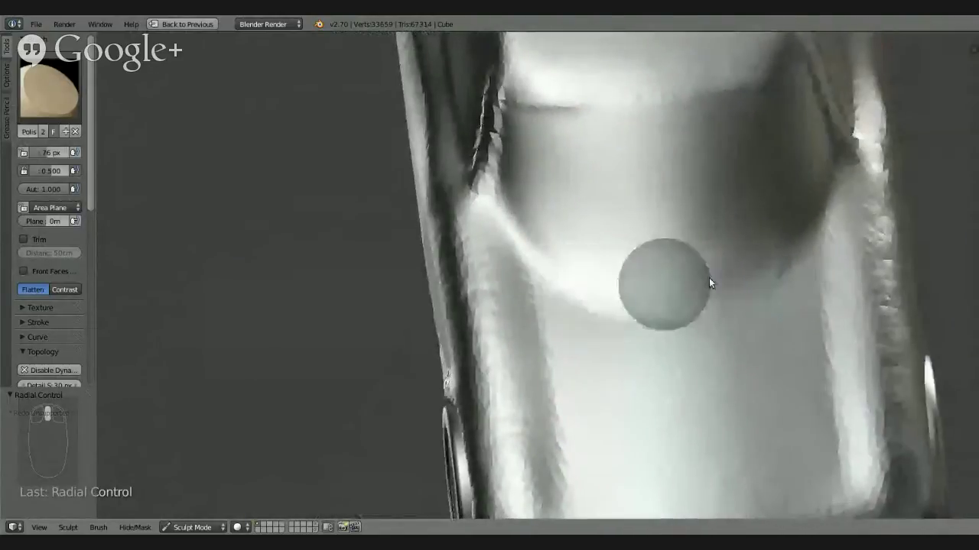
left_click(50, 88)
left_click(333, 166)
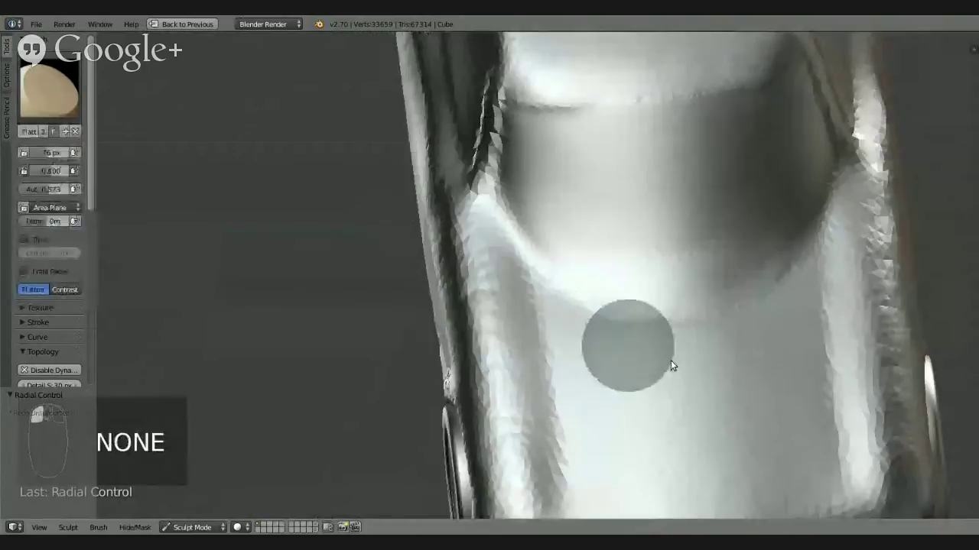
mouse_move(671, 360)
middle_mouse_down()
mouse_move(686, 305)
mouse_move(620, 255)
middle_mouse_up()
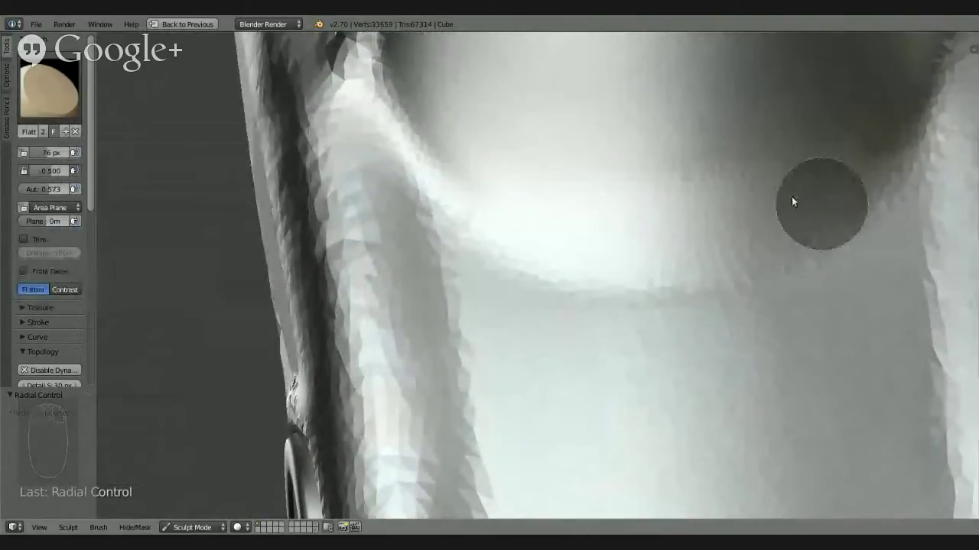
mouse_move(797, 211)
middle_mouse_down()
mouse_move(711, 200)
mouse_move(631, 155)
mouse_move(618, 126)
mouse_move(647, 168)
mouse_move(644, 199)
mouse_move(601, 261)
mouse_move(653, 214)
mouse_move(708, 191)
mouse_move(776, 179)
mouse_move(819, 196)
mouse_move(722, 241)
mouse_move(559, 221)
middle_mouse_up()
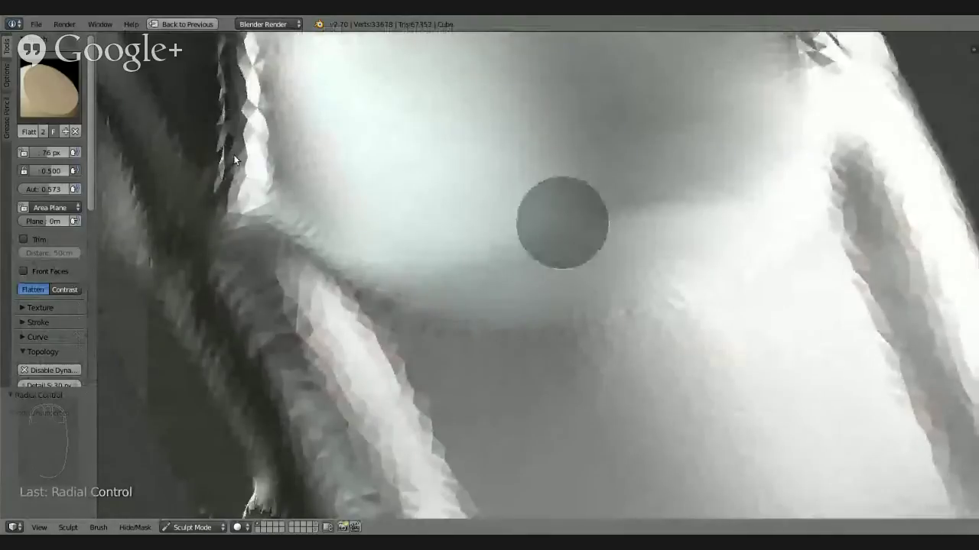
Choose the Crease brush, toggle smooth stroke and crease the curved seam between the windshield and the hood
left_click(49, 88)
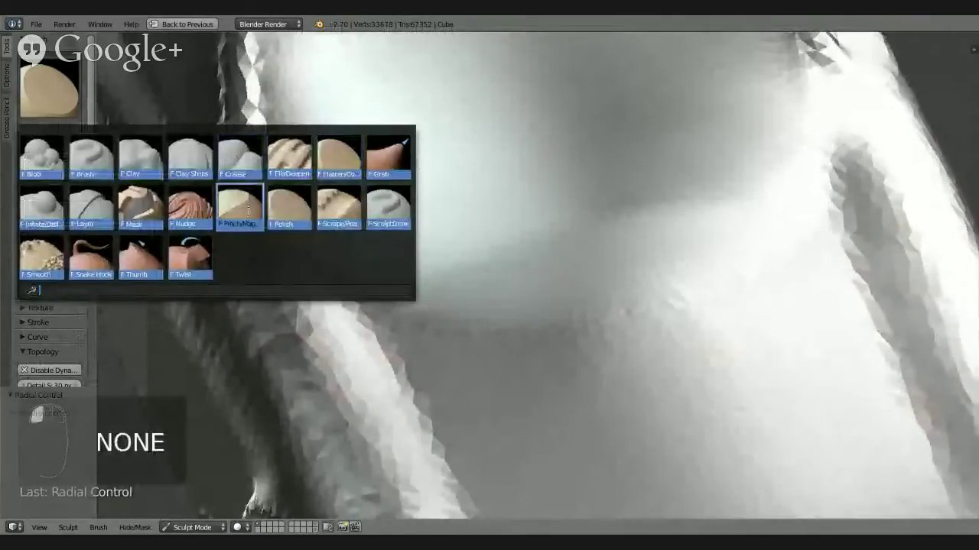
left_click(239, 156)
mouse_move(545, 289)
middle_mouse_down()
mouse_move(510, 334)
mouse_move(517, 306)
middle_mouse_up()
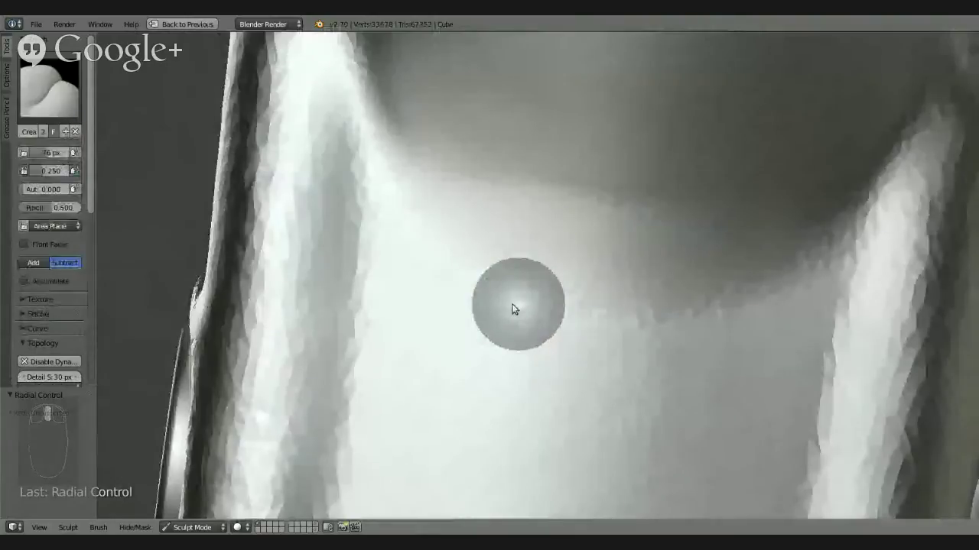
key("shift+s")
key("shift+s")
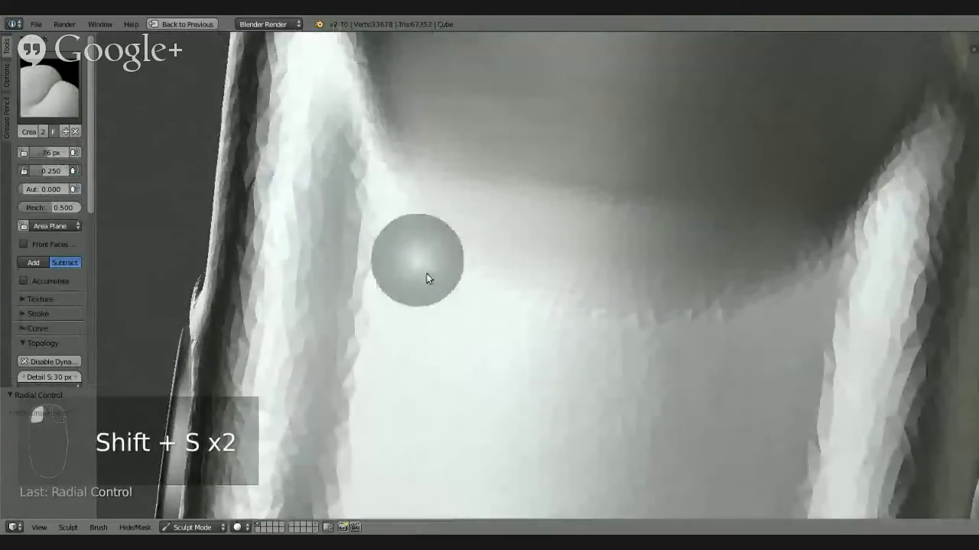
mouse_move(427, 278)
left_mouse_down()
mouse_move(478, 321)
mouse_move(572, 343)
mouse_move(697, 336)
mouse_move(834, 288)
left_mouse_up()
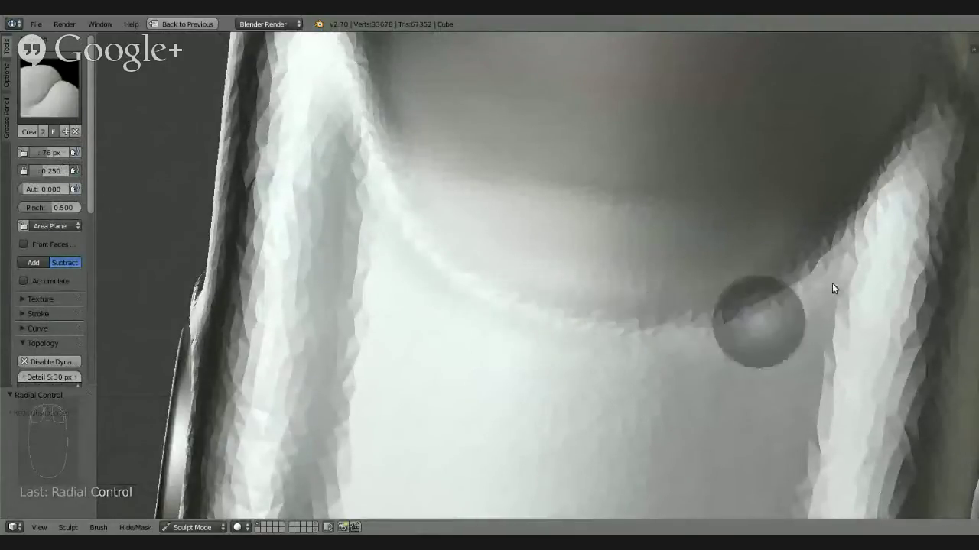
mouse_move(742, 276)
middle_mouse_down()
mouse_move(699, 211)
mouse_move(685, 213)
mouse_move(653, 169)
mouse_move(671, 269)
mouse_move(752, 256)
mouse_move(405, 185)
middle_mouse_up()
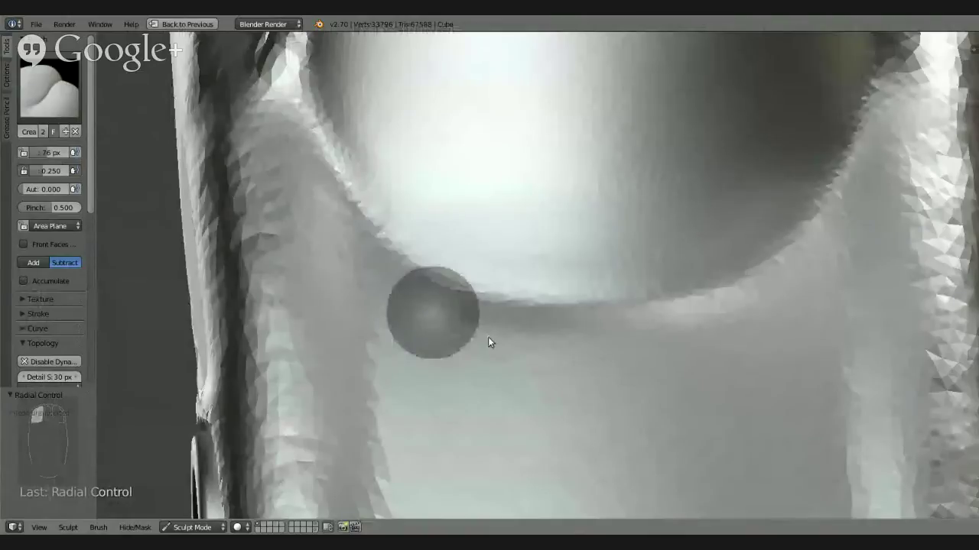
mouse_move(779, 280)
middle_mouse_down()
mouse_move(705, 214)
mouse_move(732, 250)
mouse_move(551, 247)
mouse_move(583, 334)
mouse_move(583, 402)
mouse_move(612, 344)
mouse_move(585, 258)
mouse_move(568, 295)
mouse_move(452, 313)
middle_mouse_up()
Crease the lower edge of the side window with repeated strokes from its front corner to the rear fender
middle_click_drag(625, 301, 390, 296)
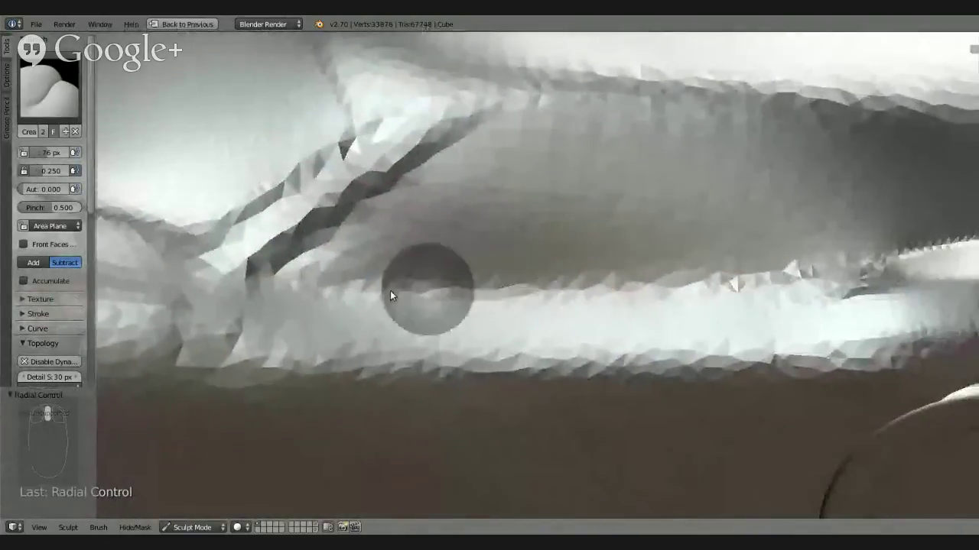
middle_click_drag(695, 286, 225, 287)
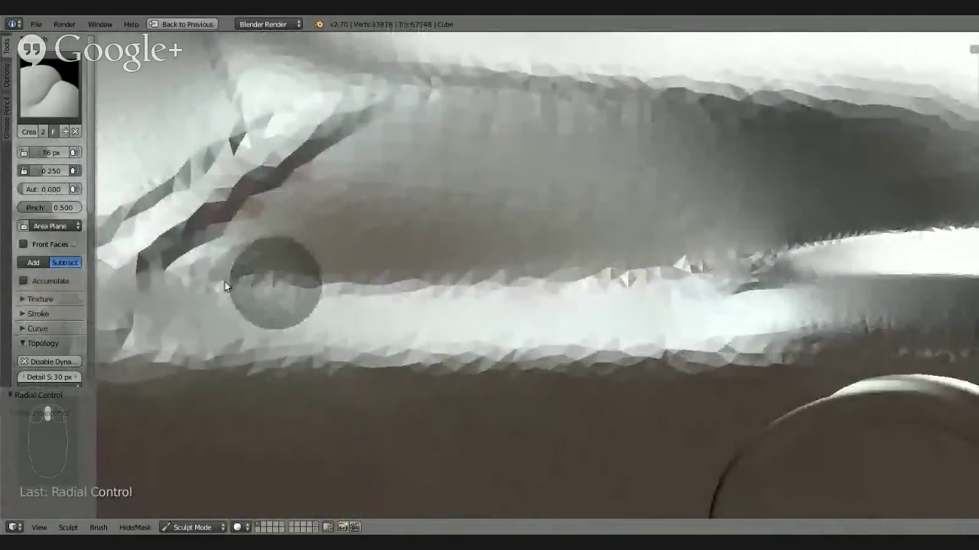
mouse_move(197, 285)
left_mouse_down()
mouse_move(326, 300)
mouse_move(630, 276)
mouse_move(839, 235)
left_mouse_up()
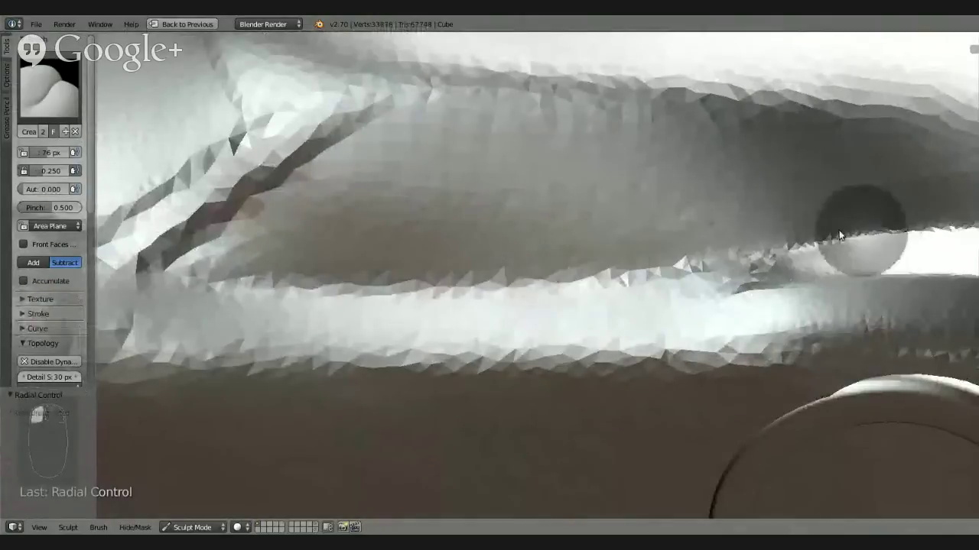
mouse_move(183, 279)
left_mouse_down()
mouse_move(610, 278)
mouse_move(829, 234)
left_mouse_up()
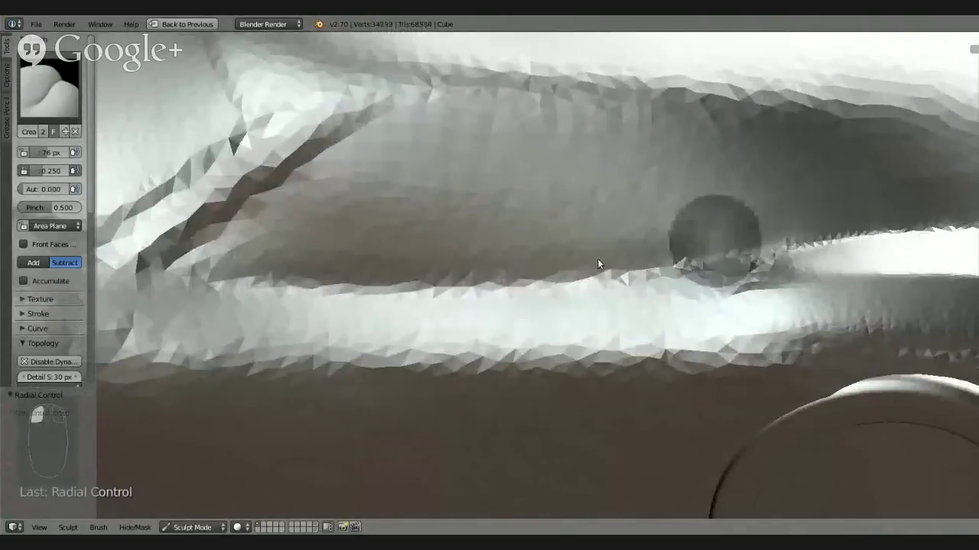
mouse_move(185, 272)
left_mouse_down()
mouse_move(579, 290)
mouse_move(867, 235)
left_mouse_up()
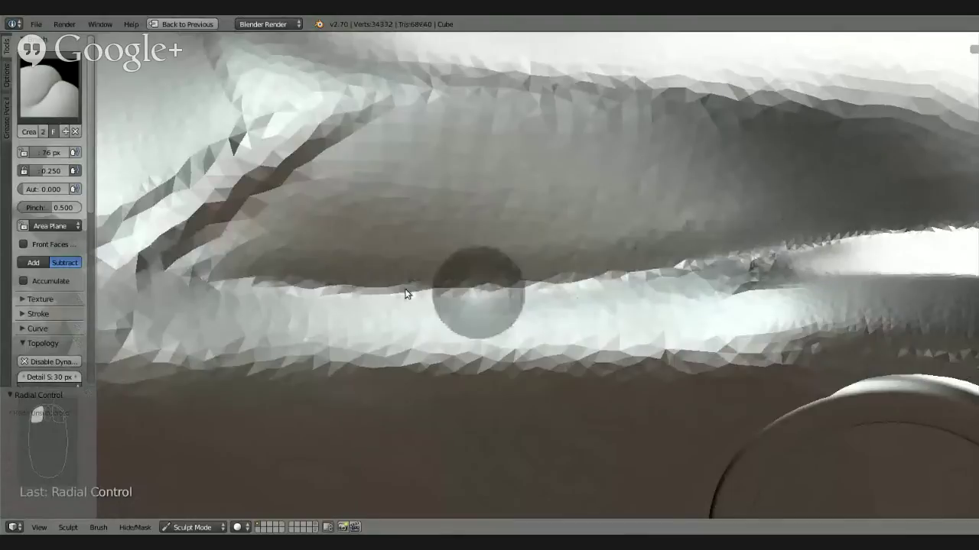
mouse_move(204, 269)
left_mouse_down()
mouse_move(493, 274)
mouse_move(785, 226)
mouse_move(780, 257)
left_mouse_up()
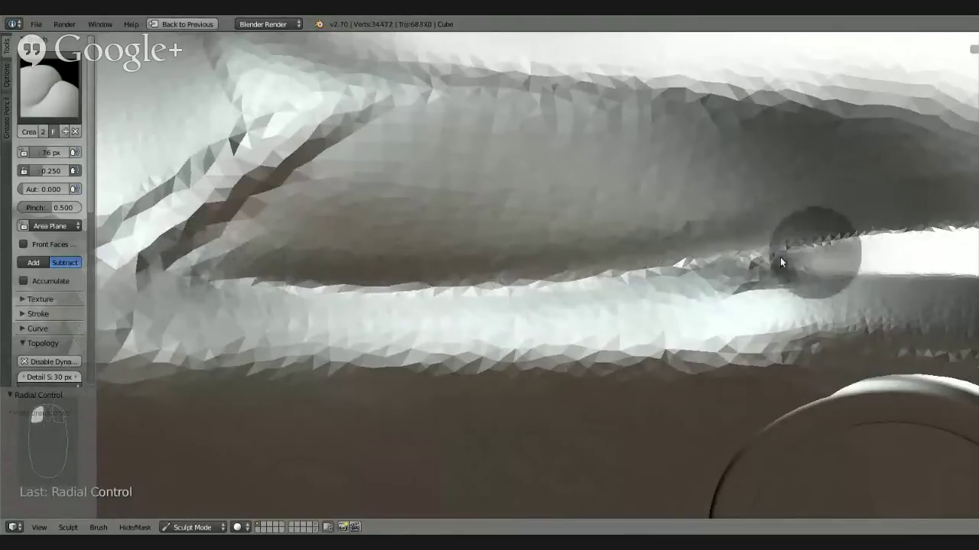
middle_click_drag(779, 257, 502, 253, "shift")
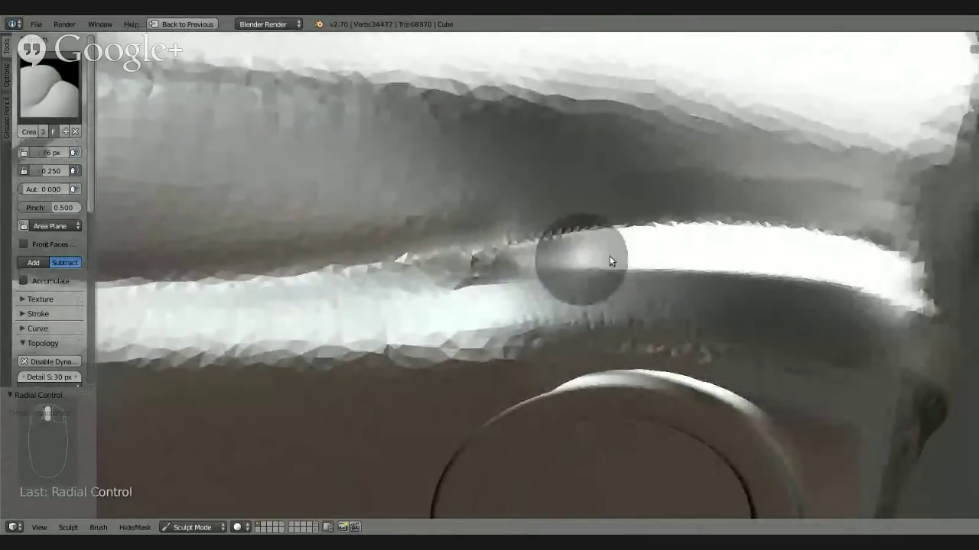
mouse_move(527, 288)
middle_mouse_down("shift")
mouse_move(735, 246)
mouse_move(759, 212)
mouse_move(783, 233)
mouse_move(629, 323)
mouse_move(539, 266)
mouse_move(538, 289)
mouse_move(579, 334)
mouse_move(581, 275)
mouse_move(559, 274)
mouse_move(649, 221)
mouse_move(137, 127)
middle_mouse_up("shift")
Switch to the Flatten brush and flatten the jagged shoulder strip below the side window, just ahead of the rear fender
left_click(50, 90)
left_click(289, 205)
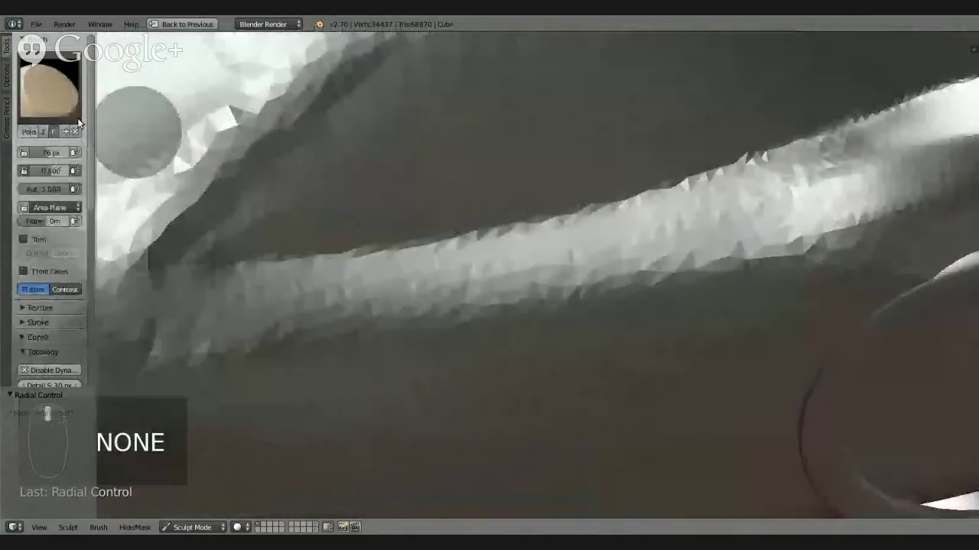
left_click(50, 90)
left_click(338, 157)
mouse_move(711, 290)
middle_mouse_down()
mouse_move(703, 258)
mouse_move(686, 334)
mouse_move(613, 257)
mouse_move(653, 212)
mouse_move(540, 207)
middle_mouse_up()
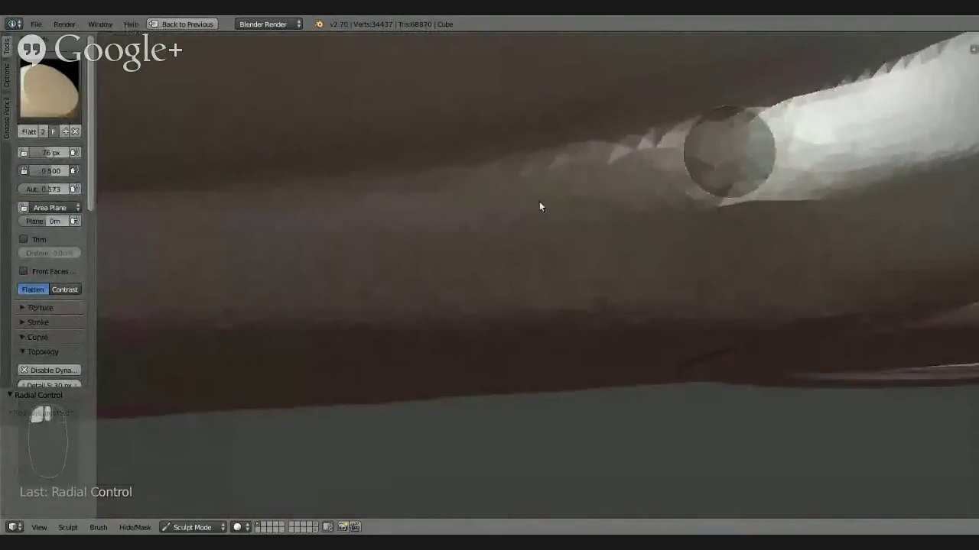
mouse_move(825, 144)
left_mouse_down()
mouse_move(842, 137)
mouse_move(818, 150)
mouse_move(910, 115)
mouse_move(855, 114)
left_mouse_up()
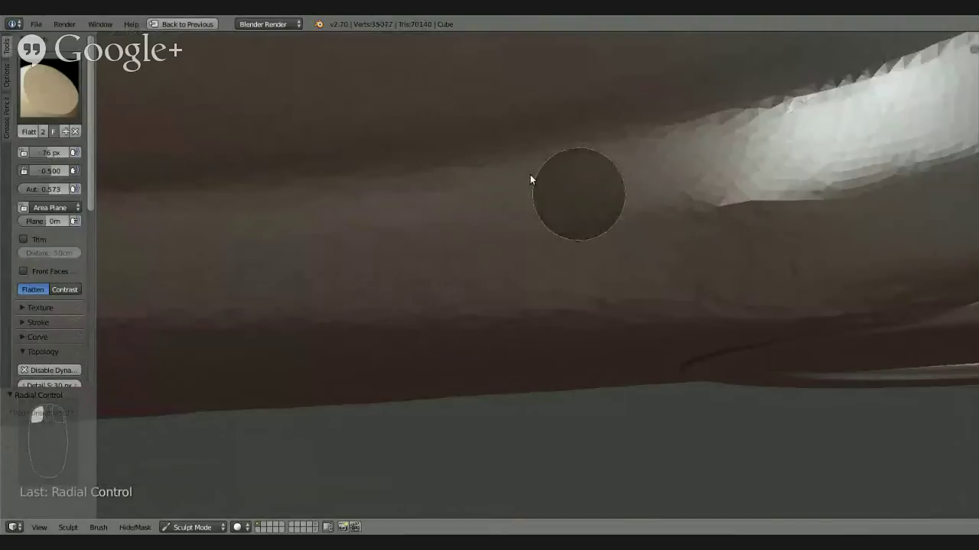
mouse_move(553, 173)
middle_mouse_down()
mouse_move(594, 120)
mouse_move(647, 96)
mouse_move(568, 174)
mouse_move(634, 288)
mouse_move(627, 255)
middle_mouse_up()
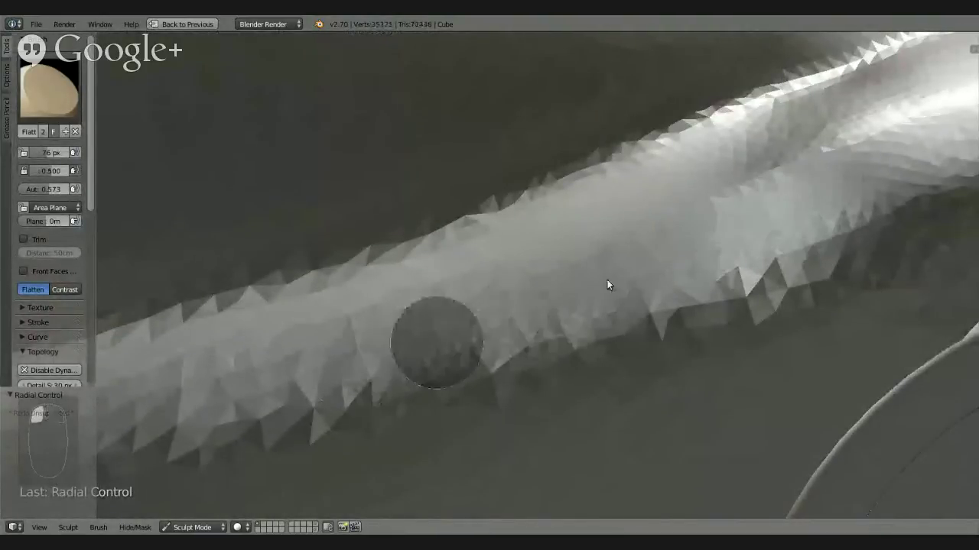
mouse_move(607, 279)
left_mouse_down()
mouse_move(840, 189)
mouse_move(449, 333)
left_mouse_up()
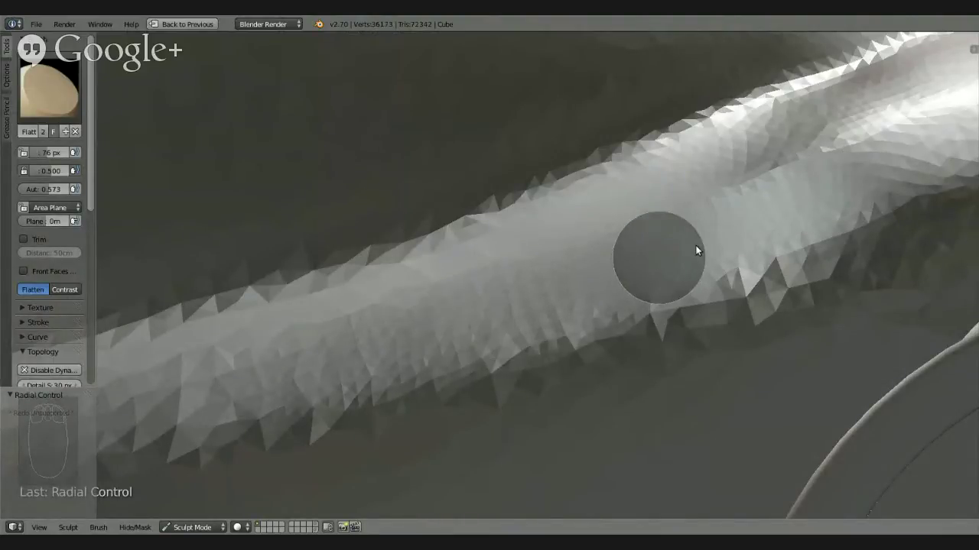
Flatten the middle of the shoulder strip into distinct upper and lower faces along the door
mouse_move(696, 245)
middle_mouse_down()
mouse_move(760, 212)
mouse_move(662, 291)
mouse_move(627, 303)
mouse_move(616, 281)
middle_mouse_up()
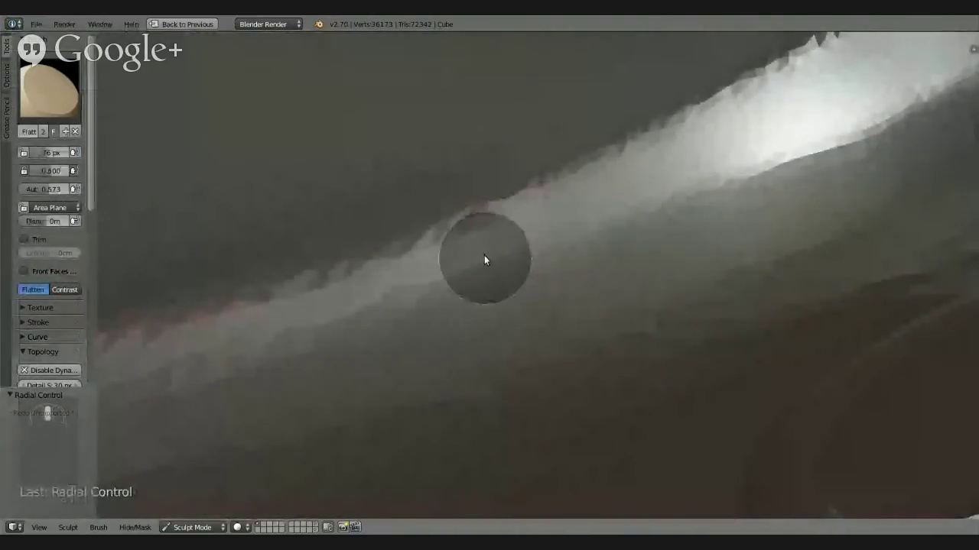
middle_click_drag(474, 240, 463, 212)
mouse_move(423, 264)
left_mouse_down()
mouse_move(818, 58)
mouse_move(371, 293)
mouse_move(826, 70)
mouse_move(293, 341)
mouse_move(728, 109)
mouse_move(121, 382)
mouse_move(701, 137)
mouse_move(603, 175)
mouse_move(360, 314)
left_mouse_up()
mouse_move(360, 314)
middle_mouse_down()
mouse_move(532, 229)
mouse_move(779, 144)
mouse_move(607, 265)
mouse_move(589, 303)
mouse_move(605, 252)
mouse_move(597, 233)
mouse_move(628, 227)
middle_mouse_up()
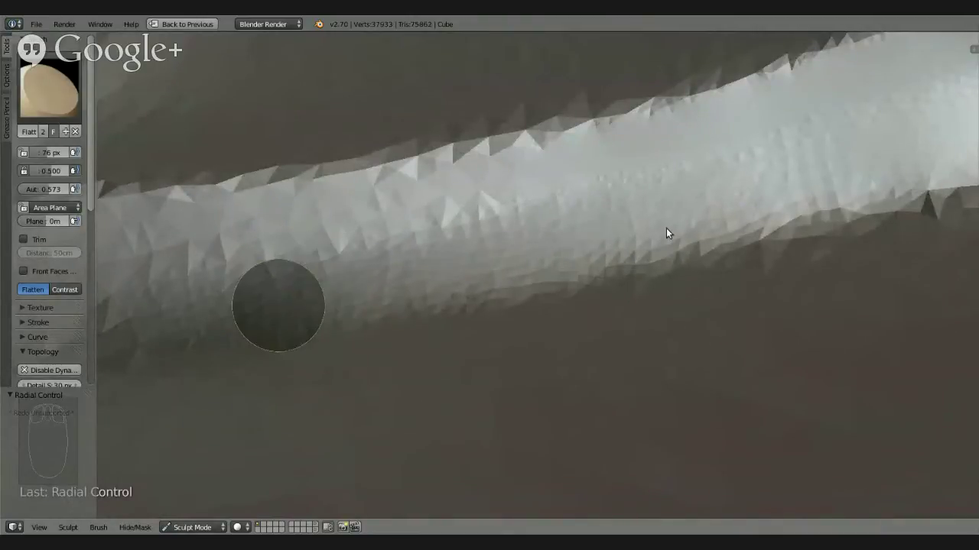
mouse_move(630, 288)
middle_mouse_down()
mouse_move(686, 201)
mouse_move(627, 273)
mouse_move(627, 301)
mouse_move(623, 242)
mouse_move(598, 232)
middle_mouse_up()
mouse_move(623, 320)
middle_mouse_down()
mouse_move(637, 345)
mouse_move(328, 273)
middle_mouse_up()
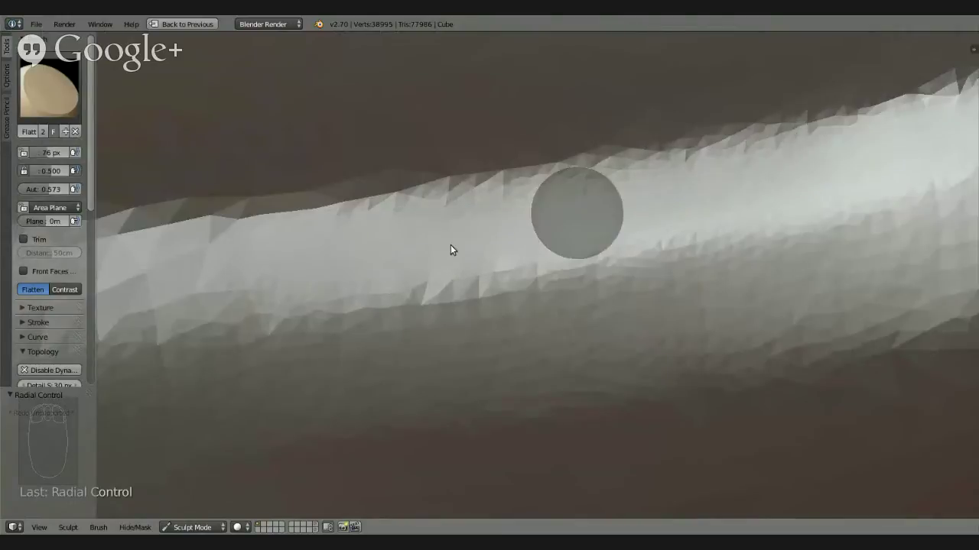
left_click_drag(450, 245, 413, 255)
Flatten the shoulder's upper and lower faces from the window's front corner back to the rear fender
middle_click_drag(533, 272, 870, 199, "shift")
mouse_move(298, 241)
left_mouse_down()
mouse_move(442, 220)
mouse_move(266, 225)
mouse_move(695, 173)
mouse_move(334, 191)
mouse_move(769, 165)
mouse_move(324, 217)
mouse_move(639, 194)
left_mouse_up()
mouse_move(639, 194)
middle_mouse_down()
mouse_move(623, 146)
mouse_move(502, 138)
mouse_move(527, 148)
mouse_move(741, 143)
mouse_move(629, 227)
middle_mouse_up()
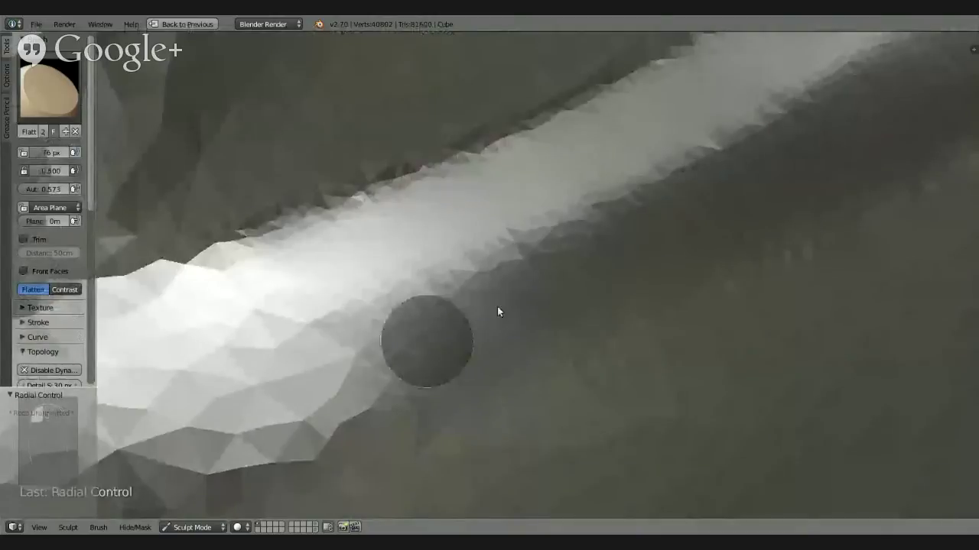
mouse_move(497, 306)
left_mouse_down()
mouse_move(852, 111)
mouse_move(538, 257)
left_mouse_up()
mouse_move(723, 184)
middle_mouse_down()
mouse_move(589, 214)
mouse_move(540, 310)
mouse_move(476, 356)
mouse_move(520, 294)
middle_mouse_up()
mouse_move(617, 193)
left_mouse_down()
mouse_move(465, 292)
mouse_move(724, 132)
mouse_move(425, 310)
mouse_move(767, 98)
left_mouse_up()
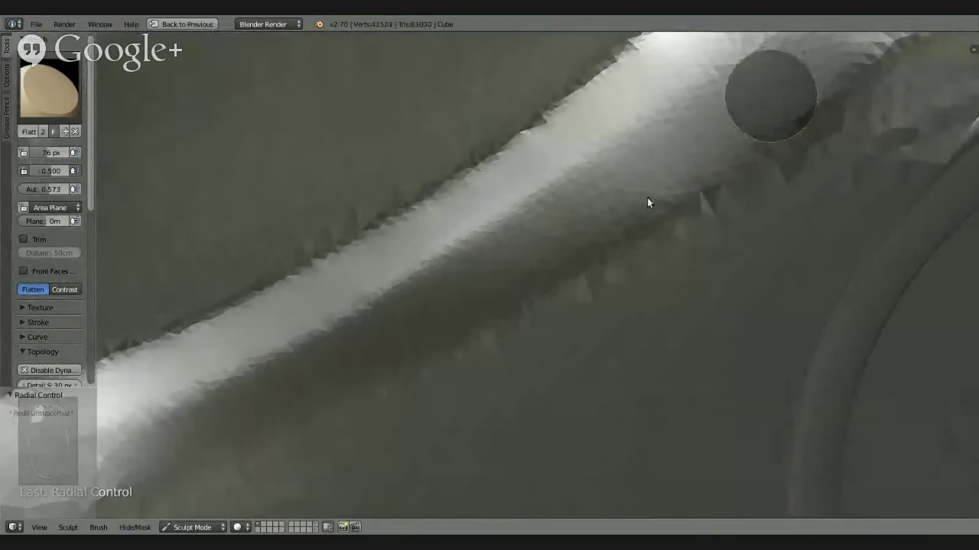
left_click_drag(647, 197, 527, 268)
mouse_move(540, 263)
middle_mouse_down()
mouse_move(660, 181)
mouse_move(592, 221)
mouse_move(571, 269)
middle_mouse_up()
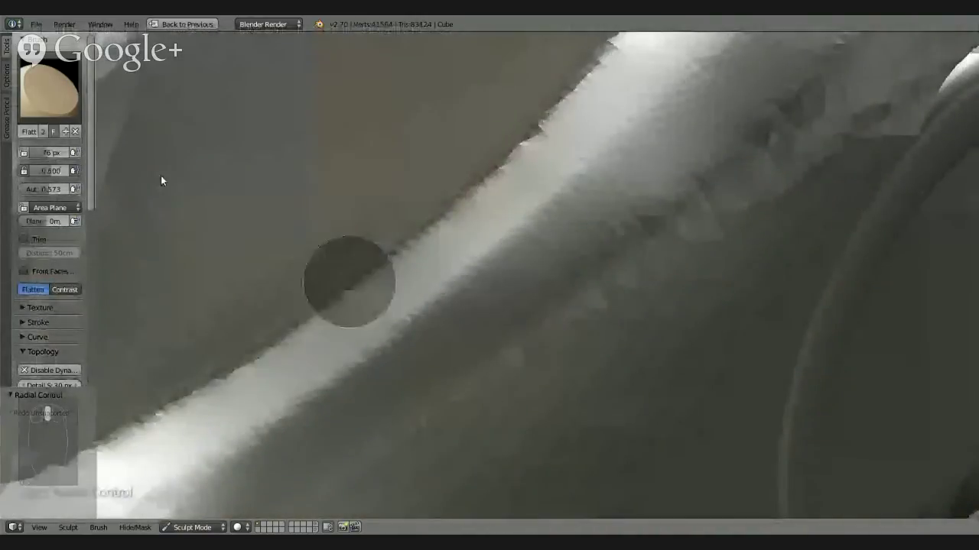
Choose the Pinch brush and sharpen the ridge between the shoulder's upper and lower faces
left_click(49, 88)
left_click(240, 208)
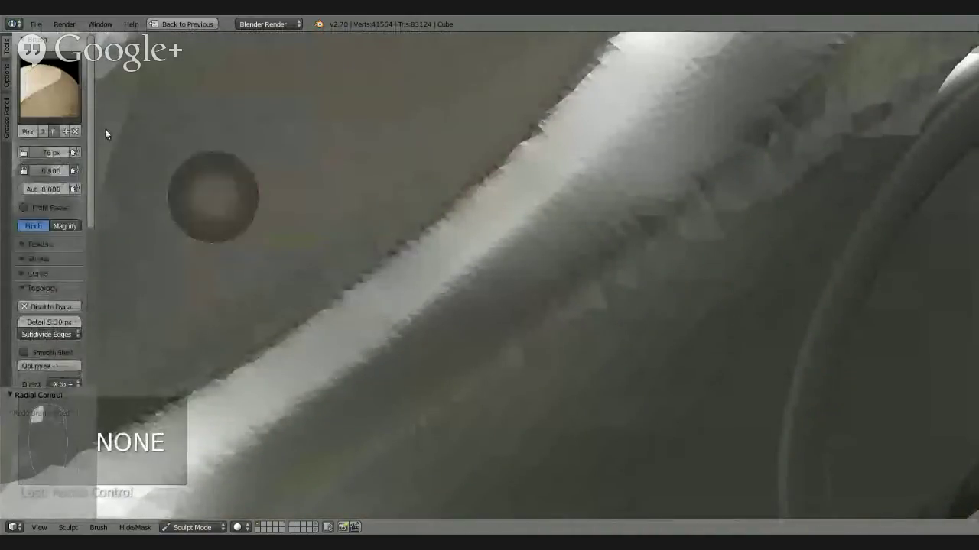
left_click(49, 88)
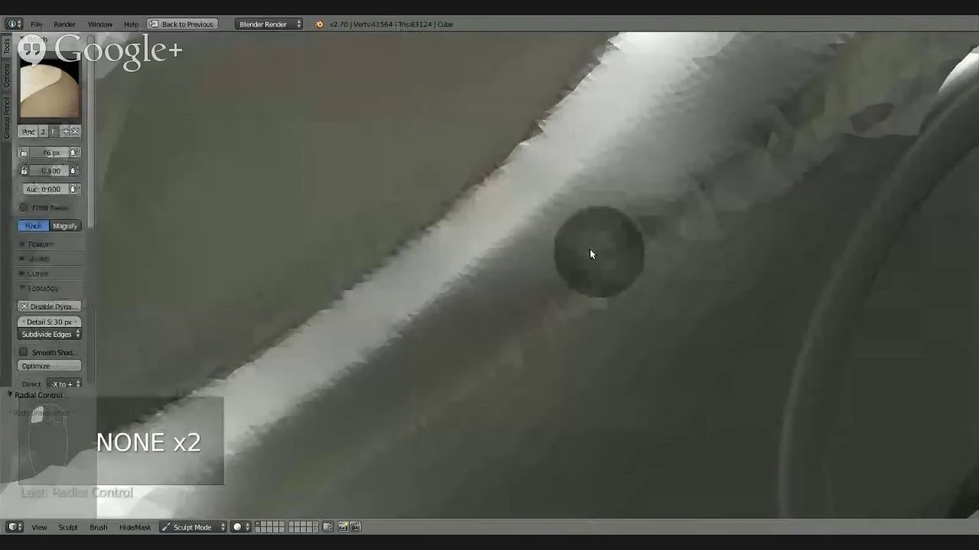
mouse_move(590, 254)
middle_mouse_down()
mouse_move(593, 299)
mouse_move(582, 310)
middle_mouse_up()
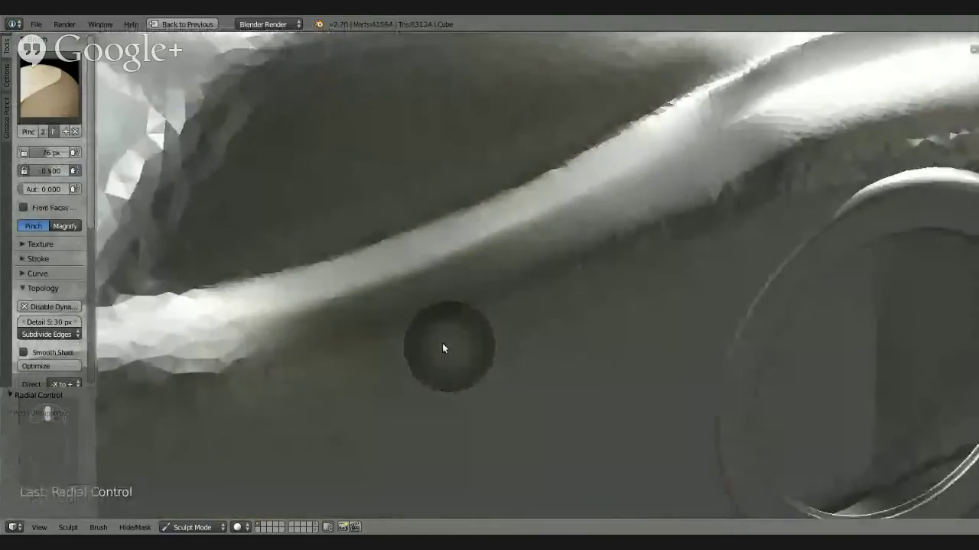
mouse_move(442, 349)
middle_mouse_down()
mouse_move(435, 290)
mouse_move(429, 297)
middle_mouse_up()
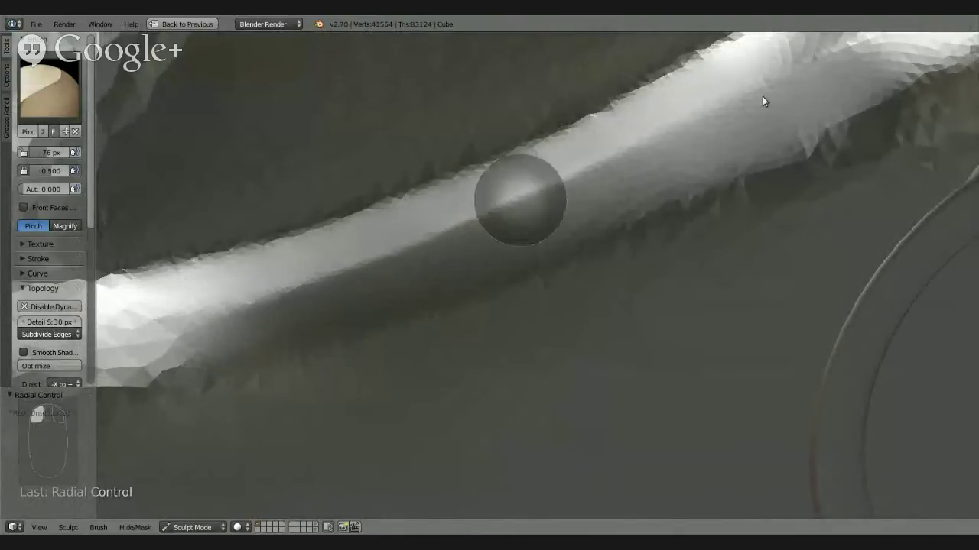
mouse_move(540, 254)
middle_mouse_down()
mouse_move(607, 228)
mouse_move(554, 241)
mouse_move(566, 252)
mouse_move(517, 293)
mouse_move(577, 261)
mouse_move(531, 304)
mouse_move(497, 214)
middle_mouse_up()
middle_click_drag(811, 202, 677, 200)
Switch to the Flatten brush and flatten the lower front bumper corner just ahead of the front wheel
scroll(734, 214, "up", 3)
scroll(734, 214, "down", 5)
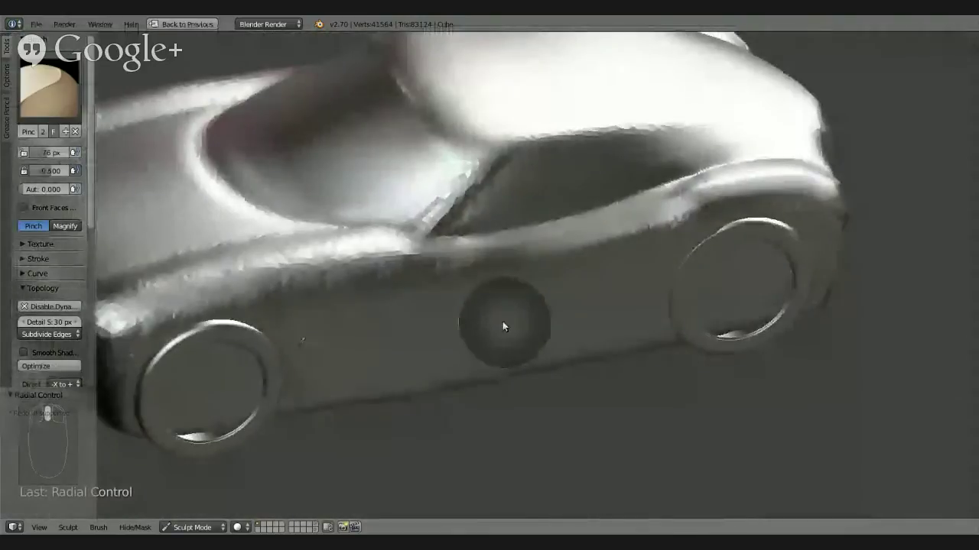
middle_click_drag(482, 321, 564, 273, "shift")
scroll(516, 251, "up", 5)
middle_click_drag(509, 247, 551, 262)
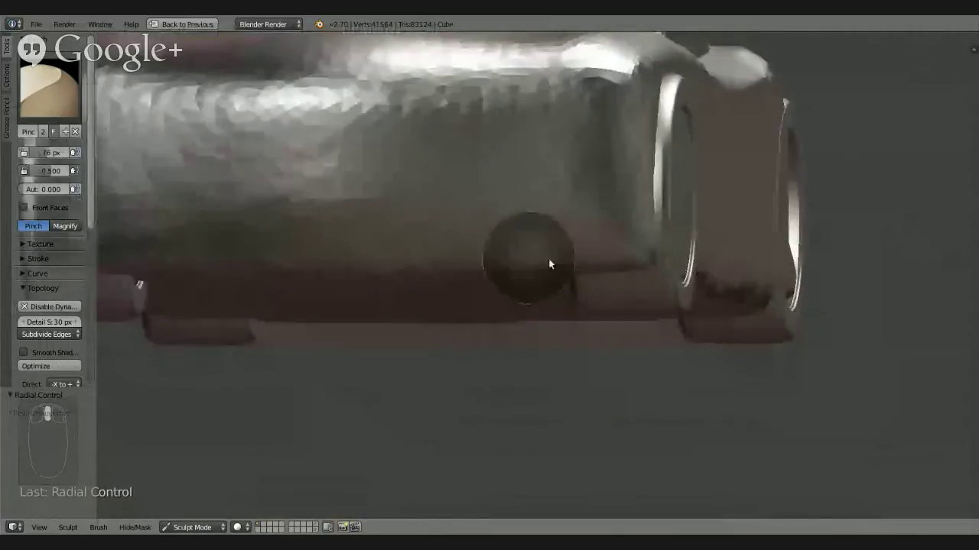
left_click(49, 88)
left_click(329, 164)
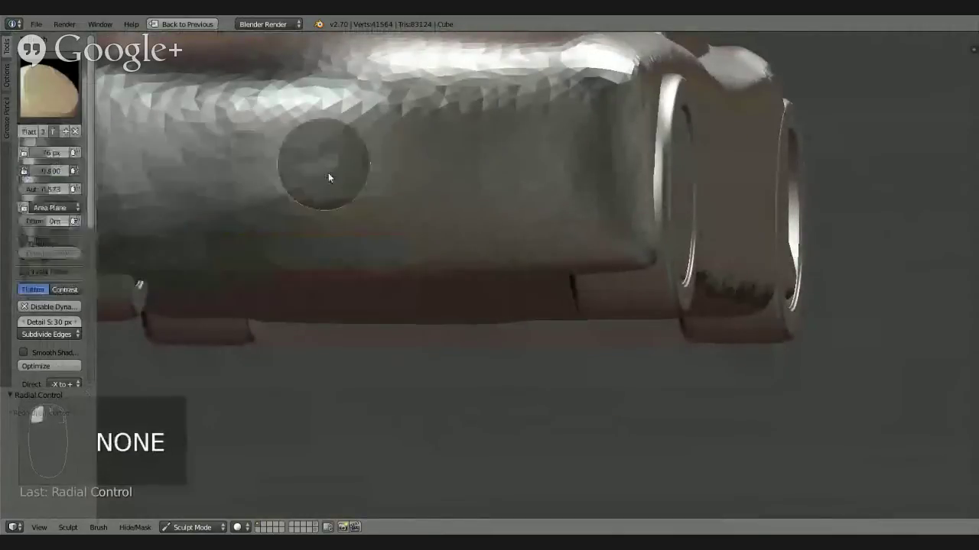
mouse_move(328, 175)
middle_mouse_down()
mouse_move(579, 275)
mouse_move(648, 256)
middle_mouse_up()
scroll(612, 290, "down", 4)
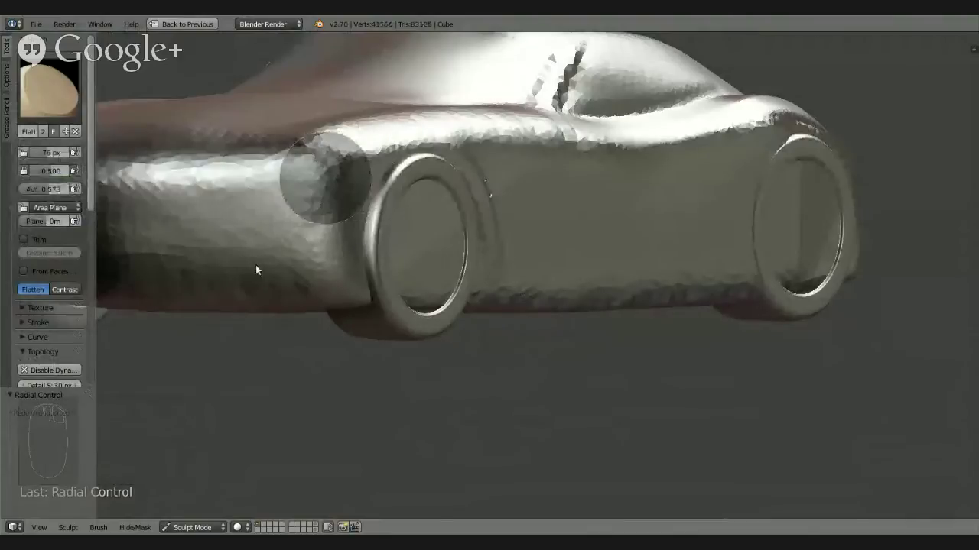
mouse_move(256, 265)
left_mouse_down()
mouse_move(350, 144)
mouse_move(266, 318)
mouse_move(339, 302)
left_mouse_up()
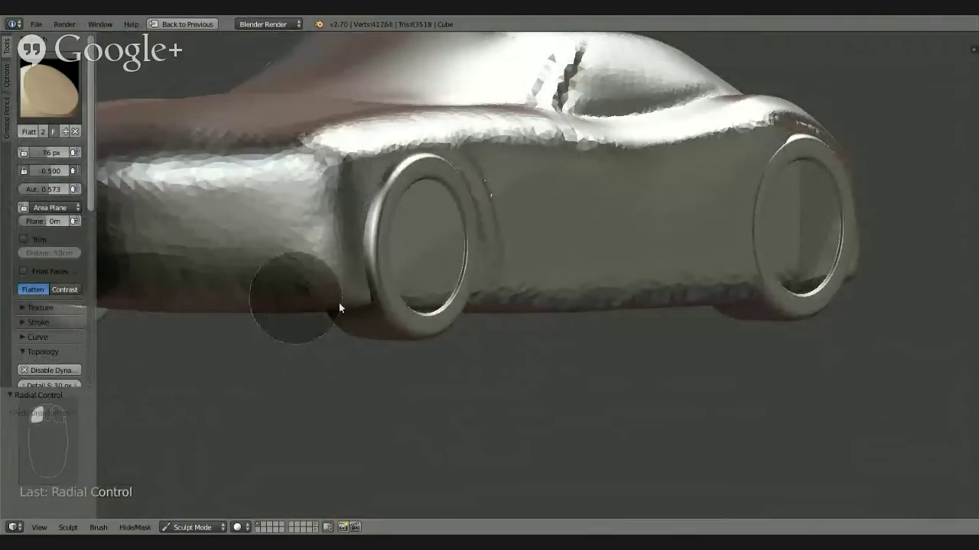
Flatten the rear corner around the diagonal creases beside the rear wheel
mouse_move(453, 322)
middle_mouse_down()
mouse_move(547, 276)
mouse_move(305, 299)
mouse_move(334, 277)
middle_mouse_up()
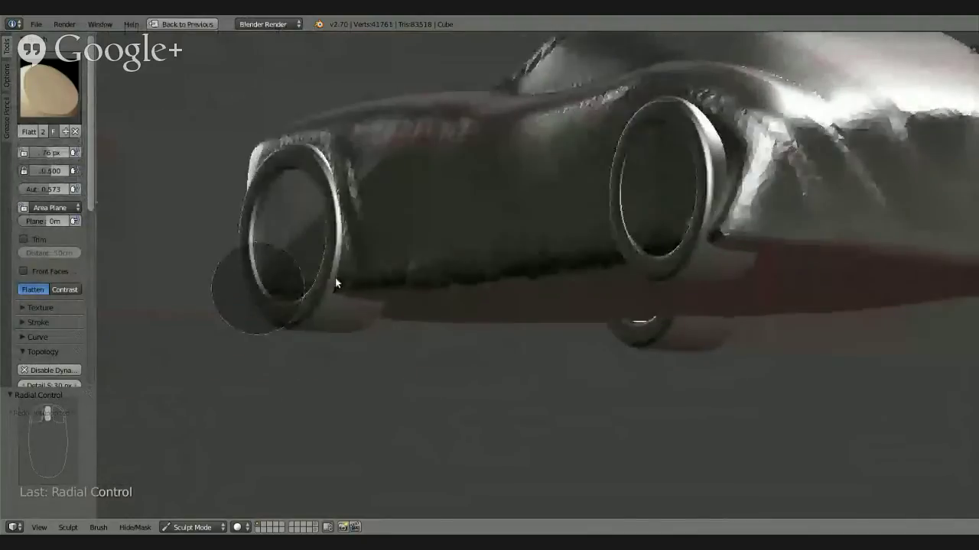
mouse_move(597, 254)
middle_mouse_down()
mouse_move(394, 264)
mouse_move(604, 270)
mouse_move(440, 346)
mouse_move(520, 334)
mouse_move(509, 338)
mouse_move(483, 315)
middle_mouse_up()
scroll(483, 315, "up", 3)
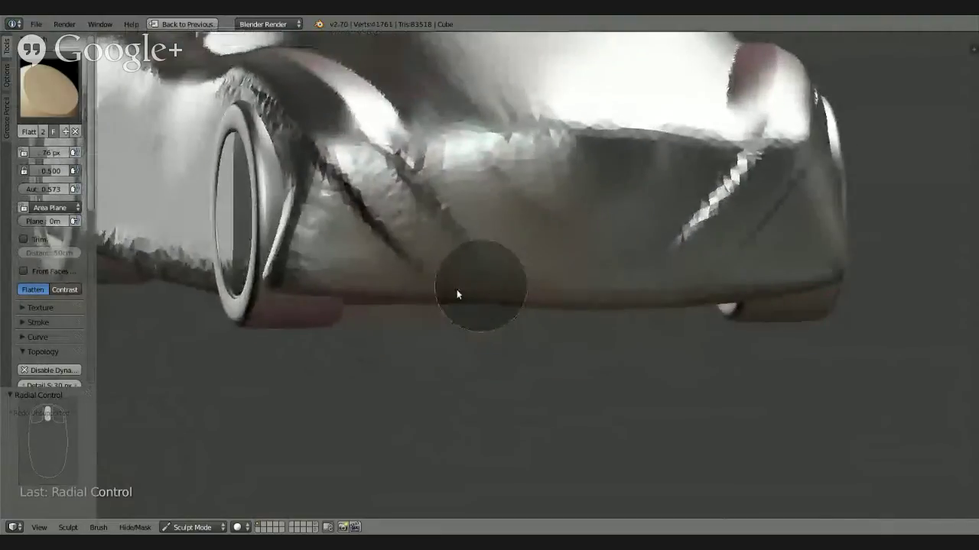
mouse_move(277, 237)
left_mouse_down()
mouse_move(267, 208)
mouse_move(292, 206)
mouse_move(321, 286)
mouse_move(346, 310)
mouse_move(318, 252)
mouse_move(362, 286)
mouse_move(355, 250)
mouse_move(397, 321)
mouse_move(416, 300)
mouse_move(429, 165)
mouse_move(413, 135)
left_mouse_up()
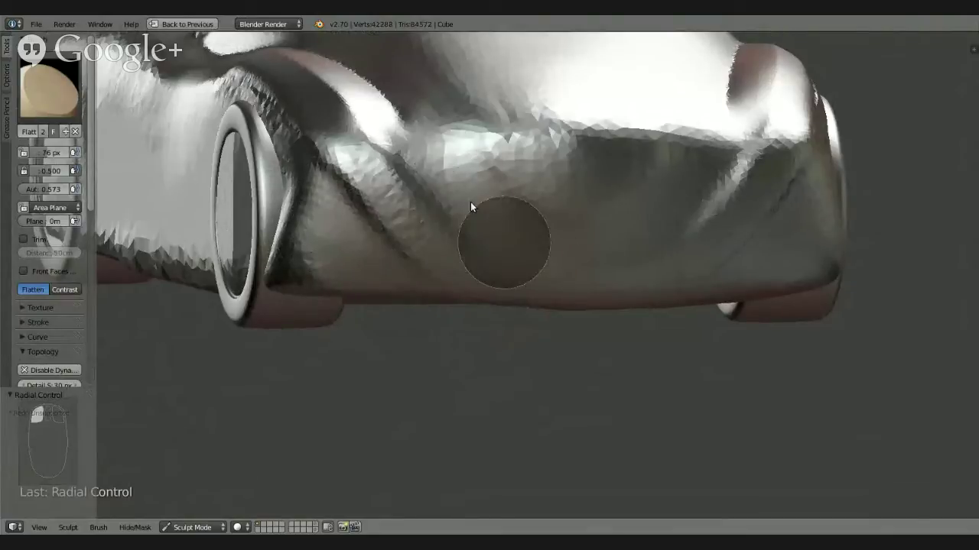
Flatten the bulging center of the rear panel from one diagonal crease across to the other
middle_click_drag(699, 221, 612, 174)
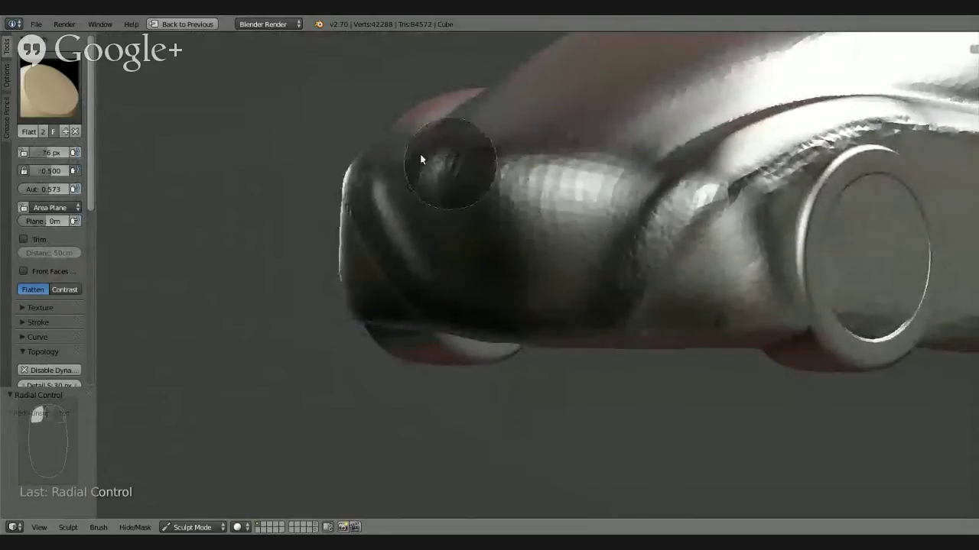
middle_click_drag(421, 157, 521, 240)
mouse_move(521, 240)
left_mouse_down()
mouse_move(485, 171)
mouse_move(677, 170)
mouse_move(673, 218)
left_mouse_up()
middle_click_drag(672, 218, 438, 230)
scroll(429, 219, "up", 4)
mouse_move(429, 220)
left_mouse_down()
mouse_move(299, 163)
mouse_move(463, 252)
mouse_move(727, 240)
mouse_move(611, 220)
mouse_move(803, 188)
mouse_move(360, 175)
mouse_move(704, 167)
left_mouse_up()
mouse_move(507, 198)
left_mouse_down()
mouse_move(377, 204)
mouse_move(725, 185)
left_mouse_up()
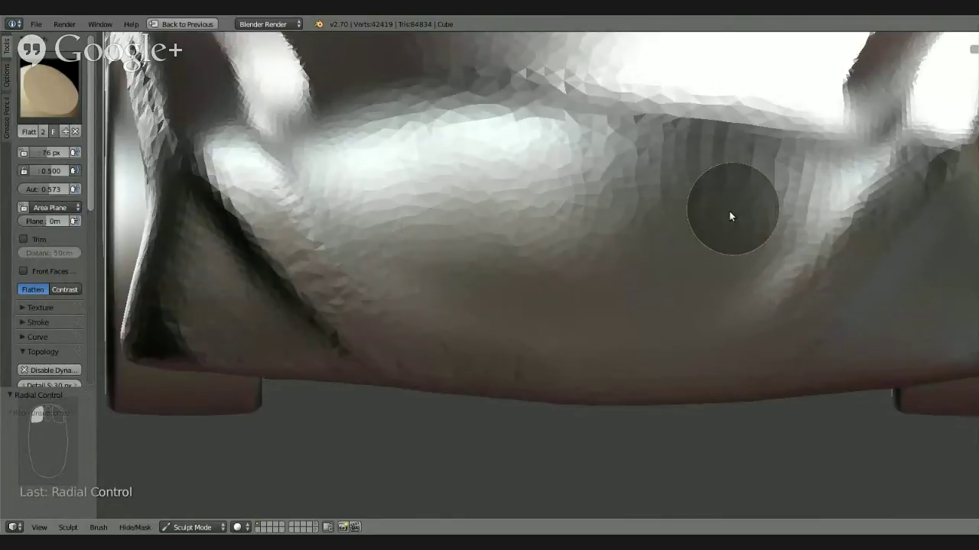
Flatten the rear deck and the panel below it to form a defined edge along the tail
mouse_move(729, 210)
middle_mouse_down()
mouse_move(596, 204)
mouse_move(629, 225)
mouse_move(632, 313)
mouse_move(791, 292)
mouse_move(680, 294)
mouse_move(736, 336)
mouse_move(772, 304)
mouse_move(760, 262)
mouse_move(658, 246)
middle_mouse_up()
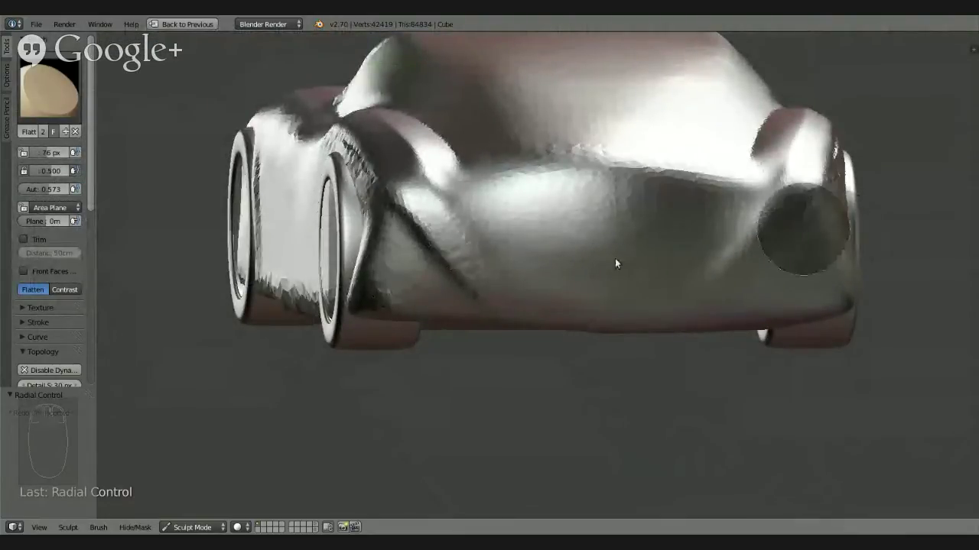
scroll(618, 280, "up", 5)
mouse_move(543, 356)
middle_mouse_down()
mouse_move(422, 273)
mouse_move(404, 273)
mouse_move(439, 321)
mouse_move(494, 300)
mouse_move(469, 343)
mouse_move(438, 344)
mouse_move(466, 253)
mouse_move(479, 264)
mouse_move(463, 286)
mouse_move(463, 311)
mouse_move(485, 253)
mouse_move(453, 321)
mouse_move(463, 260)
mouse_move(363, 264)
middle_mouse_up()
mouse_move(516, 235)
left_mouse_down()
mouse_move(459, 240)
mouse_move(701, 172)
mouse_move(542, 176)
mouse_move(656, 97)
mouse_move(553, 76)
left_mouse_up()
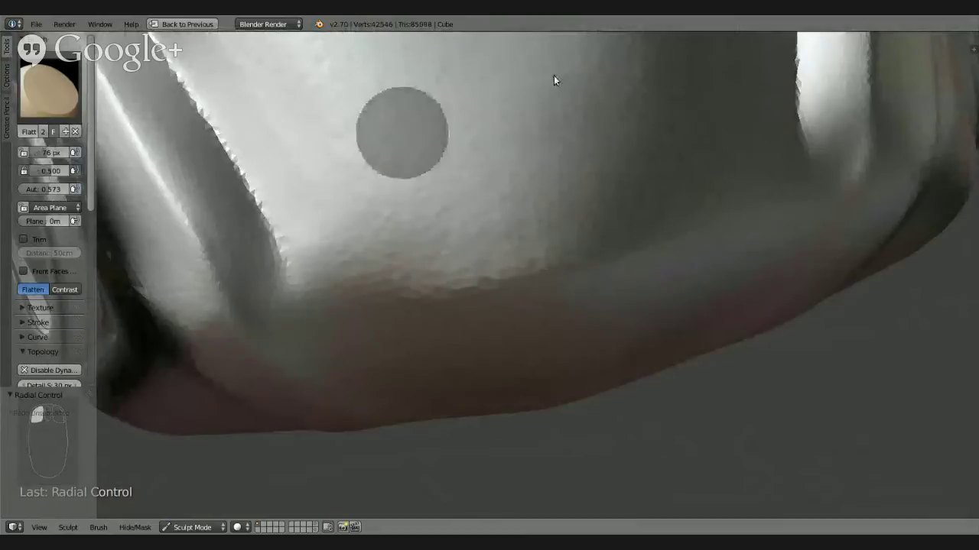
mouse_move(554, 76)
middle_mouse_down()
mouse_move(596, 232)
mouse_move(612, 175)
mouse_move(589, 159)
mouse_move(517, 234)
middle_mouse_up()
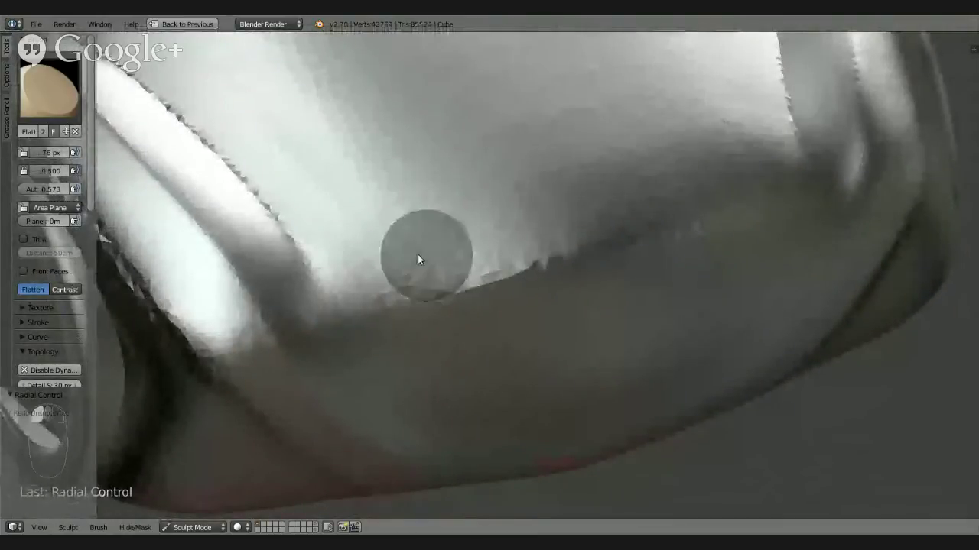
mouse_move(641, 240)
middle_mouse_down()
mouse_move(570, 160)
mouse_move(579, 203)
mouse_move(614, 201)
middle_mouse_up()
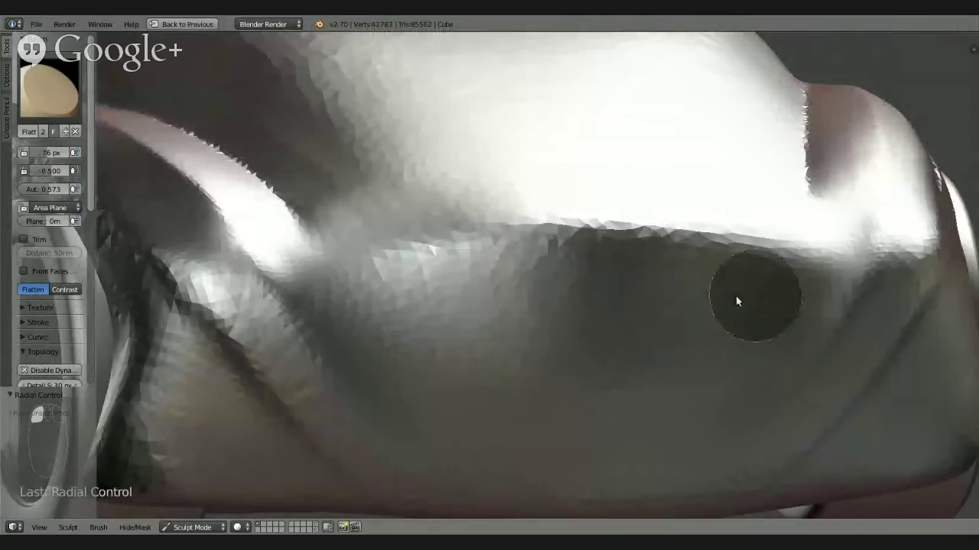
mouse_move(738, 299)
middle_mouse_down()
mouse_move(542, 287)
mouse_move(690, 325)
mouse_move(736, 319)
mouse_move(631, 360)
mouse_move(619, 321)
middle_mouse_up()
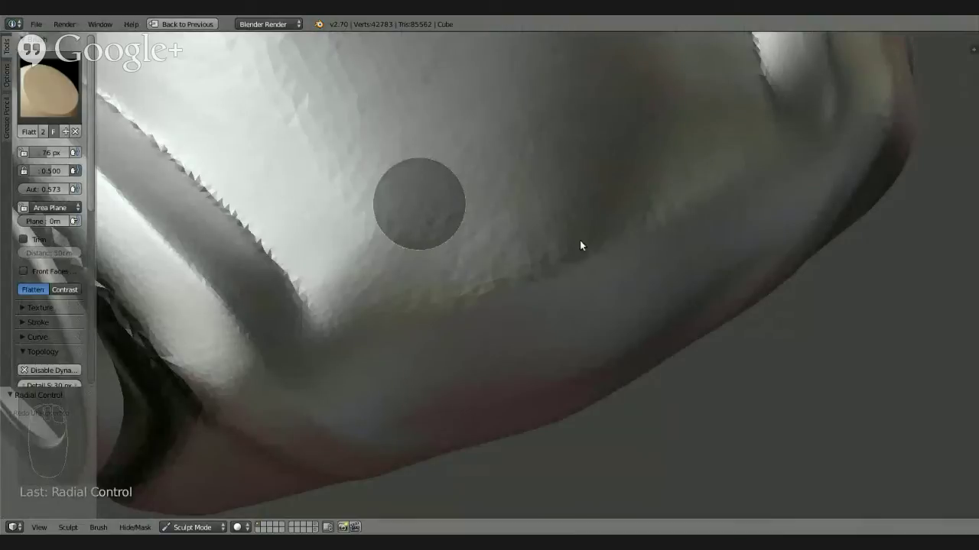
mouse_move(575, 256)
middle_mouse_down()
mouse_move(565, 283)
mouse_move(550, 258)
mouse_move(469, 208)
mouse_move(390, 240)
mouse_move(594, 227)
mouse_move(429, 222)
middle_mouse_up()
Switch to the Pinch brush, enlarge it to 116 px, and sharpen the tail edge between the rear deck and panel
left_click(48, 88)
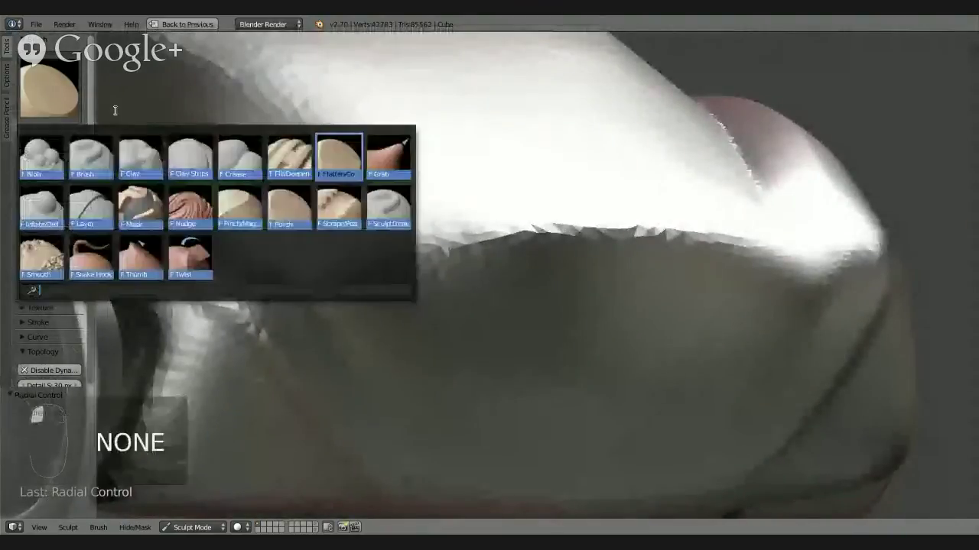
left_click(241, 205)
mouse_move(503, 337)
middle_mouse_down()
mouse_move(502, 345)
mouse_move(525, 286)
mouse_move(518, 298)
mouse_move(492, 291)
middle_mouse_up()
key("f")
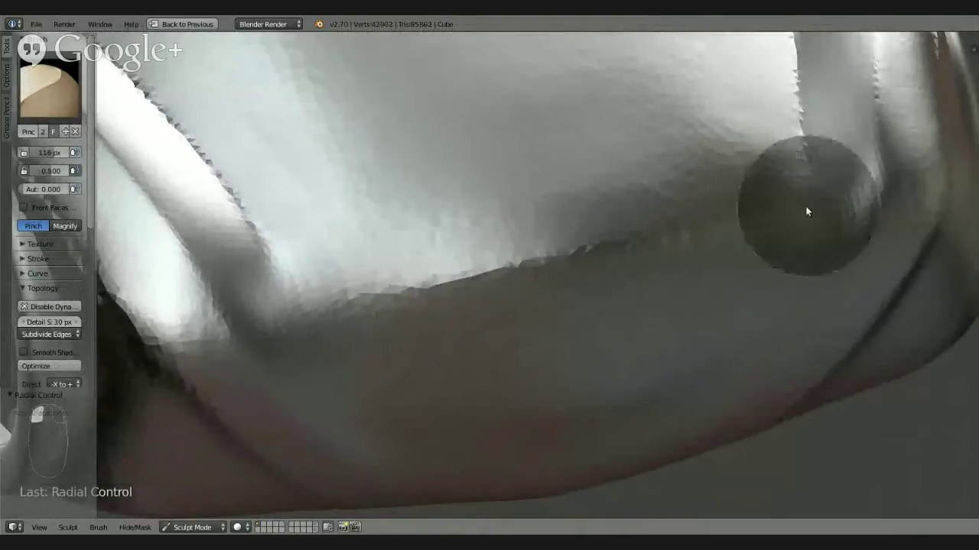
mouse_move(383, 316)
left_mouse_down()
mouse_move(782, 209)
mouse_move(495, 276)
mouse_move(758, 219)
left_mouse_up()
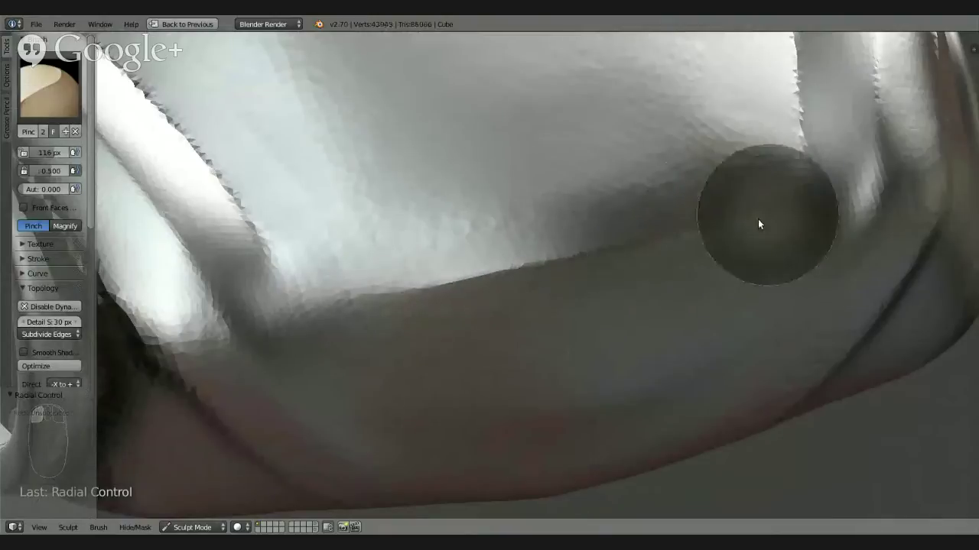
mouse_move(721, 238)
middle_mouse_down()
mouse_move(684, 196)
mouse_move(568, 179)
mouse_move(599, 207)
mouse_move(776, 214)
mouse_move(677, 207)
mouse_move(627, 256)
mouse_move(523, 231)
middle_mouse_up()
Switch back to the Flatten brush and flatten the rear panel's center and its lower edge
left_click(49, 88)
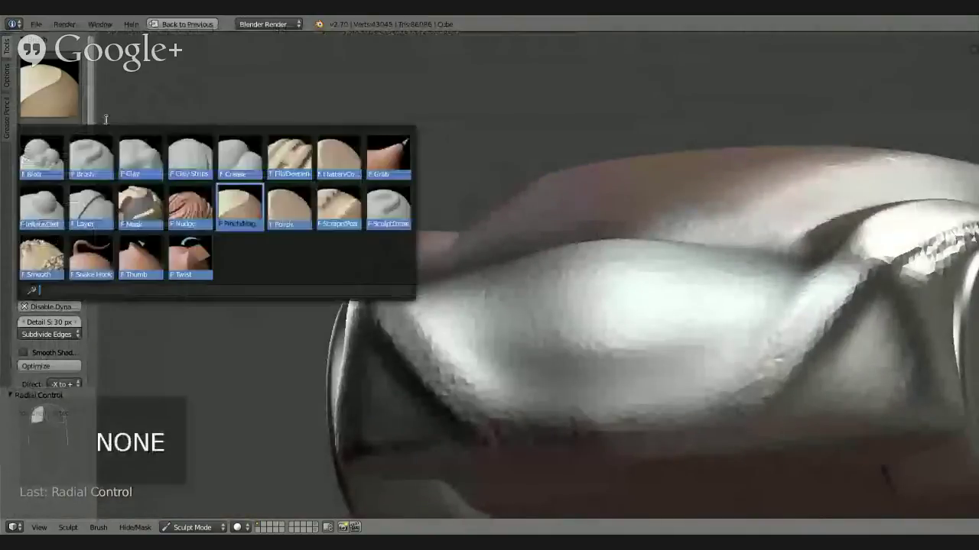
left_click(312, 158)
mouse_move(368, 171)
middle_mouse_down()
mouse_move(671, 378)
mouse_move(611, 379)
mouse_move(595, 328)
mouse_move(745, 323)
middle_mouse_up()
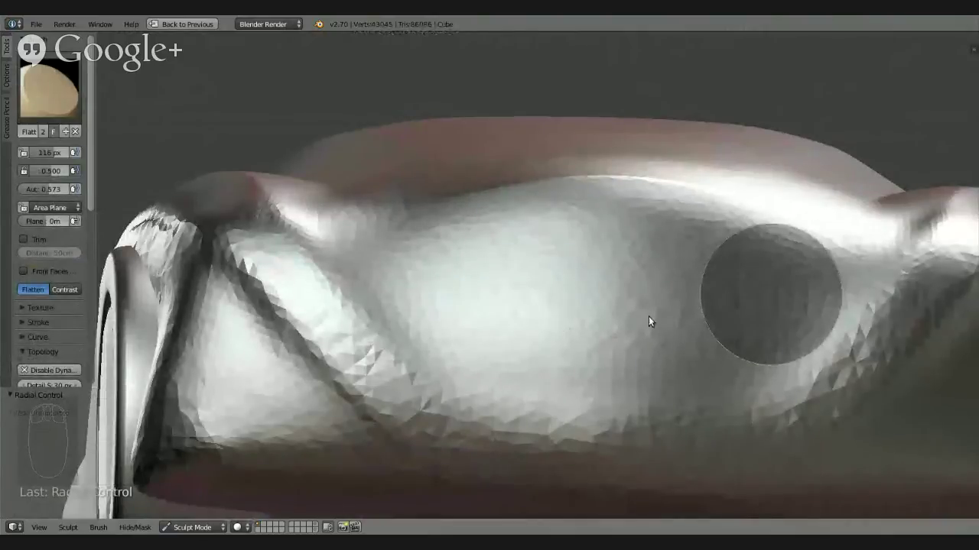
mouse_move(439, 259)
left_mouse_down()
mouse_move(734, 270)
mouse_move(549, 290)
mouse_move(562, 302)
left_mouse_up()
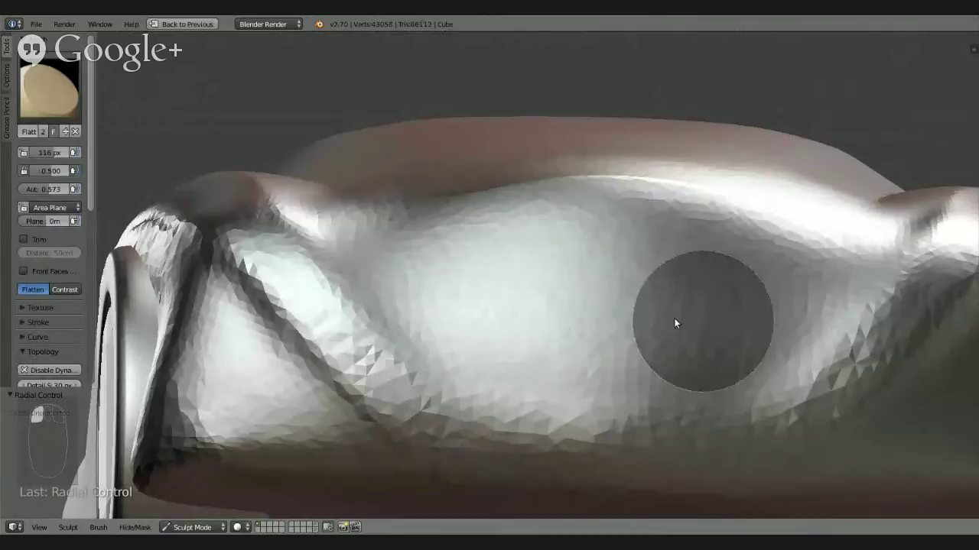
mouse_move(675, 322)
middle_mouse_down()
mouse_move(598, 389)
mouse_move(723, 357)
mouse_move(769, 332)
mouse_move(650, 334)
mouse_move(651, 400)
mouse_move(660, 357)
mouse_move(627, 430)
mouse_move(660, 367)
mouse_move(775, 328)
mouse_move(695, 308)
mouse_move(722, 317)
middle_mouse_up()
mouse_move(286, 319)
left_mouse_down()
mouse_move(403, 444)
mouse_move(308, 360)
mouse_move(457, 452)
mouse_move(507, 448)
mouse_move(393, 316)
mouse_move(419, 345)
mouse_move(406, 345)
mouse_move(431, 389)
mouse_move(880, 430)
mouse_move(692, 399)
left_mouse_up()
mouse_move(777, 405)
middle_mouse_down()
mouse_move(640, 375)
mouse_move(756, 367)
mouse_move(719, 344)
middle_mouse_up()
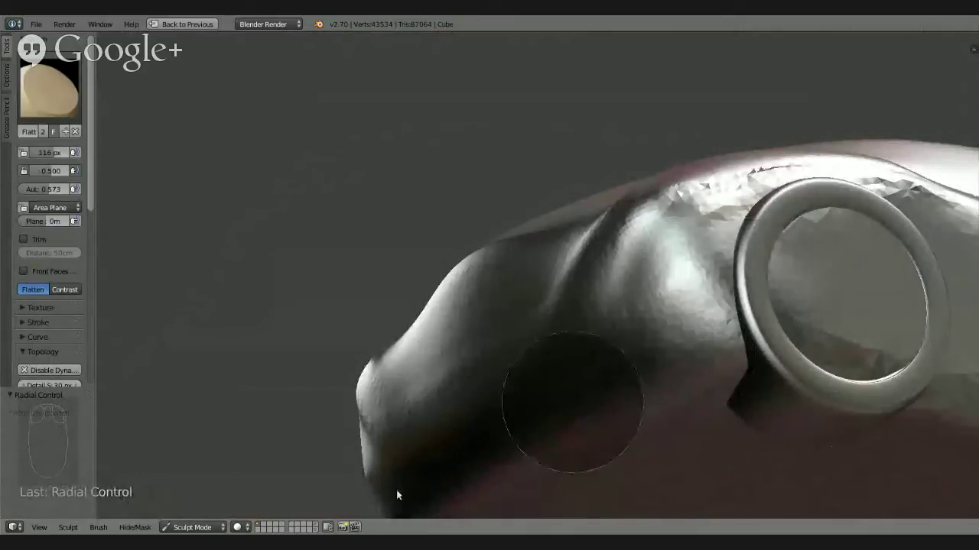
Flatten the rear fender's side around the wheel arch down to the corner behind the wheel
mouse_move(584, 352)
middle_mouse_down()
mouse_move(686, 338)
mouse_move(671, 369)
mouse_move(681, 298)
middle_mouse_up()
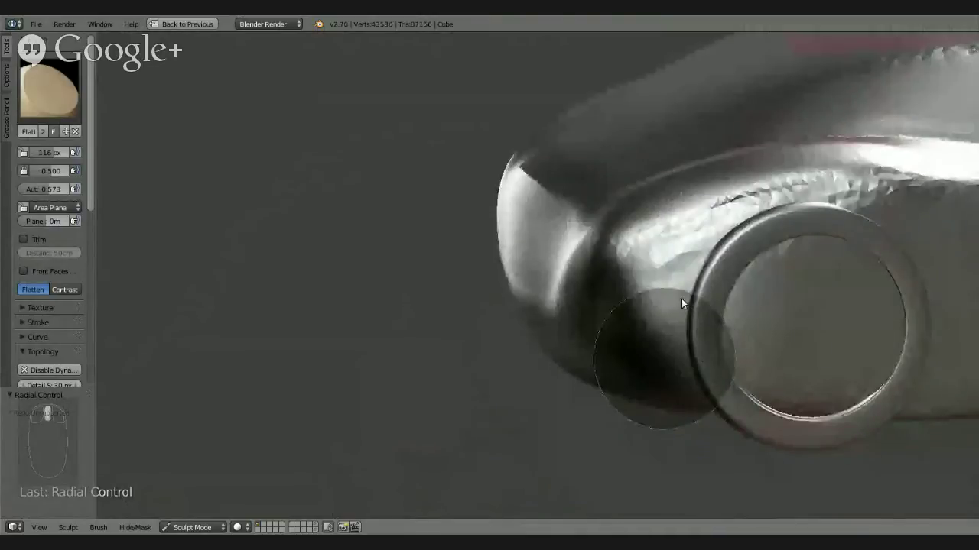
mouse_move(718, 238)
left_mouse_down()
mouse_move(629, 293)
mouse_move(818, 220)
mouse_move(784, 227)
mouse_move(668, 273)
mouse_move(873, 219)
mouse_move(670, 311)
left_mouse_up()
mouse_move(671, 311)
middle_mouse_down()
mouse_move(802, 292)
mouse_move(725, 308)
middle_mouse_up()
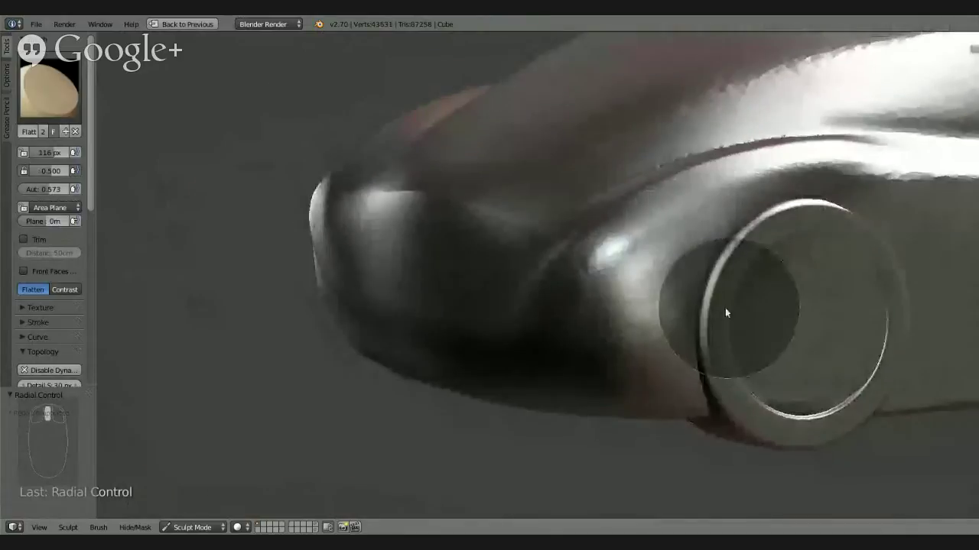
scroll(712, 329, "up", 2)
mouse_move(795, 213)
left_mouse_down()
mouse_move(617, 358)
mouse_move(633, 380)
mouse_move(738, 316)
mouse_move(732, 289)
mouse_move(729, 311)
left_mouse_up()
mouse_move(729, 311)
middle_mouse_down()
mouse_move(839, 262)
mouse_move(551, 276)
middle_mouse_up()
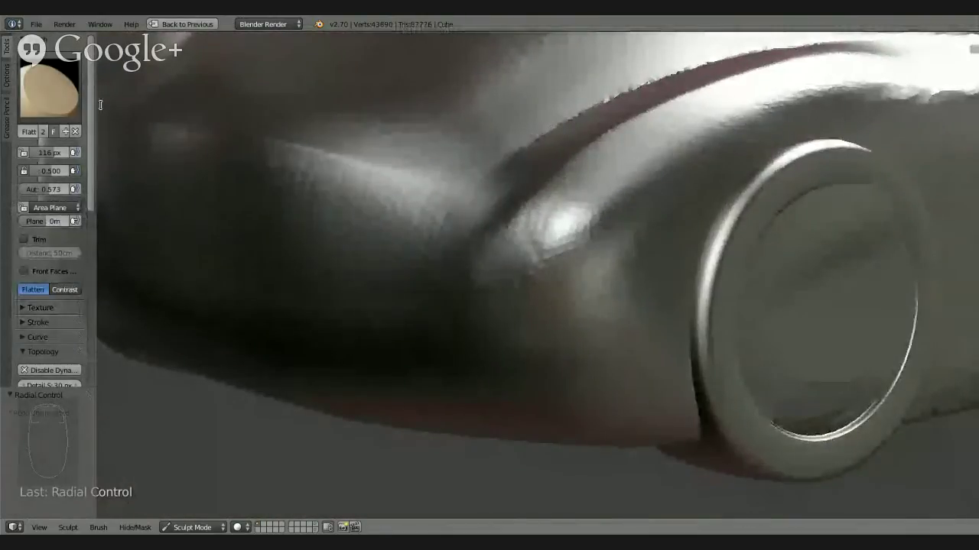
Switch to the Pinch brush and crease the rear fender's edge over the wheel and down the diagonal rear corner
left_click(50, 88)
left_click(240, 208)
mouse_move(546, 232)
middle_mouse_down()
mouse_move(671, 255)
mouse_move(542, 331)
mouse_move(560, 308)
mouse_move(563, 255)
mouse_move(461, 279)
middle_mouse_up()
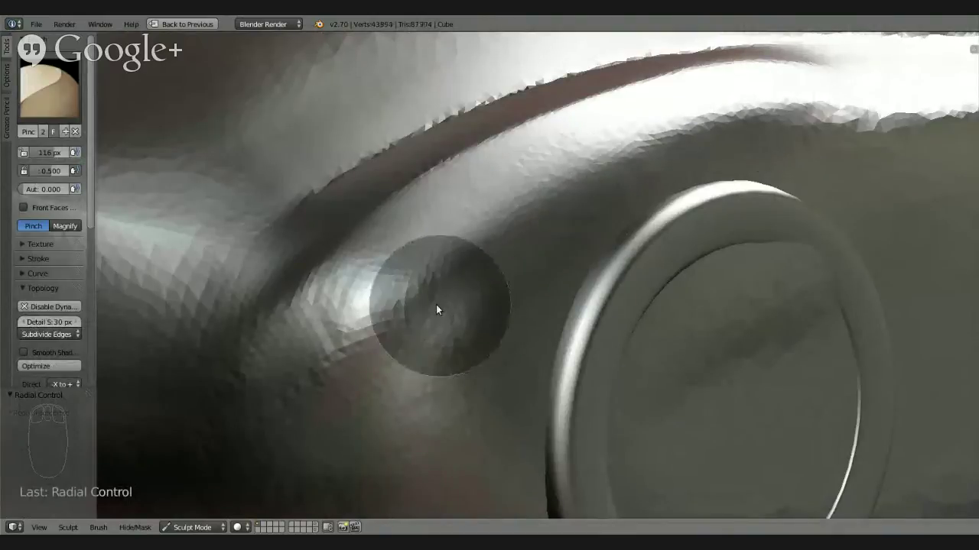
left_click_drag(650, 153, 592, 192)
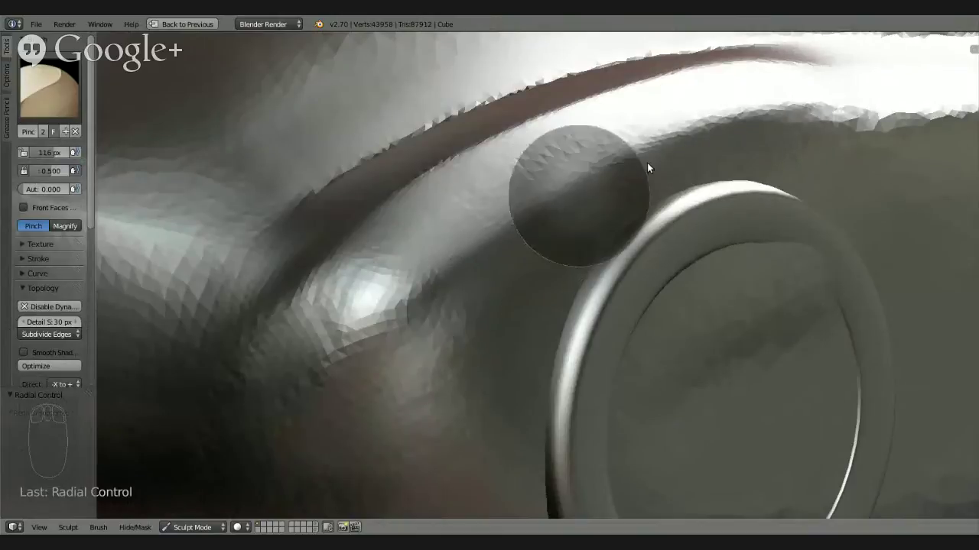
left_click_drag(652, 166, 618, 168)
mouse_move(821, 121)
middle_mouse_down()
mouse_move(787, 146)
mouse_move(817, 149)
mouse_move(609, 181)
mouse_move(797, 160)
middle_mouse_up()
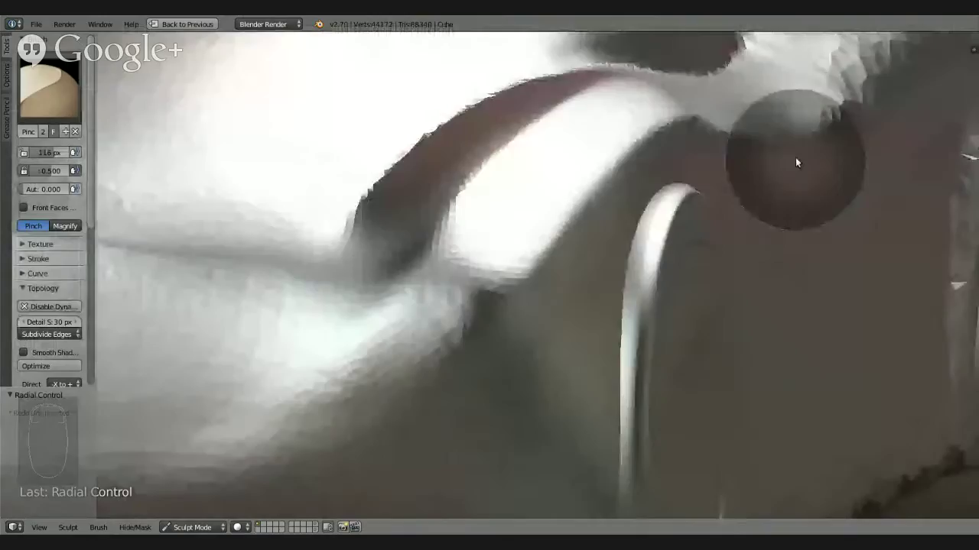
middle_click_drag(655, 247, 666, 247)
mouse_move(507, 376)
left_mouse_down()
mouse_move(576, 293)
mouse_move(661, 226)
left_mouse_up()
mouse_move(661, 227)
middle_mouse_down()
mouse_move(598, 257)
mouse_move(696, 245)
mouse_move(660, 264)
mouse_move(655, 214)
mouse_move(198, 148)
middle_mouse_up()
Switch to the Polish brush and smooth the corner where the rear fender meets the tail's diagonal ridge
left_click(50, 93)
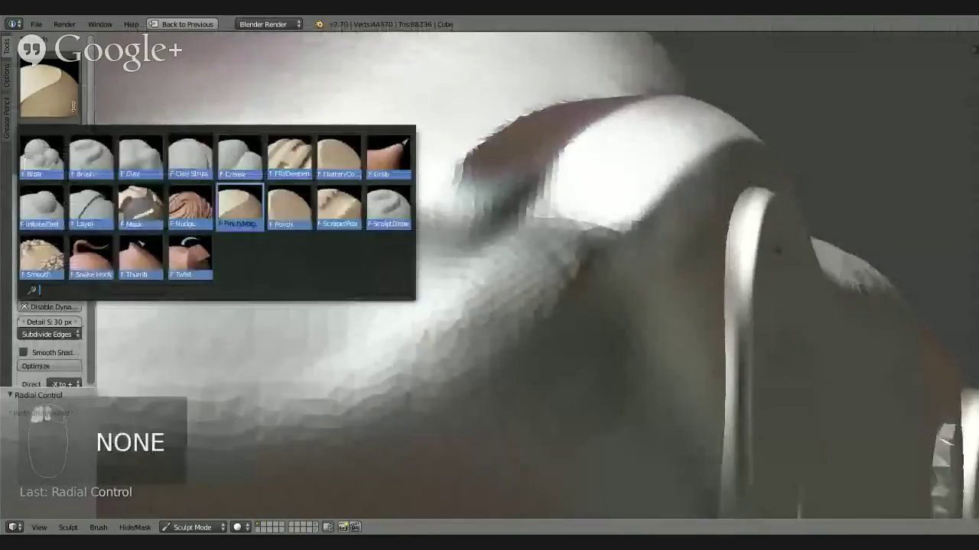
left_click(293, 212)
scroll(583, 317, "up", 2)
scroll(589, 271, "up", 1)
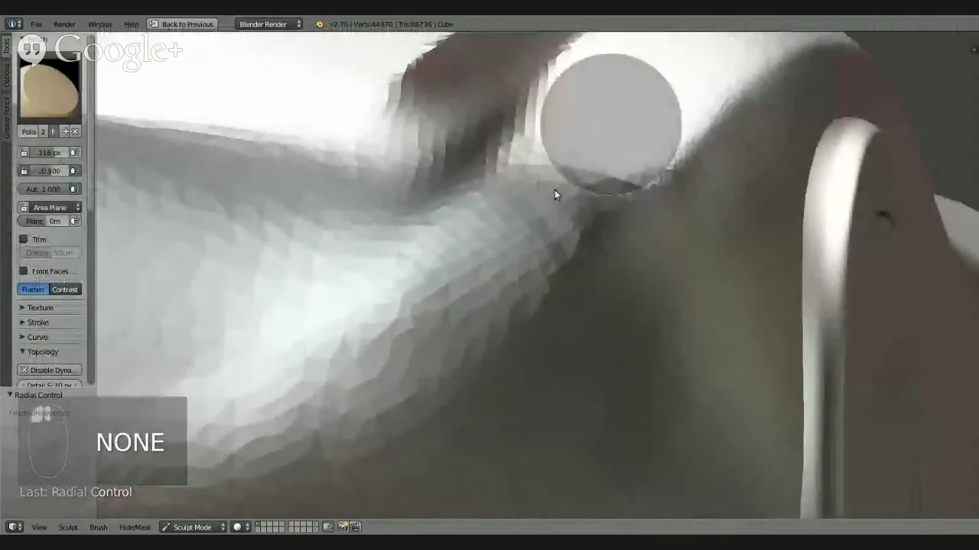
left_click_drag(649, 88, 613, 147)
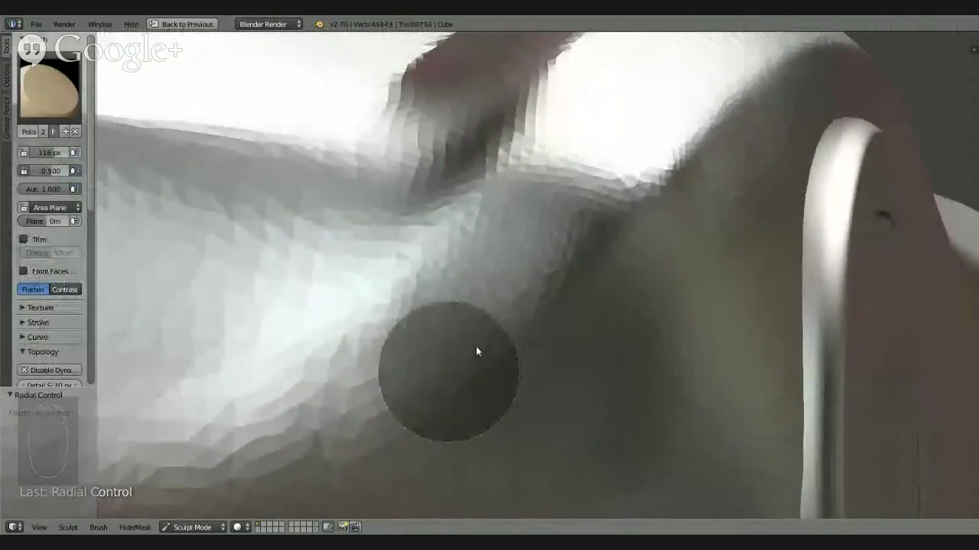
mouse_move(476, 345)
middle_mouse_down()
mouse_move(447, 296)
mouse_move(399, 327)
mouse_move(487, 327)
mouse_move(525, 299)
mouse_move(428, 430)
mouse_move(389, 363)
middle_mouse_up()
Polish the surfaces around the diagonal crease between the rear panel and the fender corner behind the wheel
mouse_move(334, 351)
middle_mouse_down()
mouse_move(399, 405)
mouse_move(418, 358)
mouse_move(539, 279)
middle_mouse_up()
scroll(533, 284, "up", 5)
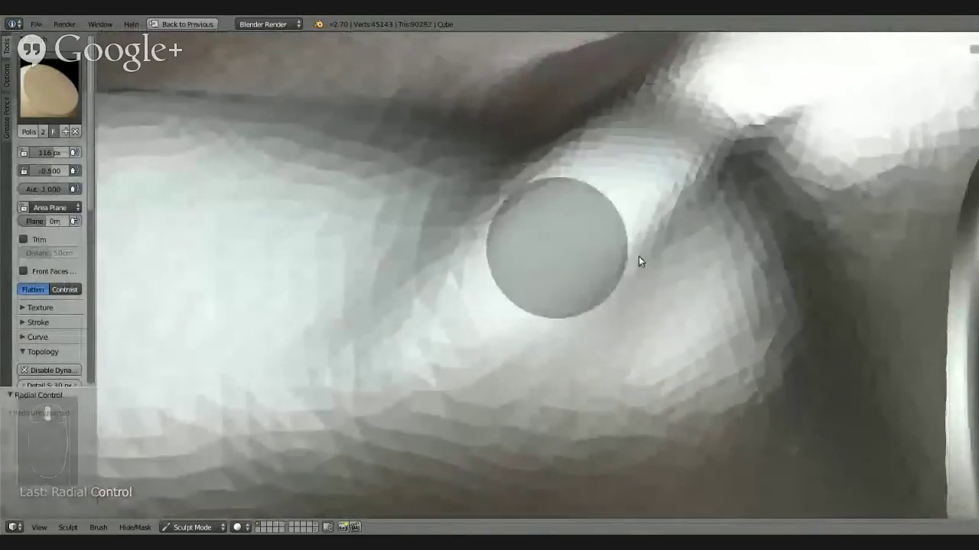
middle_click_drag(675, 317, 788, 211)
mouse_move(683, 354)
left_mouse_down()
mouse_move(673, 409)
mouse_move(840, 203)
mouse_move(789, 351)
mouse_move(853, 273)
left_mouse_up()
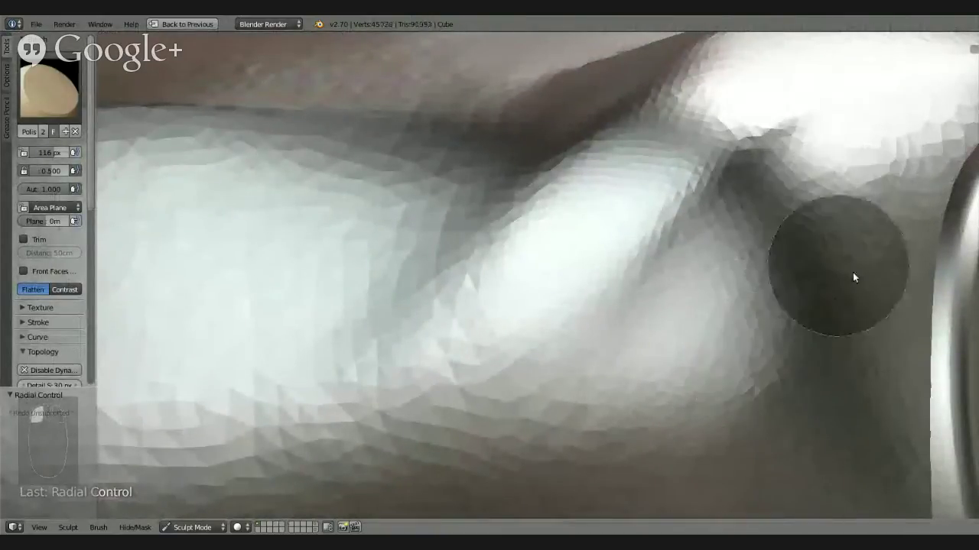
mouse_move(818, 364)
left_mouse_down()
mouse_move(839, 400)
mouse_move(859, 378)
mouse_move(787, 354)
mouse_move(783, 338)
left_mouse_up()
mouse_move(782, 337)
middle_mouse_down()
mouse_move(683, 332)
mouse_move(706, 354)
mouse_move(741, 301)
middle_mouse_up()
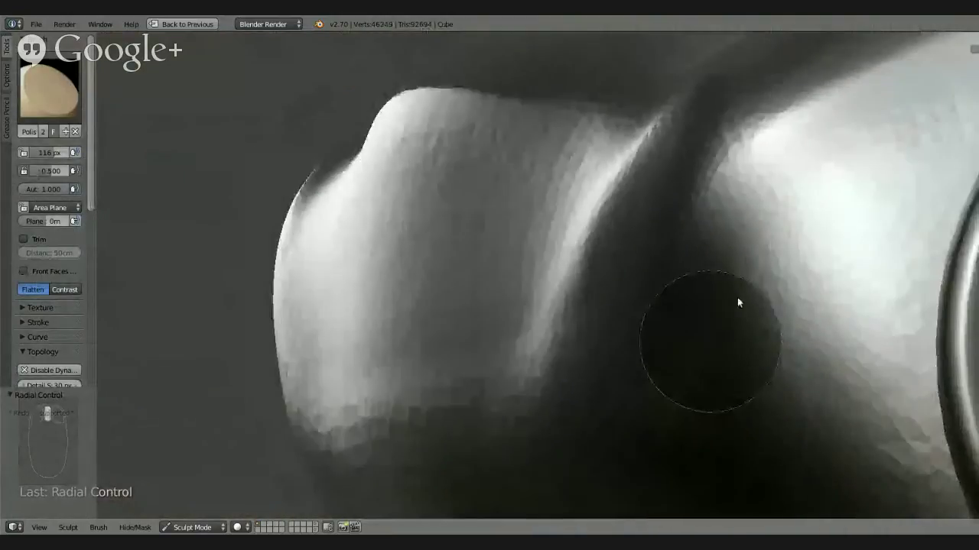
mouse_move(709, 273)
middle_mouse_down()
mouse_move(710, 375)
mouse_move(727, 314)
mouse_move(583, 389)
mouse_move(598, 351)
middle_mouse_up()
scroll(596, 351, "up", 3)
mouse_move(622, 286)
left_mouse_down()
mouse_move(498, 392)
mouse_move(479, 368)
left_mouse_up()
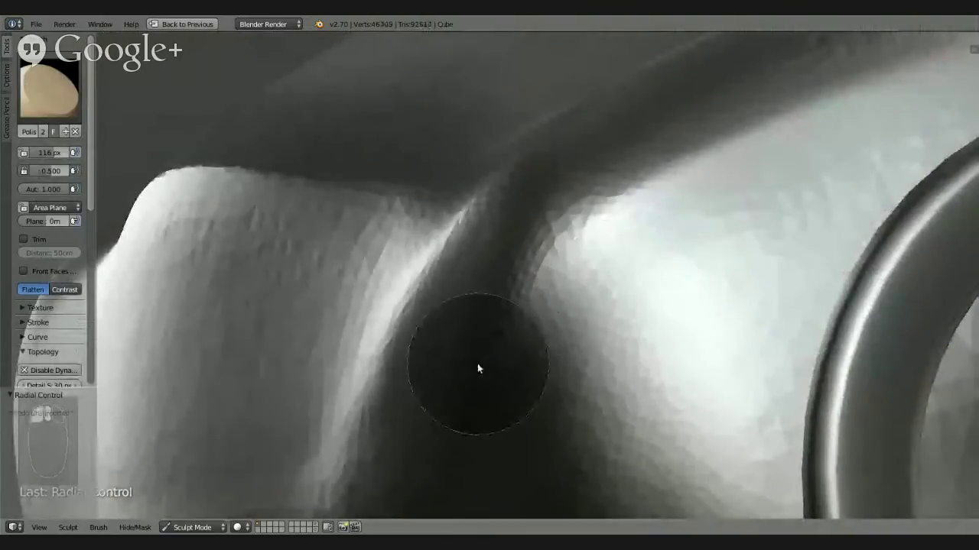
Switch to the Crease brush and carve a diagonal groove down the rear fender corner behind the wheel
left_click(54, 86)
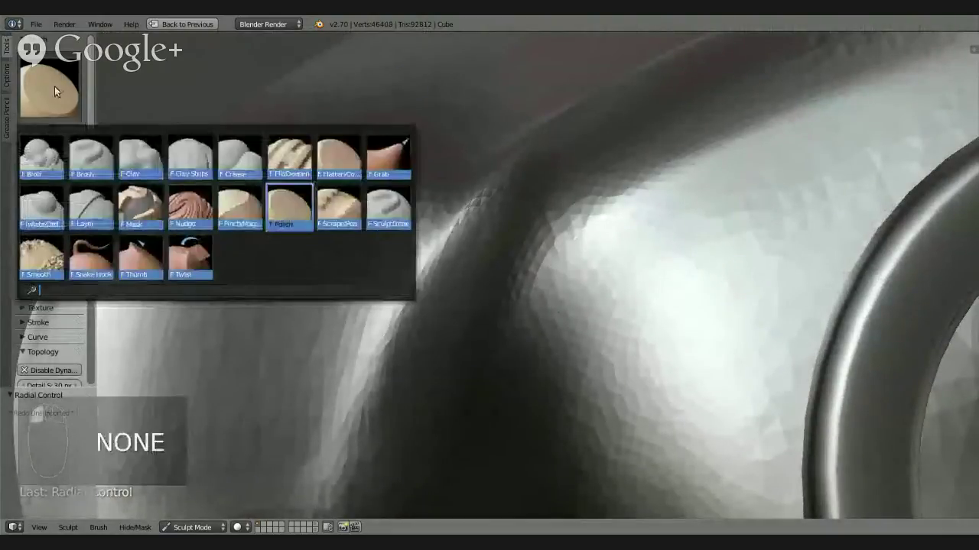
left_click(49, 86)
left_click(188, 153)
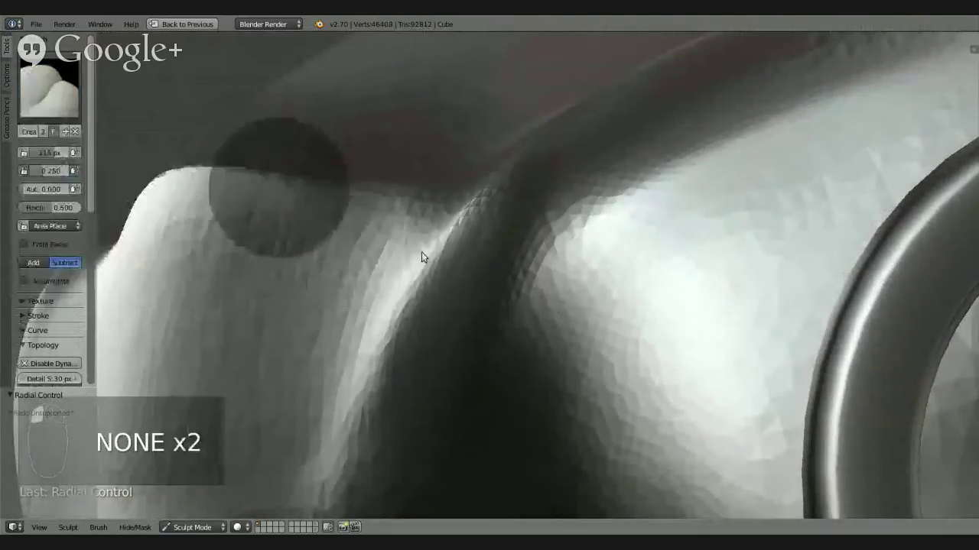
scroll(588, 305, "up", 2)
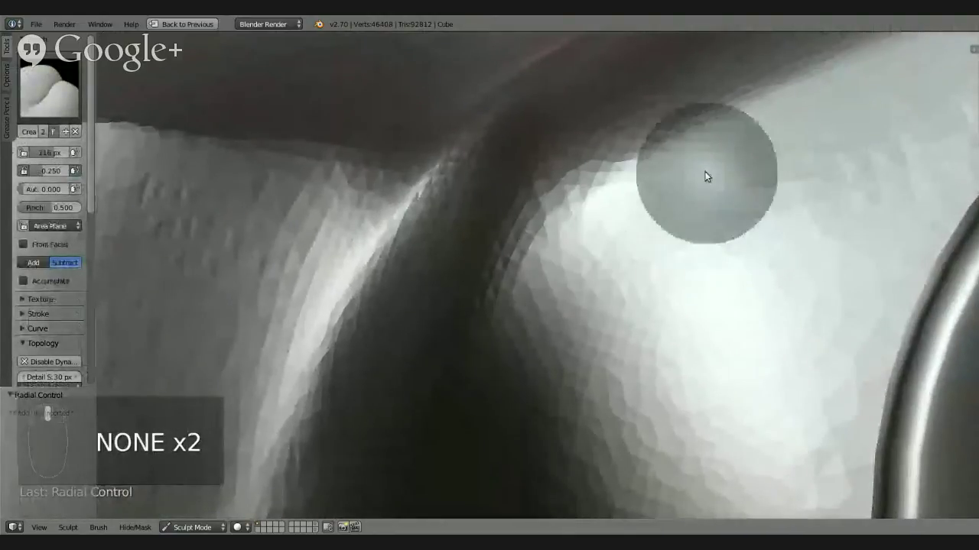
mouse_move(579, 279)
left_mouse_down()
mouse_move(532, 396)
mouse_move(510, 492)
left_mouse_up()
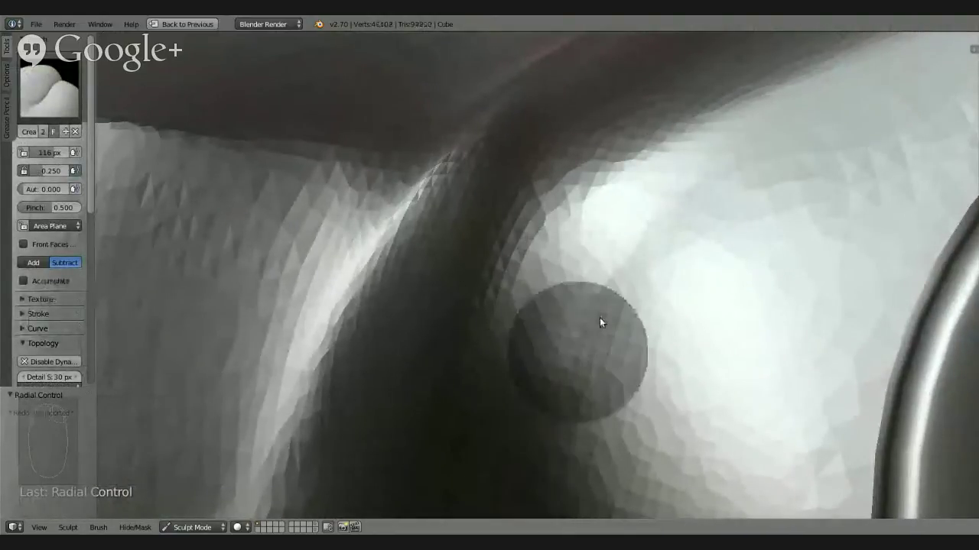
mouse_move(599, 319)
middle_mouse_down()
mouse_move(627, 312)
mouse_move(620, 268)
mouse_move(525, 433)
mouse_move(538, 393)
mouse_move(646, 258)
middle_mouse_up()
mouse_move(646, 257)
left_mouse_down()
mouse_move(588, 267)
mouse_move(492, 452)
left_mouse_up()
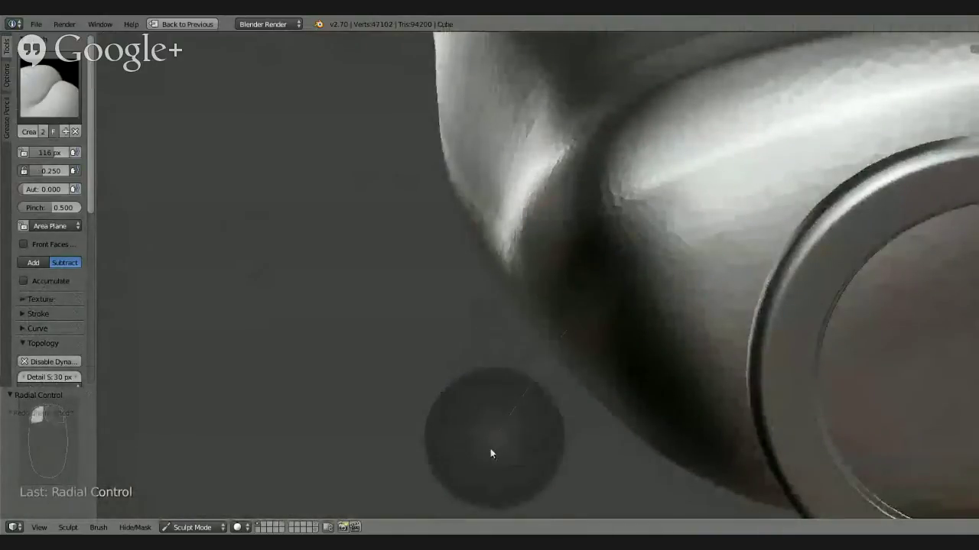
middle_click_drag(631, 294, 650, 262)
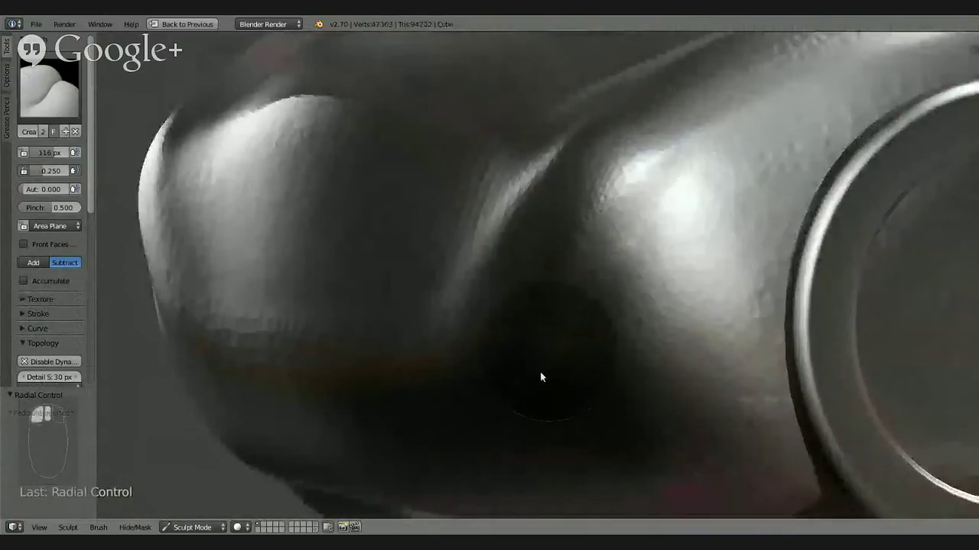
mouse_move(664, 200)
left_mouse_down()
mouse_move(562, 326)
mouse_move(489, 481)
left_mouse_up()
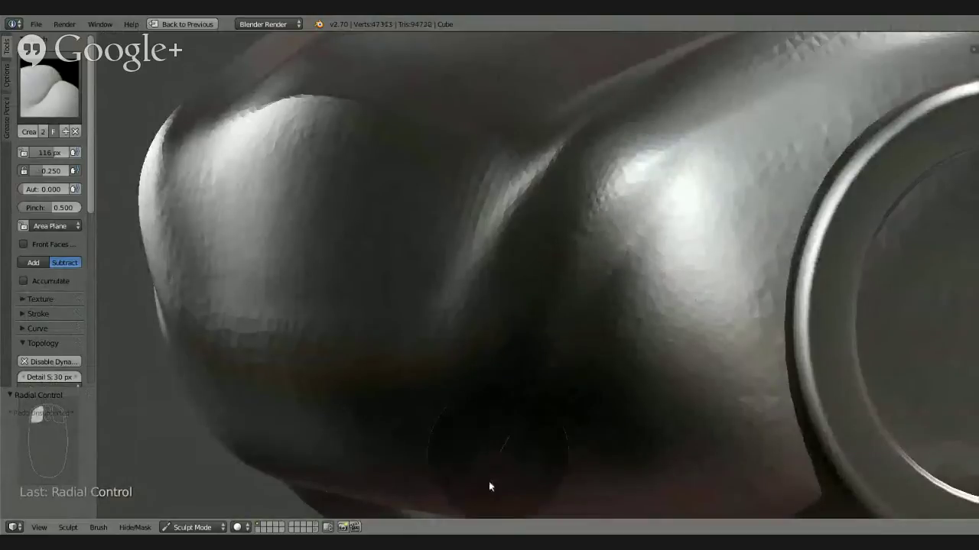
mouse_move(481, 506)
middle_mouse_down()
mouse_move(655, 299)
mouse_move(520, 365)
mouse_move(558, 397)
mouse_move(596, 326)
mouse_move(564, 339)
mouse_move(619, 334)
mouse_move(631, 289)
mouse_move(592, 275)
middle_mouse_up()
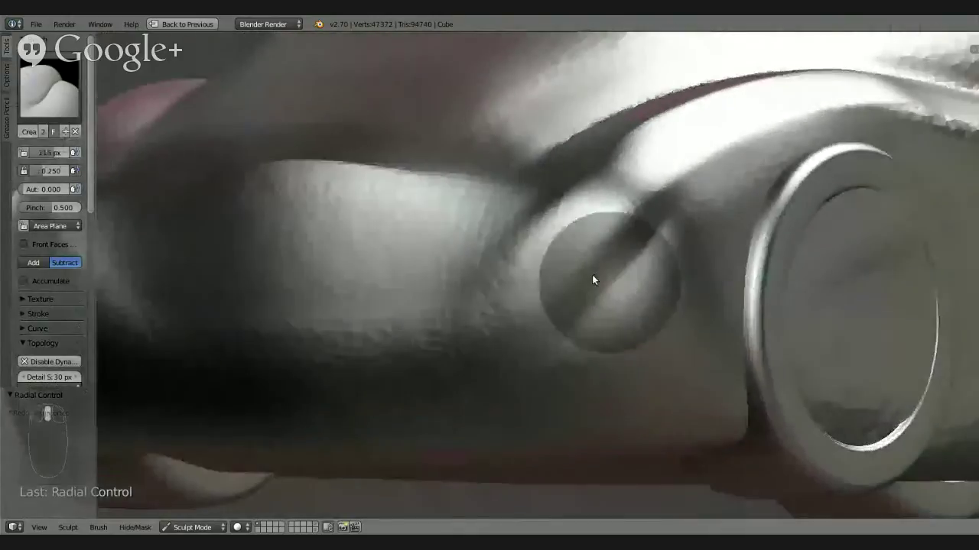
Smooth and flatten the fender surface between the new groove and the rear wheel with the Polish and Flatten brushes
left_click(50, 87)
left_click(339, 159)
mouse_move(559, 356)
middle_mouse_down()
mouse_move(609, 370)
mouse_move(696, 223)
mouse_move(629, 334)
mouse_move(550, 418)
mouse_move(711, 188)
middle_mouse_up()
mouse_move(652, 292)
left_mouse_down()
mouse_move(685, 247)
mouse_move(577, 374)
left_mouse_up()
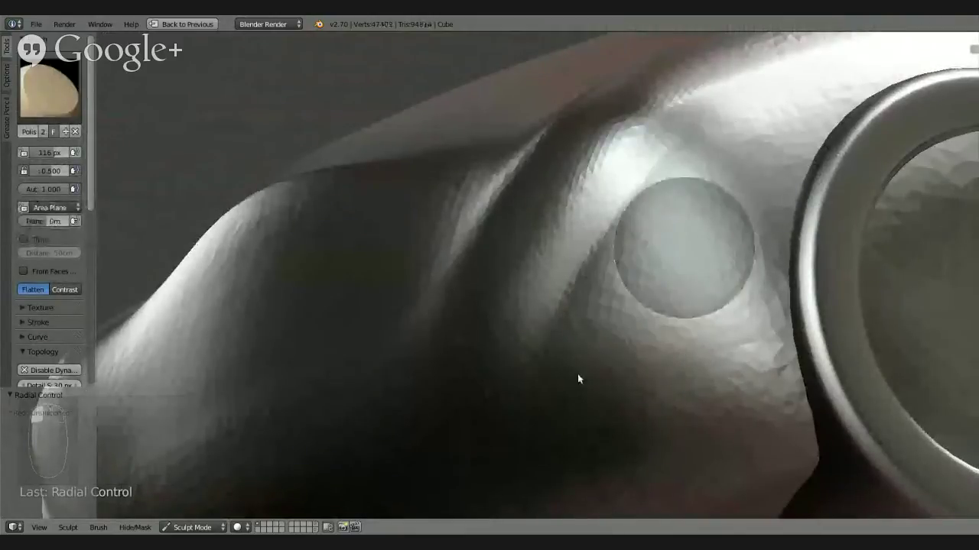
left_click(62, 110)
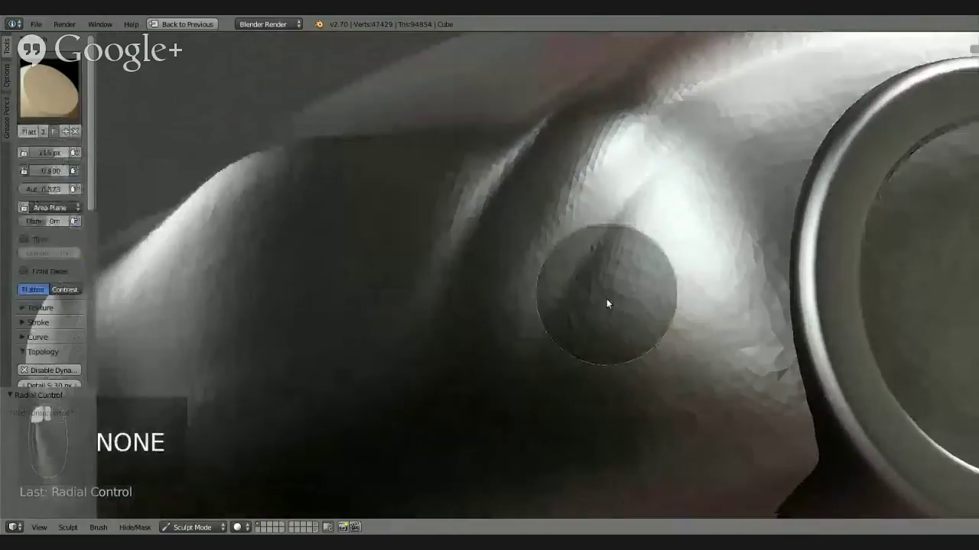
mouse_move(607, 299)
middle_mouse_down()
mouse_move(637, 320)
mouse_move(657, 313)
mouse_move(651, 263)
middle_mouse_up()
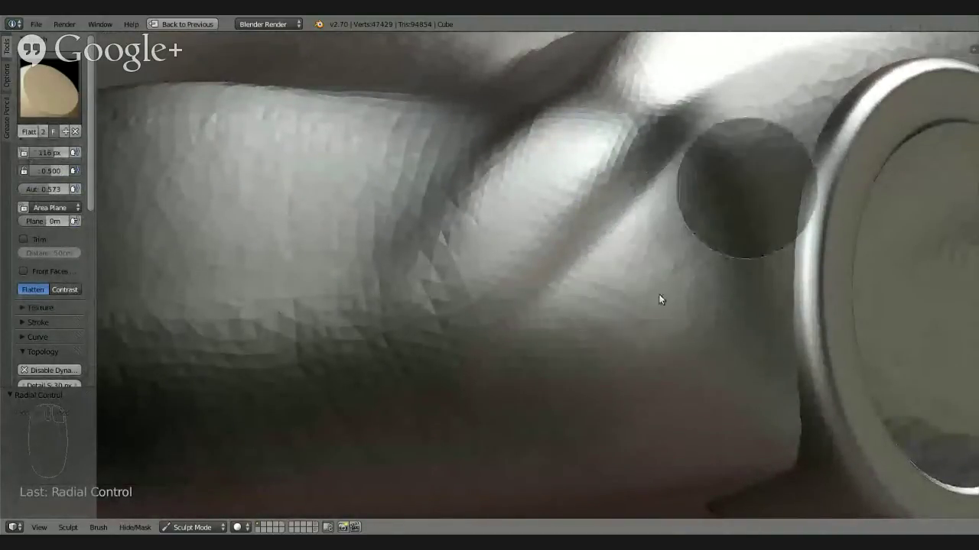
mouse_move(686, 376)
left_mouse_down()
mouse_move(696, 246)
mouse_move(604, 355)
left_mouse_up()
mouse_move(690, 270)
left_mouse_down()
mouse_move(537, 378)
mouse_move(668, 264)
mouse_move(692, 315)
mouse_move(678, 393)
mouse_move(724, 421)
mouse_move(629, 279)
left_mouse_up()
Switch to the Crease brush and carve a horizontal line across the rear panel, joining it to the diagonal corner crease
mouse_move(629, 280)
middle_mouse_down()
mouse_move(637, 247)
mouse_move(749, 229)
mouse_move(684, 234)
mouse_move(658, 317)
mouse_move(660, 344)
mouse_move(710, 345)
mouse_move(805, 307)
mouse_move(686, 264)
mouse_move(658, 284)
mouse_move(683, 293)
mouse_move(696, 274)
mouse_move(627, 339)
mouse_move(594, 334)
mouse_move(607, 334)
mouse_move(197, 168)
middle_mouse_up()
left_click(64, 92)
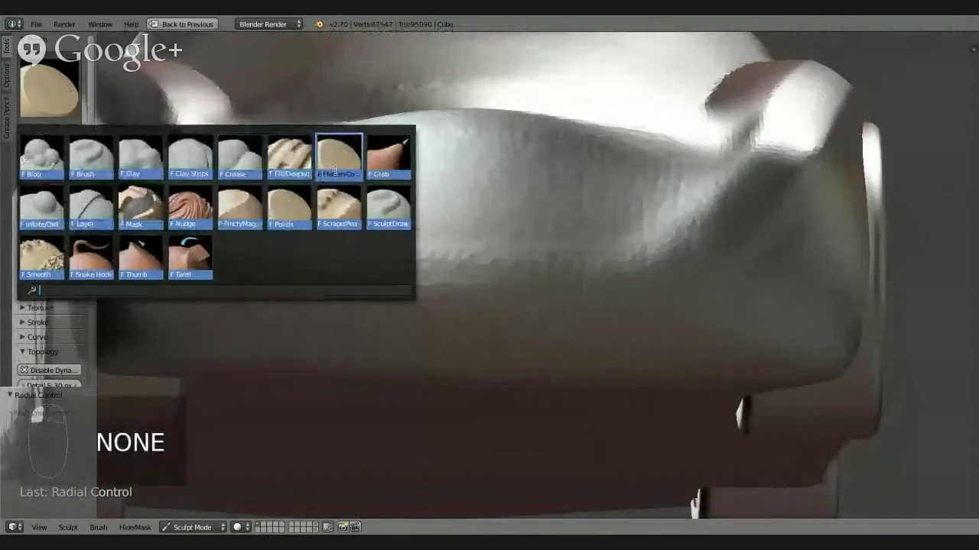
left_click(238, 159)
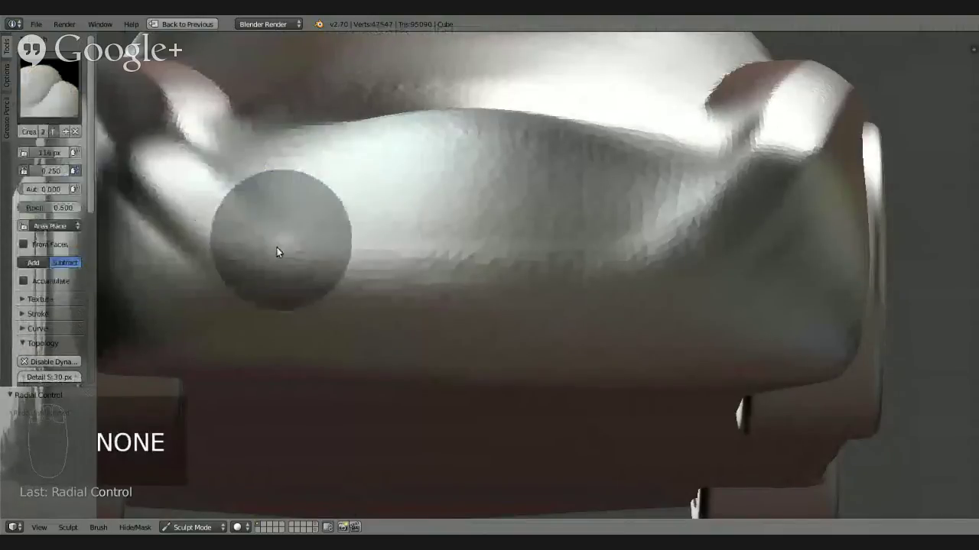
mouse_move(277, 247)
middle_mouse_down()
mouse_move(269, 260)
mouse_move(245, 214)
middle_mouse_up()
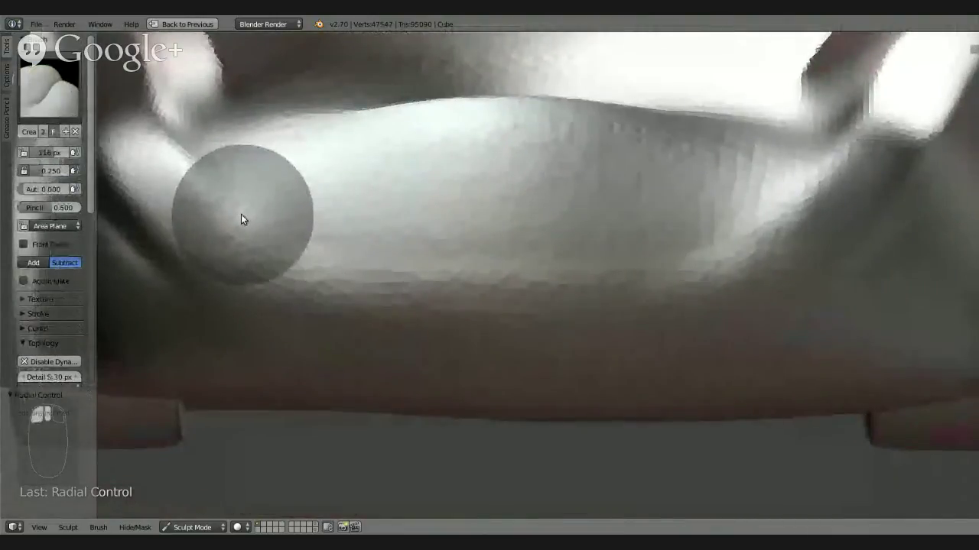
scroll(249, 211, "up", 2)
mouse_move(237, 211)
left_mouse_down()
mouse_move(347, 273)
mouse_move(760, 251)
mouse_move(804, 234)
left_mouse_up()
mouse_move(262, 213)
left_mouse_down()
mouse_move(364, 273)
mouse_move(450, 305)
mouse_move(634, 273)
mouse_move(965, 249)
left_mouse_up()
mouse_move(818, 273)
middle_mouse_down()
mouse_move(490, 255)
mouse_move(561, 280)
mouse_move(751, 196)
middle_mouse_up()
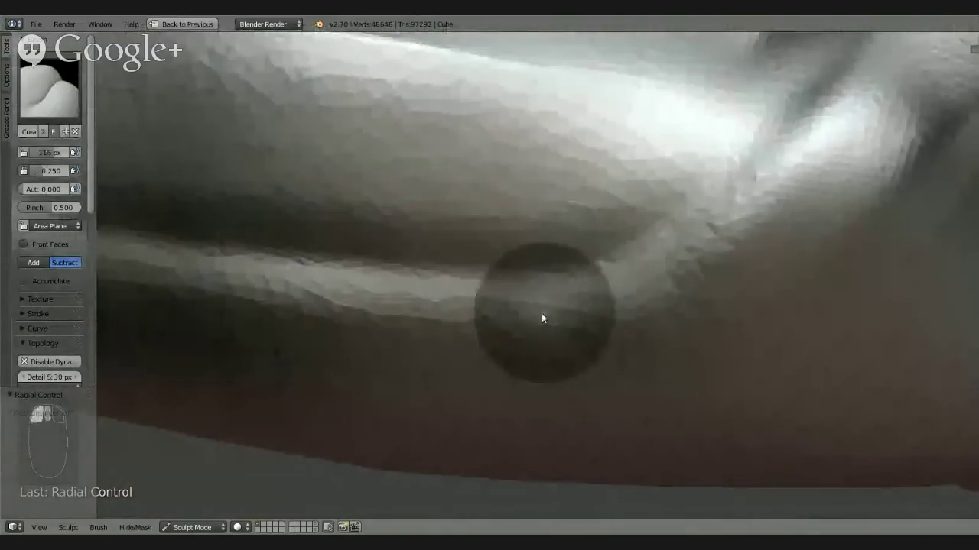
left_click_drag(767, 153, 598, 277)
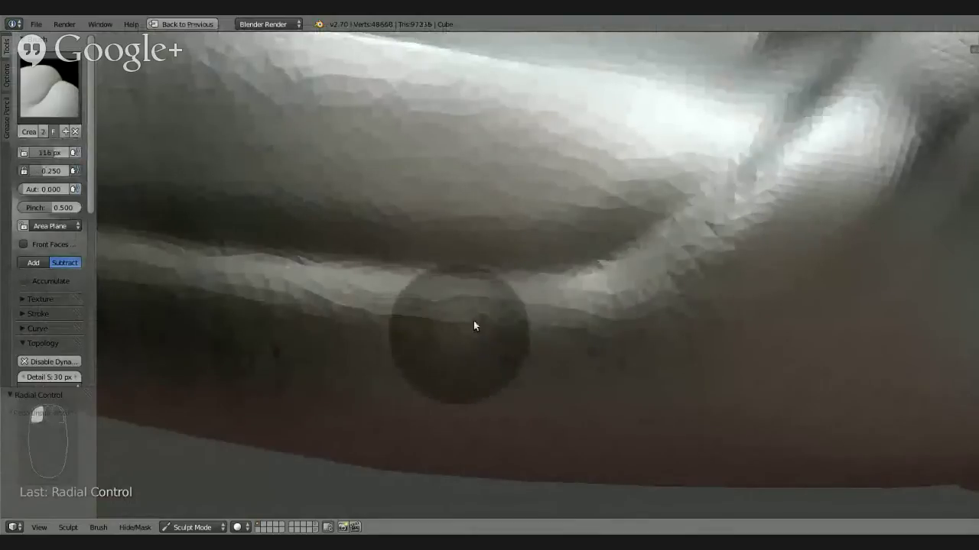
mouse_move(473, 320)
middle_mouse_down()
mouse_move(556, 304)
mouse_move(626, 264)
mouse_move(511, 286)
middle_mouse_up()
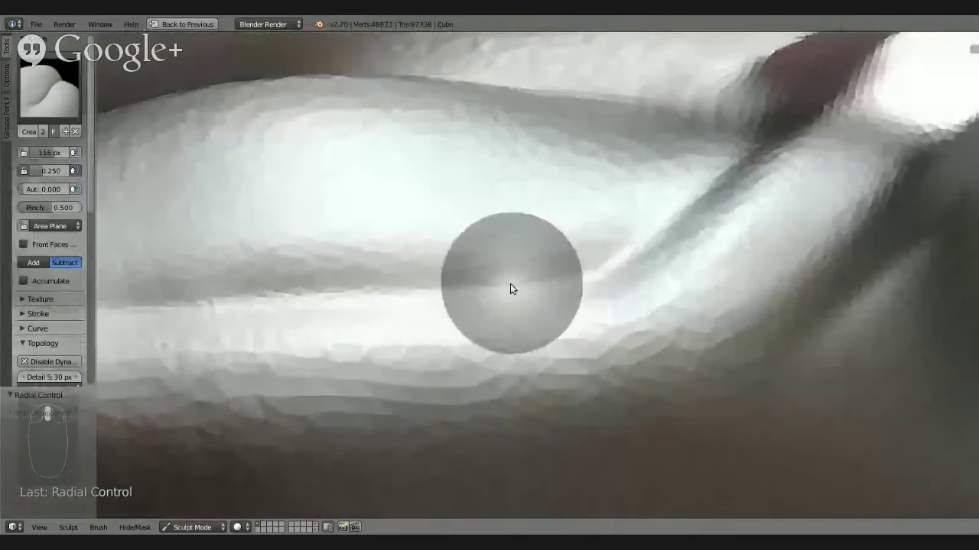
Examine the rough front end of the car from straight ahead, from above and around the front wheel
mouse_move(566, 270)
middle_mouse_down()
mouse_move(515, 391)
mouse_move(523, 363)
mouse_move(609, 338)
mouse_move(496, 317)
mouse_move(536, 311)
mouse_move(623, 328)
mouse_move(617, 306)
mouse_move(471, 325)
mouse_move(494, 283)
mouse_move(497, 356)
mouse_move(483, 389)
mouse_move(547, 267)
mouse_move(459, 382)
mouse_move(470, 280)
mouse_move(491, 218)
mouse_move(715, 261)
mouse_move(656, 304)
middle_mouse_up()
scroll(656, 304, "up", 5)
mouse_move(698, 267)
middle_mouse_down()
mouse_move(636, 265)
mouse_move(459, 183)
mouse_move(662, 290)
middle_mouse_up()
scroll(661, 291, "up", 2)
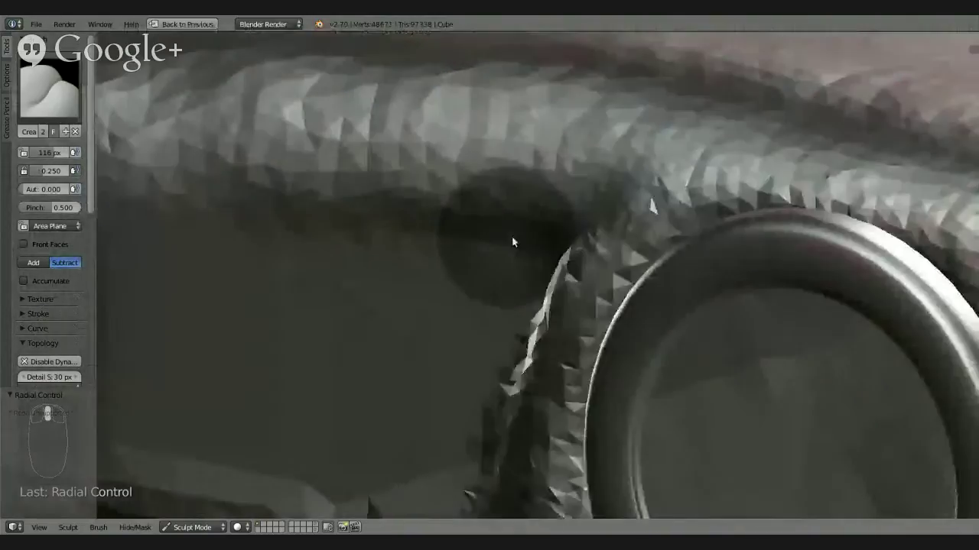
scroll(571, 389, "down", 5)
mouse_move(580, 294)
middle_mouse_down()
mouse_move(657, 276)
mouse_move(635, 308)
mouse_move(600, 303)
middle_mouse_up()
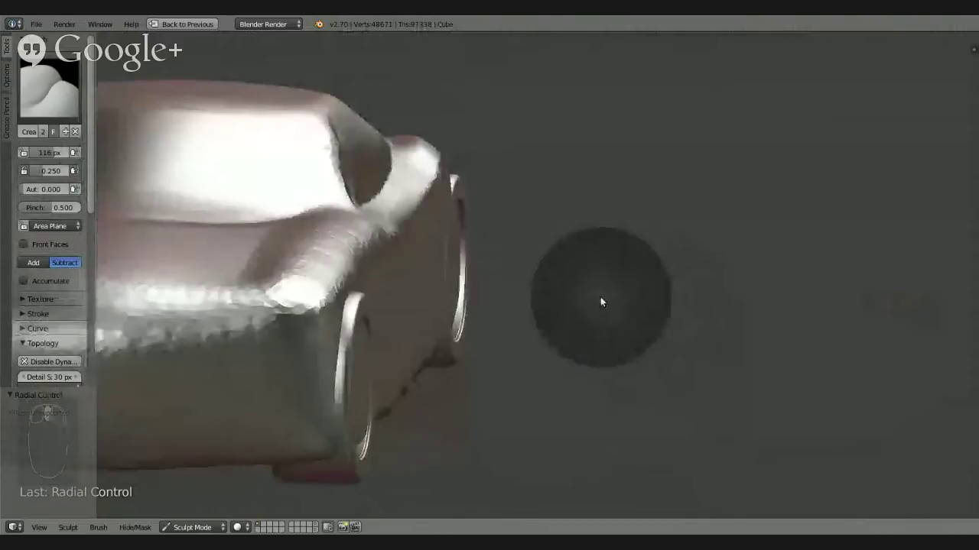
key("KP_1")
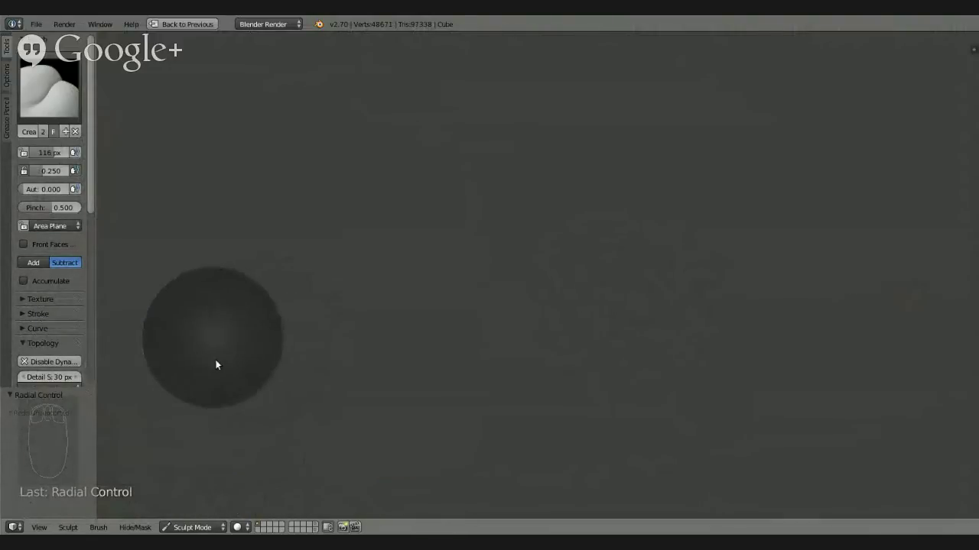
middle_click_drag(221, 366, 630, 201, "shift")
middle_click_drag(241, 411, 366, 406, "shift")
middle_click_drag(722, 159, 555, 283, "shift")
scroll(581, 260, "down", 4)
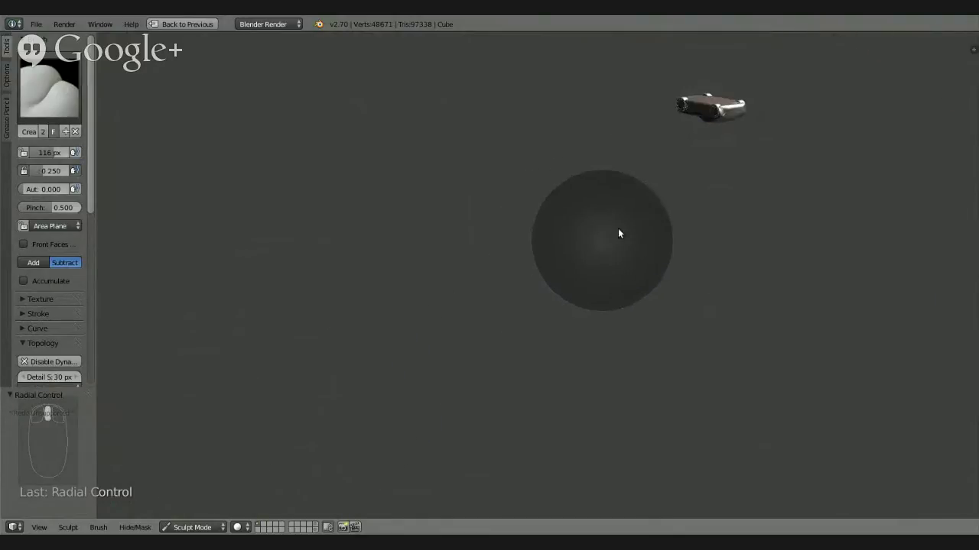
middle_click_drag(690, 191, 598, 312, "shift")
scroll(627, 230, "up", 4)
middle_click_drag(627, 232, 646, 196, "shift")
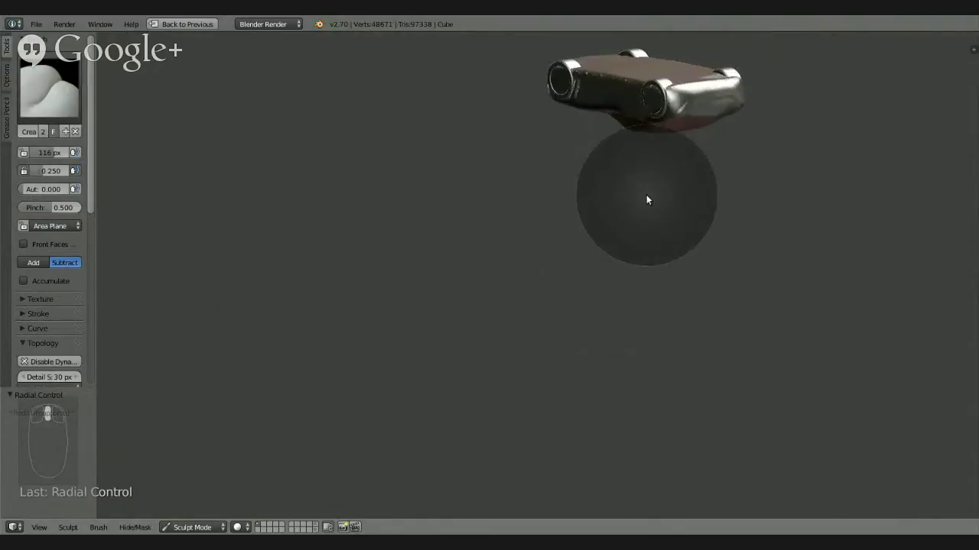
key("KP_1")
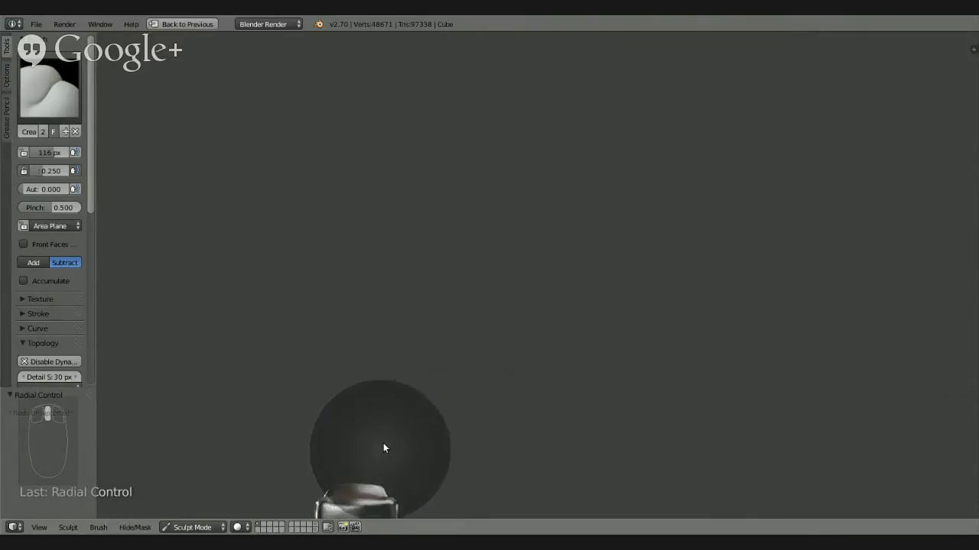
middle_click_drag(396, 437, 503, 326, "shift")
scroll(503, 326, "up", 8)
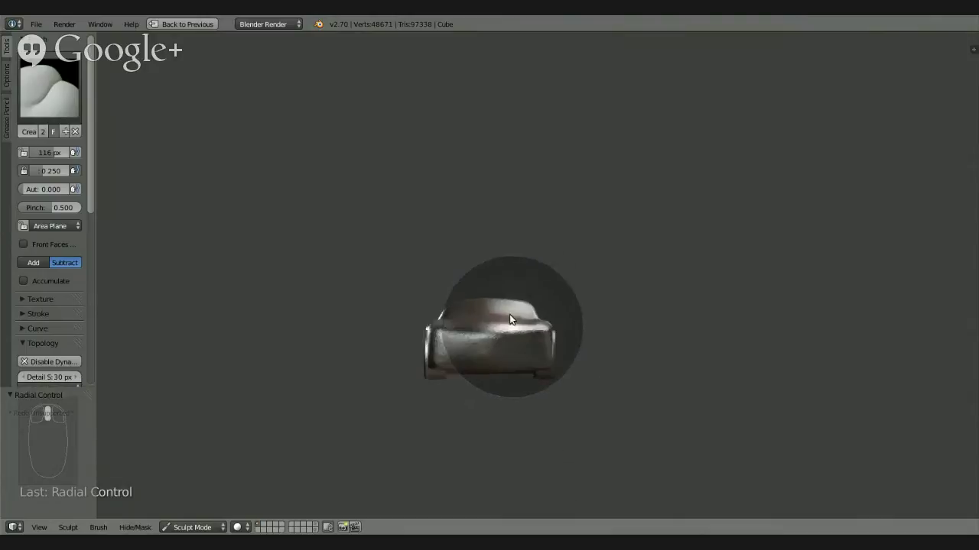
middle_click_drag(422, 290, 572, 302, "shift")
scroll(566, 283, "up", 2)
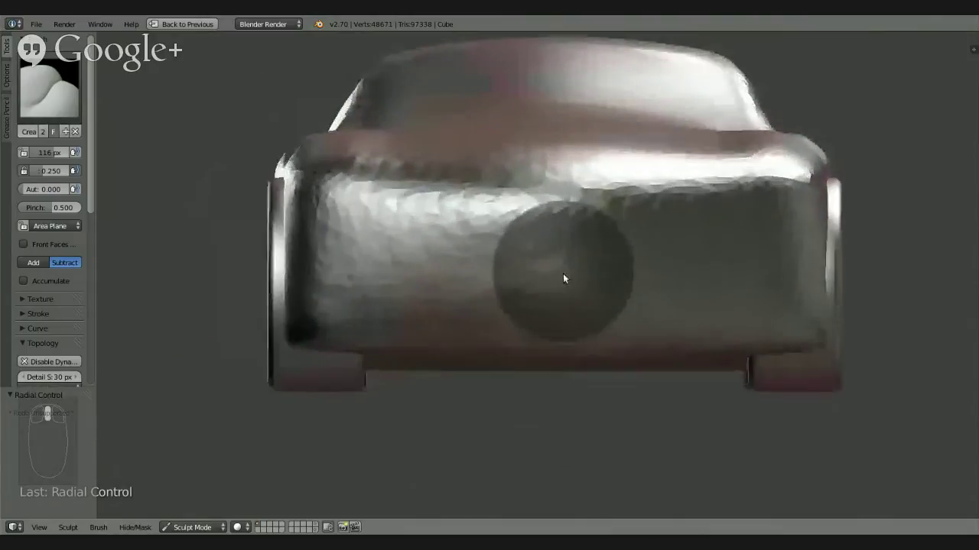
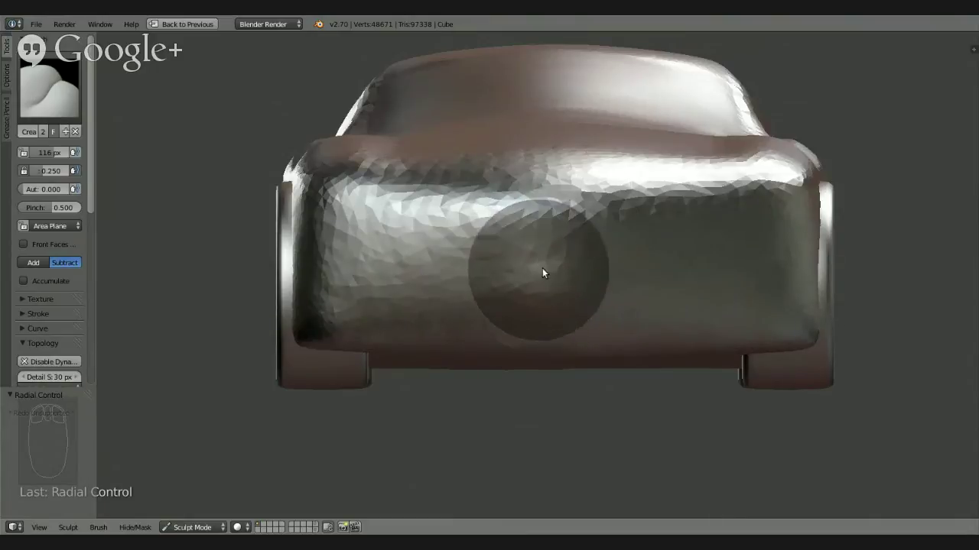
middle_click_drag(542, 269, 537, 289)
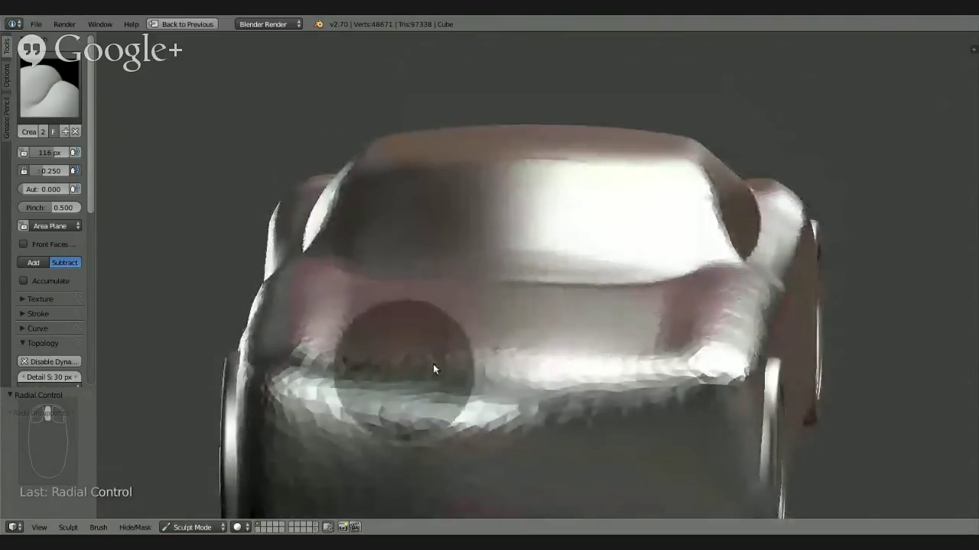
middle_click_drag(524, 407, 577, 382)
scroll(578, 384, "down", 3)
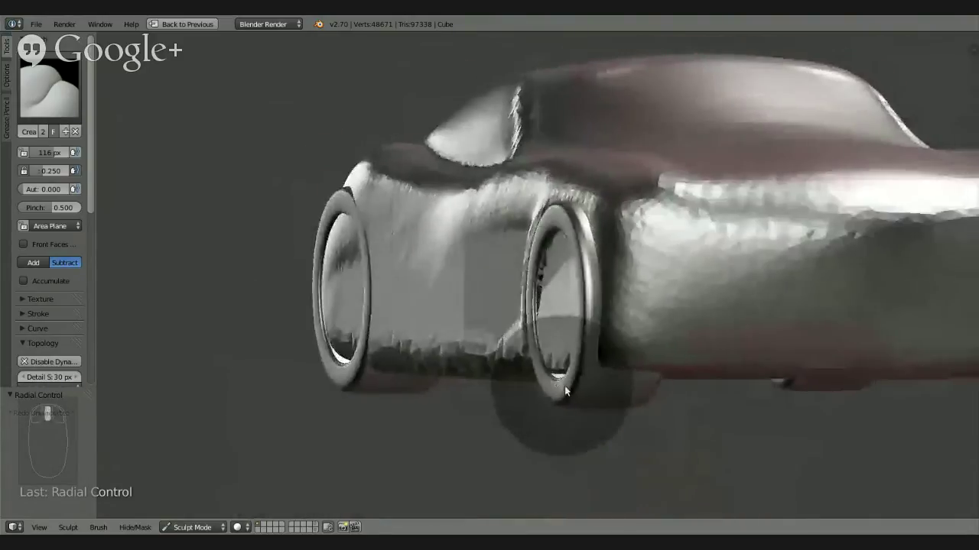
mouse_move(744, 354)
middle_mouse_down()
mouse_move(656, 360)
mouse_move(698, 362)
mouse_move(627, 344)
middle_mouse_up()
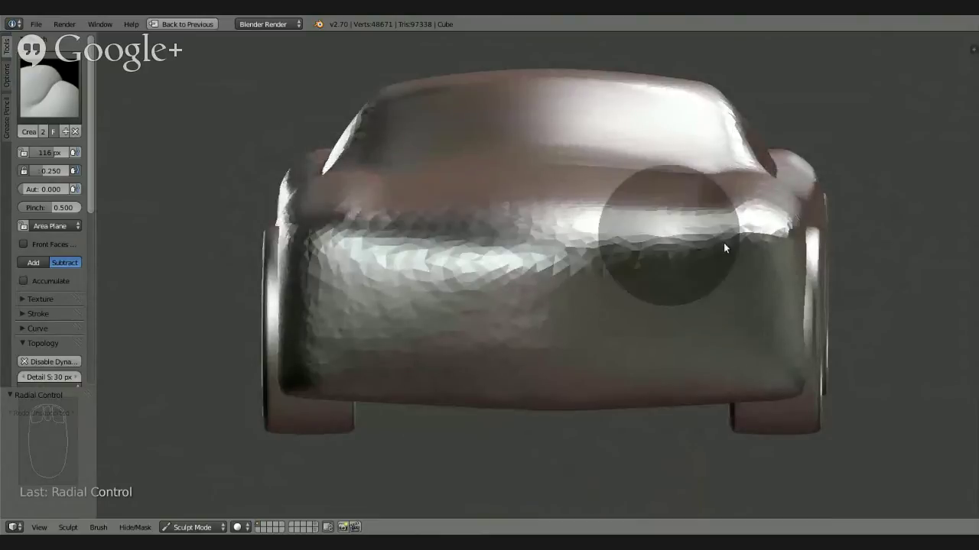
Leave sculpting for Object Mode and centre the whole car in the top view
key("KP_1")
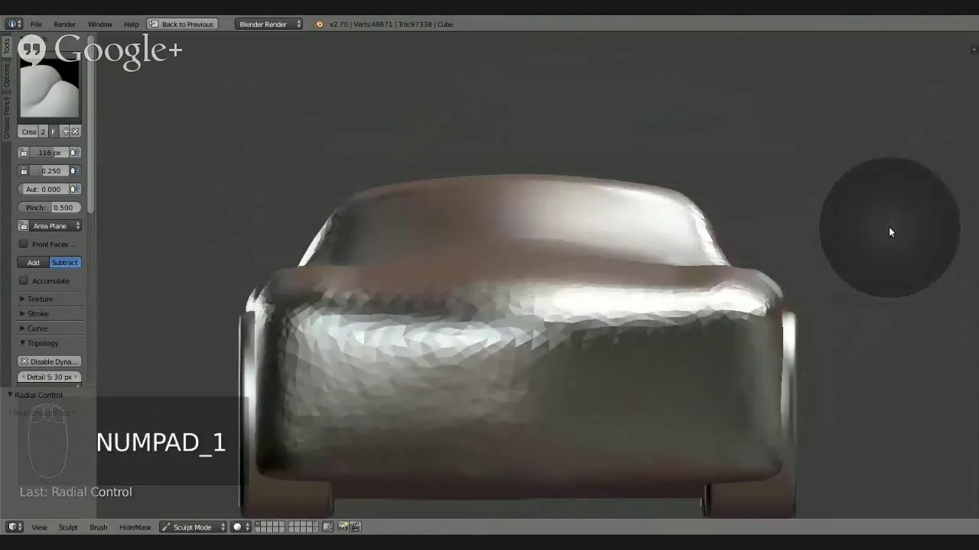
key("KP_7")
key("KP_1")
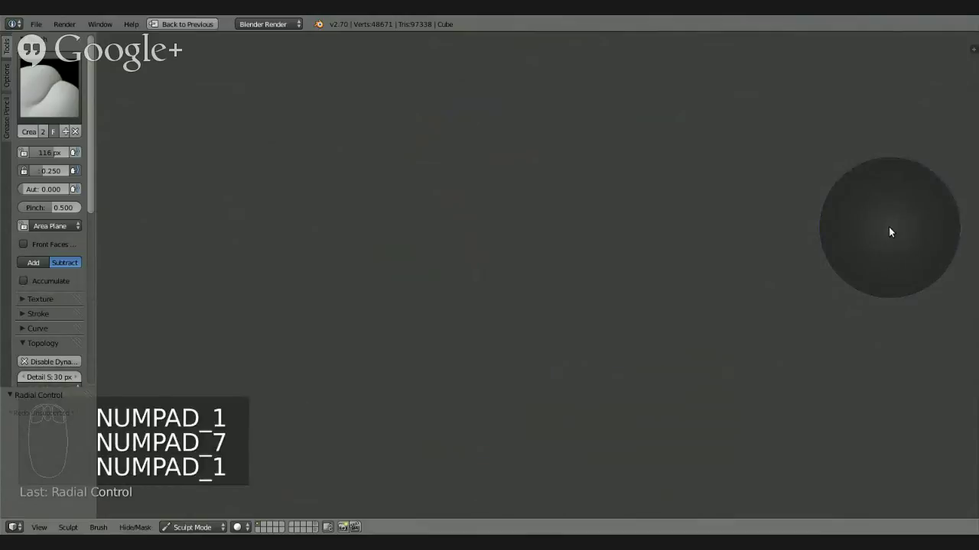
key("KP_7")
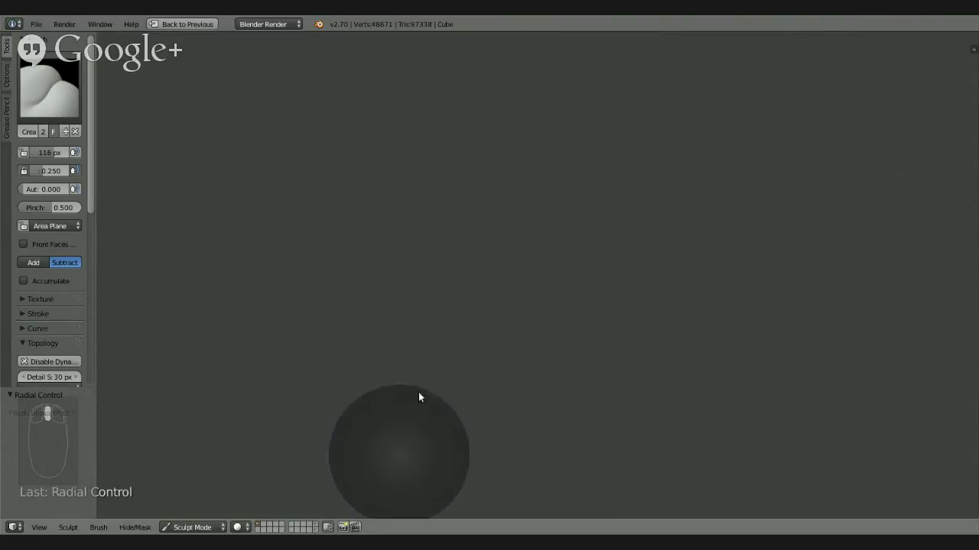
left_click(200, 528)
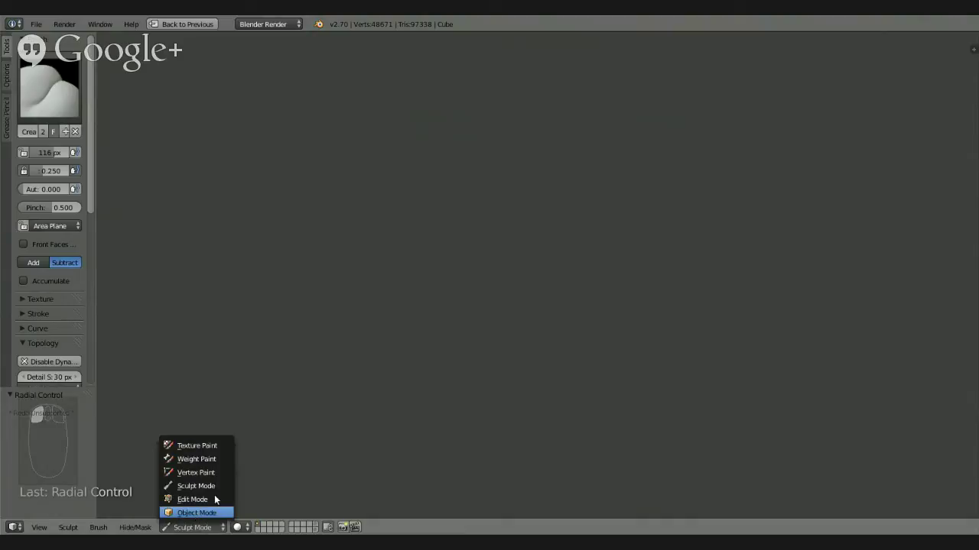
left_click(197, 513)
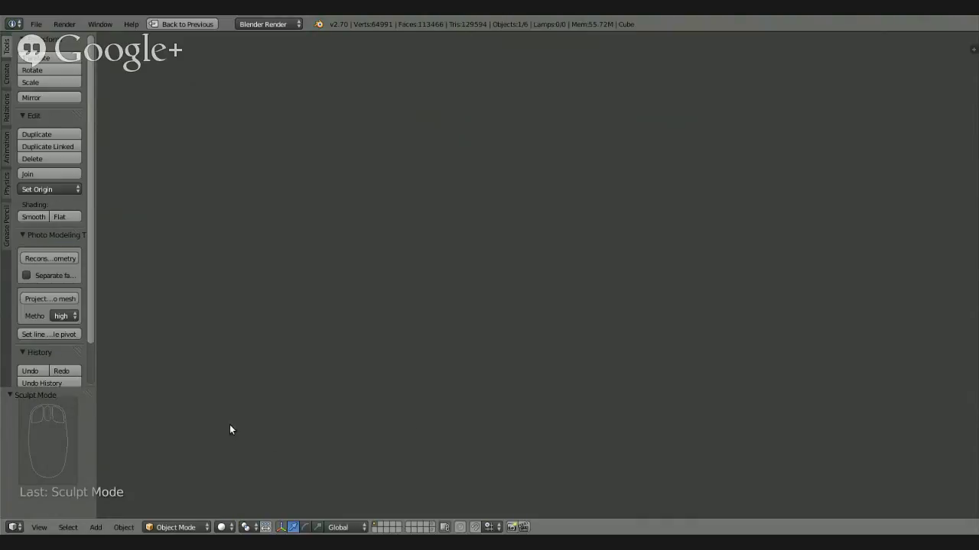
key("shift+c")
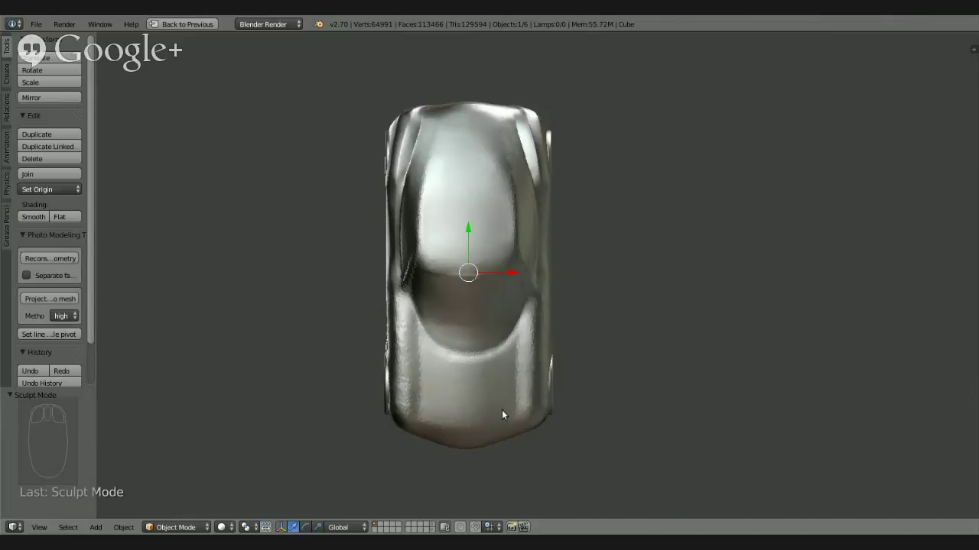
scroll(467, 396, "up", 4)
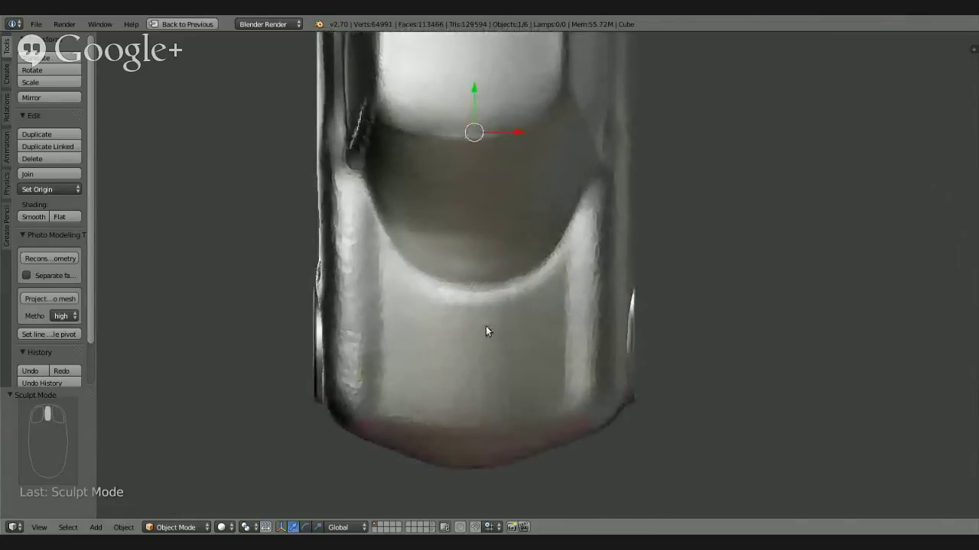
left_click_drag(90, 304, 97, 381)
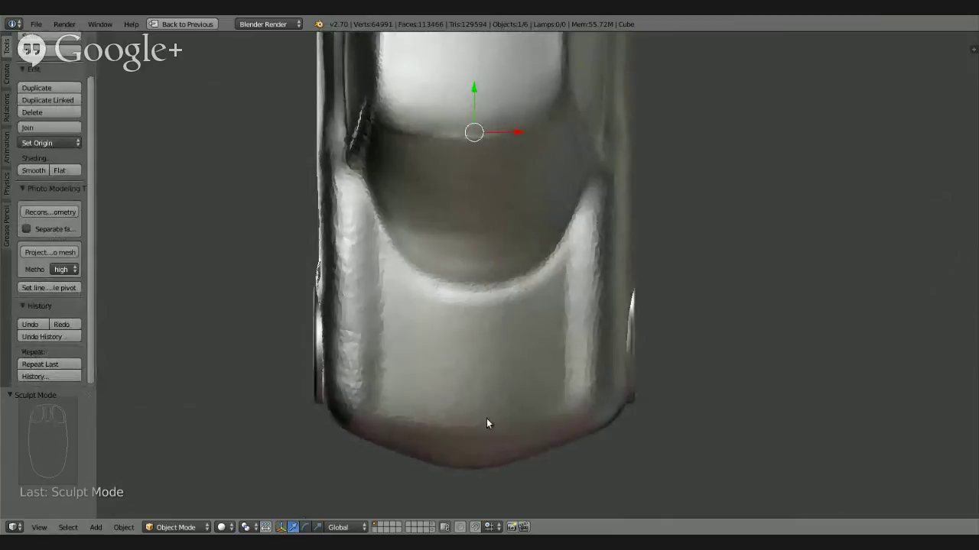
mouse_move(482, 397)
middle_mouse_down()
mouse_move(480, 354)
mouse_move(478, 383)
middle_mouse_up()
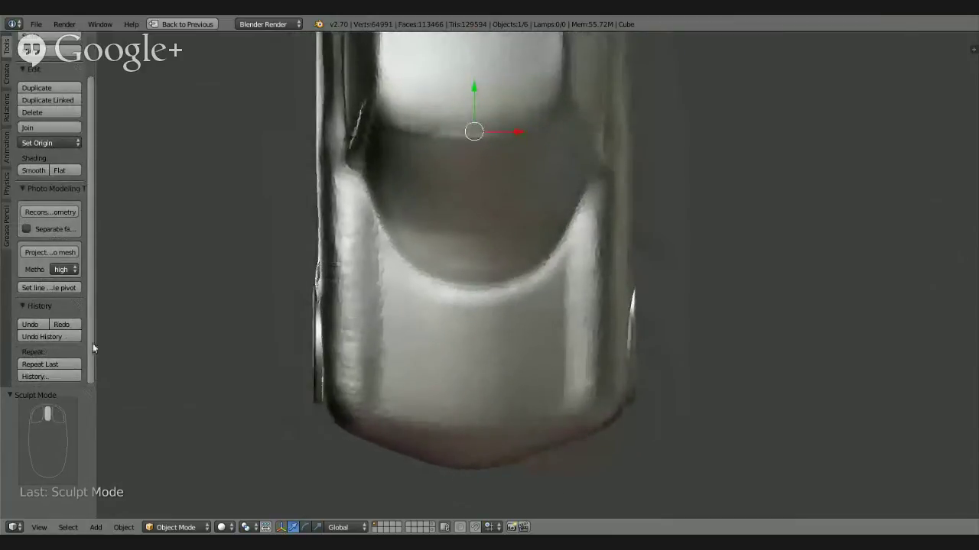
left_click_drag(94, 215, 86, 90)
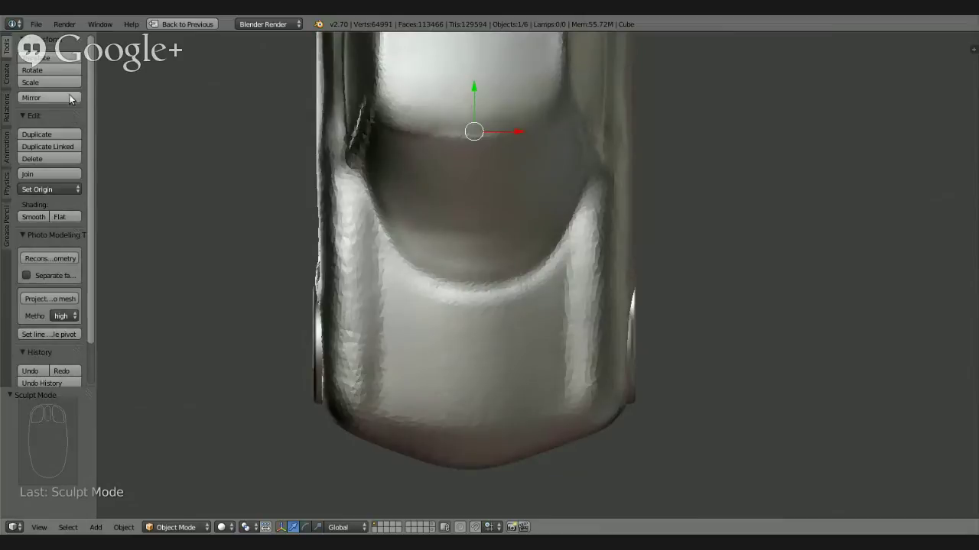
left_click(20, 58)
left_click(8, 77)
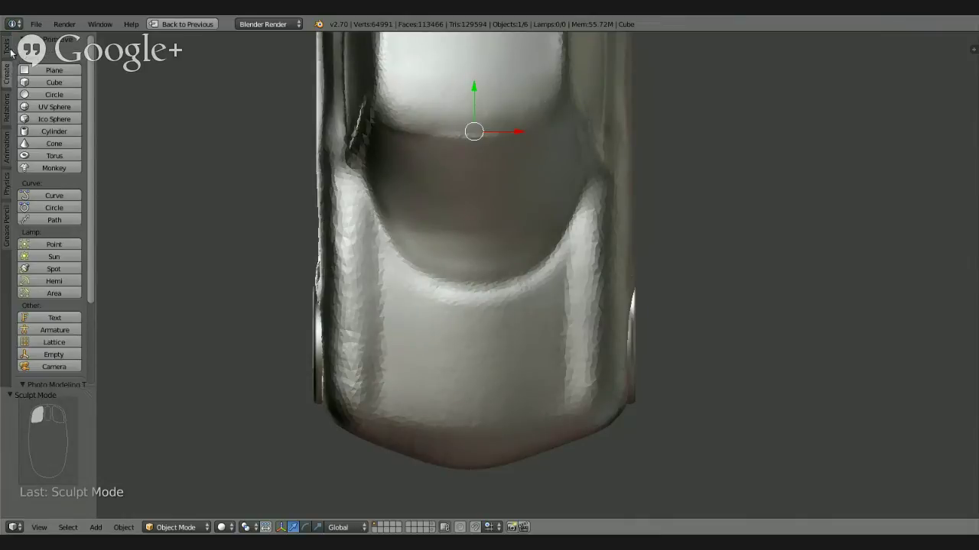
left_click(9, 50)
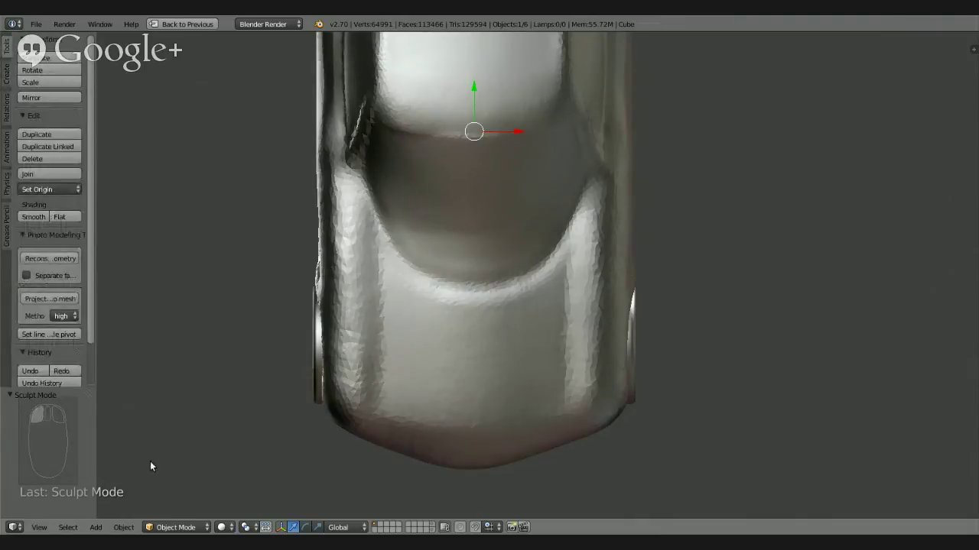
Return to Sculpt Mode and choose the Clay Strips brush
left_click(175, 528)
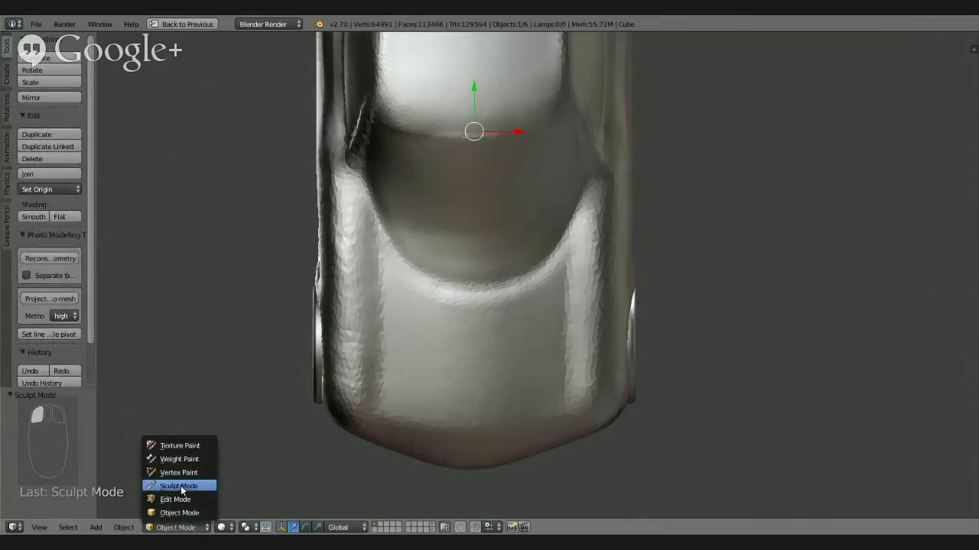
left_click(178, 486)
left_click(50, 87)
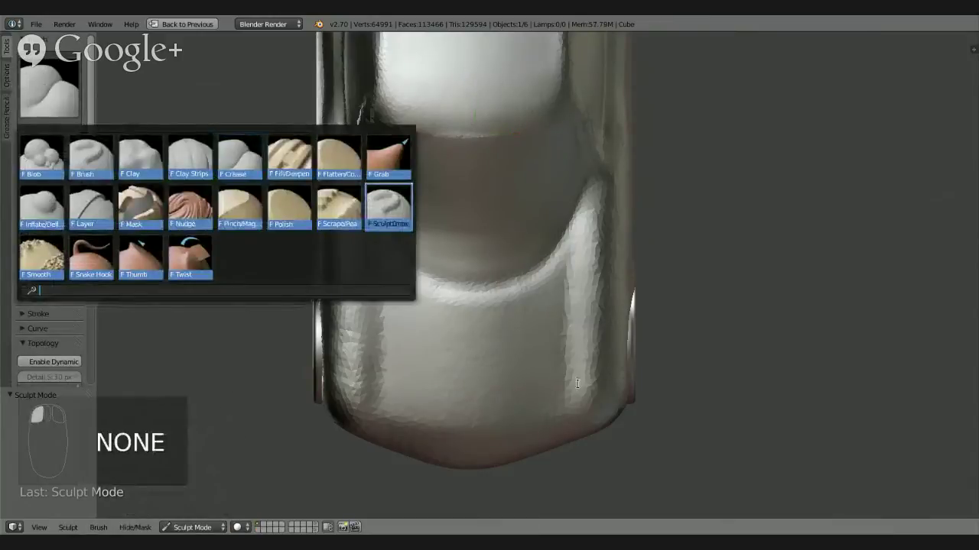
left_click(233, 163)
left_click(50, 88)
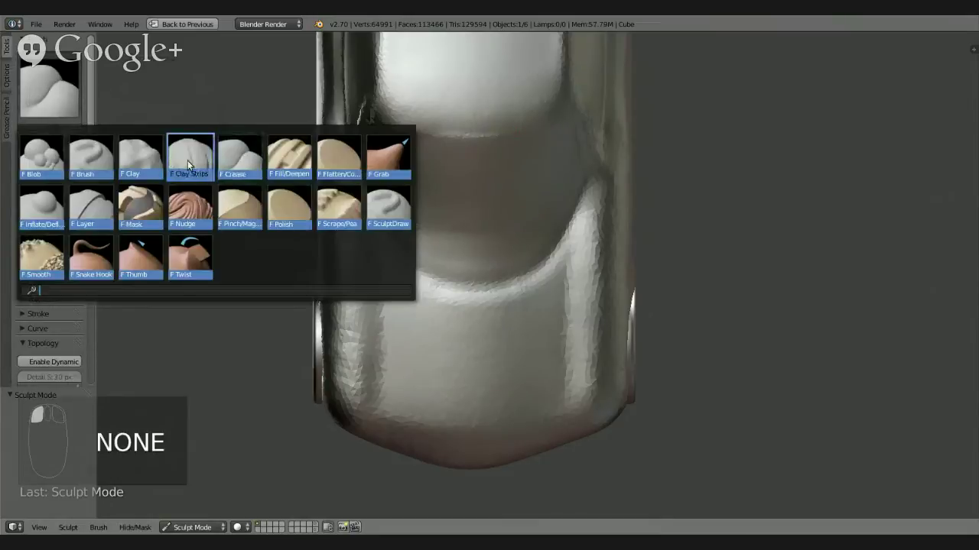
left_click(187, 161)
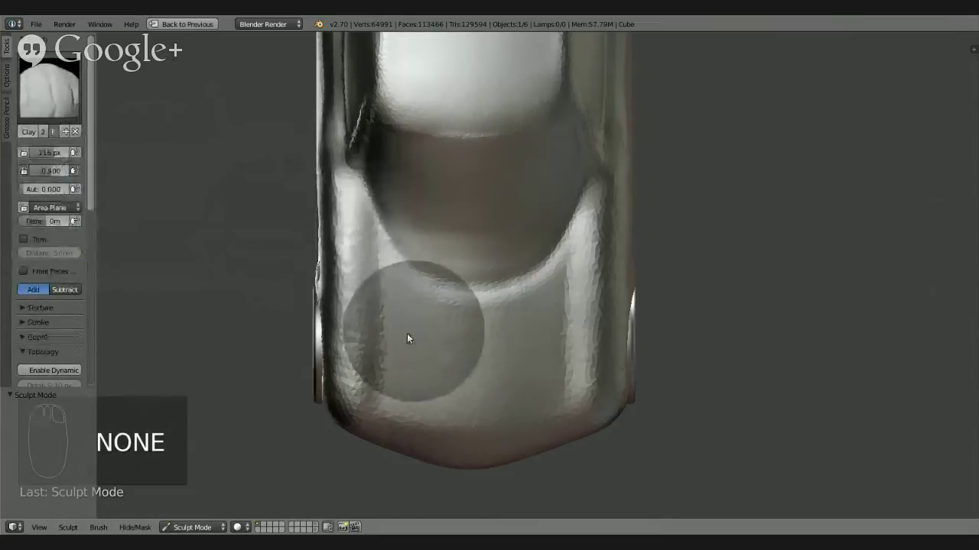
Reduce the brush radius to 83 px and add a strip along the hood beside the inner edge of the fender ridge
mouse_move(405, 339)
middle_mouse_down()
mouse_move(393, 297)
mouse_move(404, 338)
middle_mouse_up()
key("KP_7")
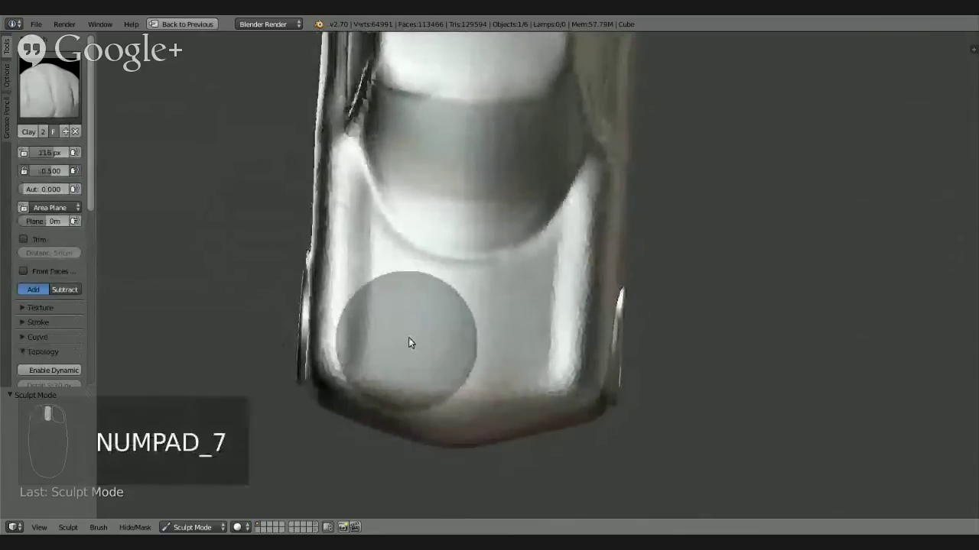
middle_click_drag(395, 273, 395, 291)
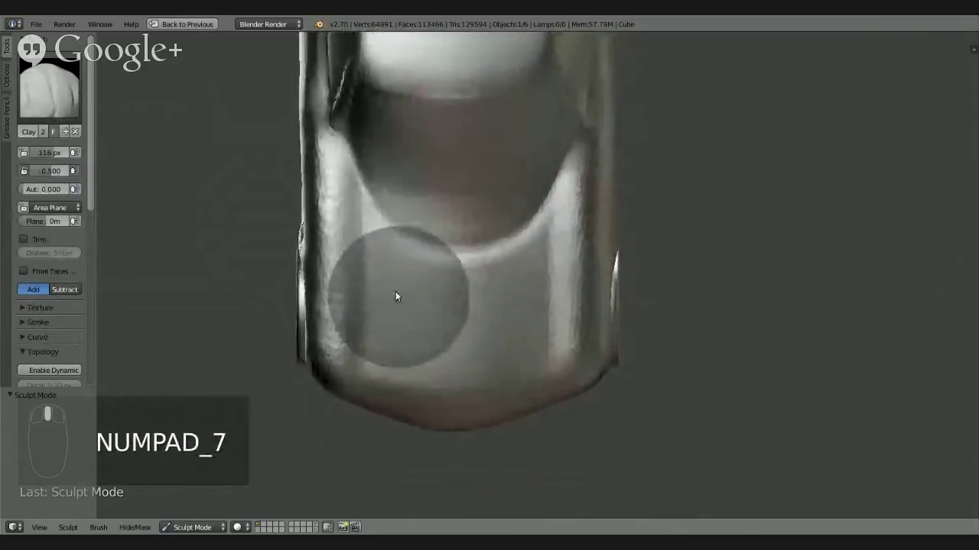
scroll(395, 293, "up", 3)
middle_click_drag(384, 242, 380, 254)
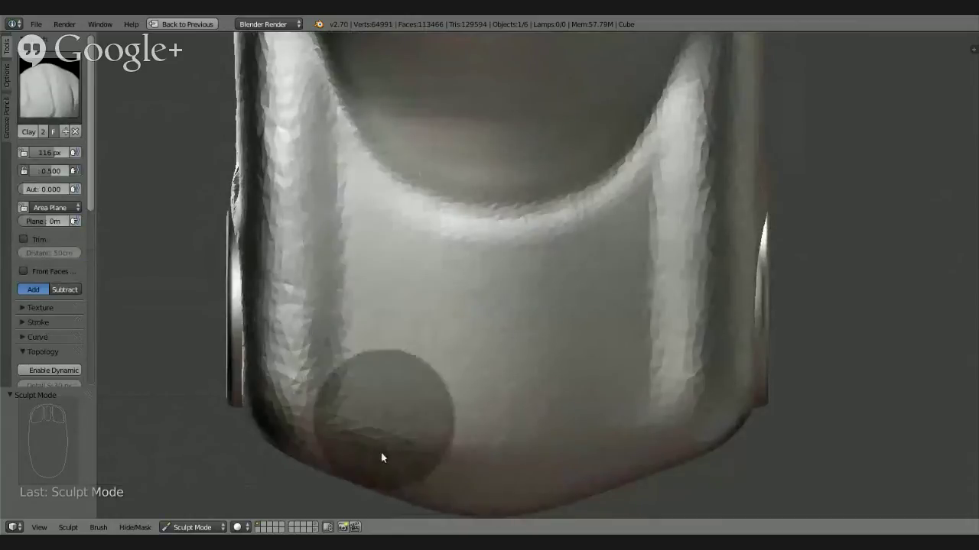
key("f")
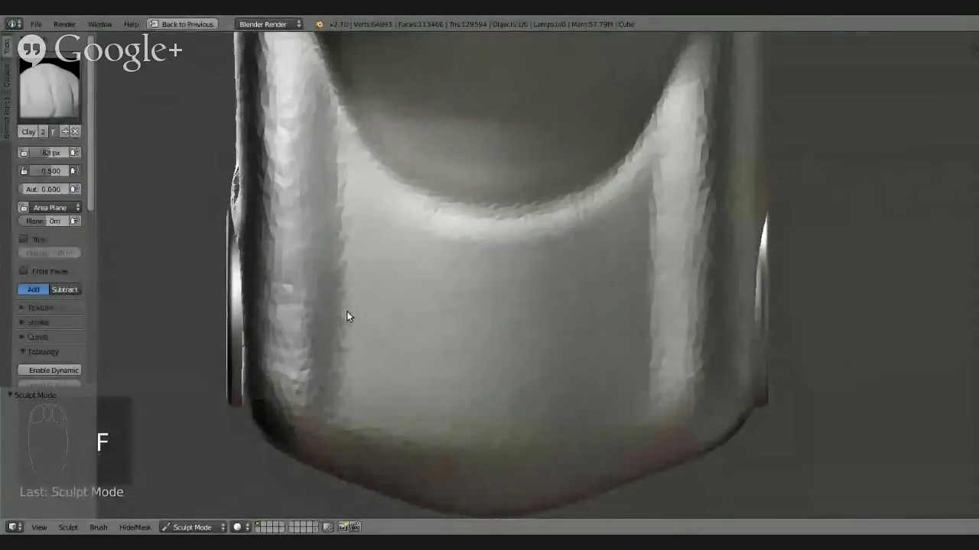
left_click(348, 306)
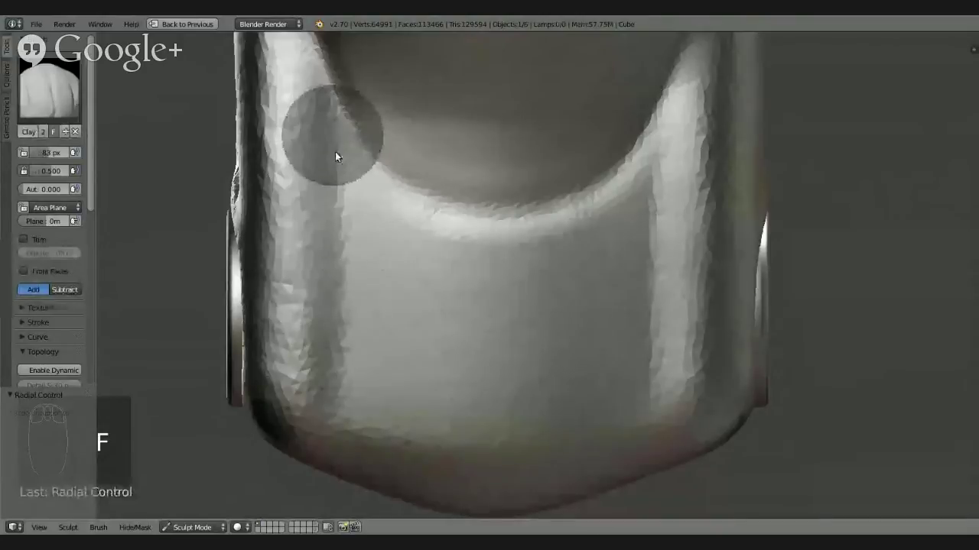
mouse_move(336, 153)
left_mouse_down()
mouse_move(364, 280)
mouse_move(349, 176)
mouse_move(325, 227)
left_mouse_up()
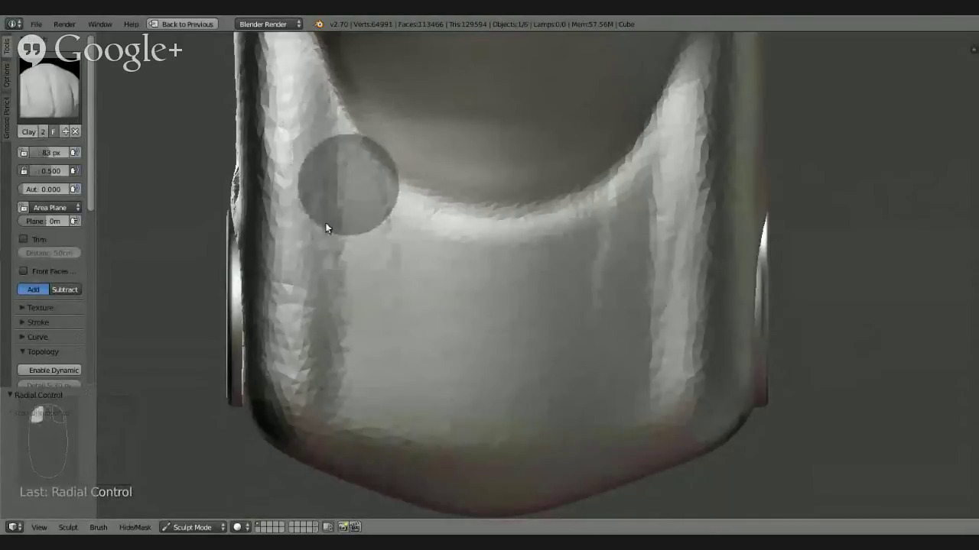
Set the Clay Strips brush to subtract and carve a lengthwise channel down the hood beside the fender ridge, from windshield to nose
left_click(64, 290)
left_click_drag(341, 134, 369, 417)
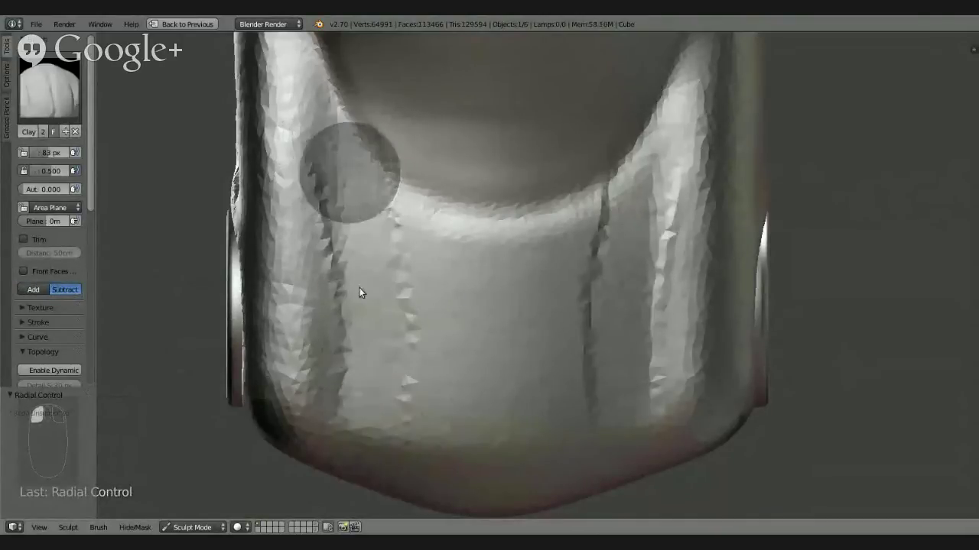
left_click_drag(349, 170, 362, 400)
left_click_drag(342, 175, 371, 383)
mouse_move(371, 383)
middle_mouse_down()
mouse_move(372, 291)
mouse_move(389, 249)
mouse_move(382, 317)
mouse_move(375, 282)
middle_mouse_up()
mouse_move(376, 281)
left_mouse_down()
mouse_move(395, 461)
mouse_move(367, 275)
mouse_move(398, 468)
left_mouse_up()
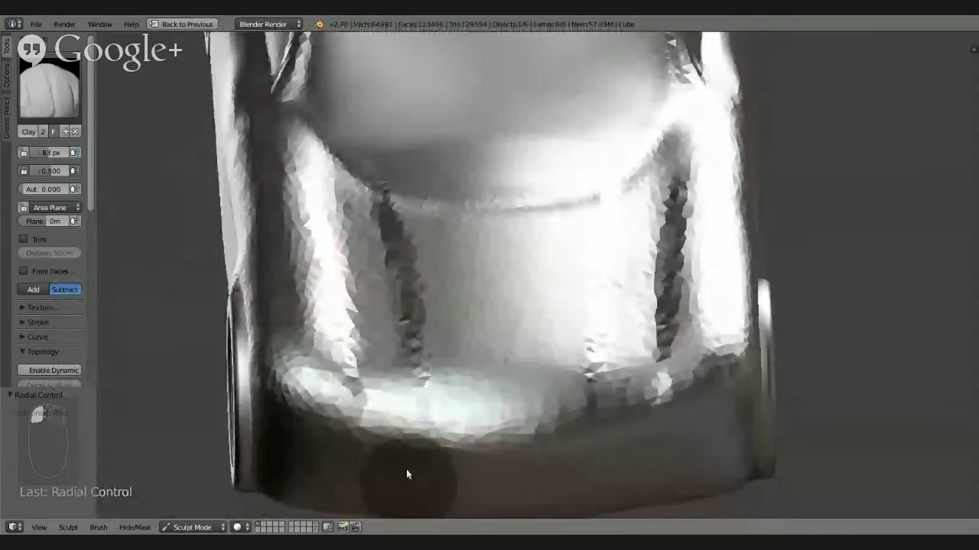
Continue the carved channel over the hood's front edge and onto the upper front face
mouse_move(376, 348)
middle_mouse_down()
mouse_move(344, 296)
mouse_move(335, 393)
mouse_move(376, 356)
middle_mouse_up()
mouse_move(426, 273)
middle_mouse_down()
mouse_move(412, 336)
mouse_move(411, 313)
mouse_move(465, 210)
mouse_move(410, 362)
middle_mouse_up()
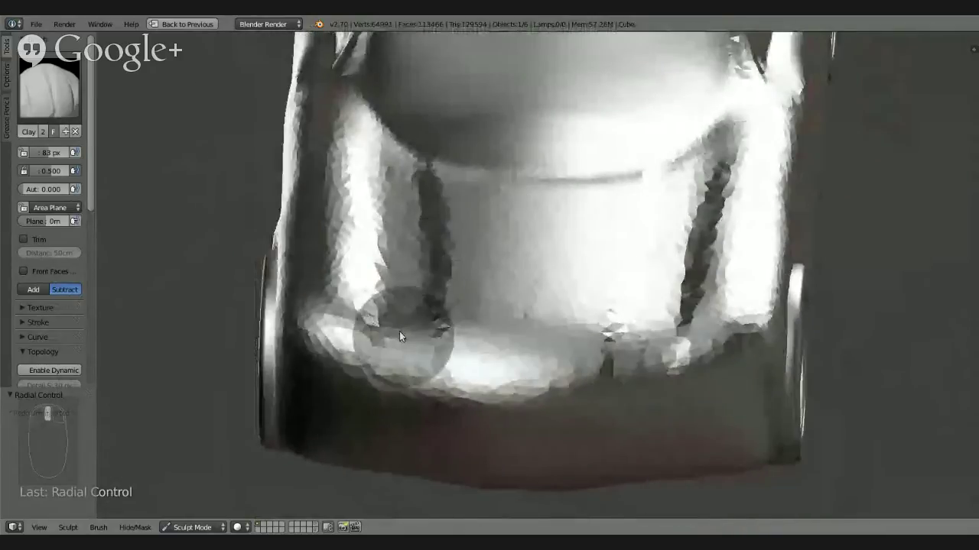
left_click_drag(400, 335, 419, 431)
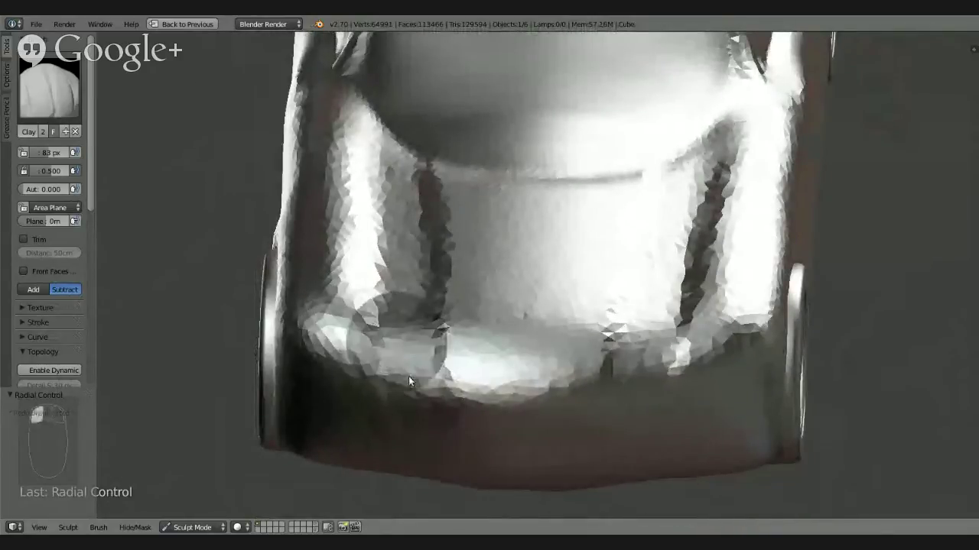
mouse_move(415, 437)
middle_mouse_down()
mouse_move(382, 311)
mouse_move(418, 316)
mouse_move(398, 325)
mouse_move(428, 292)
mouse_move(451, 416)
middle_mouse_up()
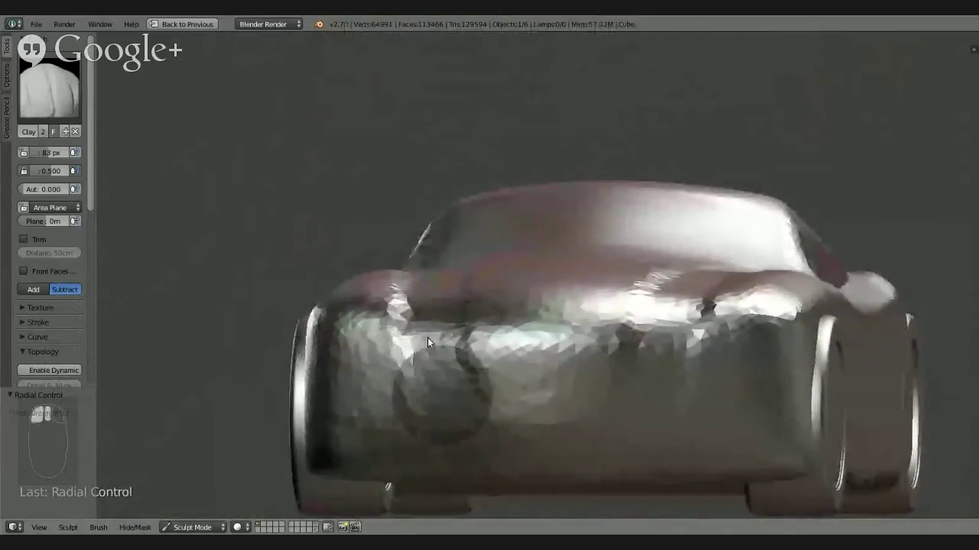
left_click_drag(427, 341, 439, 421)
left_click_drag(429, 359, 452, 479)
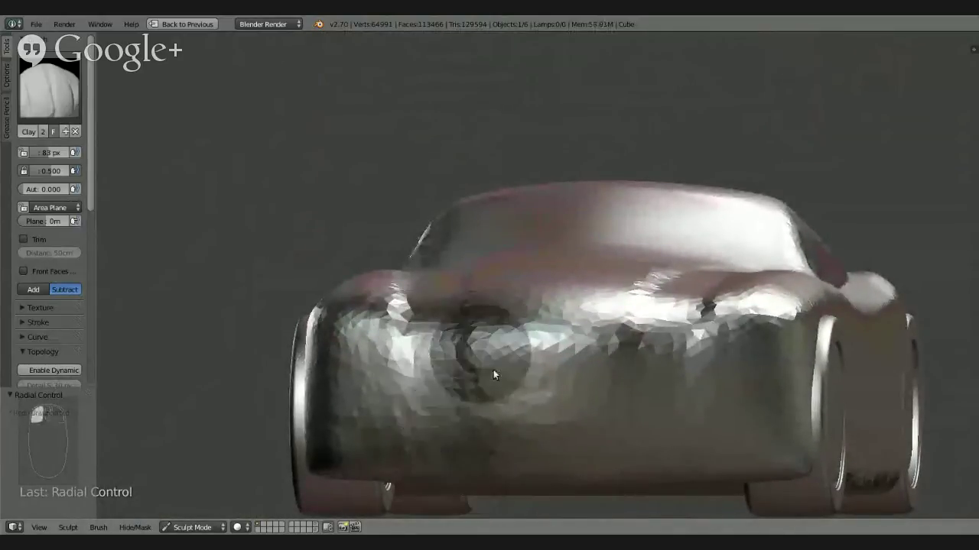
Deepen the channel on the front face with long strokes down to the lower edge of the nose
mouse_move(492, 376)
middle_mouse_down()
mouse_move(556, 346)
mouse_move(496, 352)
mouse_move(471, 486)
middle_mouse_up()
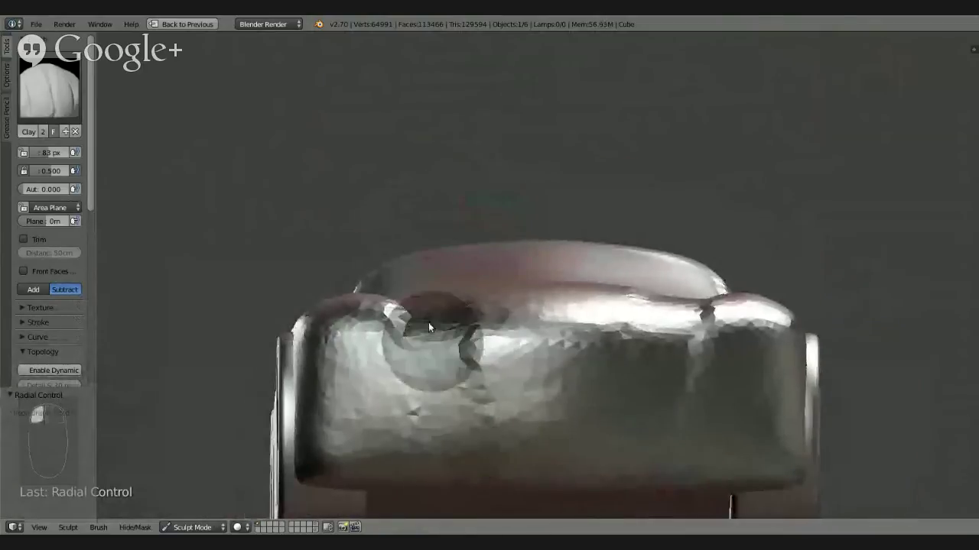
left_click_drag(428, 322, 457, 487)
mouse_move(432, 337)
left_mouse_down()
mouse_move(446, 505)
mouse_move(426, 393)
mouse_move(440, 490)
mouse_move(430, 349)
mouse_move(448, 491)
left_mouse_up()
mouse_move(448, 432)
middle_mouse_down()
mouse_move(518, 468)
mouse_move(568, 433)
mouse_move(364, 441)
mouse_move(321, 461)
mouse_move(338, 476)
mouse_move(454, 477)
middle_mouse_up()
Deepen the channel along the hood beside the fender, from the windshield base to the front corner
scroll(510, 298, "up", 3)
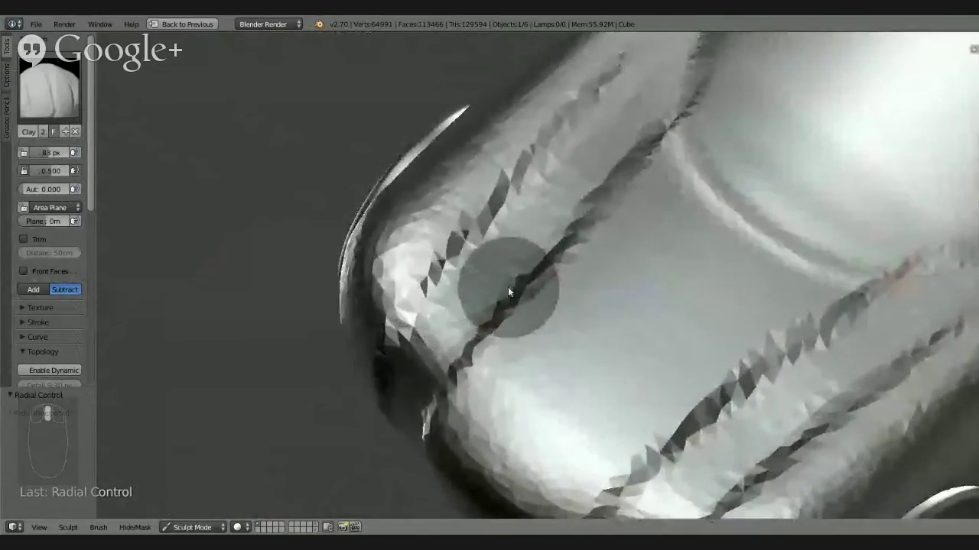
middle_click_drag(556, 238, 497, 366, "shift")
left_click_drag(596, 195, 364, 474)
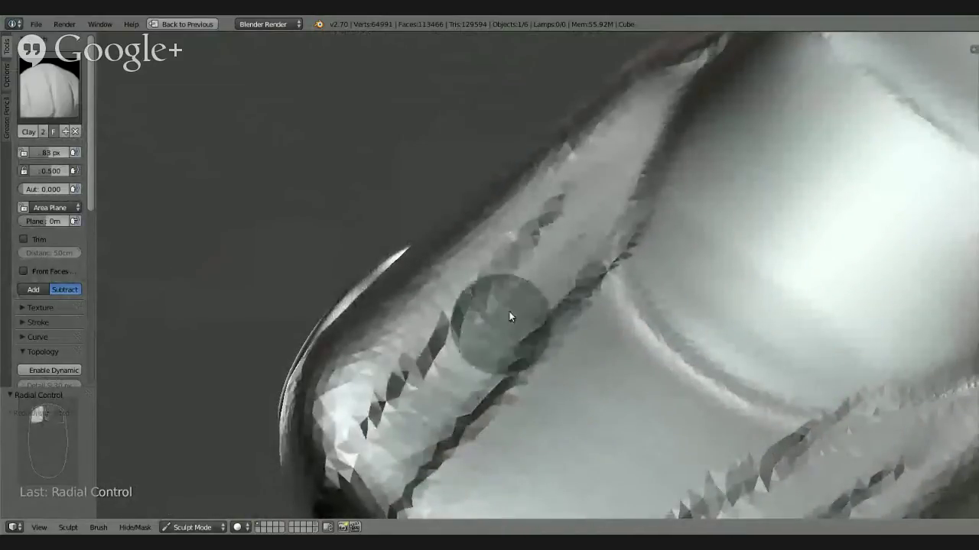
left_click_drag(511, 314, 371, 468)
Carve the front-face channel deeper and further down the nose
mouse_move(408, 411)
middle_mouse_down()
mouse_move(470, 306)
mouse_move(458, 295)
mouse_move(436, 372)
middle_mouse_up()
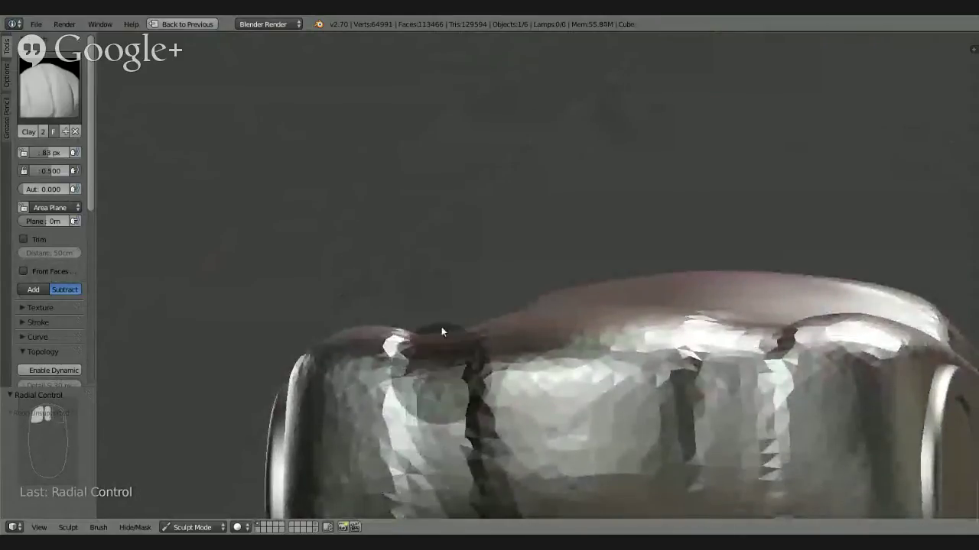
middle_click_drag(443, 331, 451, 244, "shift")
mouse_move(448, 407)
left_mouse_down()
mouse_move(432, 283)
mouse_move(494, 520)
left_mouse_up()
Extend the subtracted channel along the top of the fender back to the lower corner of the windshield
mouse_move(546, 391)
middle_mouse_down()
mouse_move(645, 425)
mouse_move(541, 356)
middle_mouse_up()
scroll(530, 446, "up", 4)
scroll(554, 453, "down", 6)
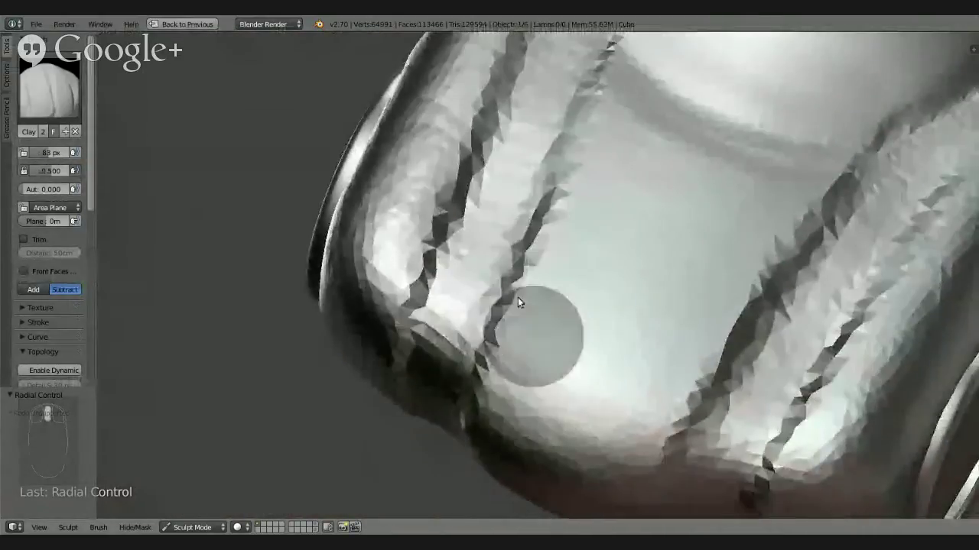
scroll(501, 459, "up", 3)
scroll(496, 410, "down", 2)
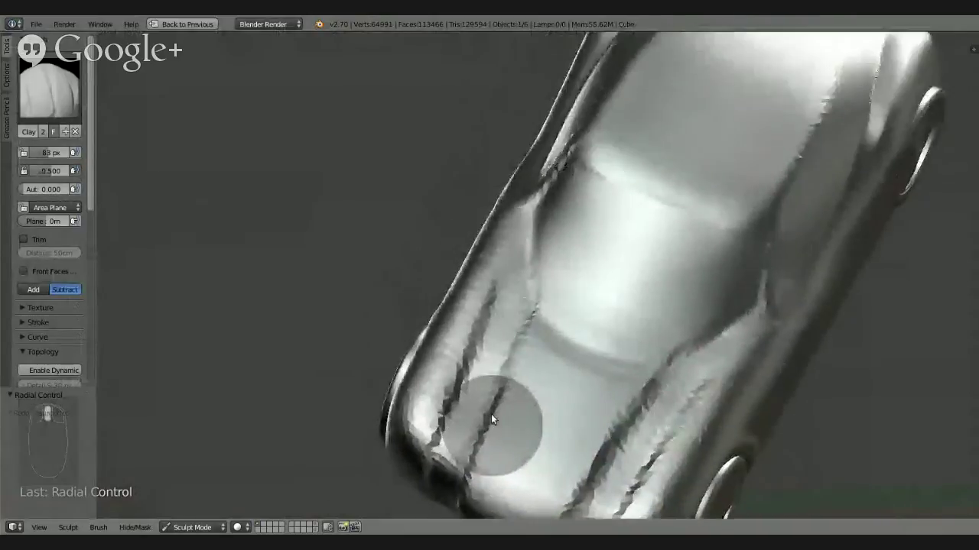
middle_click_drag(492, 413, 495, 351)
scroll(497, 313, "up", 4)
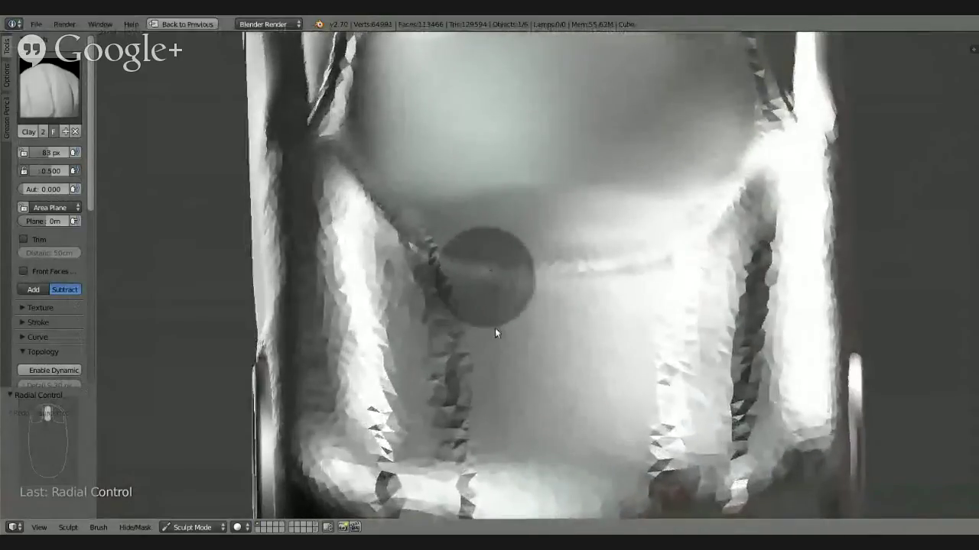
scroll(497, 383, "up", 2)
mouse_move(497, 437)
middle_mouse_down()
mouse_move(456, 352)
mouse_move(418, 356)
mouse_move(396, 345)
mouse_move(461, 353)
mouse_move(459, 396)
middle_mouse_up()
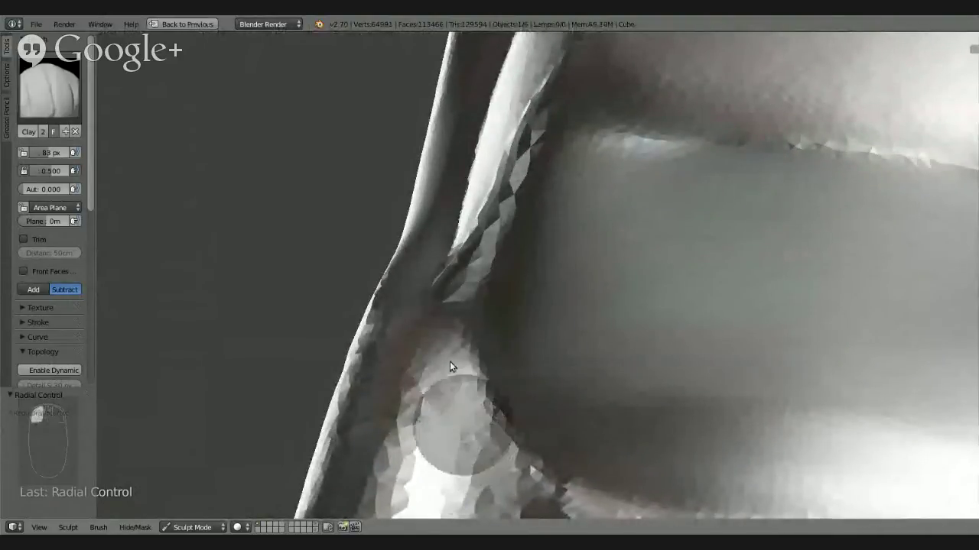
mouse_move(490, 474)
middle_mouse_down()
mouse_move(525, 420)
mouse_move(630, 439)
mouse_move(555, 406)
mouse_move(638, 423)
mouse_move(619, 306)
mouse_move(553, 375)
mouse_move(563, 344)
mouse_move(498, 420)
middle_mouse_up()
mouse_move(424, 486)
left_mouse_down()
mouse_move(619, 260)
mouse_move(417, 501)
mouse_move(425, 483)
mouse_move(678, 254)
mouse_move(602, 298)
left_mouse_up()
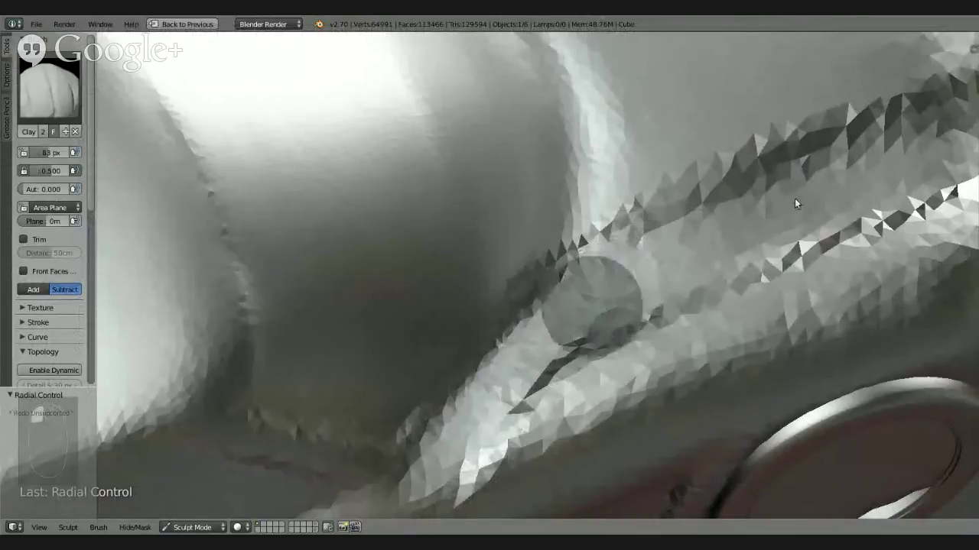
mouse_move(679, 246)
middle_mouse_down()
mouse_move(703, 208)
mouse_move(743, 181)
mouse_move(640, 201)
mouse_move(512, 182)
mouse_move(579, 164)
mouse_move(689, 172)
mouse_move(694, 182)
mouse_move(662, 232)
mouse_move(511, 303)
middle_mouse_up()
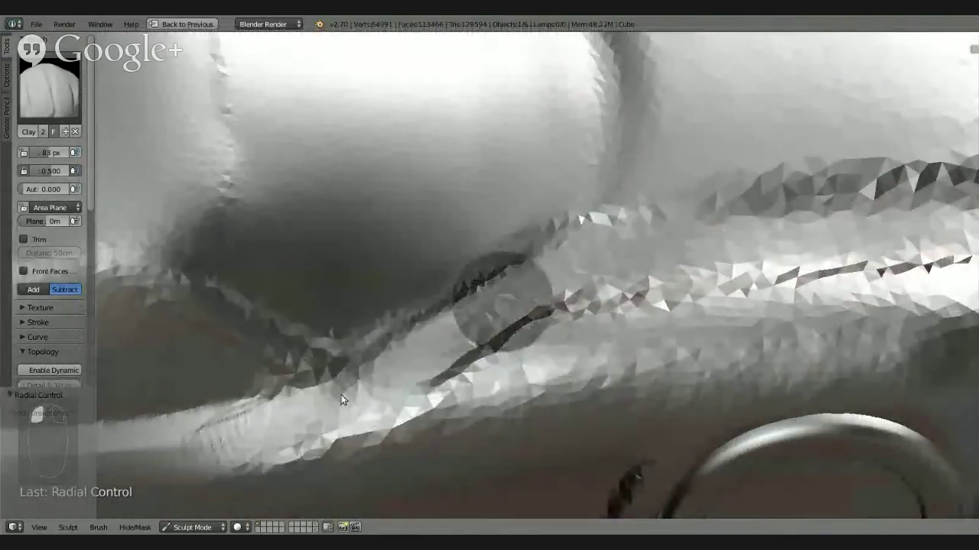
mouse_move(210, 454)
middle_mouse_down()
mouse_move(433, 336)
mouse_move(414, 336)
mouse_move(367, 388)
mouse_move(305, 404)
mouse_move(323, 361)
mouse_move(535, 290)
mouse_move(524, 341)
mouse_move(505, 337)
middle_mouse_up()
Switch to the Flatten brush and even out the rough surface of the carved channel along the fender and hood
left_click(50, 88)
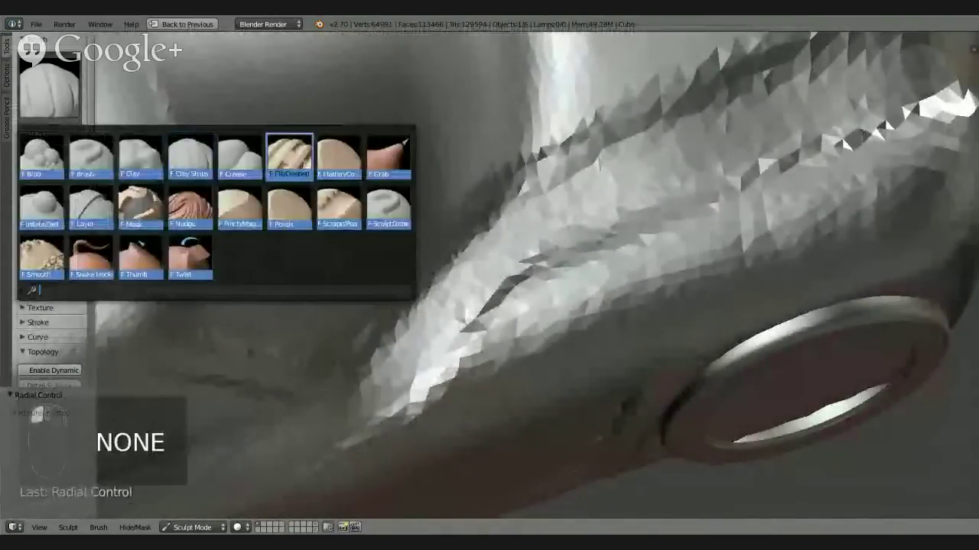
left_click(338, 157)
mouse_move(839, 97)
left_mouse_down()
mouse_move(546, 219)
mouse_move(878, 70)
mouse_move(522, 247)
mouse_move(366, 392)
mouse_move(448, 309)
mouse_move(492, 306)
left_mouse_up()
mouse_move(584, 204)
middle_mouse_down()
mouse_move(621, 213)
mouse_move(585, 170)
middle_mouse_up()
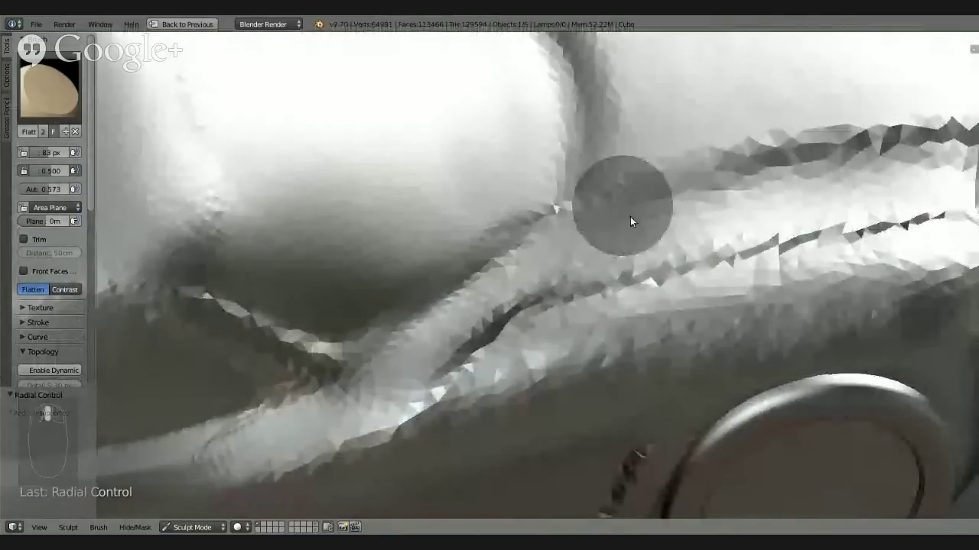
middle_click_drag(687, 233, 472, 303, "shift")
mouse_move(516, 275)
left_mouse_down()
mouse_move(764, 220)
mouse_move(768, 254)
mouse_move(568, 266)
mouse_move(650, 295)
left_mouse_up()
mouse_move(650, 289)
middle_mouse_down()
mouse_move(484, 277)
mouse_move(499, 268)
mouse_move(479, 229)
middle_mouse_up()
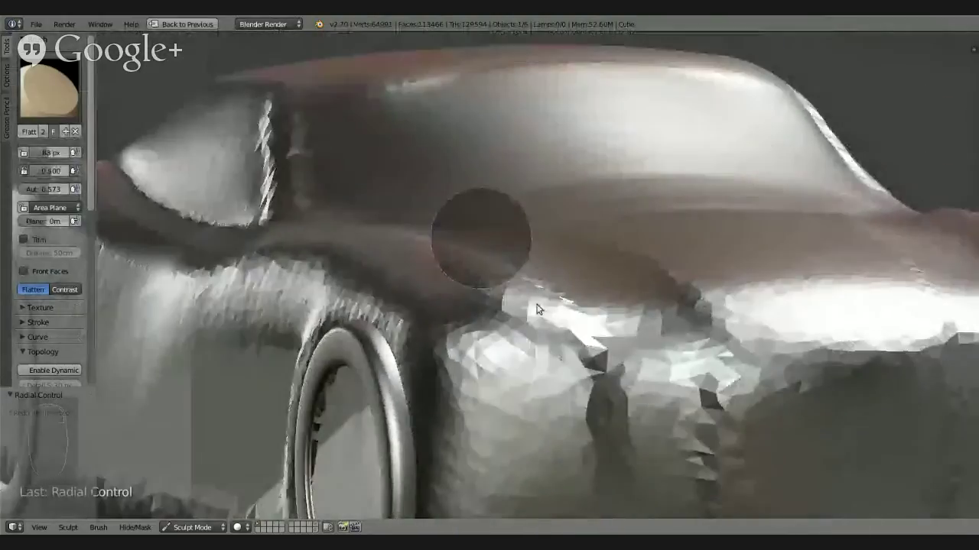
Switch to the Polish brush and smooth the jagged channel along the fender above the front wheel
mouse_move(555, 263)
middle_mouse_down()
mouse_move(559, 256)
mouse_move(632, 311)
middle_mouse_up()
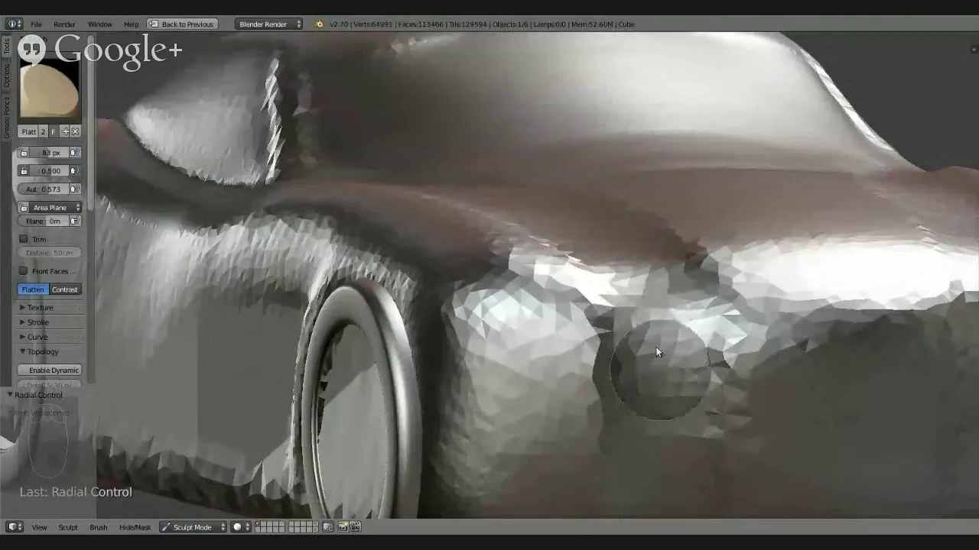
scroll(646, 417, "down", 4)
middle_click_drag(652, 407, 755, 411)
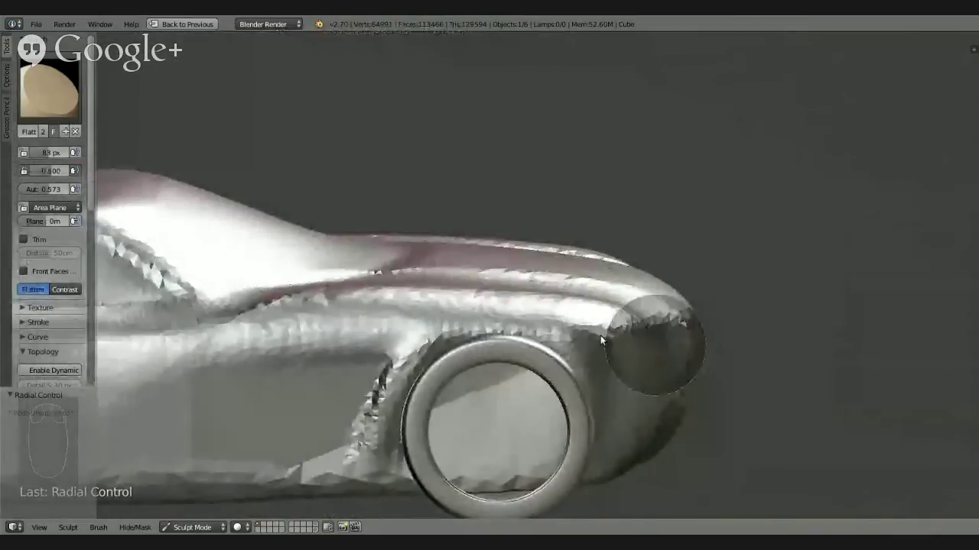
mouse_move(549, 337)
middle_mouse_down()
mouse_move(562, 316)
mouse_move(500, 372)
mouse_move(493, 423)
mouse_move(586, 345)
mouse_move(533, 385)
mouse_move(566, 321)
mouse_move(168, 163)
middle_mouse_up()
left_click(50, 90)
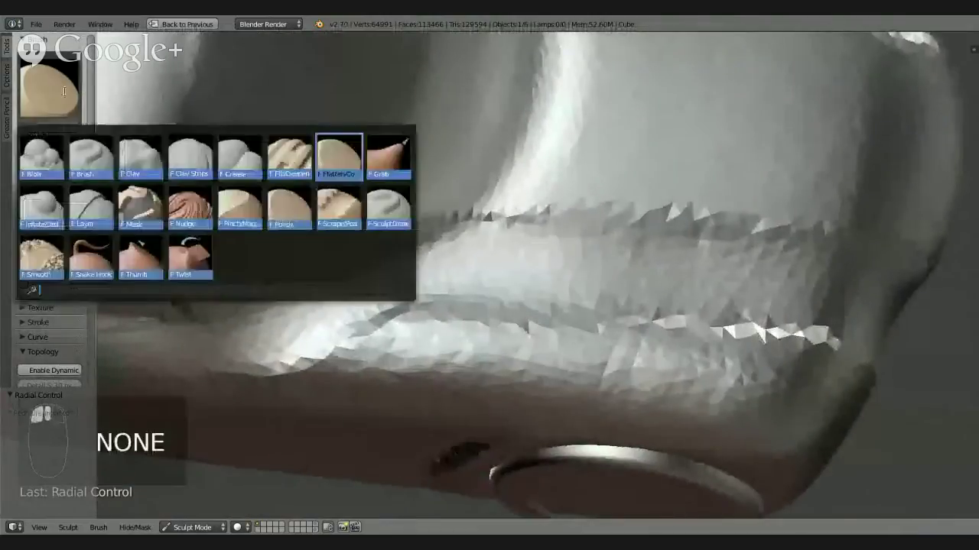
left_click(288, 207)
mouse_move(498, 269)
left_mouse_down()
mouse_move(826, 291)
mouse_move(764, 268)
mouse_move(580, 260)
mouse_move(871, 313)
mouse_move(467, 267)
left_mouse_up()
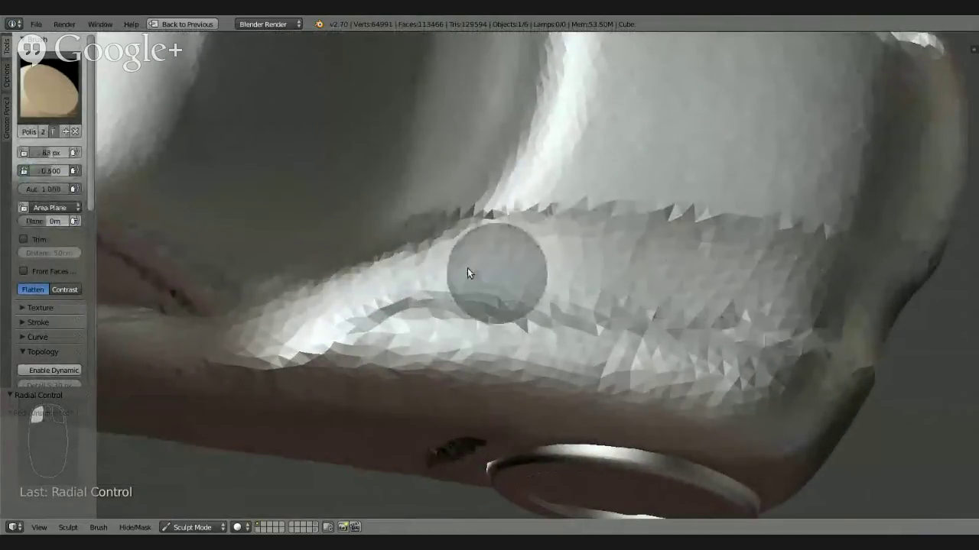
mouse_move(468, 267)
middle_mouse_down()
mouse_move(618, 313)
mouse_move(605, 334)
mouse_move(490, 354)
middle_mouse_up()
mouse_move(490, 354)
left_mouse_down()
mouse_move(803, 274)
mouse_move(436, 367)
mouse_move(835, 254)
left_mouse_up()
Polish the faceted nose around the front ends of the hood channels
mouse_move(795, 271)
middle_mouse_down()
mouse_move(698, 225)
mouse_move(800, 197)
mouse_move(919, 212)
mouse_move(634, 313)
mouse_move(642, 253)
mouse_move(628, 236)
mouse_move(614, 334)
mouse_move(615, 230)
mouse_move(613, 268)
mouse_move(636, 270)
mouse_move(646, 306)
mouse_move(619, 296)
mouse_move(646, 415)
mouse_move(663, 342)
middle_mouse_up()
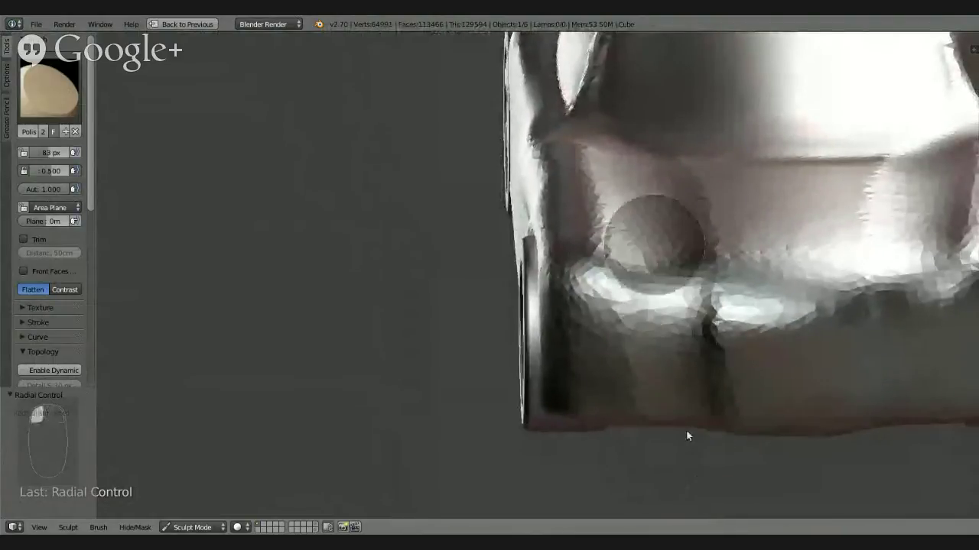
mouse_move(682, 361)
middle_mouse_down()
mouse_move(764, 376)
mouse_move(775, 422)
mouse_move(858, 376)
mouse_move(723, 350)
mouse_move(748, 349)
mouse_move(707, 322)
middle_mouse_up()
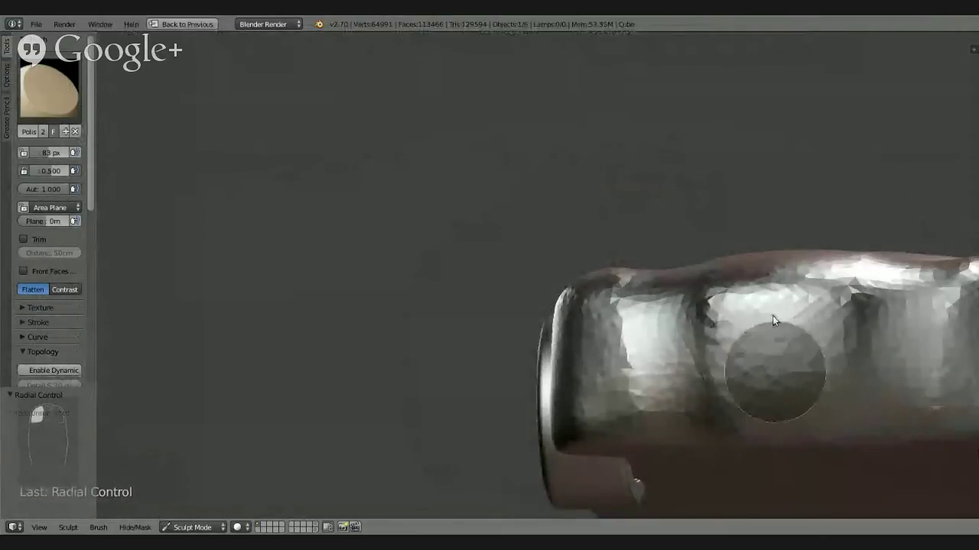
mouse_move(784, 376)
middle_mouse_down()
mouse_move(857, 417)
mouse_move(931, 369)
mouse_move(837, 354)
mouse_move(749, 322)
middle_mouse_up()
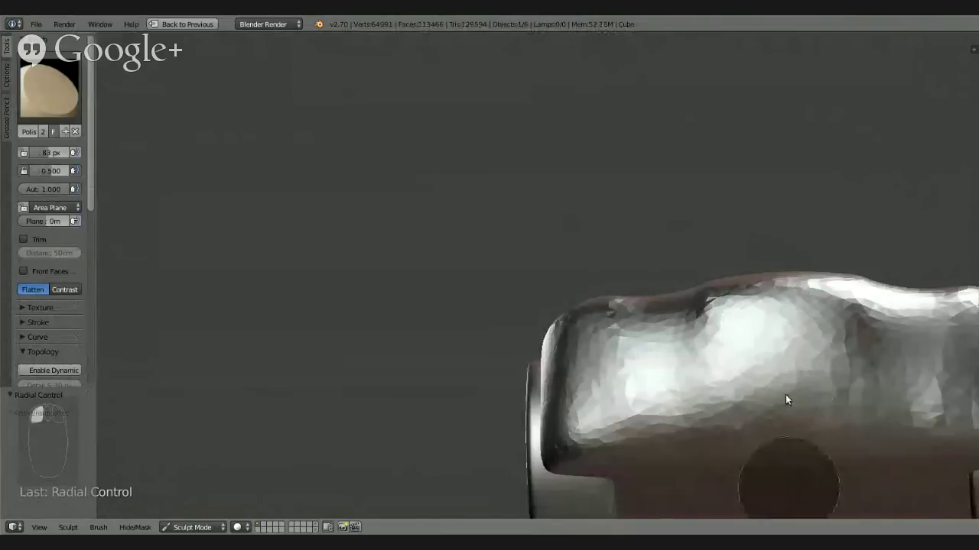
mouse_move(778, 380)
middle_mouse_down()
mouse_move(782, 487)
mouse_move(775, 415)
mouse_move(762, 484)
mouse_move(768, 384)
mouse_move(750, 321)
mouse_move(765, 288)
mouse_move(656, 249)
mouse_move(570, 200)
middle_mouse_up()
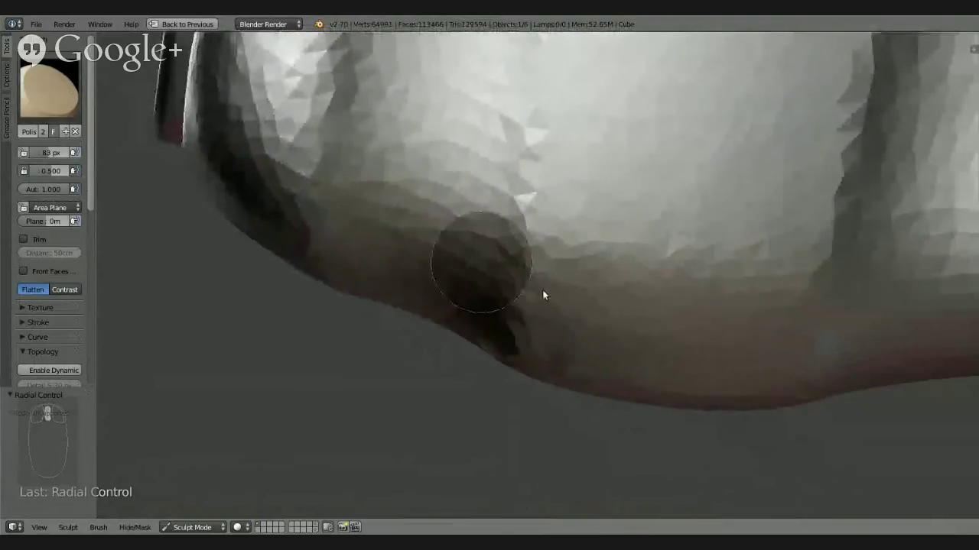
middle_click_drag(542, 290, 553, 254)
mouse_move(575, 256)
left_mouse_down()
mouse_move(605, 229)
mouse_move(652, 294)
mouse_move(616, 131)
mouse_move(578, 130)
mouse_move(719, 158)
mouse_move(778, 94)
left_mouse_up()
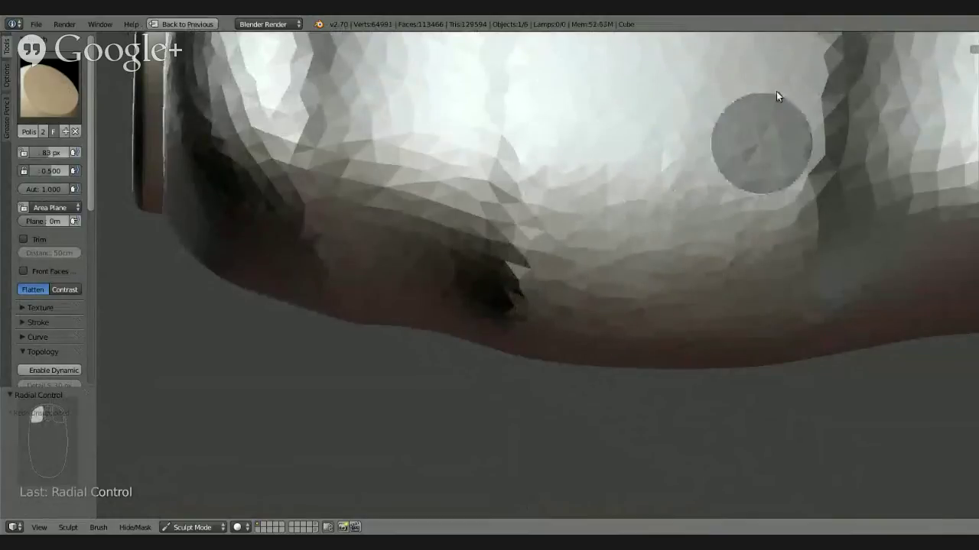
mouse_move(778, 94)
middle_mouse_down()
mouse_move(686, 183)
mouse_move(629, 153)
mouse_move(598, 153)
mouse_move(645, 212)
mouse_move(621, 236)
mouse_move(610, 325)
mouse_move(655, 301)
mouse_move(691, 227)
middle_mouse_up()
middle_click_drag(648, 320, 607, 162)
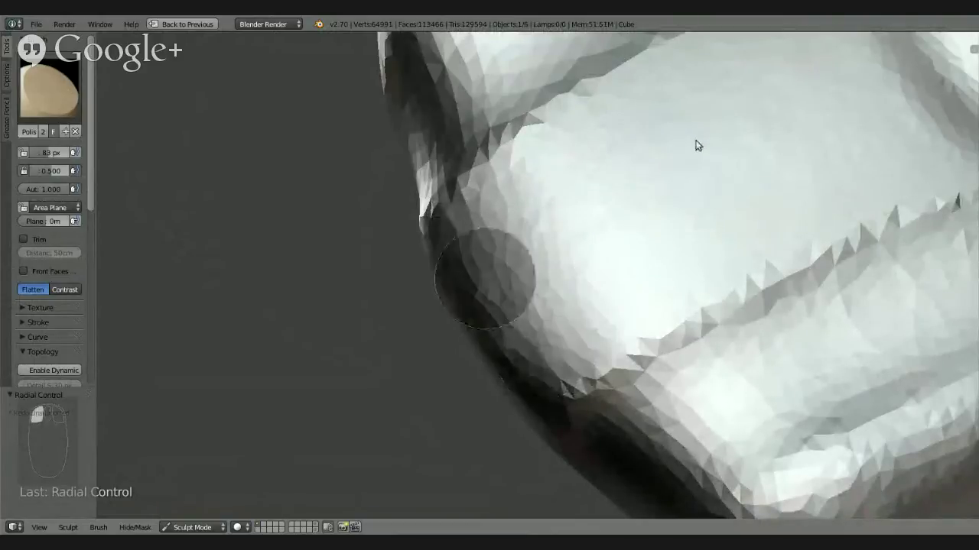
Polish the groove below the hood edge on the front face and smooth across to the outer corner
mouse_move(640, 227)
middle_mouse_down()
mouse_move(720, 101)
mouse_move(688, 105)
mouse_move(481, 327)
middle_mouse_up()
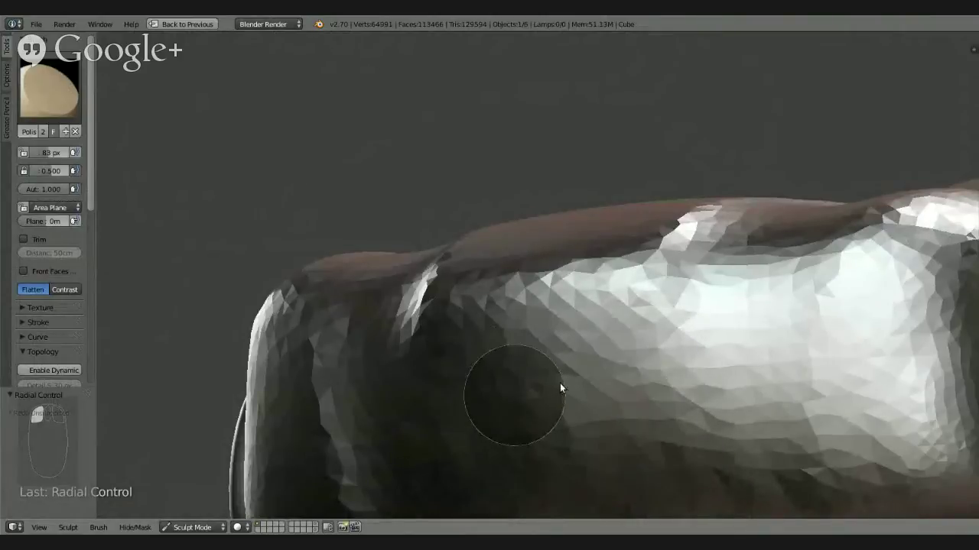
mouse_move(560, 386)
middle_mouse_down()
mouse_move(690, 423)
mouse_move(676, 414)
mouse_move(609, 424)
mouse_move(569, 340)
mouse_move(501, 332)
mouse_move(523, 350)
middle_mouse_up()
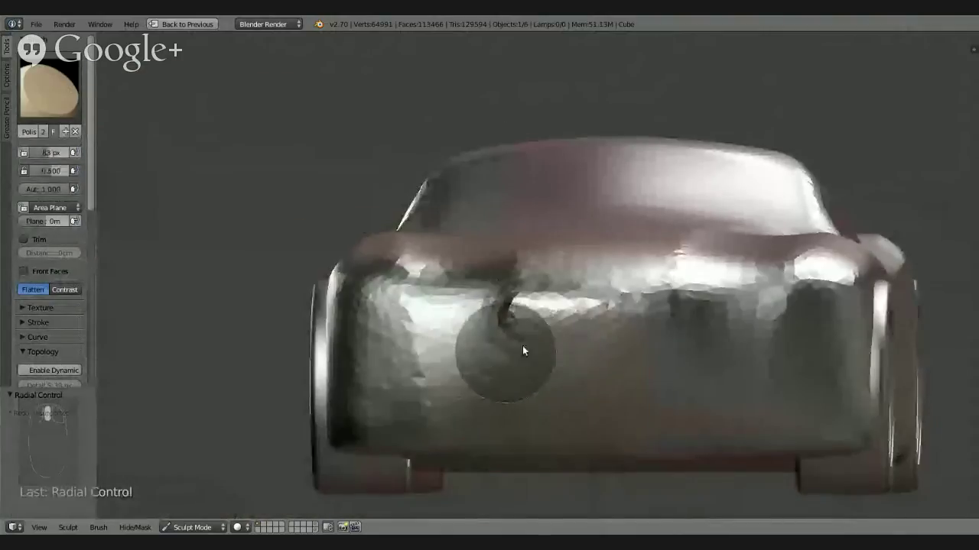
mouse_move(523, 350)
left_mouse_down()
mouse_move(465, 437)
mouse_move(432, 435)
mouse_move(421, 354)
mouse_move(400, 447)
mouse_move(411, 335)
mouse_move(384, 344)
mouse_move(354, 437)
mouse_move(378, 338)
mouse_move(368, 383)
left_mouse_up()
mouse_move(849, 352)
left_mouse_down()
mouse_move(808, 438)
mouse_move(756, 483)
mouse_move(731, 495)
mouse_move(710, 461)
mouse_move(826, 418)
mouse_move(719, 505)
mouse_move(864, 423)
left_mouse_up()
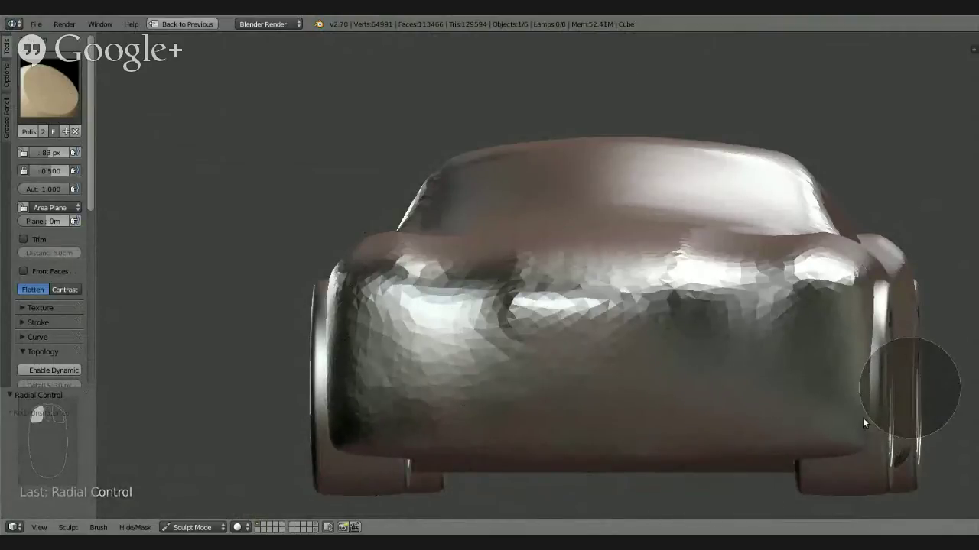
middle_click_drag(787, 439, 747, 385)
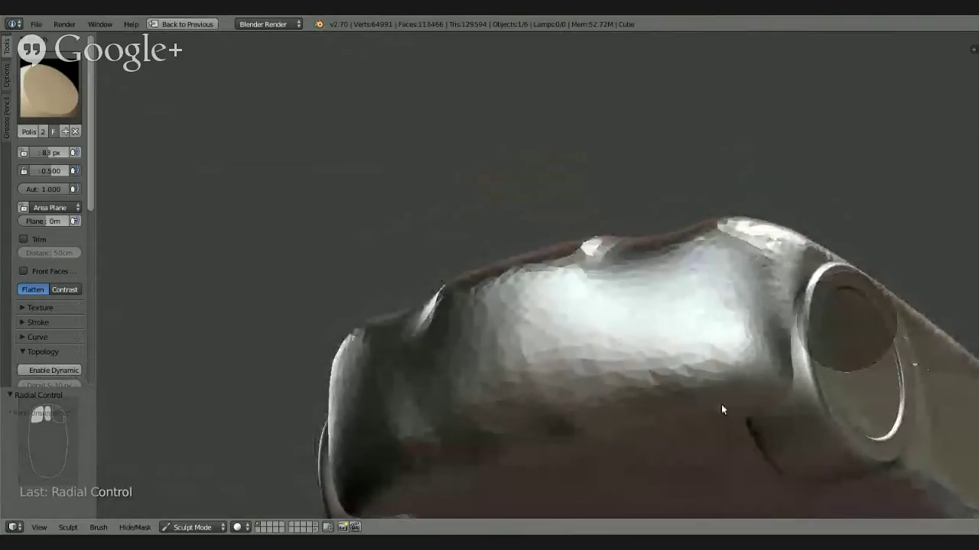
Switch to the Flatten brush and even out the rough rear end of the fender channel near the windshield
left_click(49, 90)
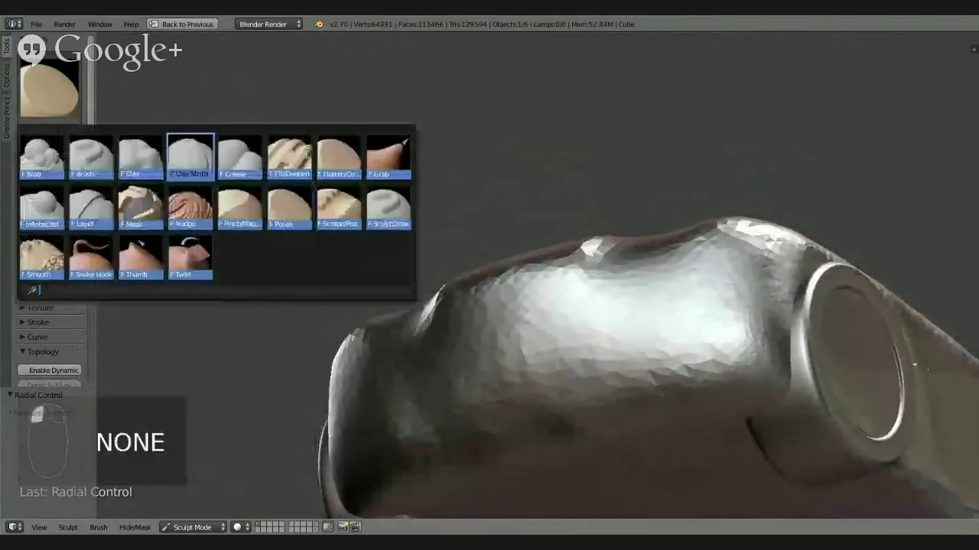
left_click(351, 175)
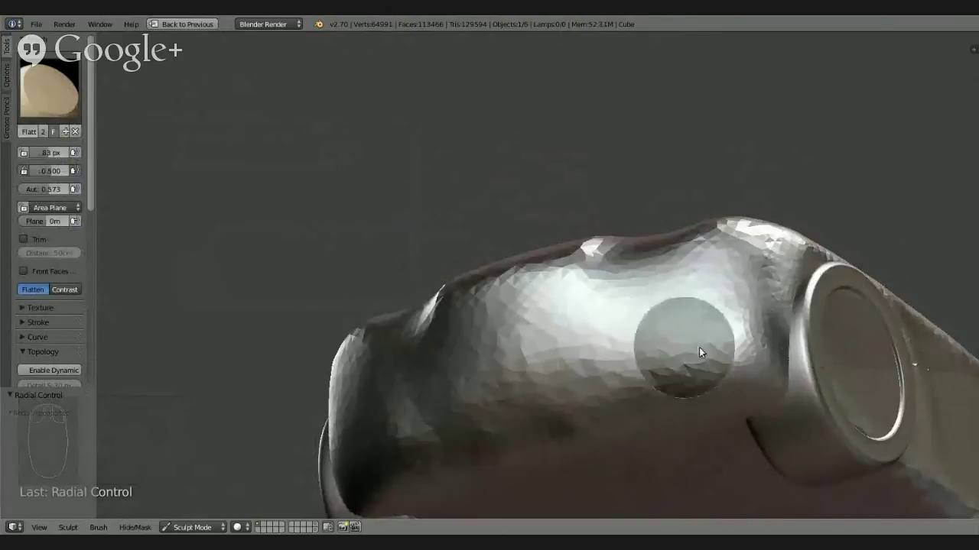
mouse_move(699, 350)
middle_mouse_down()
mouse_move(719, 414)
mouse_move(727, 400)
mouse_move(749, 415)
mouse_move(636, 383)
mouse_move(622, 394)
middle_mouse_up()
middle_click_drag(666, 308, 485, 383, "shift")
scroll(521, 354, "up", 1)
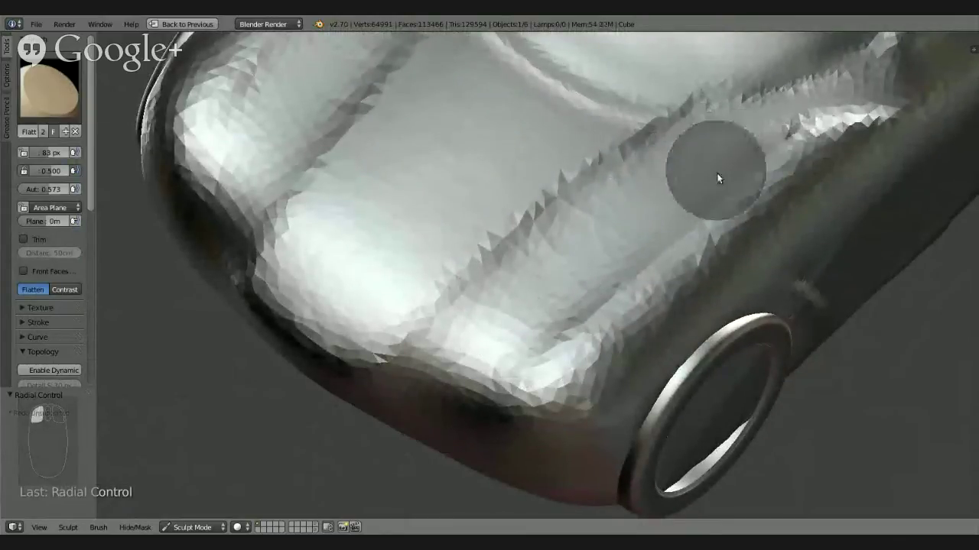
scroll(758, 122, "up", 3)
mouse_move(759, 124)
middle_mouse_down()
mouse_move(576, 270)
mouse_move(480, 283)
middle_mouse_up()
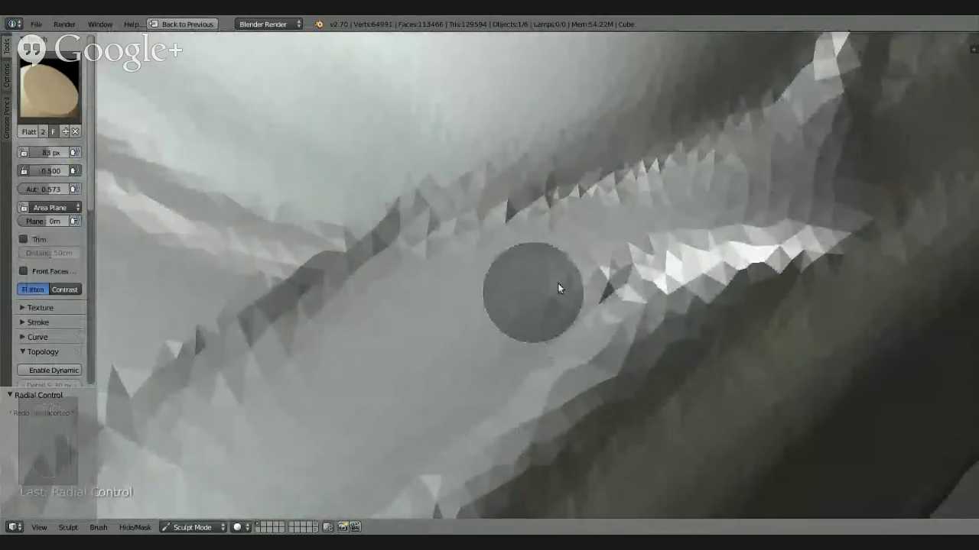
mouse_move(553, 293)
left_mouse_down()
mouse_move(913, 193)
mouse_move(688, 236)
left_mouse_up()
mouse_move(612, 209)
middle_mouse_down()
mouse_move(710, 181)
mouse_move(695, 182)
middle_mouse_up()
Examine the hood, windshield, nose and sides of the car body from several angles for remaining rough areas
scroll(695, 183, "down", 5)
mouse_move(594, 384)
middle_mouse_down()
mouse_move(596, 367)
mouse_move(613, 429)
mouse_move(619, 416)
mouse_move(587, 395)
middle_mouse_up()
scroll(607, 419, "up", 4)
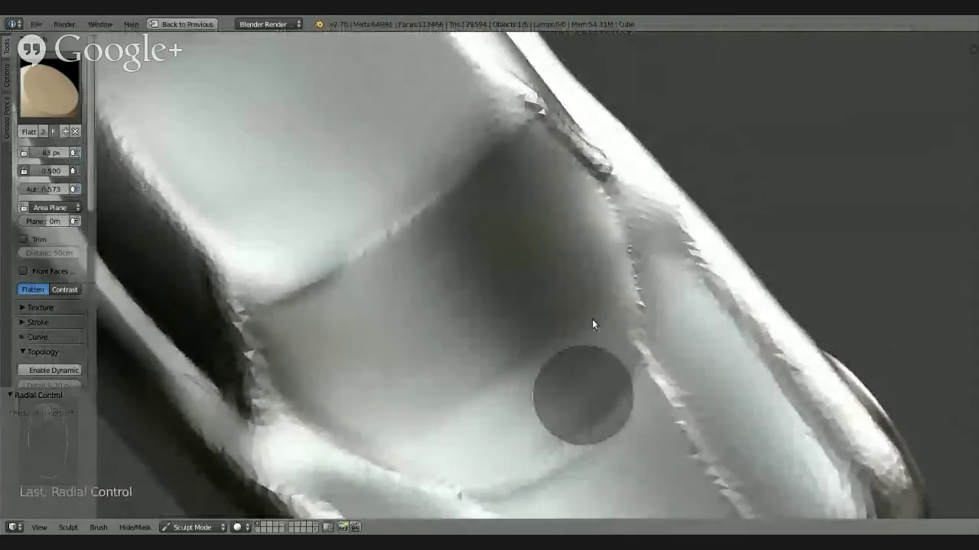
scroll(623, 287, "up", 4)
middle_click_drag(622, 287, 584, 397)
scroll(583, 397, "down", 5)
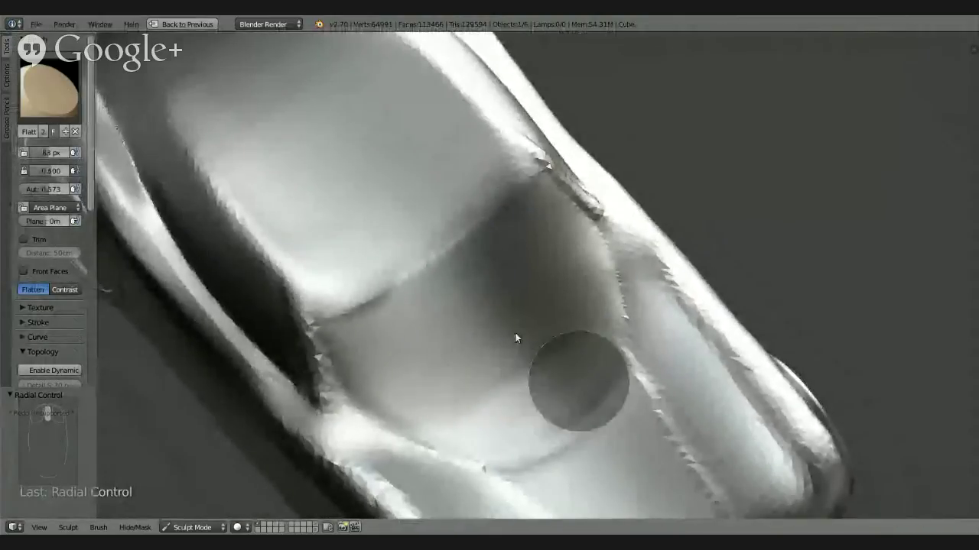
middle_click_drag(518, 336, 524, 289)
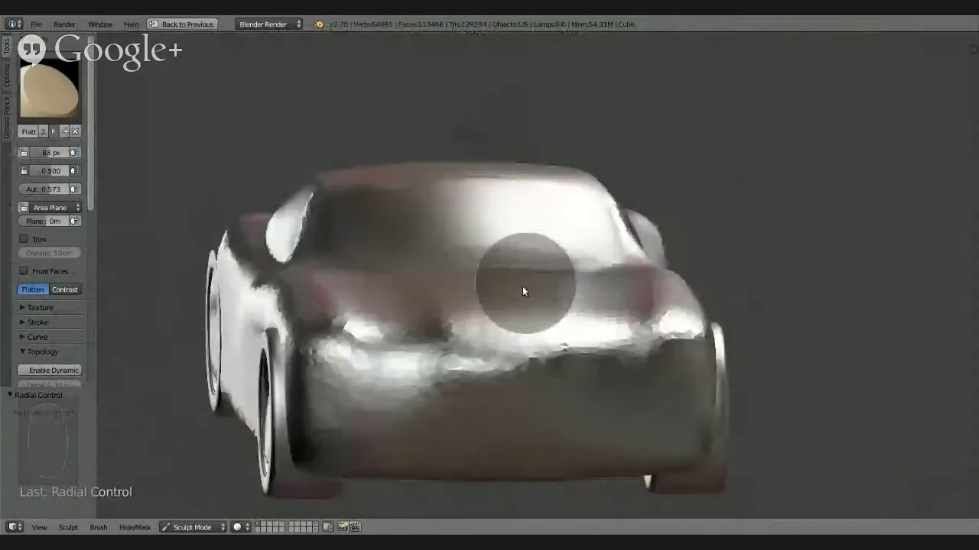
scroll(514, 333, "up", 3)
middle_click_drag(515, 330, 481, 320)
scroll(565, 210, "up", 5)
scroll(484, 388, "down", 7)
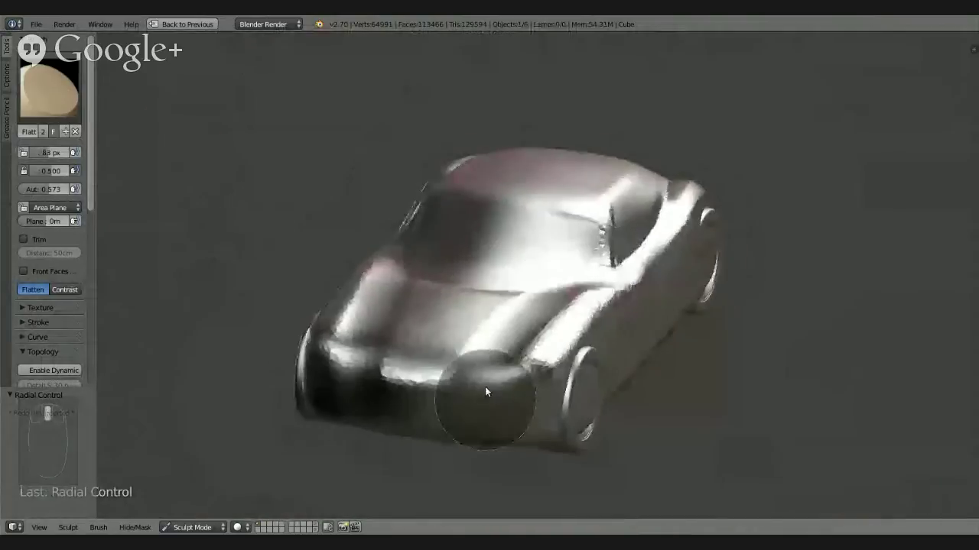
middle_click_drag(485, 387, 517, 336)
scroll(535, 267, "up", 5)
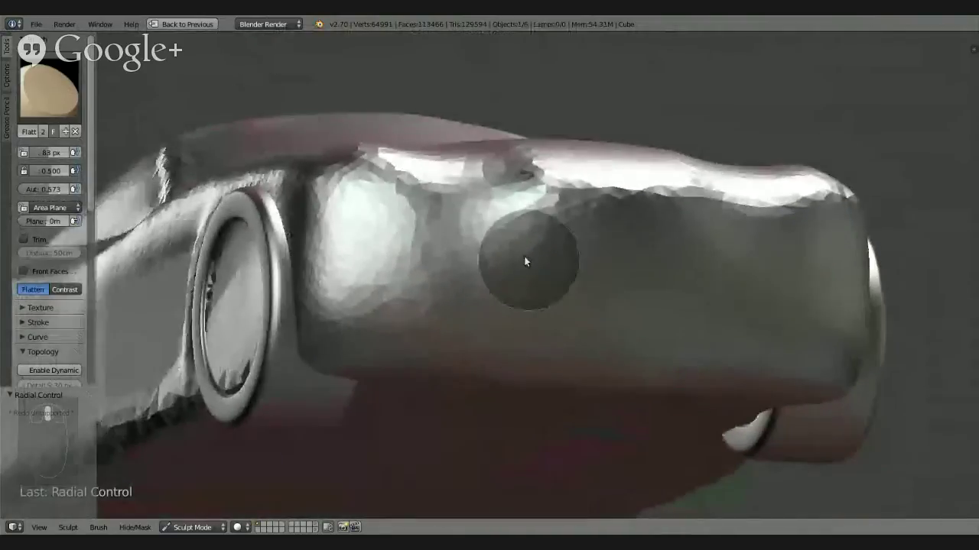
mouse_move(524, 260)
middle_mouse_down()
mouse_move(488, 305)
mouse_move(463, 299)
mouse_move(545, 333)
mouse_move(655, 332)
mouse_move(640, 301)
mouse_move(640, 204)
mouse_move(610, 318)
mouse_move(609, 382)
mouse_move(622, 267)
middle_mouse_up()
scroll(532, 280, "up", 3)
scroll(528, 287, "down", 3)
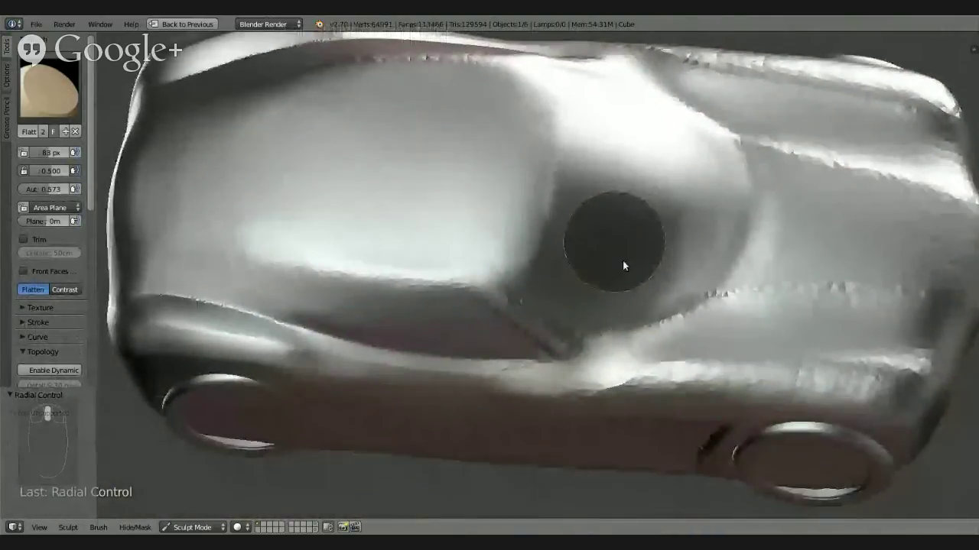
Flatten the rough surface where the windshield pillar meets the fender and side window
scroll(655, 289, "up", 4)
scroll(655, 284, "up", 1)
mouse_move(622, 391)
left_mouse_down()
mouse_move(510, 432)
mouse_move(740, 378)
mouse_move(483, 419)
mouse_move(786, 336)
mouse_move(524, 405)
left_mouse_up()
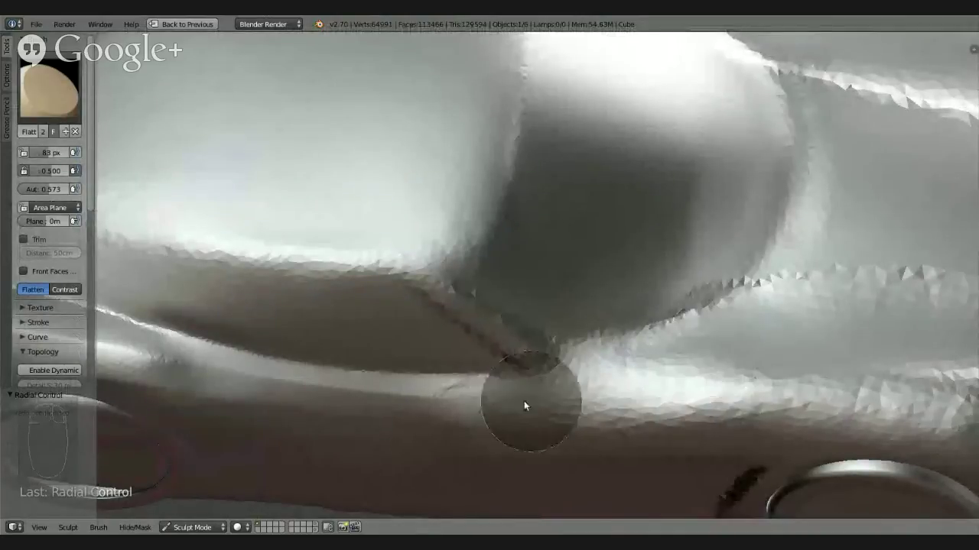
mouse_move(850, 323)
middle_mouse_down()
mouse_move(734, 273)
mouse_move(700, 244)
mouse_move(690, 253)
mouse_move(851, 254)
mouse_move(765, 265)
middle_mouse_up()
mouse_move(625, 382)
middle_mouse_down()
mouse_move(677, 325)
mouse_move(645, 369)
mouse_move(634, 358)
middle_mouse_up()
mouse_move(581, 386)
middle_mouse_down()
mouse_move(752, 308)
mouse_move(628, 356)
mouse_move(646, 360)
mouse_move(663, 324)
mouse_move(699, 314)
mouse_move(718, 237)
mouse_move(527, 415)
mouse_move(559, 314)
mouse_move(549, 302)
middle_mouse_up()
mouse_move(448, 155)
left_mouse_down()
mouse_move(485, 369)
mouse_move(440, 119)
mouse_move(431, 142)
left_mouse_up()
middle_click_drag(530, 367, 592, 283)
mouse_move(530, 400)
middle_mouse_down()
mouse_move(563, 367)
mouse_move(418, 440)
mouse_move(439, 415)
mouse_move(616, 324)
mouse_move(561, 181)
mouse_move(620, 273)
mouse_move(337, 461)
mouse_move(614, 343)
mouse_move(591, 255)
mouse_move(555, 190)
mouse_move(553, 245)
mouse_move(553, 222)
mouse_move(573, 245)
mouse_move(613, 162)
mouse_move(601, 207)
mouse_move(461, 395)
mouse_move(570, 286)
mouse_move(513, 352)
mouse_move(611, 230)
middle_mouse_up()
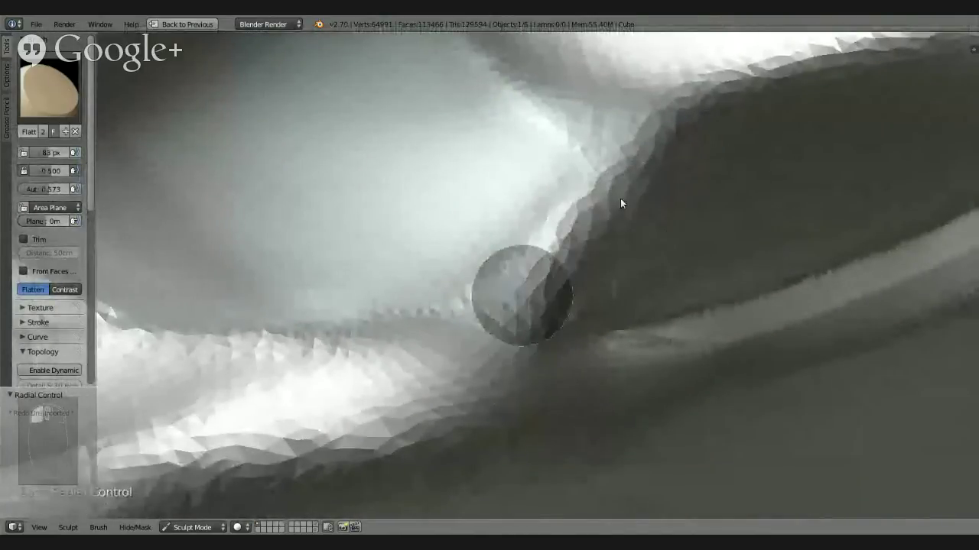
mouse_move(476, 375)
middle_mouse_down()
mouse_move(513, 214)
mouse_move(490, 239)
mouse_move(504, 299)
mouse_move(629, 224)
mouse_move(539, 273)
mouse_move(535, 237)
middle_mouse_up()
Switch to the basic Brush sculpting brush and enable dynamic topology for the car body
left_click(65, 104)
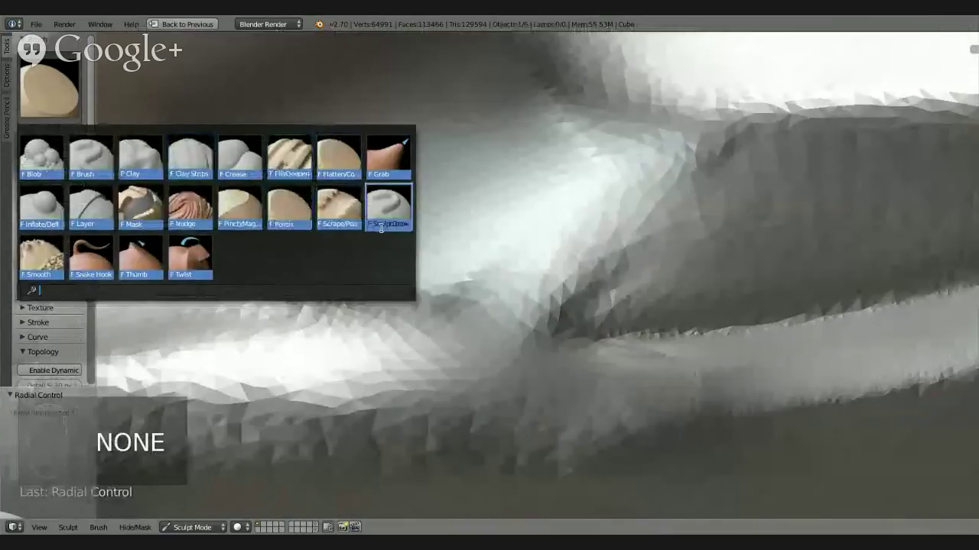
left_click(109, 167)
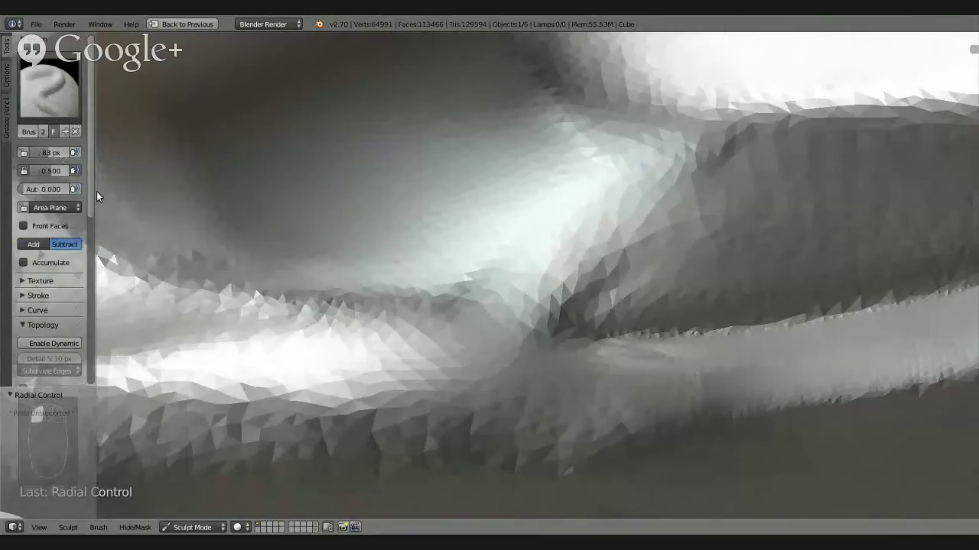
scroll(88, 210, "down", 8)
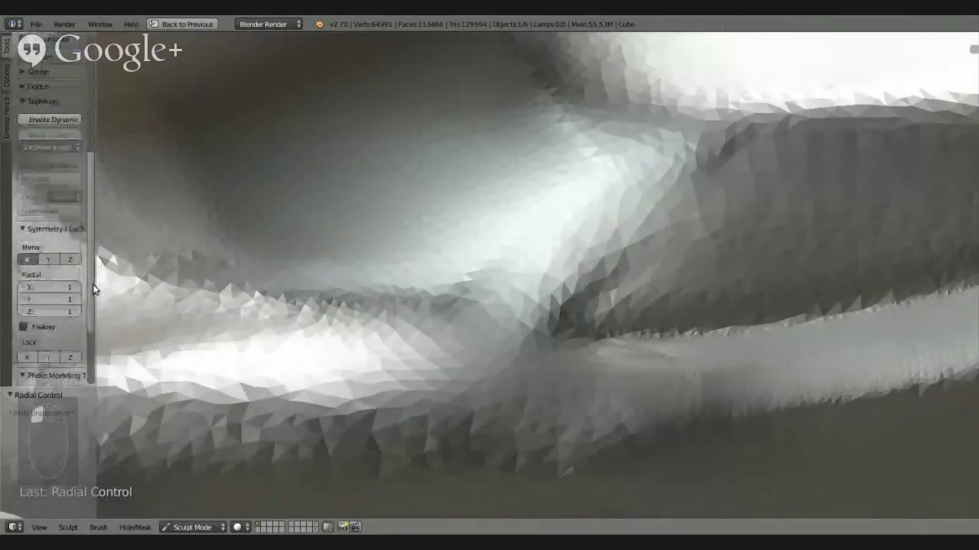
scroll(55, 201, "up", 1)
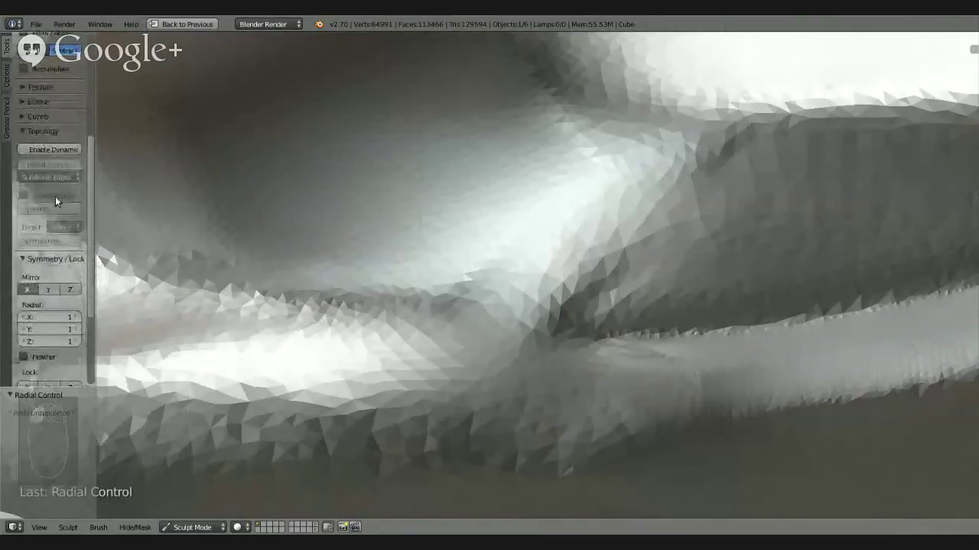
left_click(53, 150)
left_click(22, 134)
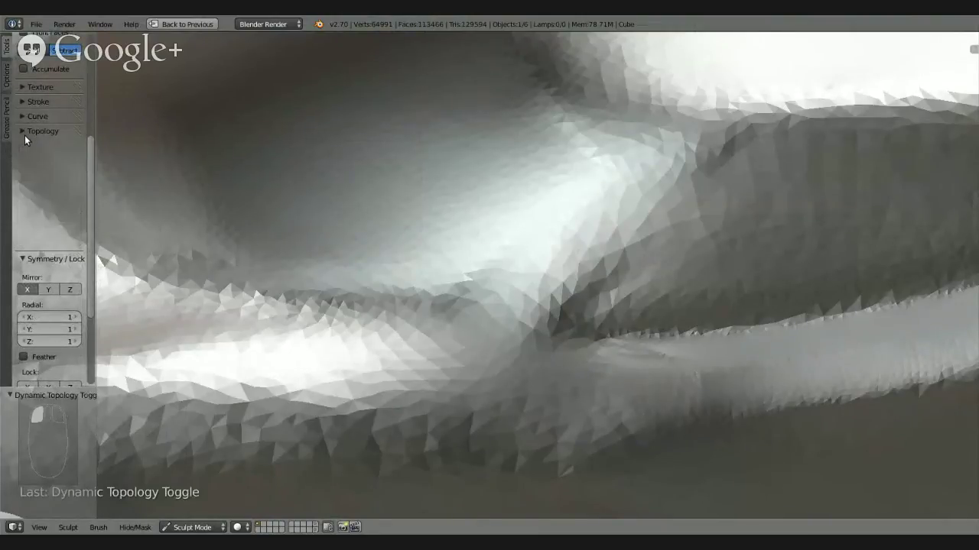
left_click(22, 134)
left_click(43, 150)
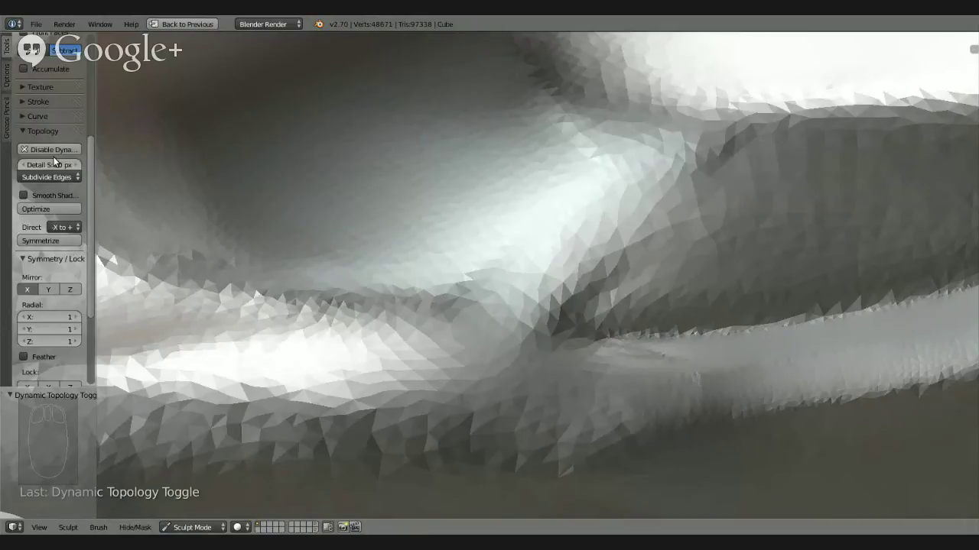
Reshape the brush falloff curve into a low, flat line that drops off only near its outer end
left_click(23, 117)
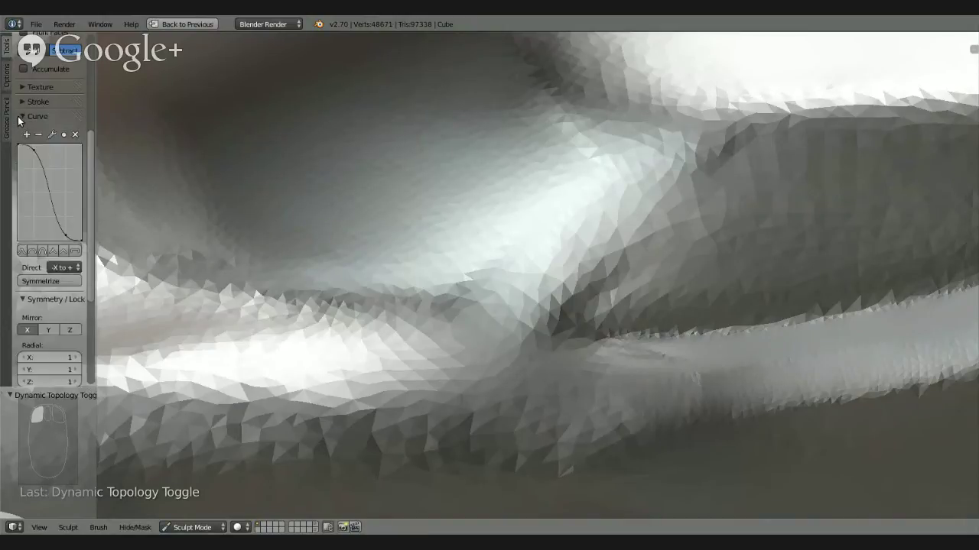
left_click(34, 153)
left_click(77, 135)
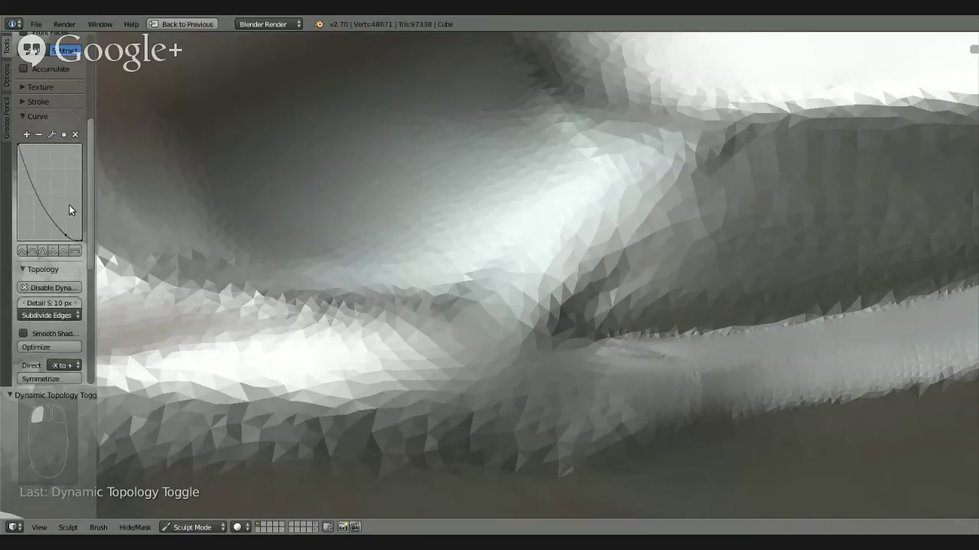
left_click(65, 232)
left_click(75, 136)
left_click_drag(19, 148, 51, 175)
left_click_drag(64, 237, 73, 230)
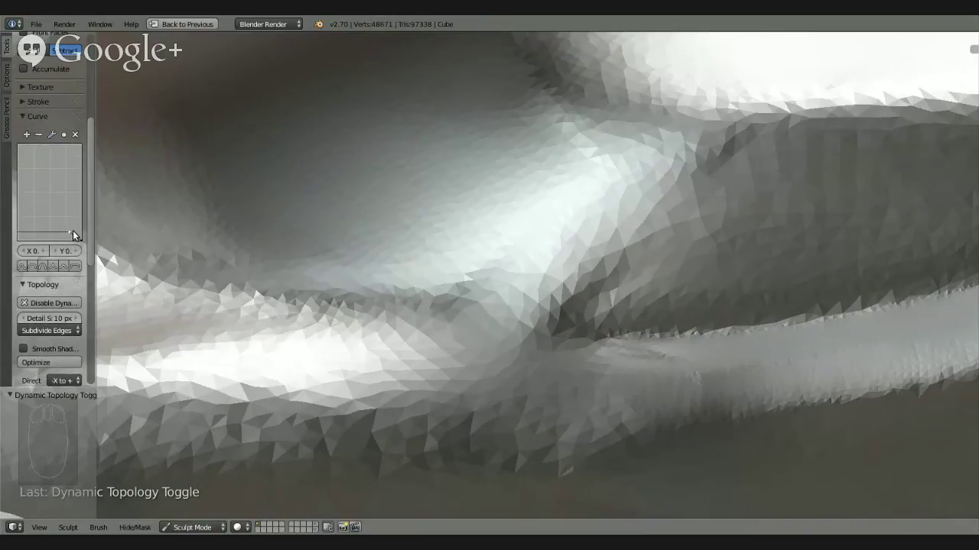
Try the reshaped brush near the front corner of the side window in side view and undo the stroke
mouse_move(558, 316)
middle_mouse_down()
mouse_move(531, 323)
mouse_move(537, 360)
mouse_move(498, 276)
middle_mouse_up()
key("KP_3")
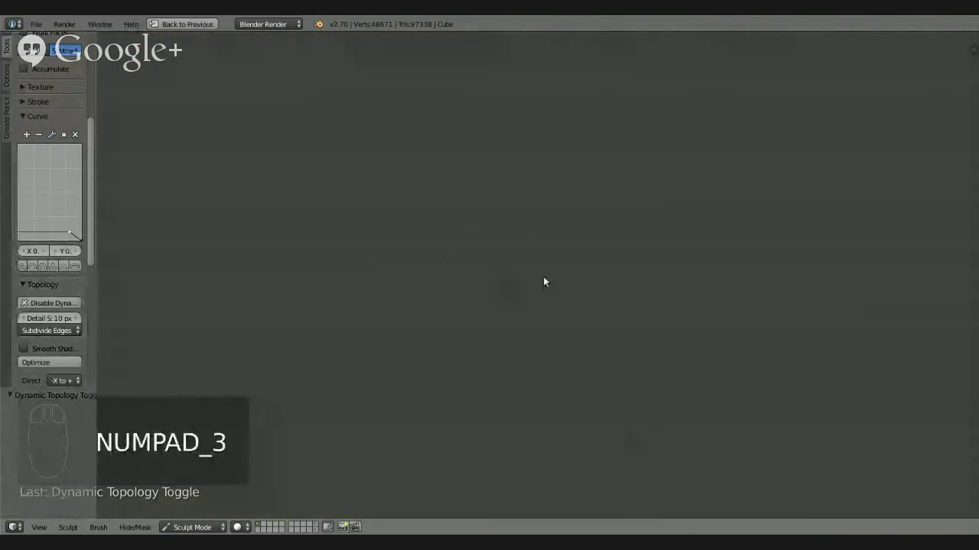
middle_click_drag(377, 157, 486, 381, "shift")
middle_click_drag(368, 168, 505, 359, "shift")
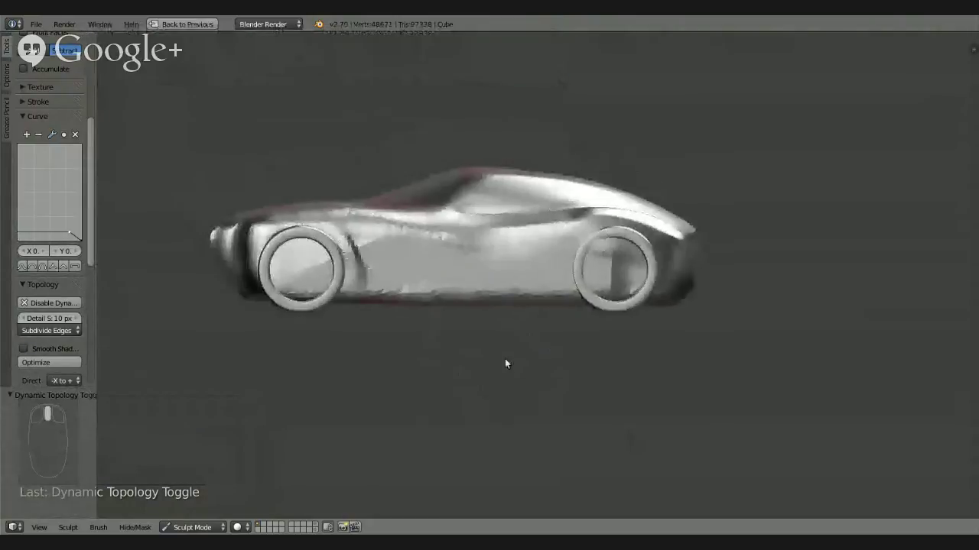
scroll(475, 252, "up", 2)
scroll(474, 251, "up", 3)
middle_click_drag(475, 252, 479, 400, "shift")
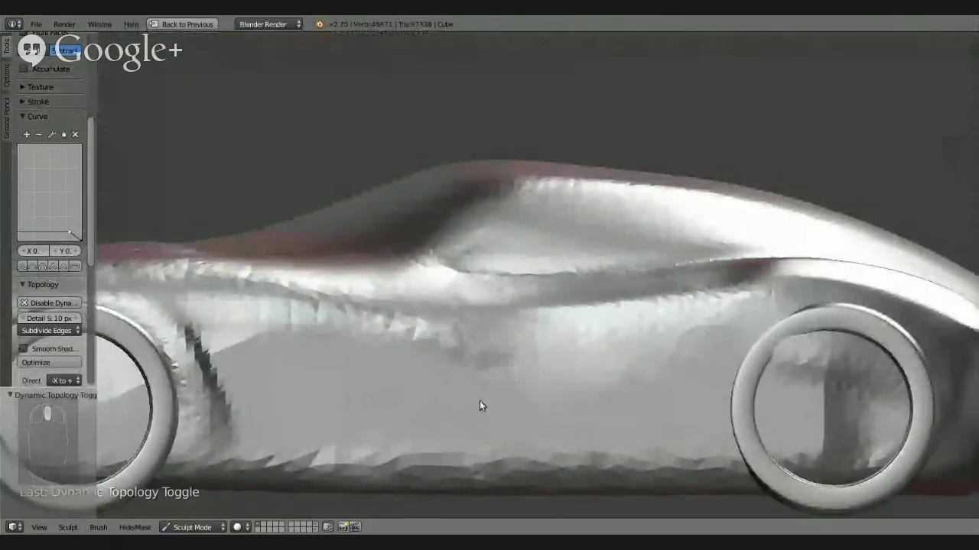
scroll(477, 292, "up", 2)
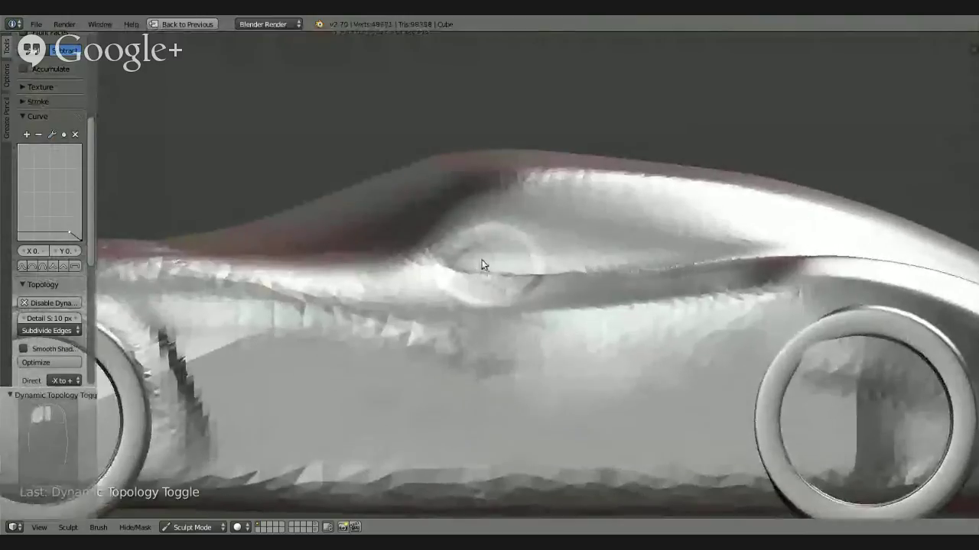
key("ctrl+z")
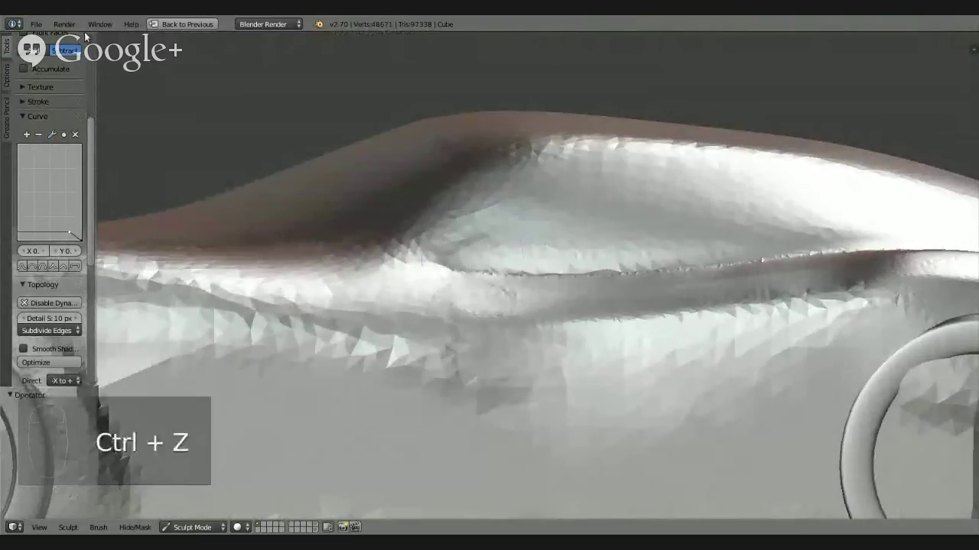
Shrink the brush to a small radius and carve a thin groove along the front edge of the side window
left_click(6, 73)
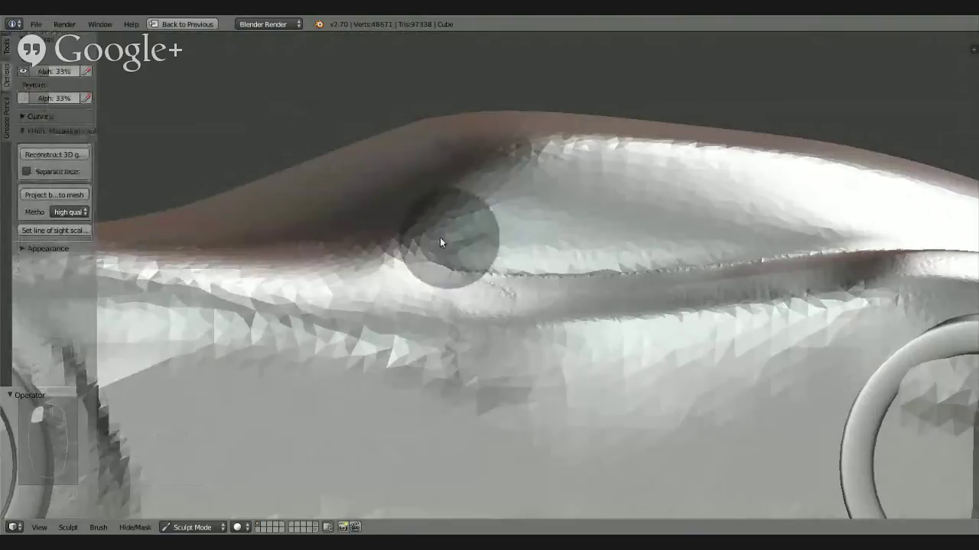
key("f")
left_click(430, 257)
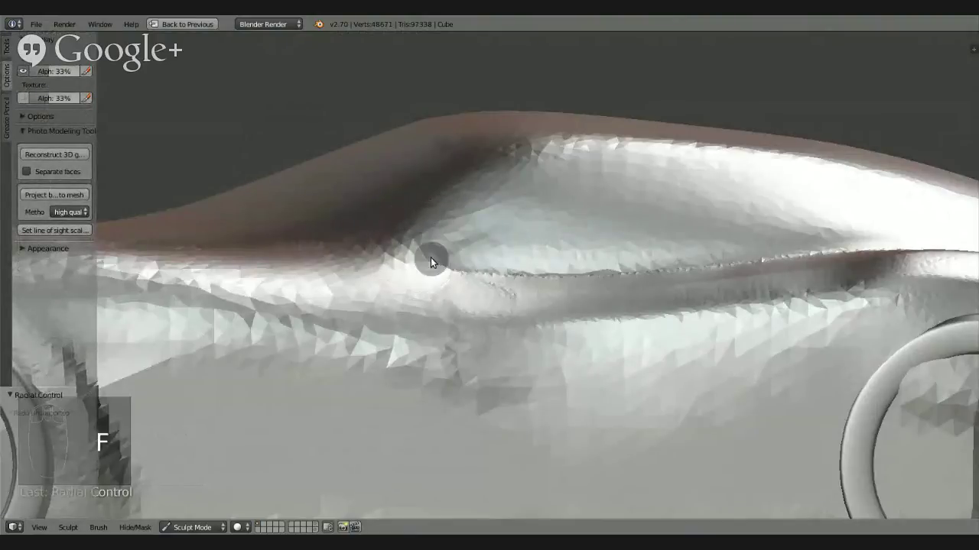
key("f")
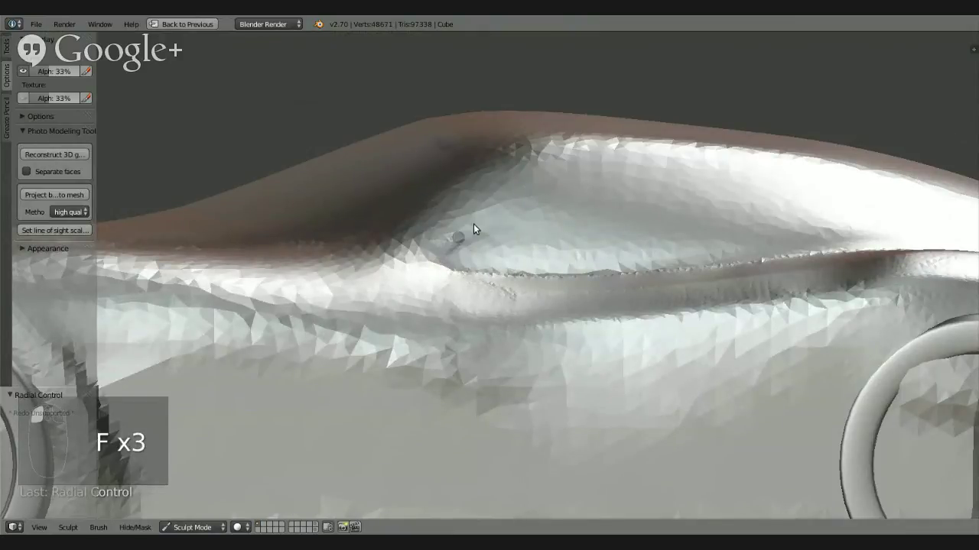
left_click_drag(529, 172, 445, 244)
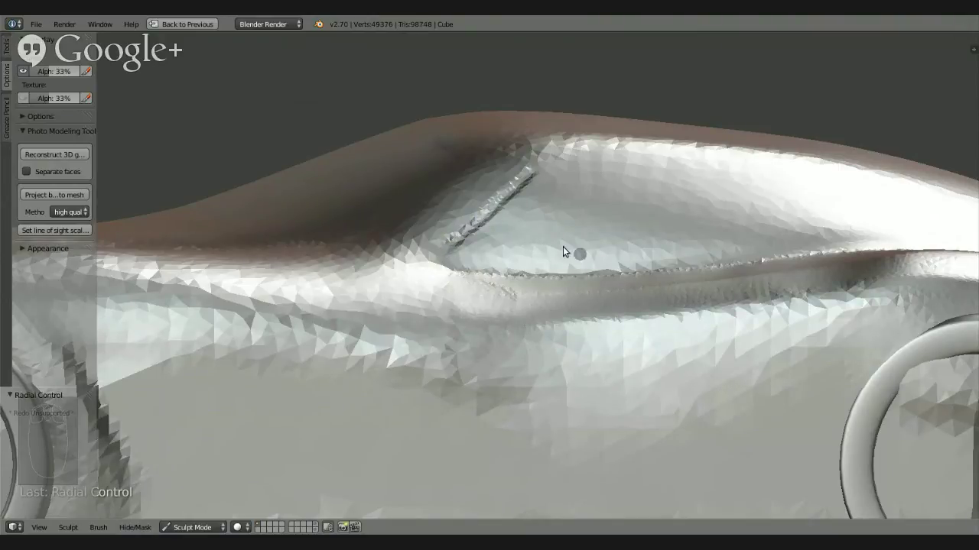
Turn on smooth stroke and carve a groove along the side window's upper edge, joining it to the front-edge groove
scroll(547, 260, "up", 3)
mouse_move(549, 285)
middle_mouse_down()
mouse_move(564, 301)
mouse_move(586, 284)
mouse_move(485, 324)
mouse_move(498, 295)
middle_mouse_up()
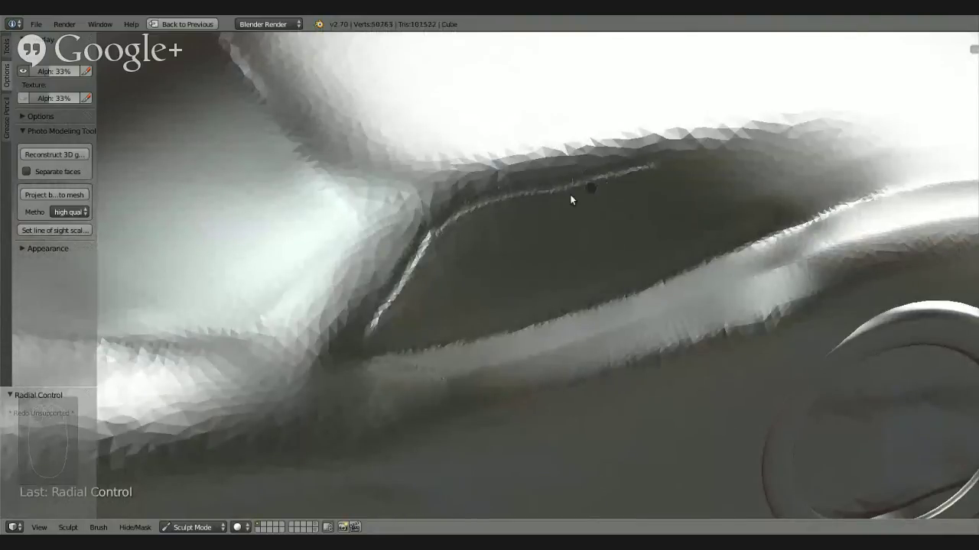
key("ctrl+z")
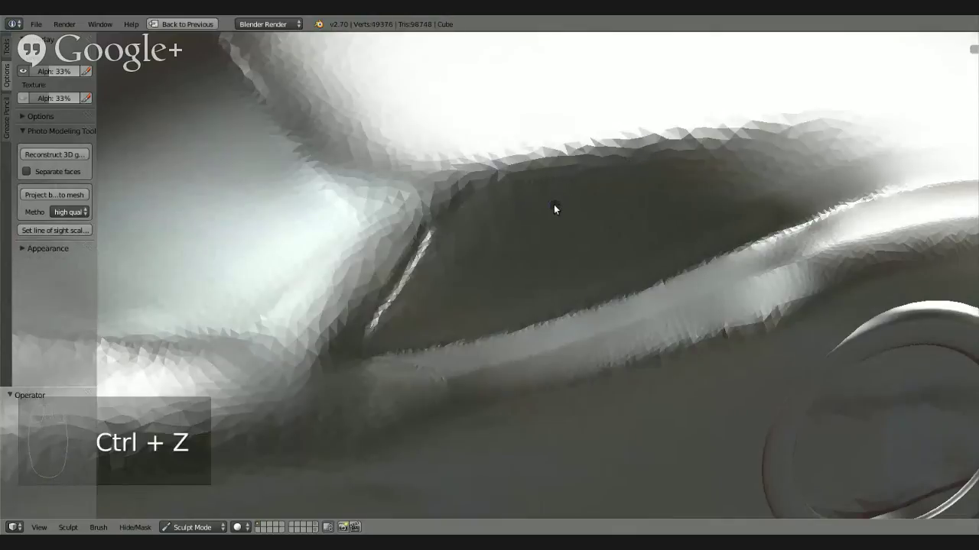
key("shift+s")
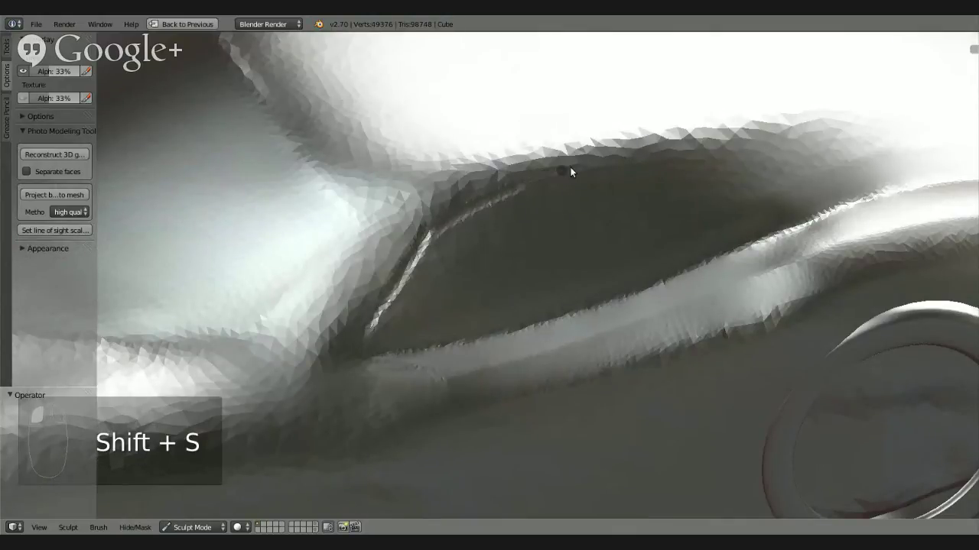
left_click_drag(612, 168, 656, 163)
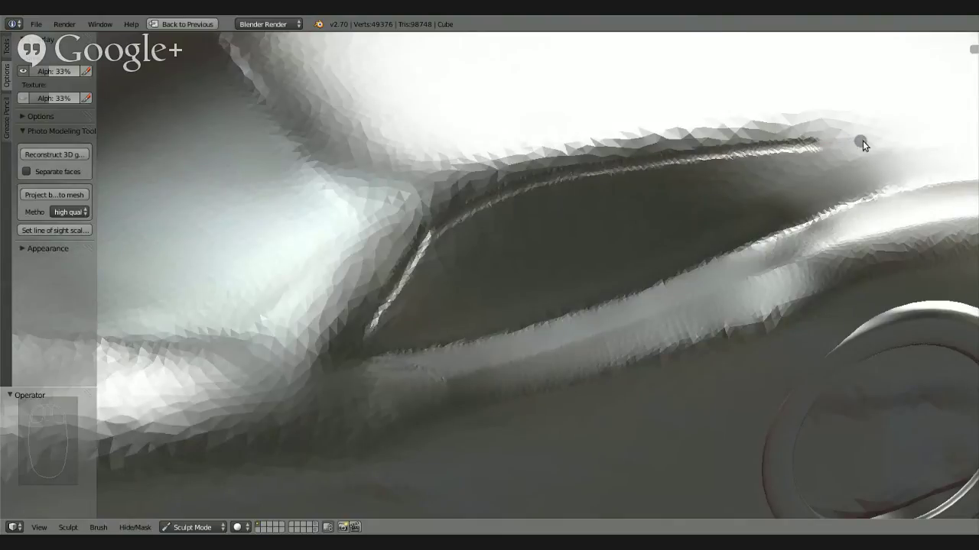
middle_click_drag(464, 196, 412, 192)
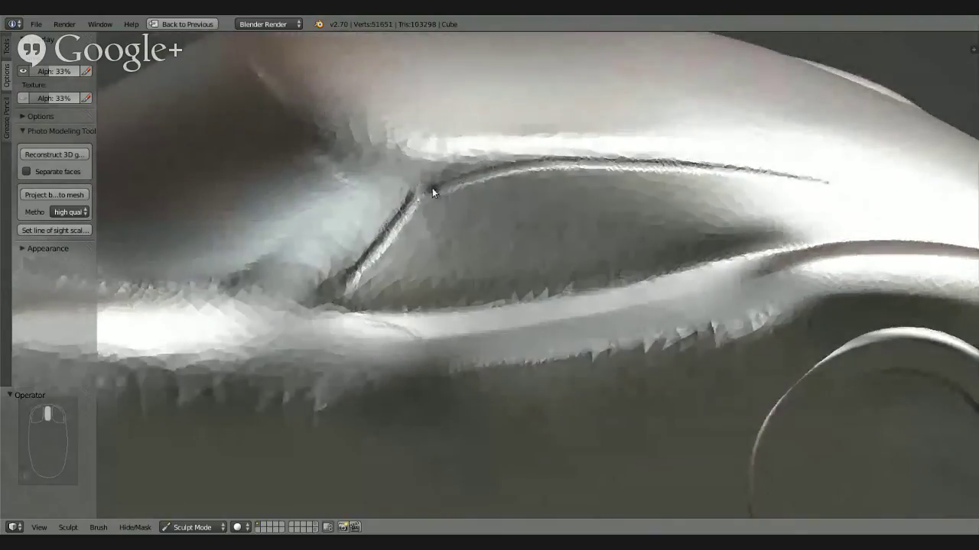
left_click_drag(411, 202, 390, 235)
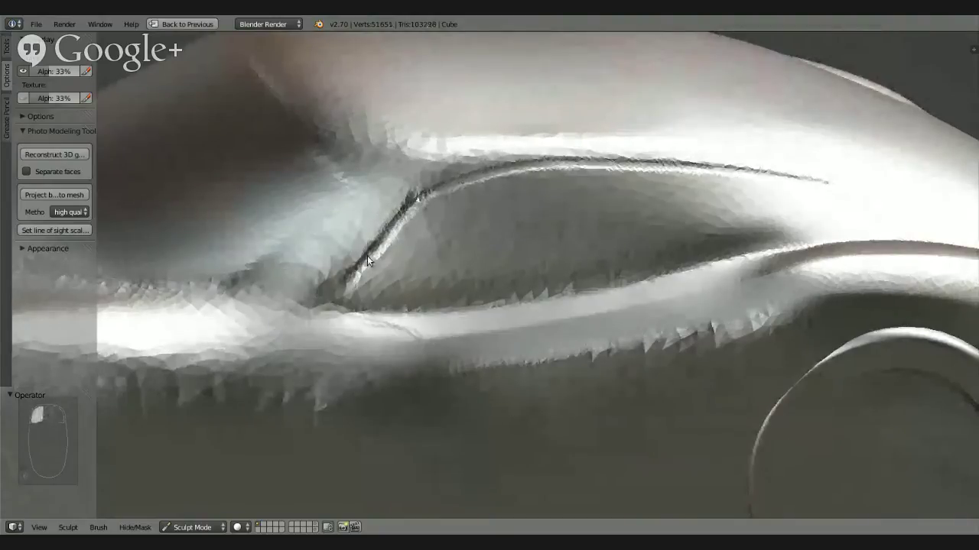
Carve a groove across the windshield's top edge where it meets the roof
mouse_move(363, 300)
middle_mouse_down()
mouse_move(376, 288)
mouse_move(308, 294)
middle_mouse_up()
scroll(410, 303, "down", 10)
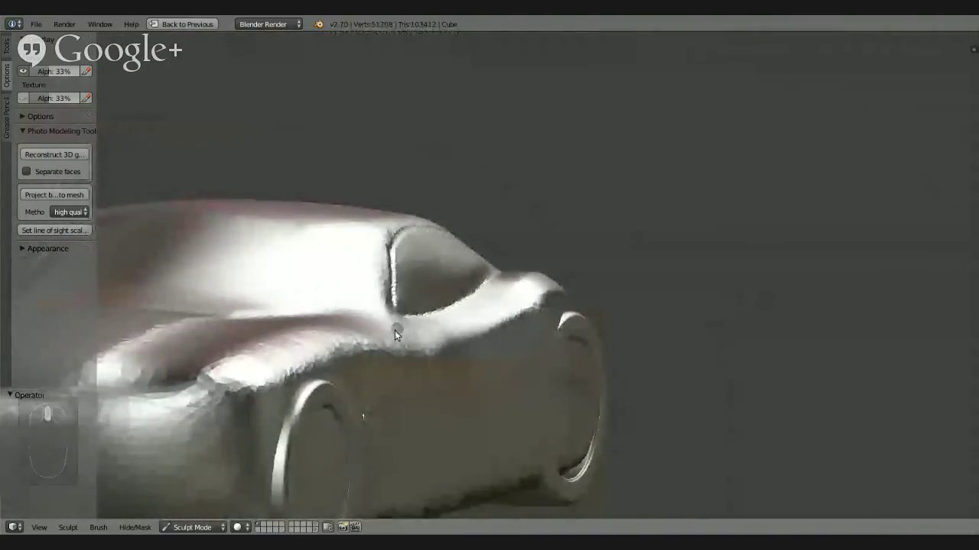
scroll(395, 330, "up", 10)
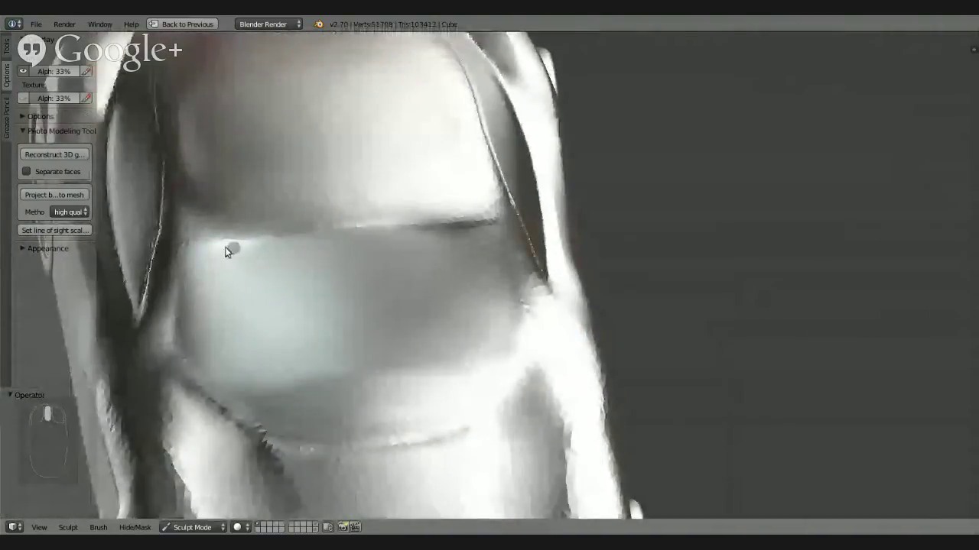
mouse_move(195, 248)
left_mouse_down()
mouse_move(513, 221)
mouse_move(497, 218)
left_mouse_up()
Carve a continuous curved groove around the sides and base of the windshield
scroll(257, 307, "up", 1)
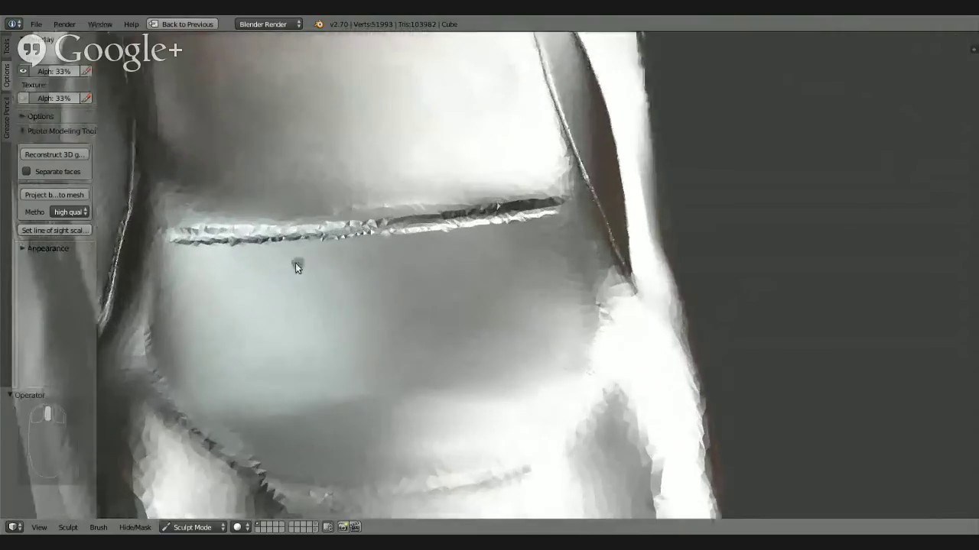
middle_click_drag(259, 269, 437, 256, "shift")
scroll(437, 256, "up", 1)
scroll(364, 249, "up", 1)
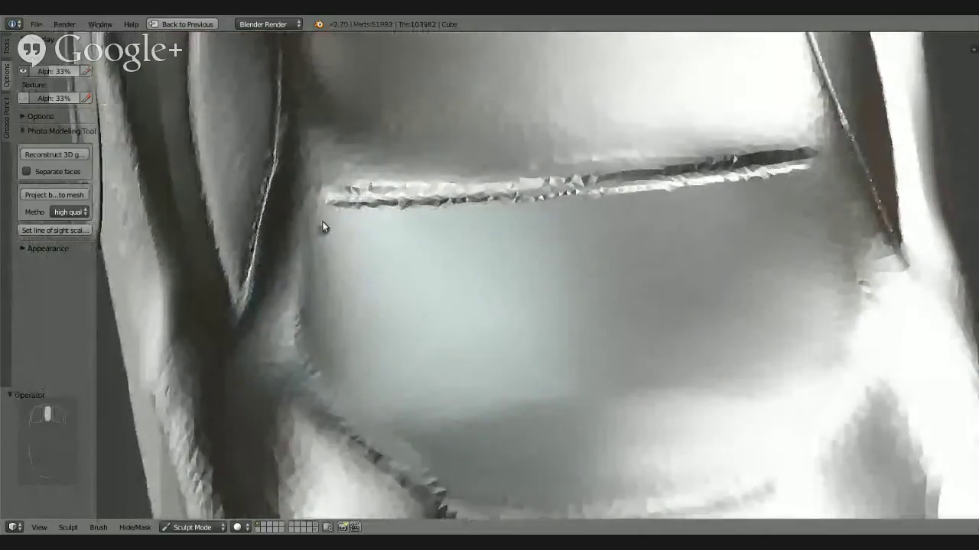
mouse_move(314, 205)
left_mouse_down()
mouse_move(293, 348)
mouse_move(301, 389)
mouse_move(334, 423)
mouse_move(424, 472)
mouse_move(550, 502)
mouse_move(640, 497)
mouse_move(720, 468)
left_mouse_up()
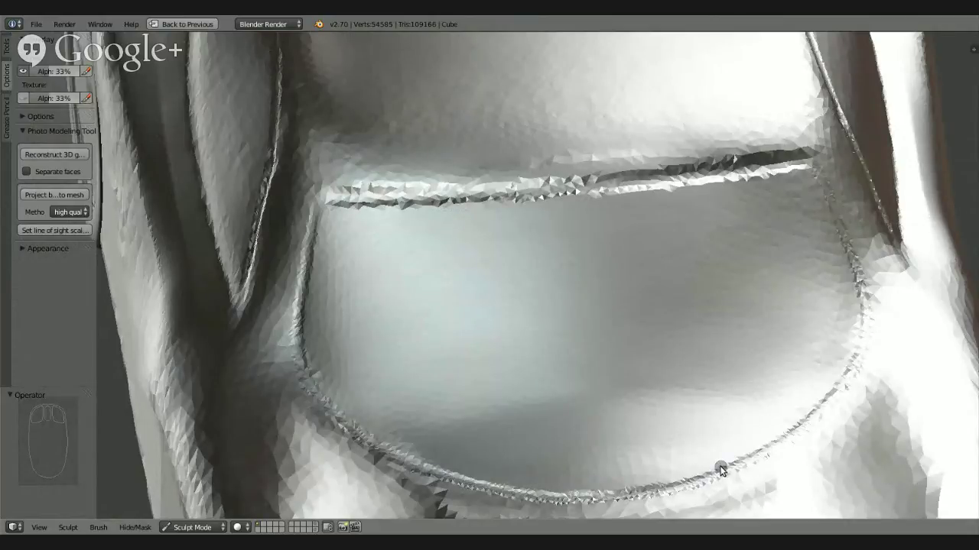
Try carving the side window's rear edge down from the end of its upper groove, and undo the stroke
mouse_move(560, 292)
middle_mouse_down()
mouse_move(504, 260)
mouse_move(492, 355)
mouse_move(542, 380)
mouse_move(632, 341)
mouse_move(706, 299)
mouse_move(713, 283)
mouse_move(481, 331)
mouse_move(415, 332)
mouse_move(362, 351)
mouse_move(494, 313)
mouse_move(564, 324)
mouse_move(635, 313)
mouse_move(619, 315)
middle_mouse_up()
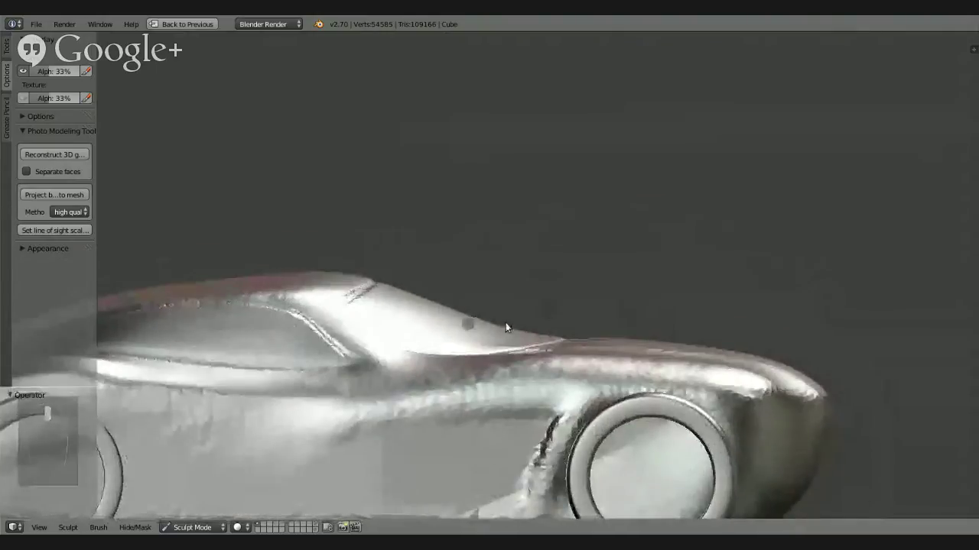
middle_click_drag(505, 327, 510, 289)
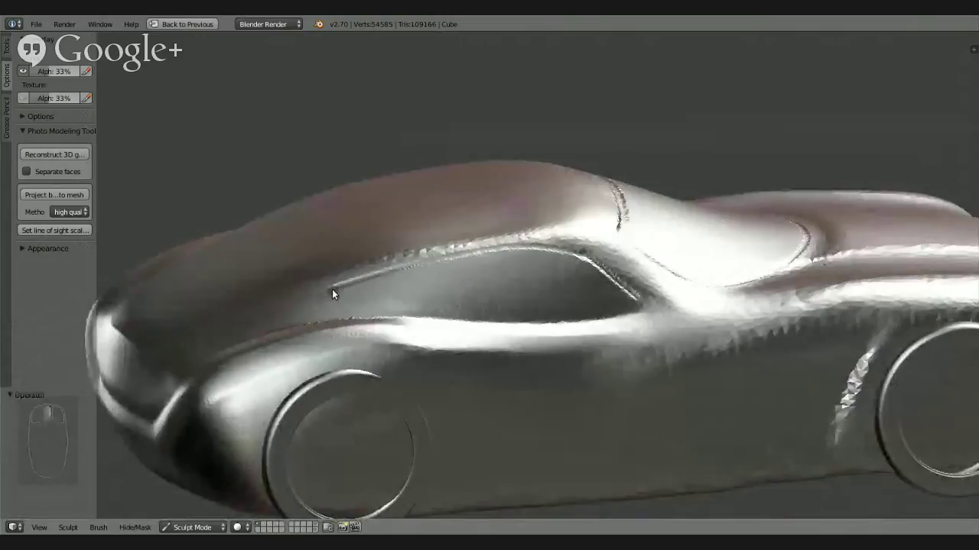
mouse_move(332, 295)
left_mouse_down()
mouse_move(444, 336)
mouse_move(388, 314)
left_mouse_up()
mouse_move(388, 314)
middle_mouse_down()
mouse_move(311, 314)
mouse_move(382, 284)
mouse_move(379, 226)
mouse_move(369, 240)
mouse_move(374, 286)
mouse_move(357, 257)
mouse_move(393, 431)
mouse_move(357, 273)
mouse_move(359, 294)
middle_mouse_up()
key("ctrl+z")
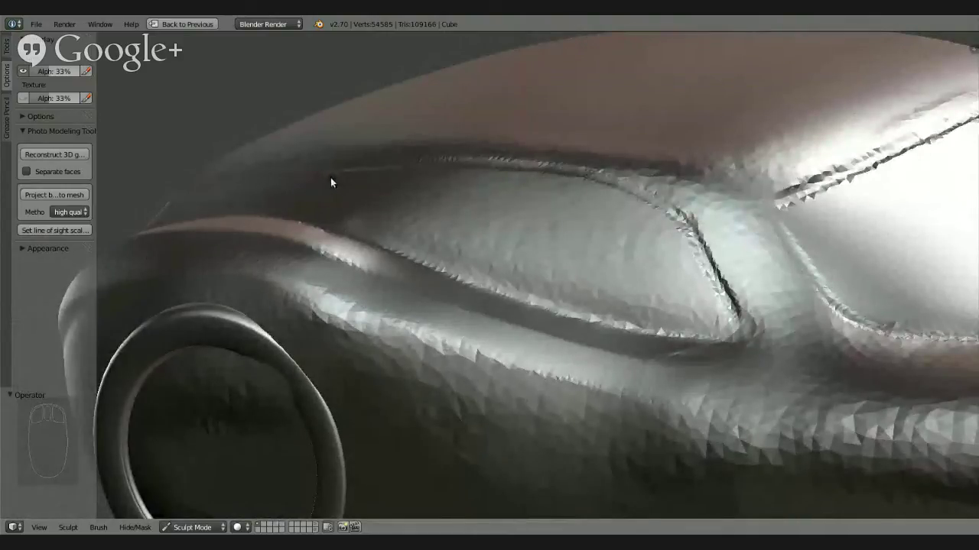
Carve a diagonal groove from the rear end of the side window's upper edge down across the shoulder line
left_click_drag(335, 178, 334, 176)
left_click_drag(357, 221, 360, 221)
middle_click_drag(391, 273, 399, 249)
left_click_drag(398, 248, 490, 354)
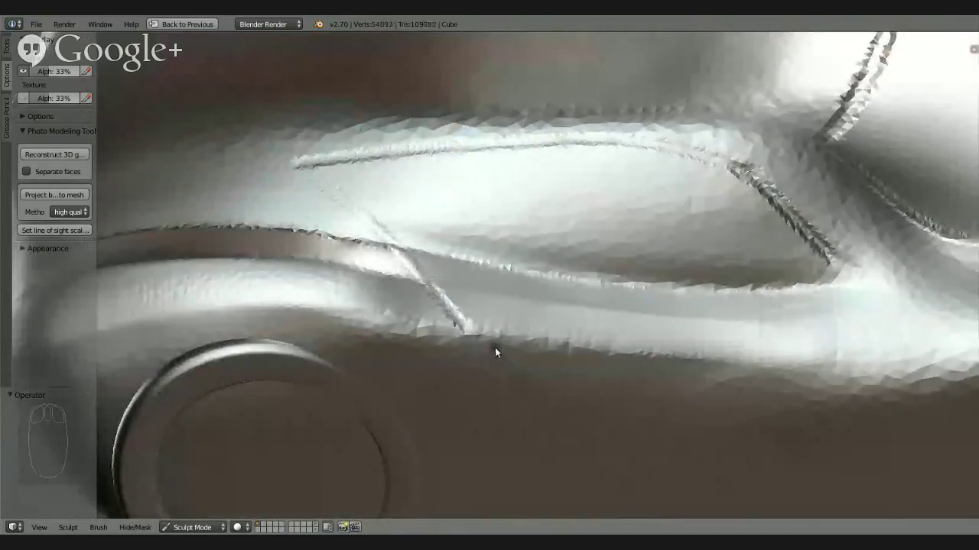
middle_click_drag(495, 347, 426, 289)
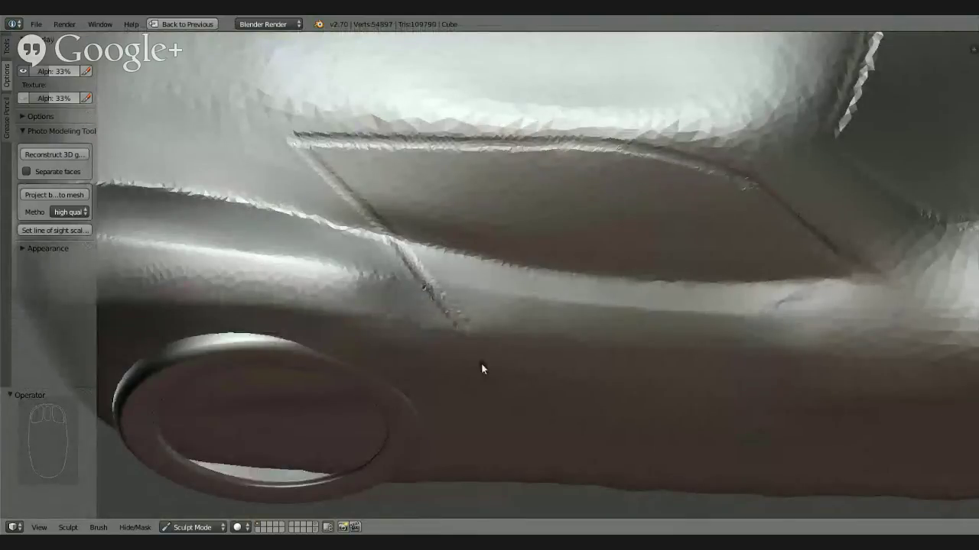
Extend the rear door seam from the shoulder line down to the sill ahead of the rear wheel
middle_click_drag(461, 327, 454, 246)
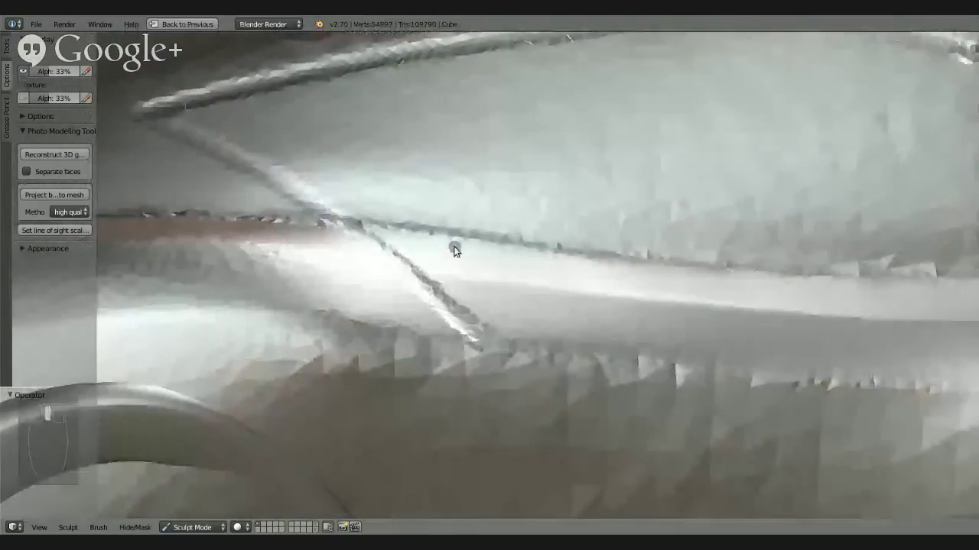
key("KP_3")
middle_click_drag(581, 287, 509, 359, "shift")
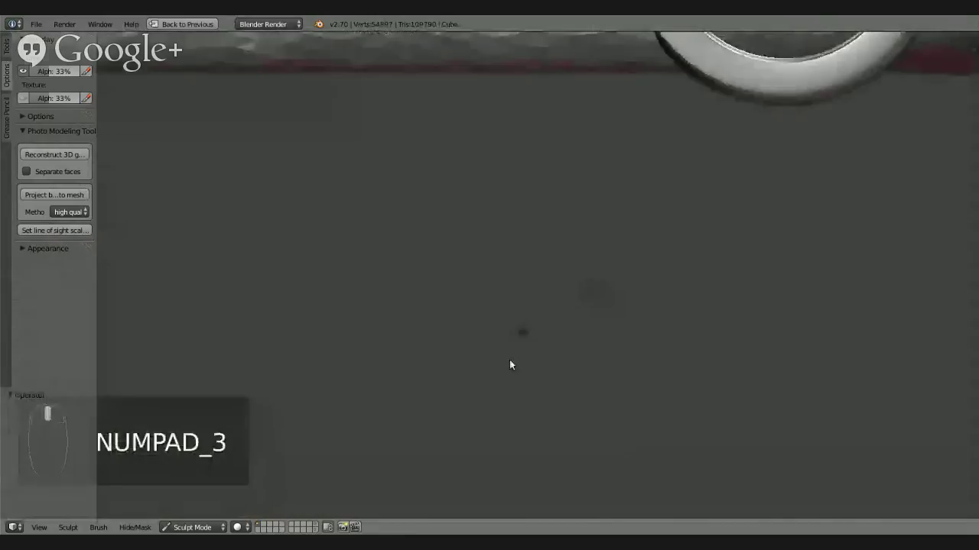
scroll(552, 292, "down", 3)
middle_click_drag(544, 147, 521, 317, "shift")
scroll(558, 221, "up", 3)
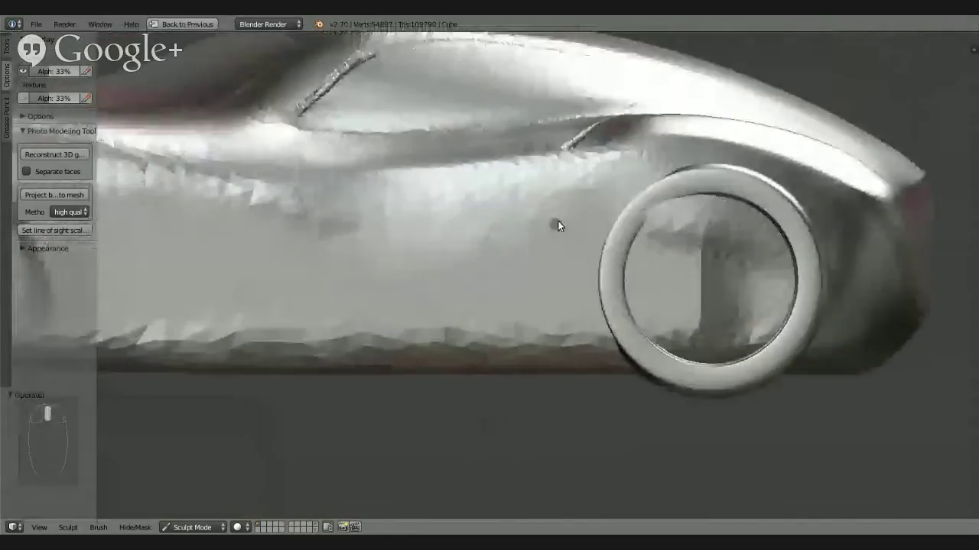
scroll(591, 120, "up", 1)
mouse_move(572, 137)
left_mouse_down()
mouse_move(554, 162)
mouse_move(545, 207)
left_mouse_up()
left_click_drag(544, 247, 525, 390)
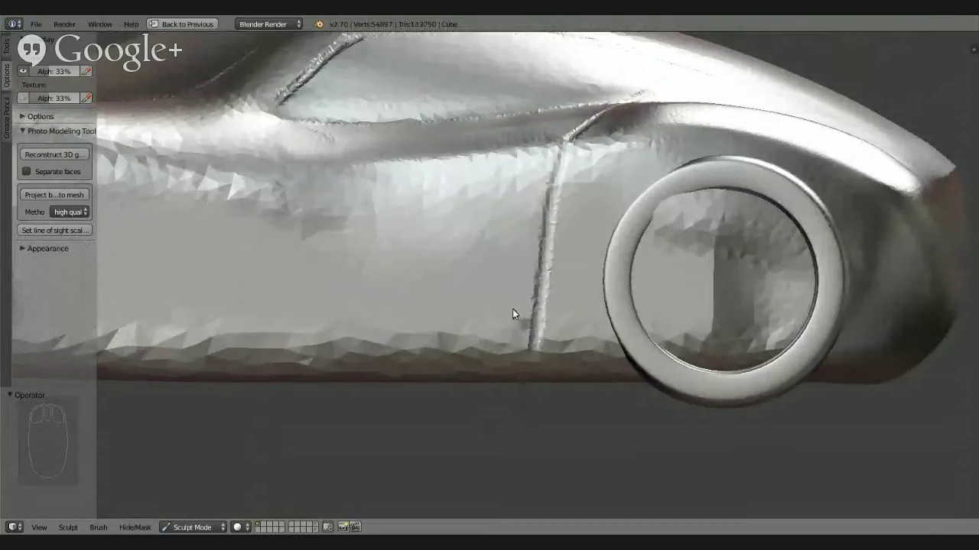
Carve the front door seam from the base of the windshield pillar down to the sill
middle_click_drag(513, 313, 424, 190)
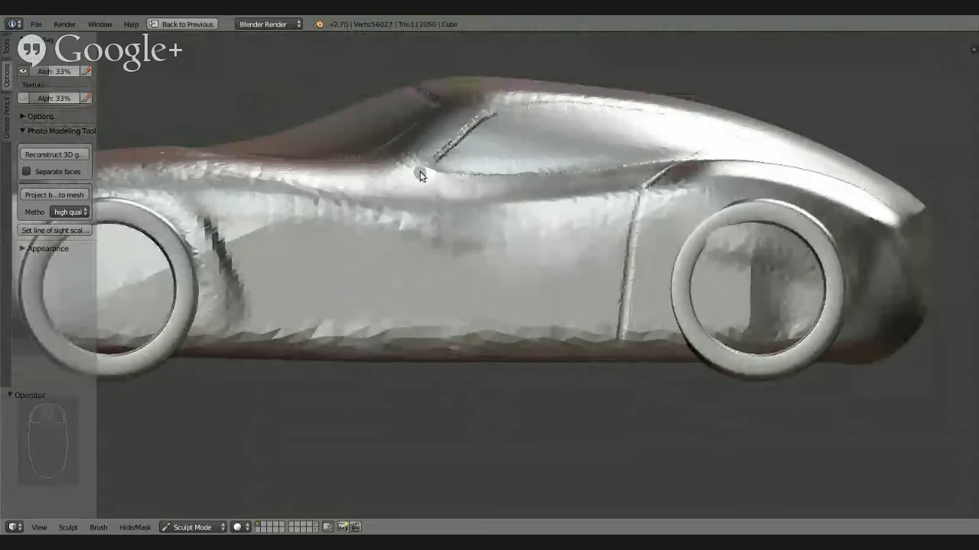
mouse_move(423, 169)
left_mouse_down()
mouse_move(354, 238)
mouse_move(364, 247)
left_mouse_up()
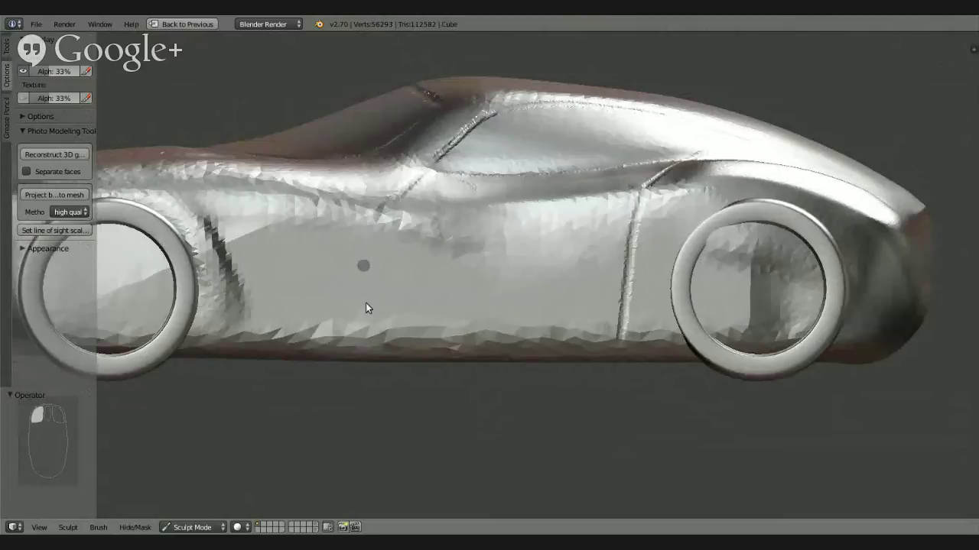
left_click_drag(367, 308, 371, 405)
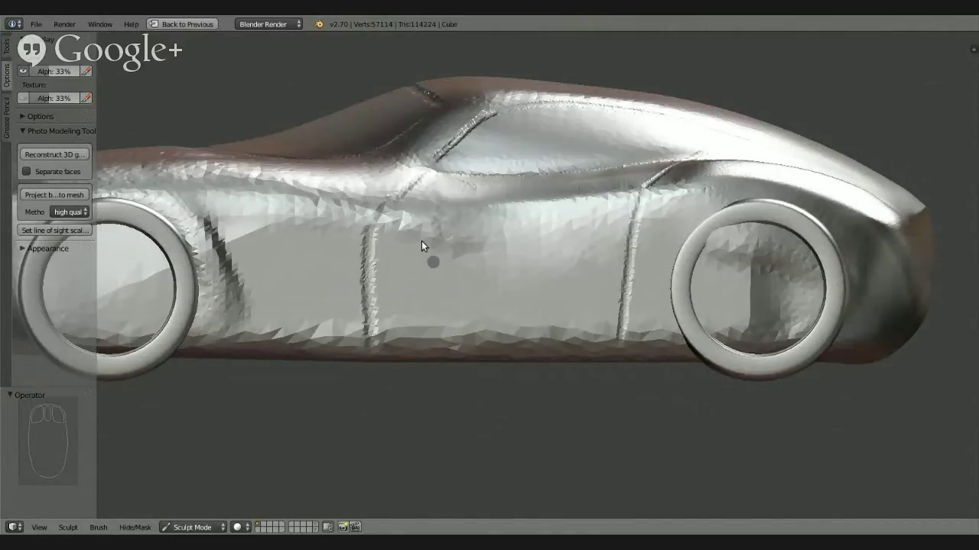
Try carving the rear window's upper edge across the back of the roof, undoing both strokes
mouse_move(422, 241)
middle_mouse_down()
mouse_move(331, 271)
mouse_move(561, 304)
mouse_move(457, 238)
mouse_move(509, 245)
mouse_move(484, 291)
mouse_move(489, 279)
mouse_move(510, 359)
mouse_move(485, 354)
middle_mouse_up()
mouse_move(485, 356)
left_mouse_down()
mouse_move(556, 366)
mouse_move(719, 346)
left_mouse_up()
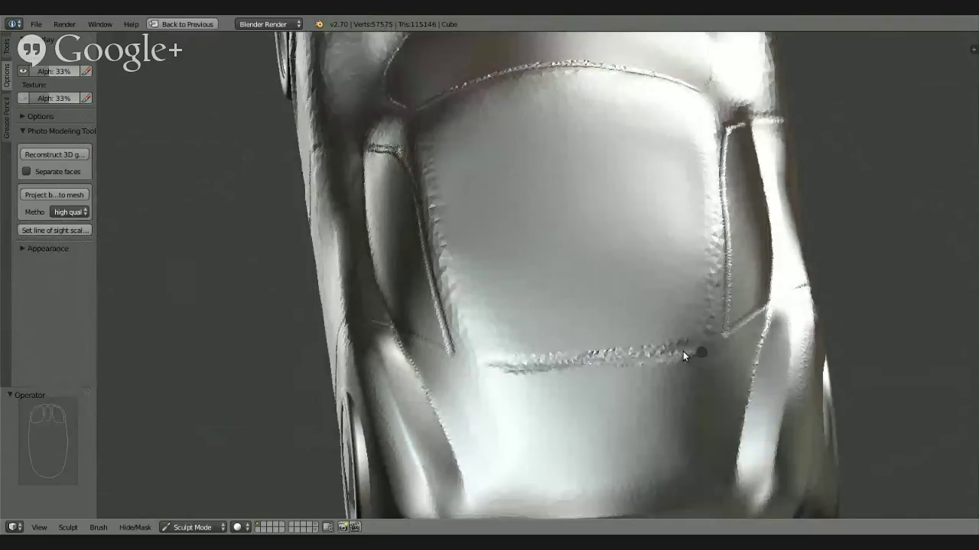
key("ctrl+z")
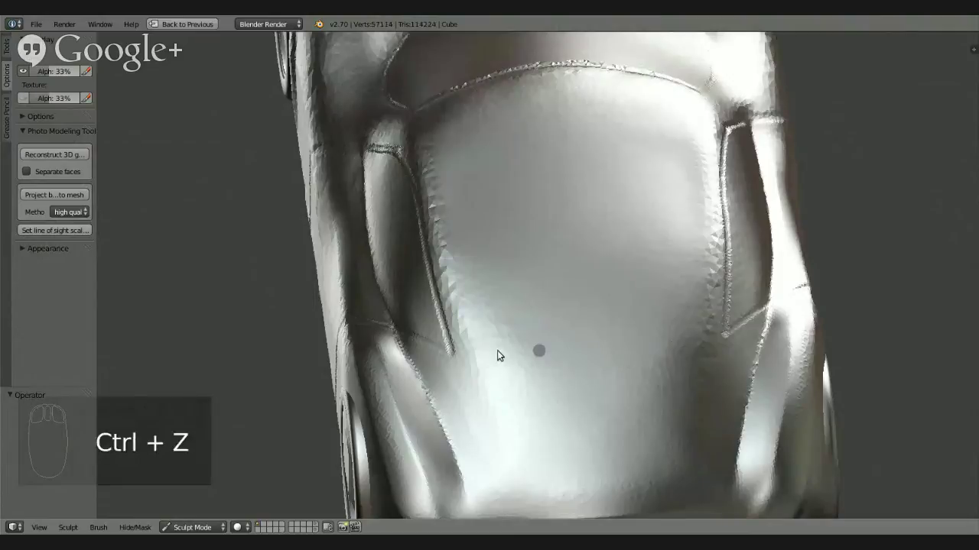
mouse_move(483, 364)
left_mouse_down()
mouse_move(610, 375)
mouse_move(695, 363)
left_mouse_up()
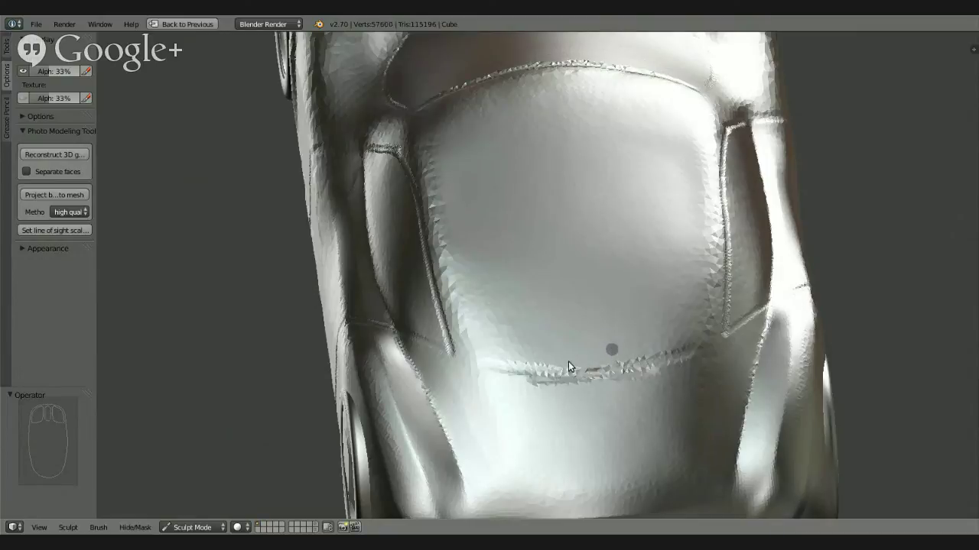
key("ctrl+z")
Carve the rear window's upper edge in a shallow curve across the back of the roof and extend its outline down toward the tail
left_click_drag(608, 374, 734, 331)
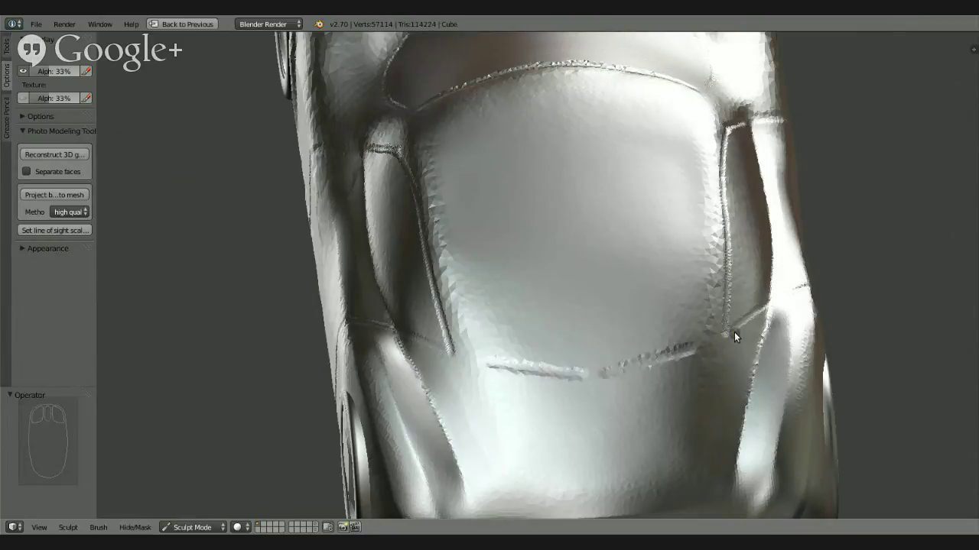
left_click_drag(584, 375, 639, 368)
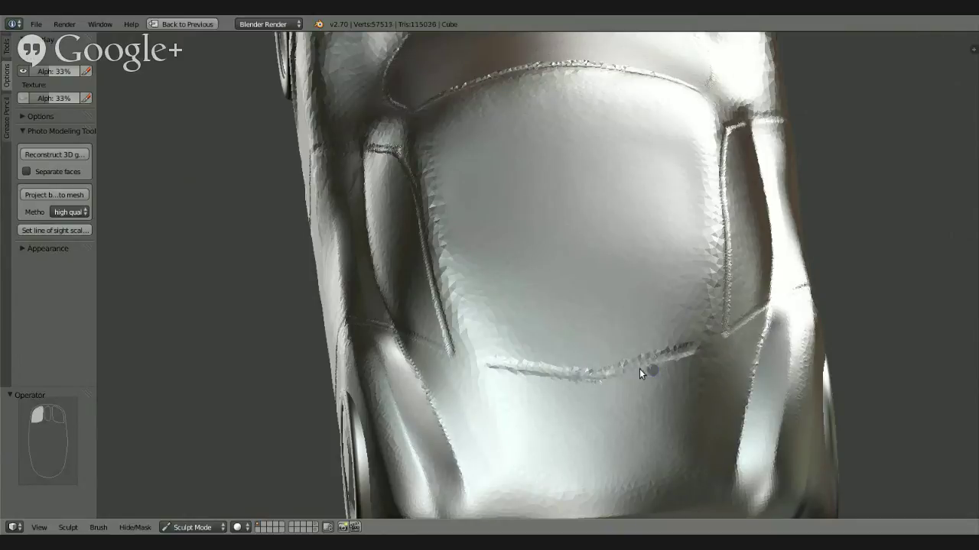
middle_click_drag(516, 368, 494, 345)
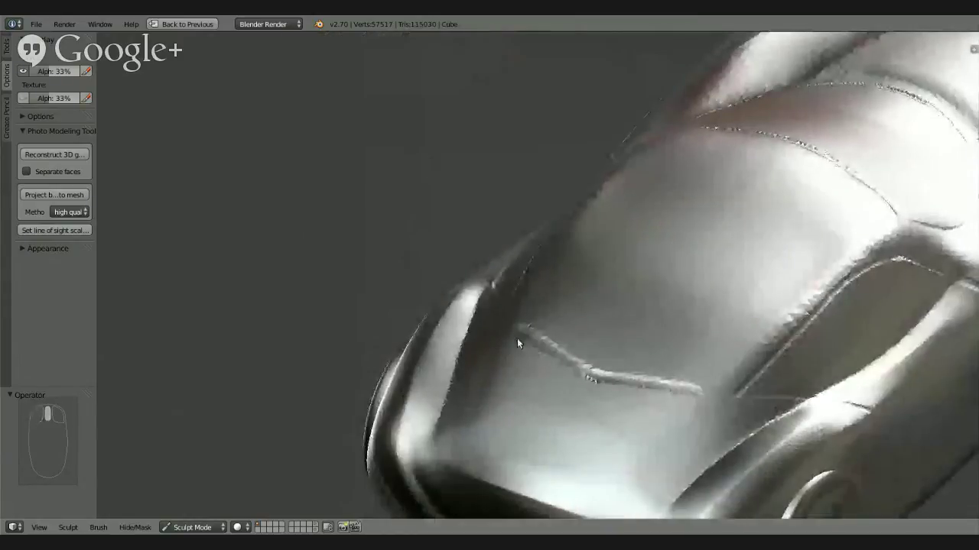
mouse_move(517, 338)
left_mouse_down()
mouse_move(489, 453)
mouse_move(497, 430)
mouse_move(636, 467)
left_mouse_up()
Try carving a straight hood seam along the front fender from beside the windshield corner, and undo the stroke
mouse_move(652, 463)
middle_mouse_down()
mouse_move(684, 344)
mouse_move(754, 341)
mouse_move(607, 400)
mouse_move(570, 365)
mouse_move(644, 309)
mouse_move(513, 436)
mouse_move(605, 303)
mouse_move(401, 152)
mouse_move(593, 297)
mouse_move(422, 337)
mouse_move(523, 306)
mouse_move(536, 328)
mouse_move(514, 371)
mouse_move(571, 287)
mouse_move(654, 227)
mouse_move(495, 377)
mouse_move(525, 377)
mouse_move(512, 365)
mouse_move(494, 294)
middle_mouse_up()
key("KP_7")
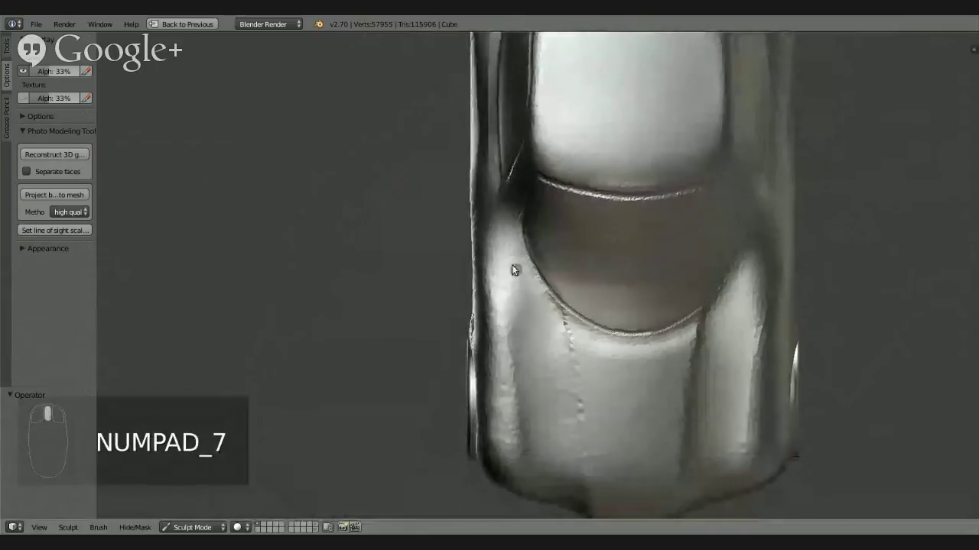
left_click_drag(512, 242, 512, 373)
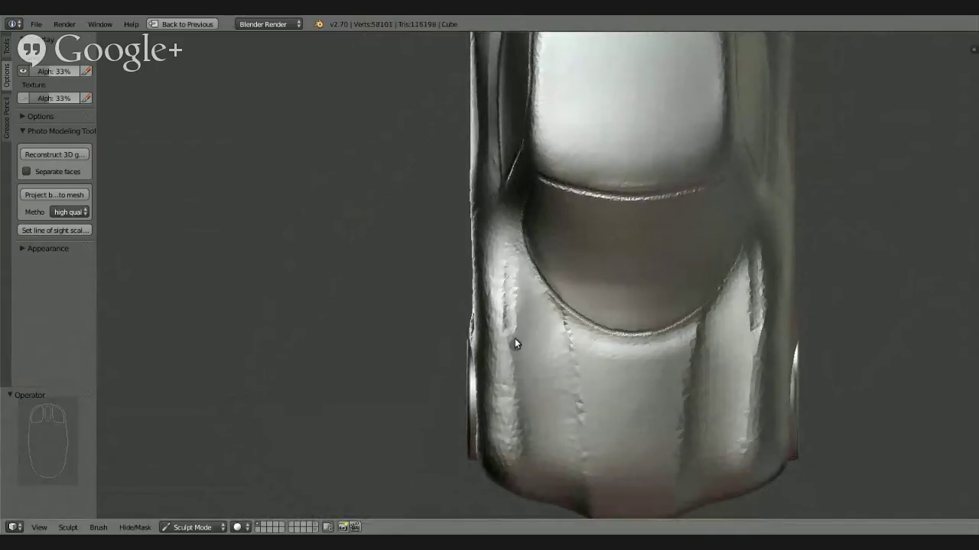
scroll(510, 309, "up", 3)
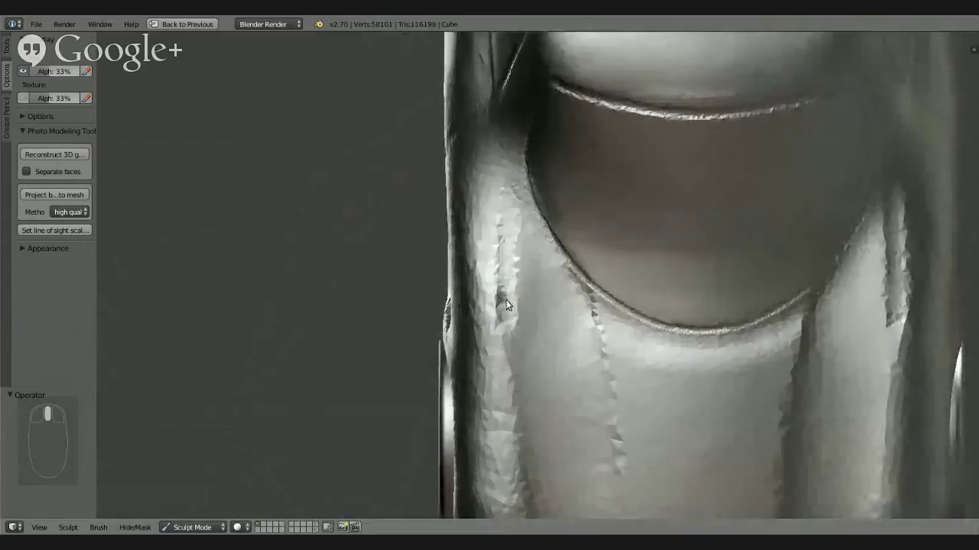
key("ctrl+z")
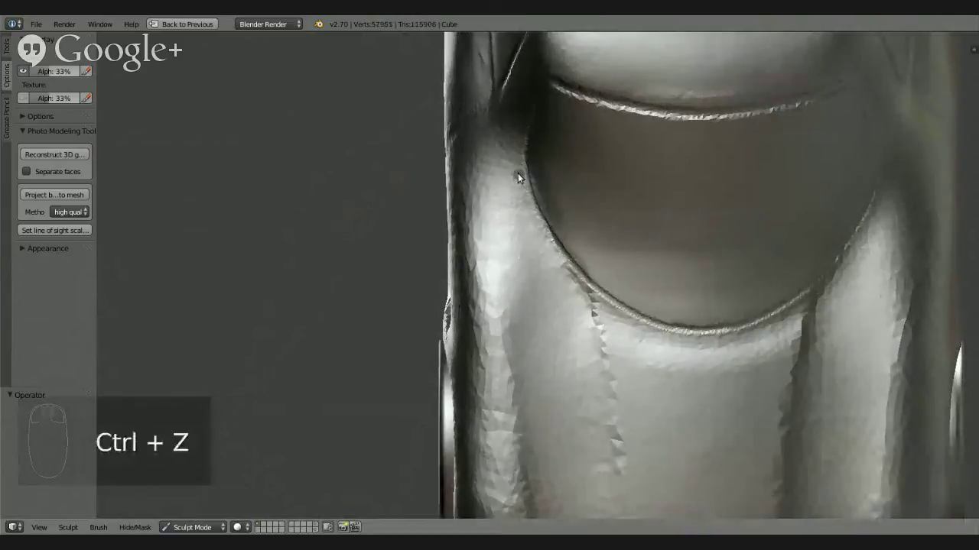
Carve mirrored hood seams from beside the windshield corners forward along the inner side of the front fenders
left_click_drag(506, 195, 506, 203)
left_click_drag(501, 239, 517, 367)
mouse_move(525, 409)
left_mouse_down()
mouse_move(542, 510)
mouse_move(545, 497)
left_mouse_up()
Try extending the hood seams over the nose and joining them with a curve across the front, and undo these strokes
middle_click_drag(555, 427, 541, 305, "shift")
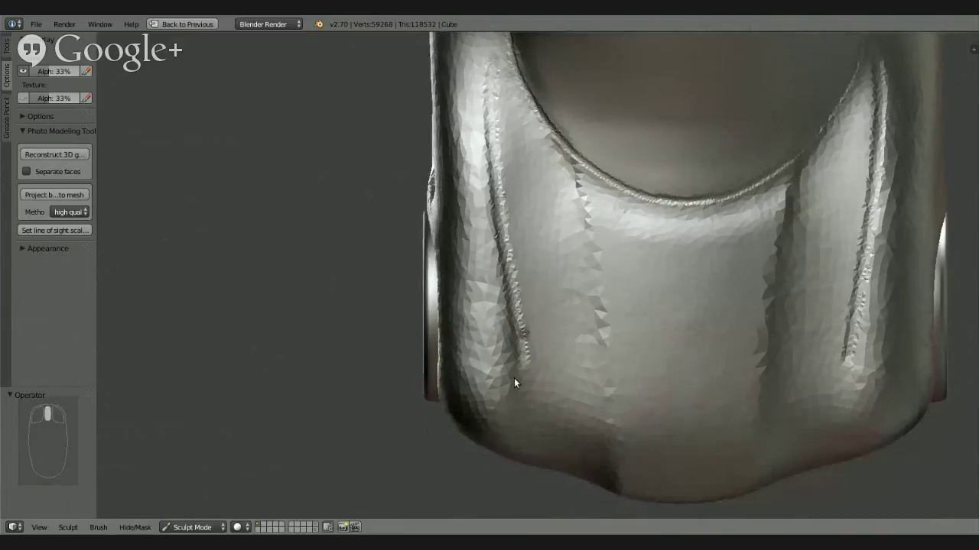
left_click_drag(518, 352, 555, 505)
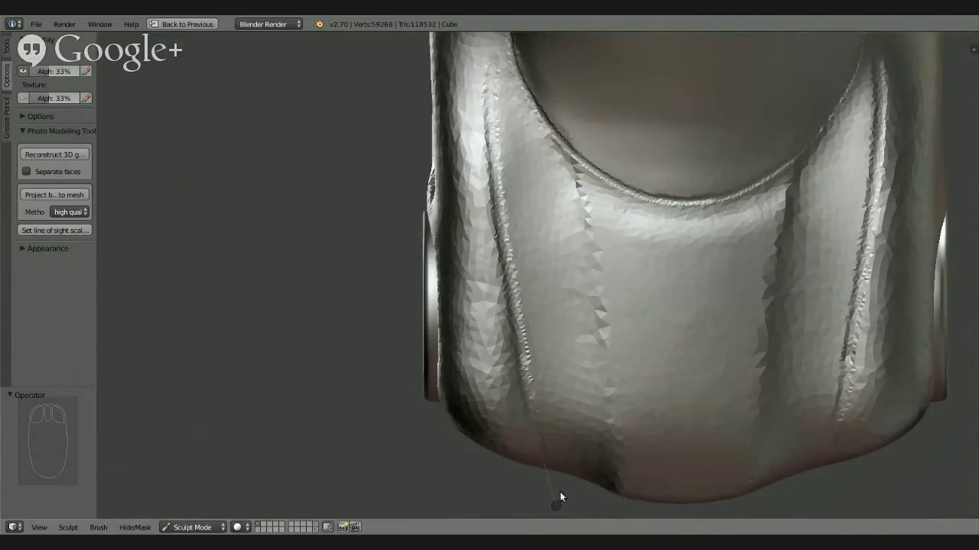
middle_click_drag(563, 421, 555, 292)
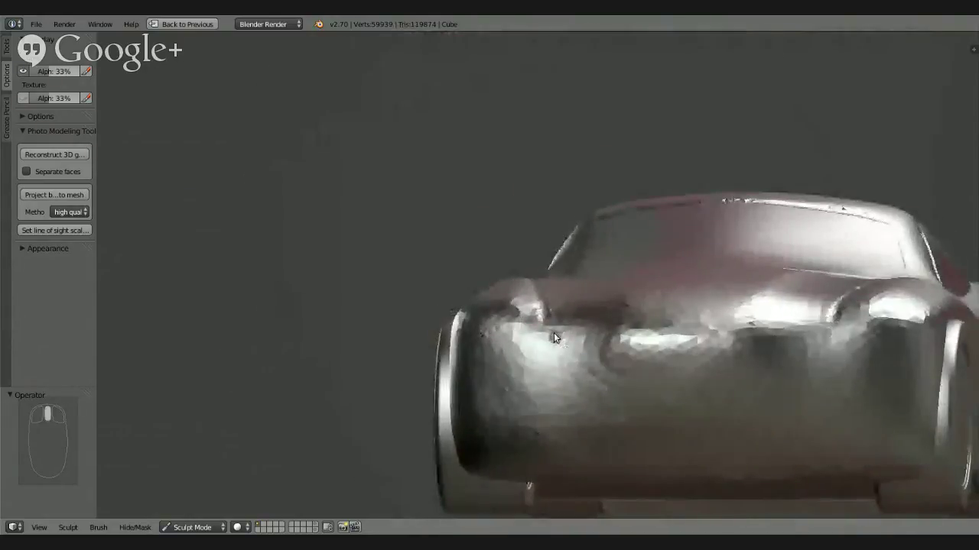
mouse_move(554, 334)
left_mouse_down()
mouse_move(562, 352)
mouse_move(683, 375)
mouse_move(768, 371)
left_mouse_up()
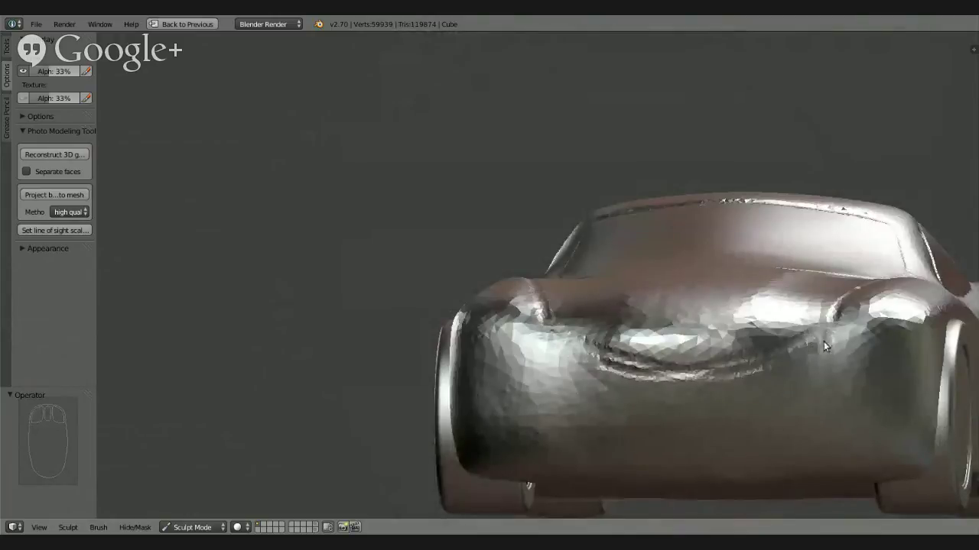
left_click_drag(823, 341, 802, 344)
key("ctrl+e")
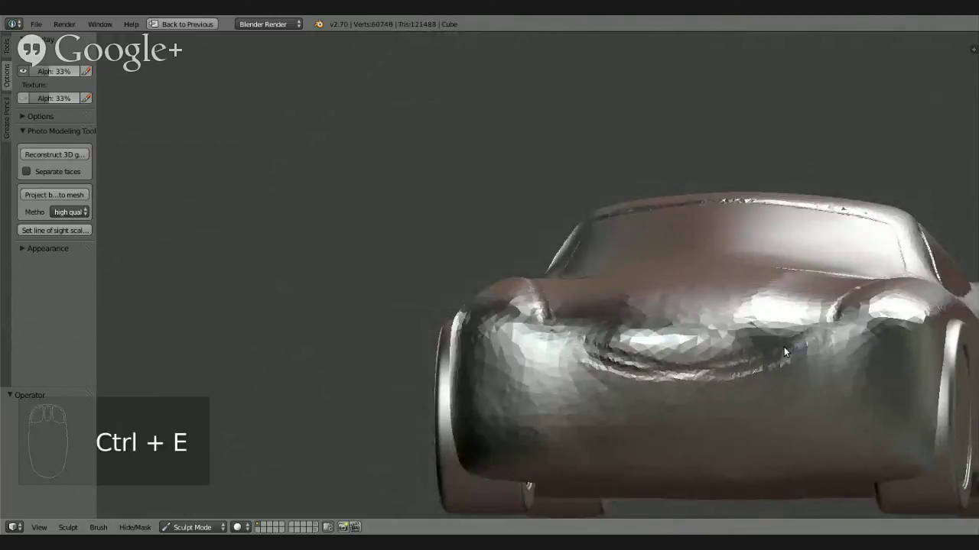
key("ctrl+z")
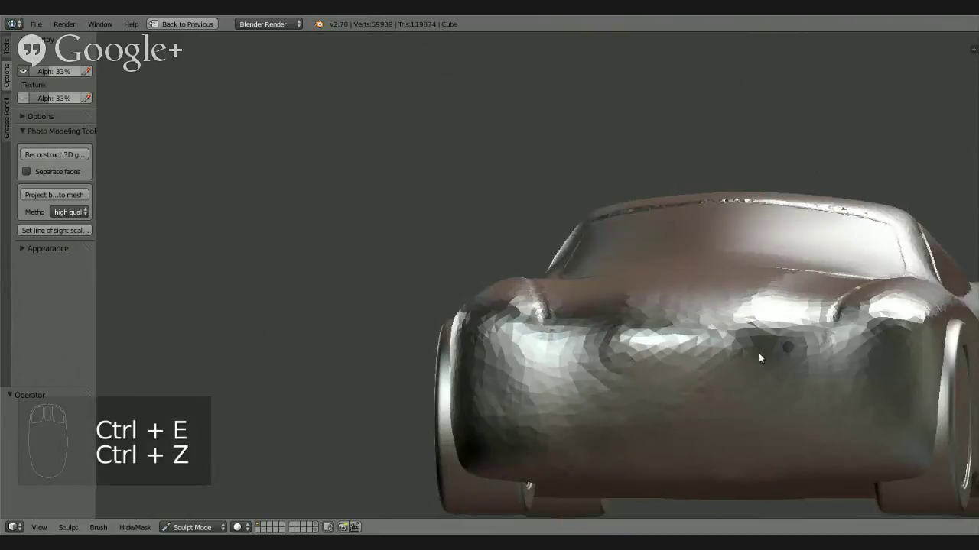
key("Escape")
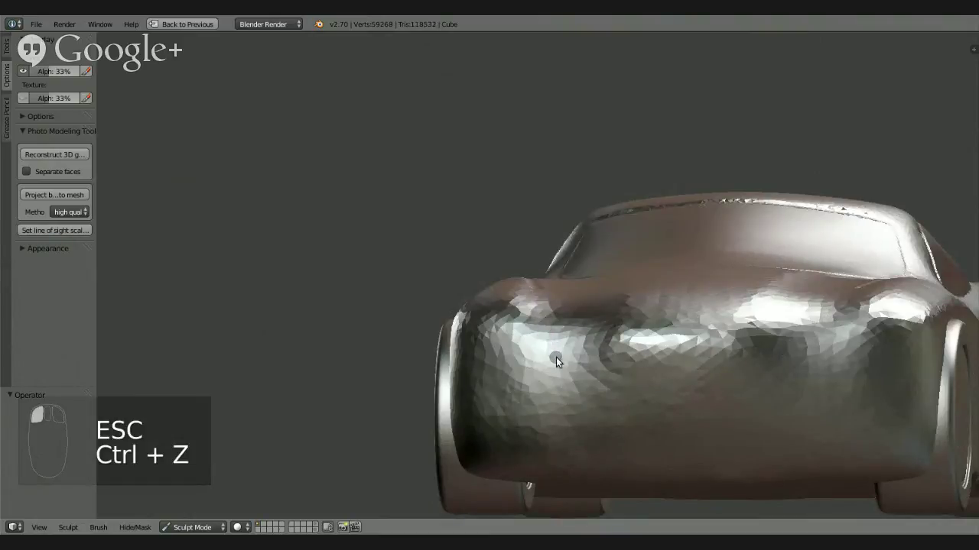
Carve a wide U-shaped hood edge across the car's nose and connect the fender seams down to it
mouse_move(555, 357)
left_mouse_down()
mouse_move(579, 386)
mouse_move(613, 397)
mouse_move(784, 387)
mouse_move(826, 357)
mouse_move(783, 351)
left_mouse_up()
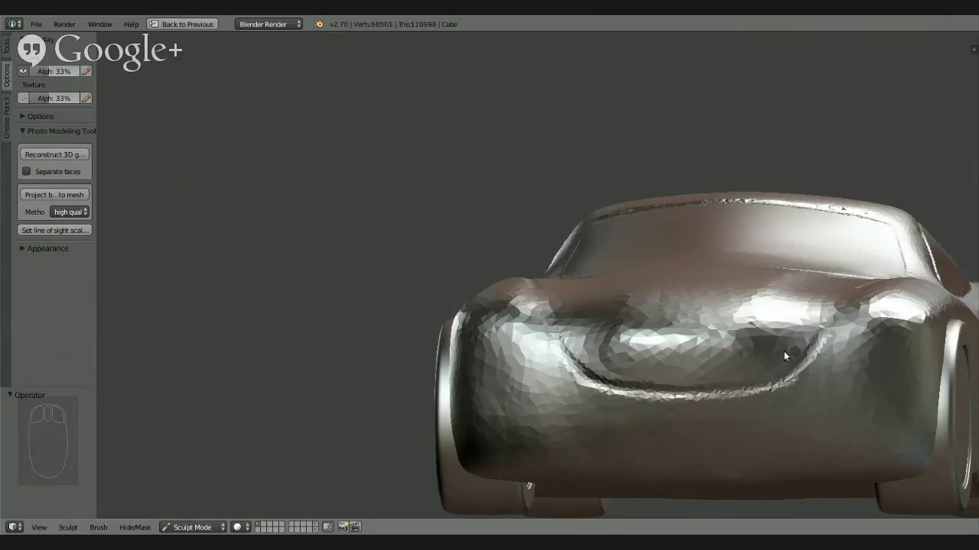
mouse_move(784, 351)
middle_mouse_down()
mouse_move(721, 362)
mouse_move(714, 404)
mouse_move(814, 378)
mouse_move(729, 388)
mouse_move(578, 288)
middle_mouse_up()
mouse_move(517, 252)
left_mouse_down()
mouse_move(557, 352)
mouse_move(578, 382)
mouse_move(616, 406)
left_mouse_up()
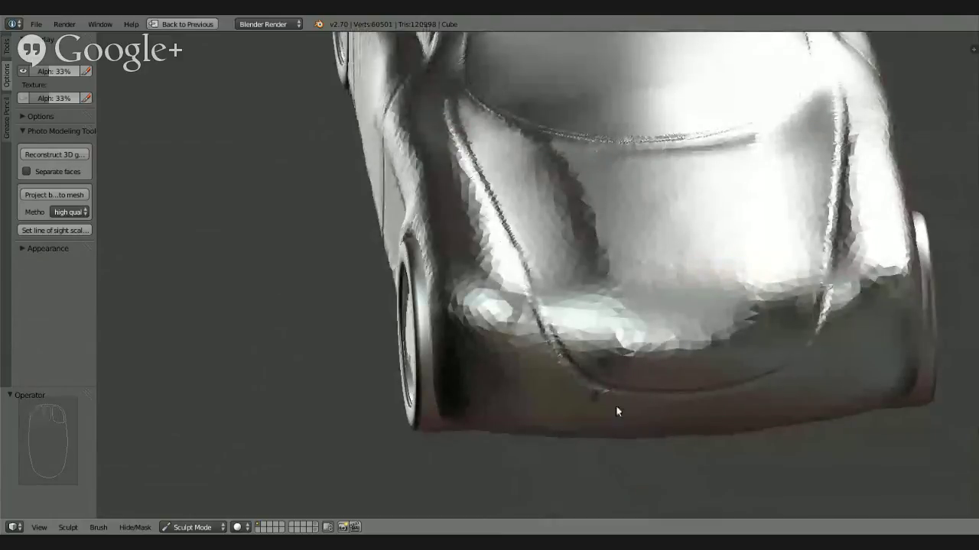
Carve an arched groove across the front just below the hood edge and a second line lower along the bumper
mouse_move(616, 406)
middle_mouse_down()
mouse_move(644, 345)
mouse_move(611, 322)
mouse_move(503, 300)
mouse_move(721, 313)
mouse_move(640, 302)
mouse_move(506, 431)
middle_mouse_up()
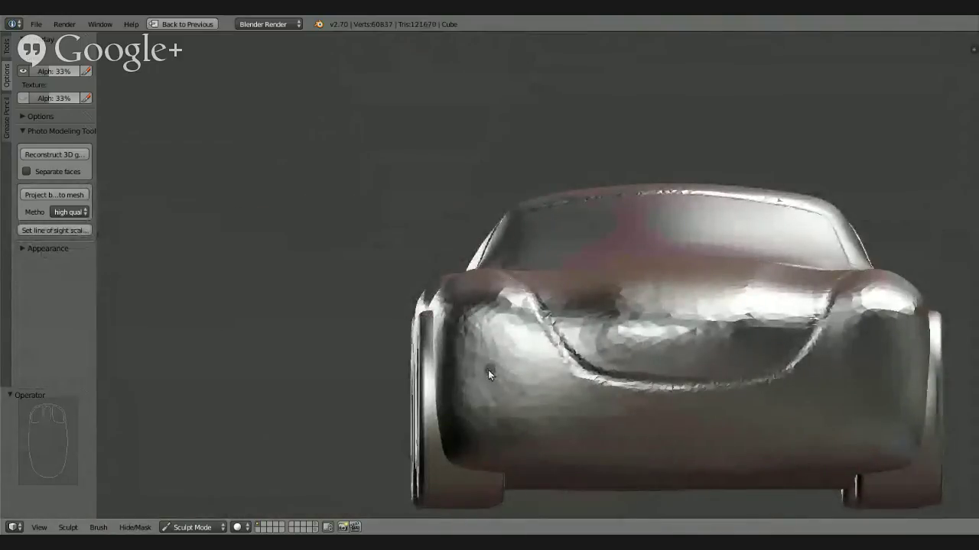
left_click_drag(483, 427, 482, 431)
mouse_move(543, 401)
left_mouse_down()
mouse_move(555, 382)
mouse_move(706, 404)
left_mouse_up()
middle_click_drag(756, 409, 505, 442)
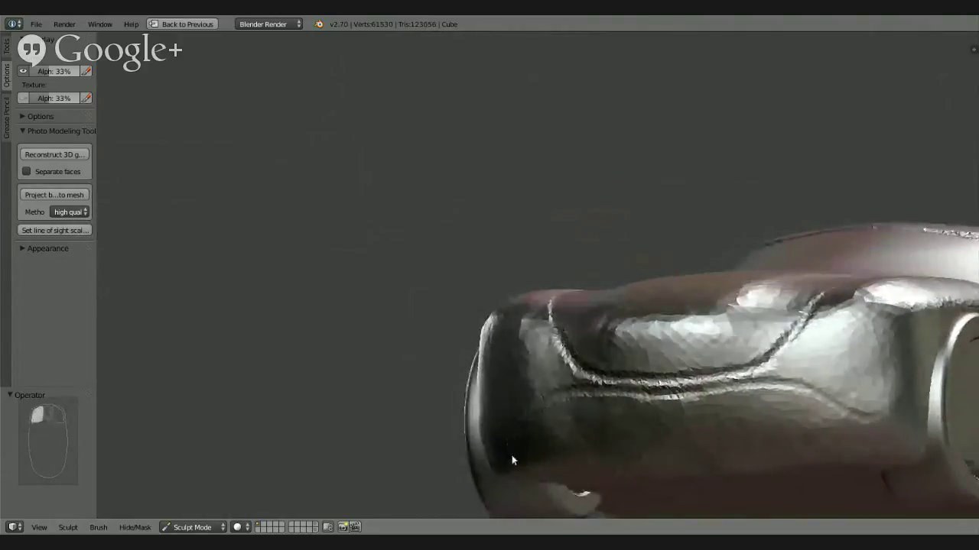
left_click_drag(512, 455, 901, 418)
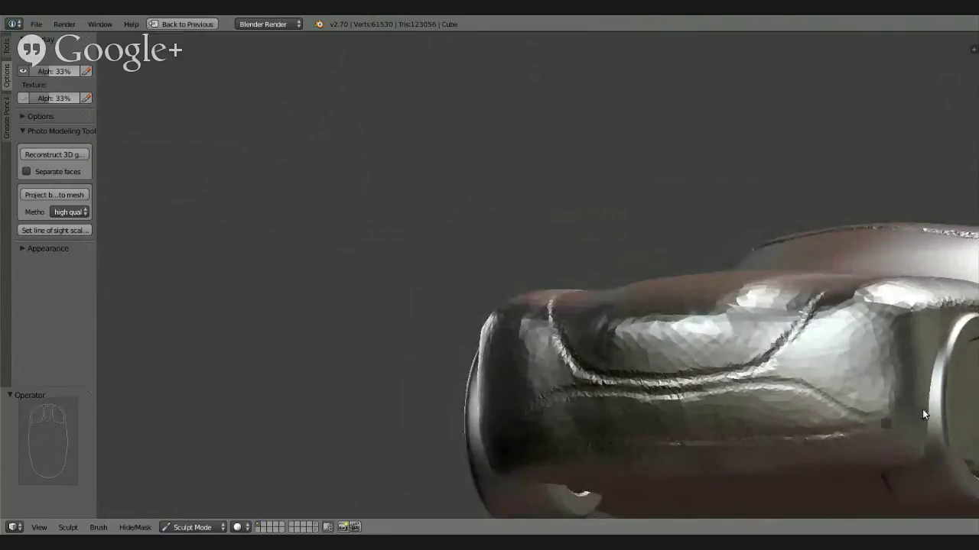
middle_click_drag(899, 403, 655, 306)
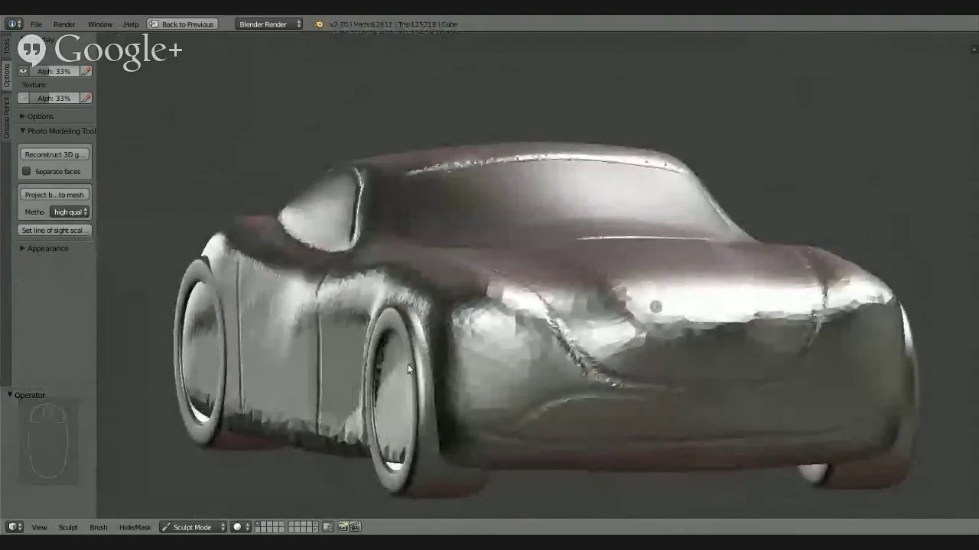
middle_click_drag(430, 389, 439, 415)
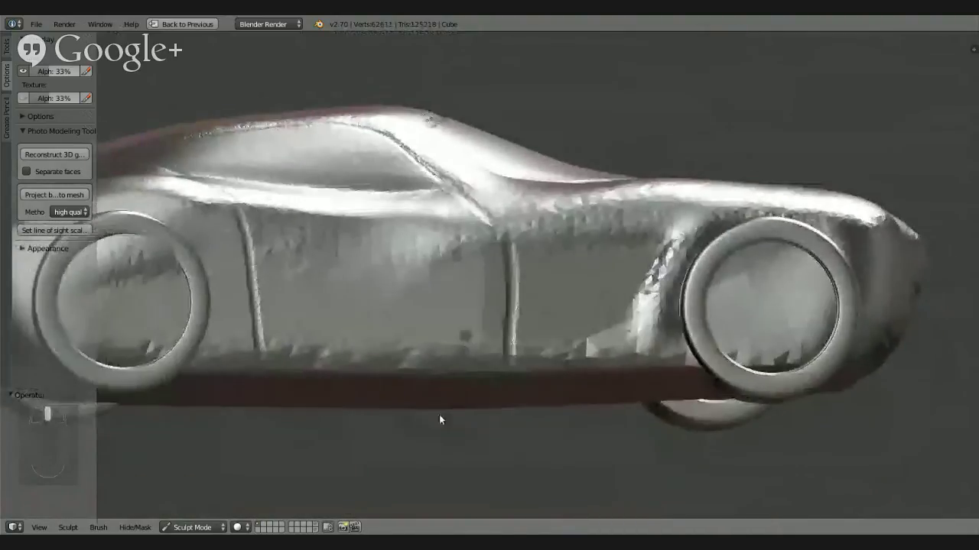
scroll(440, 413, "down", 2)
middle_click_drag(457, 352, 433, 375)
scroll(433, 375, "down", 1)
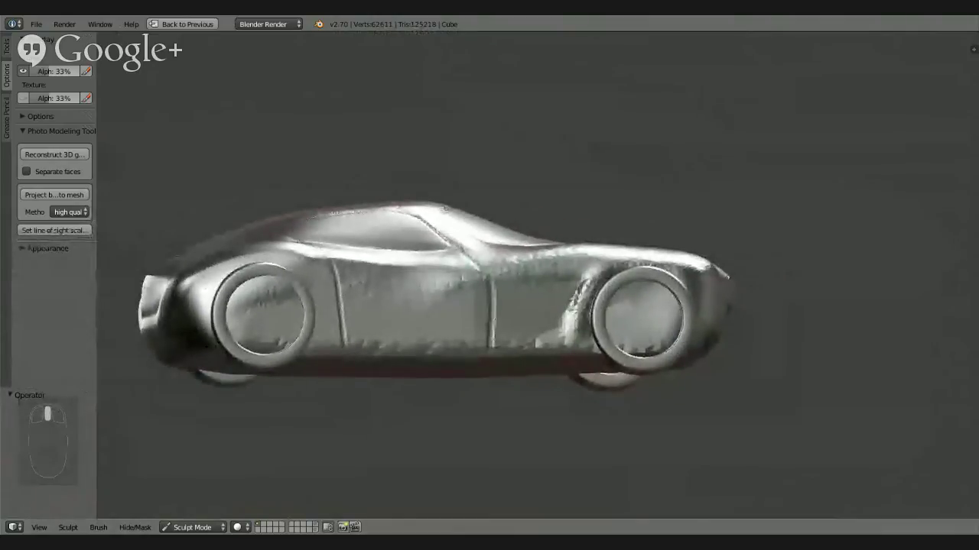